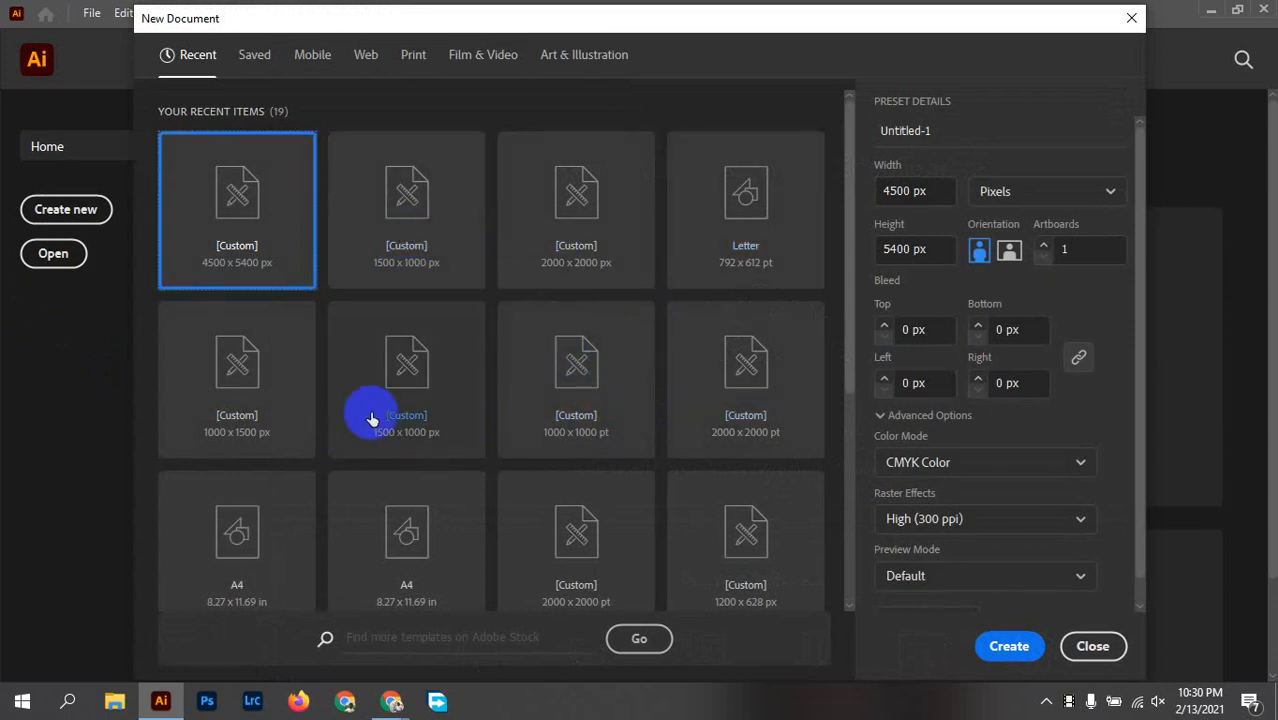
Step: Choose the recent custom 1000 x 1000 pt preset for the new document and switch its units to pixels
left_click(585, 420)
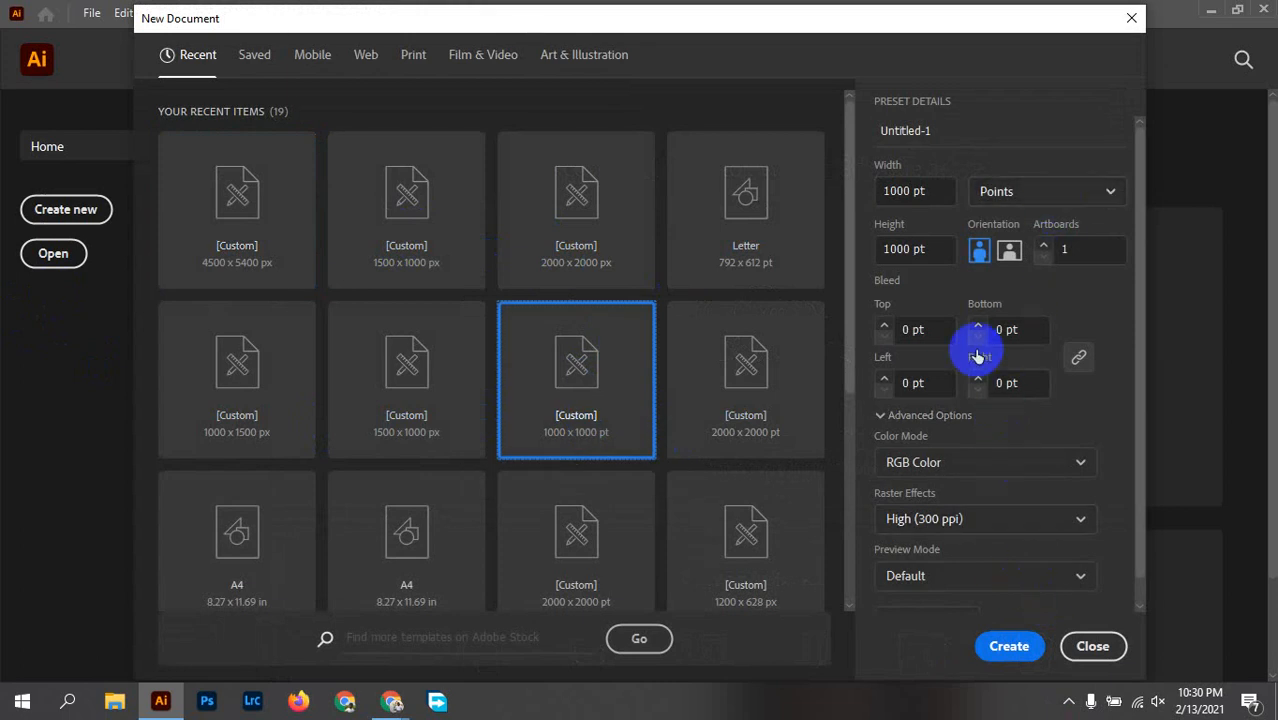
left_click(997, 194)
left_click(995, 228)
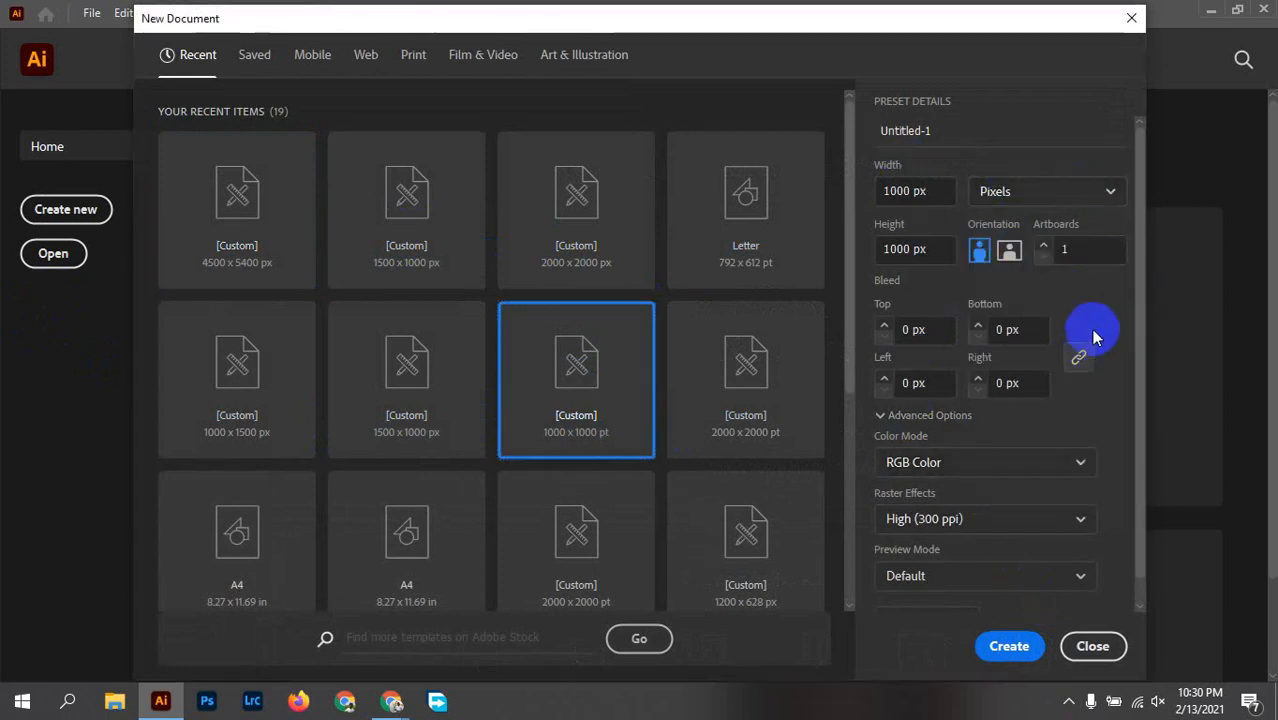
left_click(1053, 191)
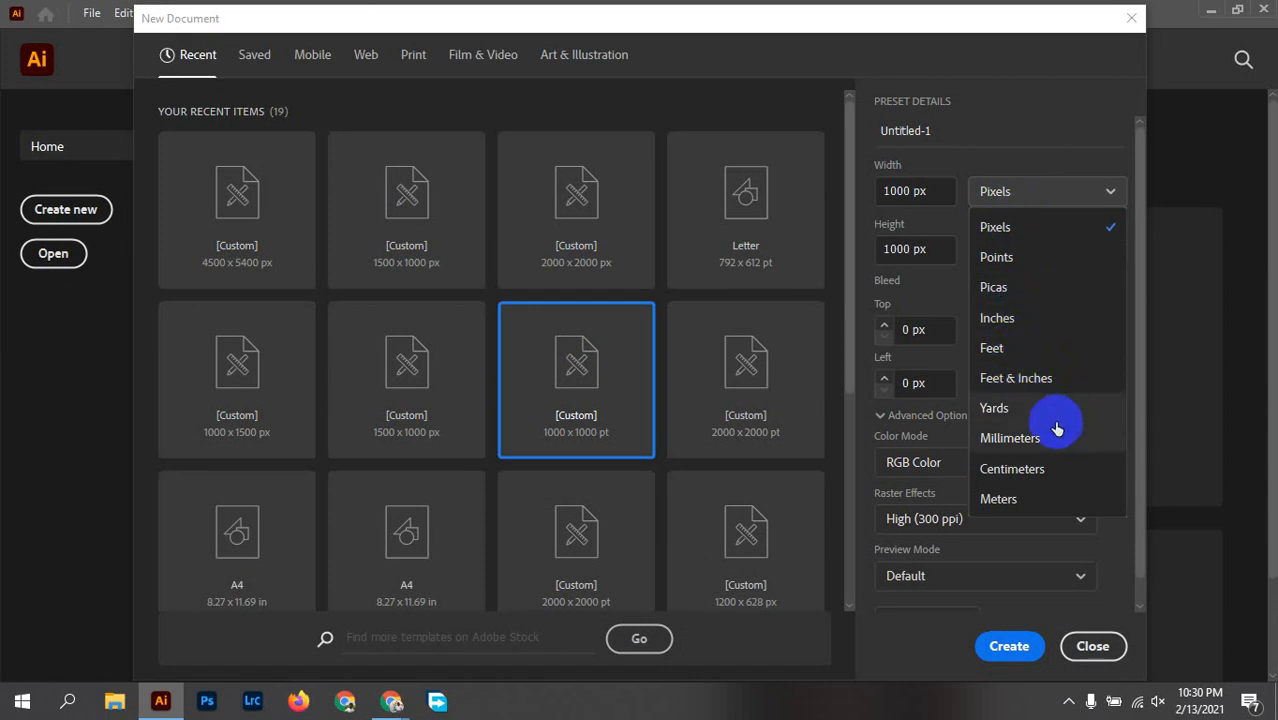
left_click(1009, 648)
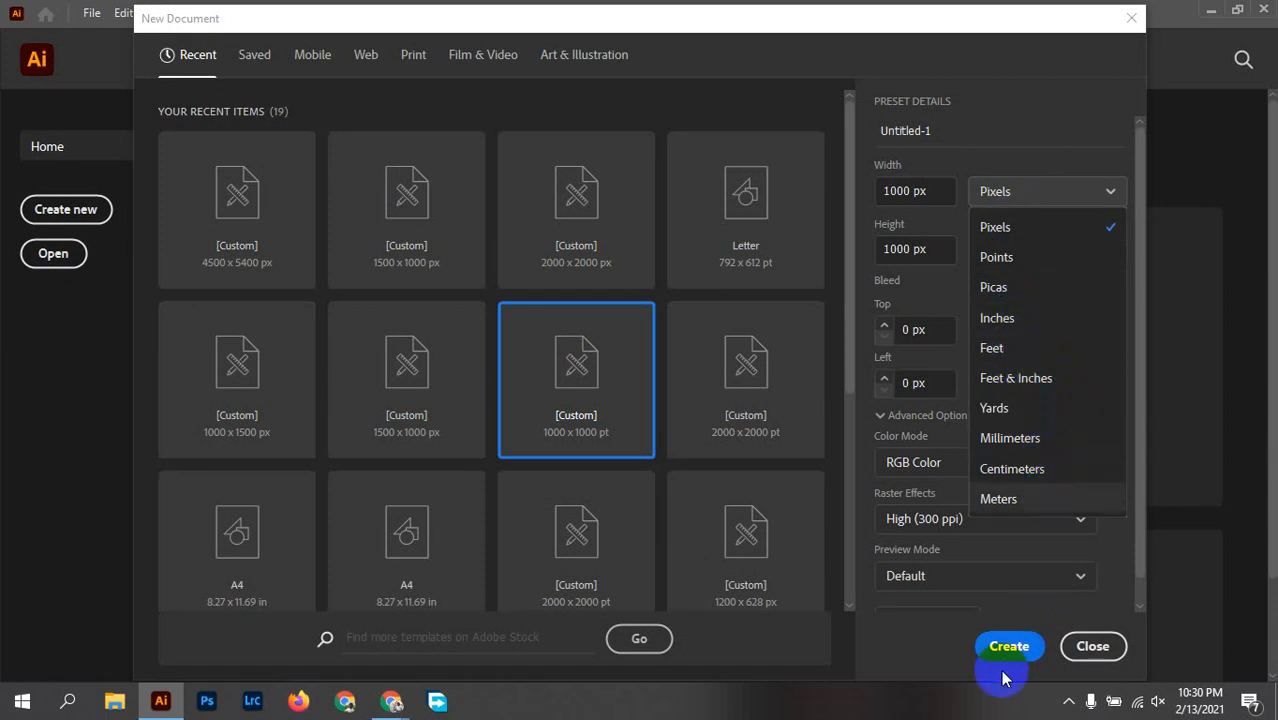
left_click(849, 470)
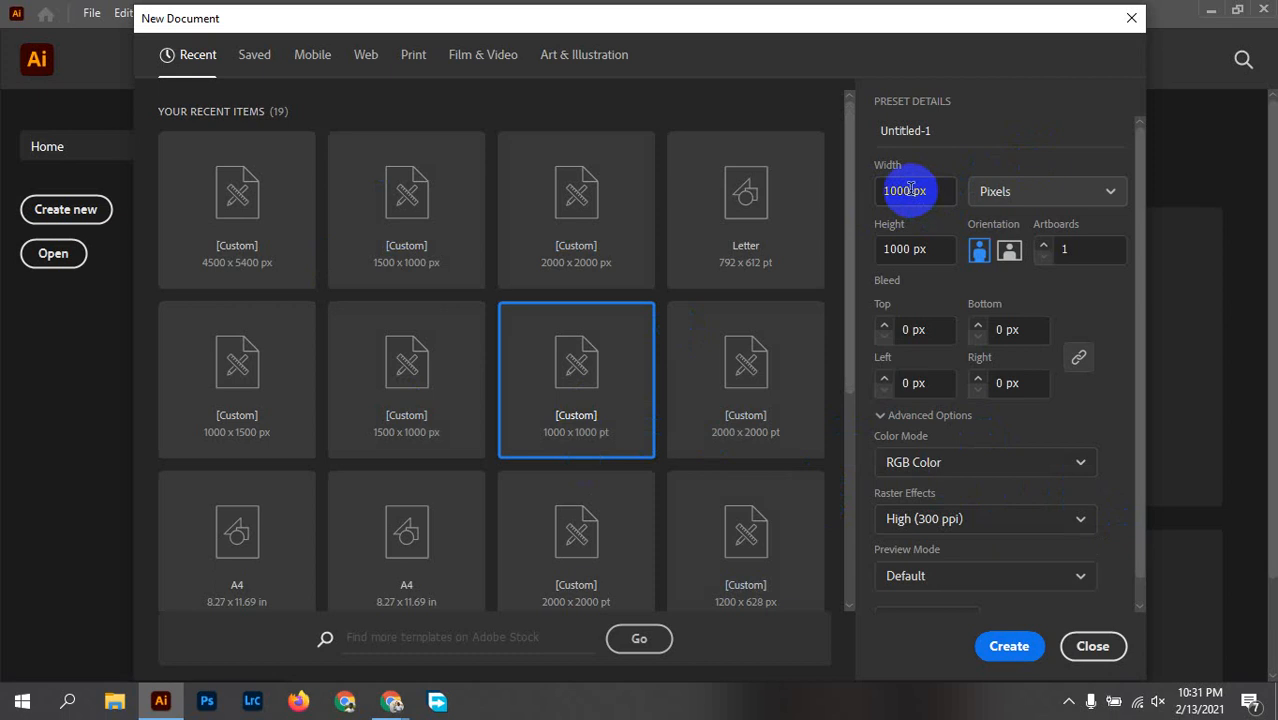
Step: Name the new document "basic drawing" and create it
left_click(940, 129)
double_click(951, 131)
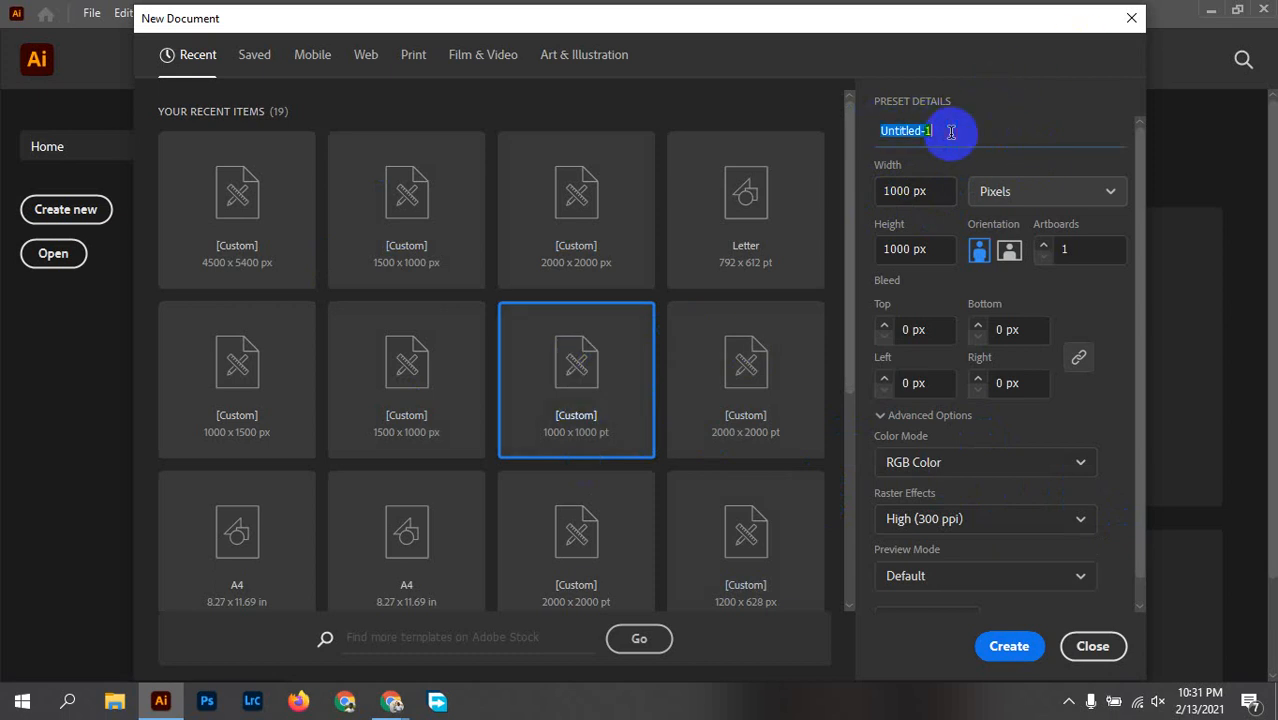
type("b")
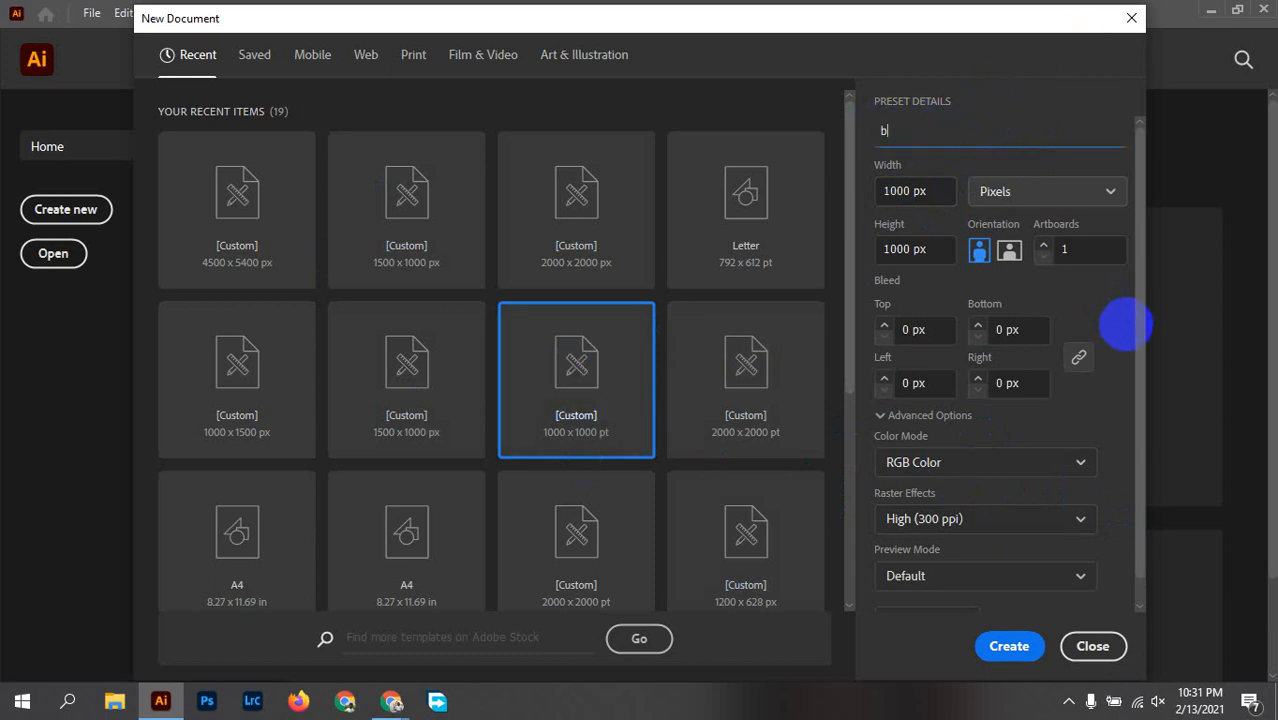
type("asic d")
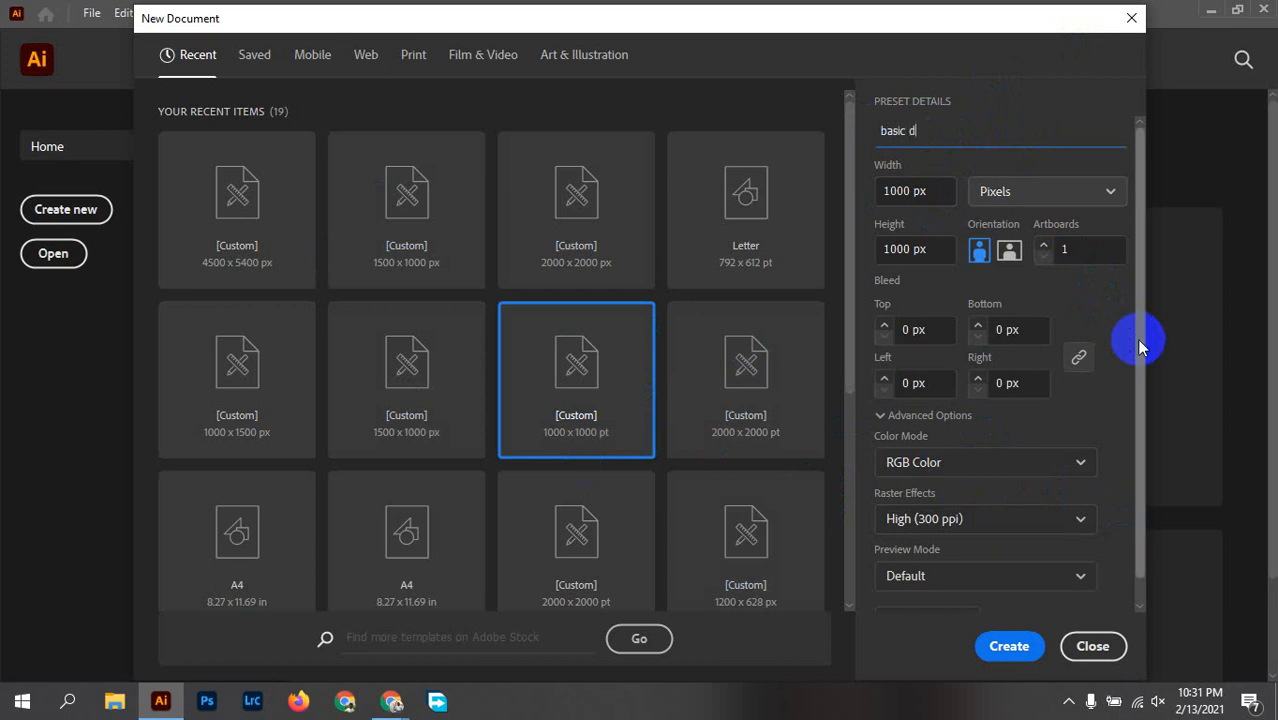
type("rawing")
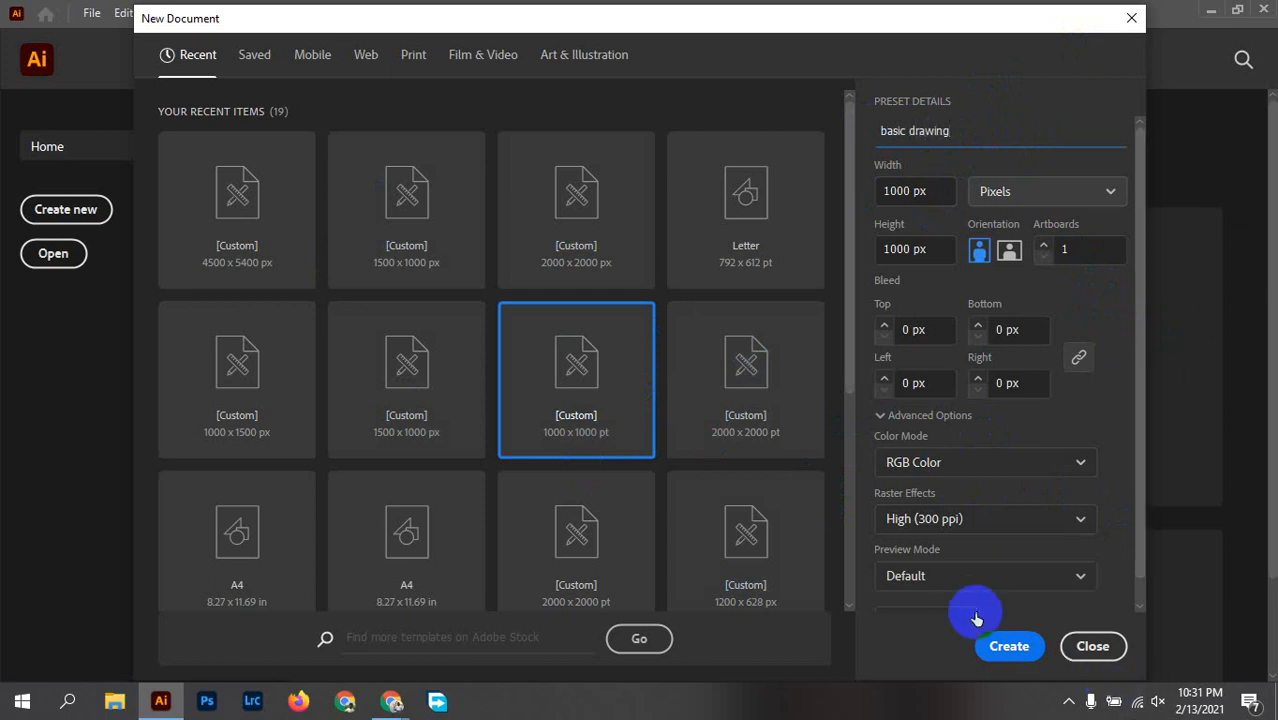
left_click(998, 650)
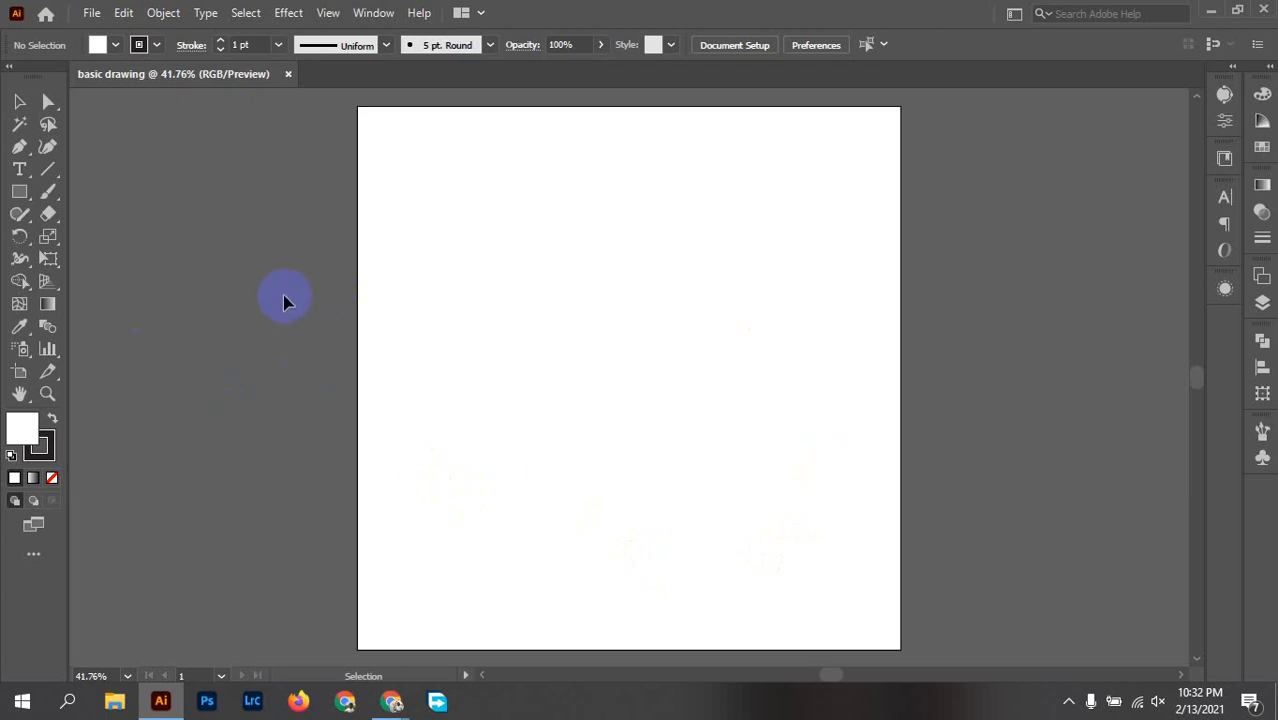
Step: Draw an upright rectangle about 238 x 407 px near the artboard's centre, with a red fill and no stroke
left_click(19, 191)
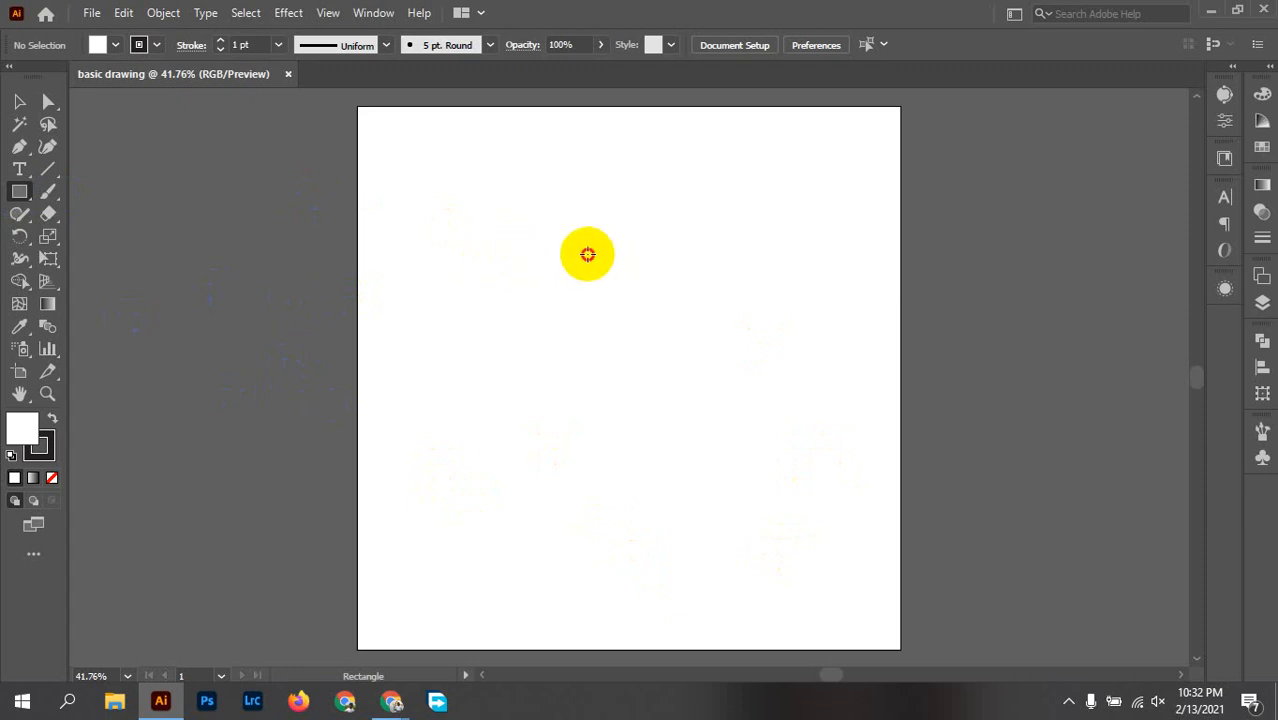
mouse_move(587, 254)
left_mouse_down()
mouse_move(665, 451)
mouse_move(725, 496)
mouse_move(745, 479)
mouse_move(717, 474)
left_mouse_up()
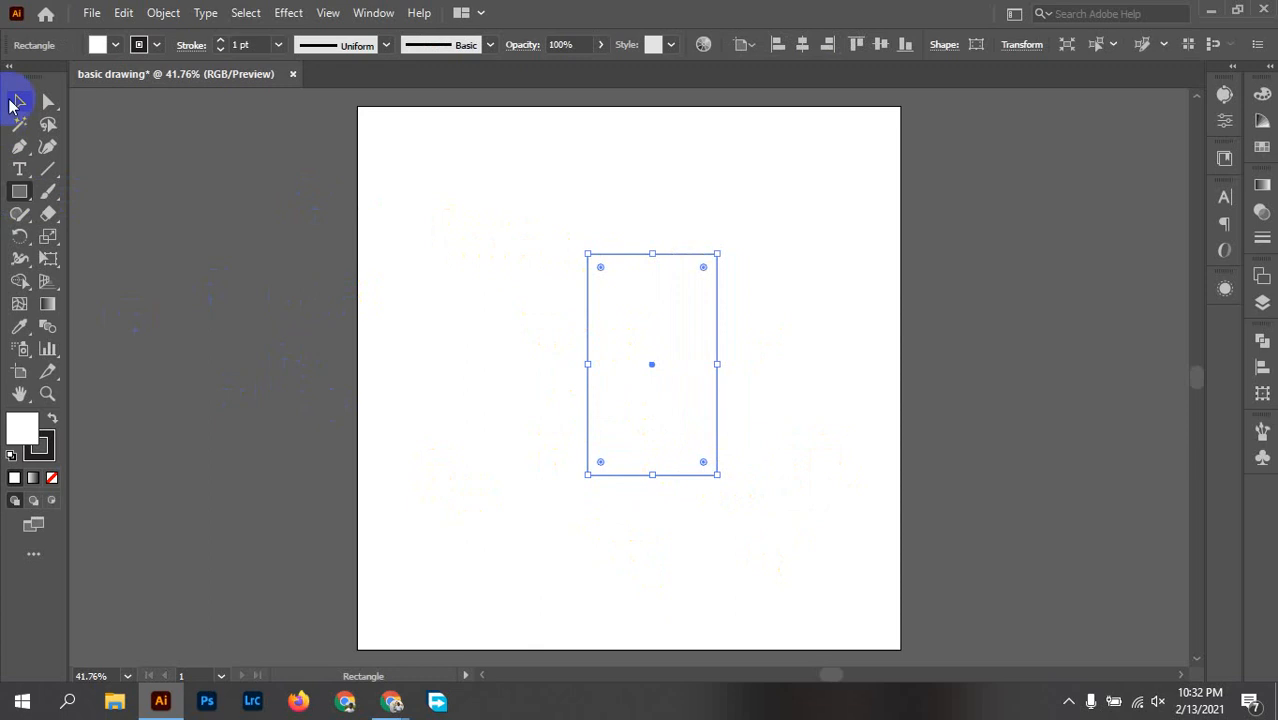
left_click(138, 45)
left_click(13, 77)
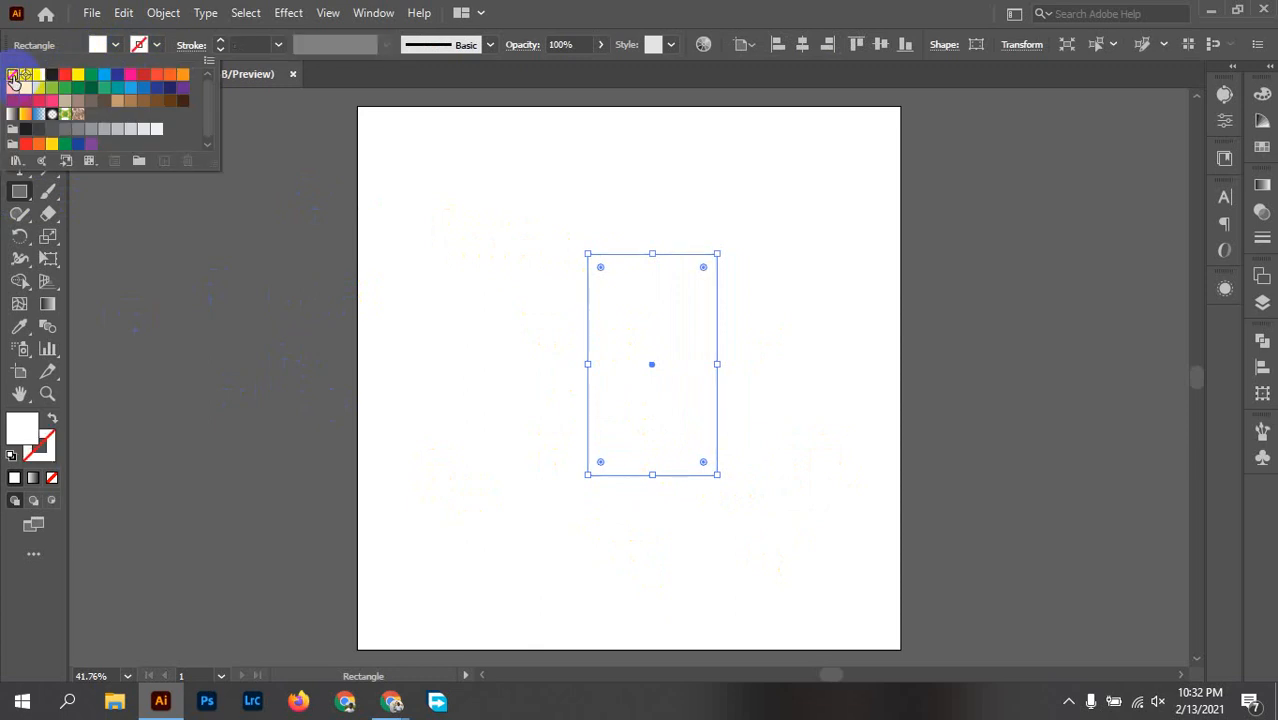
left_click(100, 45)
left_click(100, 45)
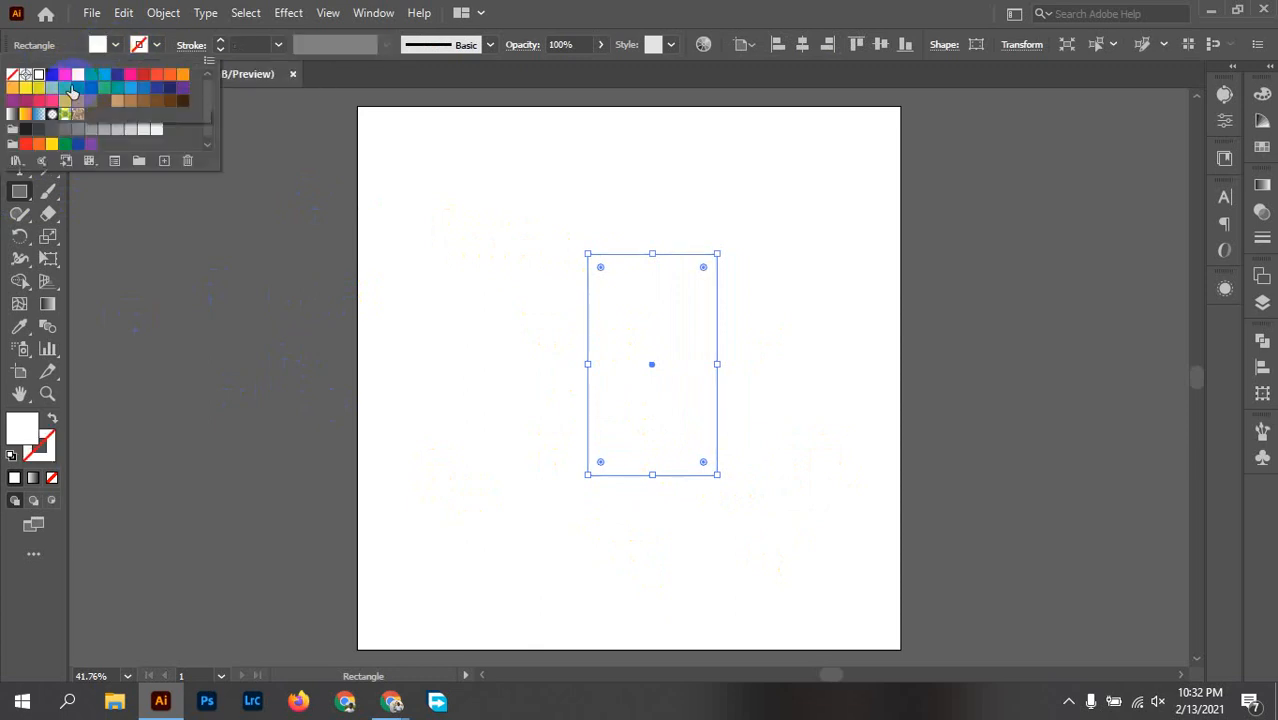
left_click(66, 77)
left_click(780, 292)
left_click(775, 319)
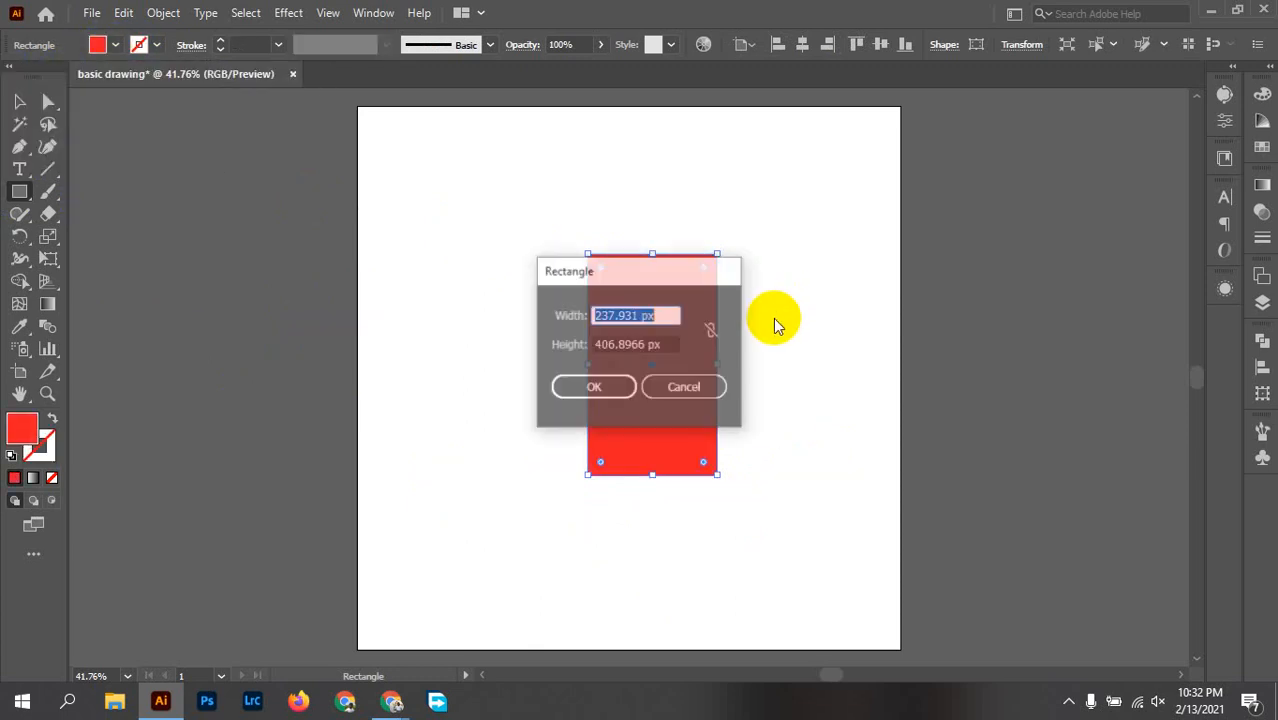
left_click(684, 386)
Step: Move the red rectangle slightly up and to the left, keeping it selected
left_click(20, 101)
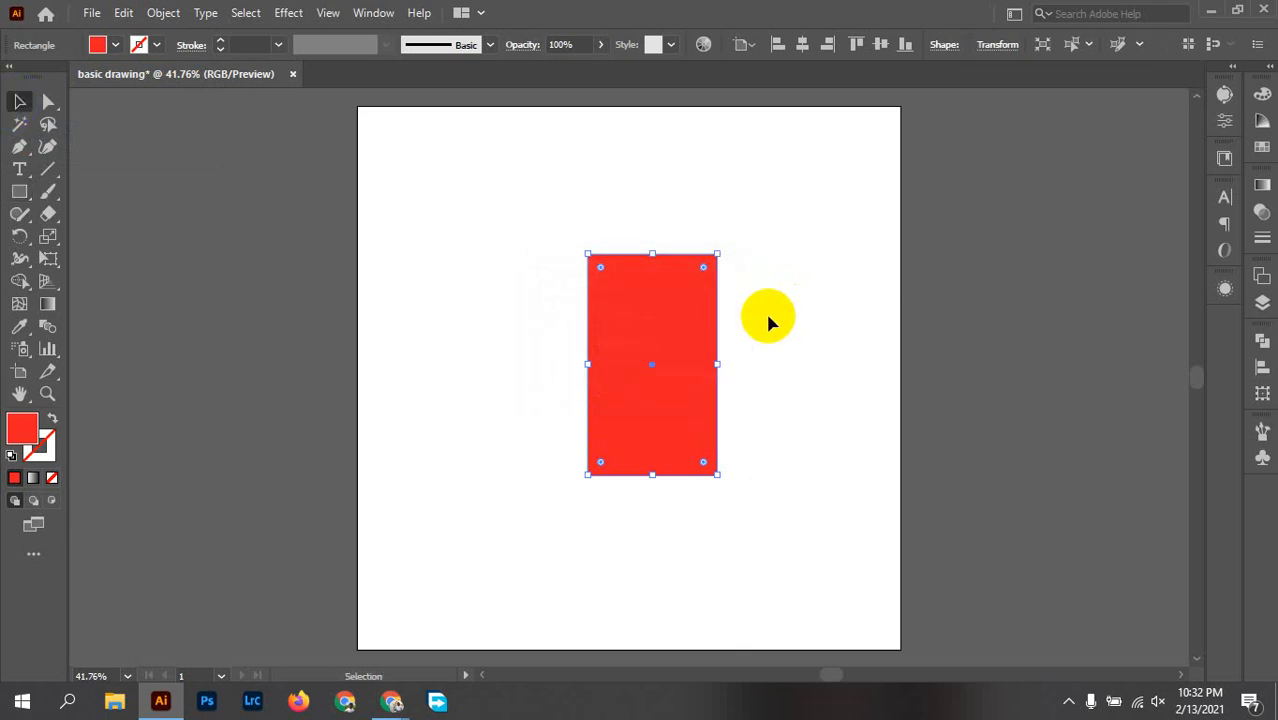
left_click_drag(699, 371, 665, 355)
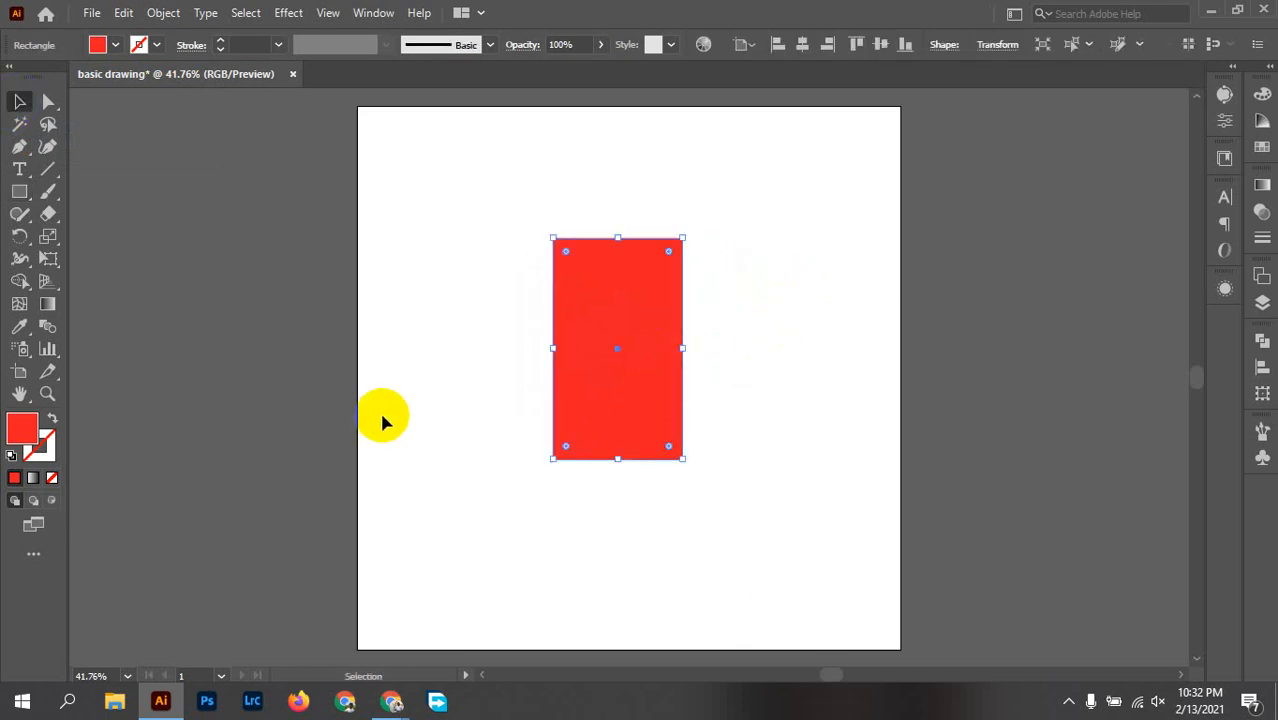
left_click(770, 250)
left_click_drag(771, 250, 320, 463)
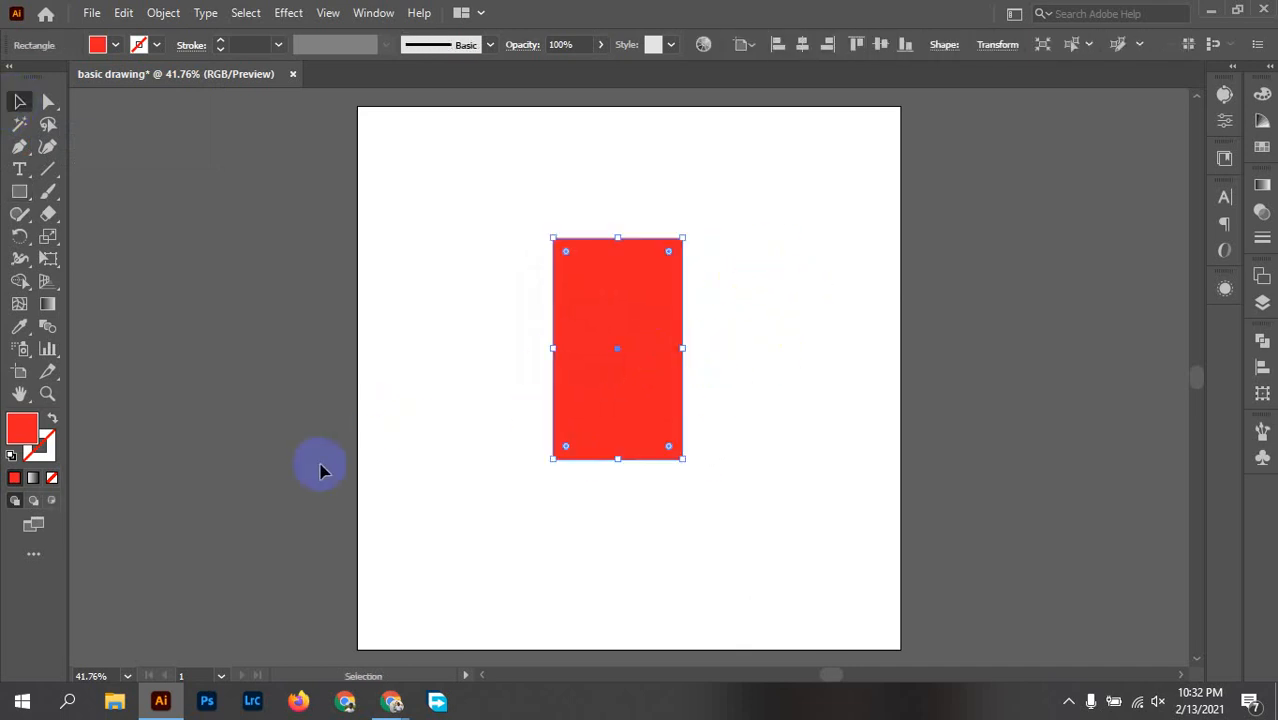
right_click(634, 322)
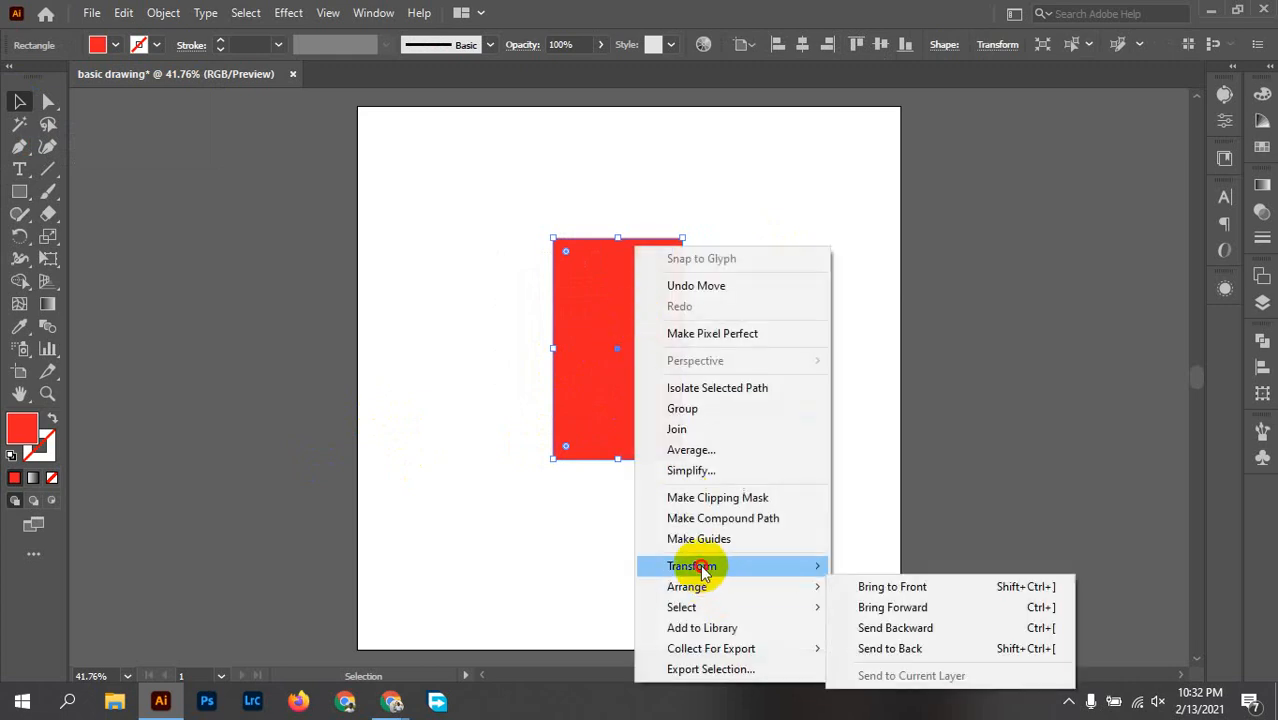
mouse_move(700, 565)
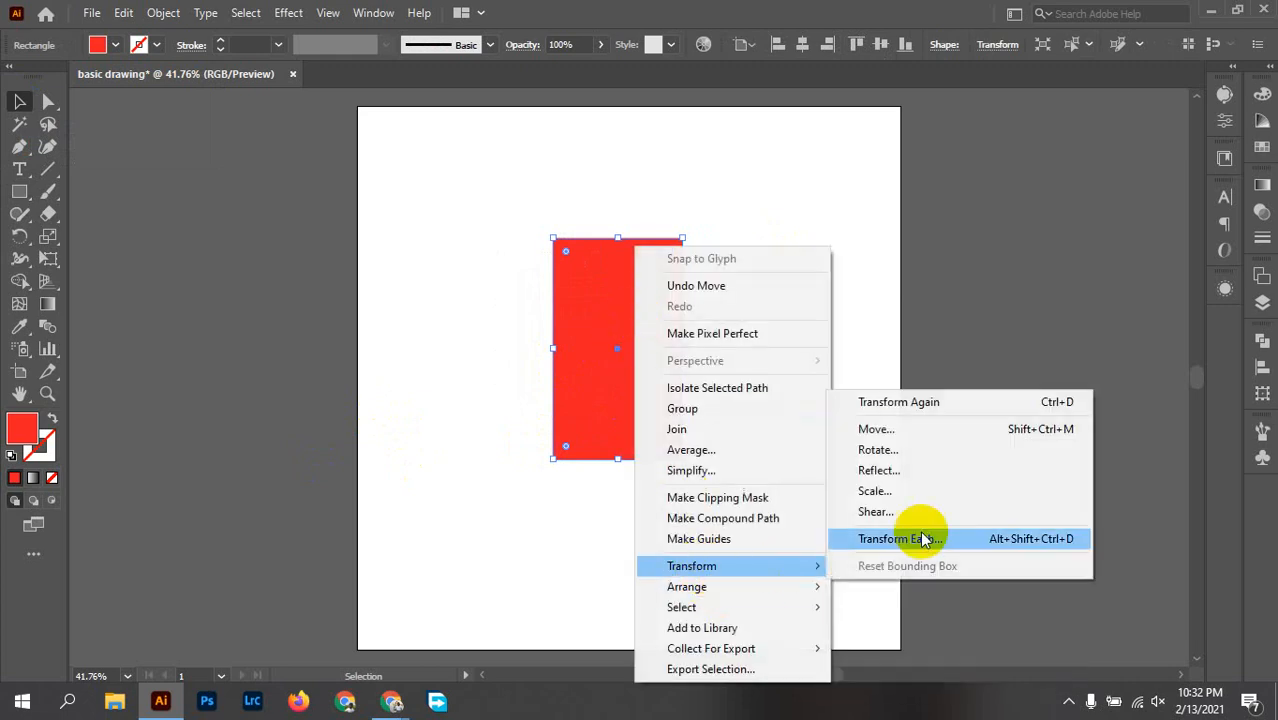
left_click(893, 470)
left_click(970, 453)
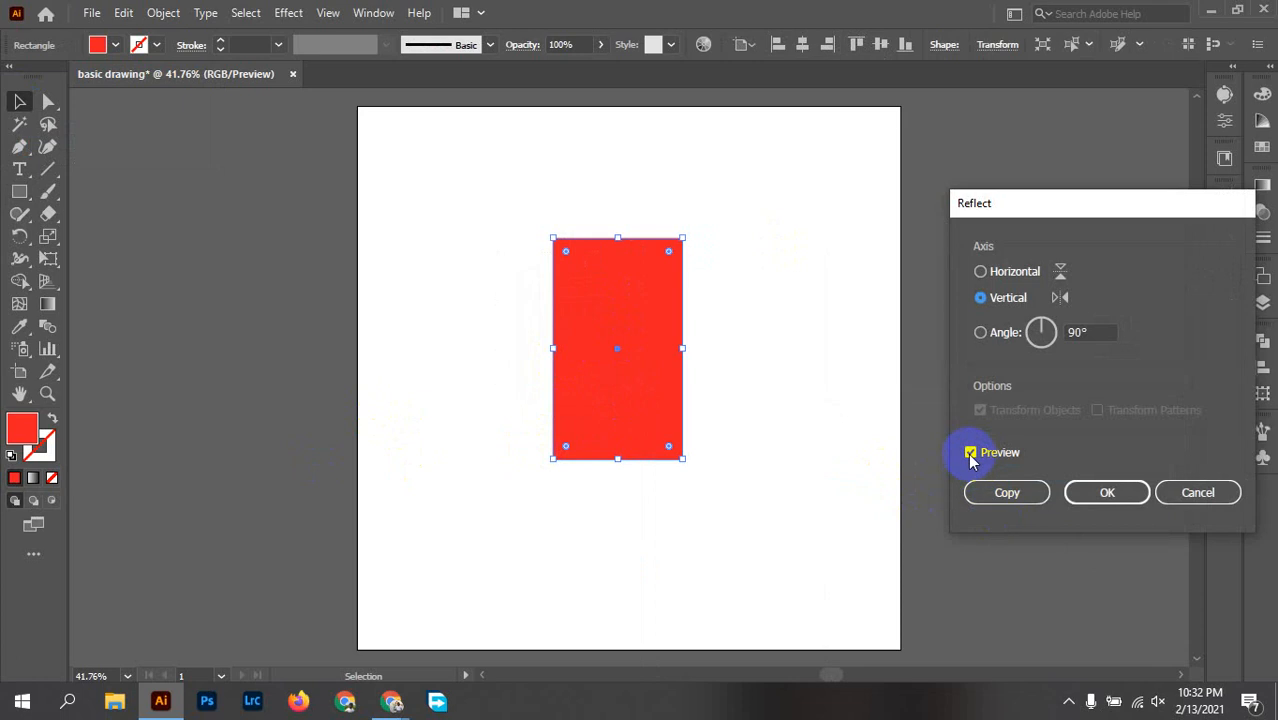
left_click(970, 453)
left_click_drag(1105, 334, 1023, 334)
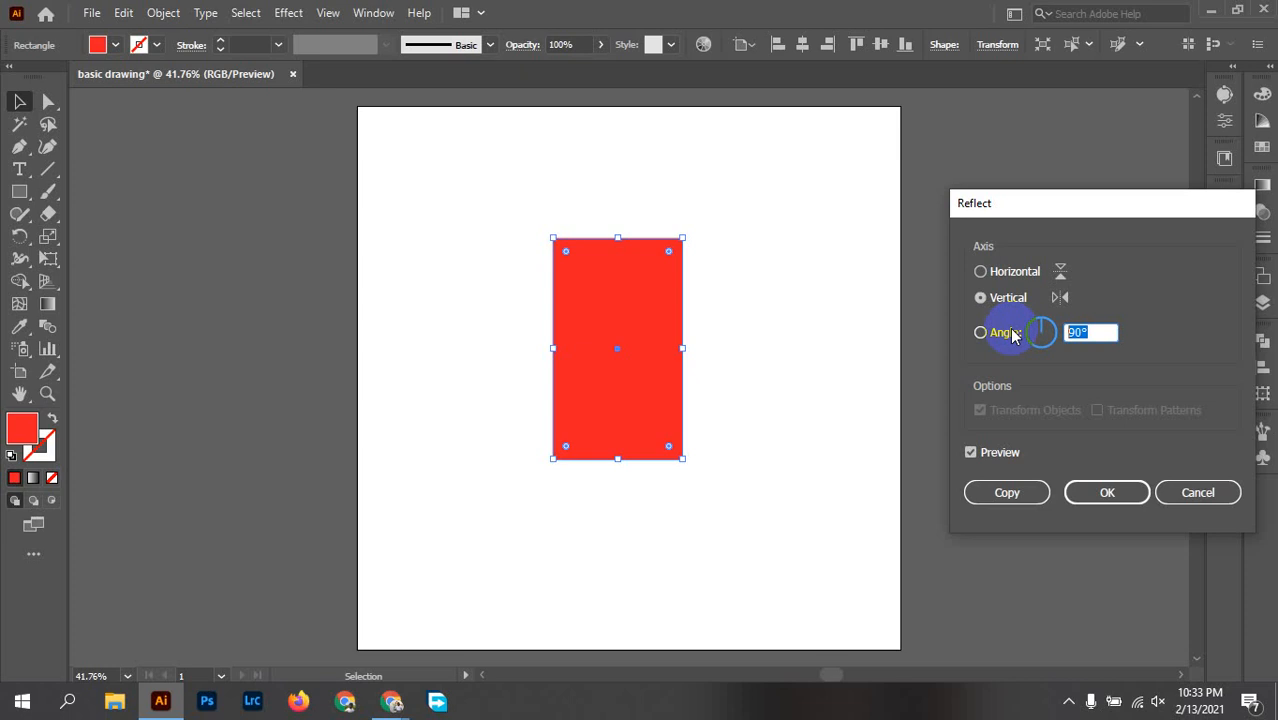
left_click(1210, 494)
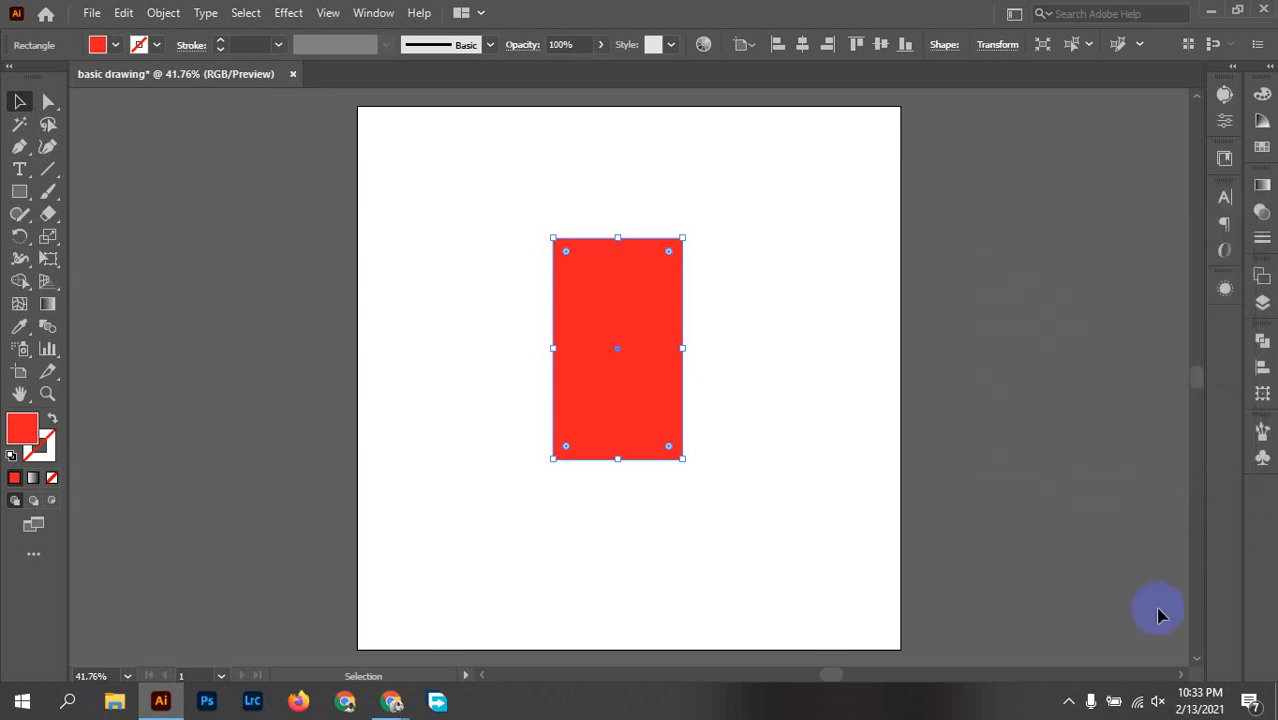
Step: Delete the red rectangle from the artboard
left_click(1070, 699)
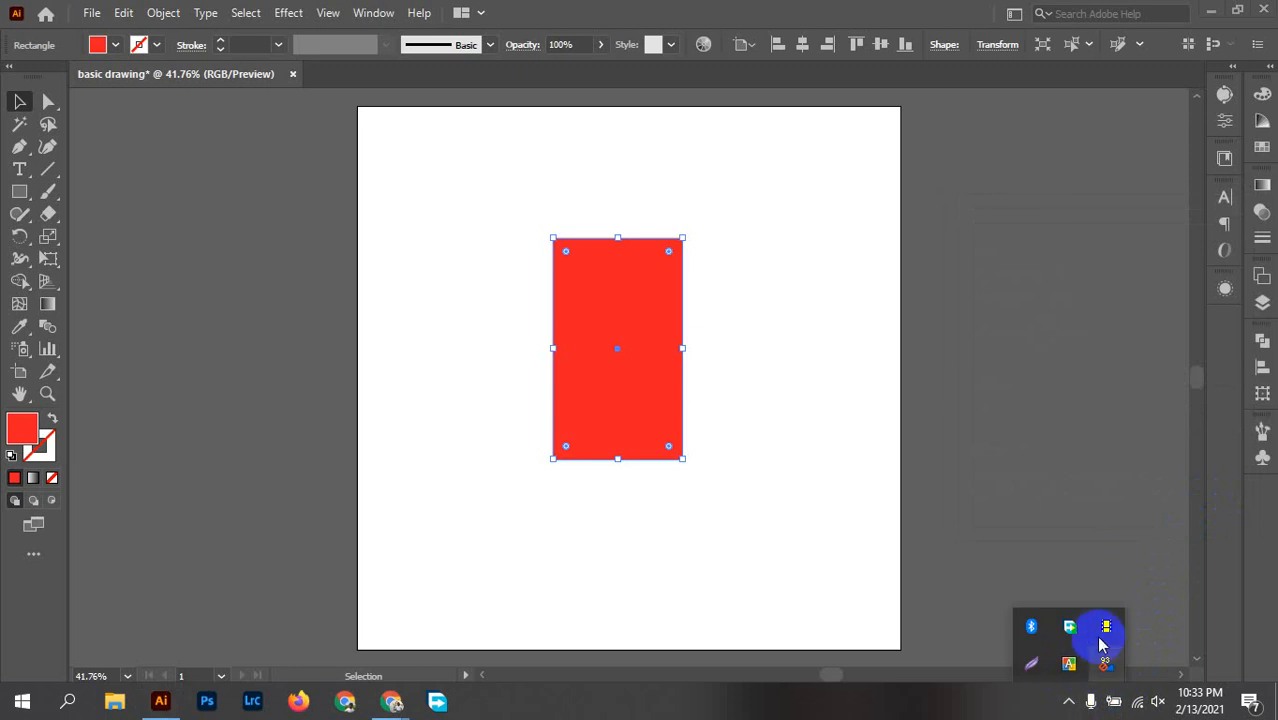
left_click(993, 542)
key("Delete")
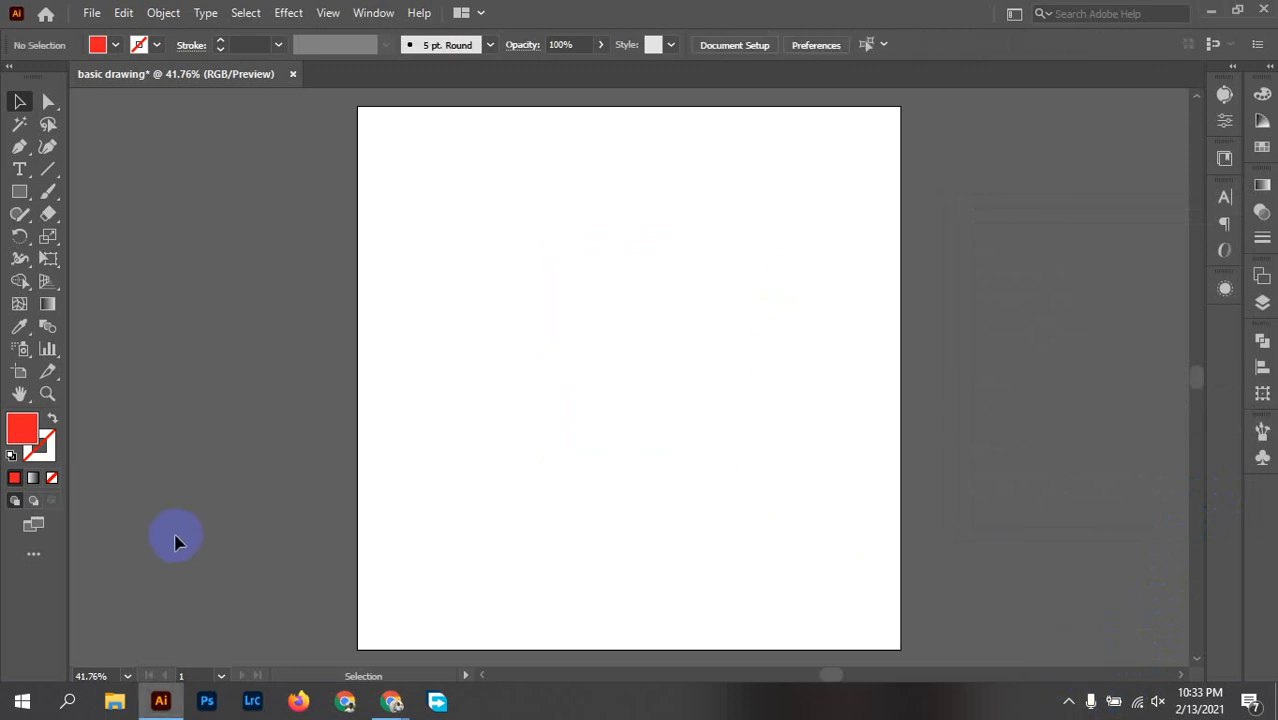
Step: Draw a new upright red rectangle near the artboard's centre and select it
left_click(17, 189)
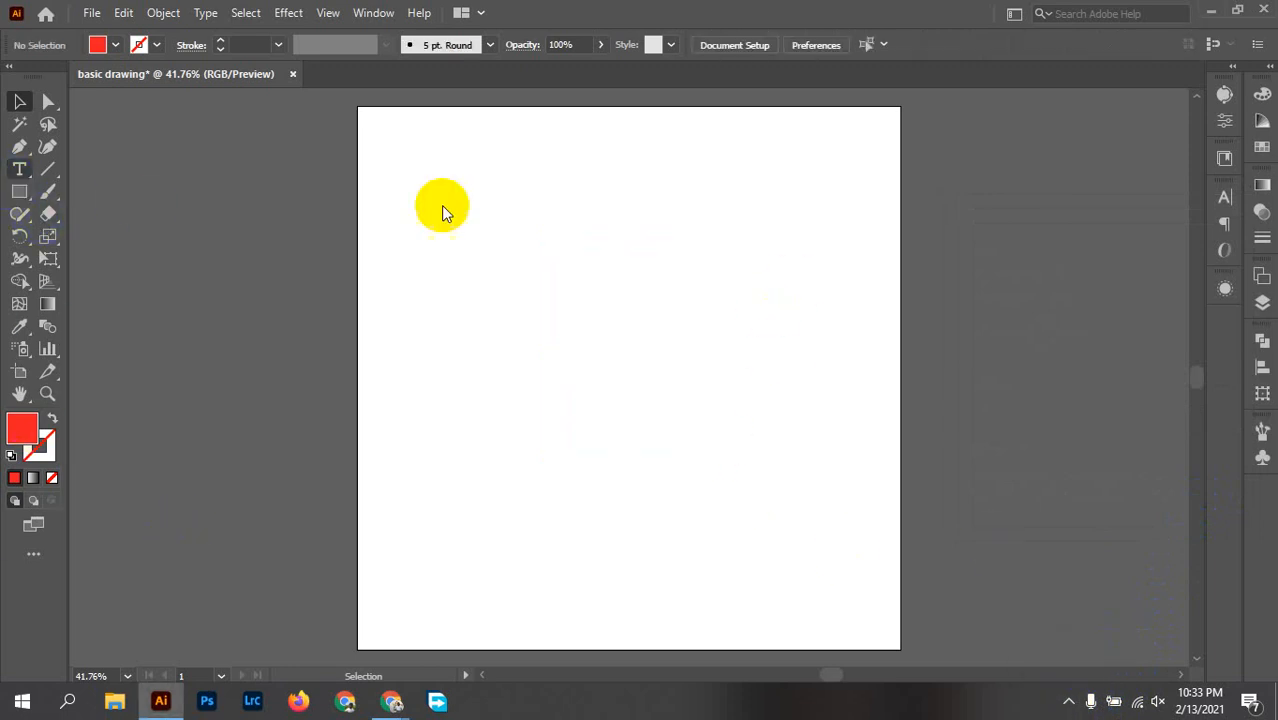
left_click_drag(545, 231, 687, 476)
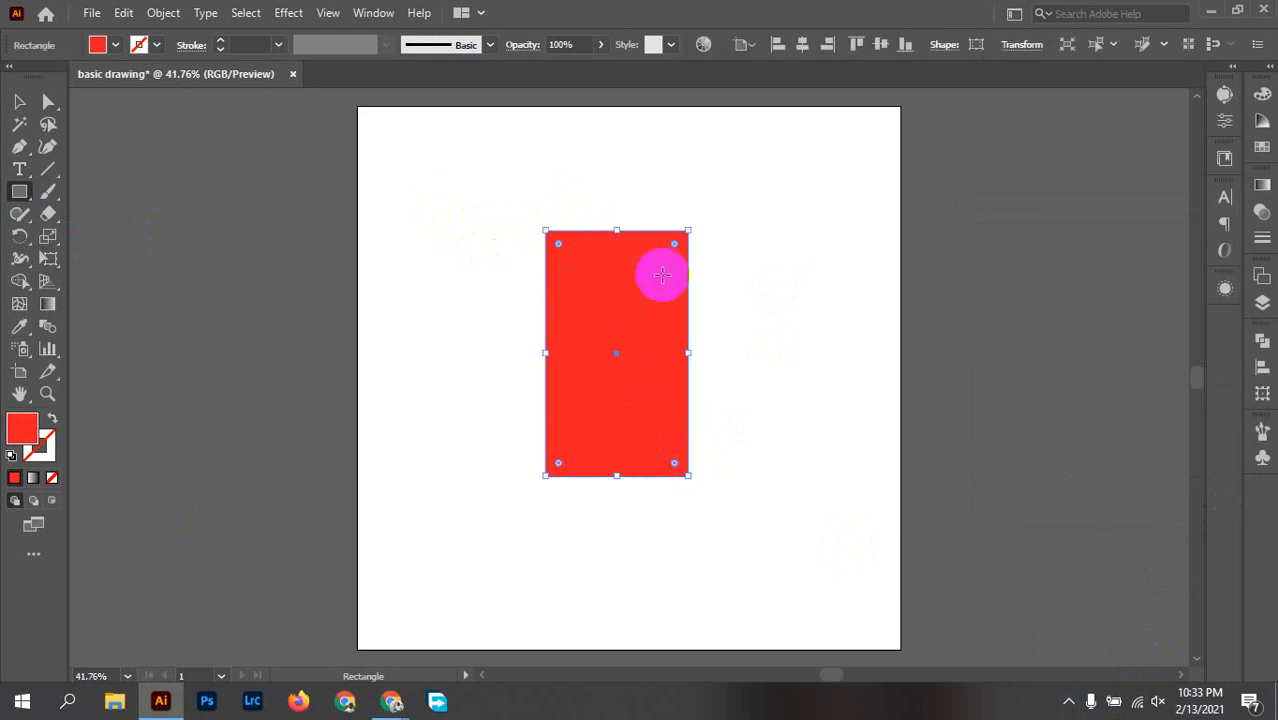
left_click(19, 102)
left_click(455, 268)
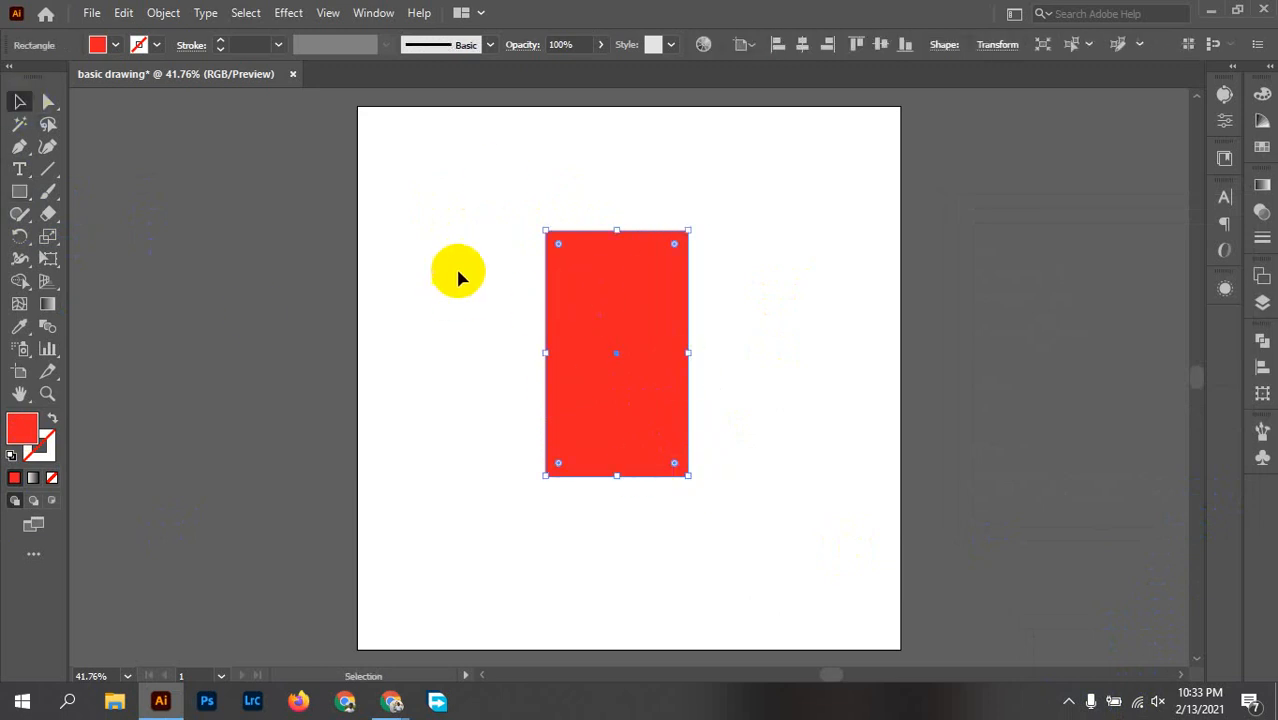
left_click_drag(419, 194, 935, 507)
Step: Create a reflected copy of the upright red rectangle using a 45° axis angle, with the preview enabled
right_click(599, 274)
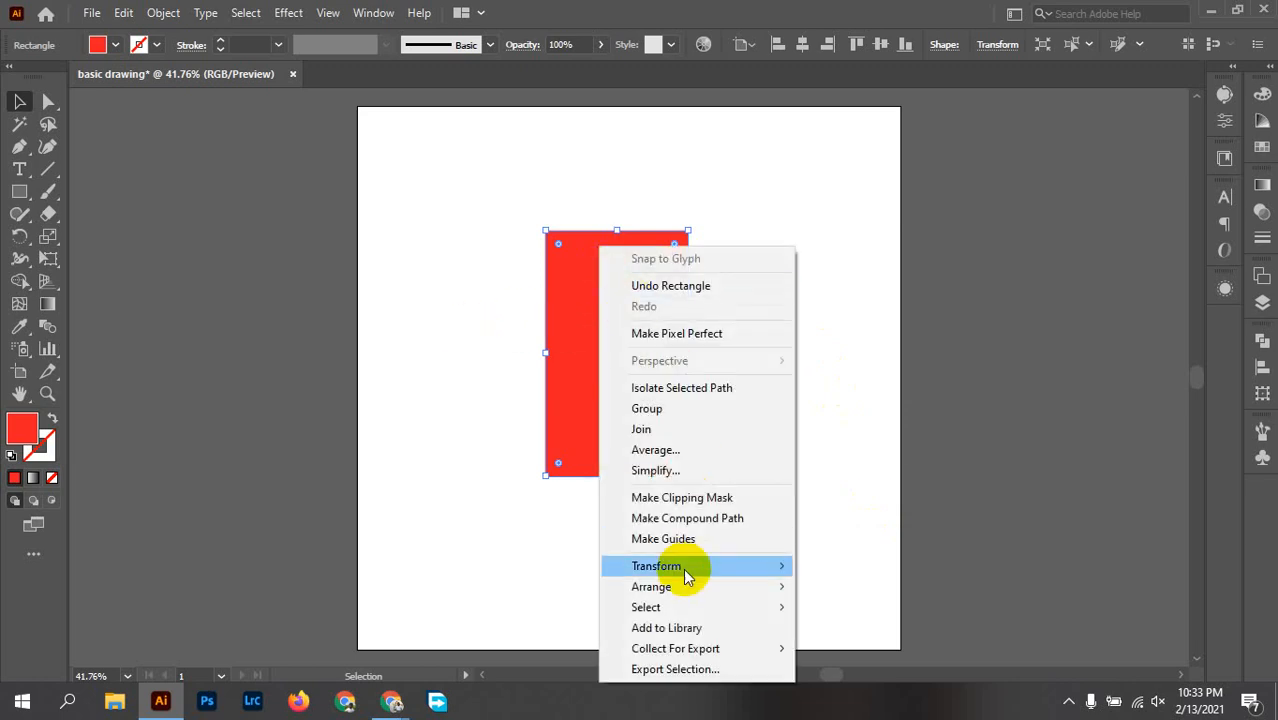
mouse_move(656, 566)
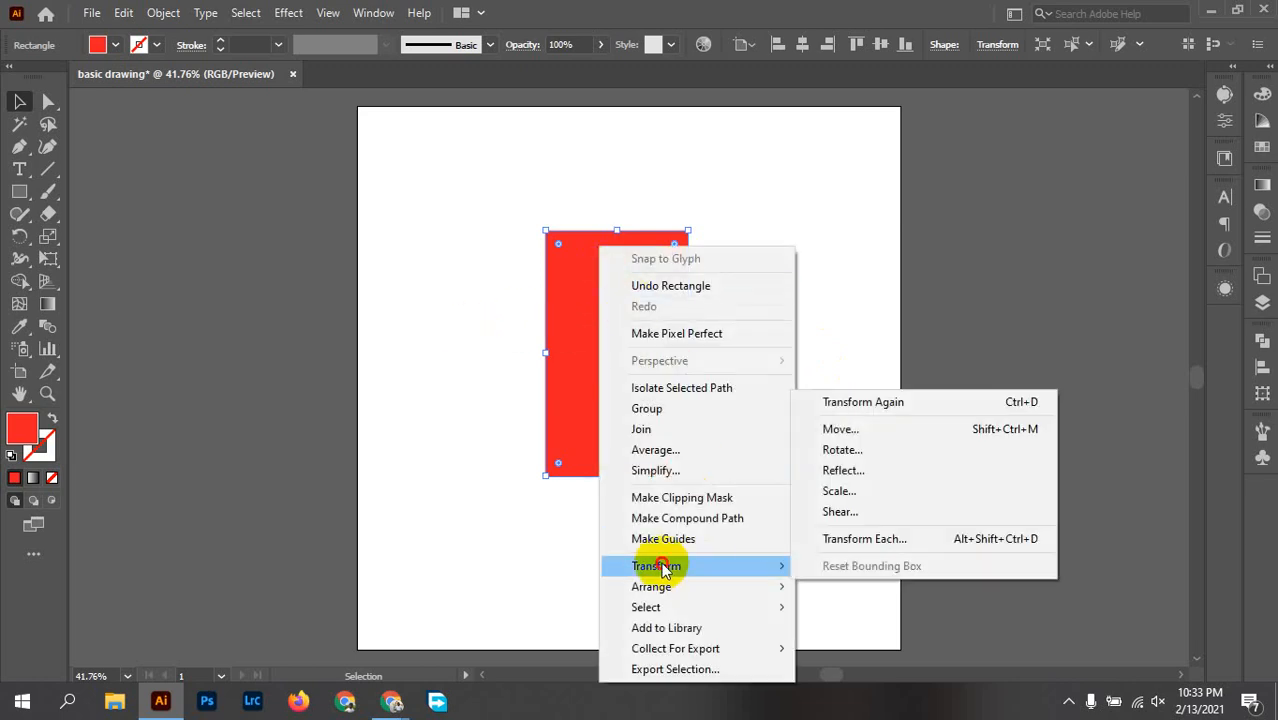
left_click(853, 472)
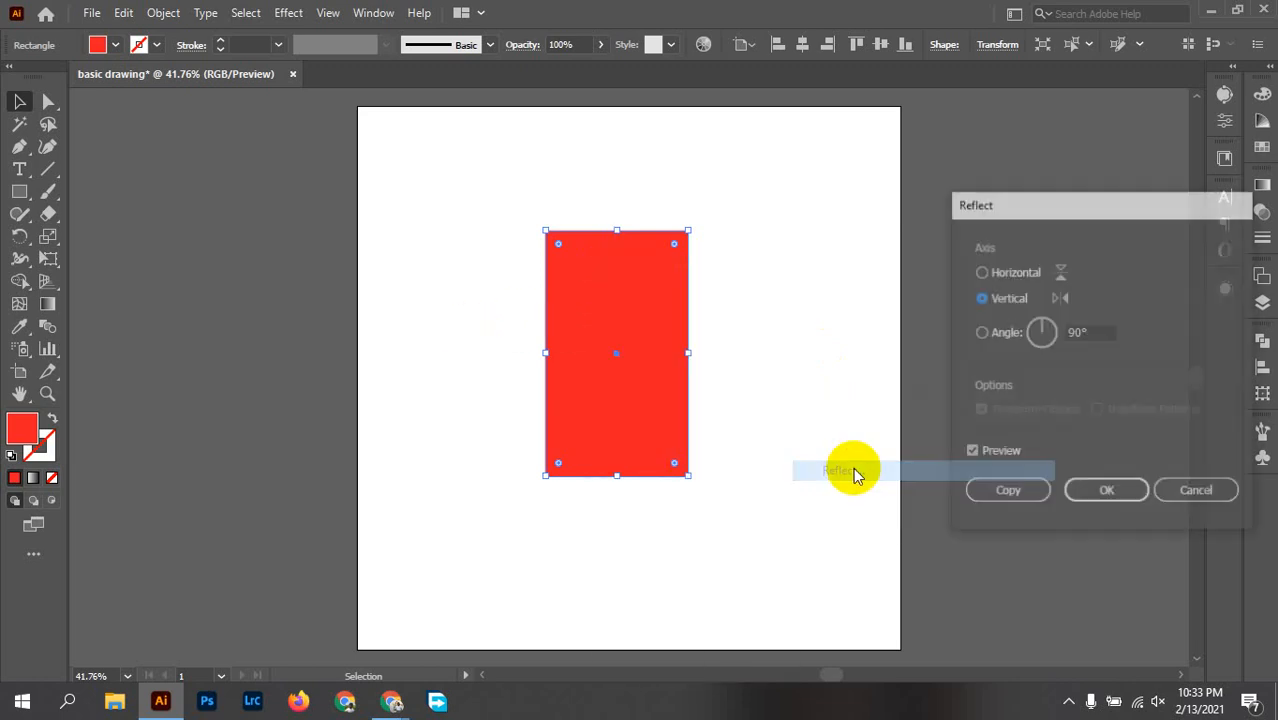
left_click(969, 454)
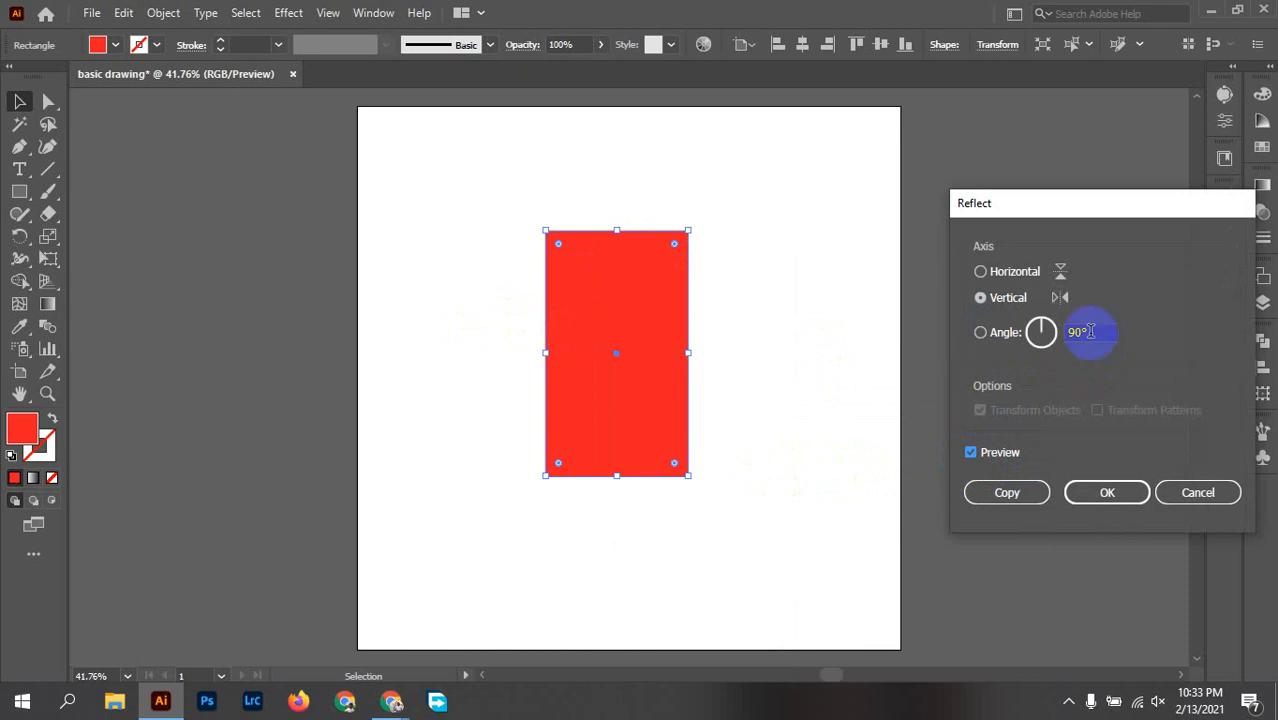
left_click_drag(1096, 333, 1019, 331)
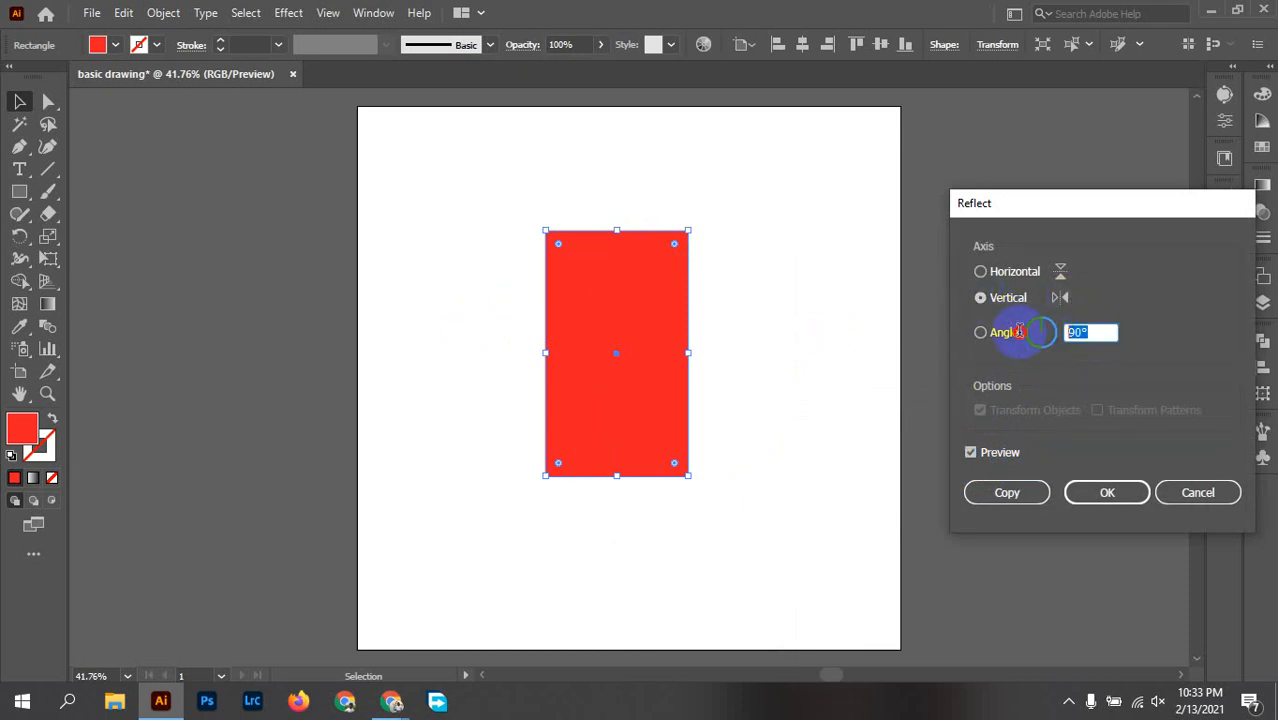
type("45")
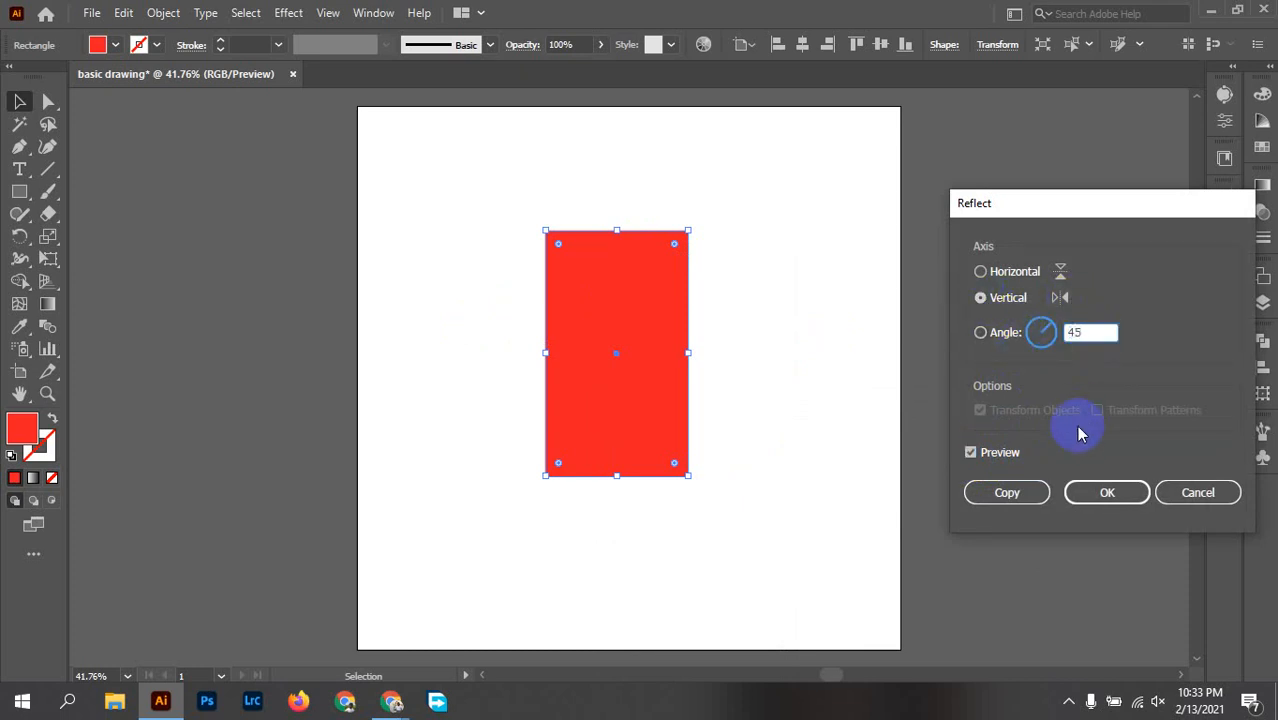
left_click(998, 456)
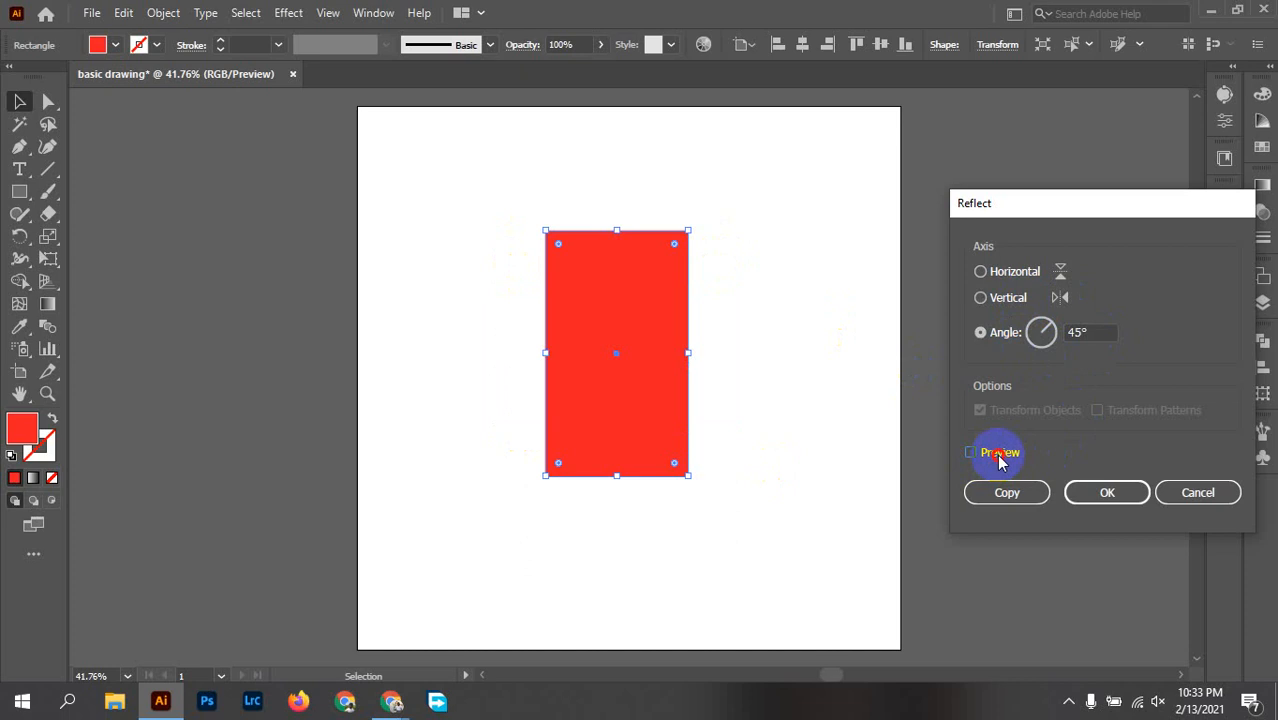
left_click(998, 456)
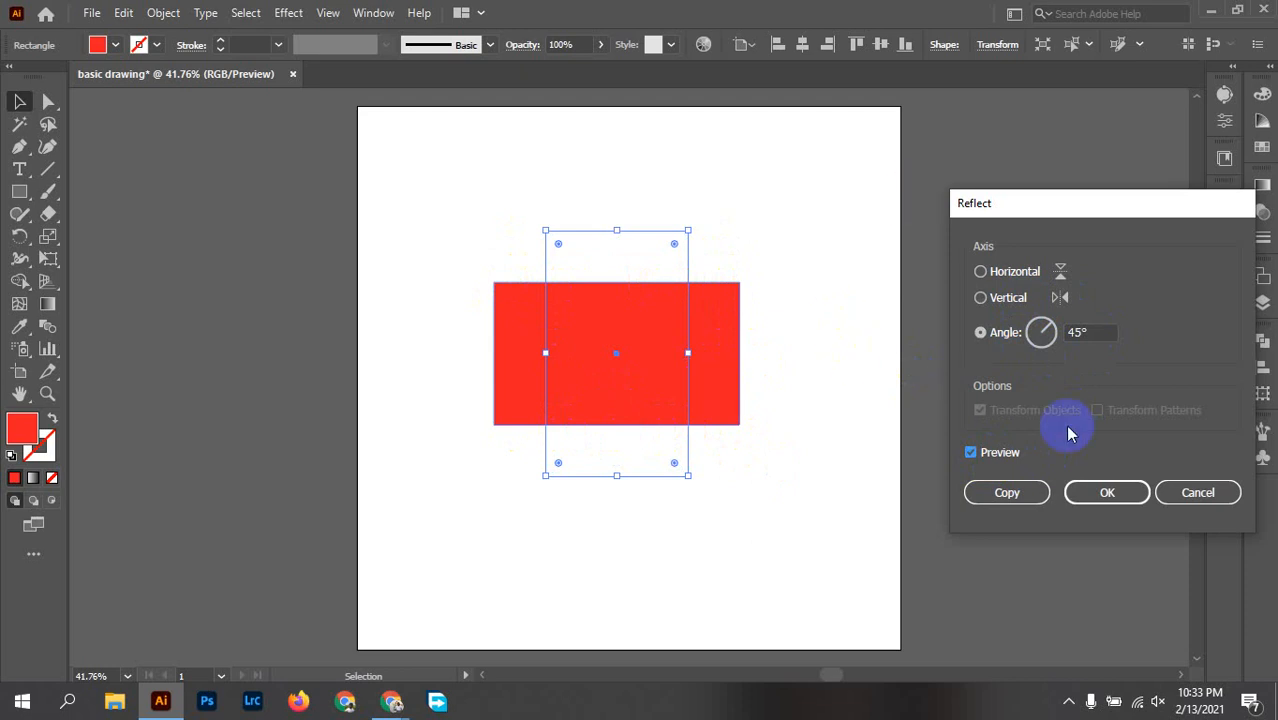
left_click(1006, 494)
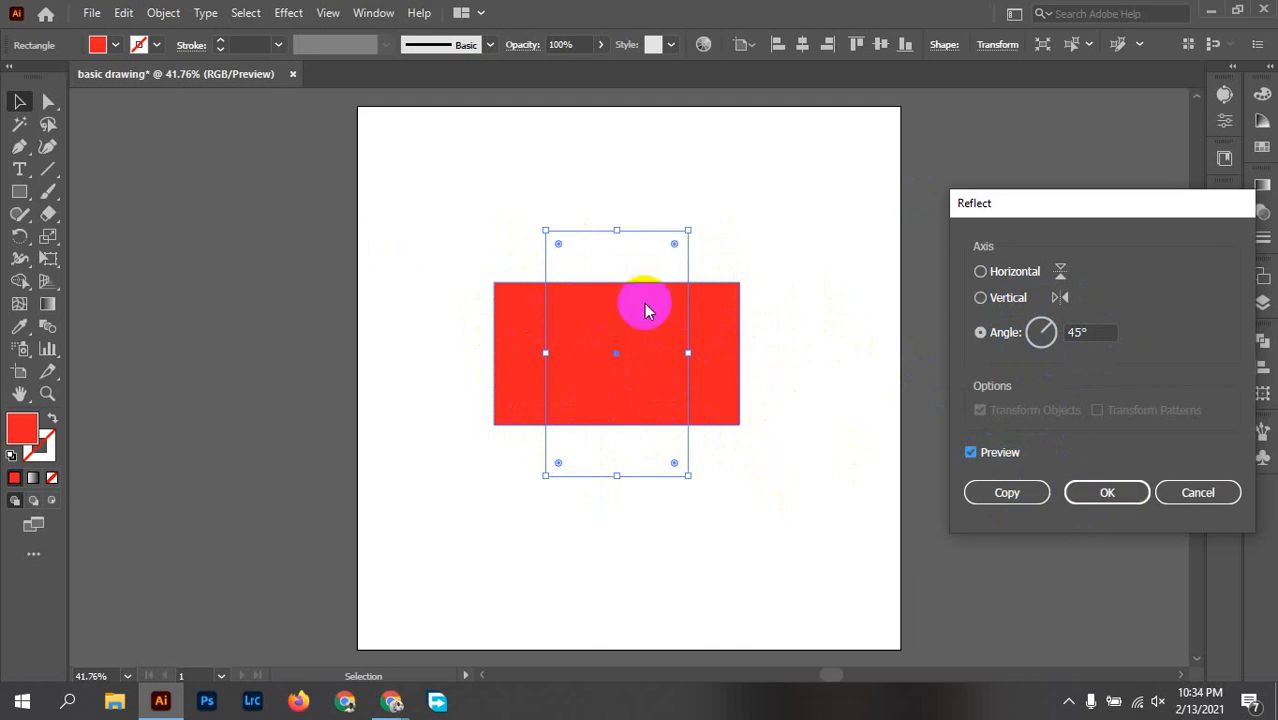
left_click(1000, 491)
left_click(636, 366)
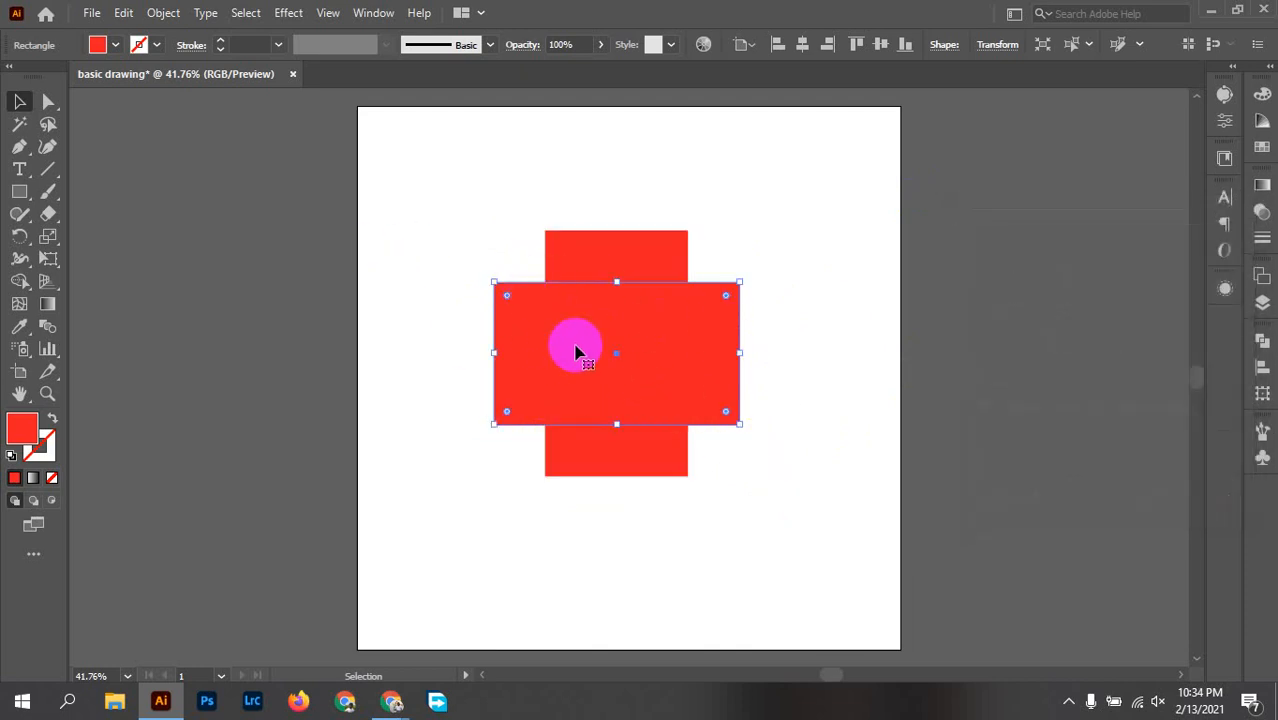
Step: Select both crossed red rectangles and rotate them together by 45° counterclockwise
left_click(495, 204)
left_click_drag(434, 163, 846, 616)
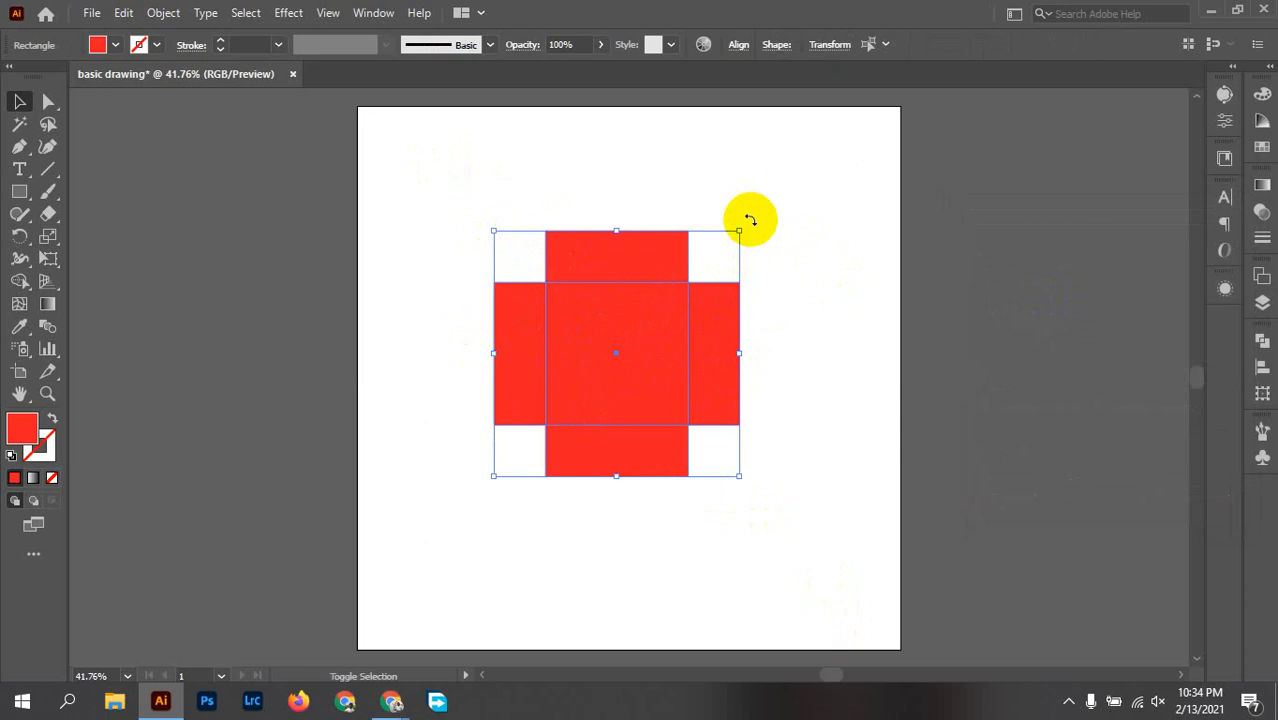
left_click_drag(750, 219, 653, 179)
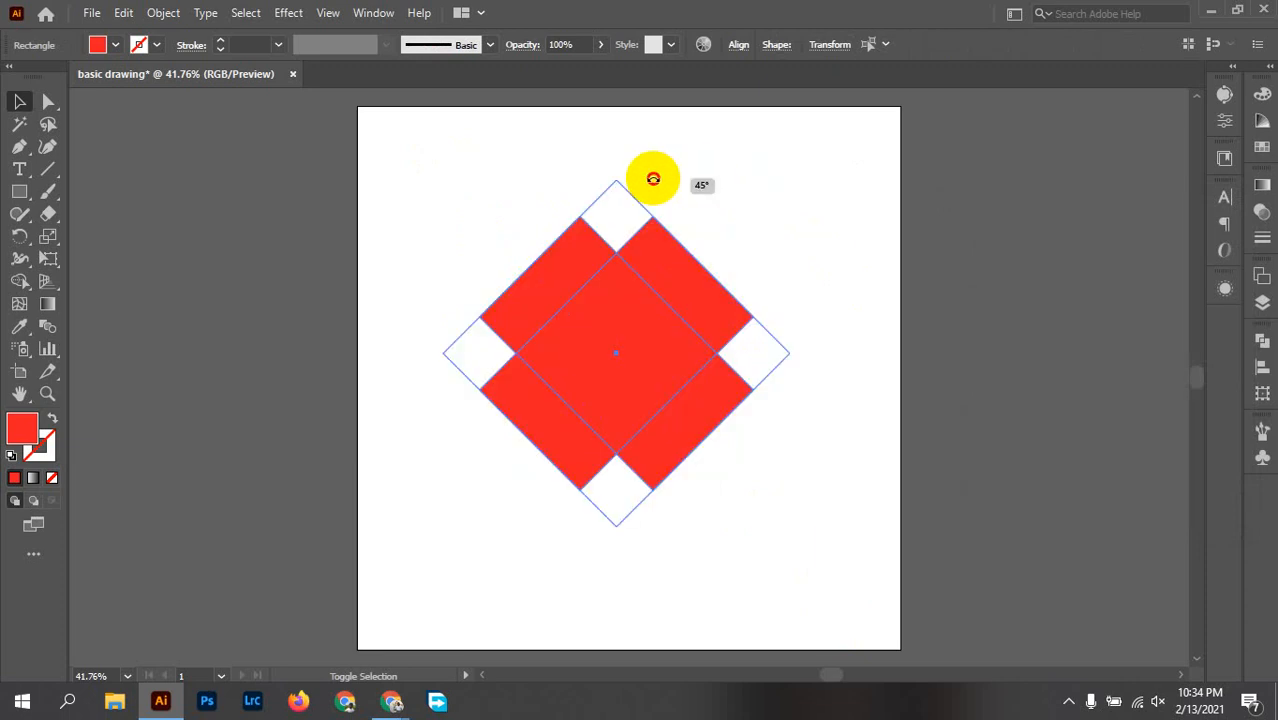
left_click_drag(653, 179, 650, 174)
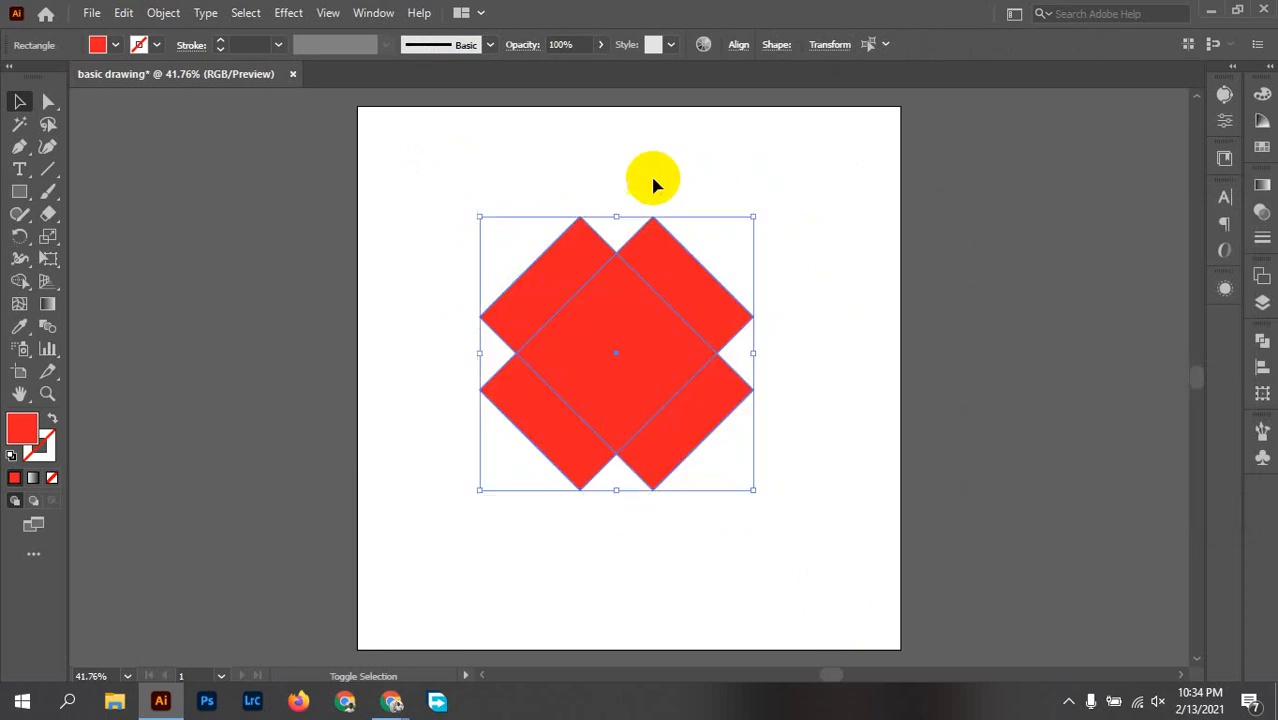
left_click(780, 261)
left_click_drag(426, 152, 825, 539)
left_click(733, 427)
left_click(693, 423)
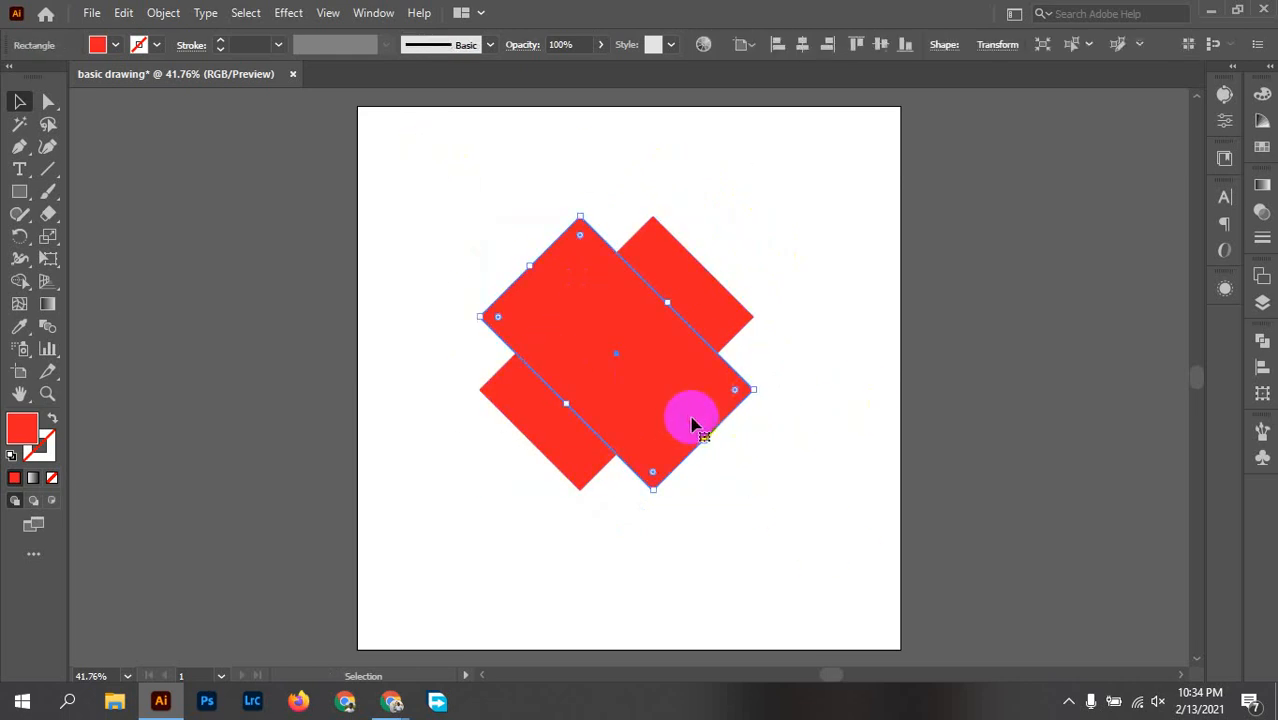
left_click(708, 299)
left_click(847, 314)
left_click_drag(378, 203, 793, 489)
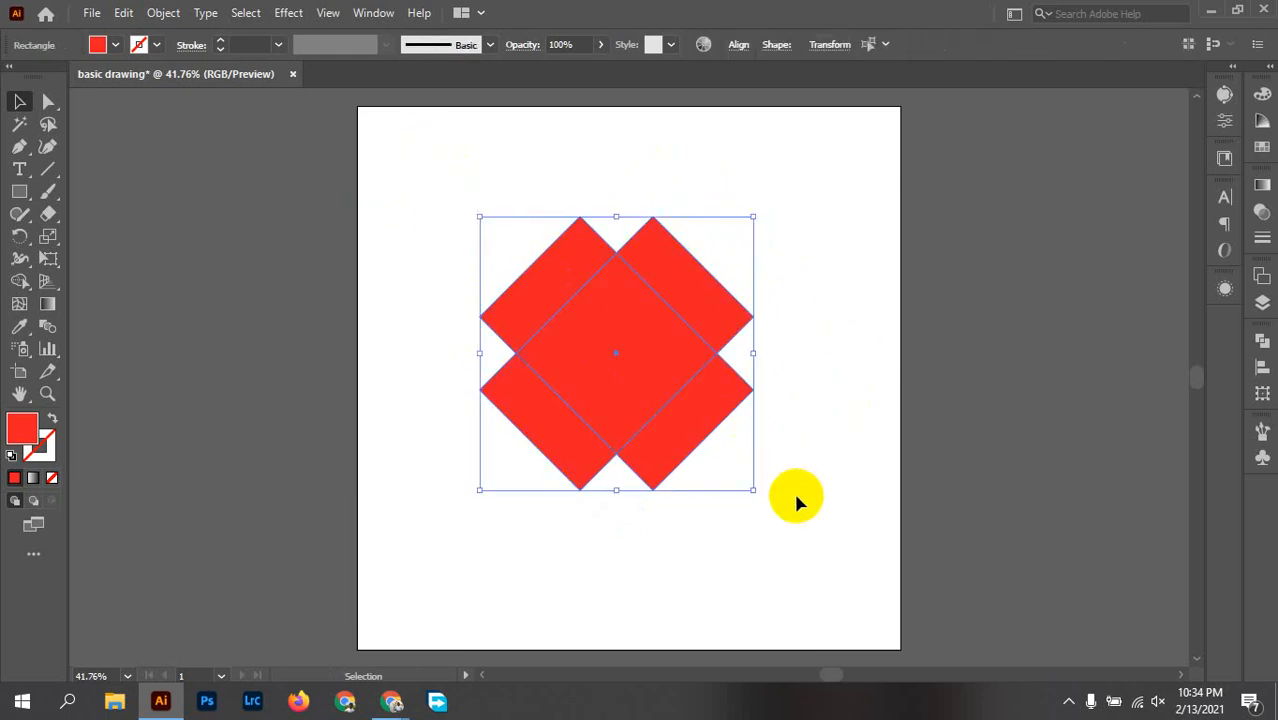
left_click(641, 362)
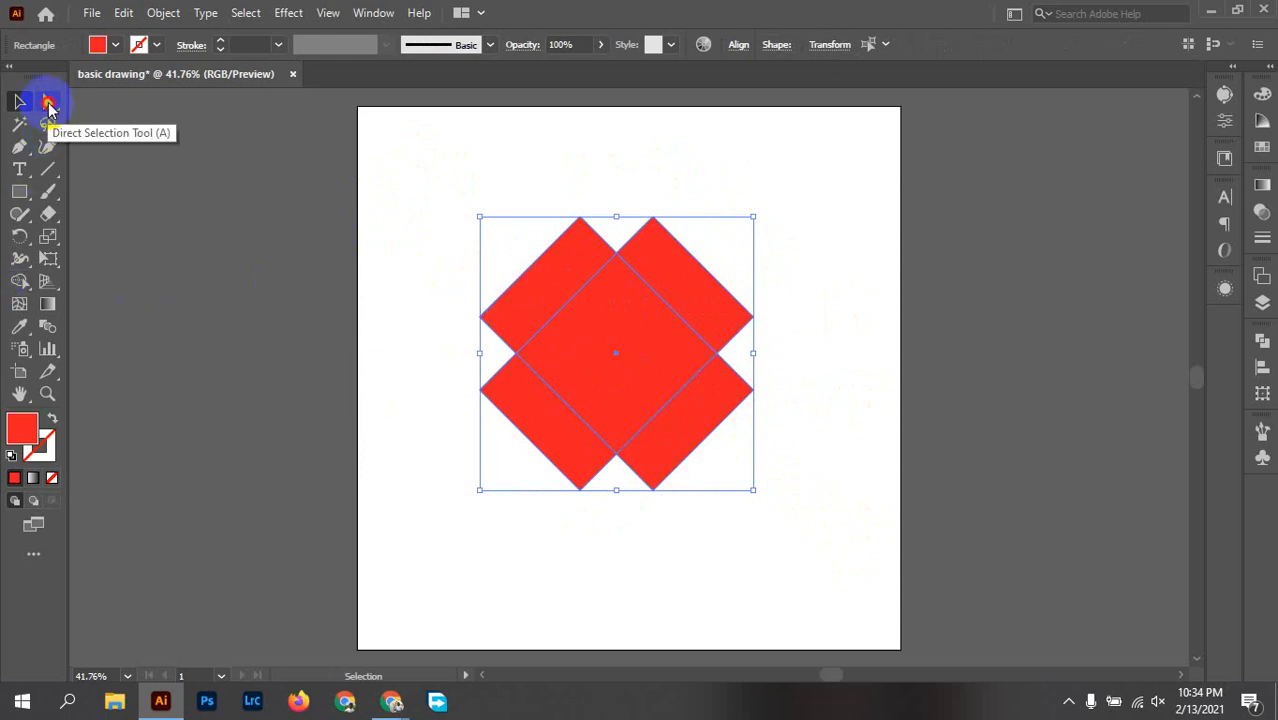
Step: Use Direct Selection to pick the four upper corner anchors of the crossed rectangles in one selection area, and clear the selection
left_click(48, 104)
left_click(440, 196)
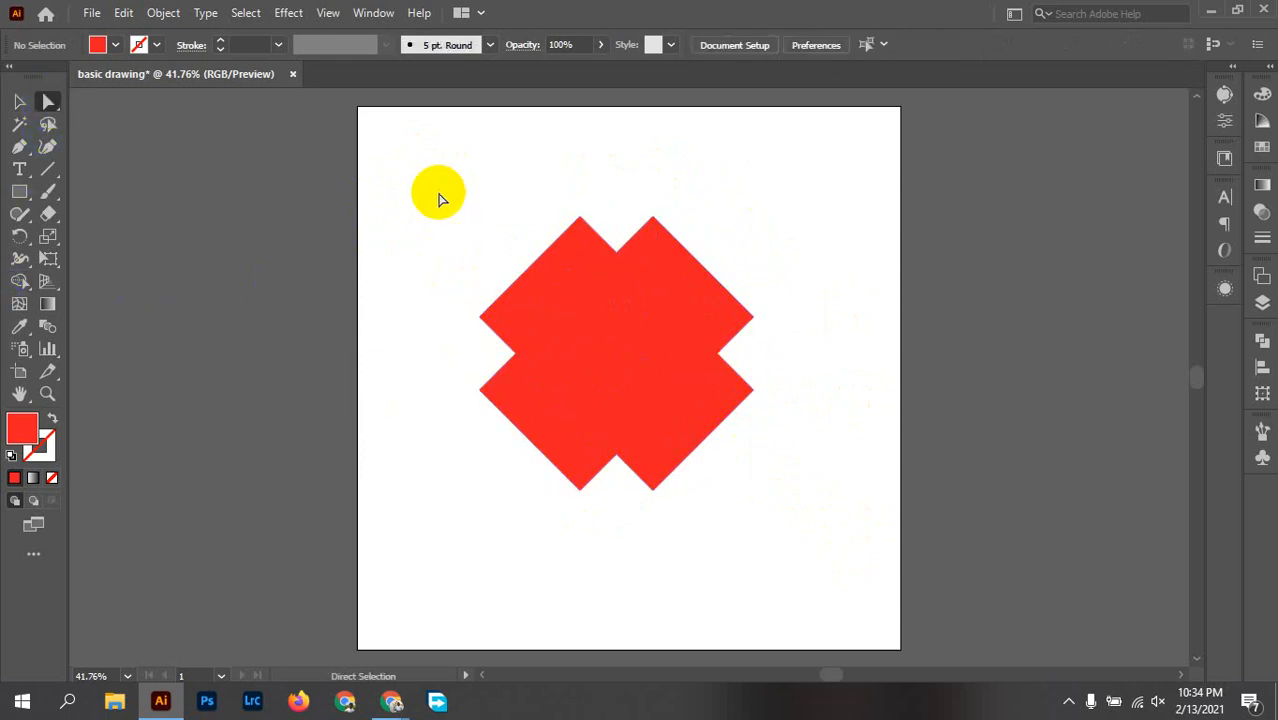
left_click(482, 319)
left_click_drag(482, 320, 752, 318)
left_click(613, 349)
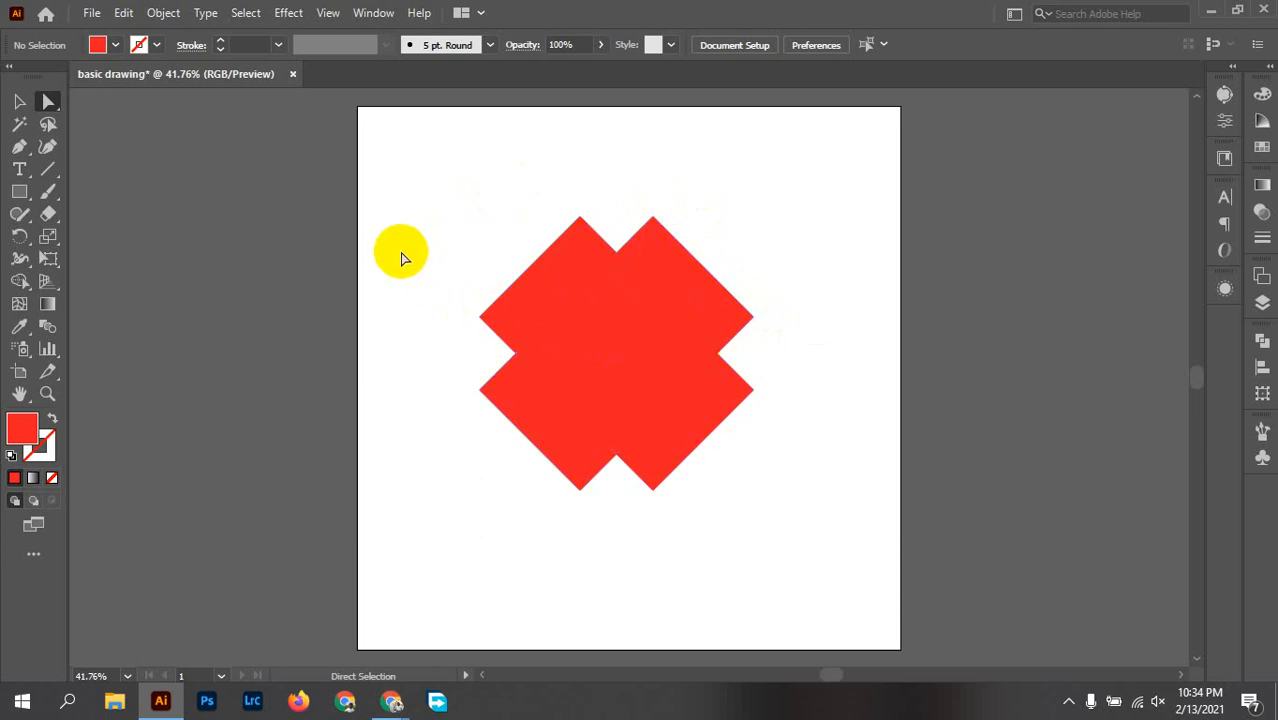
left_click_drag(381, 160, 849, 362)
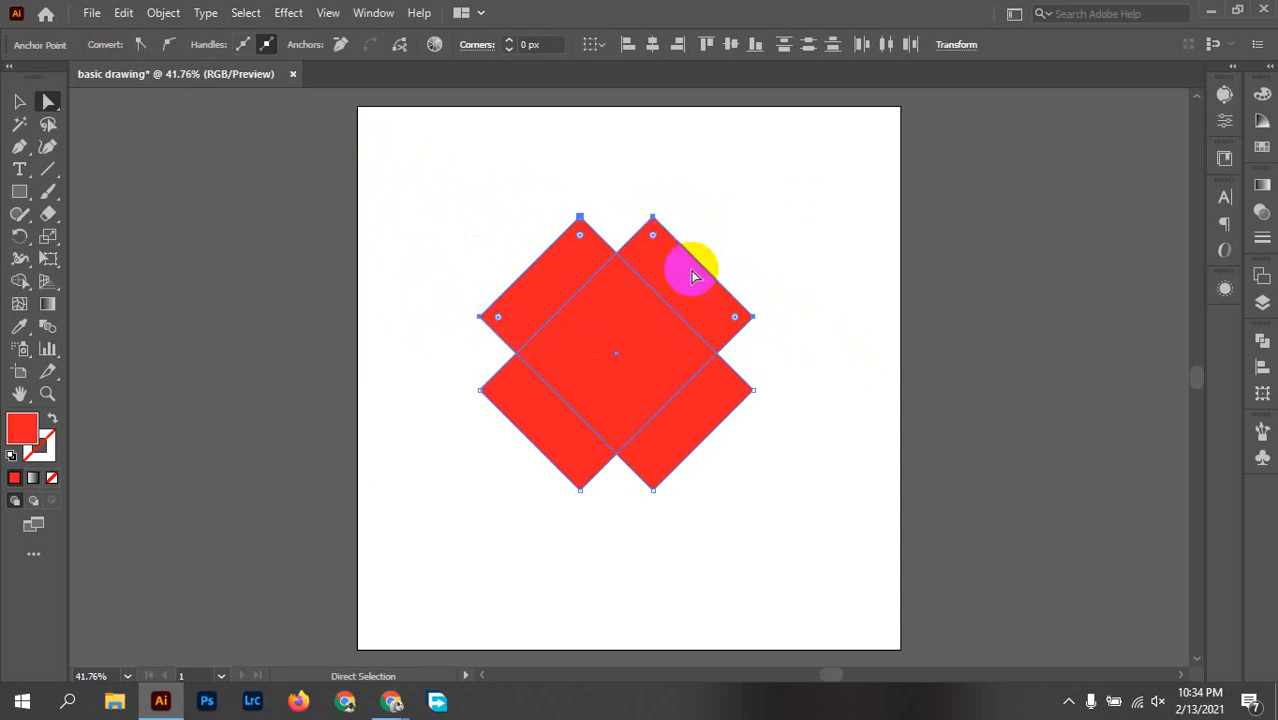
left_click(793, 329)
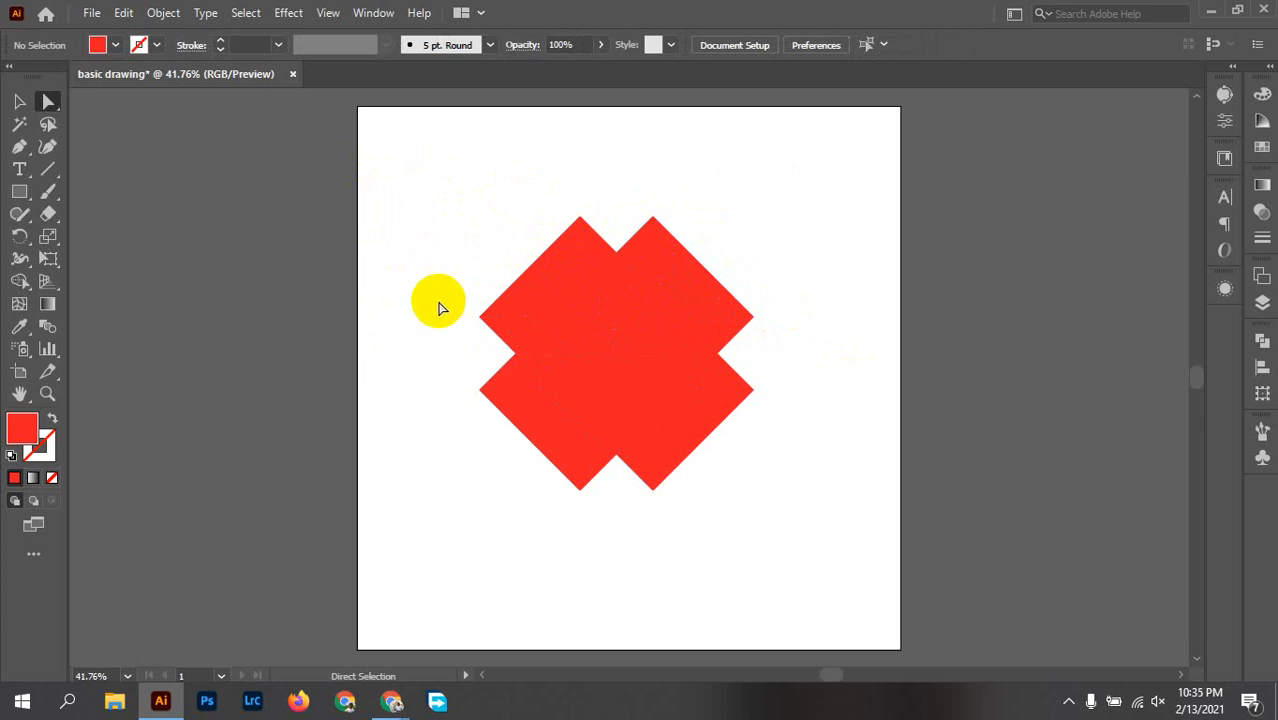
left_click(490, 320)
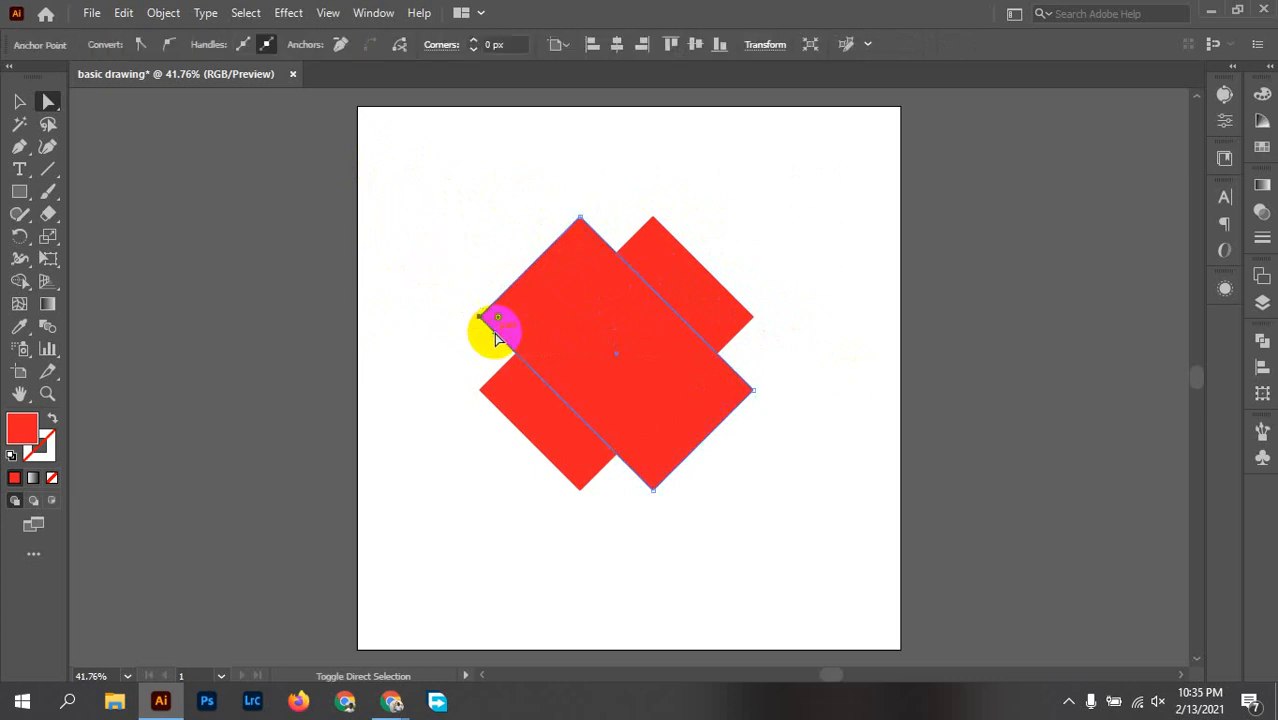
left_click_drag(547, 203, 598, 241)
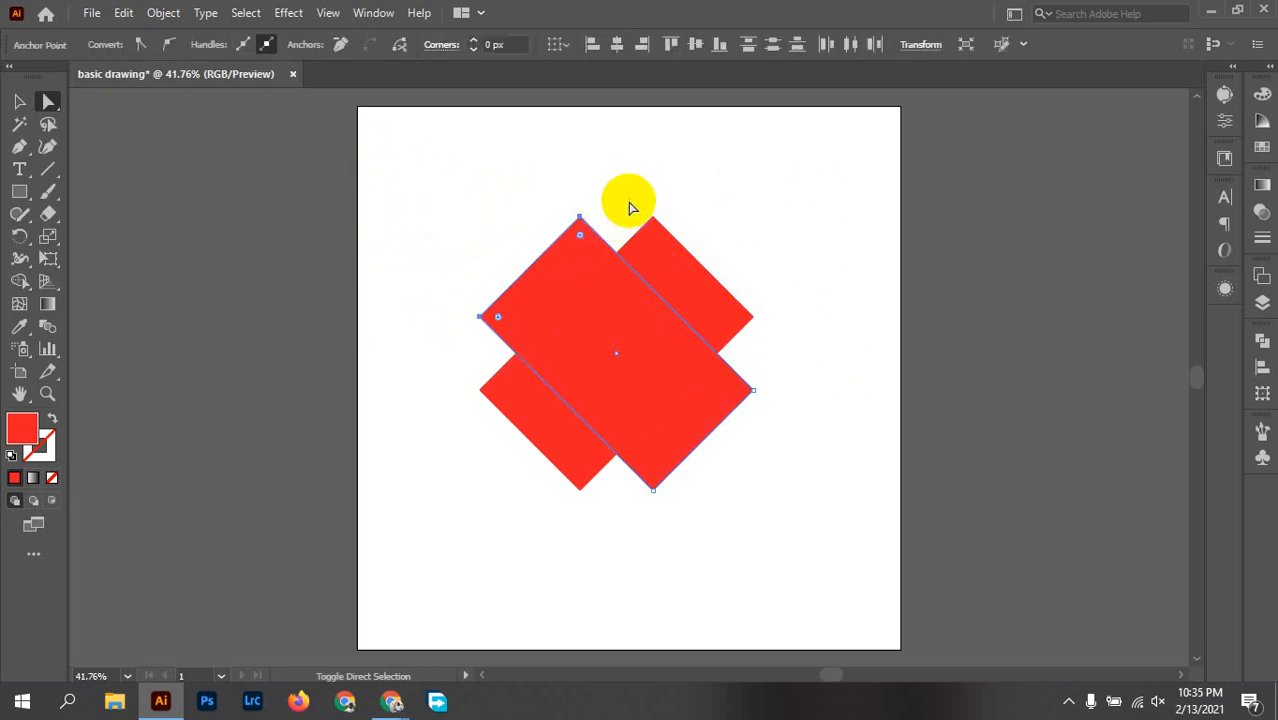
left_click_drag(628, 199, 678, 239)
left_click_drag(792, 305, 742, 343)
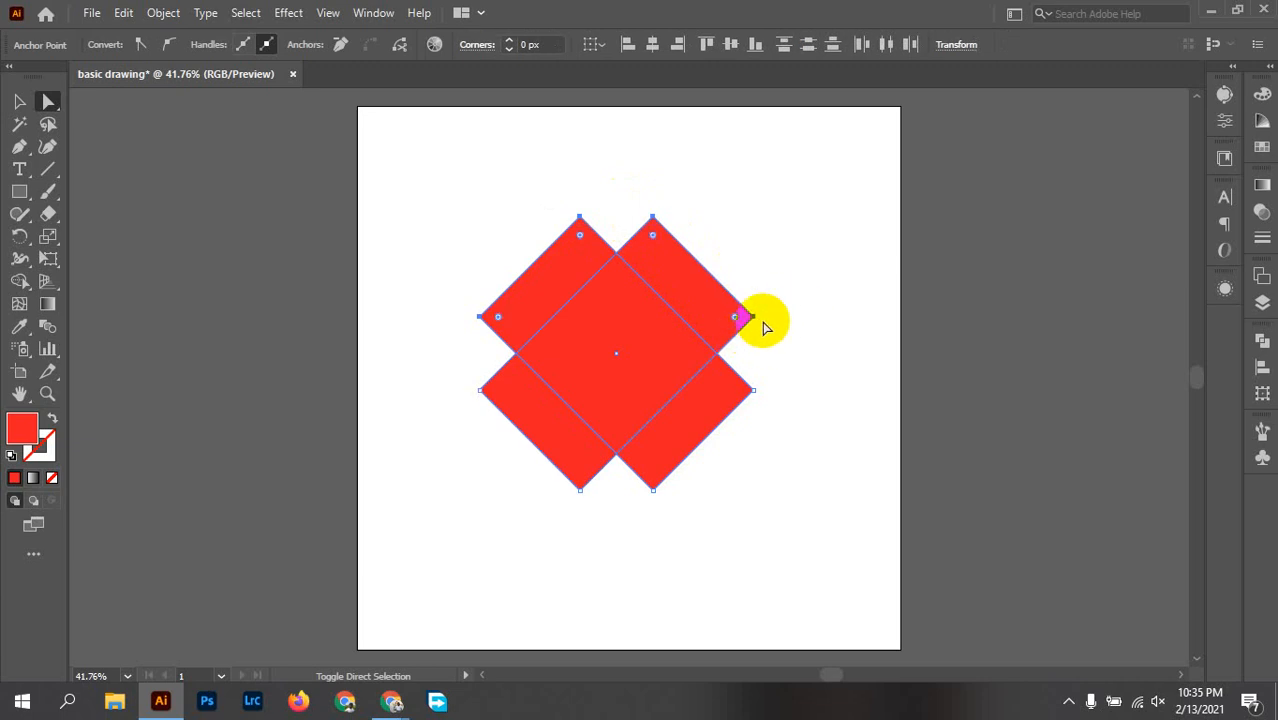
left_click(790, 262)
Step: Select the four upper corner anchors of the crossed rectangles and round those corners fully into two semicircular lobes
left_click_drag(494, 325, 480, 318)
left_click(580, 218)
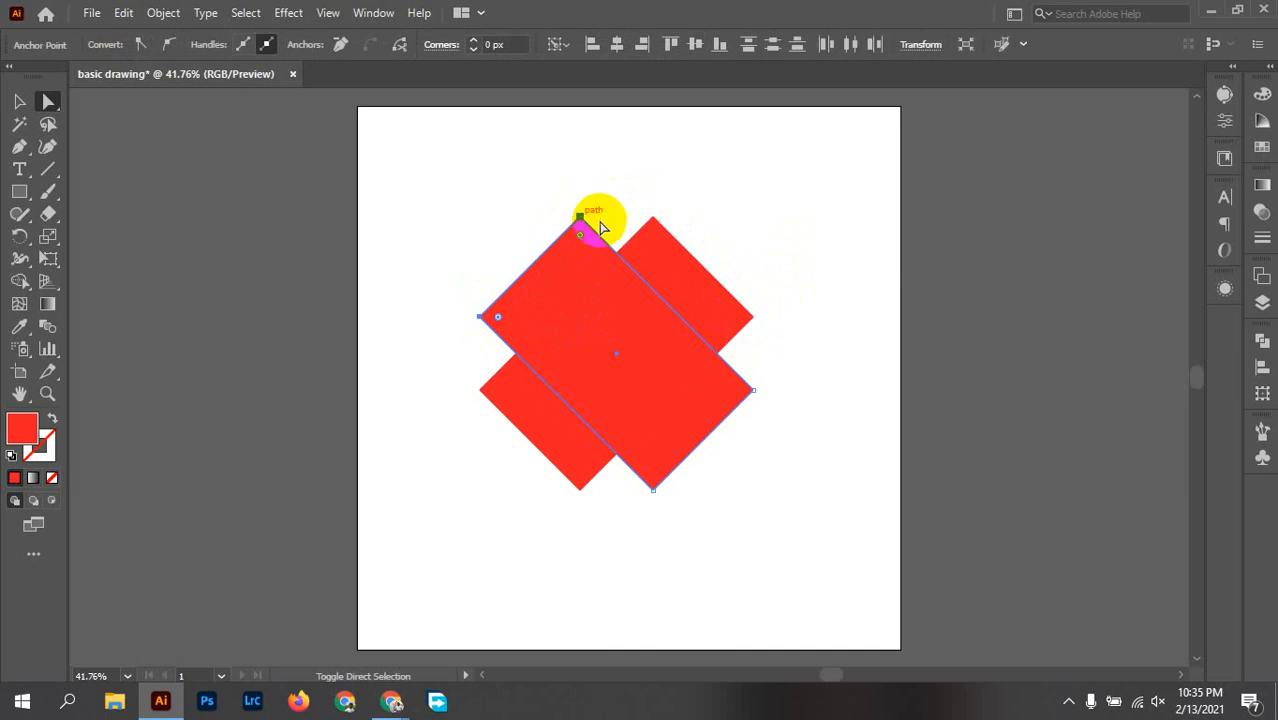
left_click(653, 218, "shift")
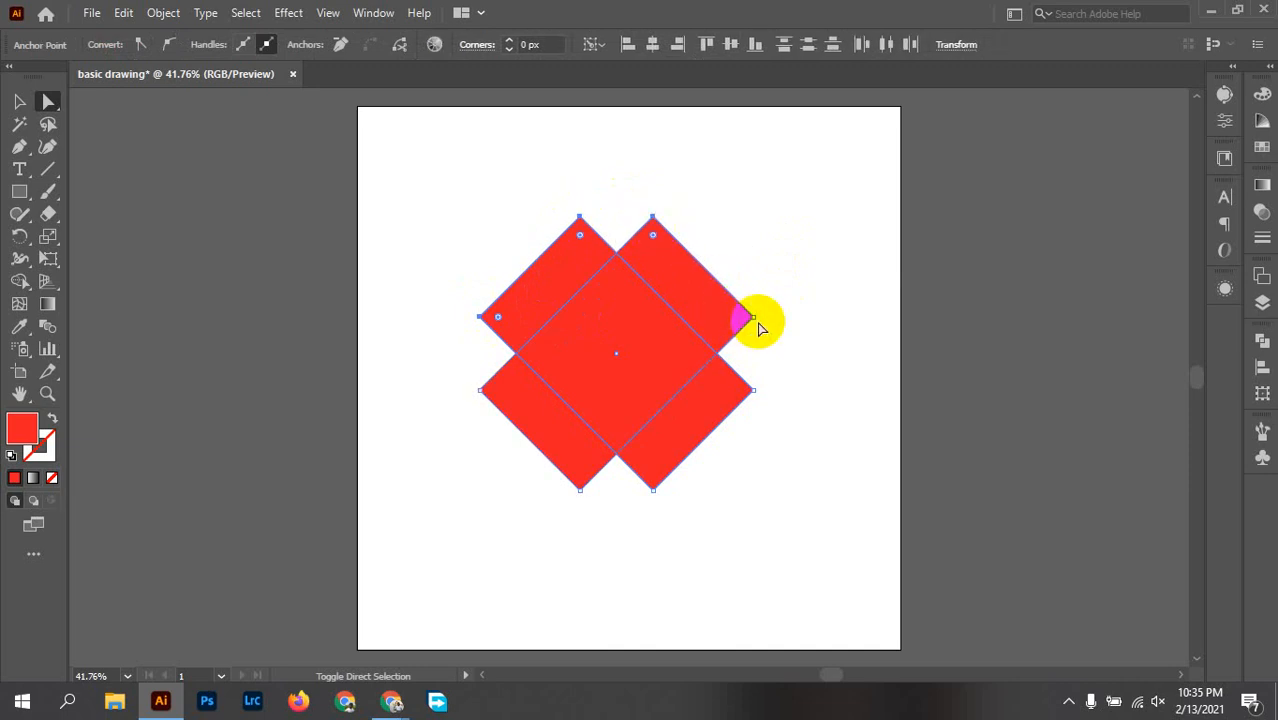
left_click_drag(758, 328, 757, 324)
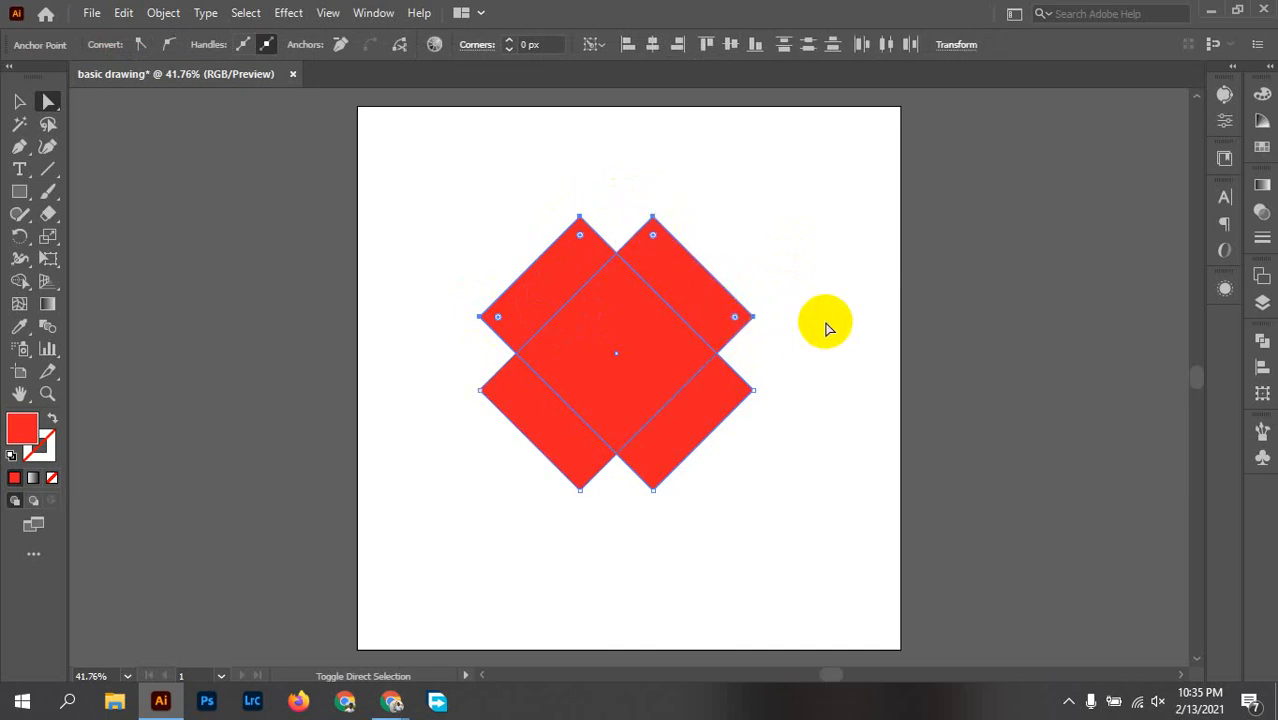
left_click_drag(658, 242, 607, 247)
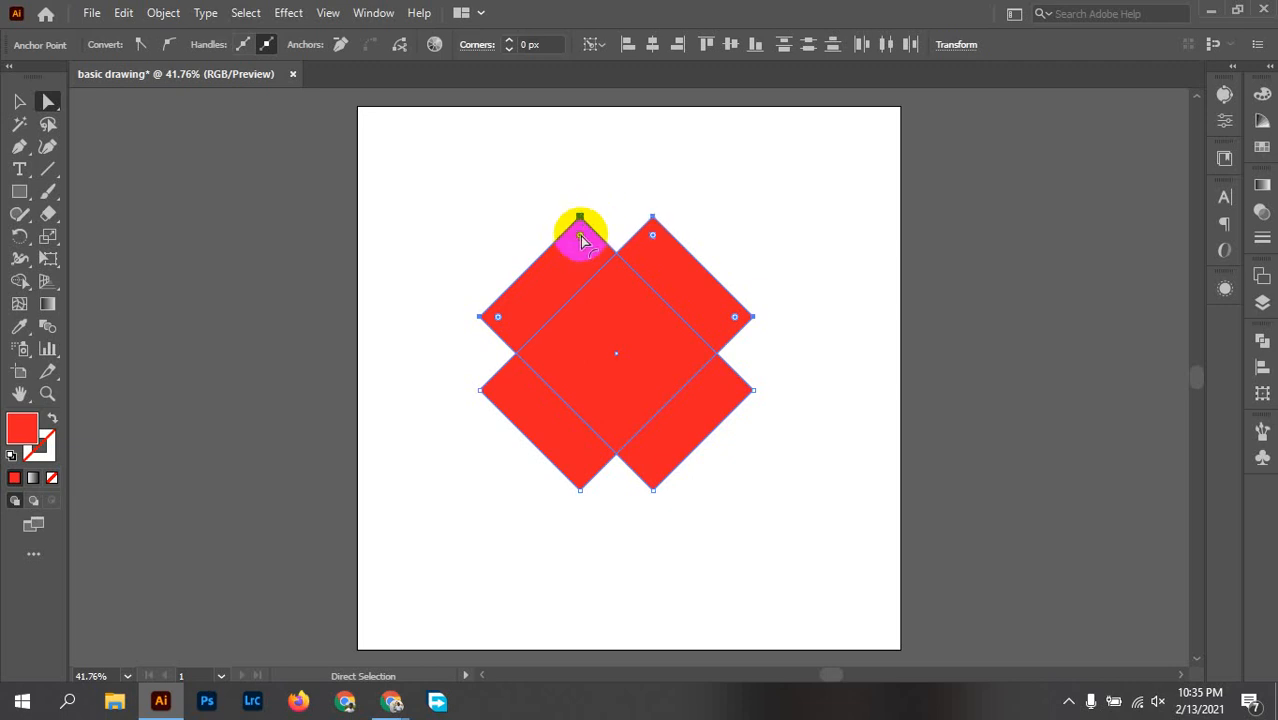
left_click(483, 316)
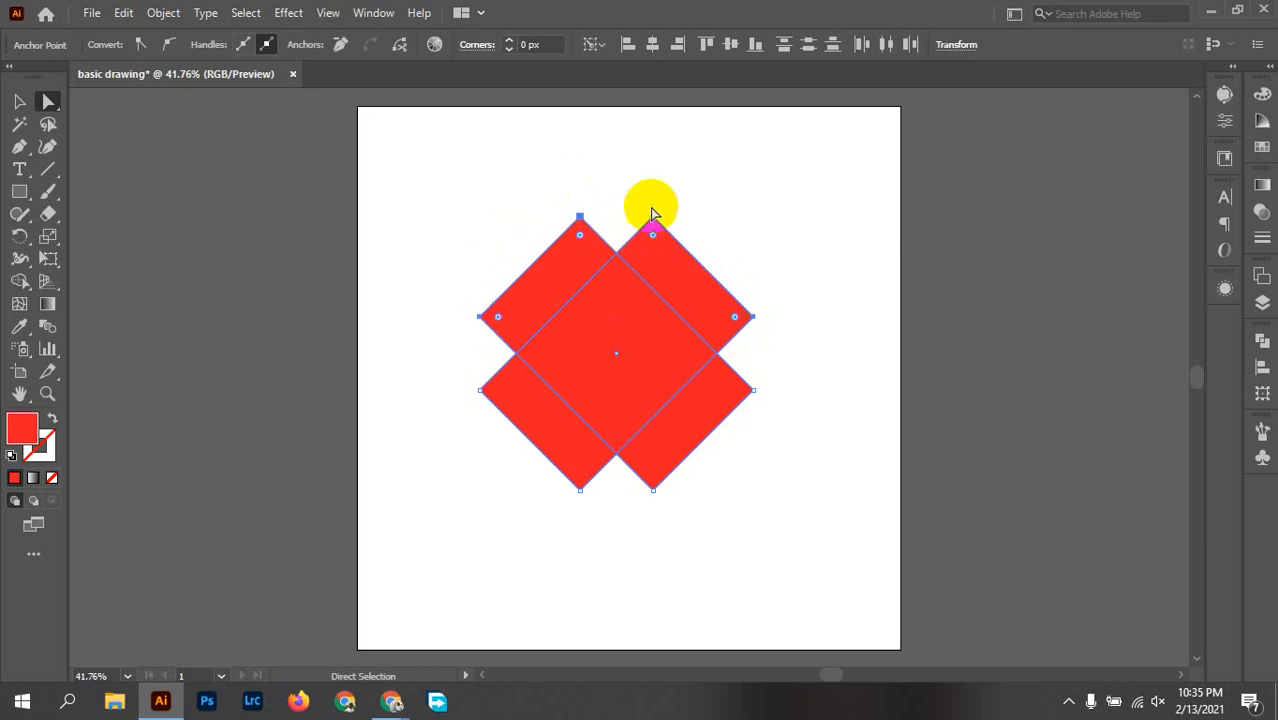
left_click(586, 241)
left_click_drag(580, 240, 625, 348)
left_click(779, 353)
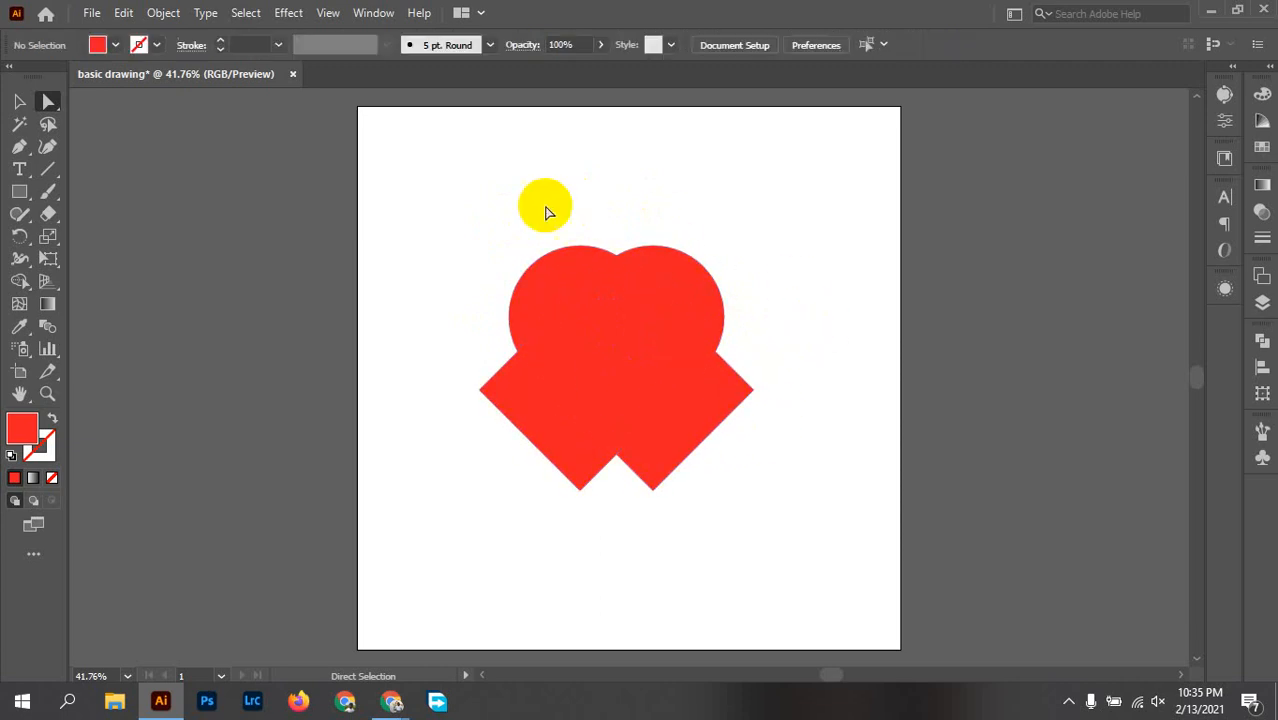
Step: Select both rounded shapes and remove the protruding lower-right piece with the Shape Builder tool
left_click_drag(420, 178, 897, 462)
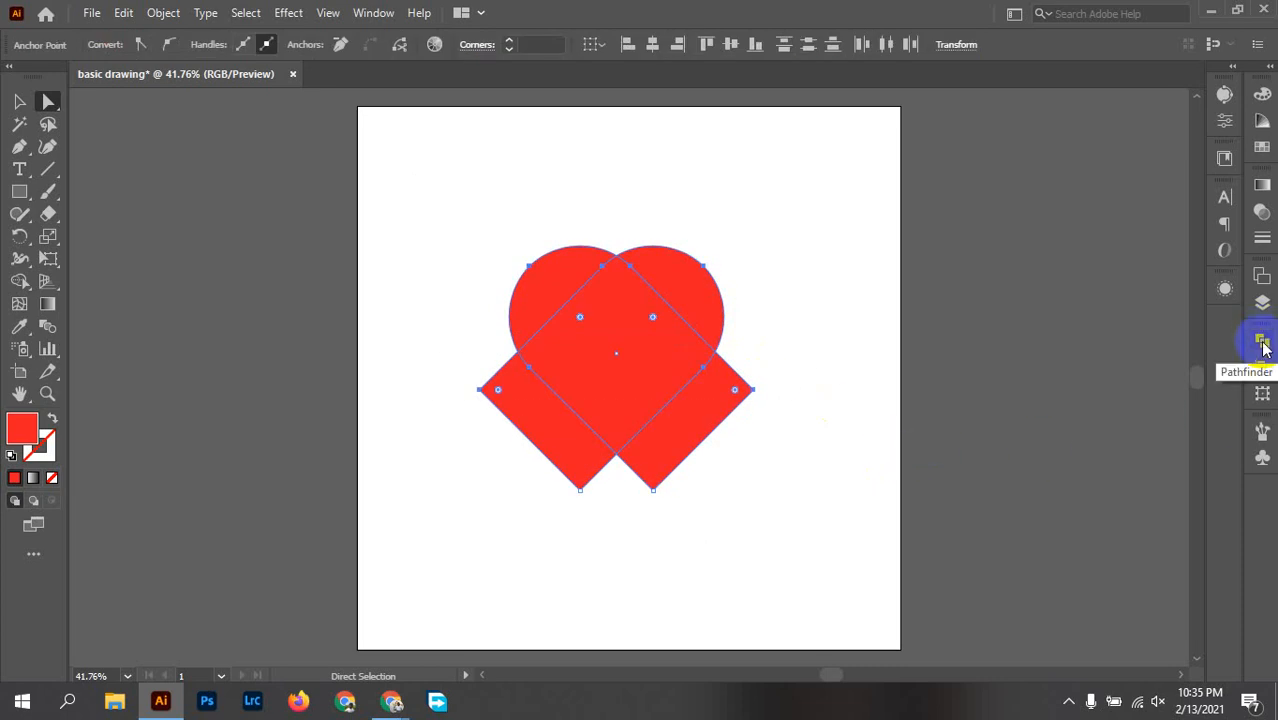
left_click(1263, 343)
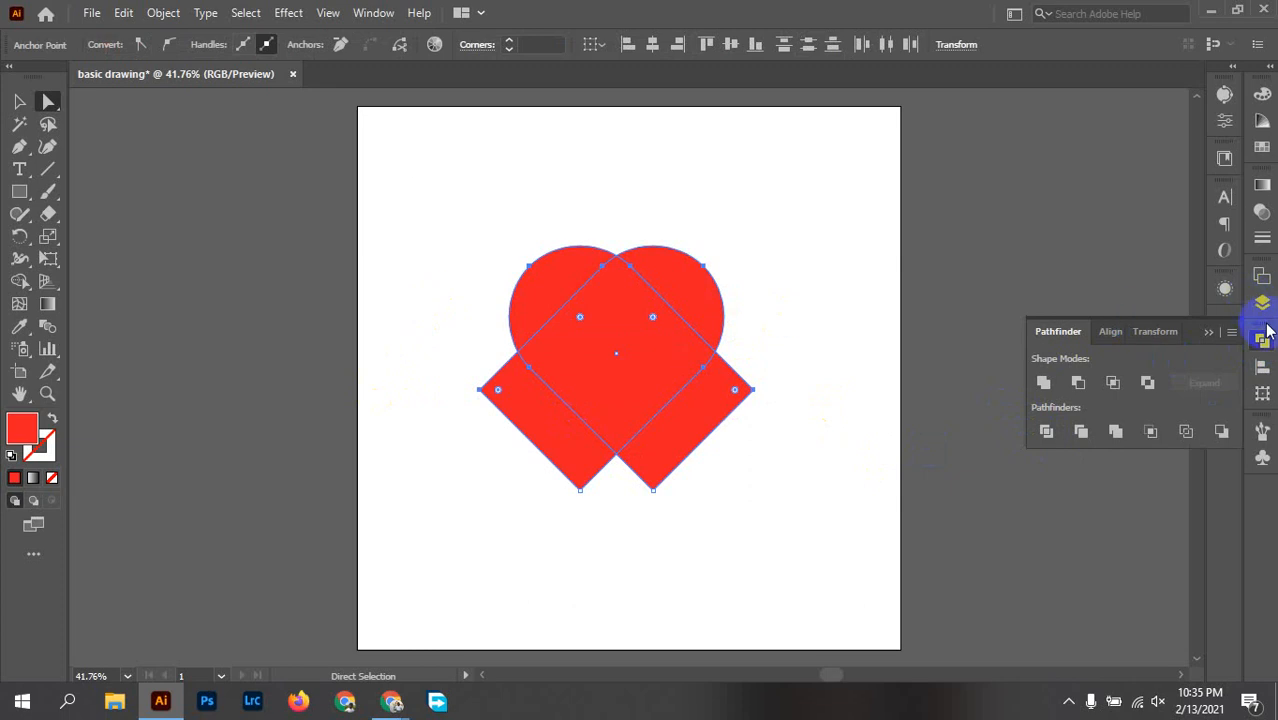
left_click(1264, 345)
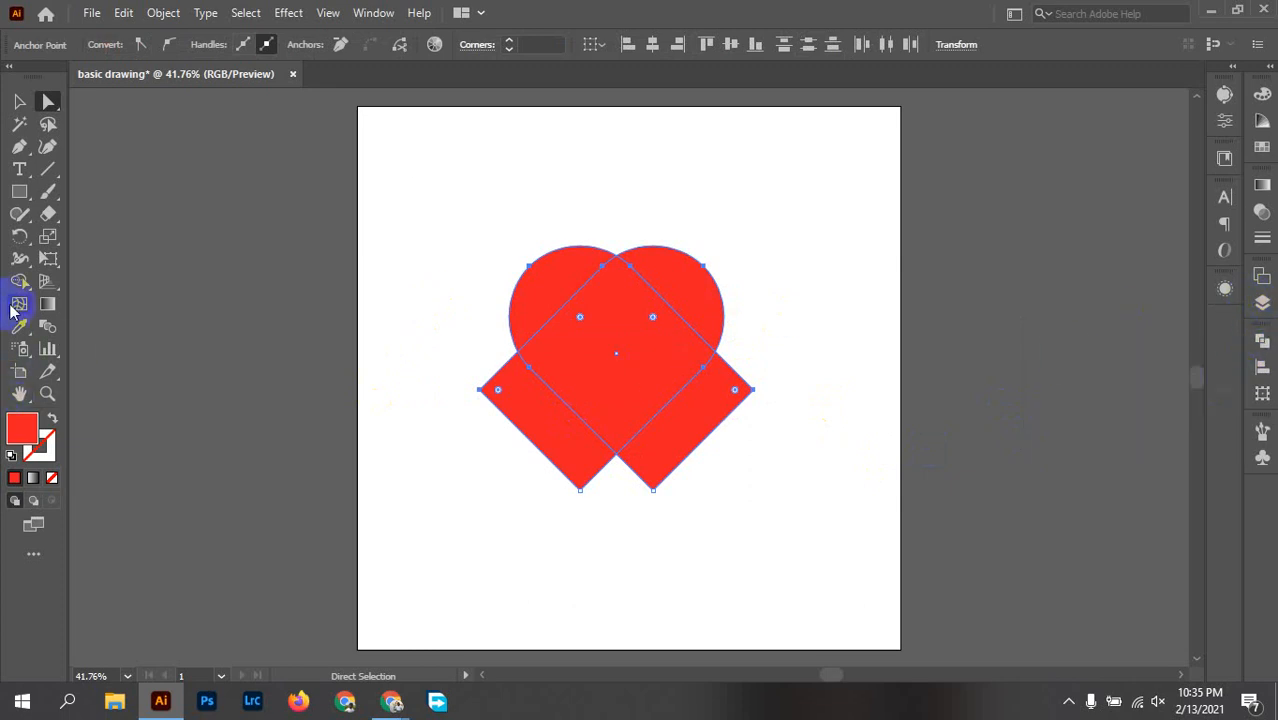
left_click(22, 280)
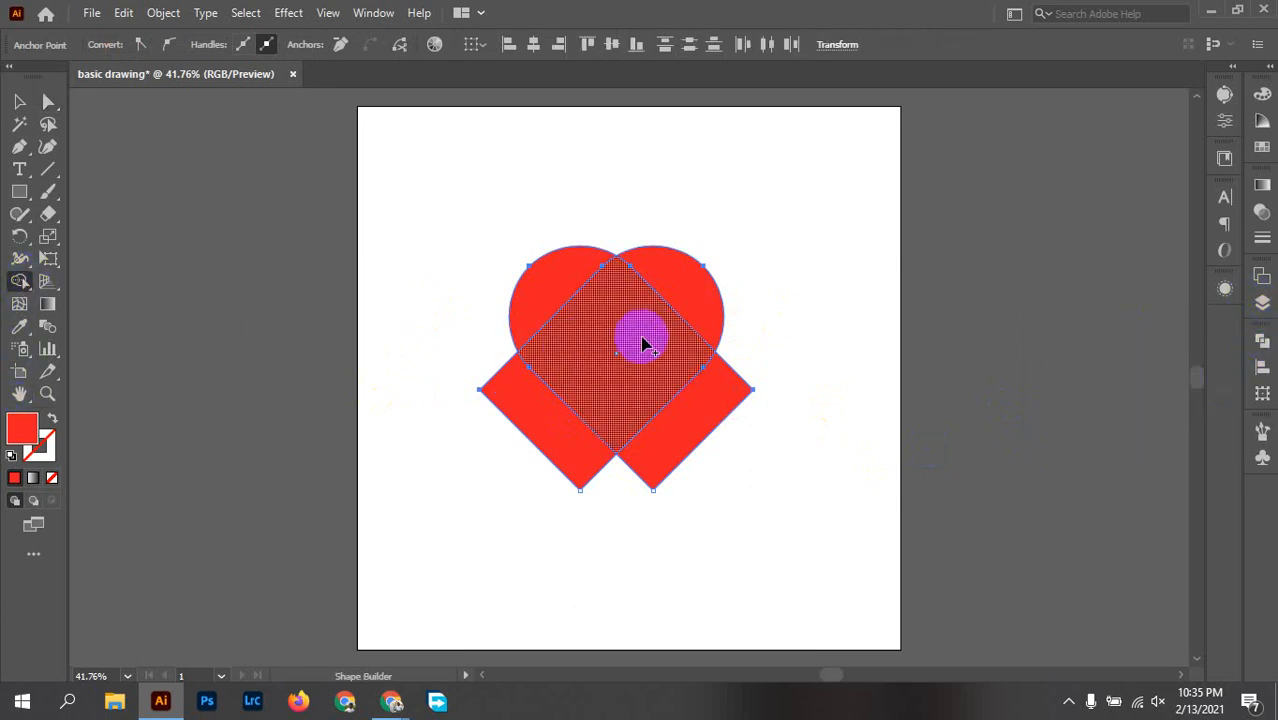
left_click(660, 347)
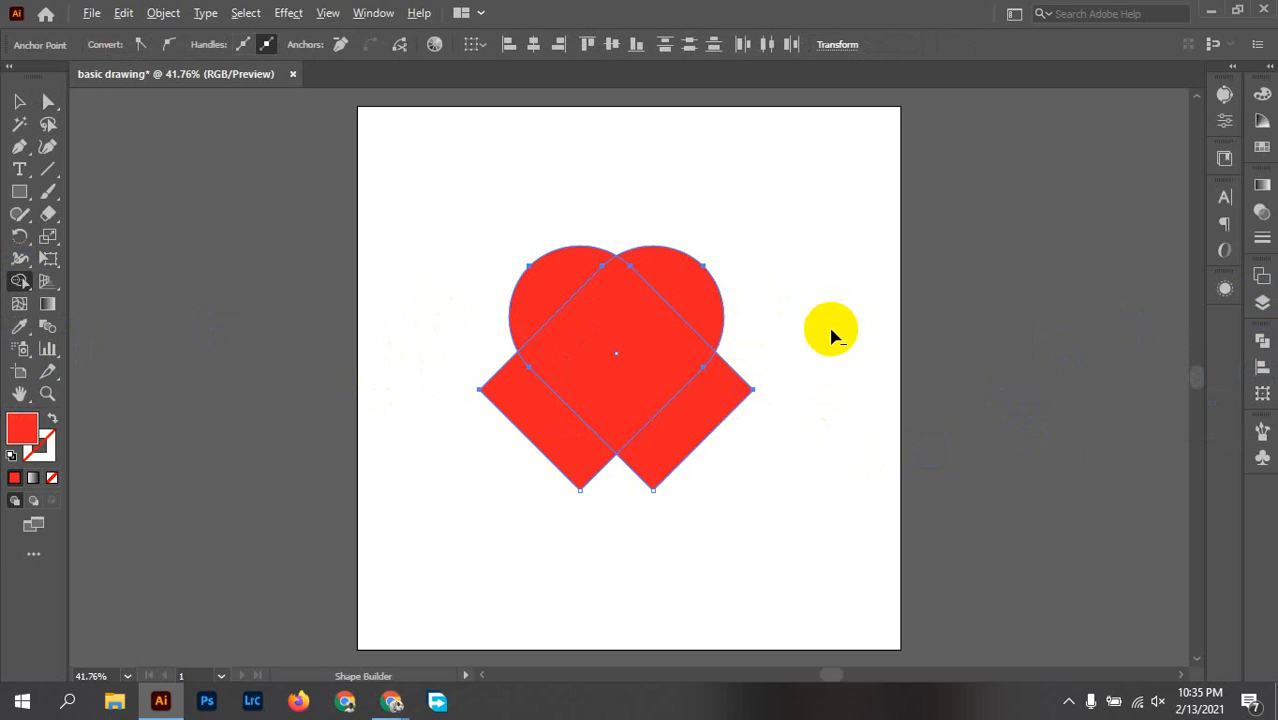
left_click(727, 423, "alt")
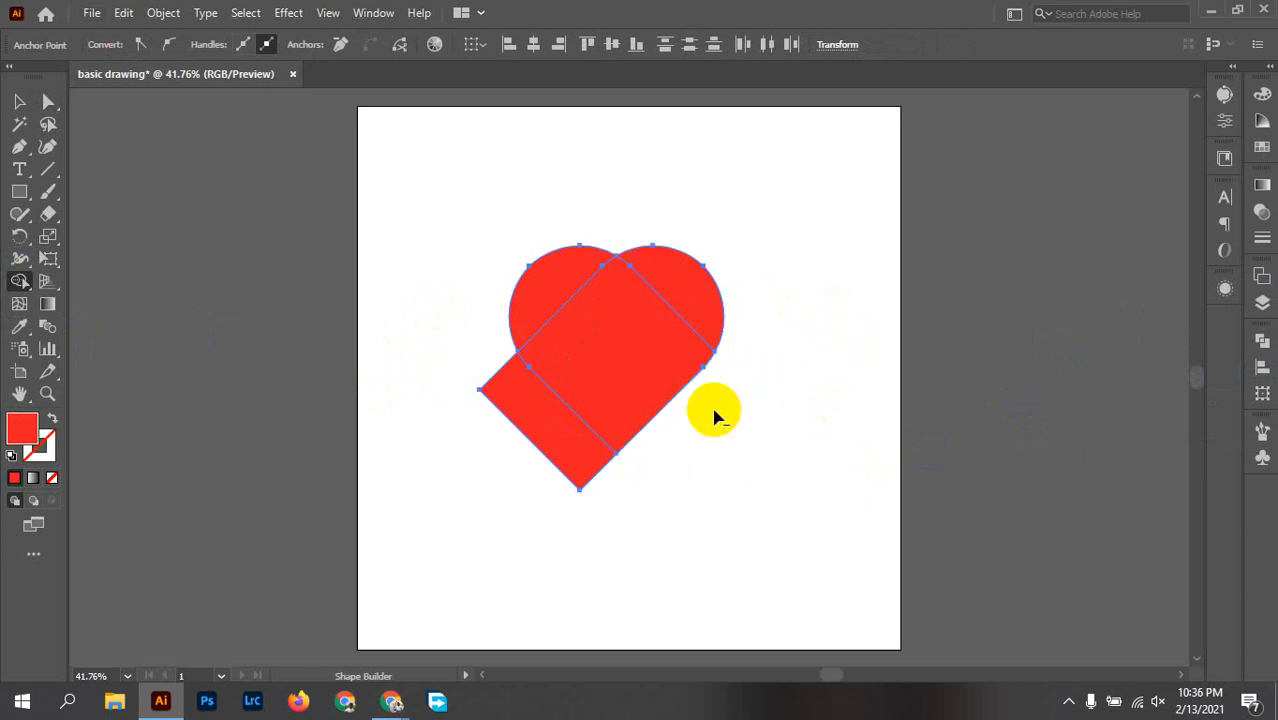
Step: Remove the protruding lower-left piece with Shape Builder, merge the remaining regions into one heart, and deselect it
left_click_drag(474, 468, 513, 422)
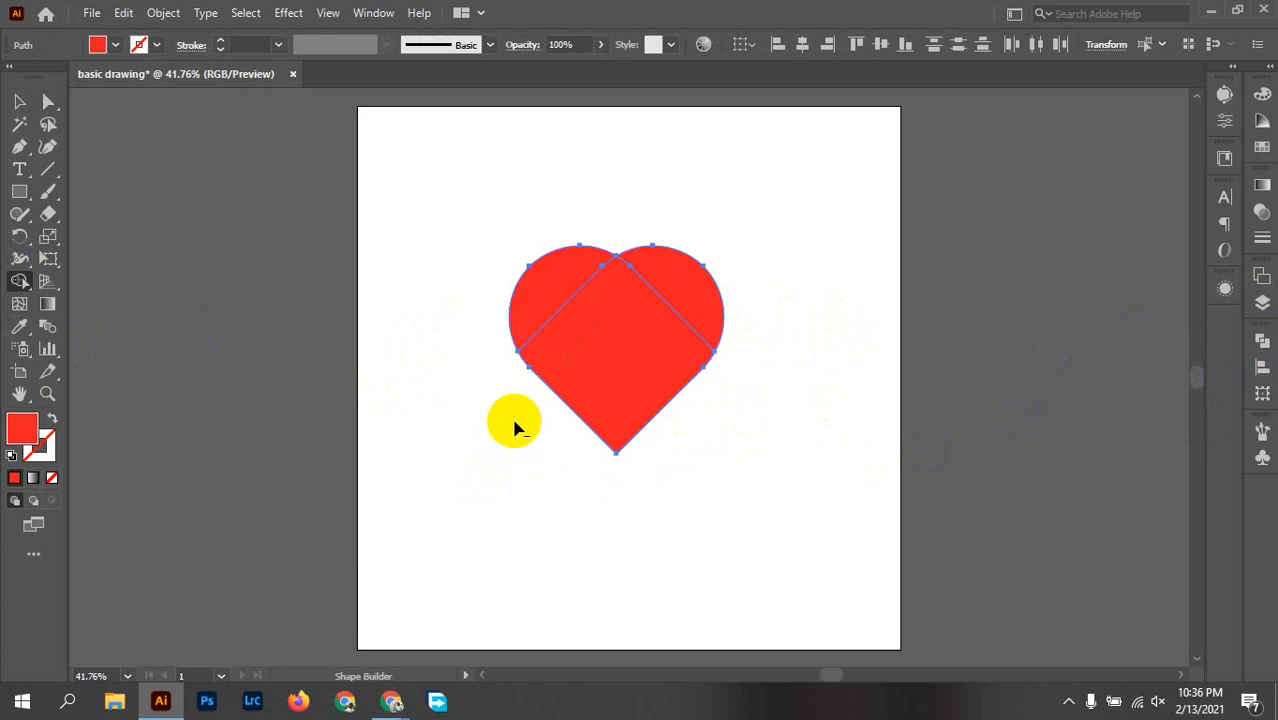
mouse_move(590, 338)
left_mouse_down()
mouse_move(554, 290)
mouse_move(626, 323)
mouse_move(682, 305)
left_mouse_up()
left_click(19, 101)
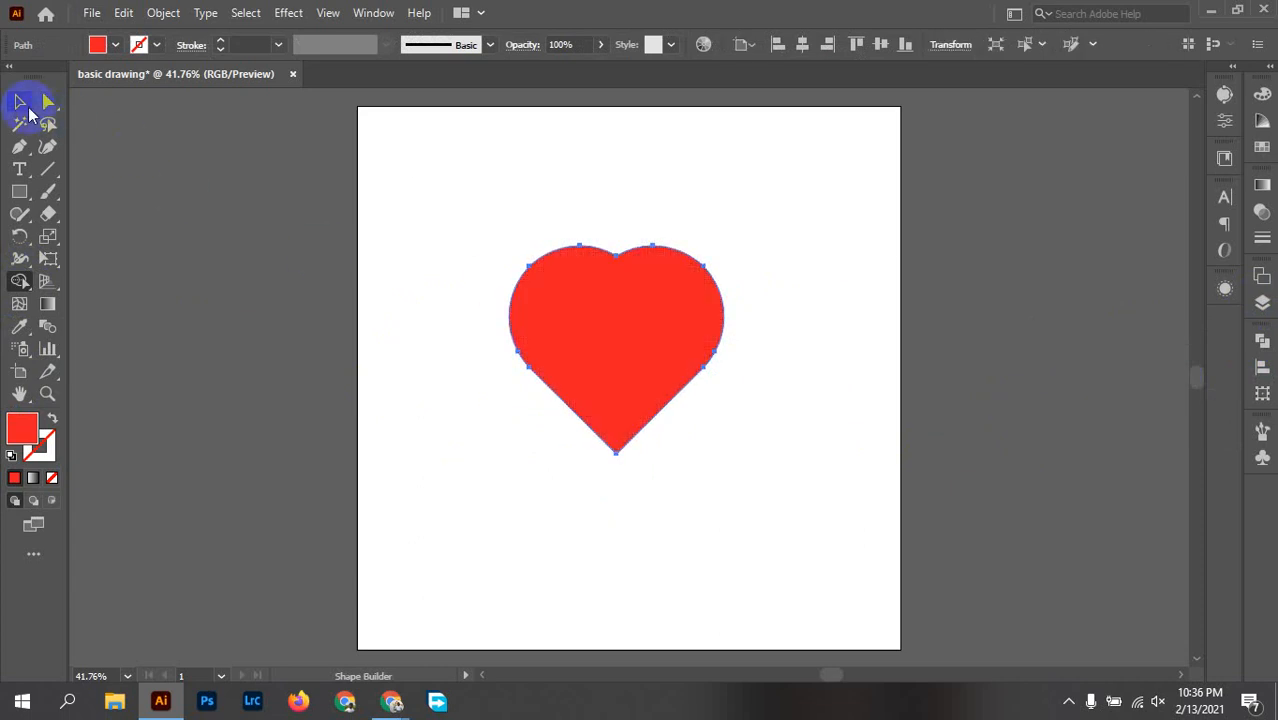
left_click(815, 320)
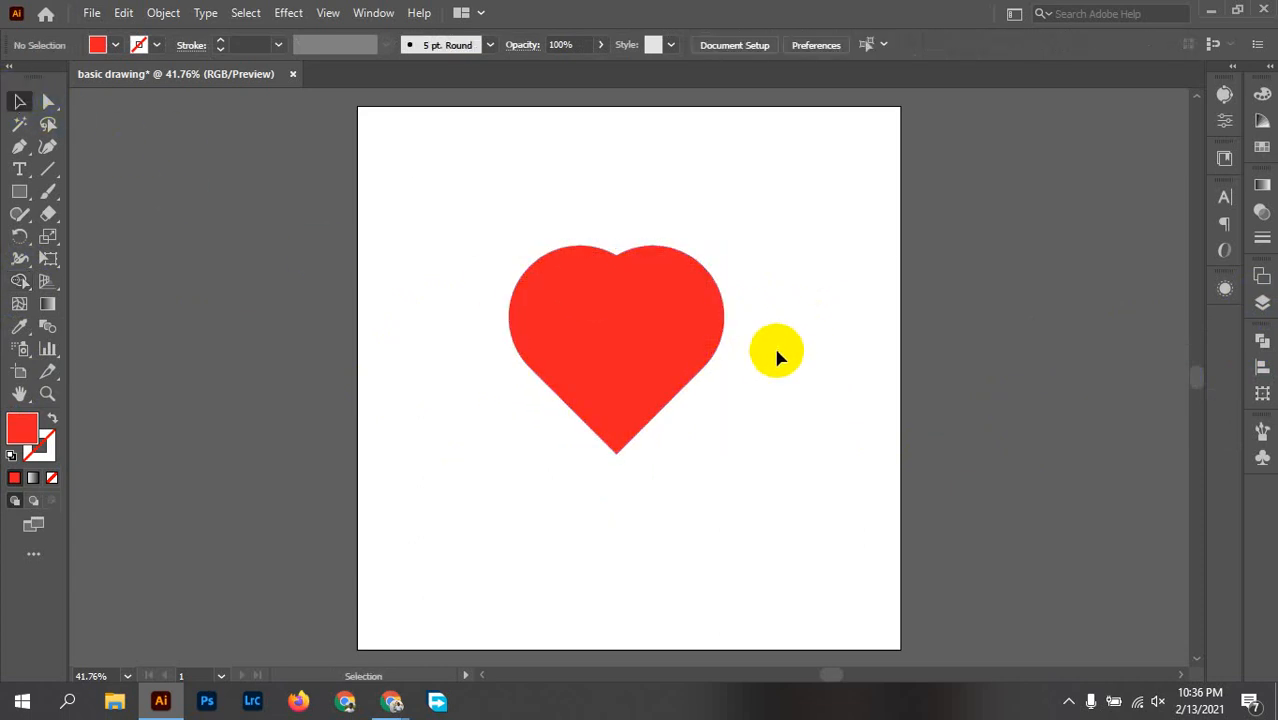
Step: Select the anchor at the heart's top centre notch with Direct Selection
scroll(705, 223, "up", 3)
scroll(705, 286, "down", 1)
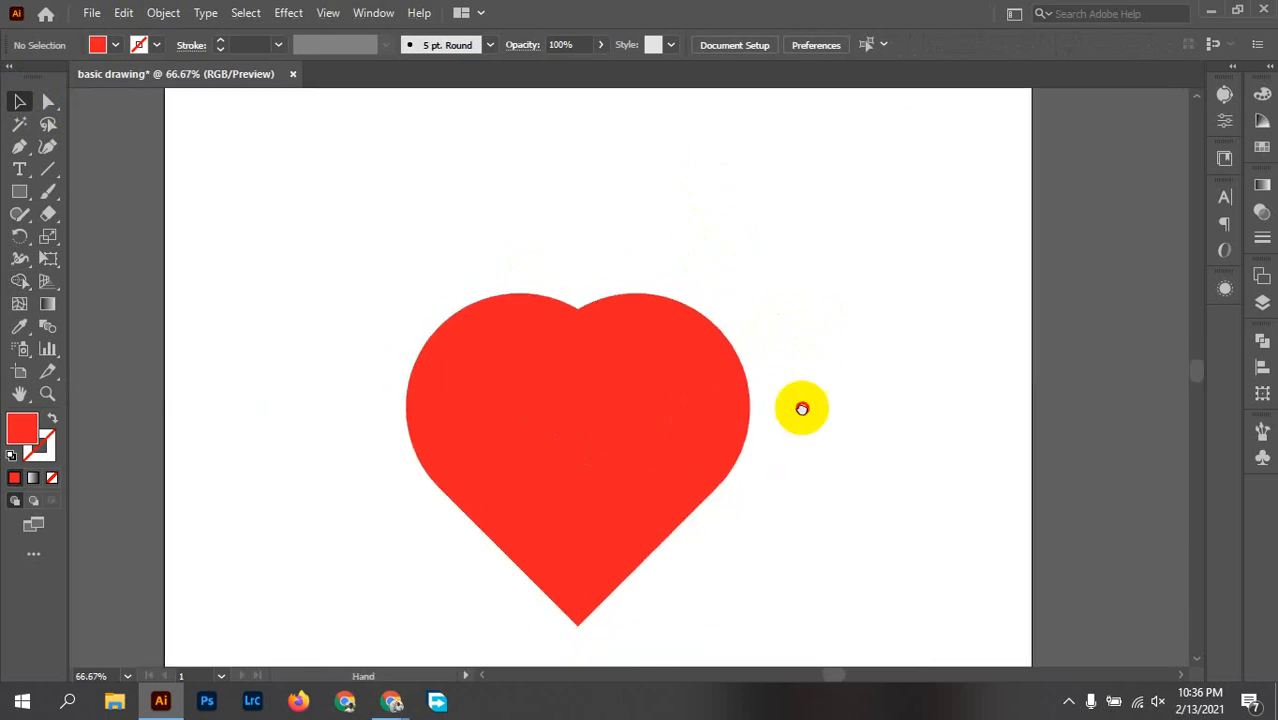
left_click_drag(802, 409, 844, 311)
scroll(775, 307, "up", 1)
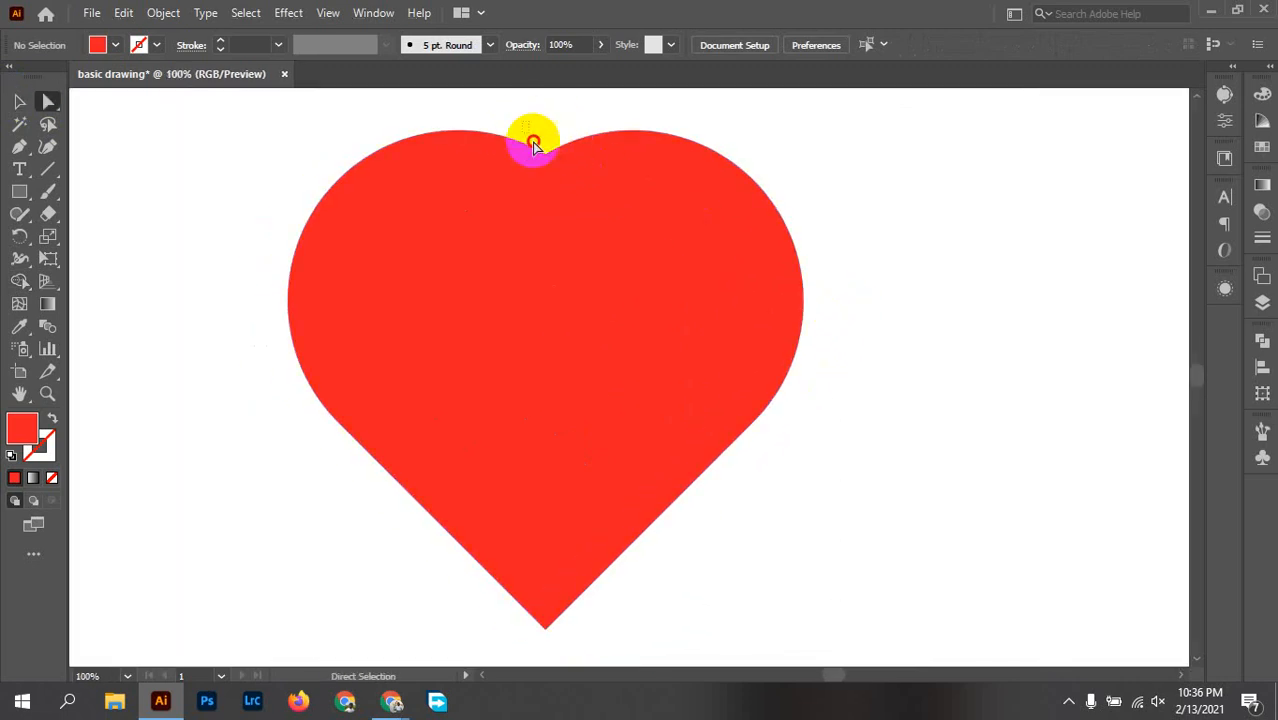
key("a")
left_click(565, 234)
left_click(545, 153)
left_click_drag(547, 163, 548, 172)
left_click(958, 241)
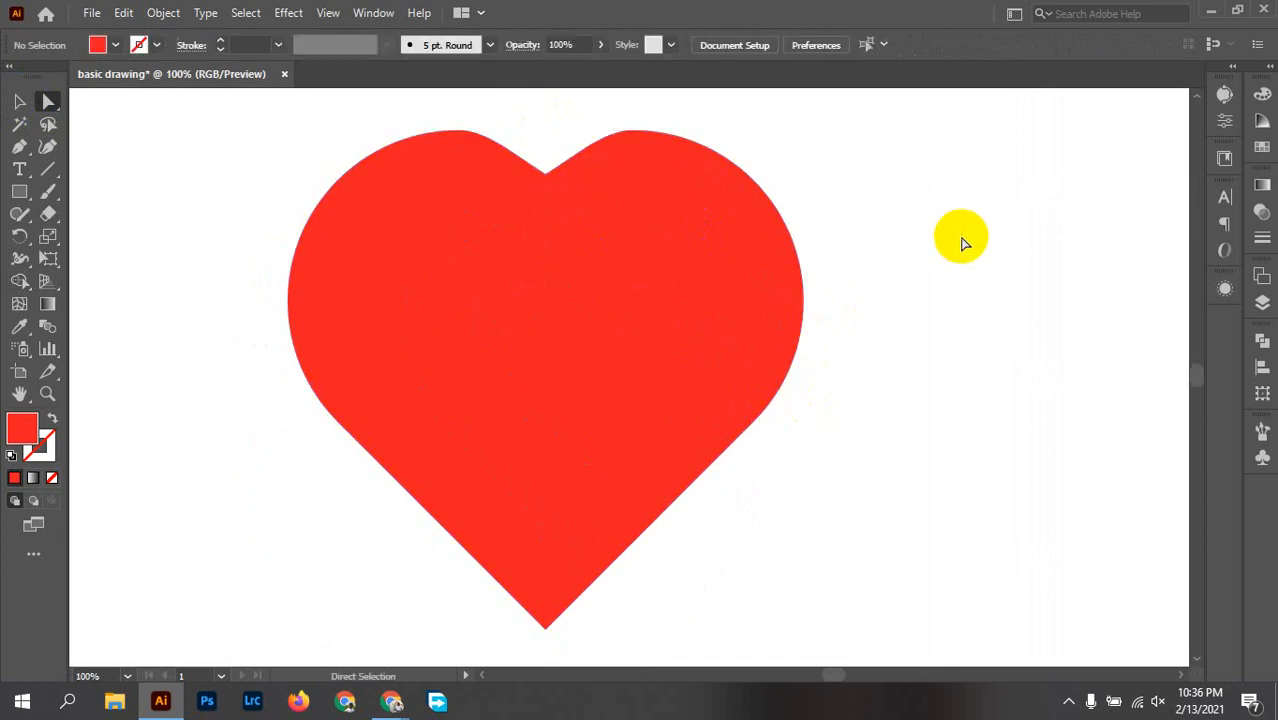
key("ctrl+z")
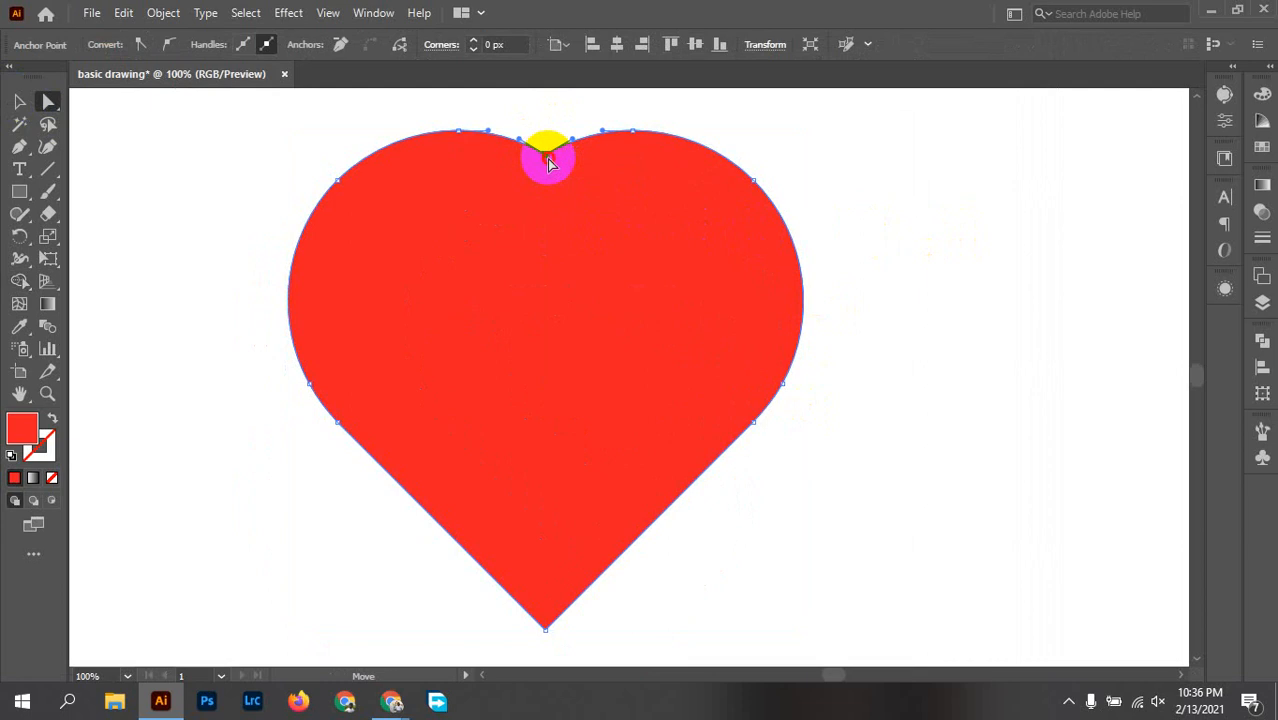
Step: Move the heart's top notch anchor slightly downward to deepen the notch, and clear the selection
left_click_drag(547, 162, 548, 171)
left_click(919, 257)
Step: Place a full-size duplicate of the heart on the canvas to the right of the artboard
scroll(905, 257, "down", 1)
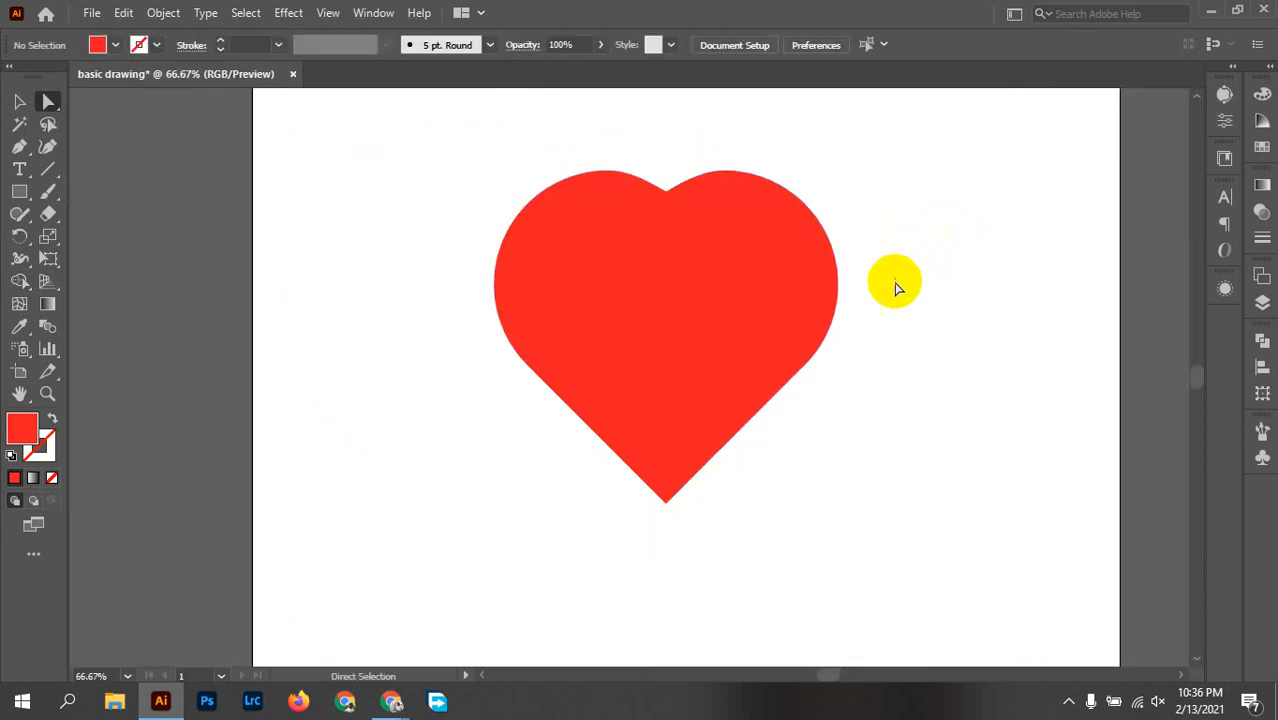
left_click_drag(289, 180, 882, 476)
left_click(594, 400)
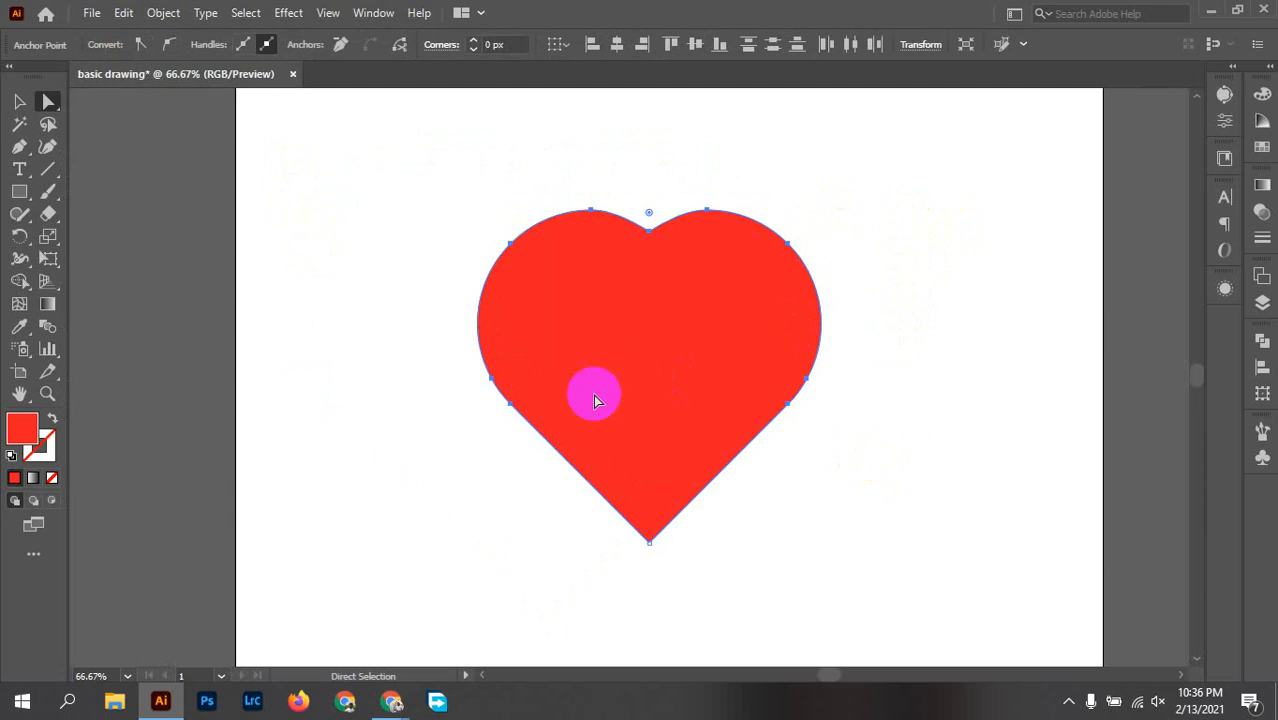
left_click(19, 101)
scroll(309, 300, "down", 1)
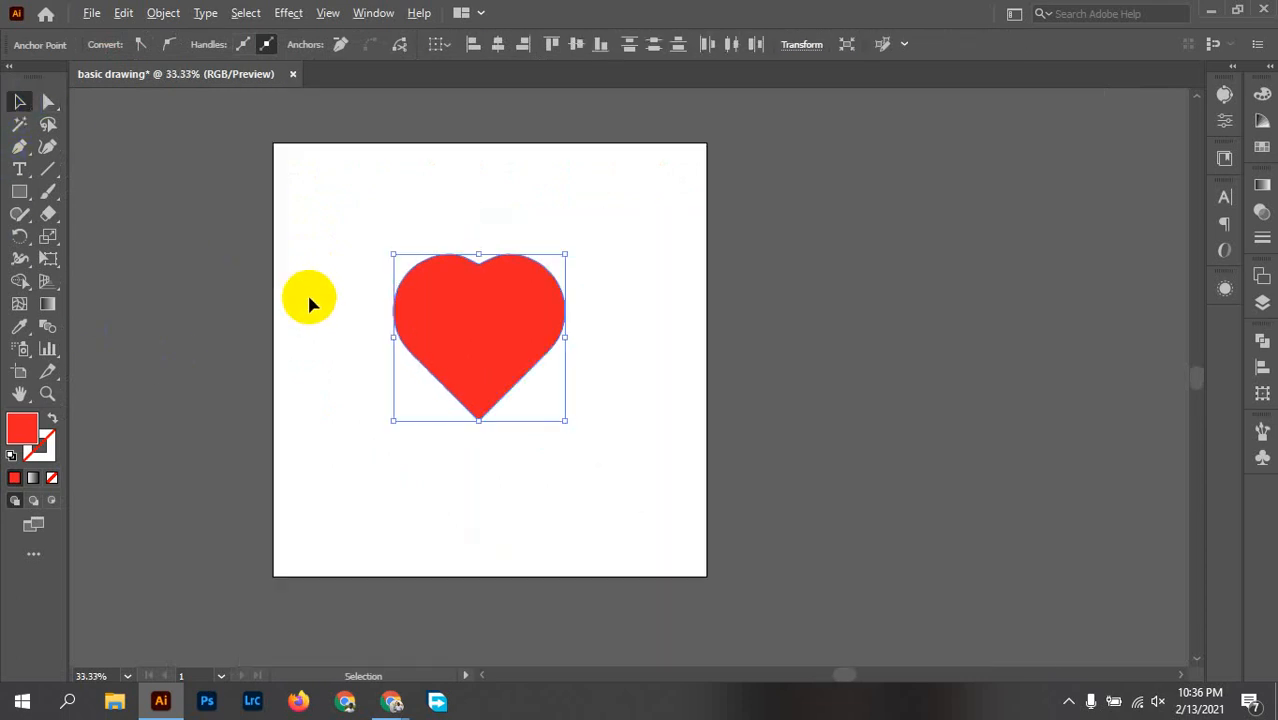
left_click(654, 358)
left_click_drag(503, 328, 856, 277)
left_click(843, 370)
Step: Make a smaller copy of the artboard heart and place it overlapping the large heart's lower-right edge
left_click(499, 414)
scroll(513, 330, "up", 1)
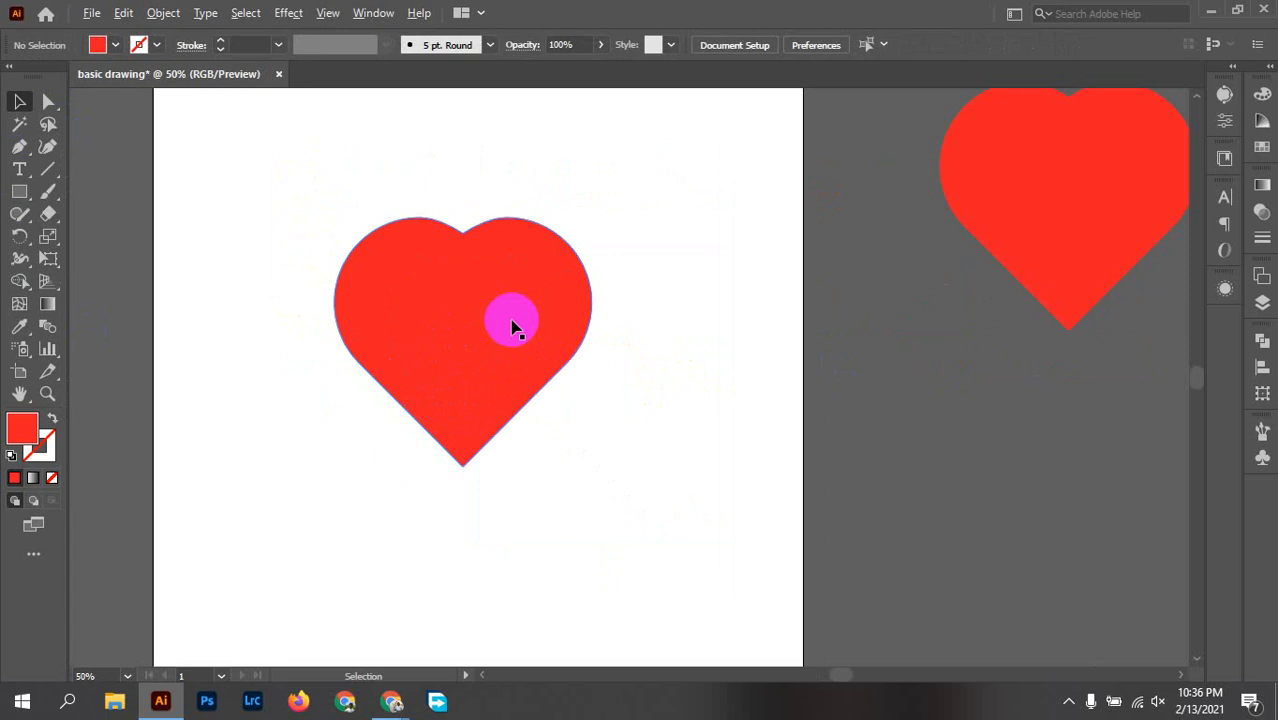
scroll(511, 326, "up", 1)
left_click(508, 342)
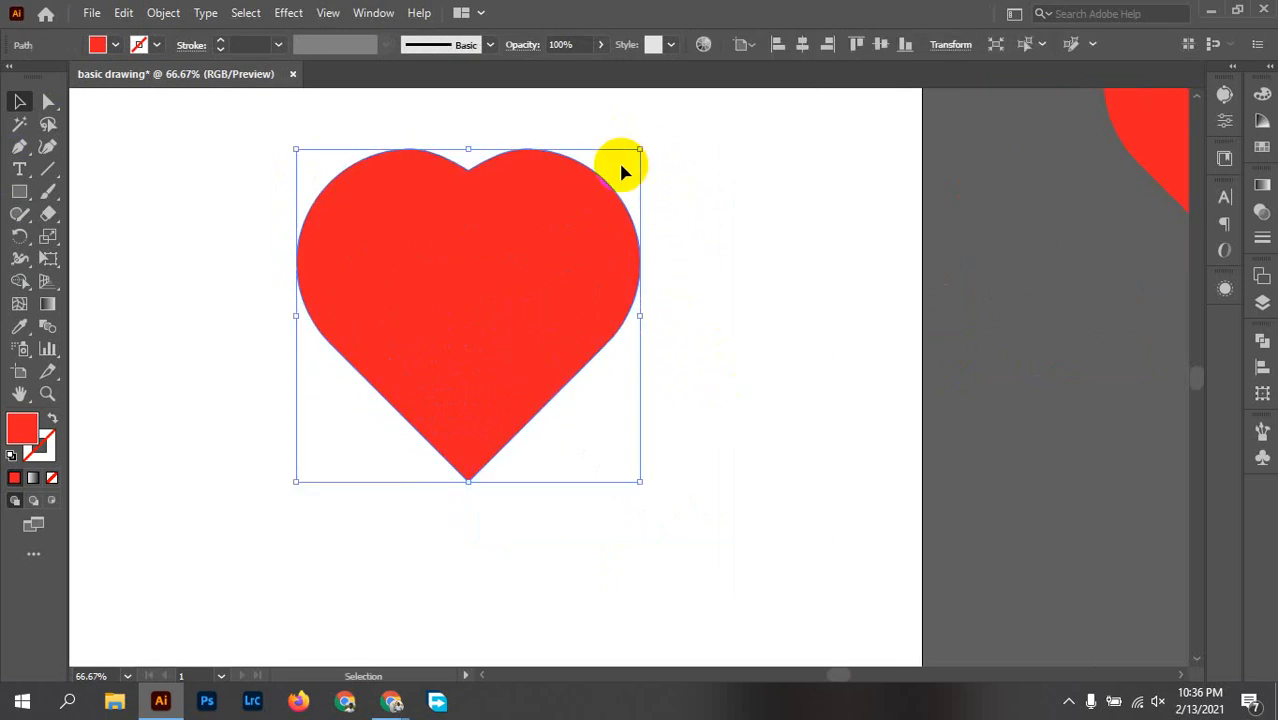
left_click(571, 253)
left_click_drag(571, 253, 872, 378)
left_click_drag(958, 280, 893, 374)
left_click_drag(779, 451, 566, 393)
left_click(563, 186)
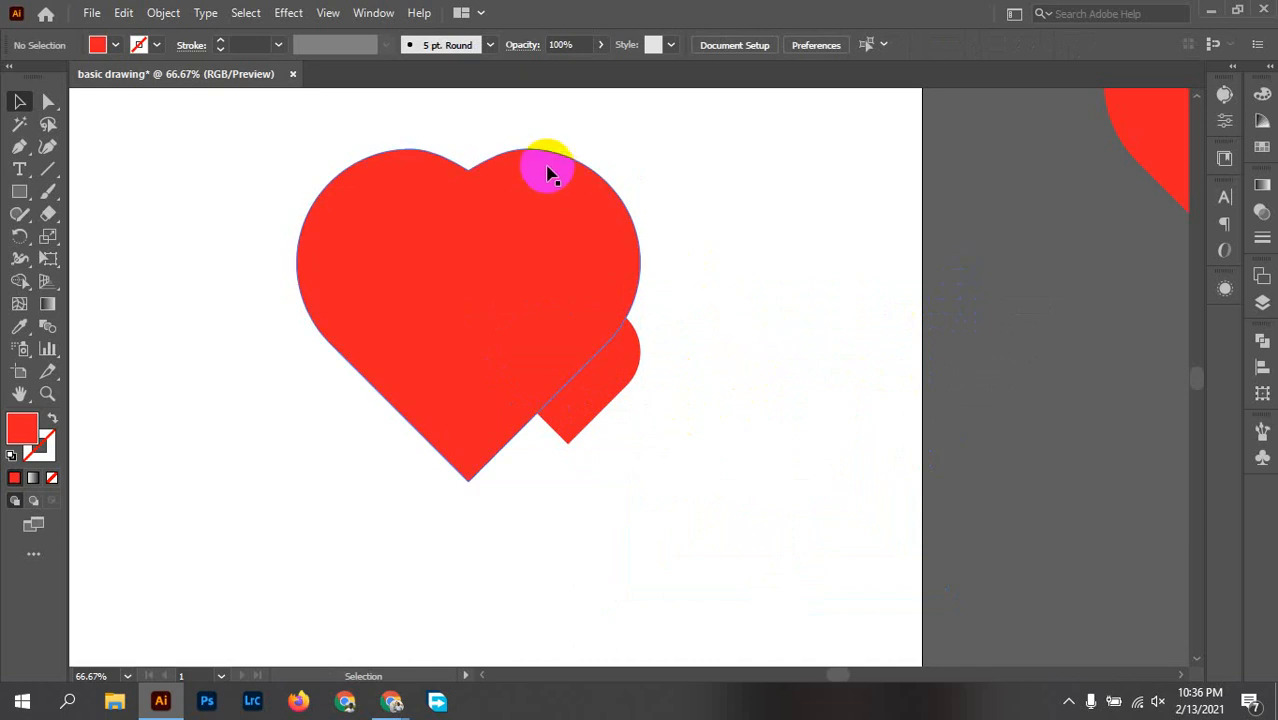
Step: Start a Drop Shadow effect on the large heart and place its settings clear of the artwork
left_click(545, 172)
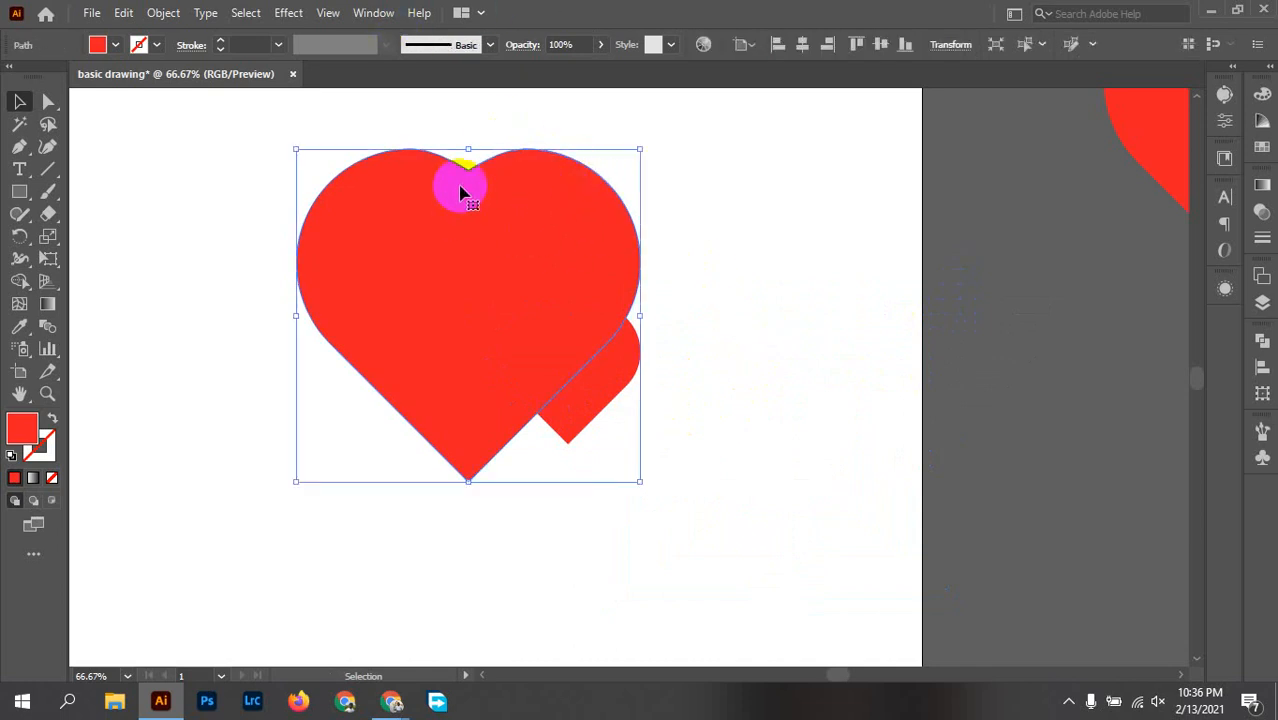
left_click(288, 13)
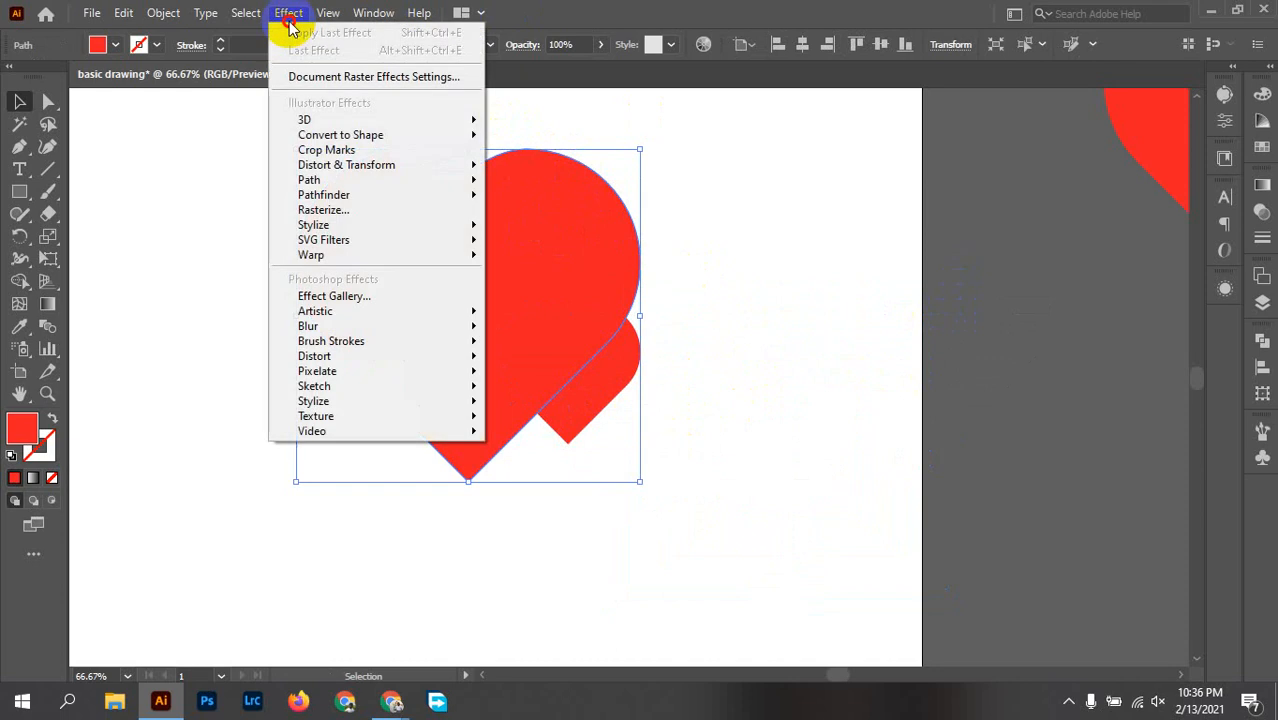
mouse_move(394, 226)
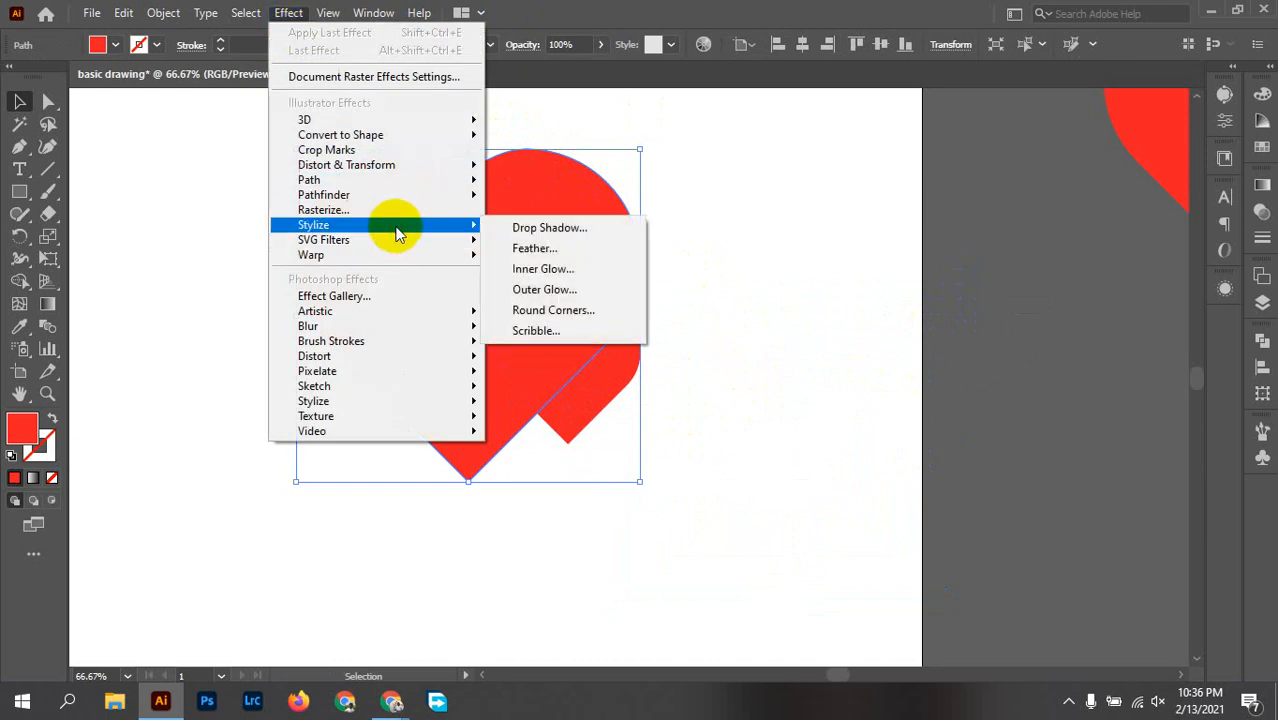
left_click(612, 228)
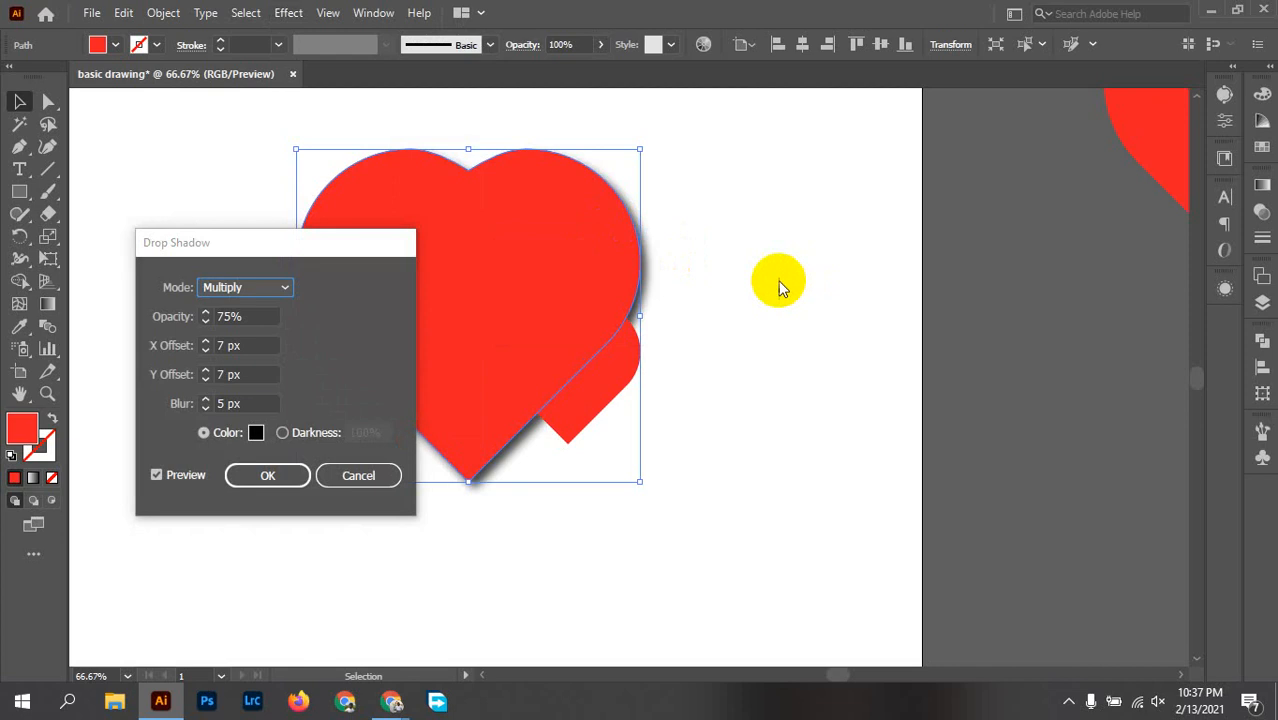
left_click_drag(337, 251, 1058, 261)
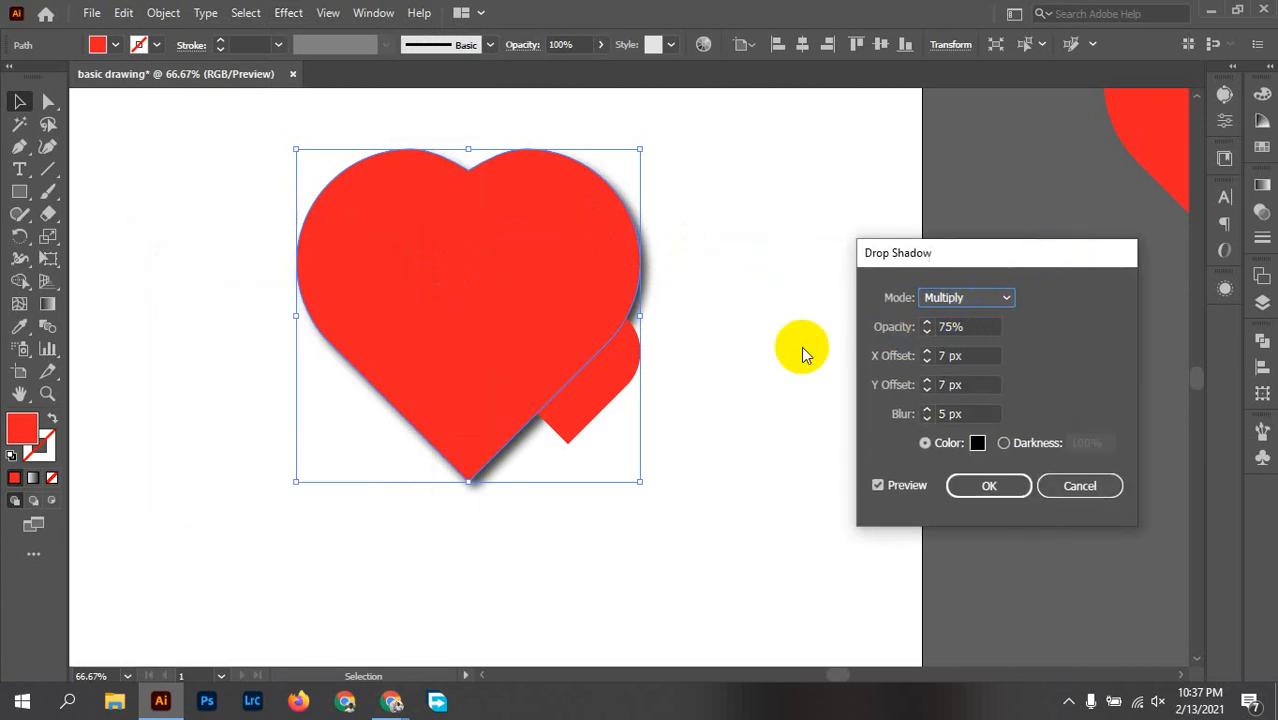
Step: Keep the drop shadow's mode on Multiply and set its opacity to 80%
left_click(980, 301)
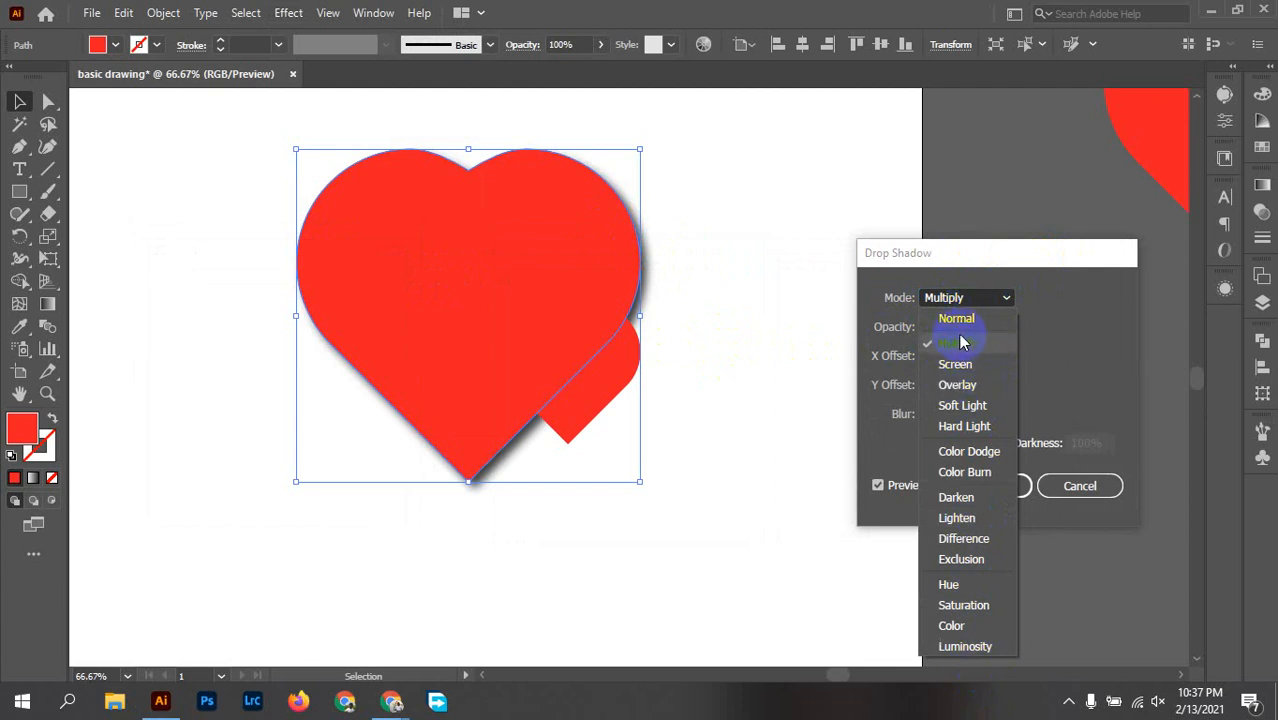
left_click(972, 300)
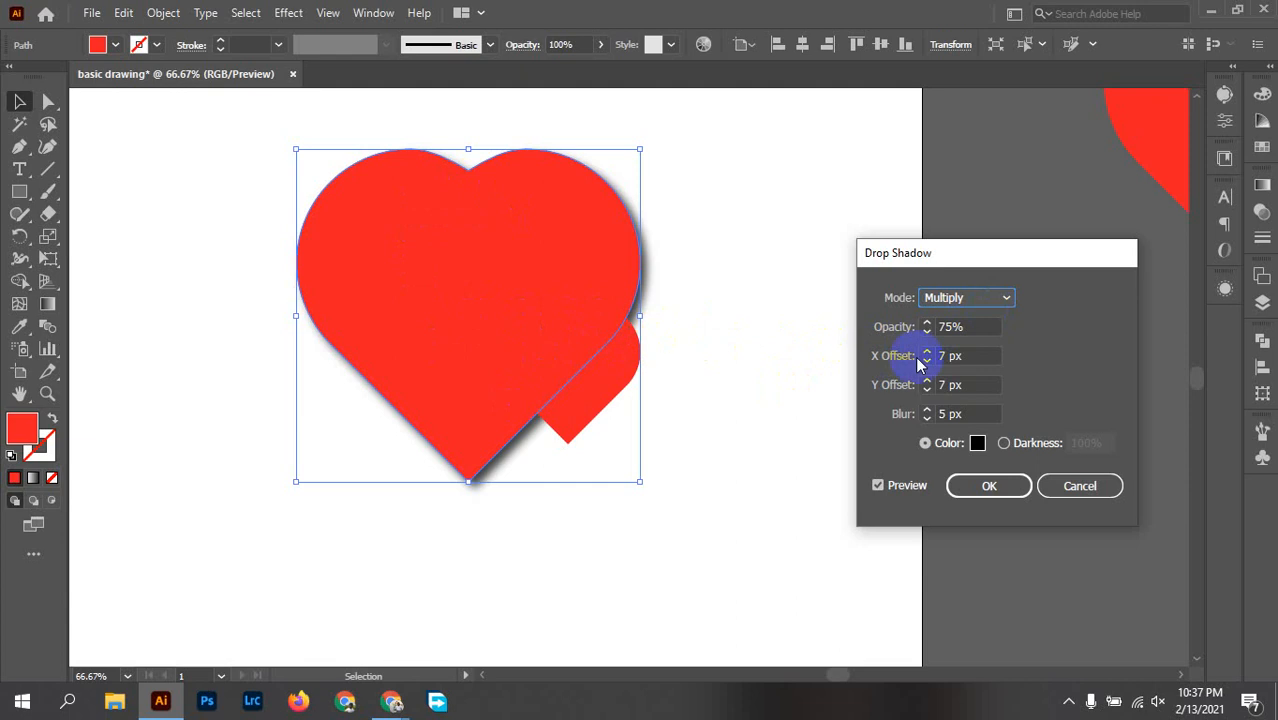
left_click(963, 327)
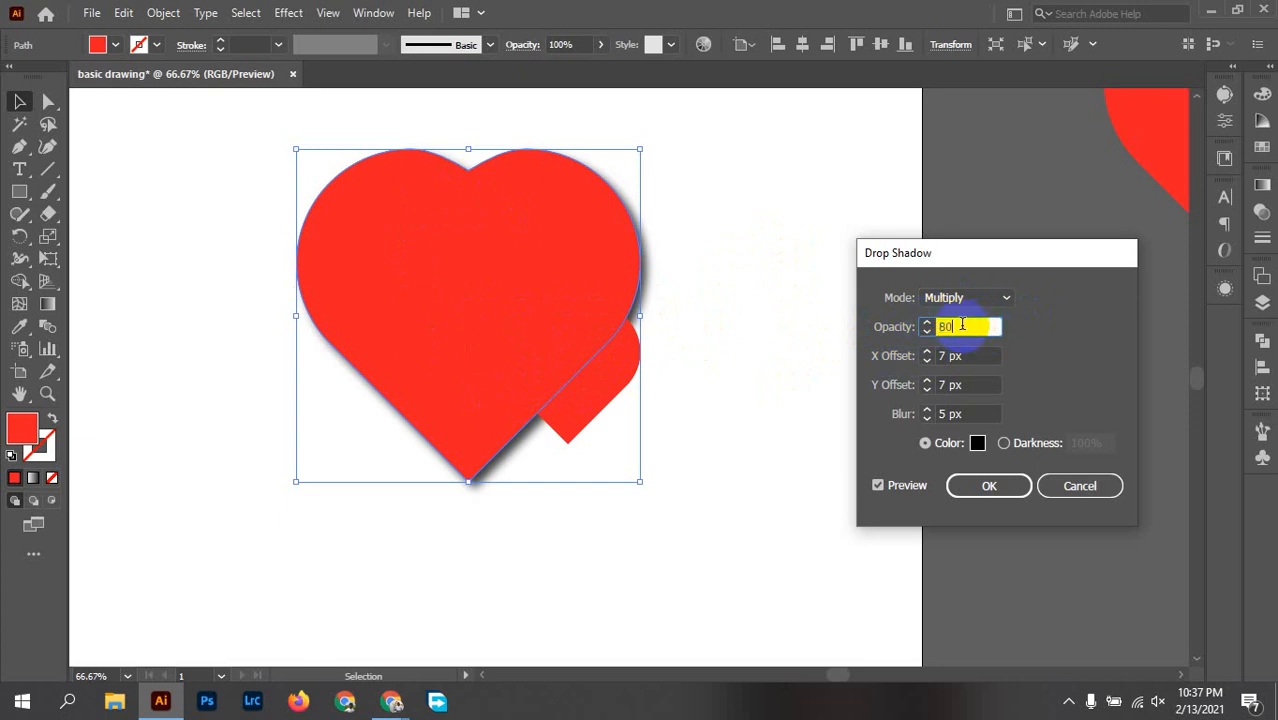
left_click(966, 355)
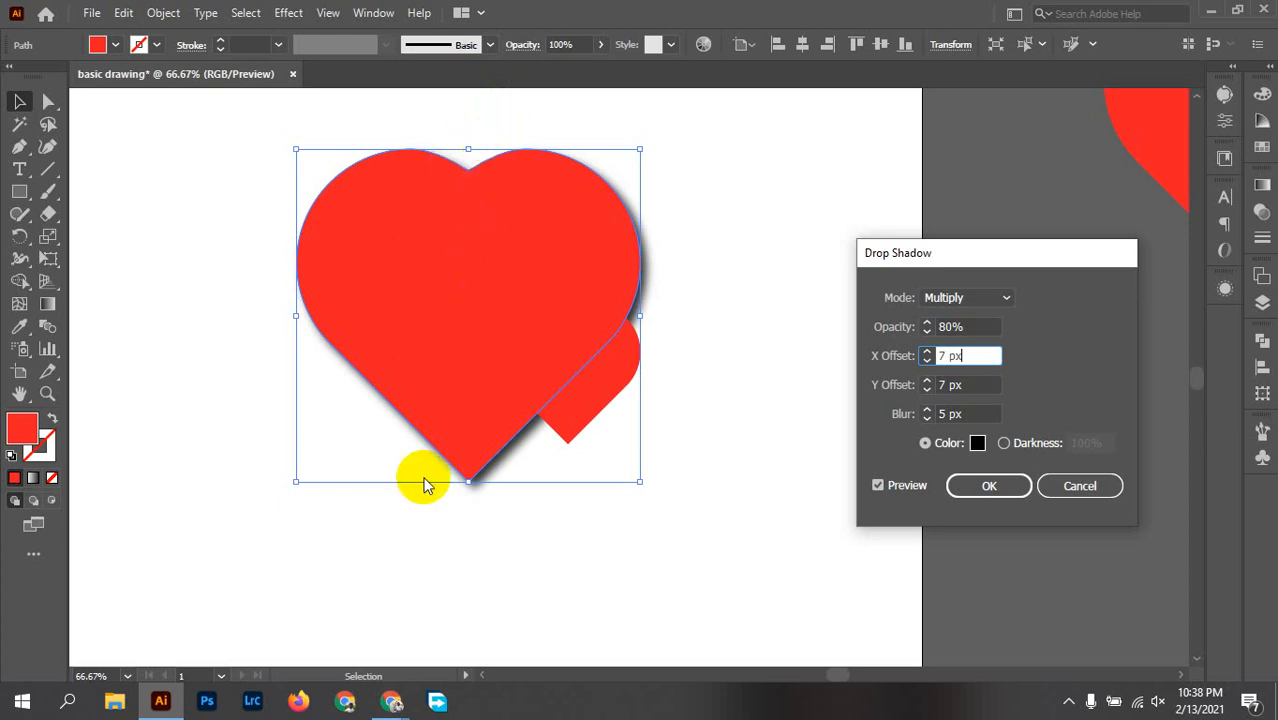
Step: Try different vertical shadow offsets in both directions and set the Y offset to 5 px
left_click(971, 387)
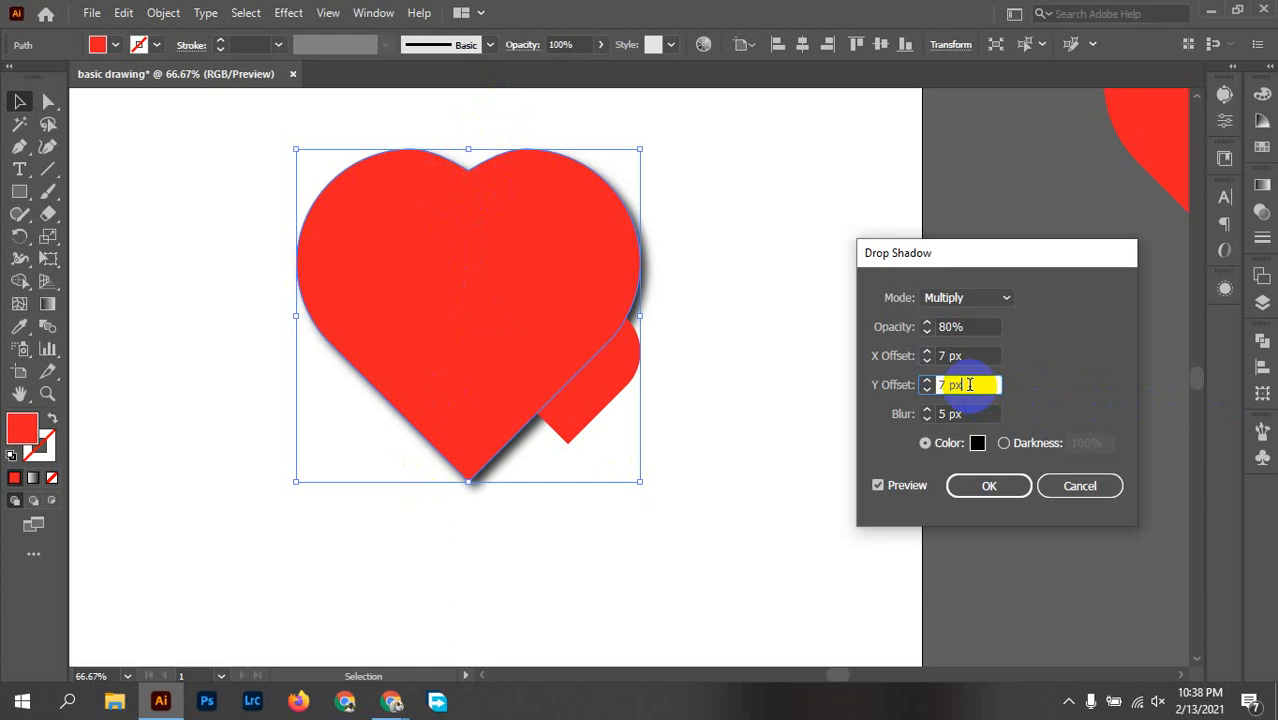
key("Down")
key("Down")
key("Down")
key("Down")
key("Down")
key("Down")
key("Down")
key("Down")
key("Down")
key("Down")
key("Down")
key("Down")
key("Down")
key("Down")
key("Down")
key("Down")
key("Down")
key("Down")
key("Down")
key("Down")
key("Down")
key("Down")
key("Down")
key("Down")
key("Down")
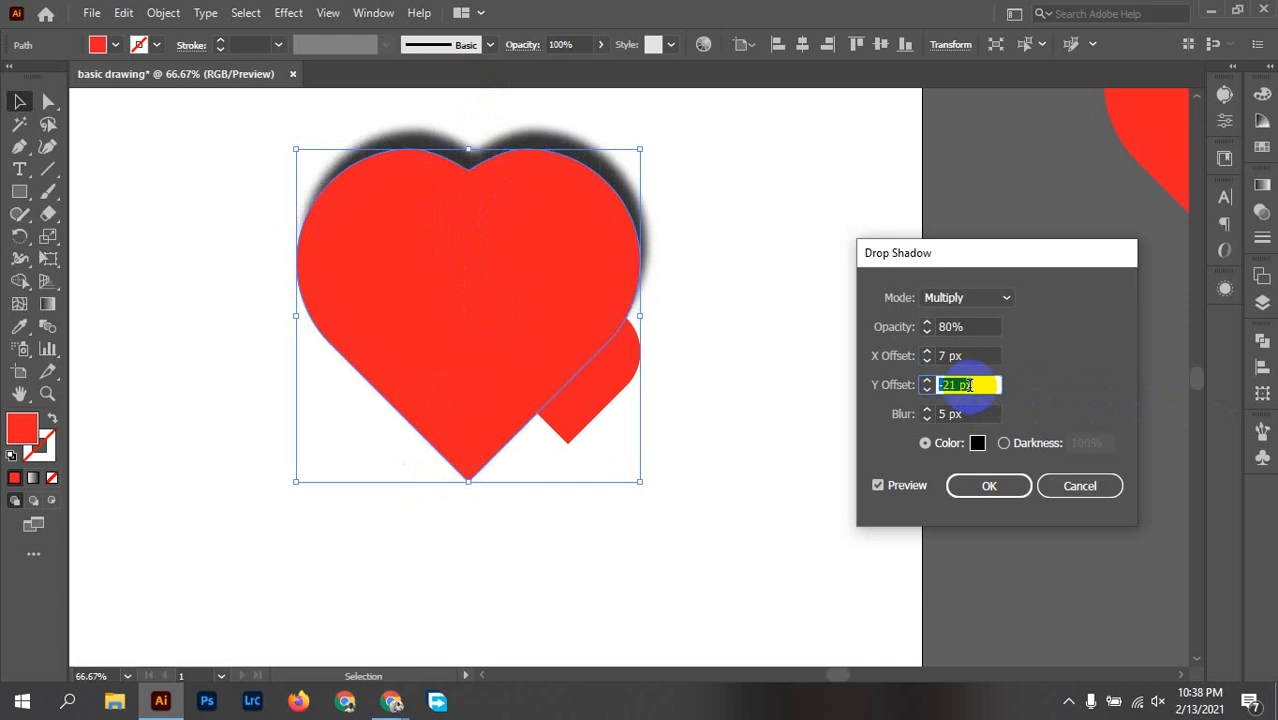
key("Up")
key("Up")
key("Up")
key("Up")
key("Up")
key("Up")
key("Up")
key("Up")
key("Up")
key("Up")
key("Up")
key("Up")
key("Up")
key("Up")
key("Up")
key("Up")
key("Up")
key("Up")
key("Up")
key("Up")
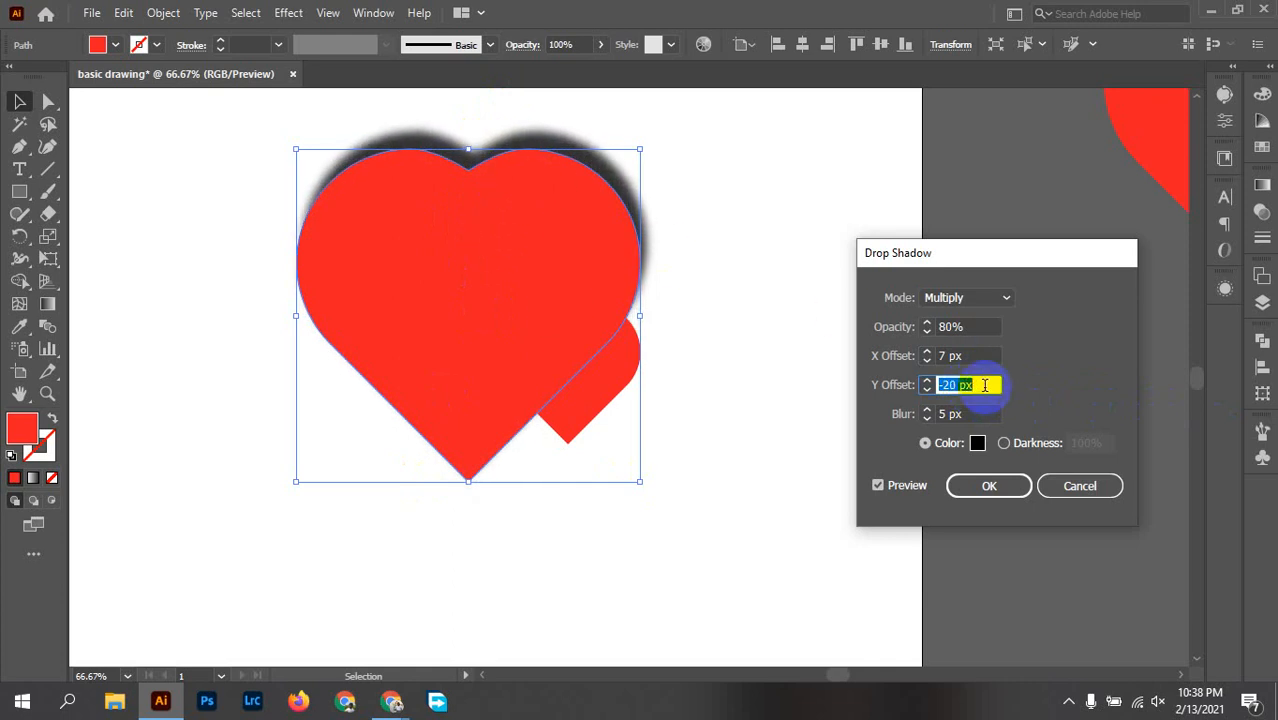
key("Up")
key("Up")
key("Up")
key("Up")
key("Up")
key("Up")
key("Up")
key("Up")
key("Up")
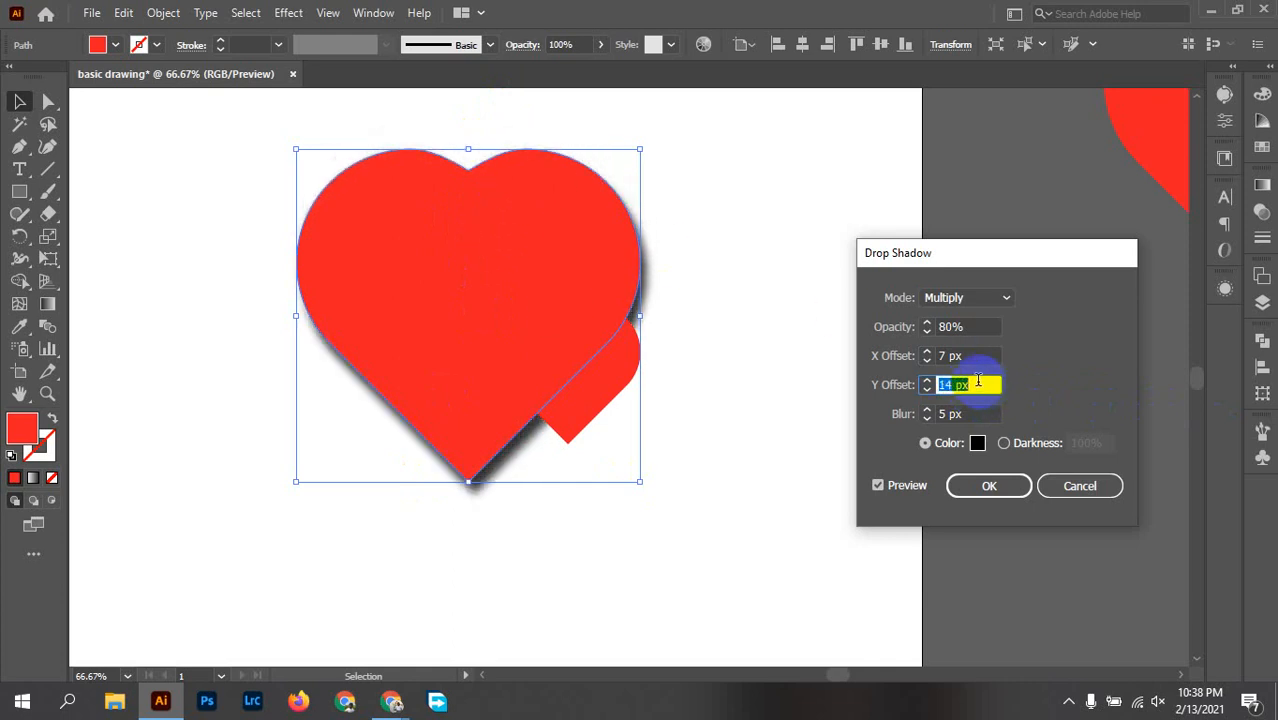
key("Down")
key("Down")
key("Down")
key("Down")
key("Down")
key("Down")
key("Down")
key("Down")
key("Down")
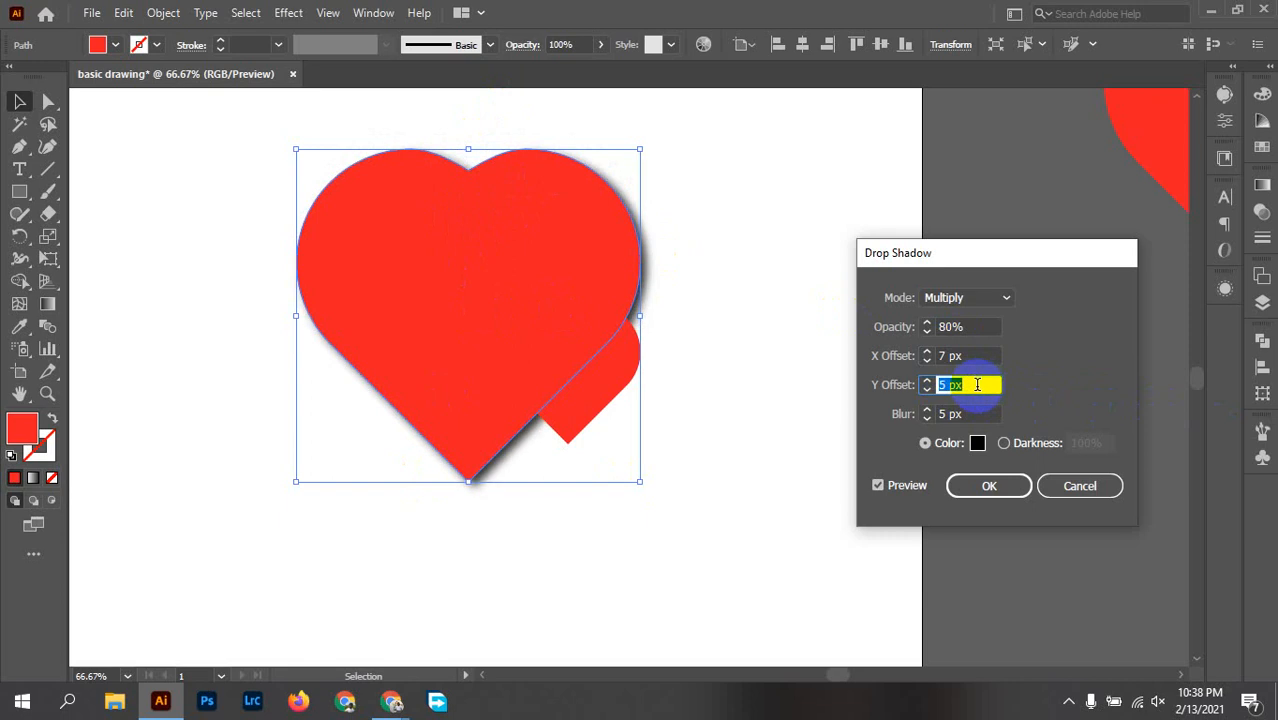
Step: Try different horizontal shadow offsets in both directions and set the X offset to -5 px
left_click(985, 356)
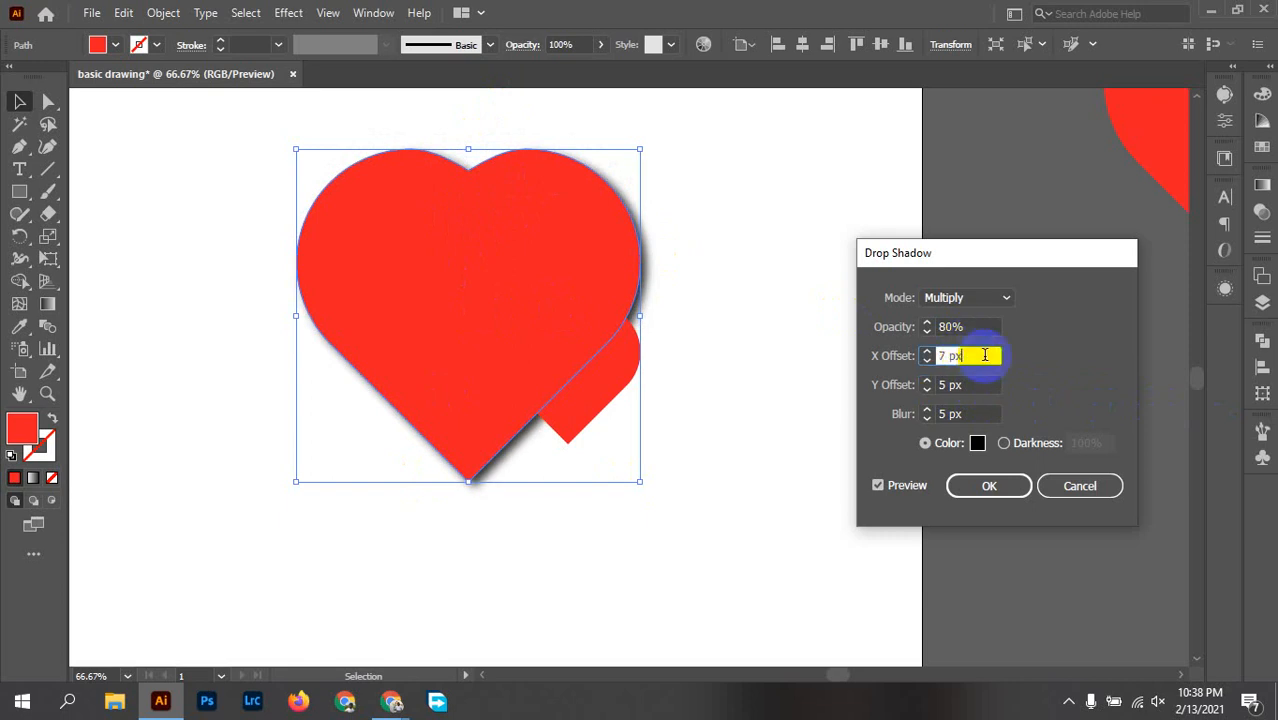
key("Up")
key("Up")
key("Up")
key("Up")
key("Up")
key("Up")
key("Up")
key("Up")
key("Up")
key("Up")
key("Down")
key("Down")
key("Down")
key("Down")
key("Down")
key("Down")
key("Down")
key("Down")
key("Down")
key("Down")
key("Down")
key("Down")
key("Down")
key("Down")
key("Down")
key("Down")
key("Down")
key("Down")
key("Down")
key("Down")
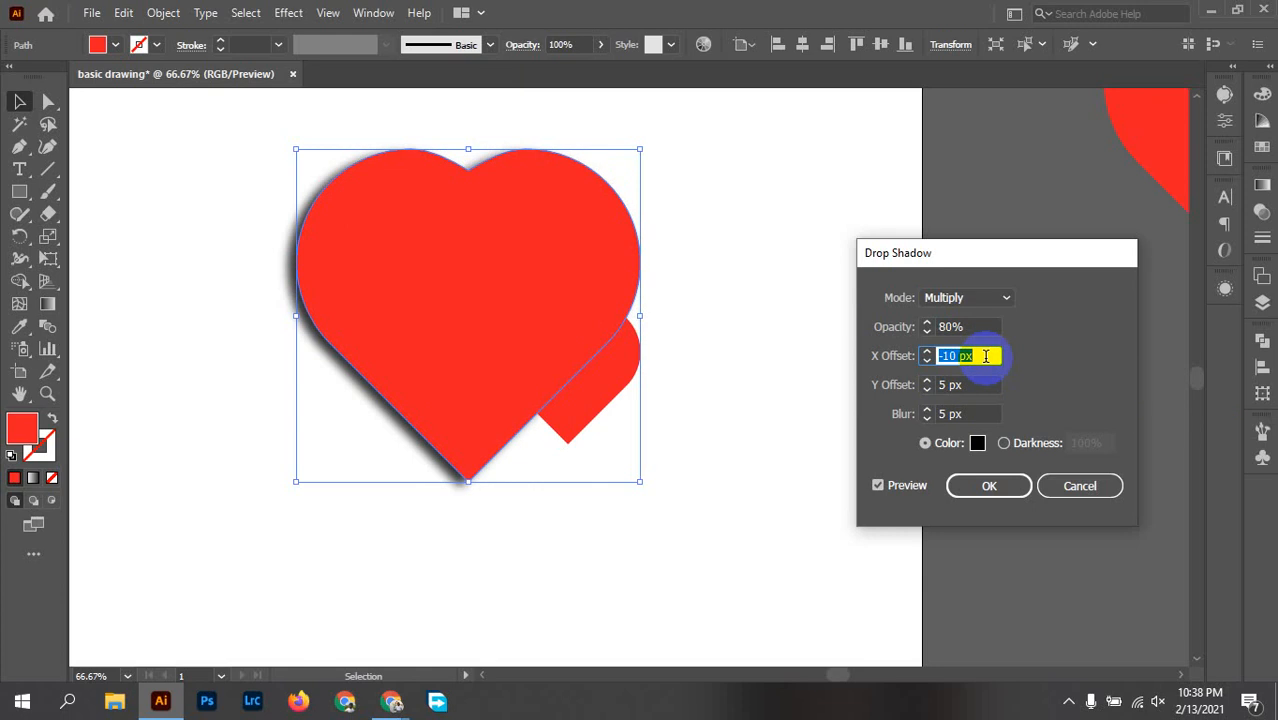
key("Up")
key("Up")
key("Up")
key("Up")
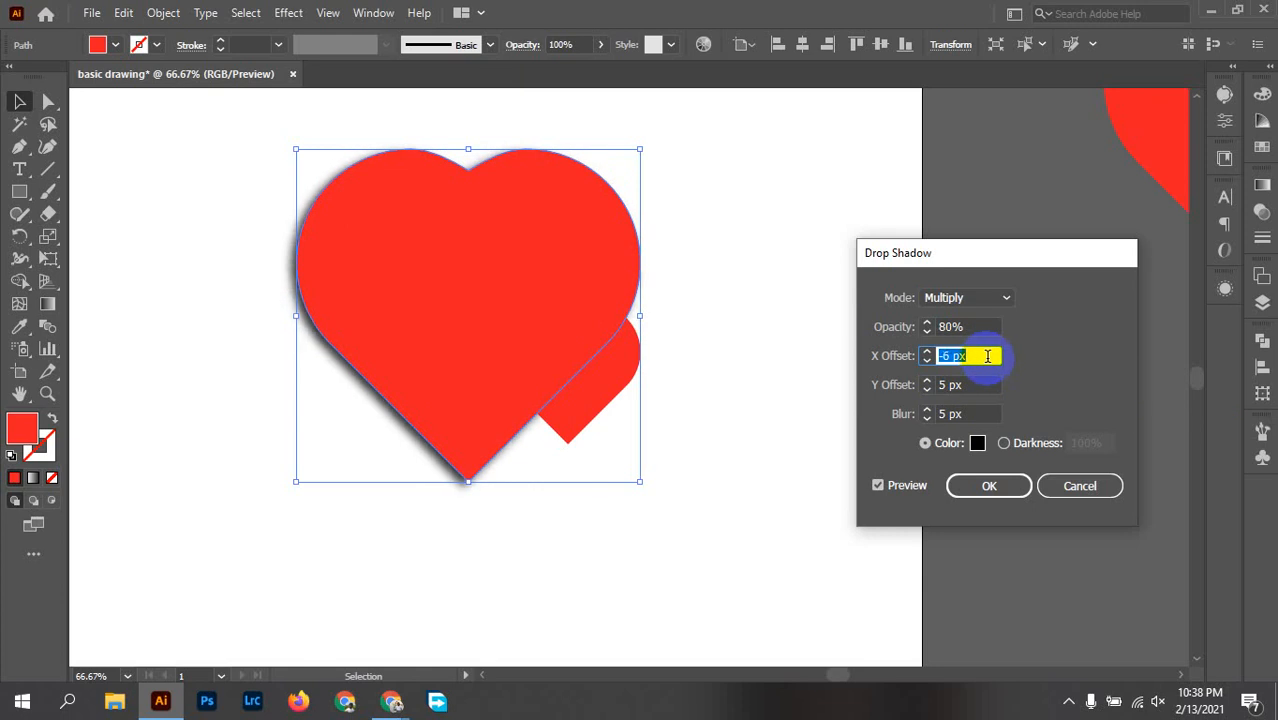
key("Up")
key("Up")
key("Up")
key("Up")
key("Up")
key("Up")
key("Up")
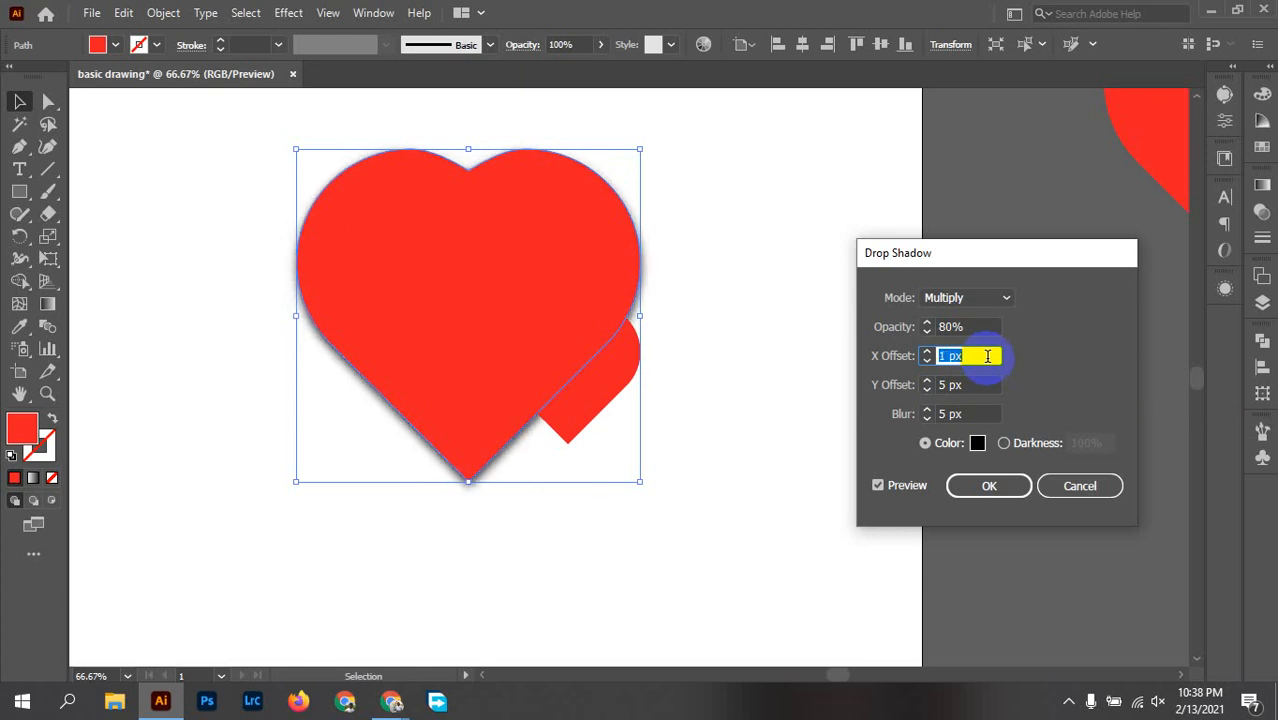
key("Down")
key("Down")
key("Down")
key("Down")
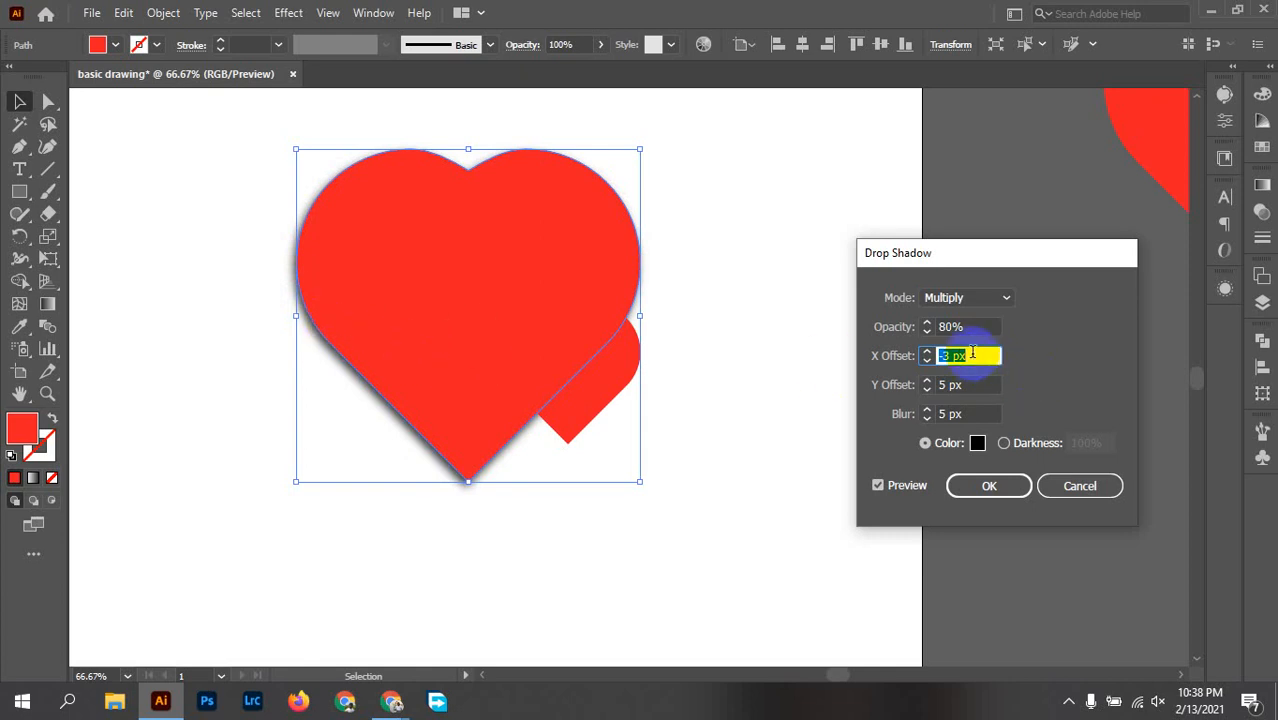
key("Down")
key("Down")
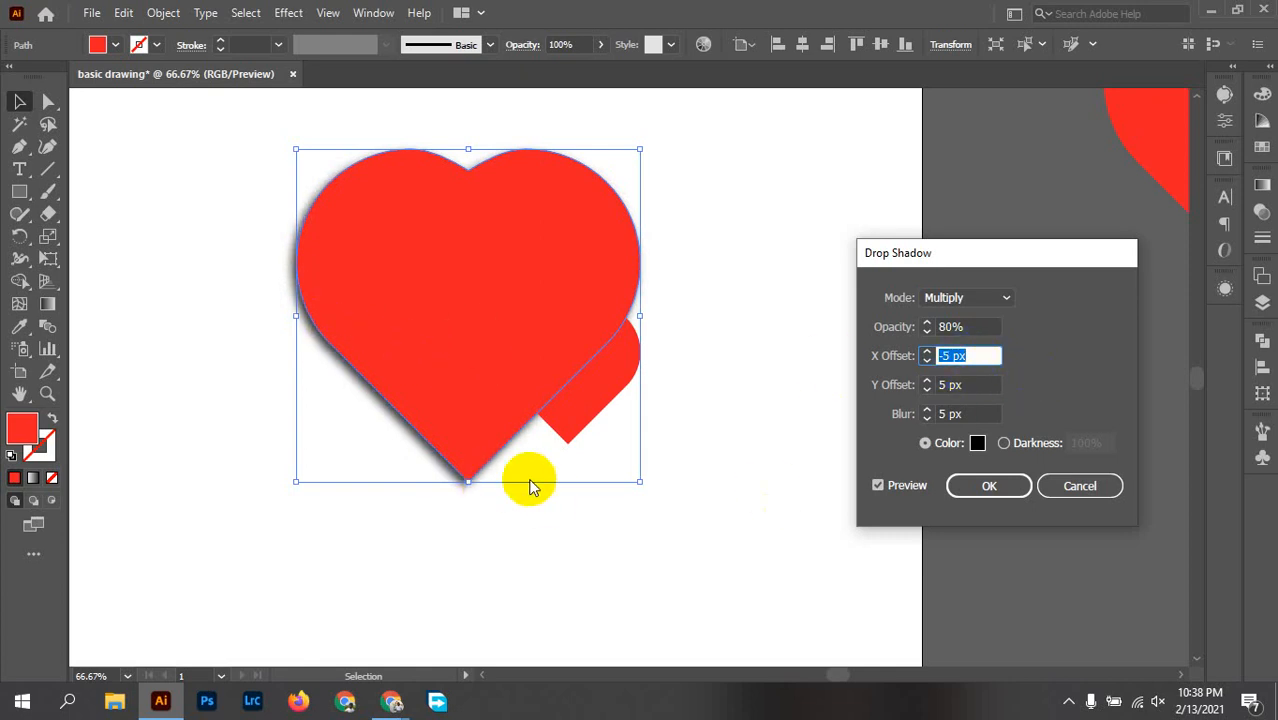
Step: Try the shadow with no blur, and set the blur to 15 px
left_click(984, 414)
key("Down")
key("Down")
key("Down")
key("Down")
key("Down")
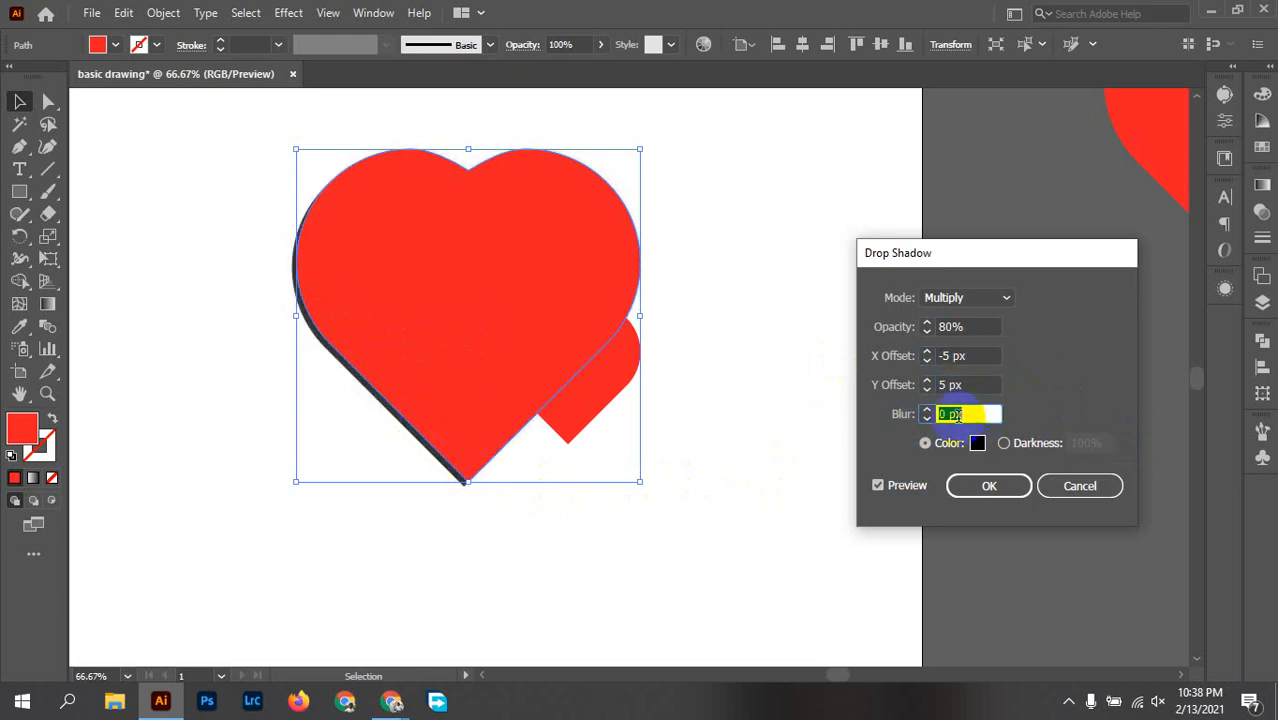
scroll(980, 413, "up", 13)
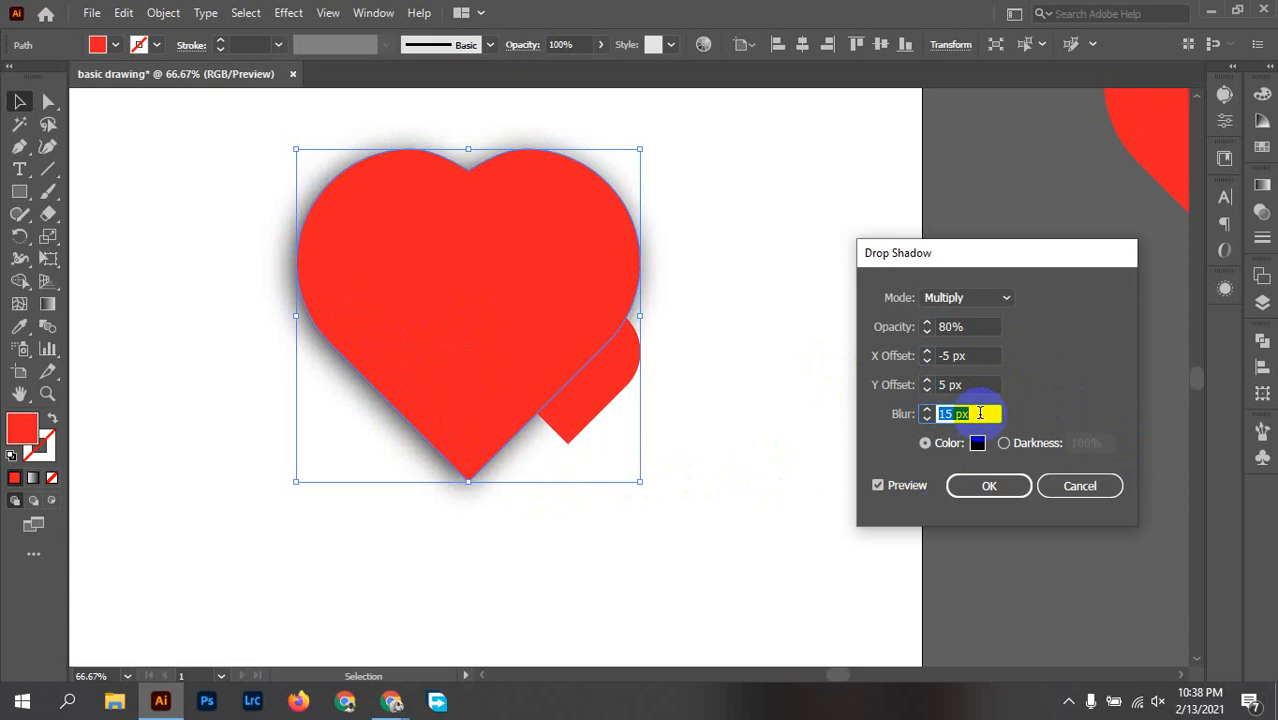
Step: Try stronger and weaker blurs for the large heart's drop shadow and set the blur to 6 px
scroll(980, 413, "up", 8)
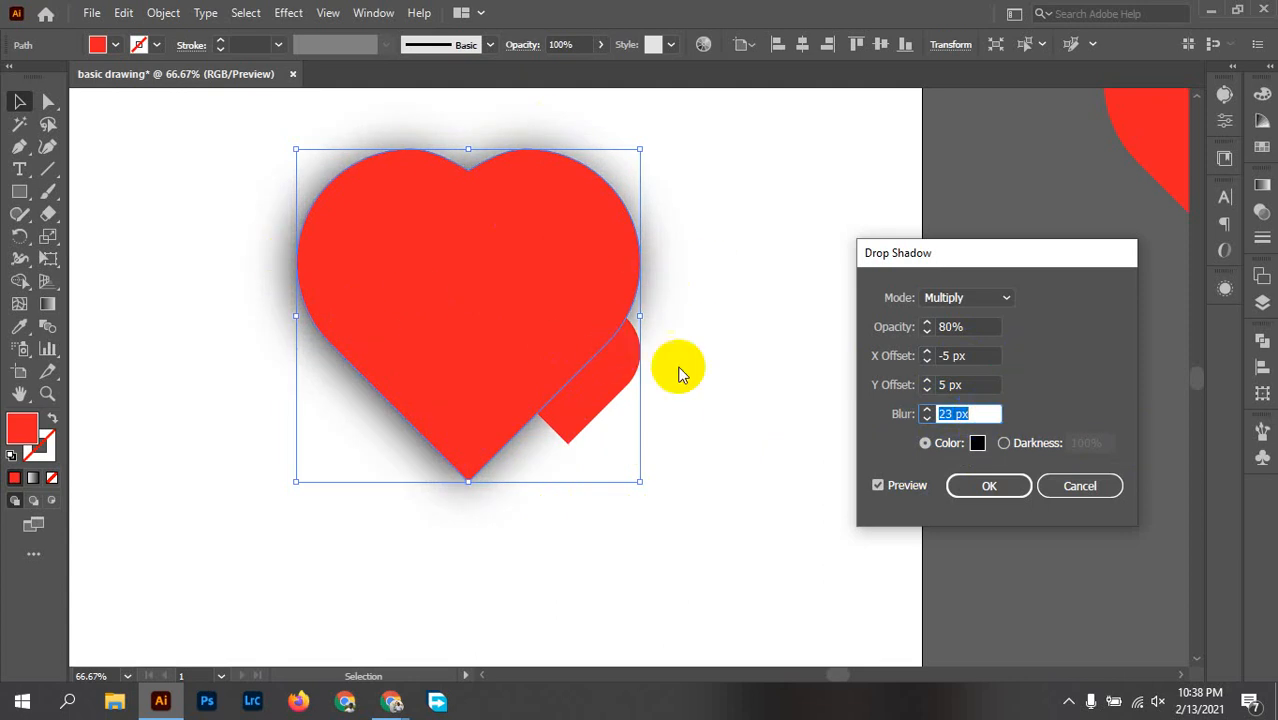
scroll(980, 413, "down", 12)
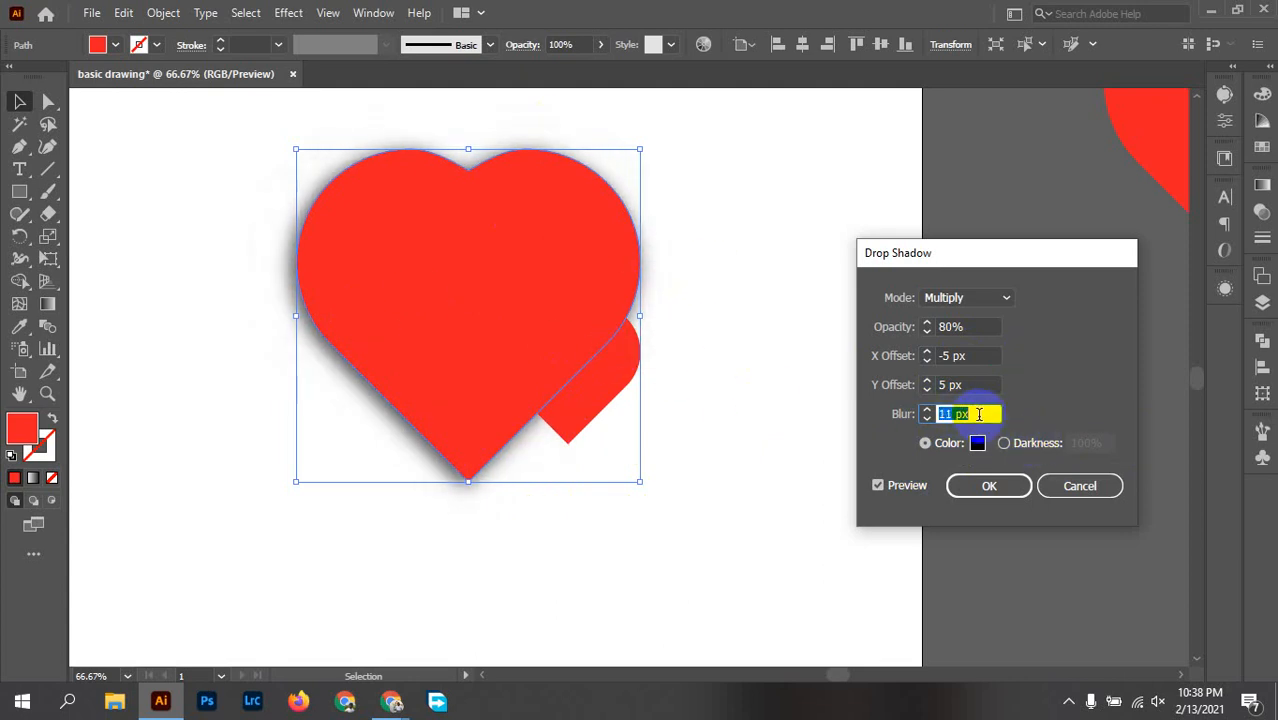
scroll(979, 414, "down", 8)
scroll(979, 414, "up", 2)
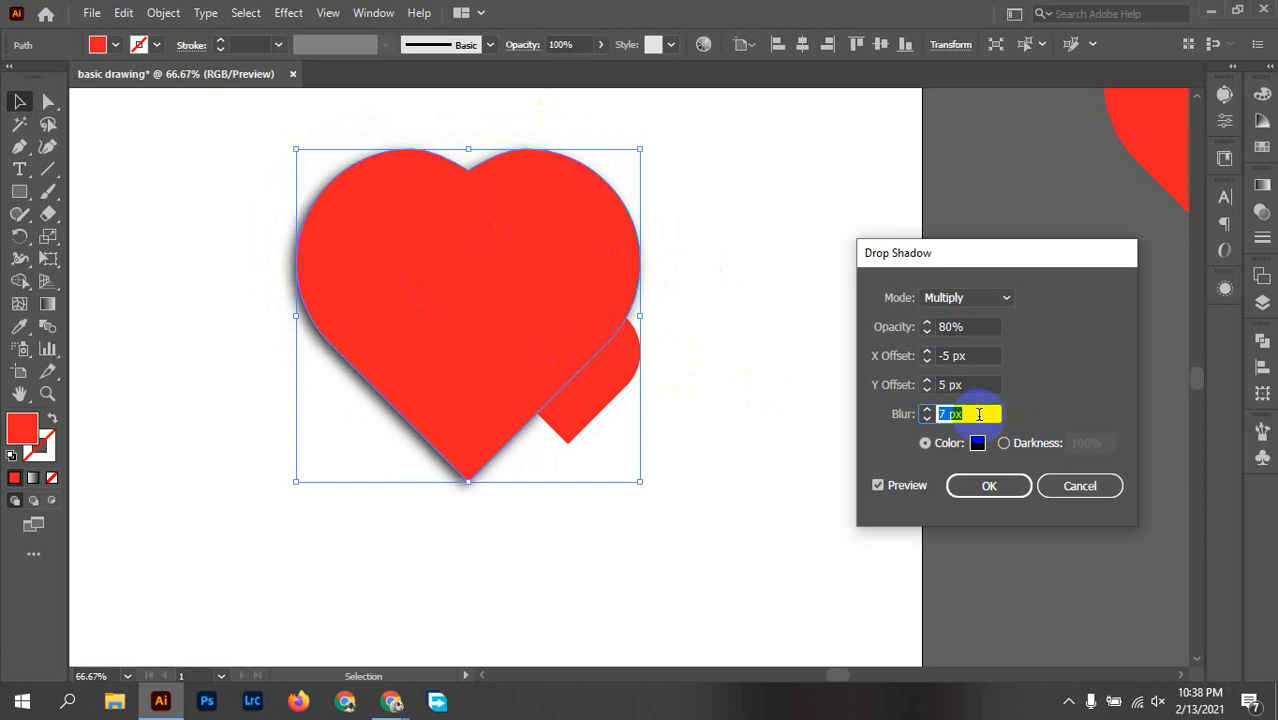
Step: Try a Y offset of 8 px, return it to 5 px and apply the drop shadow to the large heart
left_click(979, 385)
key("Up")
key("Up")
key("Up")
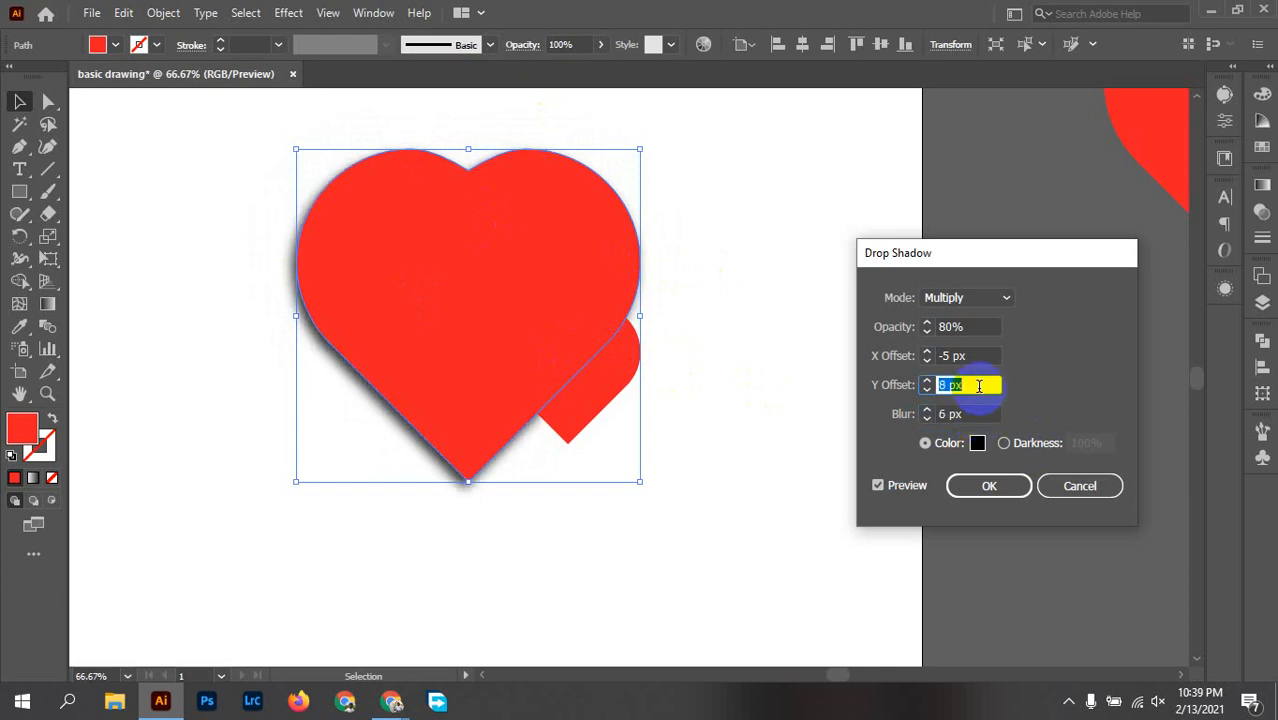
key("Down")
key("Down")
key("Down")
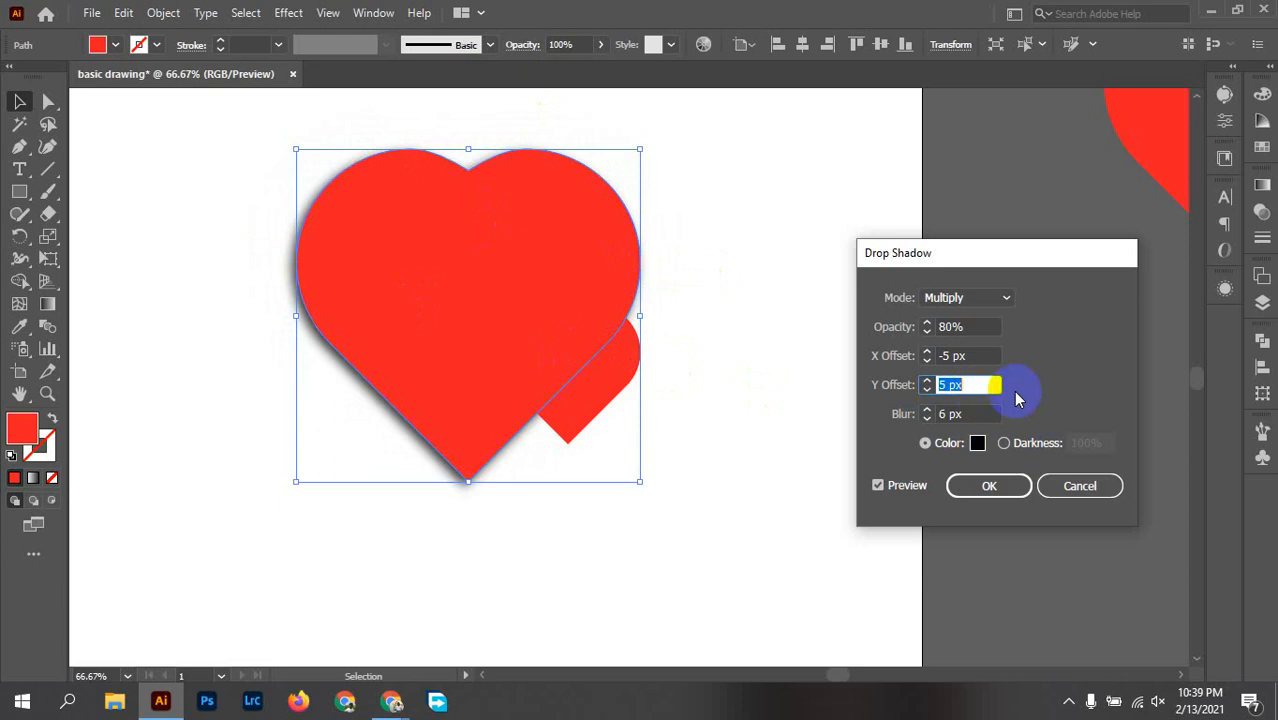
left_click(993, 487)
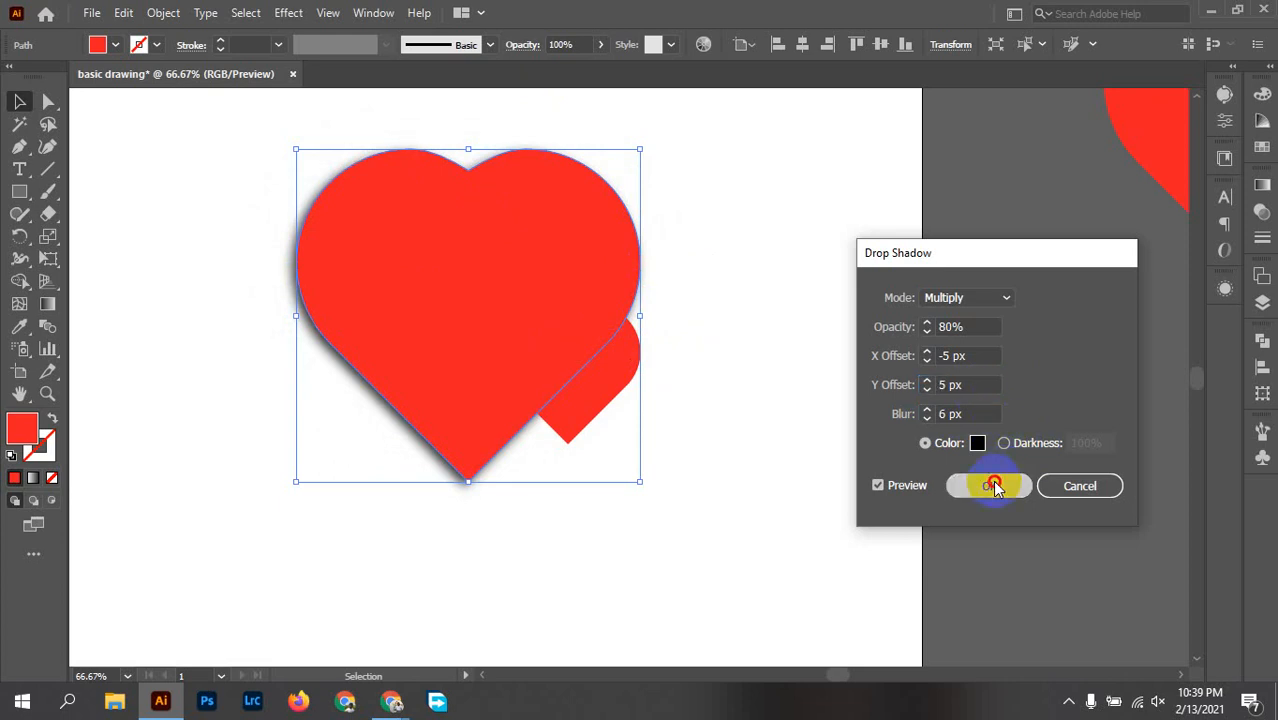
left_click(706, 365)
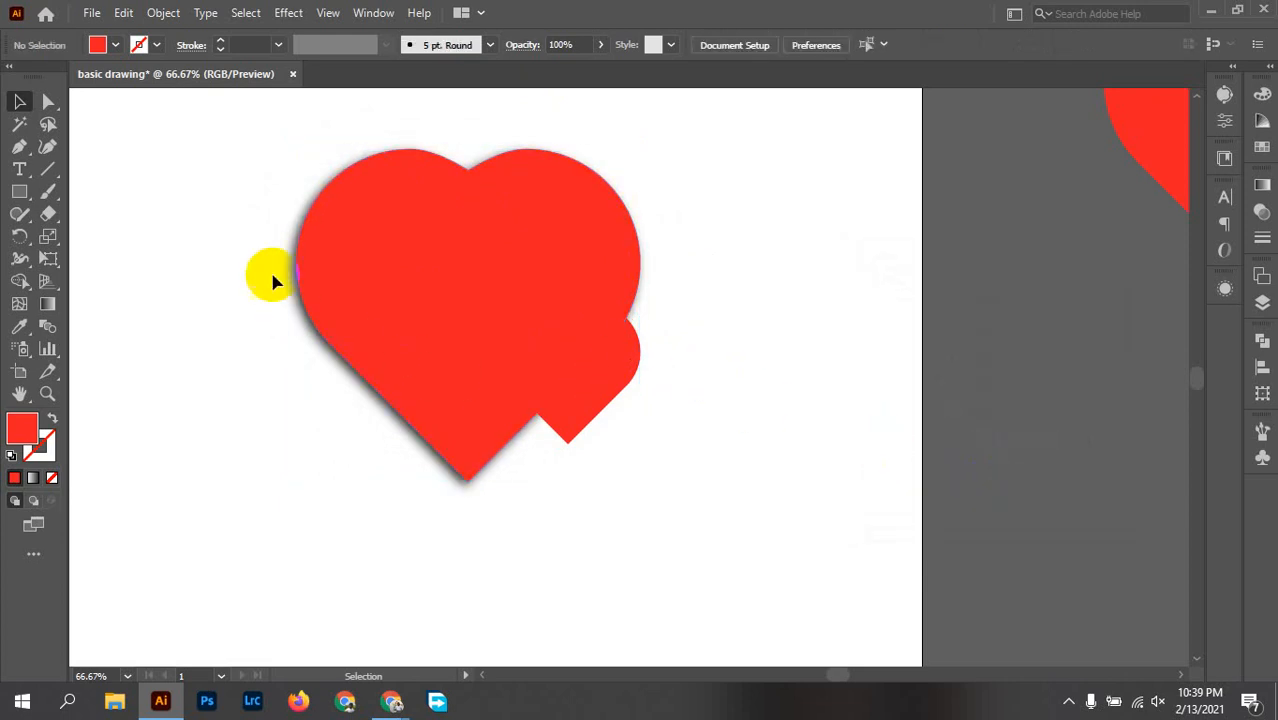
Step: Apply a drop shadow to the small heart with Multiply mode, 80% opacity, X offset -5 px, Y offset 5 px and 6 px blur
left_click(615, 355)
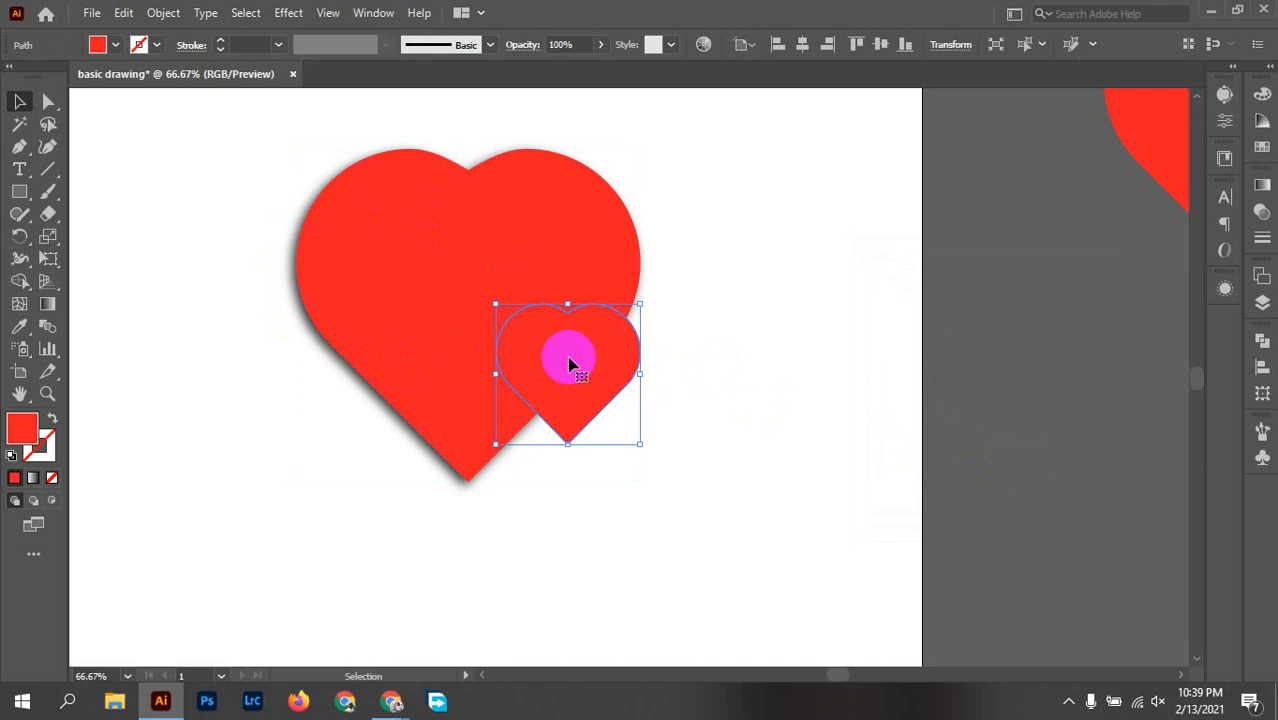
left_click(303, 18)
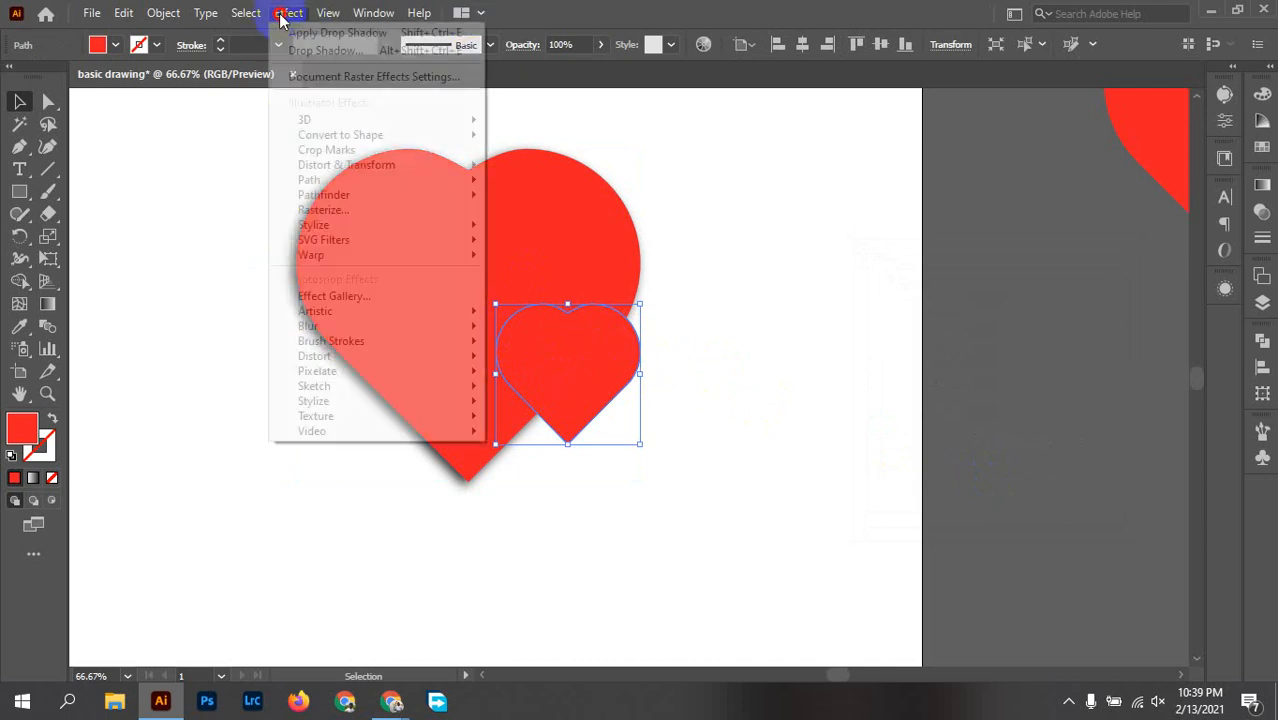
mouse_move(415, 232)
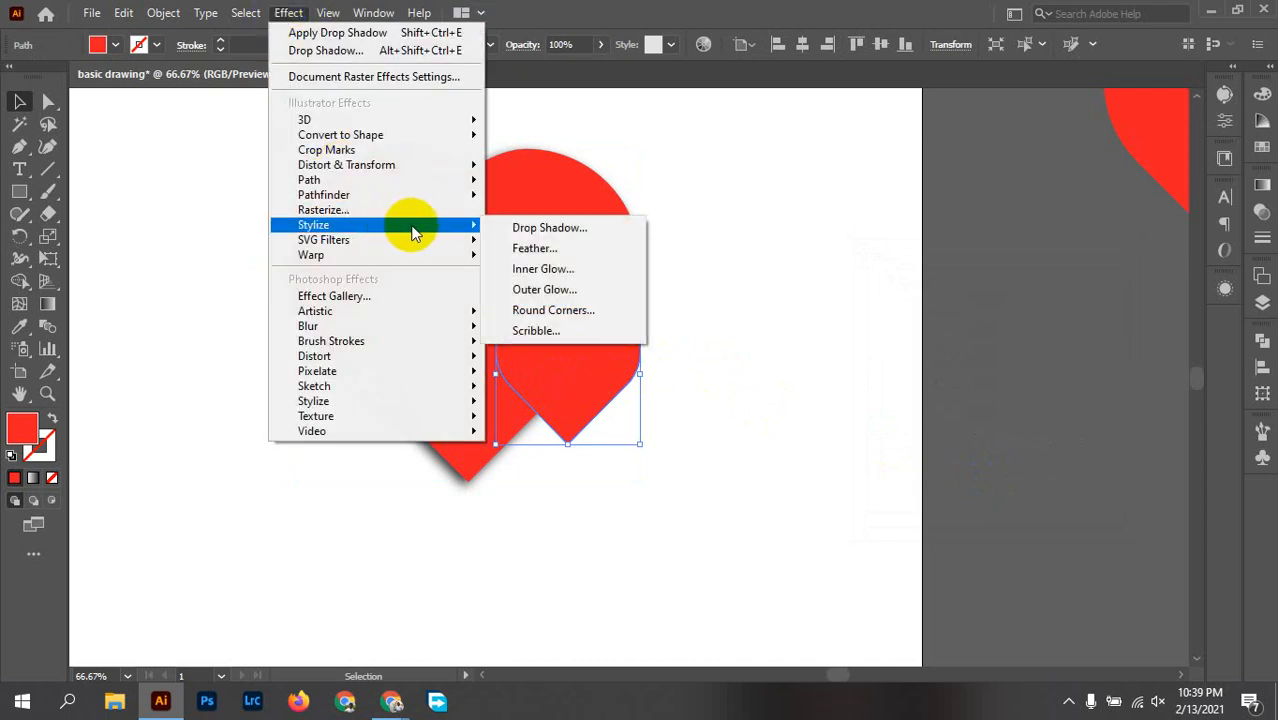
left_click(558, 228)
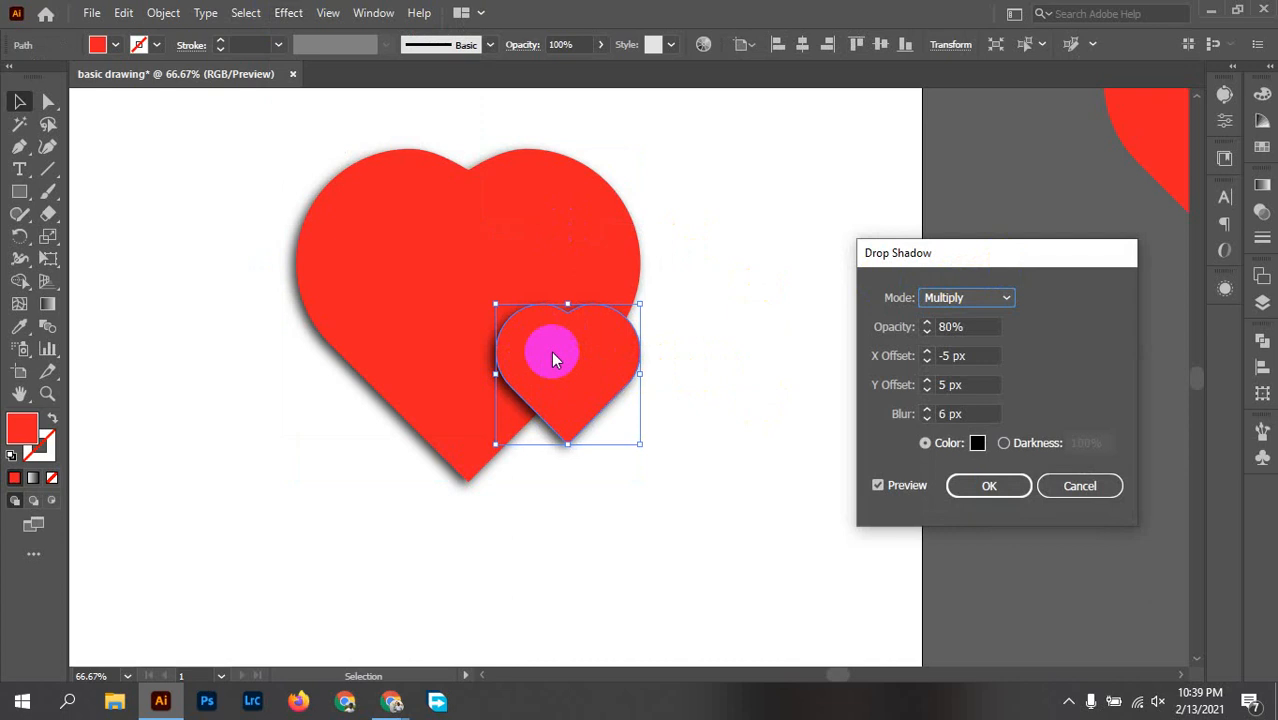
left_click(986, 484)
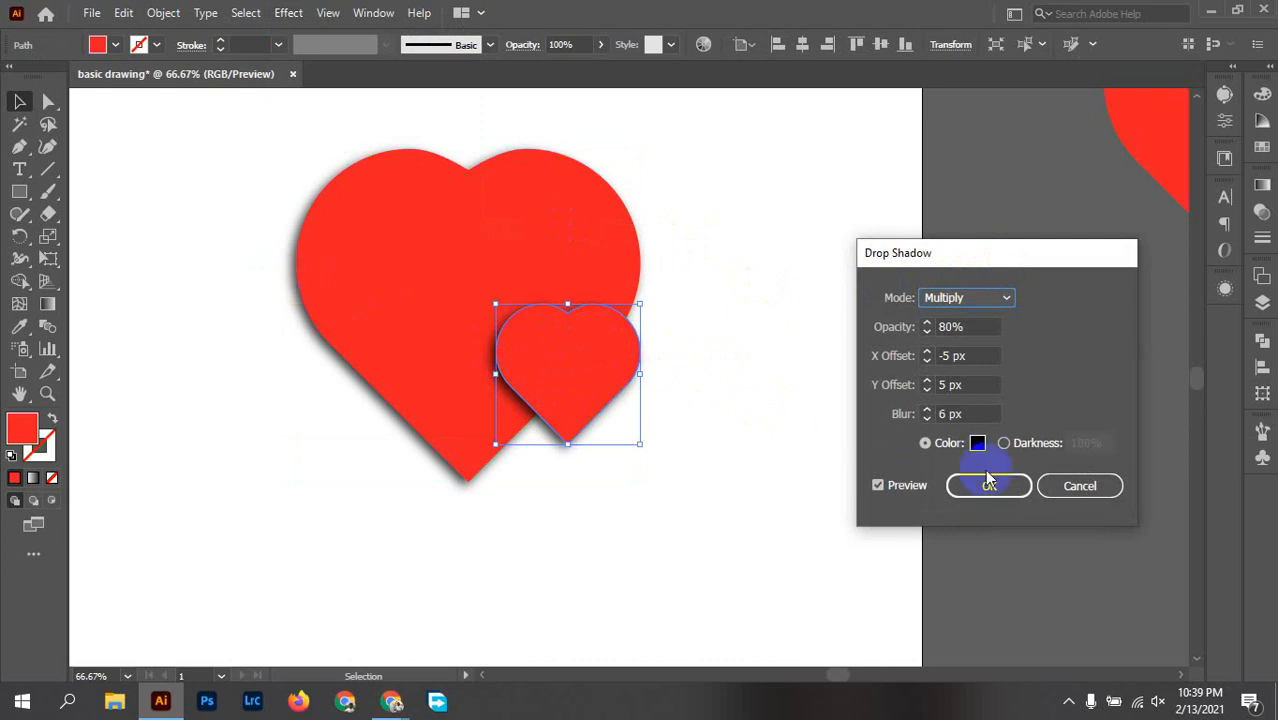
left_click(748, 264)
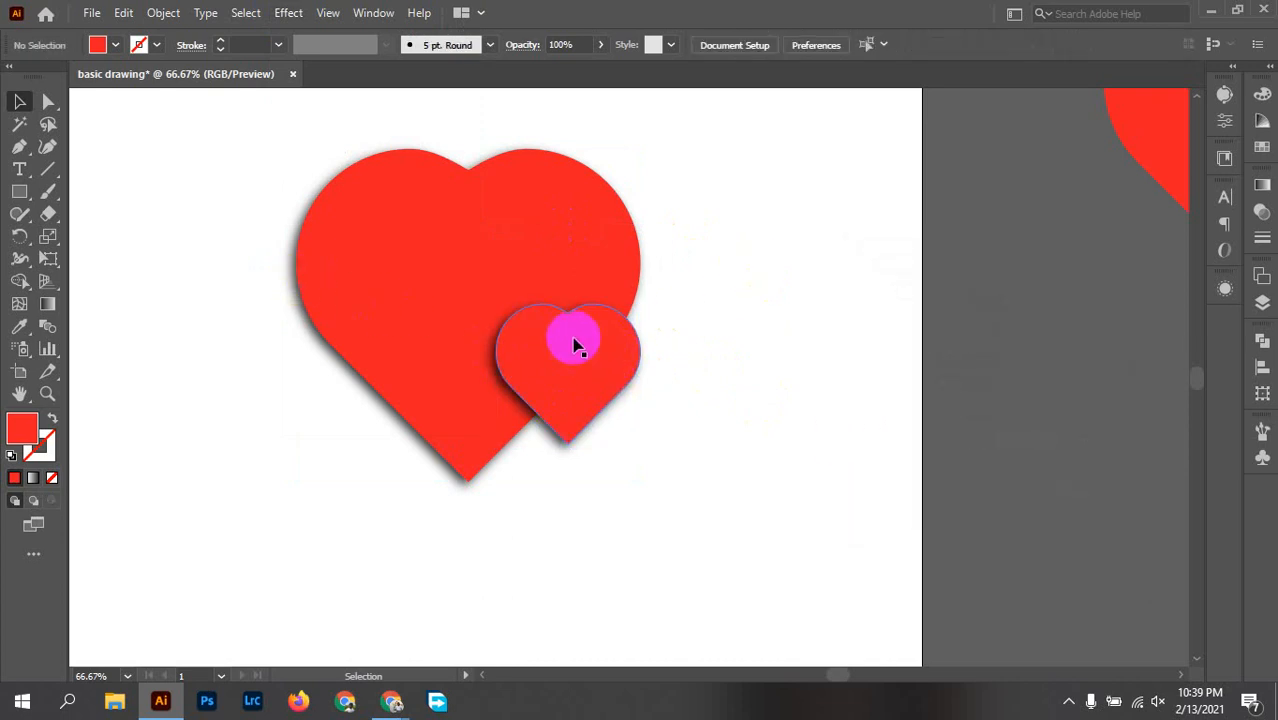
Step: Try a second drop shadow on the large heart with X offsets of 10 px and 5 px, and cancel it
left_click(528, 251)
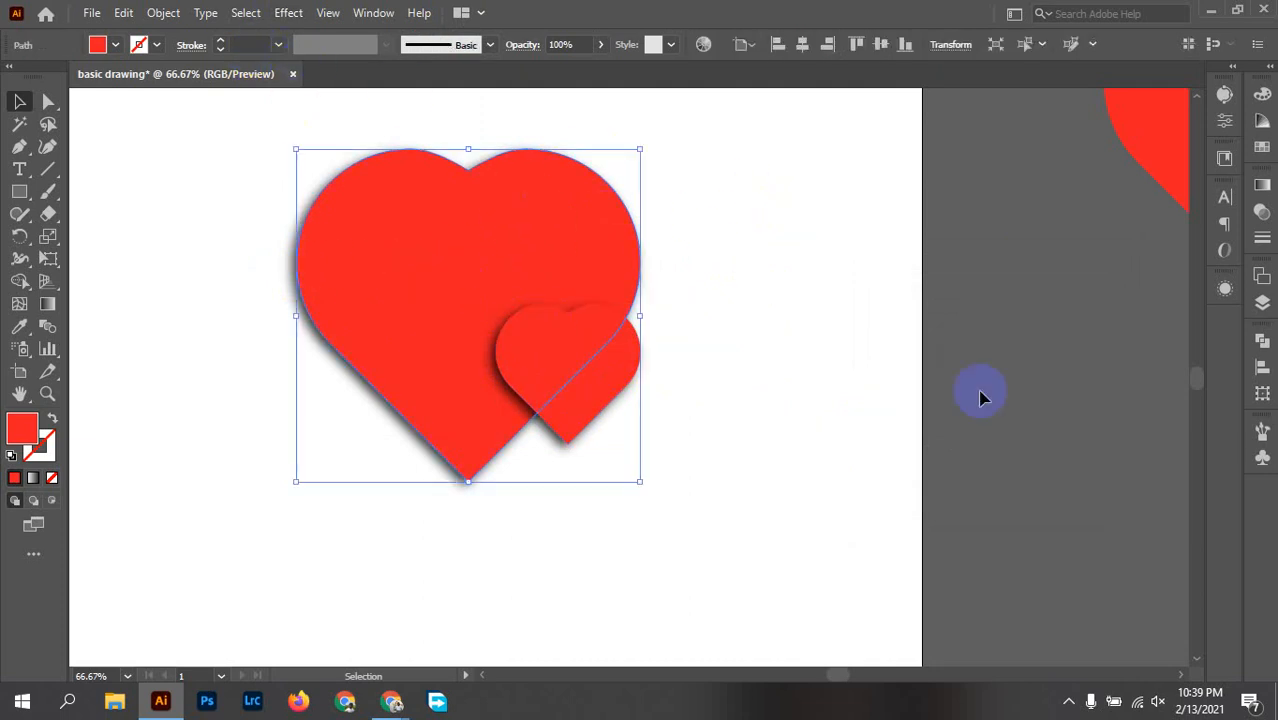
left_click(288, 13)
mouse_move(372, 225)
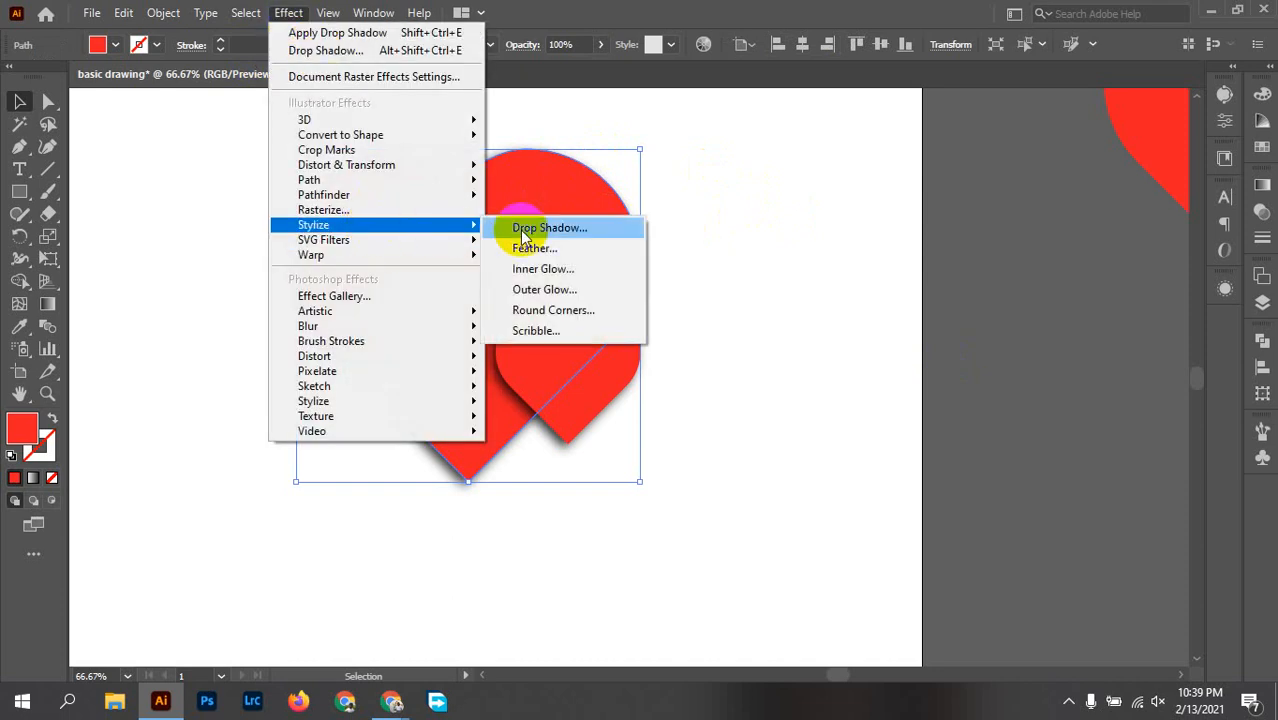
left_click(527, 228)
left_click(741, 386)
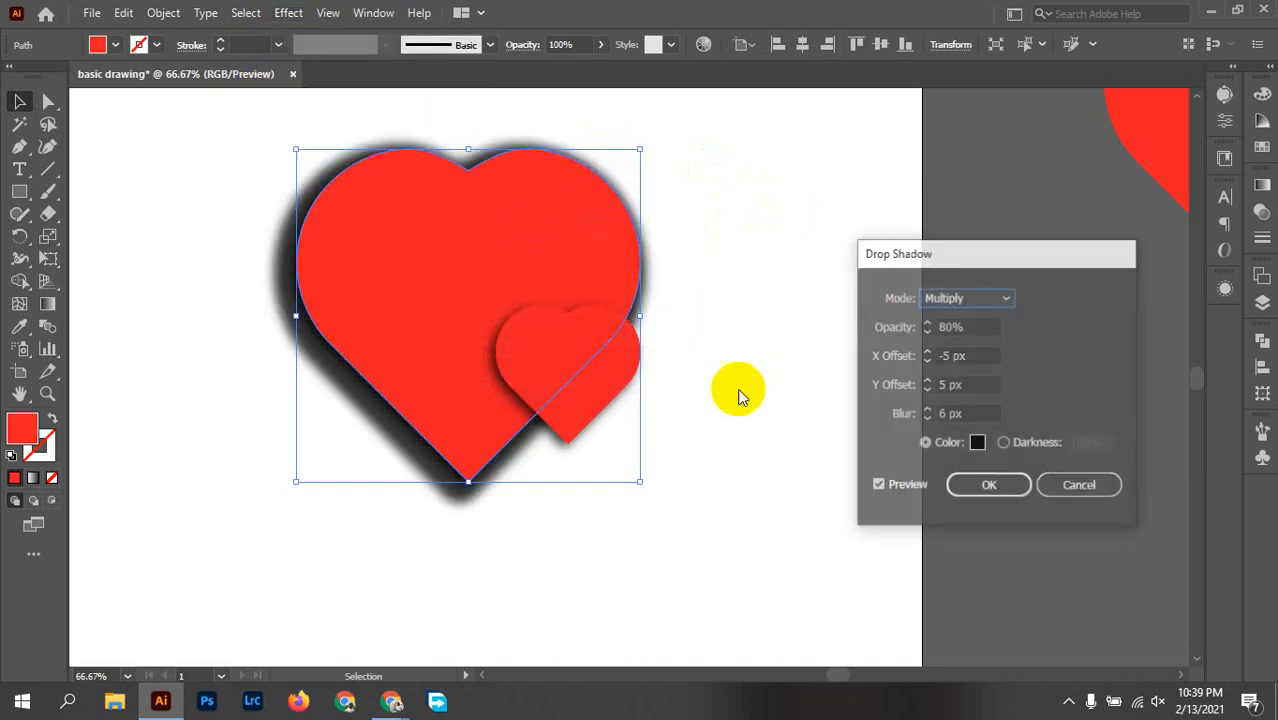
left_click(962, 360)
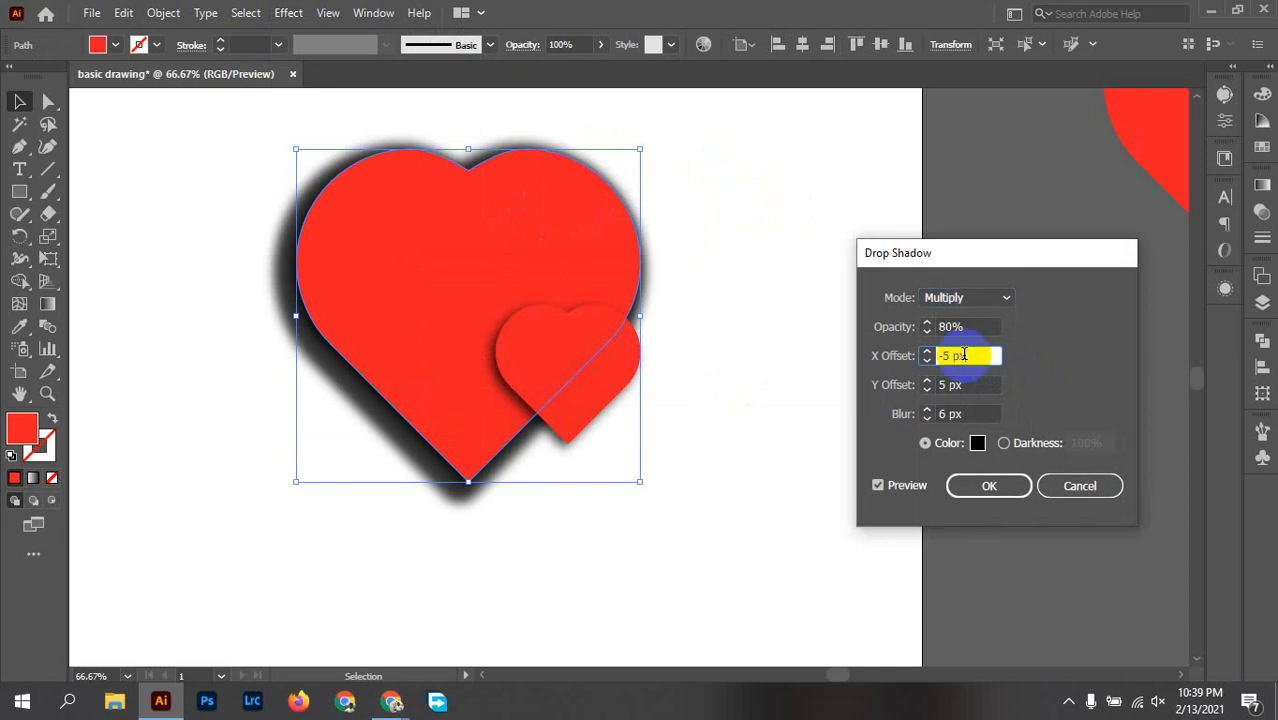
key("Up")
key("Up")
key("Up")
key("Up")
key("Up")
key("Up")
key("Up")
key("Up")
key("Up")
key("Up")
key("Up")
key("Up")
key("Up")
key("Up")
key("Up")
key("Up")
key("Up")
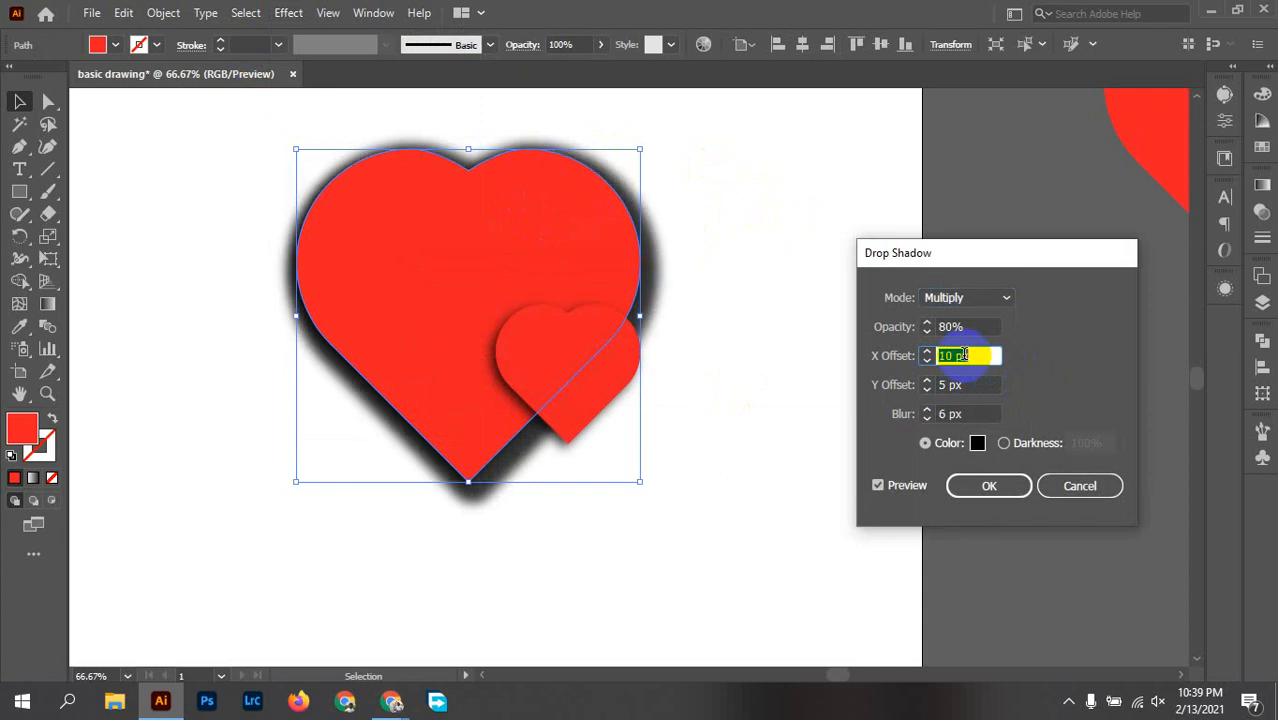
key("Down")
key("Down")
key("Down")
key("Down")
key("Down")
key("Down")
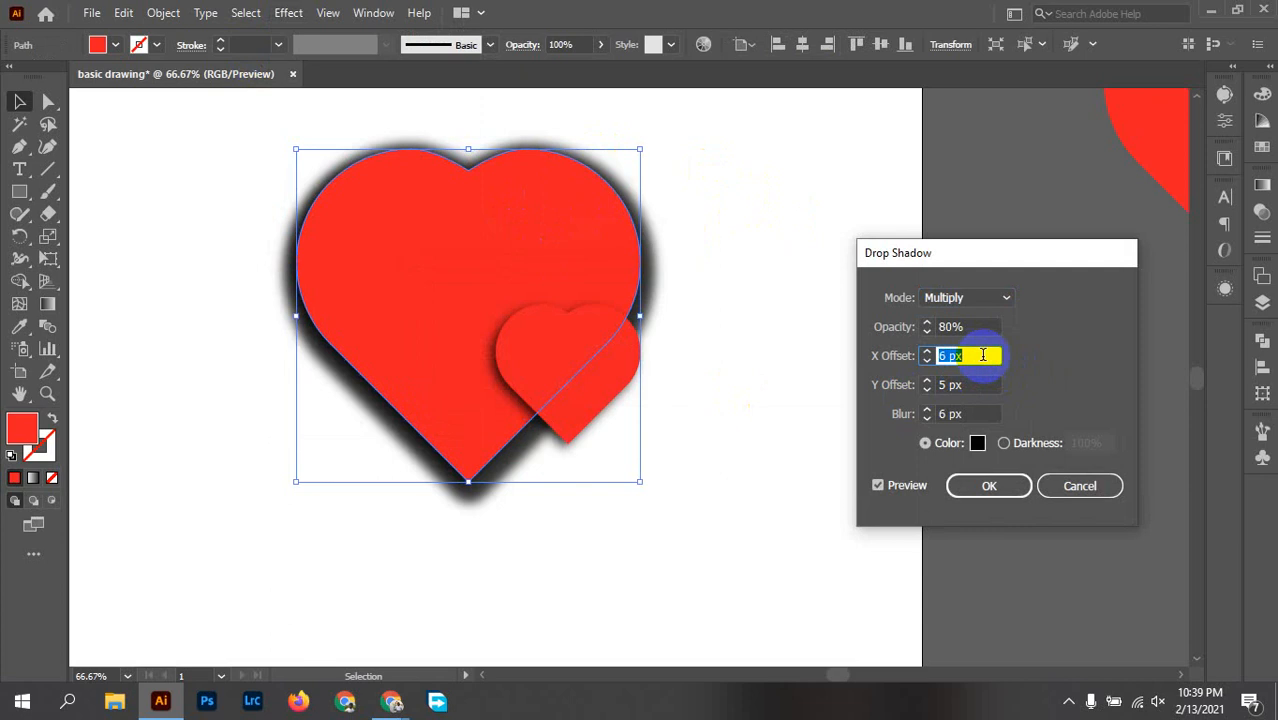
key("Down")
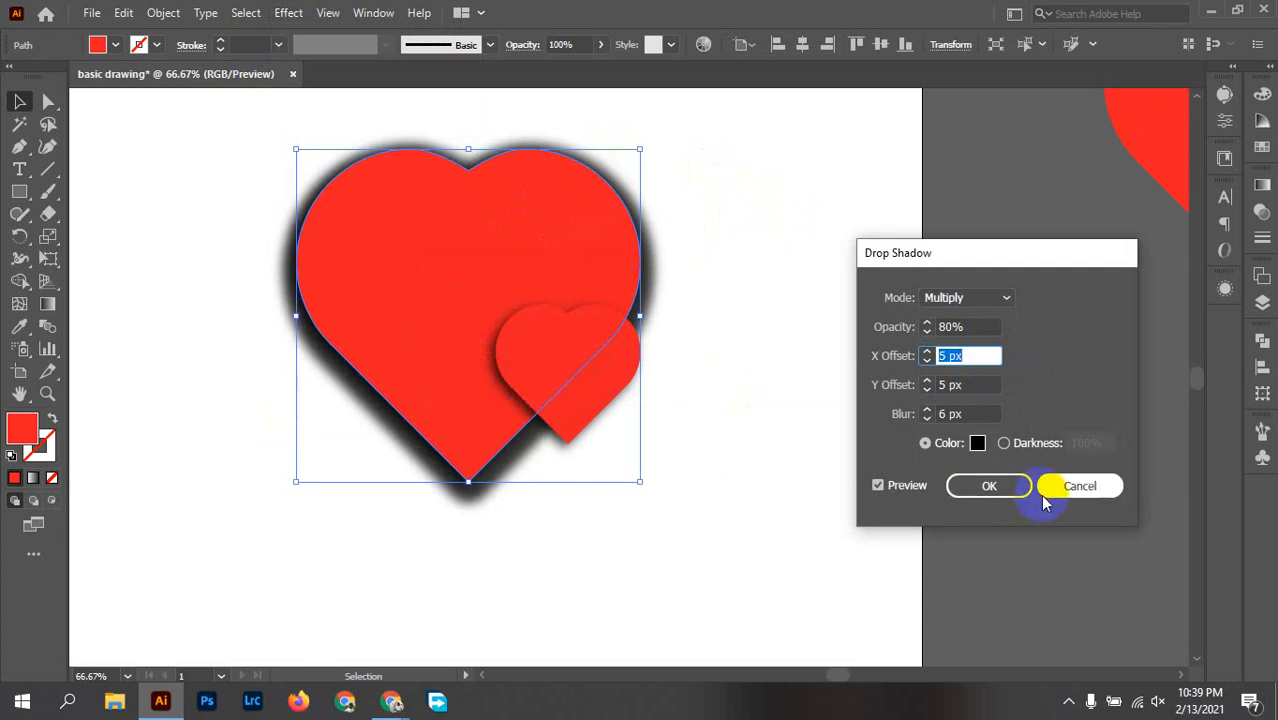
left_click(1079, 496)
left_click(201, 404)
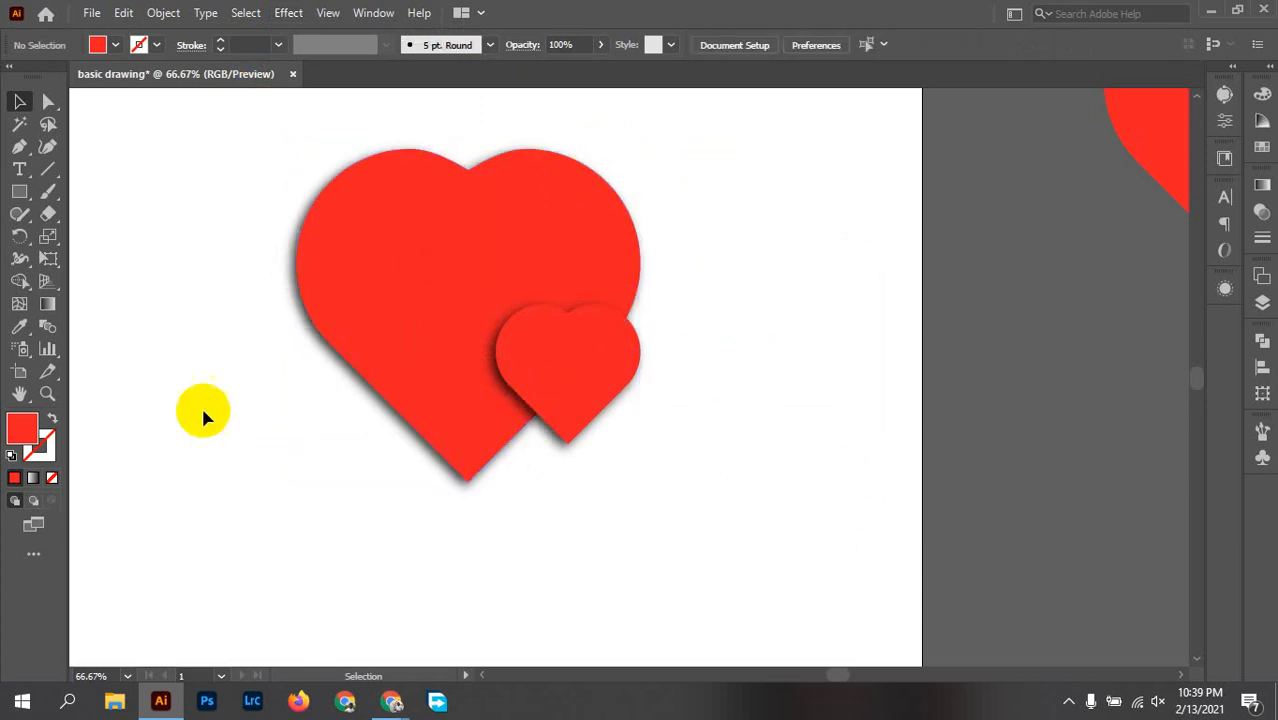
Step: Try moving the large heart together with its shadow away from the small heart, and undo the move
left_click(310, 332)
right_click(318, 322)
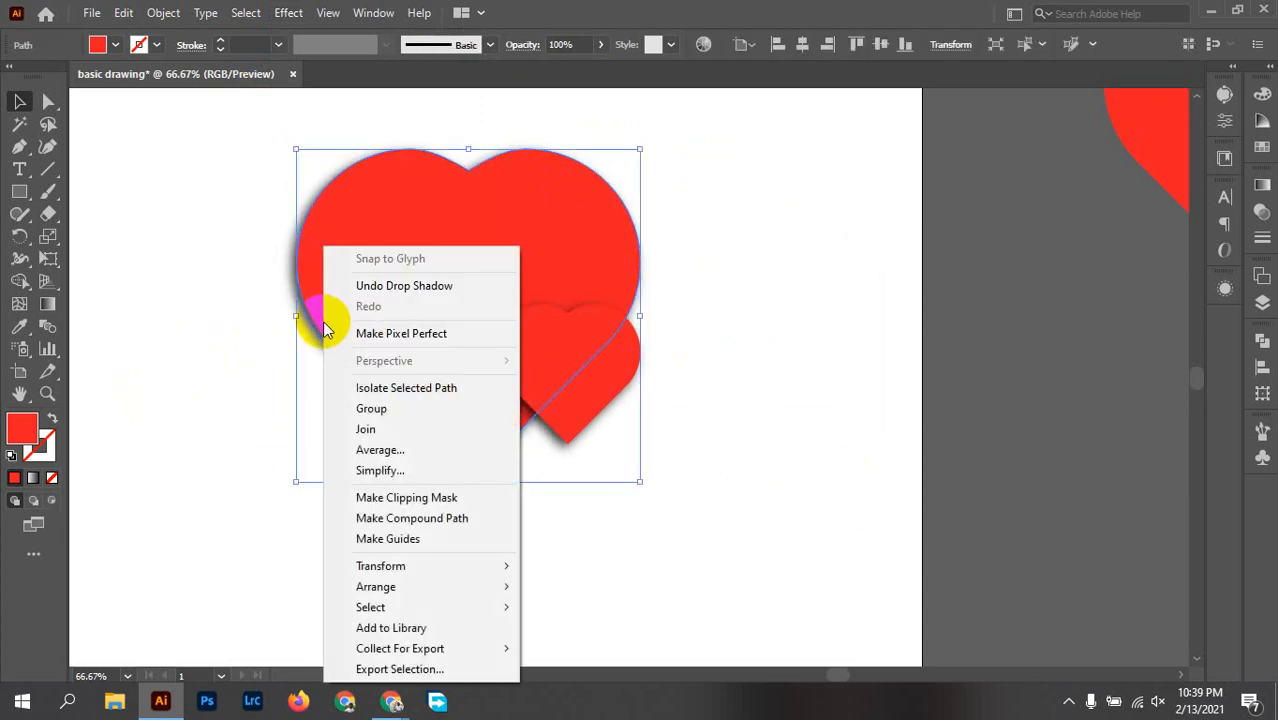
left_click(810, 425)
left_click_drag(328, 351, 753, 292)
right_click(801, 283)
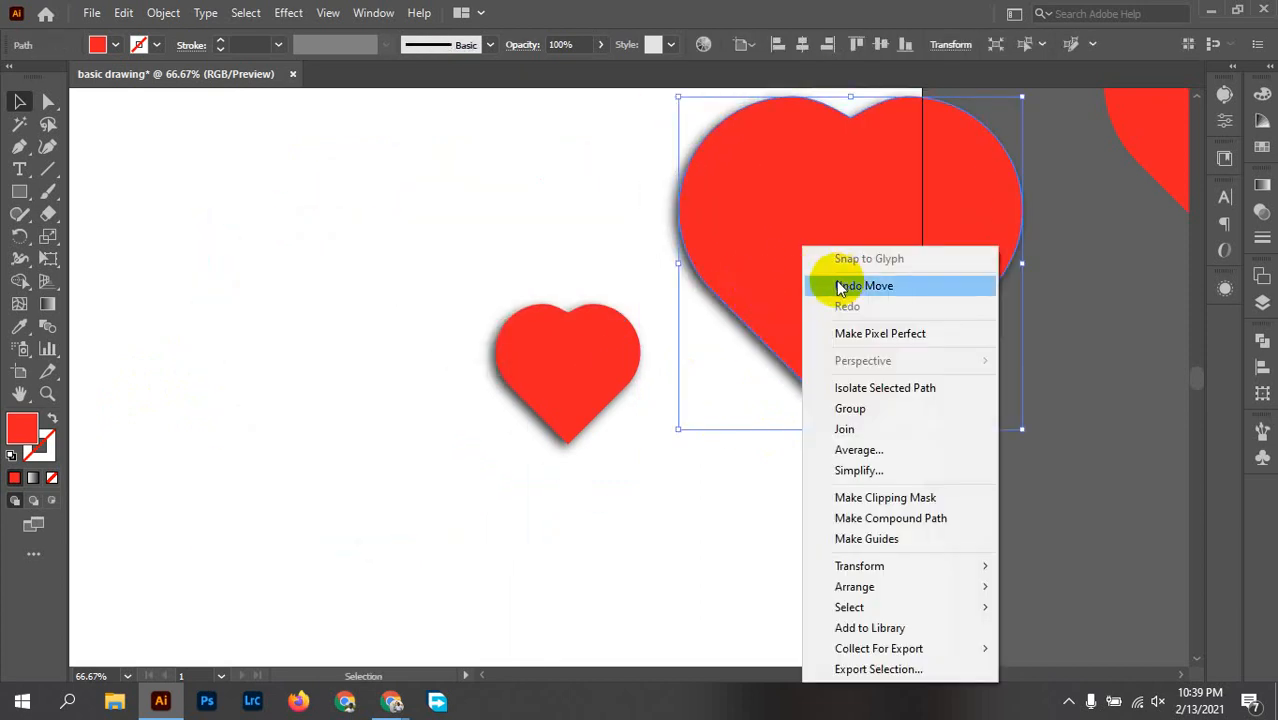
left_click(588, 203)
left_click(843, 247)
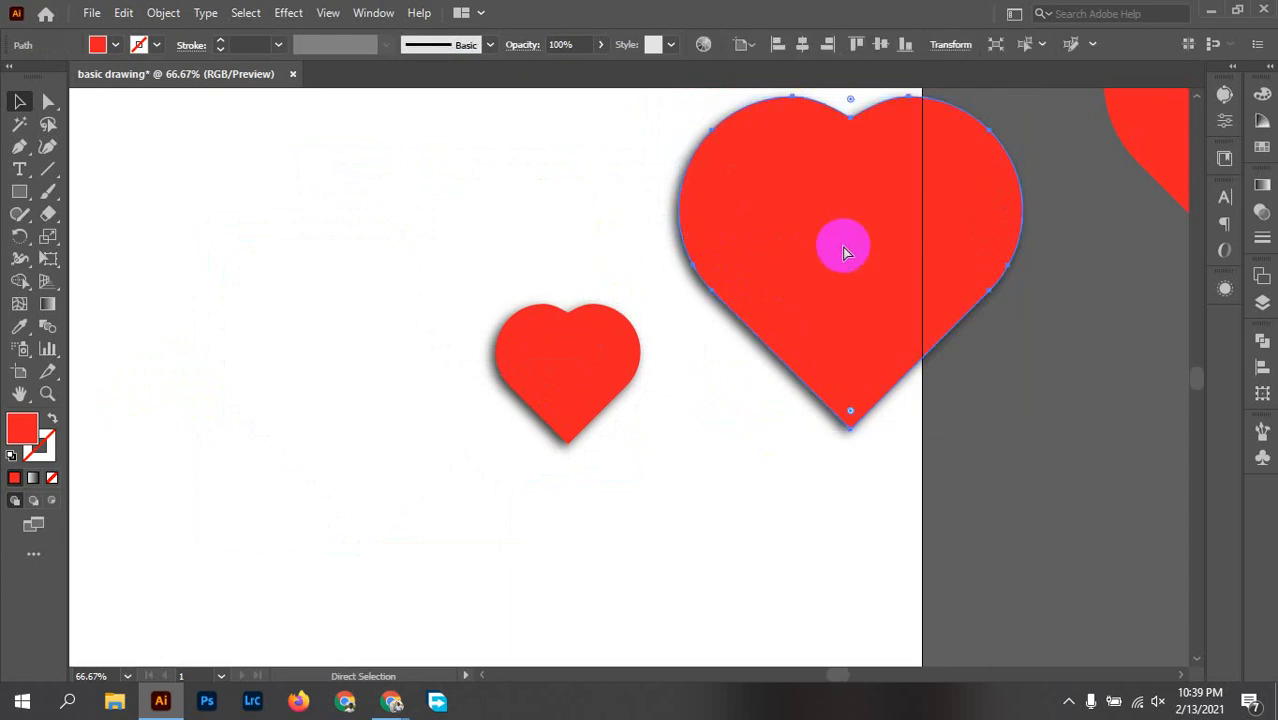
key("ctrl+z")
key("ctrl+shift+z")
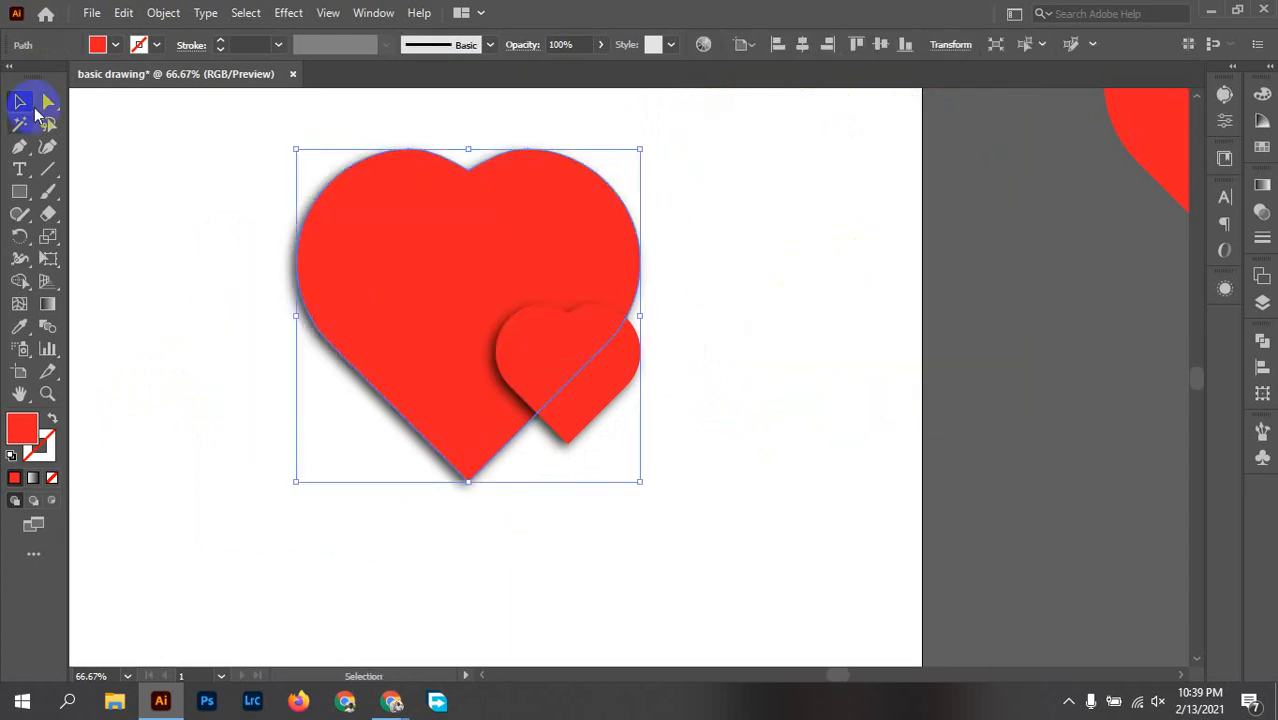
Step: Separate the large heart's shadow by expanding its appearance and ungrouping it, and delete the shadow image
left_click(164, 13)
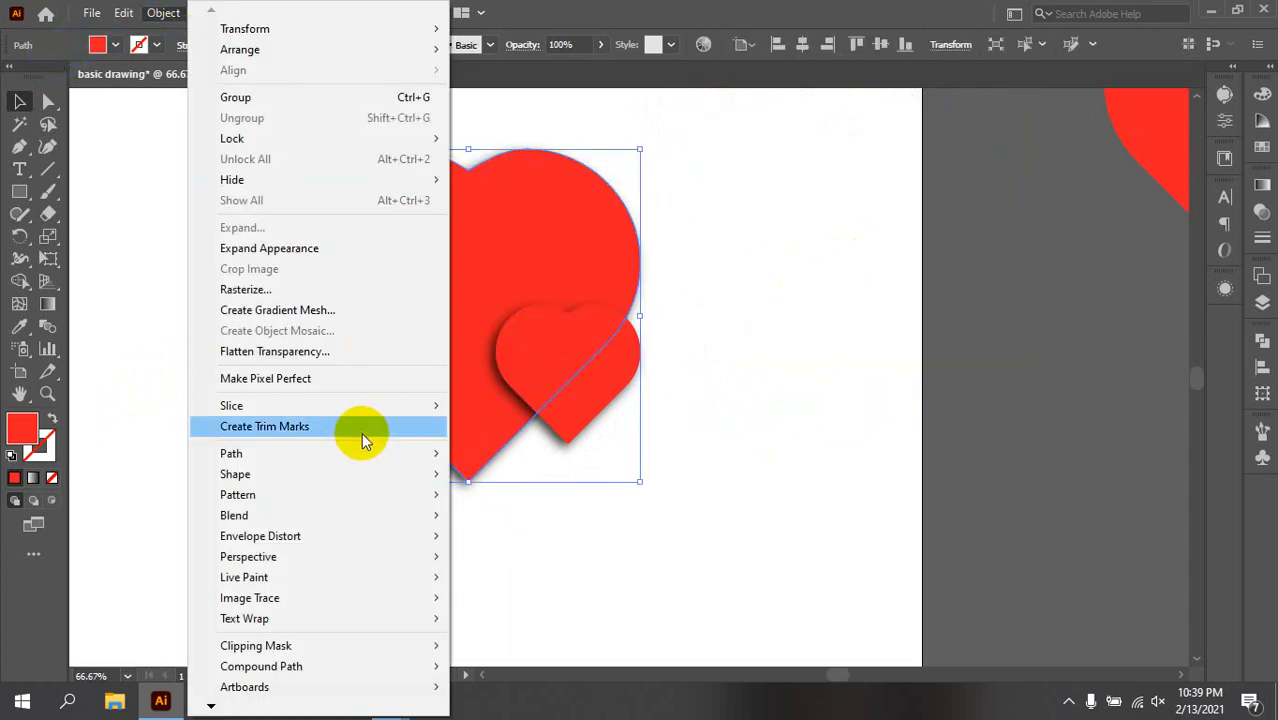
left_click(310, 248)
right_click(310, 249)
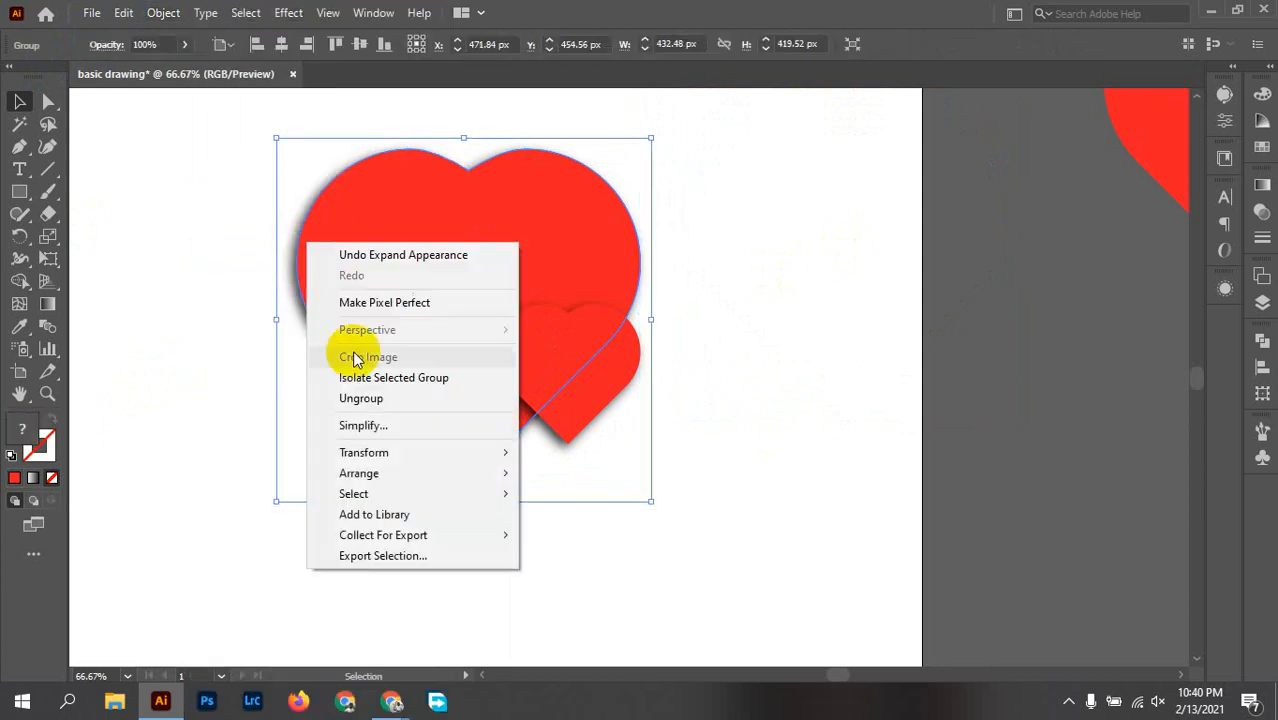
left_click(380, 400)
left_click_drag(290, 292, 831, 360)
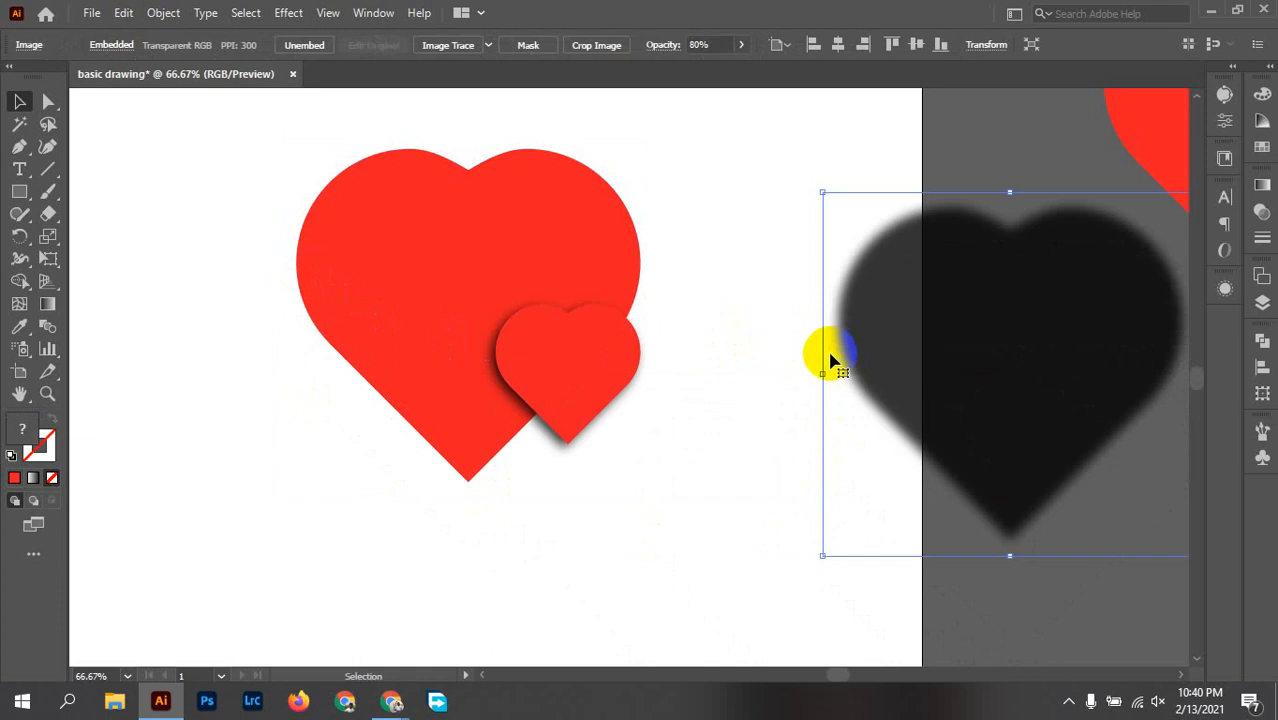
key("Delete")
Step: Apply a new drop shadow to the large heart with Multiply mode, 80% opacity, X and Y offsets of 5 px and 6 px blur
left_click(342, 257)
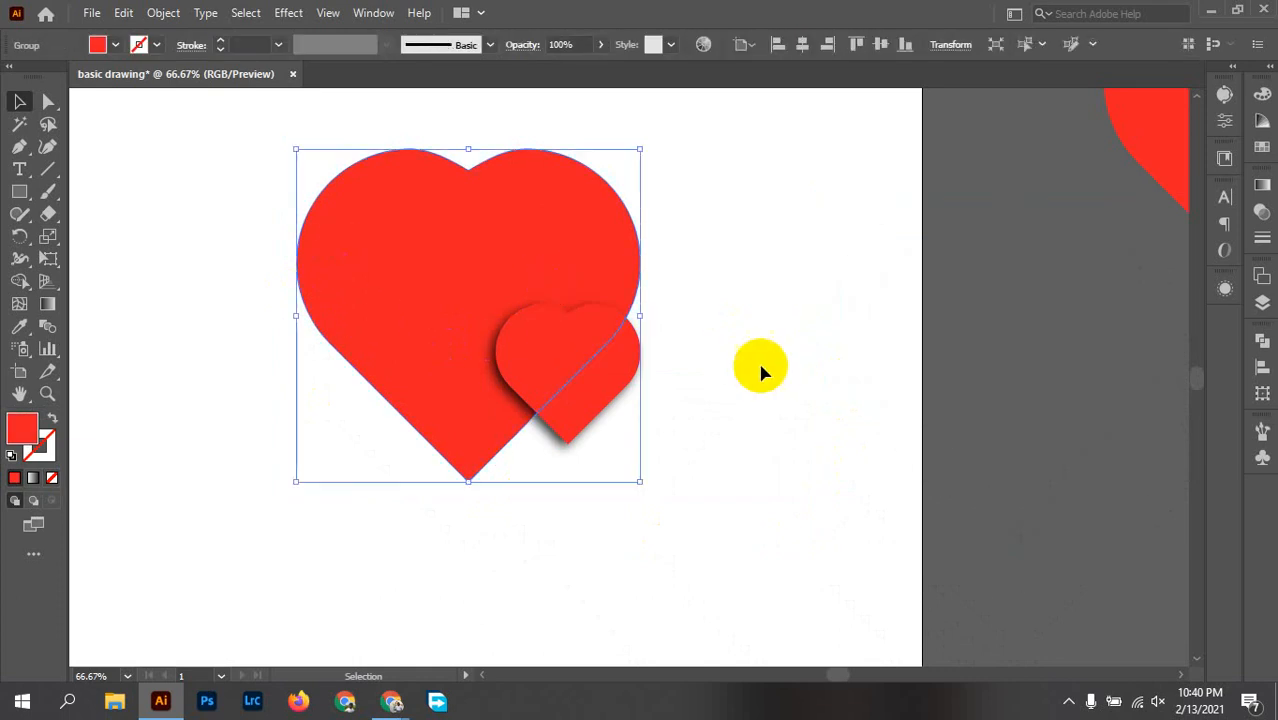
left_click(288, 12)
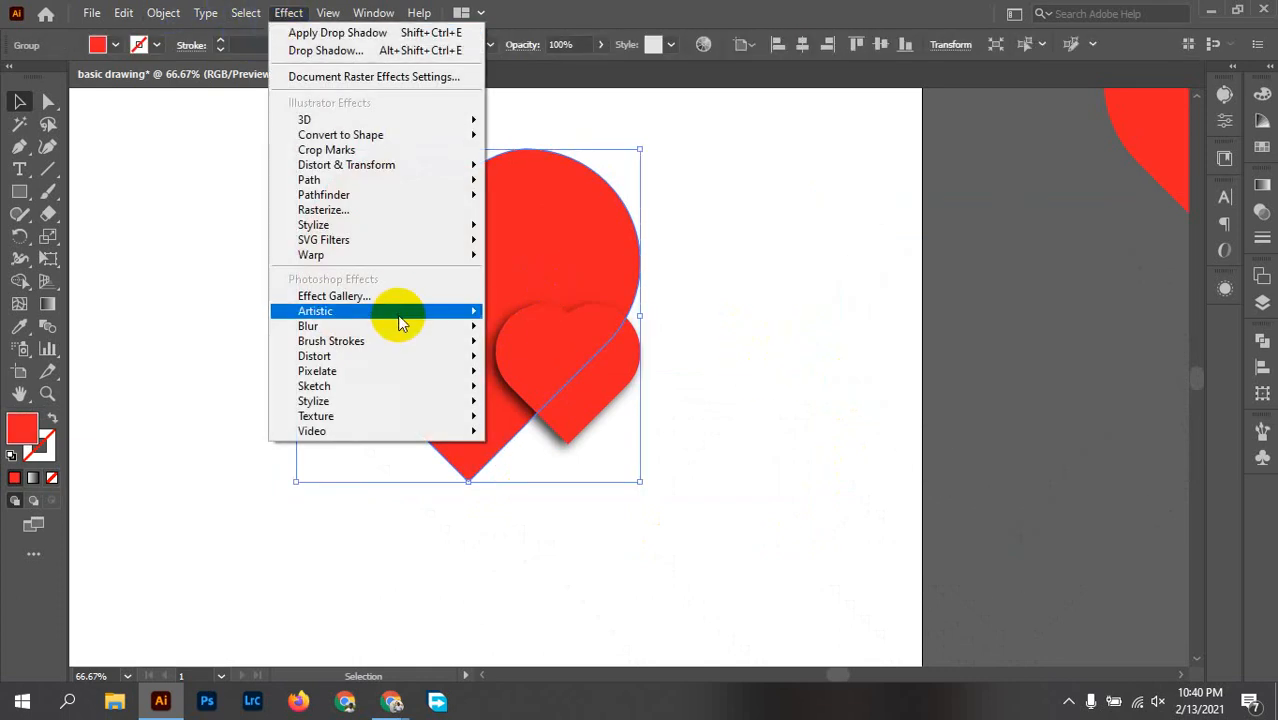
mouse_move(380, 222)
left_click(523, 223)
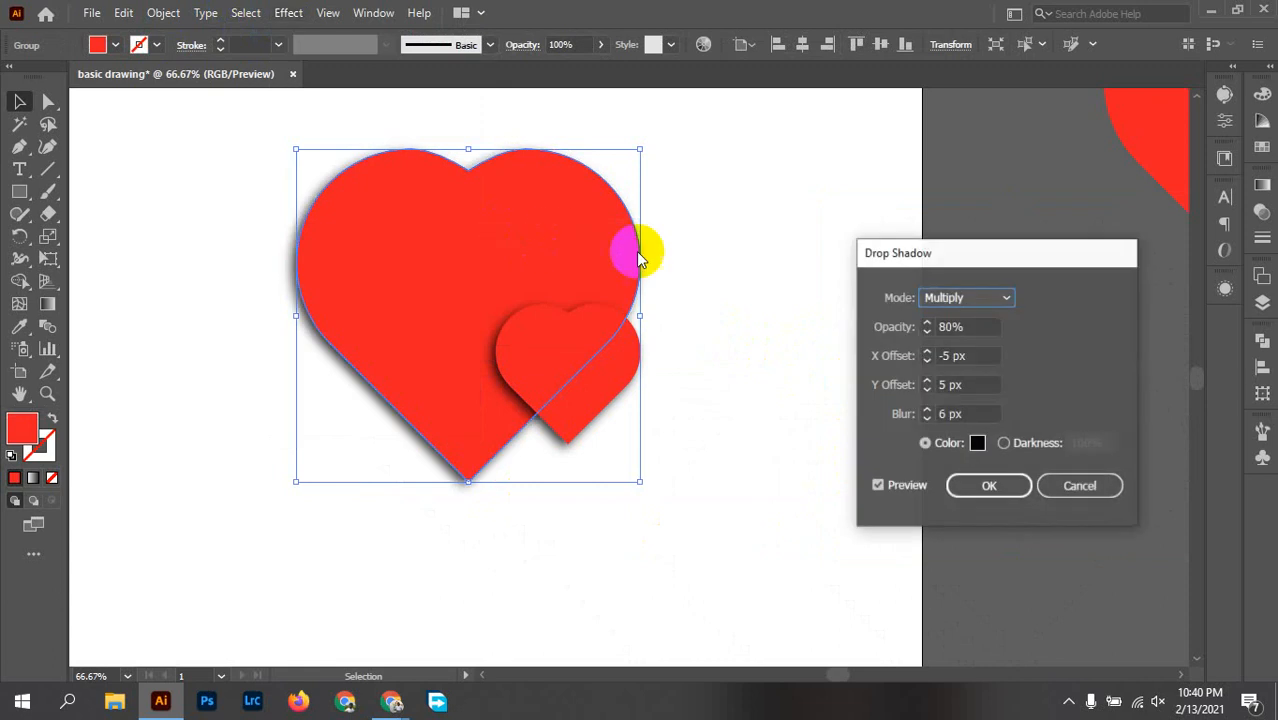
left_click(918, 362)
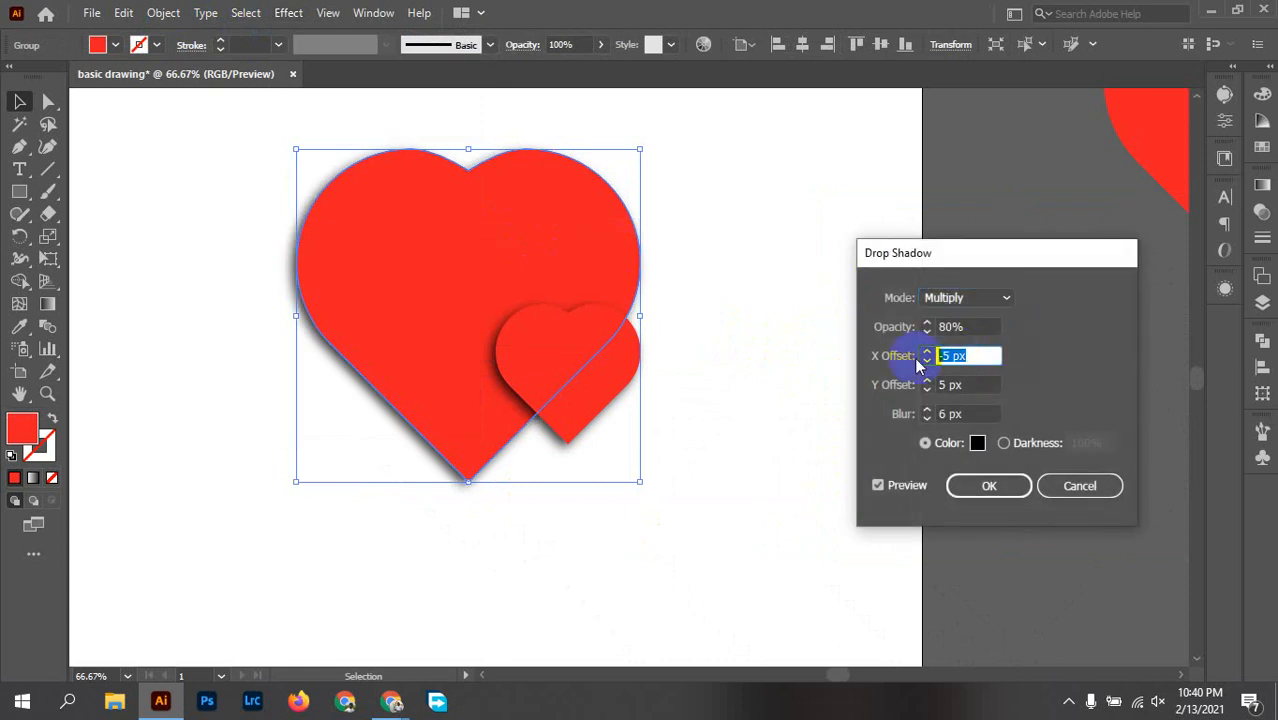
type("5")
left_click(914, 487)
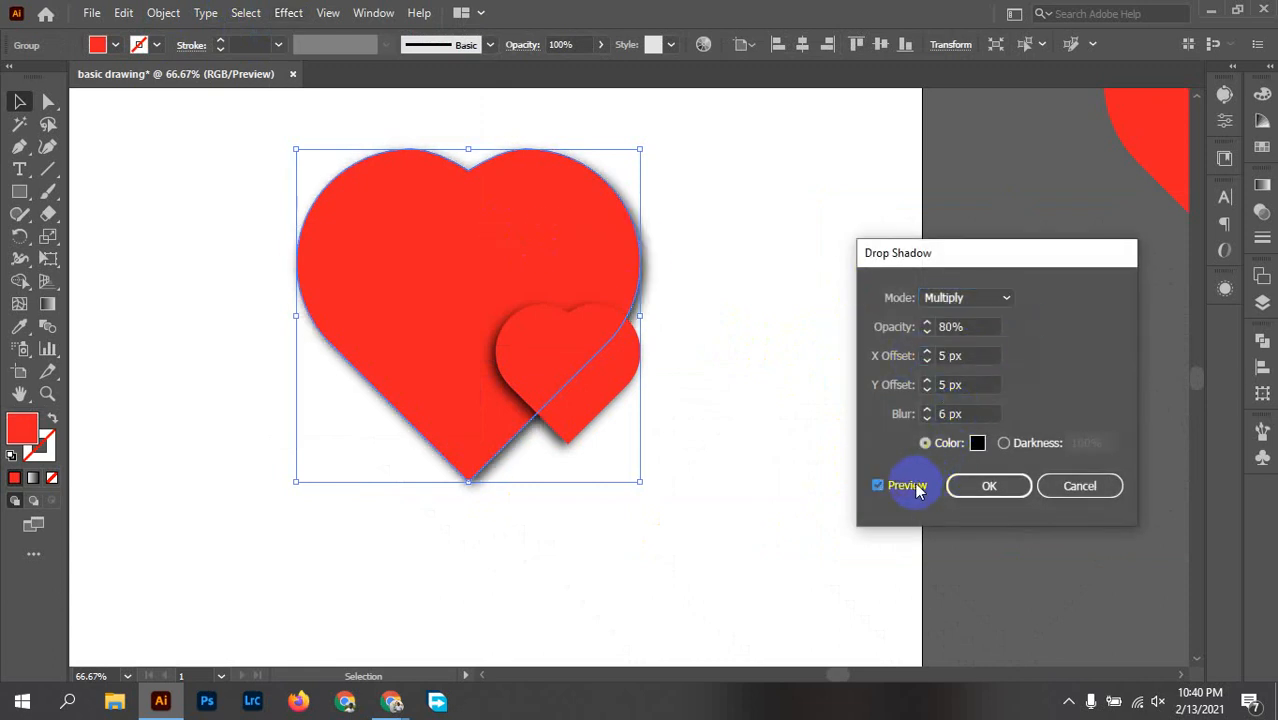
left_click(1000, 488)
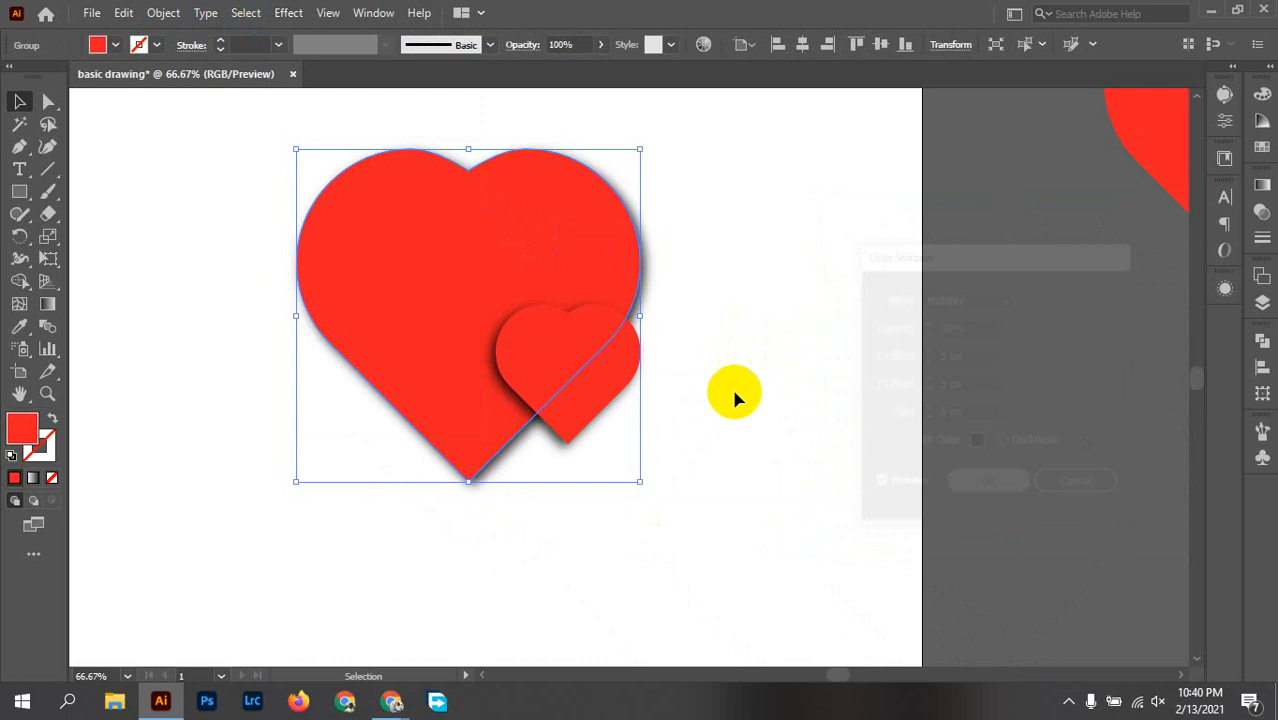
left_click(752, 312)
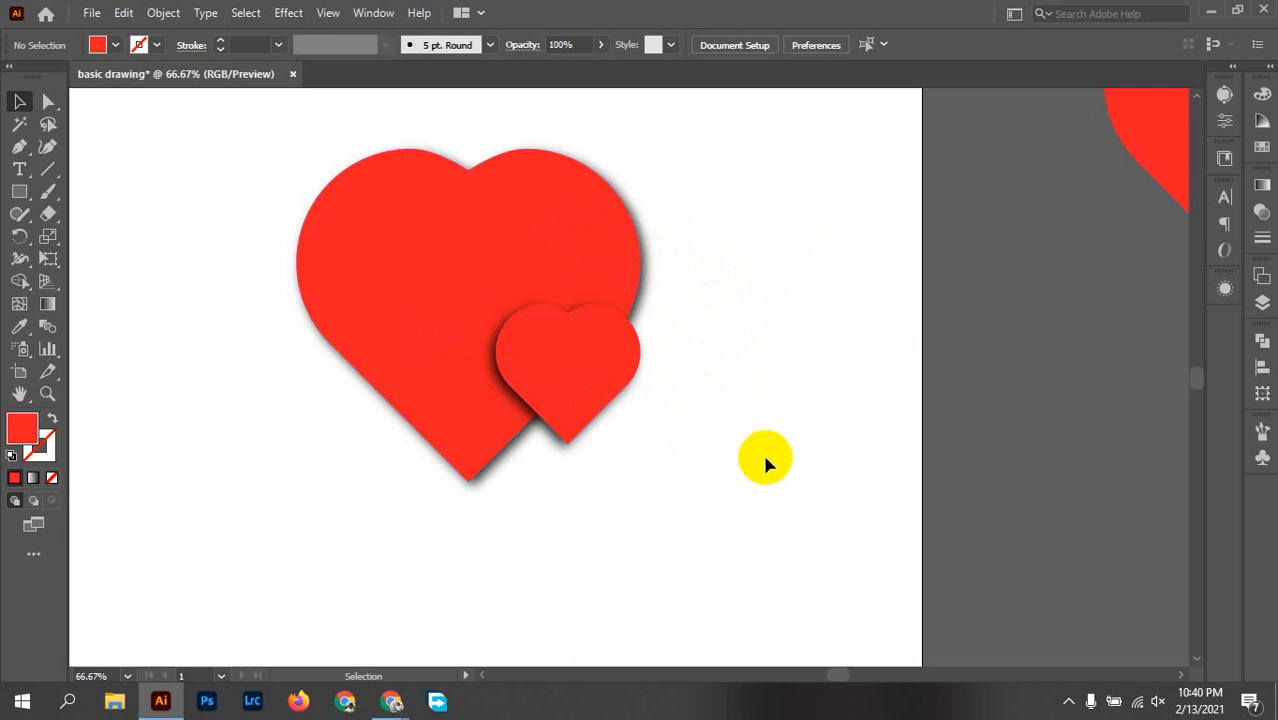
Step: Move the large and small shadowed hearts together off the artboard to the empty area on its left
left_click_drag(762, 451, 177, 143)
left_click(741, 291)
scroll(712, 348, "down", 2)
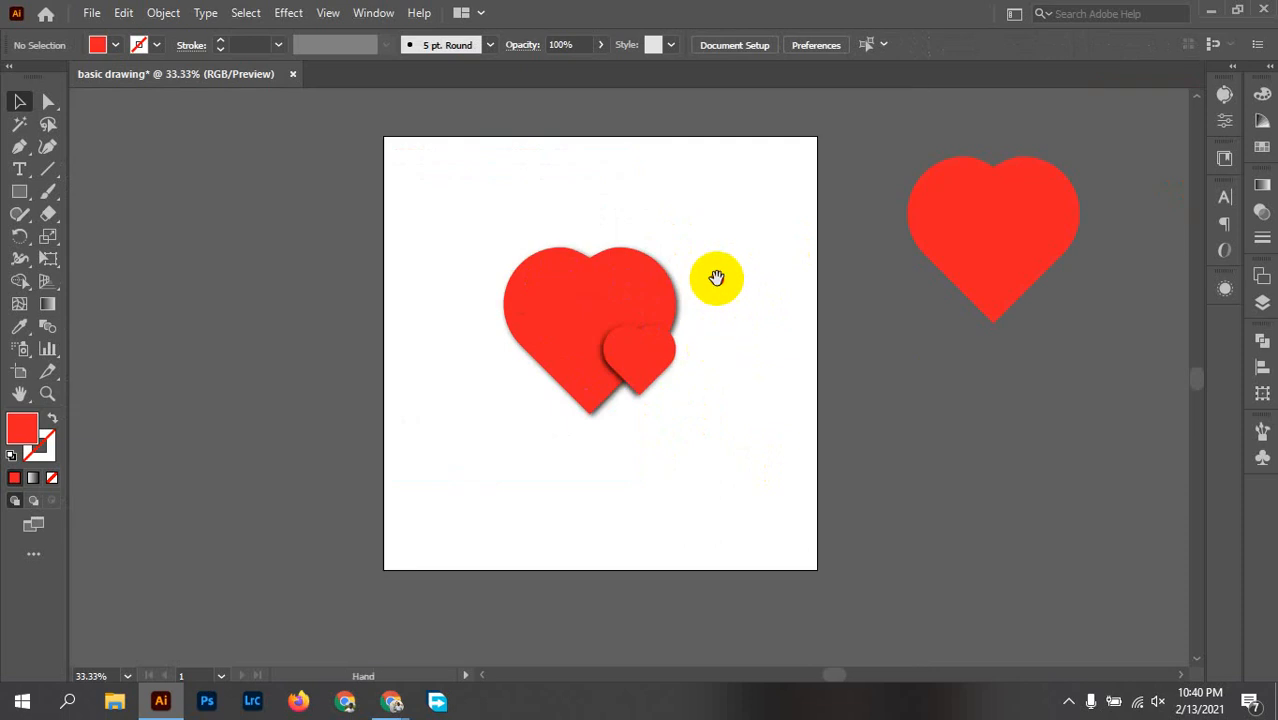
left_click_drag(716, 277, 749, 347)
left_click_drag(735, 483, 342, 174)
left_click_drag(676, 336, 228, 166)
left_click(432, 188)
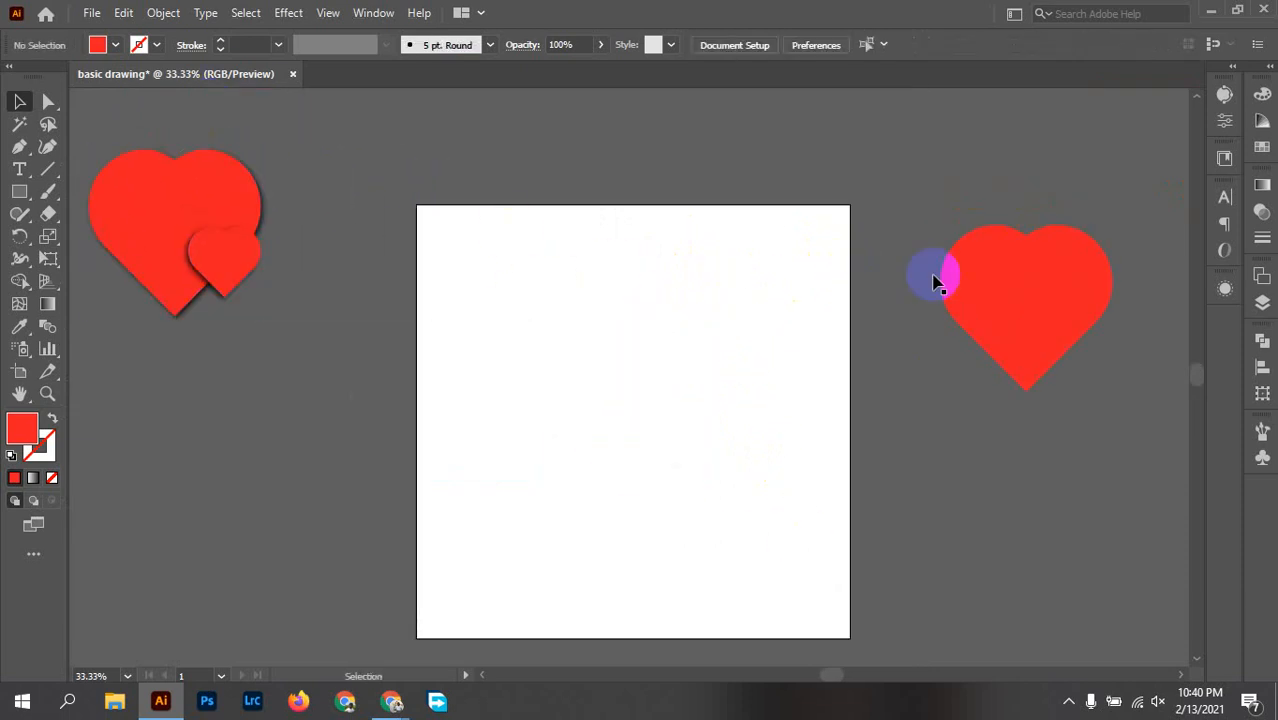
Step: Place a copy of the plain red heart on the artboard and swap its fill and stroke for a red outline
left_click_drag(1005, 277, 623, 380)
scroll(677, 418, "up", 1)
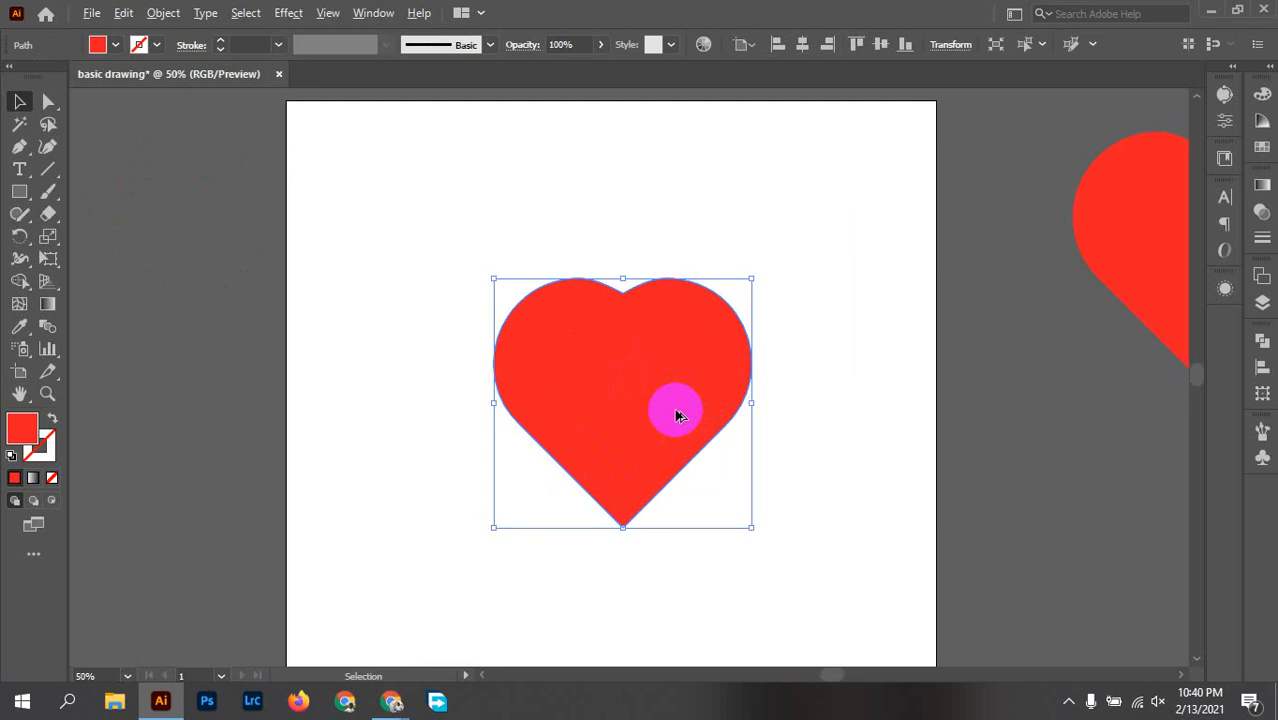
scroll(673, 411, "up", 1)
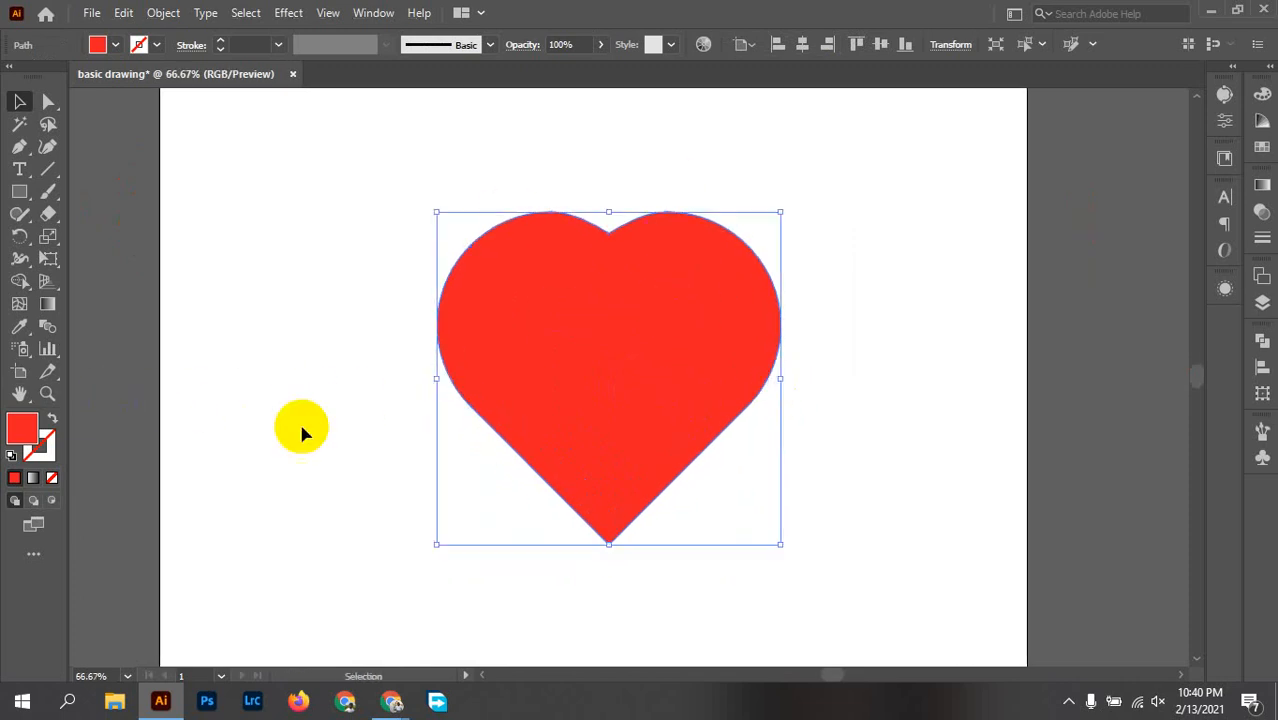
left_click(52, 422)
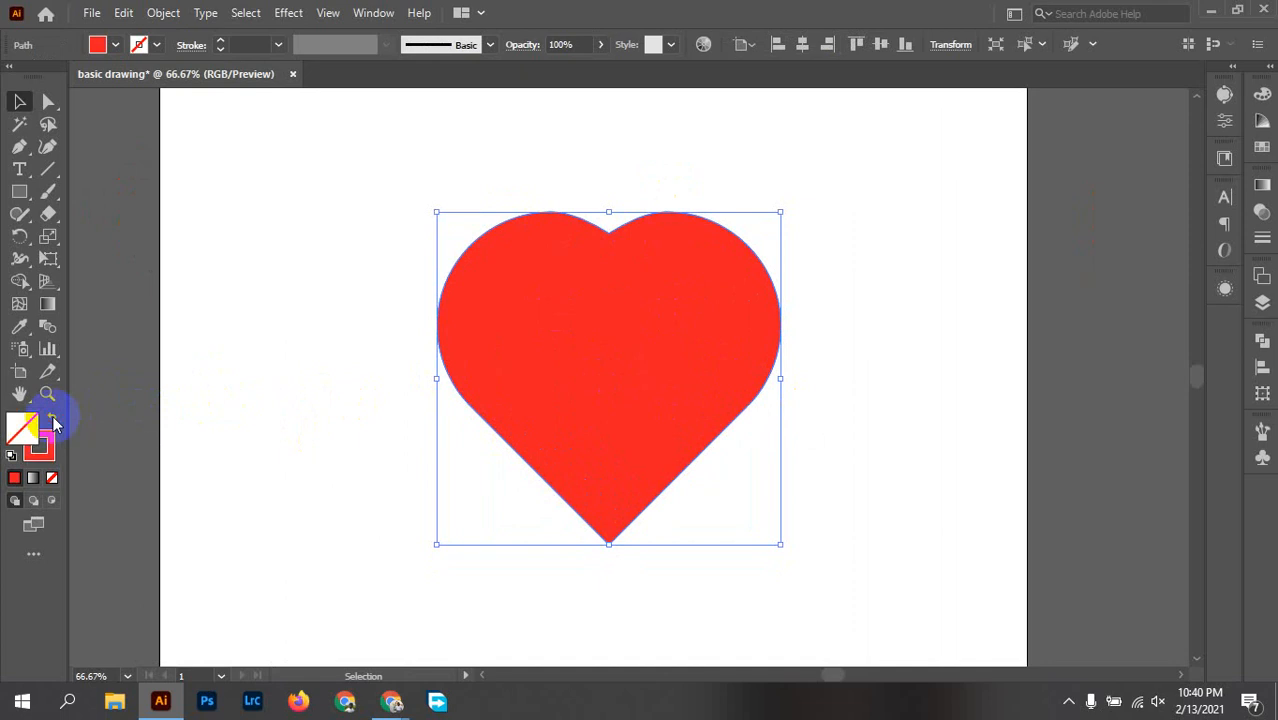
left_click(542, 296)
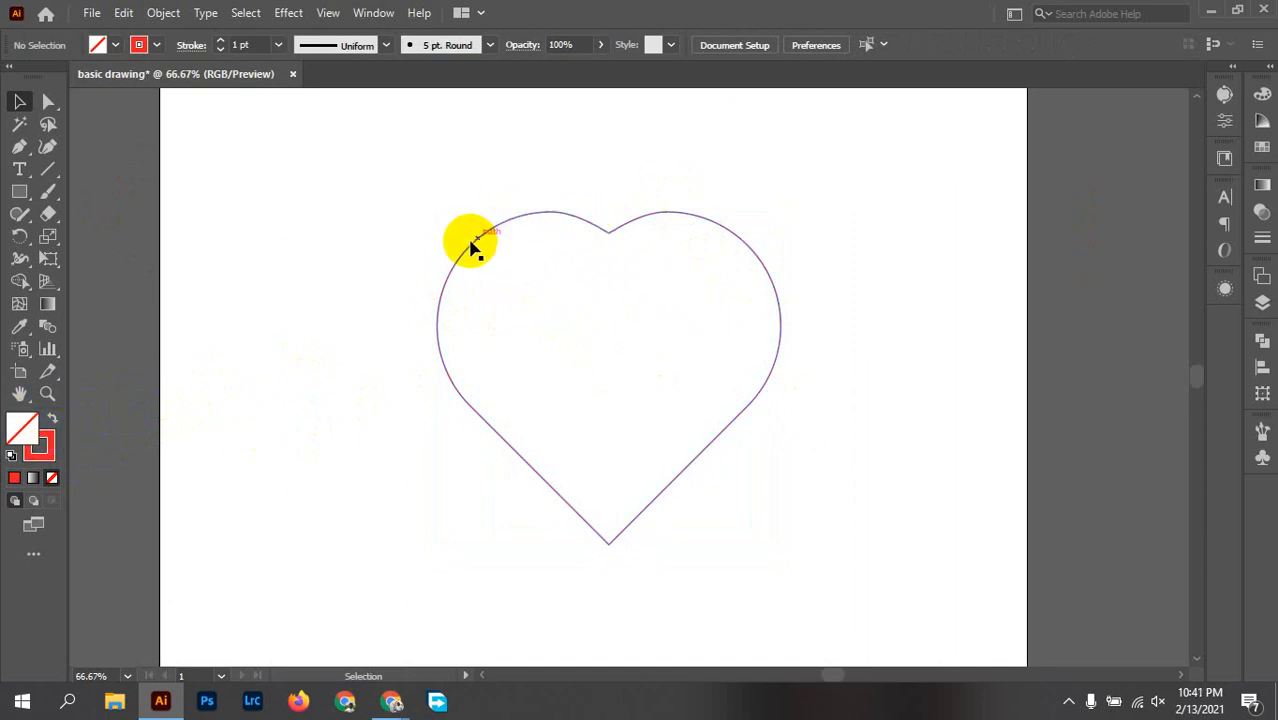
Step: Set the heart outline's stroke weight to 10 pt
left_click(436, 50)
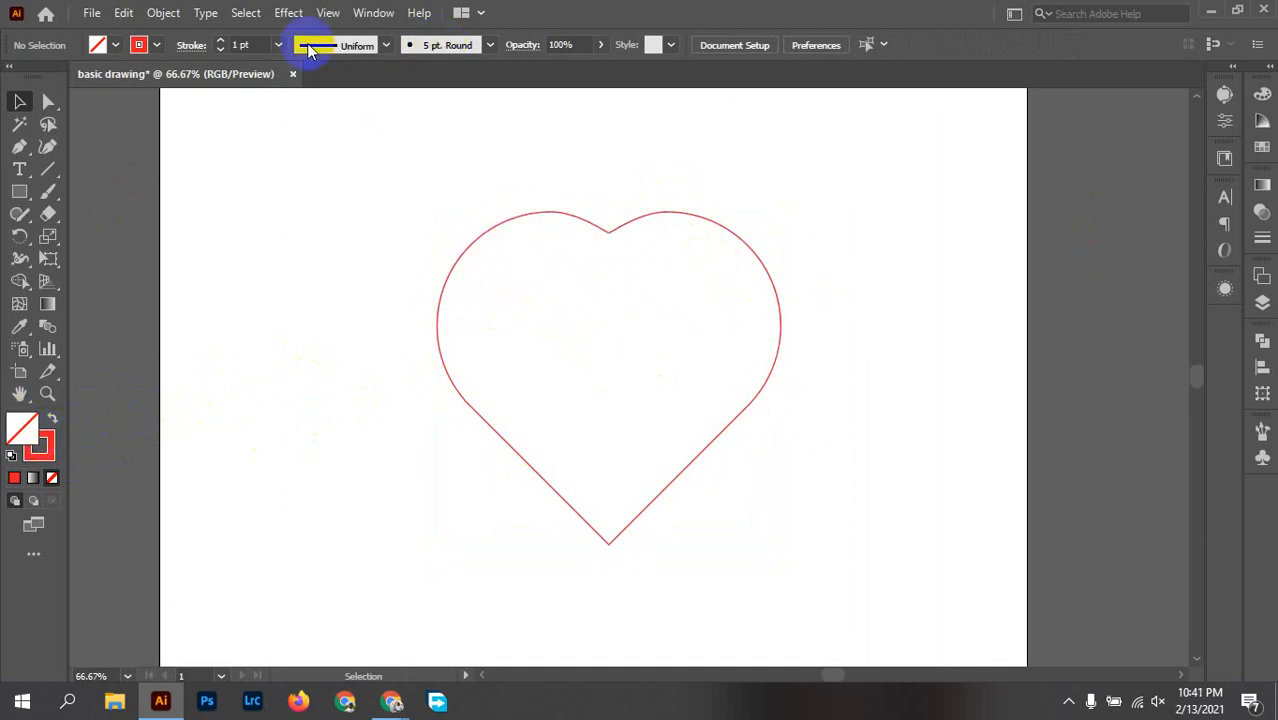
left_click(278, 47)
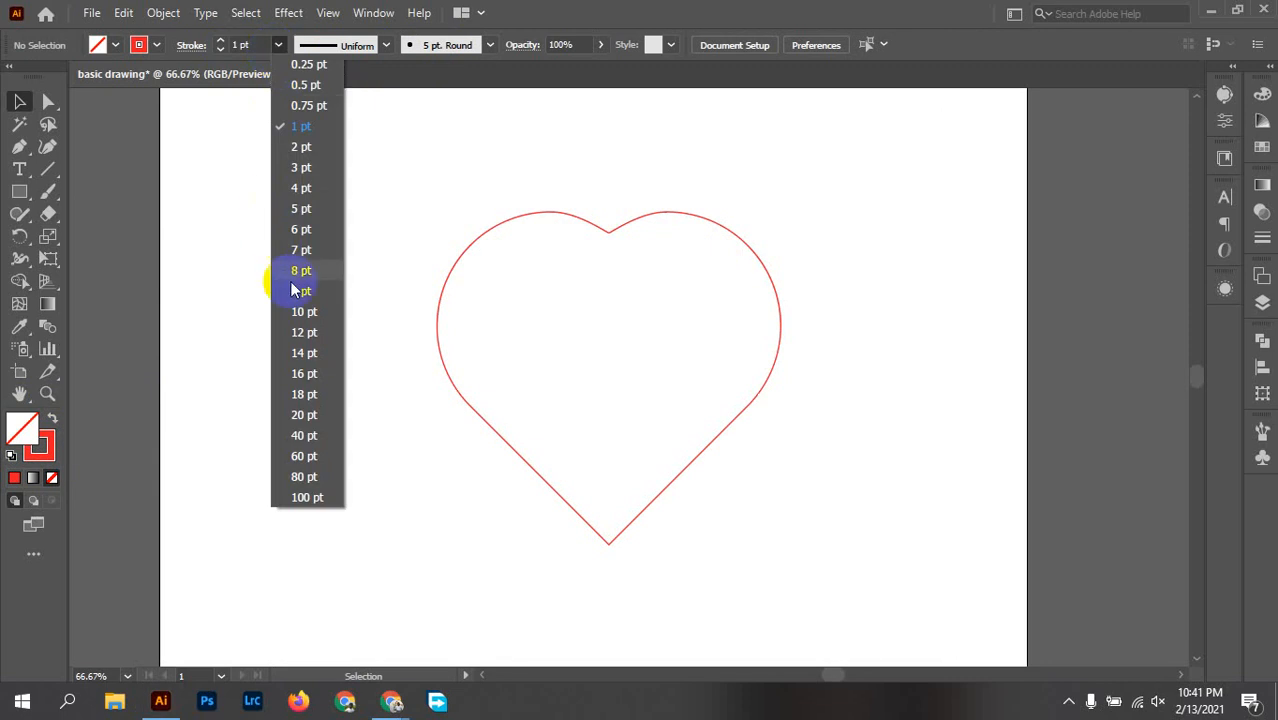
left_click(301, 311)
left_click_drag(471, 148, 785, 365)
left_click(278, 46)
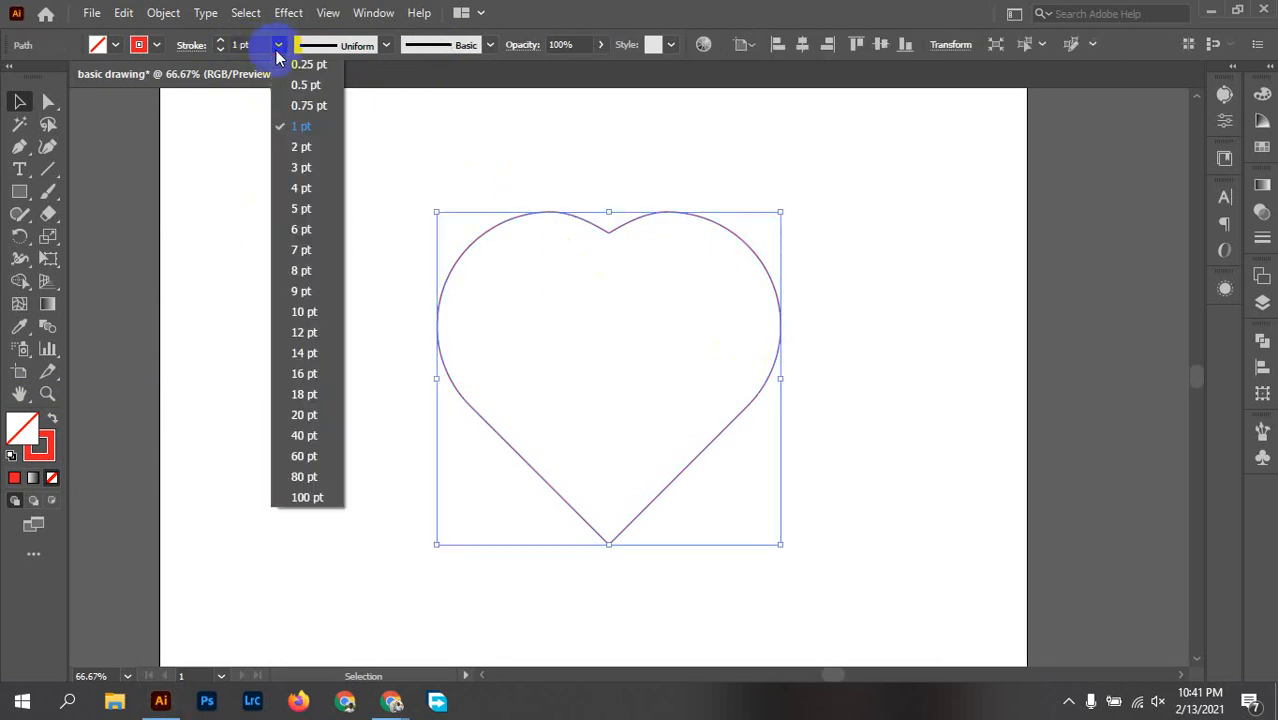
left_click(304, 311)
left_click(950, 274)
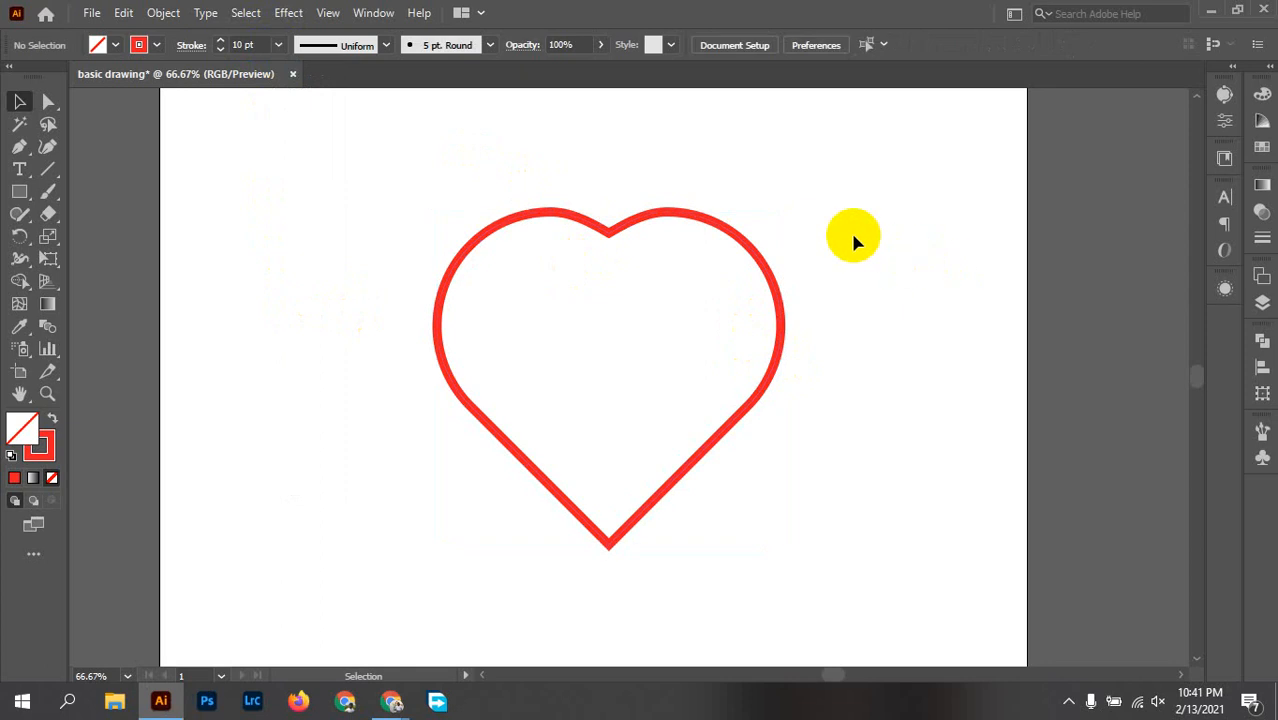
Step: Set the heart outline's stroke weight to 5 pt
left_click(748, 226)
left_click(279, 54)
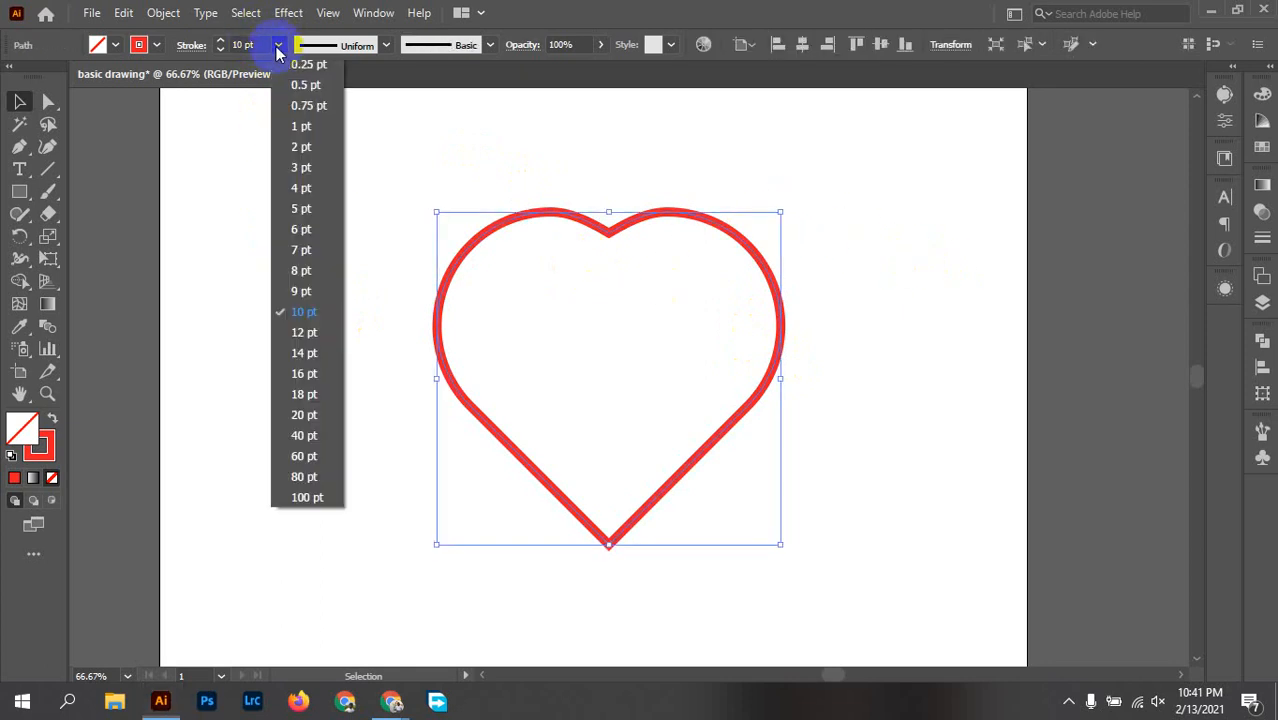
left_click(308, 205)
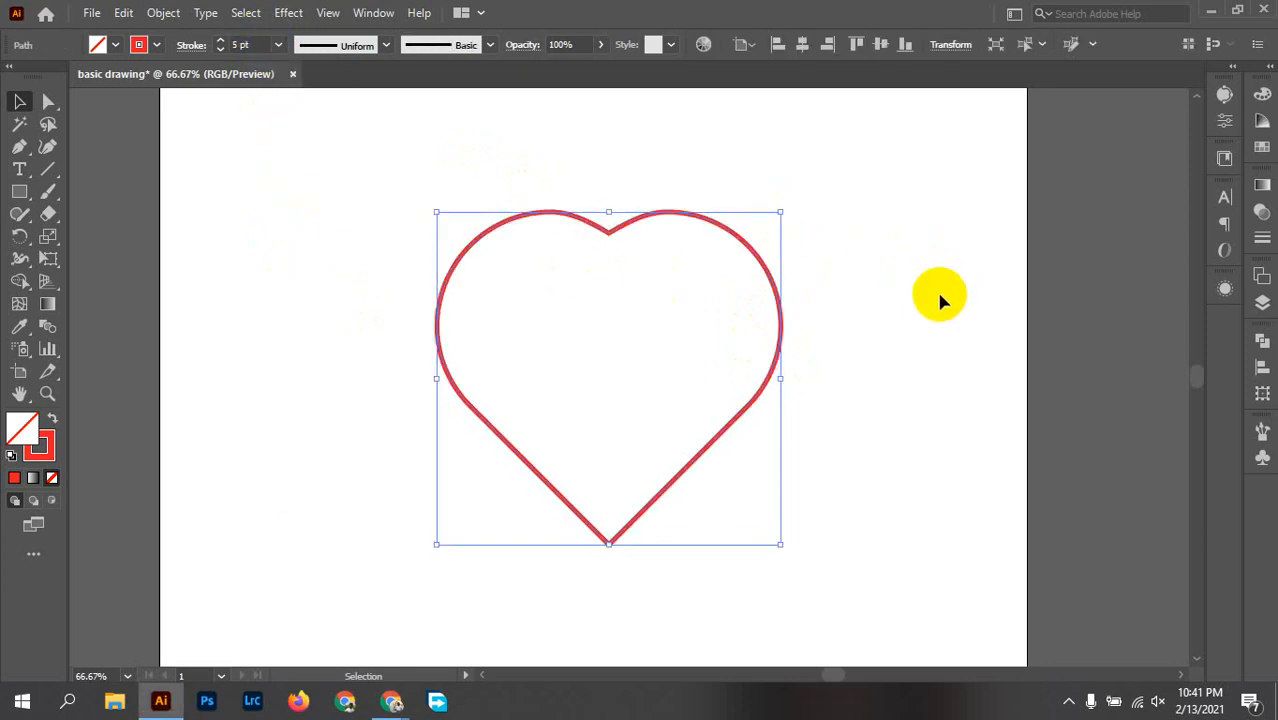
left_click(890, 290)
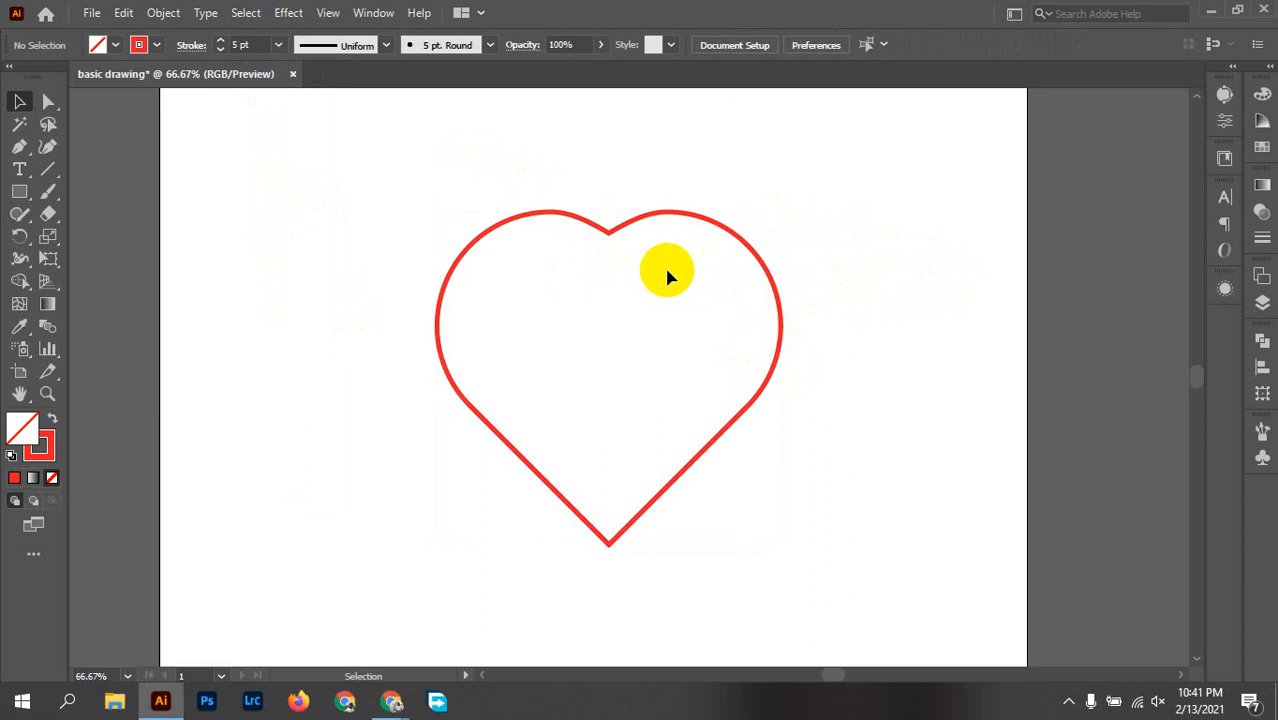
Step: Copy the heart outline, paste it in place, and scale the copy down about its centre inside the original
left_click(756, 261)
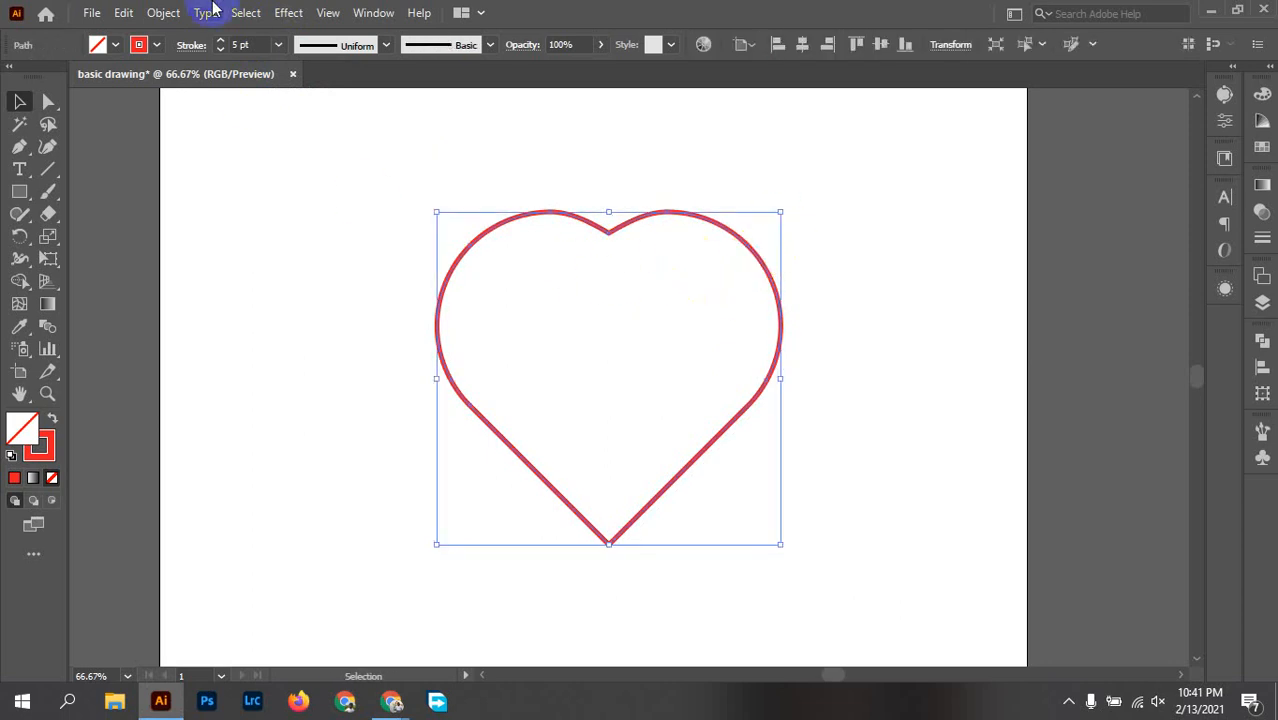
left_click(123, 12)
left_click(165, 109)
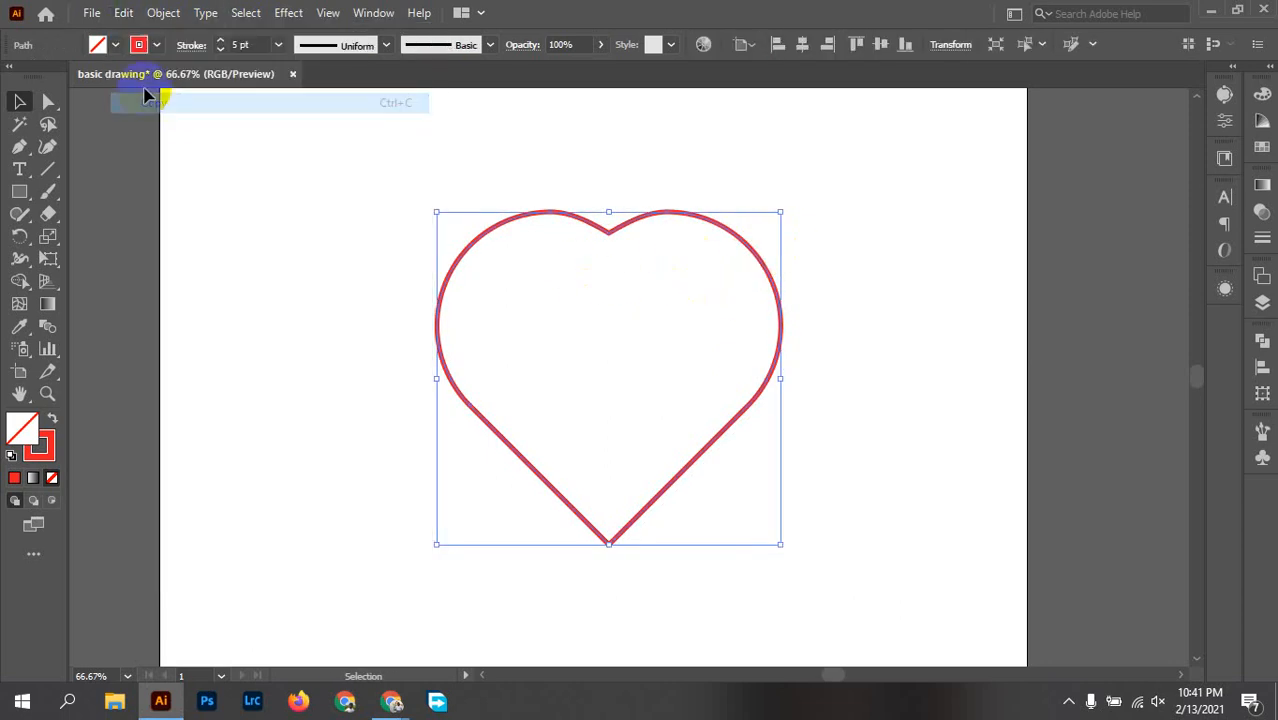
left_click(123, 12)
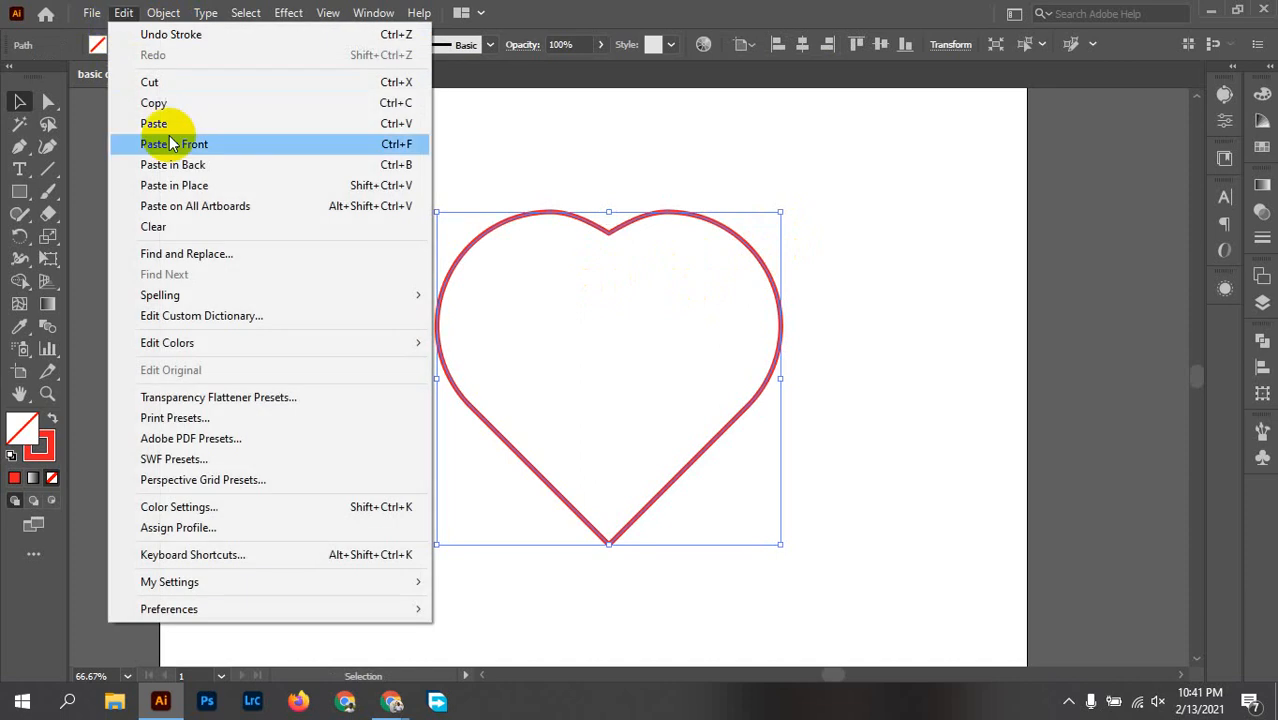
left_click(196, 187)
left_click_drag(781, 214, 677, 229)
left_click(732, 266)
left_click_drag(690, 148, 520, 372)
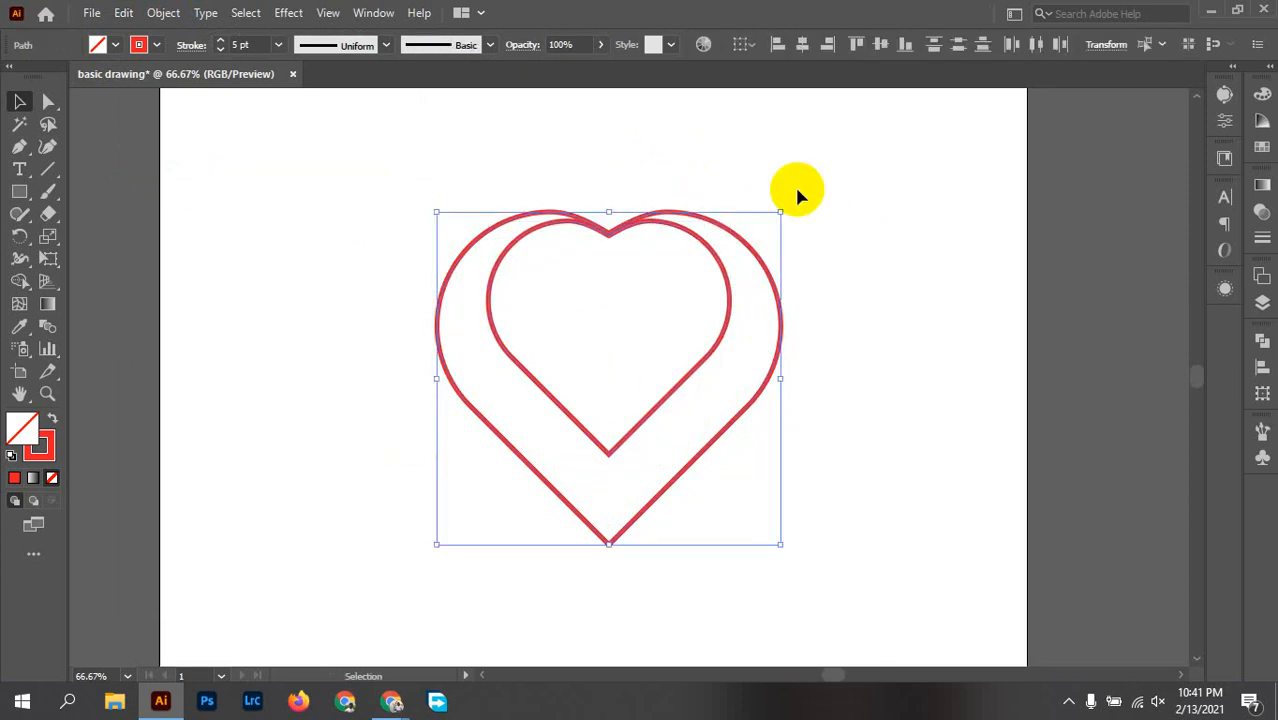
left_click(910, 261)
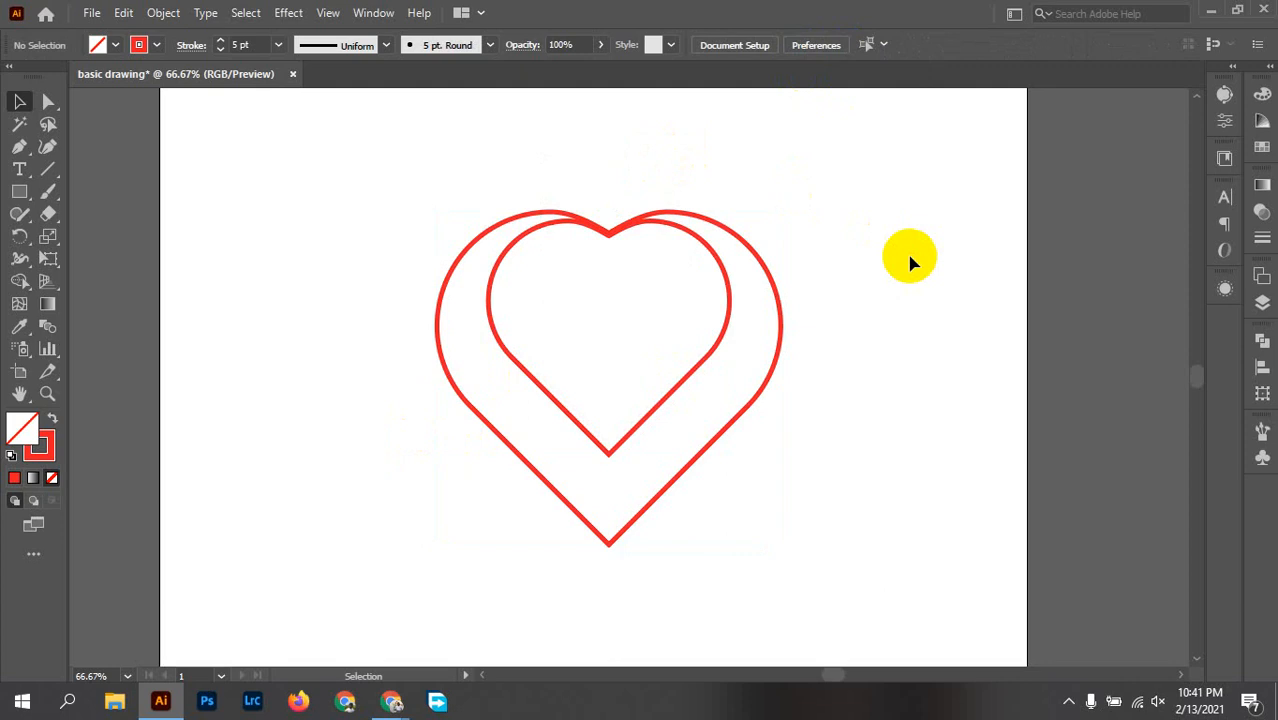
Step: Shrink the inner heart outline a little more about its centre and shift it slightly upward
left_click(706, 359)
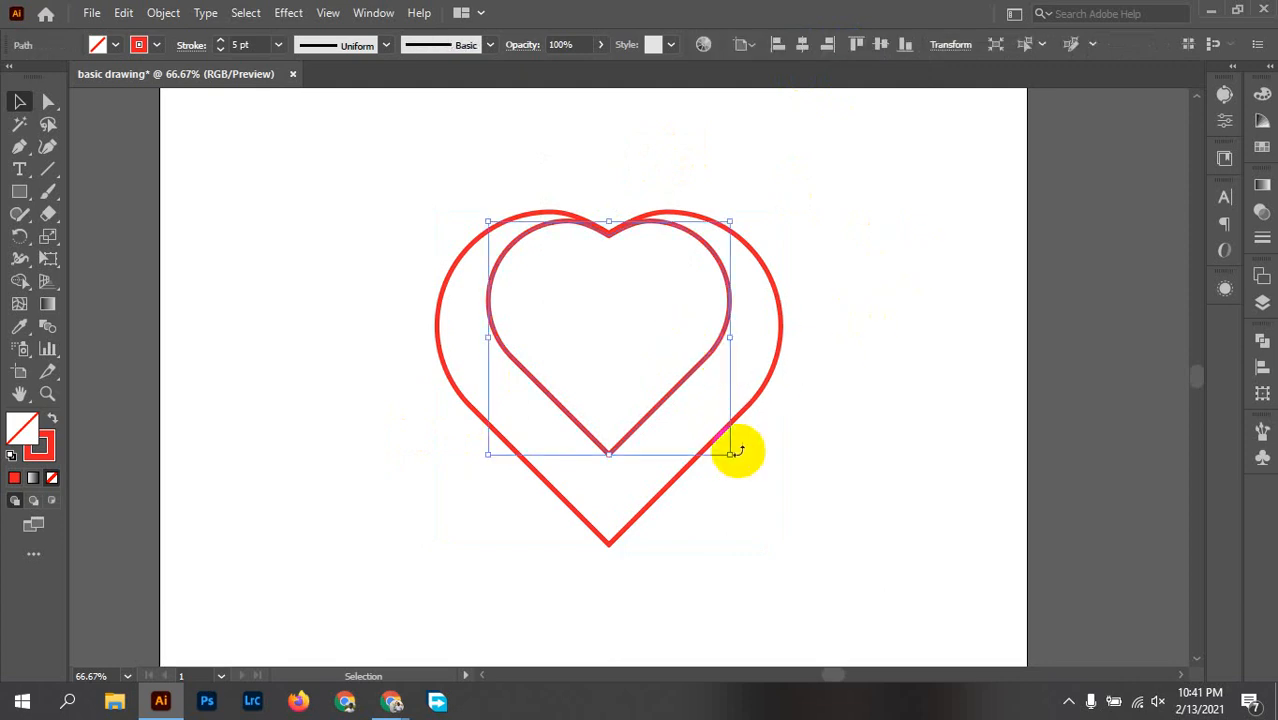
left_click_drag(731, 455, 712, 435)
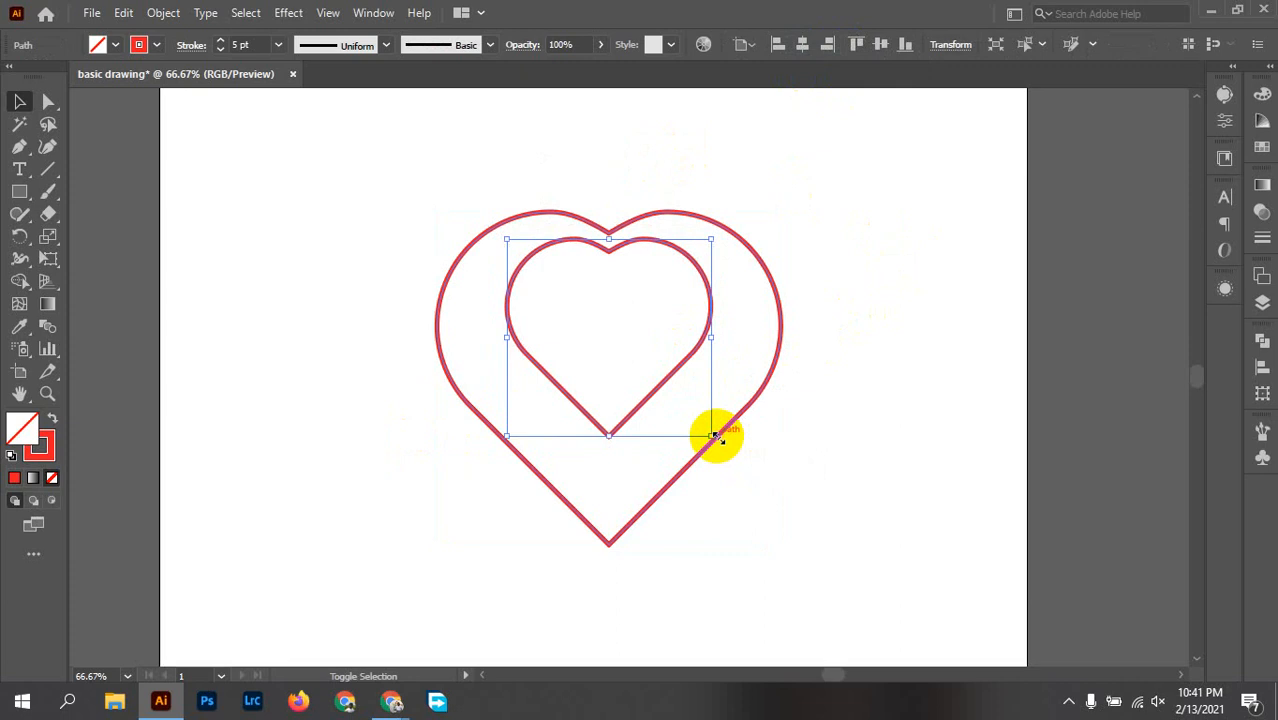
left_click_drag(681, 251, 681, 246)
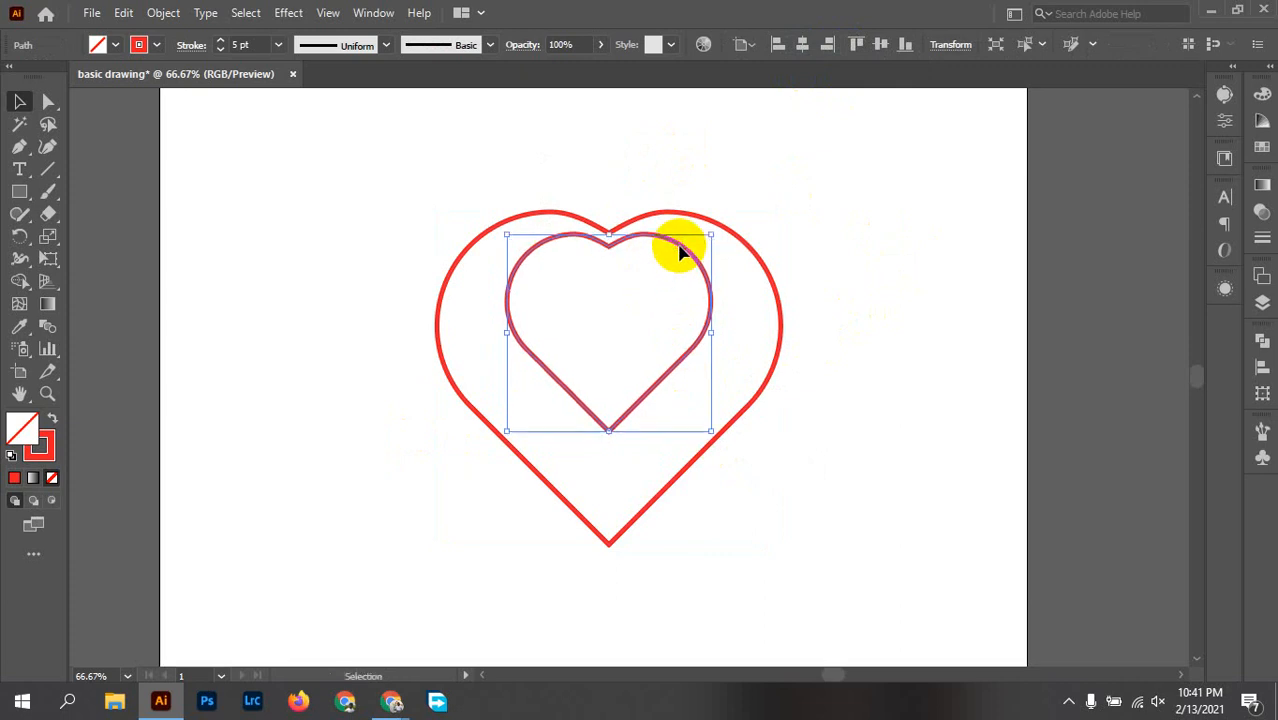
Step: Align the top edges of the inner and outer heart outlines
left_click_drag(635, 287, 784, 126)
left_click(857, 46)
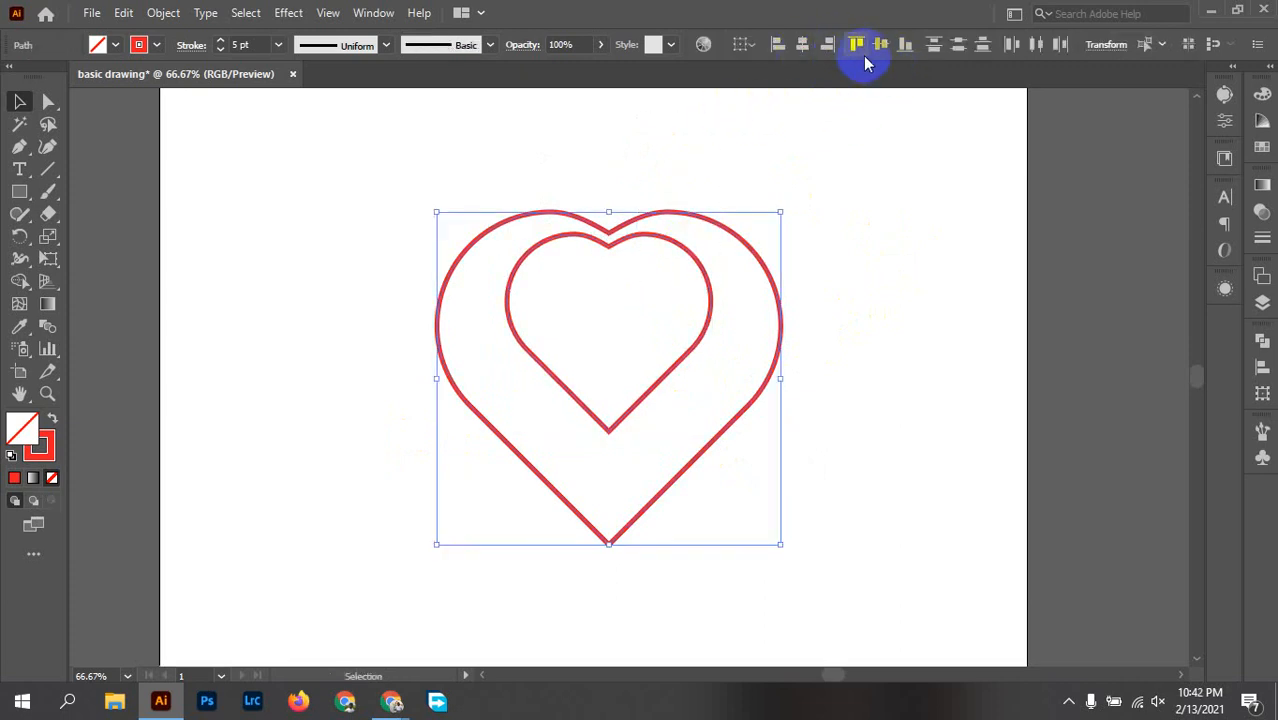
left_click(857, 45)
left_click(790, 227)
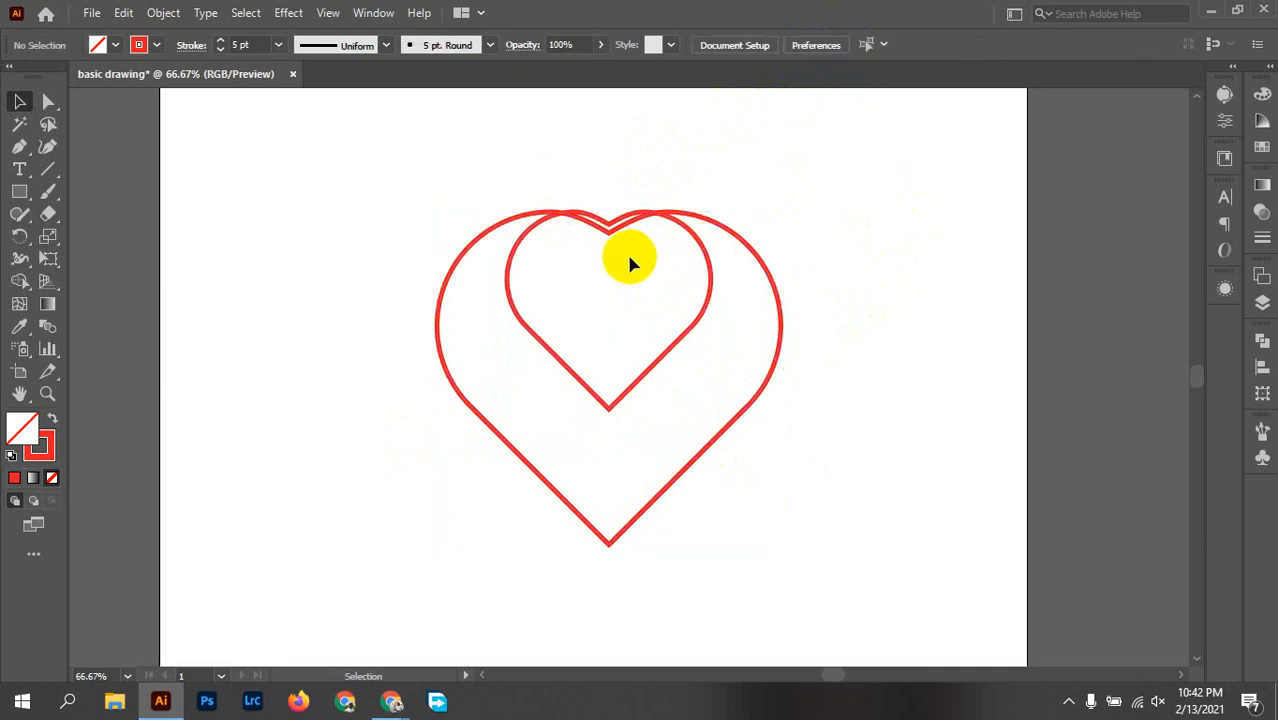
Step: Move the inner heart straight down until its top notch meets the outer heart's notch
scroll(630, 262, "up", 3)
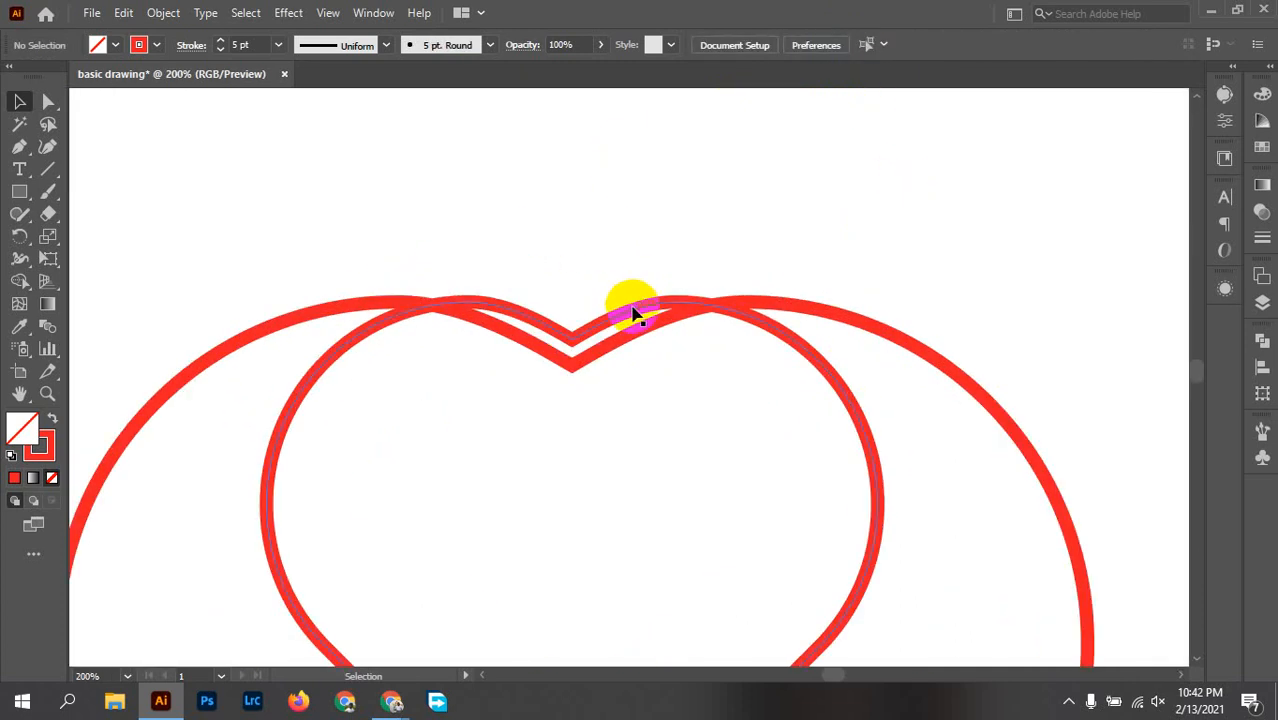
left_click_drag(632, 313, 634, 352)
scroll(670, 430, "down", 2)
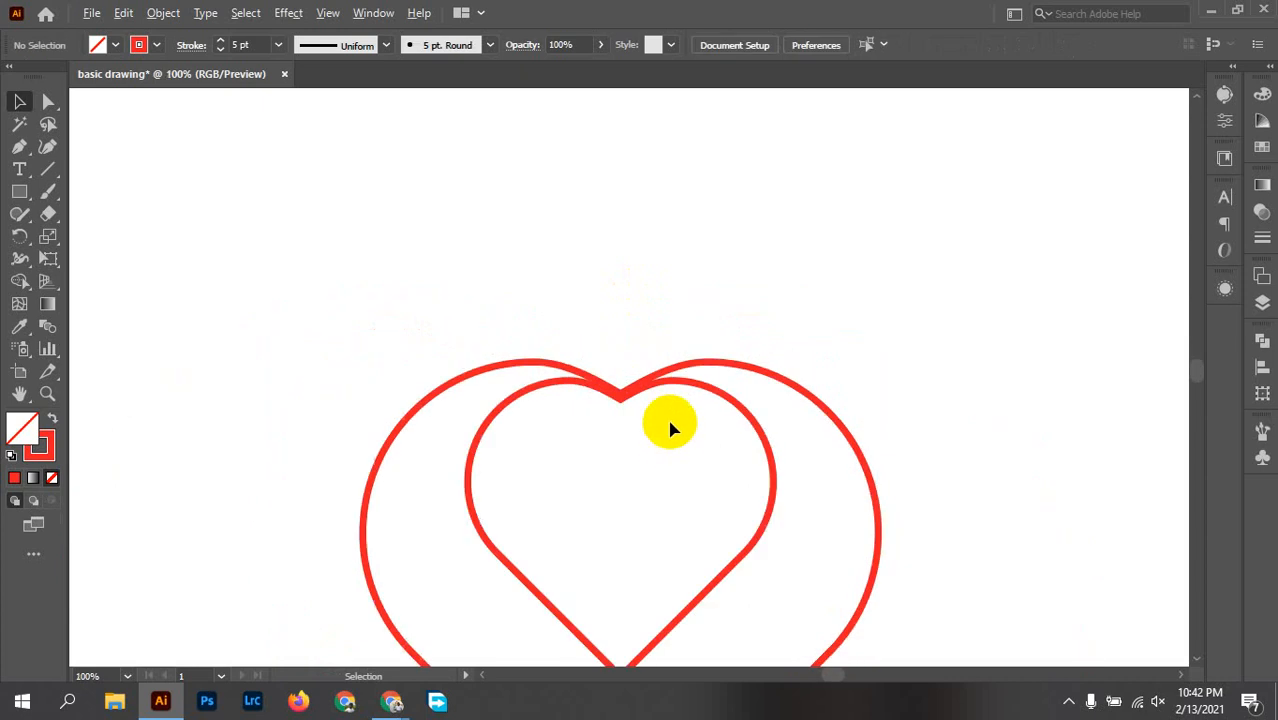
Step: Draw a circle about 15 px wide between the outlines of the left lobe and give it a red fill without stroke
left_click_drag(670, 422, 705, 316)
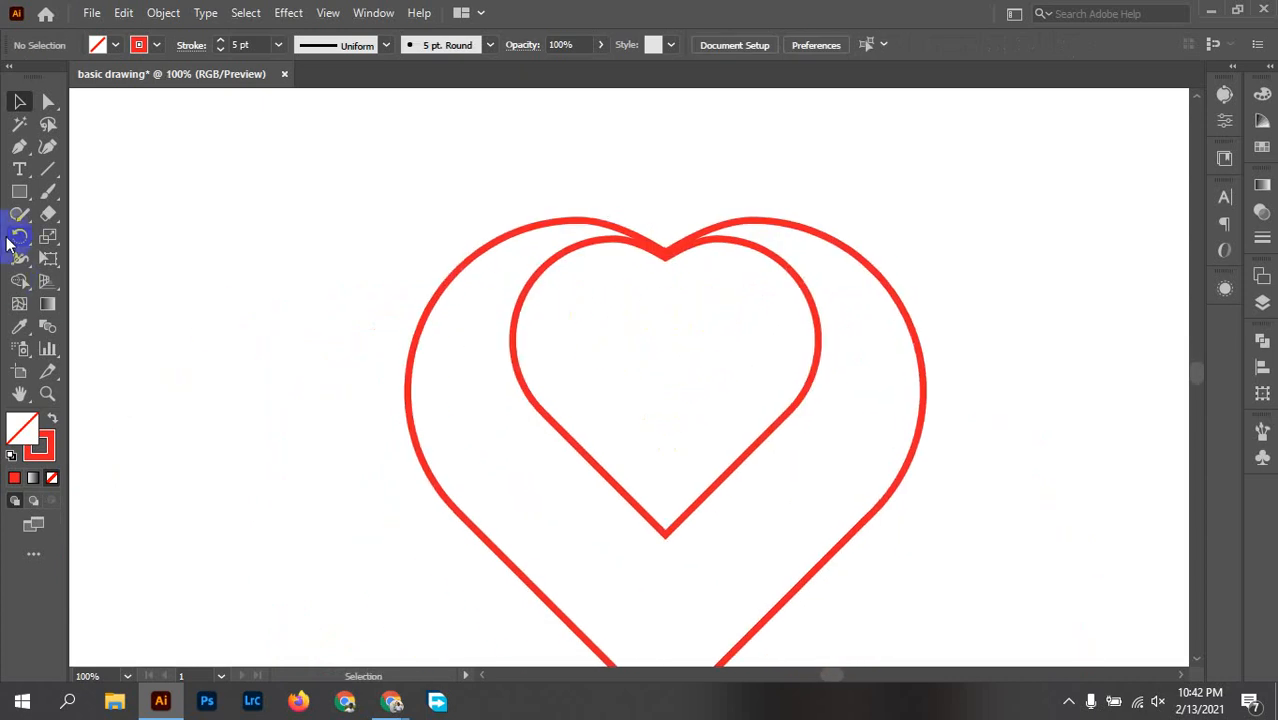
key("l")
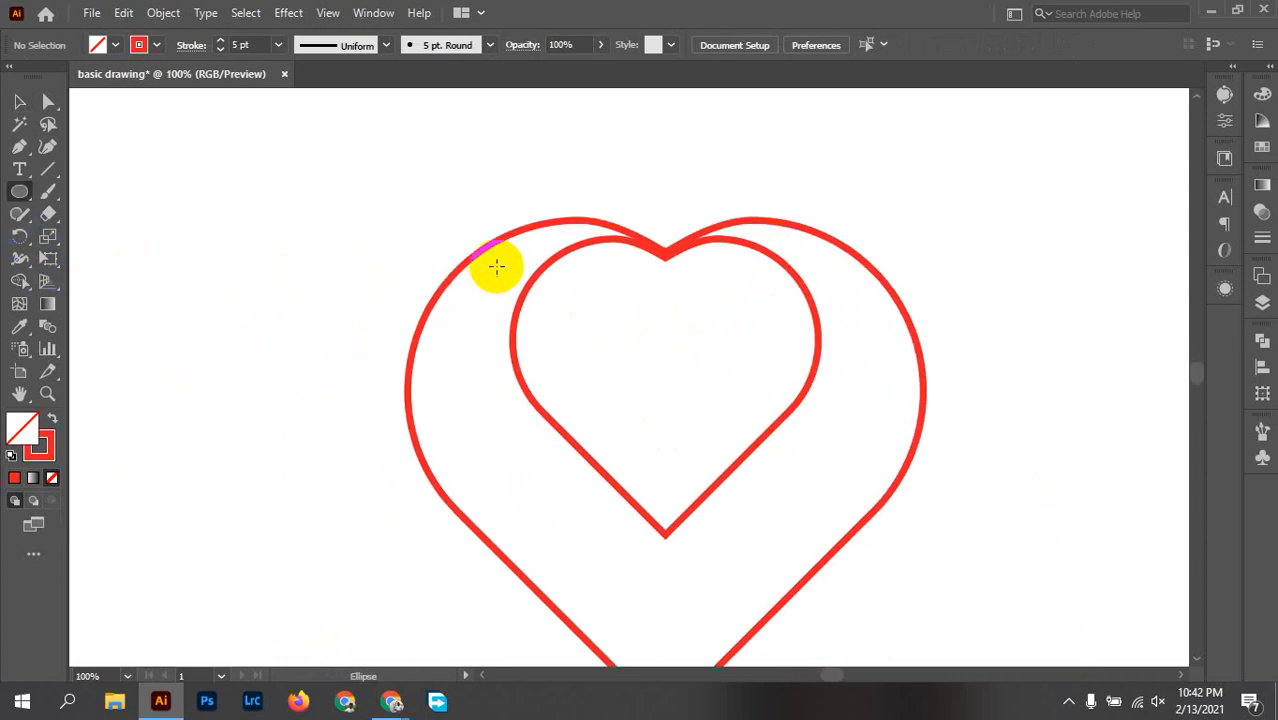
left_click_drag(503, 263, 502, 260)
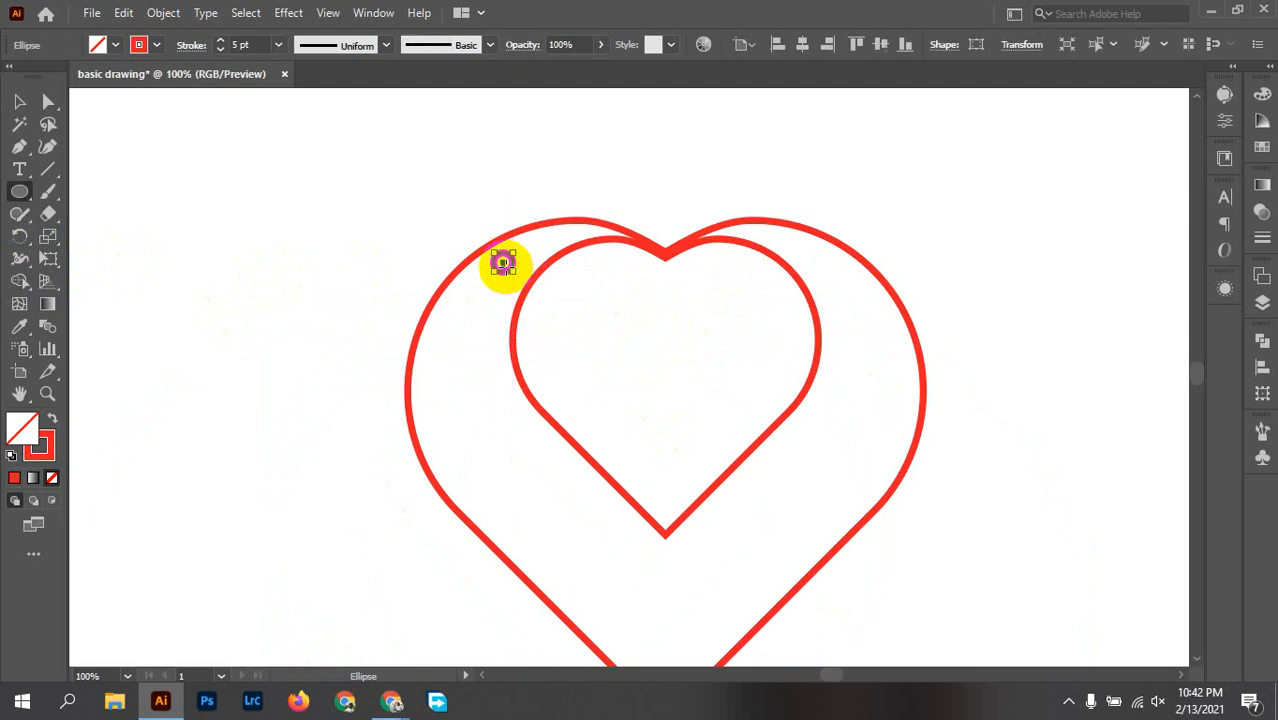
scroll(502, 260, "up", 2)
left_click(52, 422)
key("v")
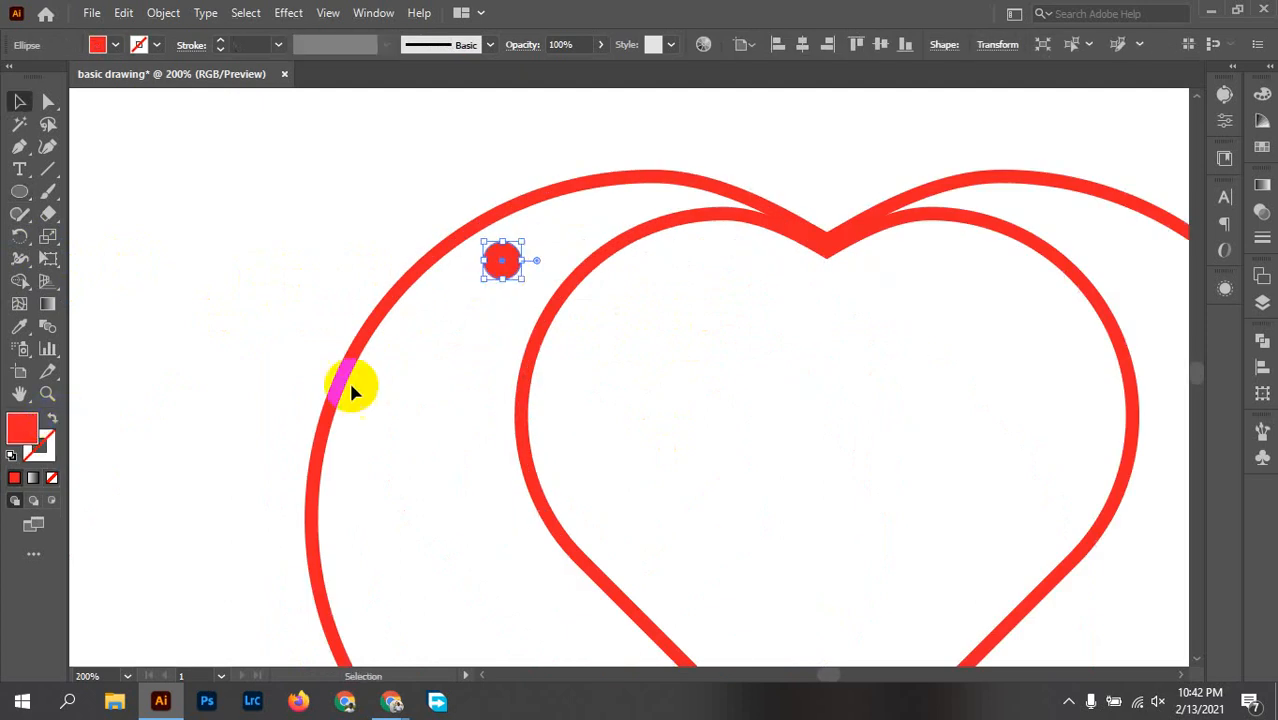
Step: Move the small circle closer to the notch between the left lobe's outlines and copy it to the right lobe
left_click(566, 232)
scroll(566, 232, "up", 1)
left_click_drag(567, 232, 497, 328)
left_click_drag(373, 389, 500, 316)
scroll(747, 456, "down", 2)
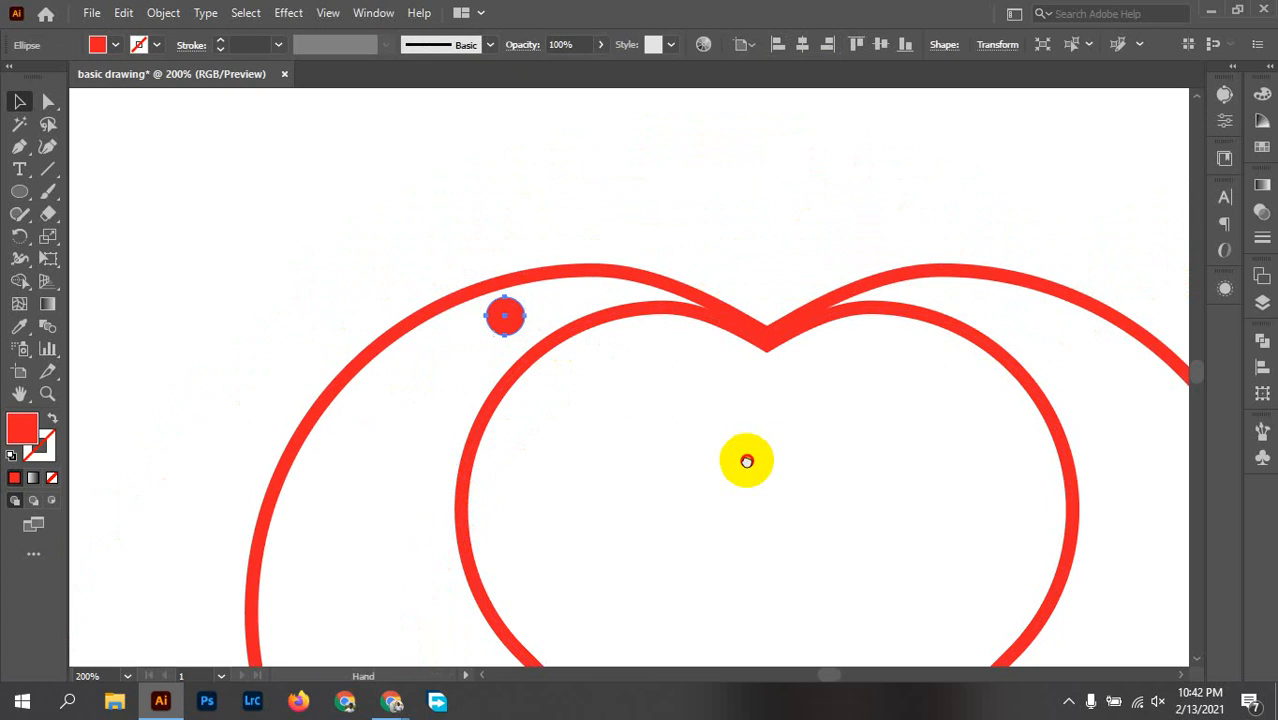
left_click(240, 340)
left_click_drag(240, 340, 741, 332)
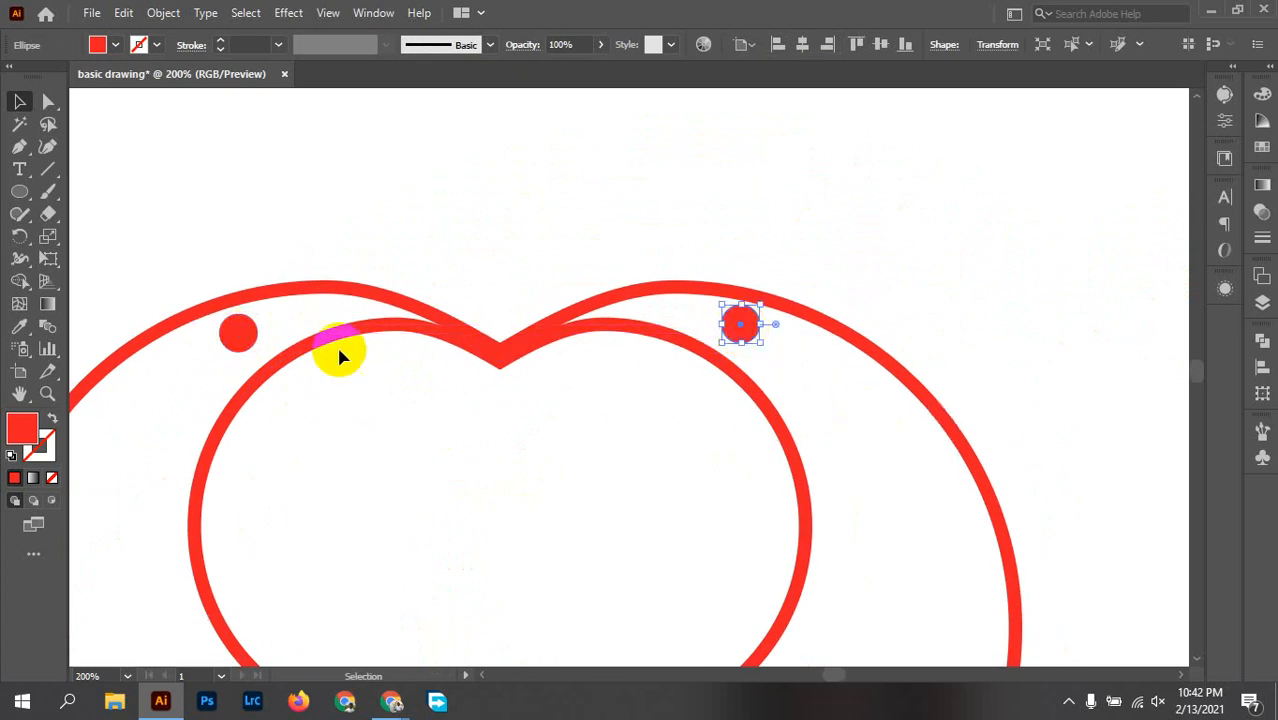
Step: Scale both small red circles down slightly together
left_click(243, 334, "shift")
scroll(760, 400, "up", 2)
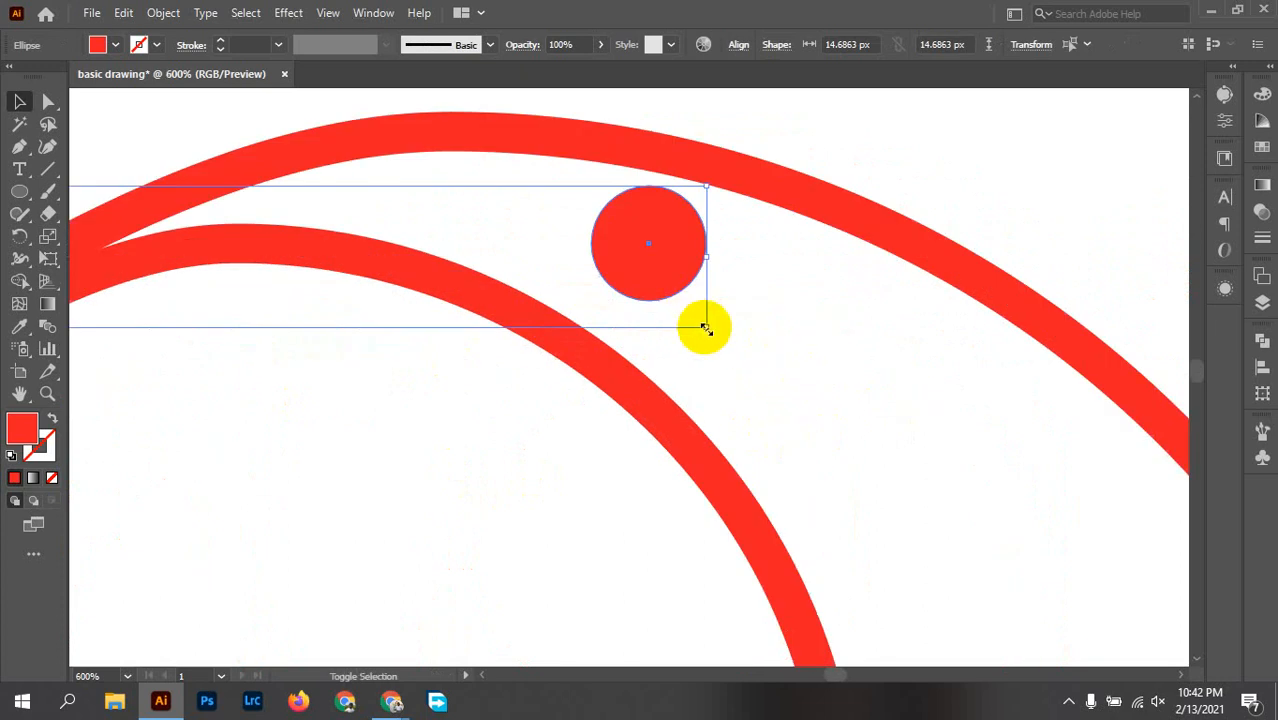
left_click_drag(705, 328, 632, 315)
left_click(622, 297)
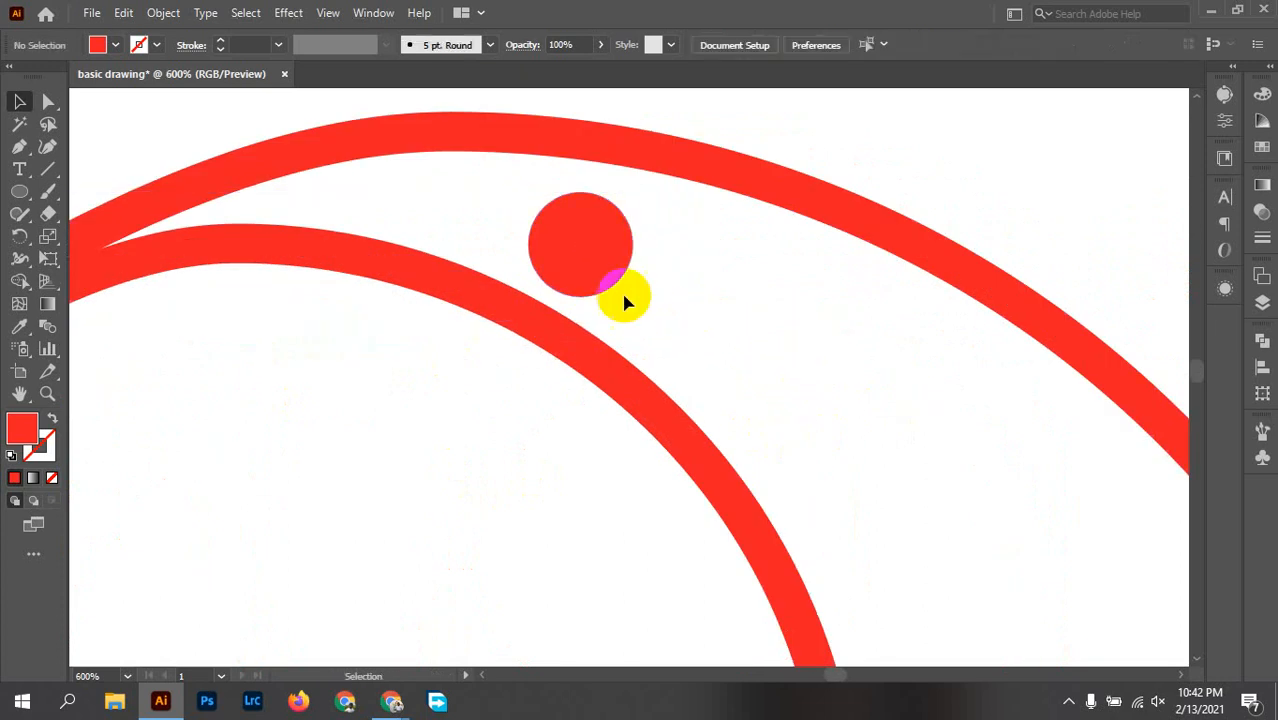
Step: Move the right lobe's circle slightly outward, away from the notch, within the gap between the heart outlines
left_click_drag(588, 261, 639, 260)
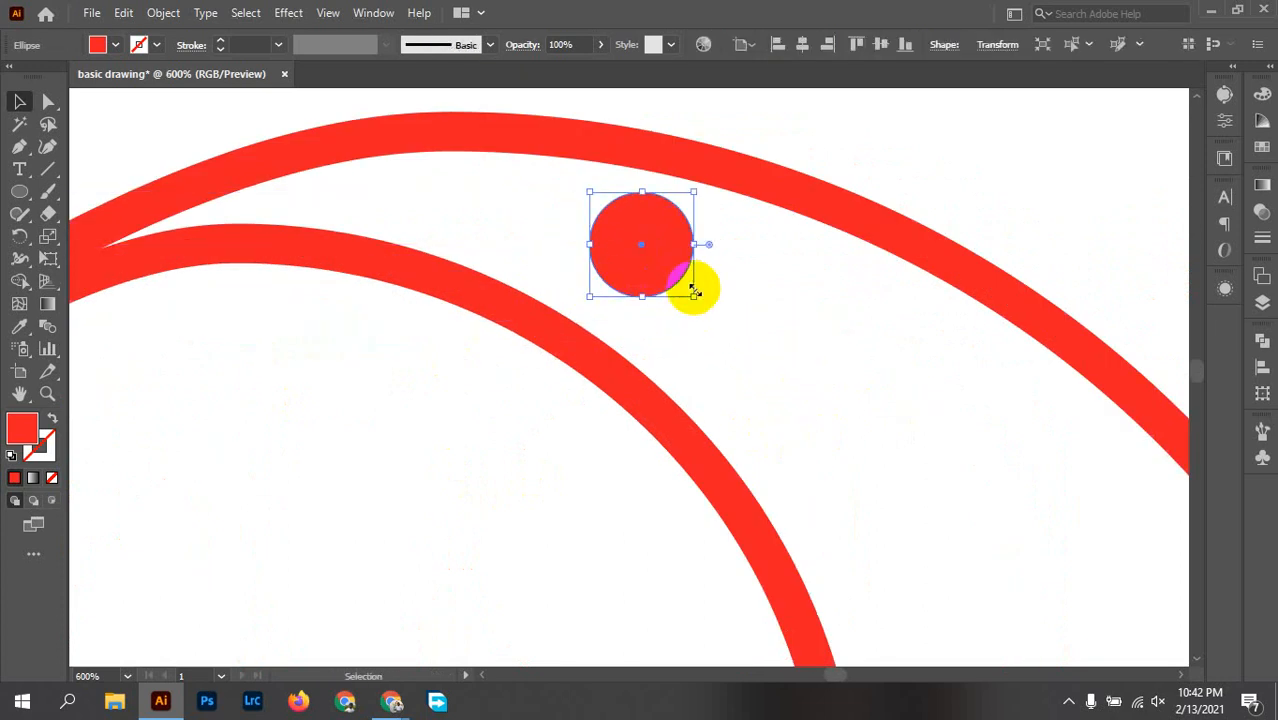
left_click(722, 376)
scroll(608, 359, "down", 2)
left_click_drag(354, 474, 798, 411)
left_click_drag(558, 398, 623, 553)
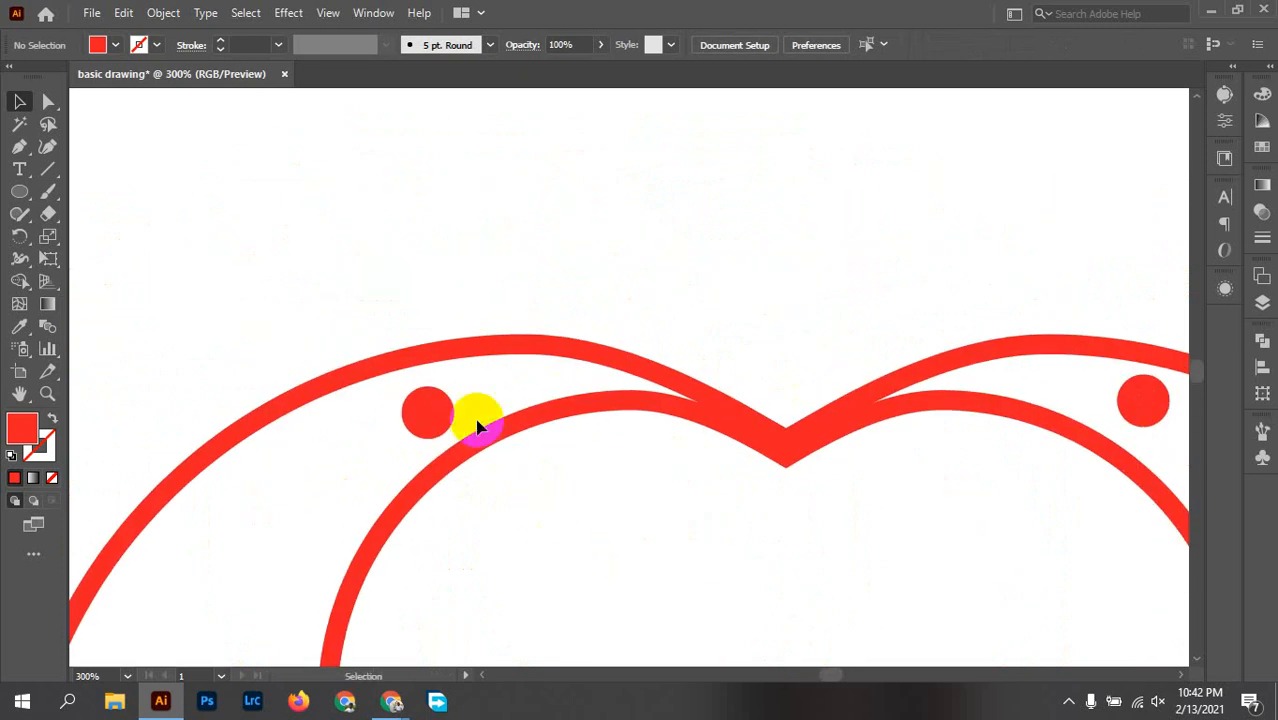
Step: Raise the left small circle level with the right one and align the two circles by their vertical centers
left_click_drag(428, 412, 437, 400)
left_click(1148, 405, "shift")
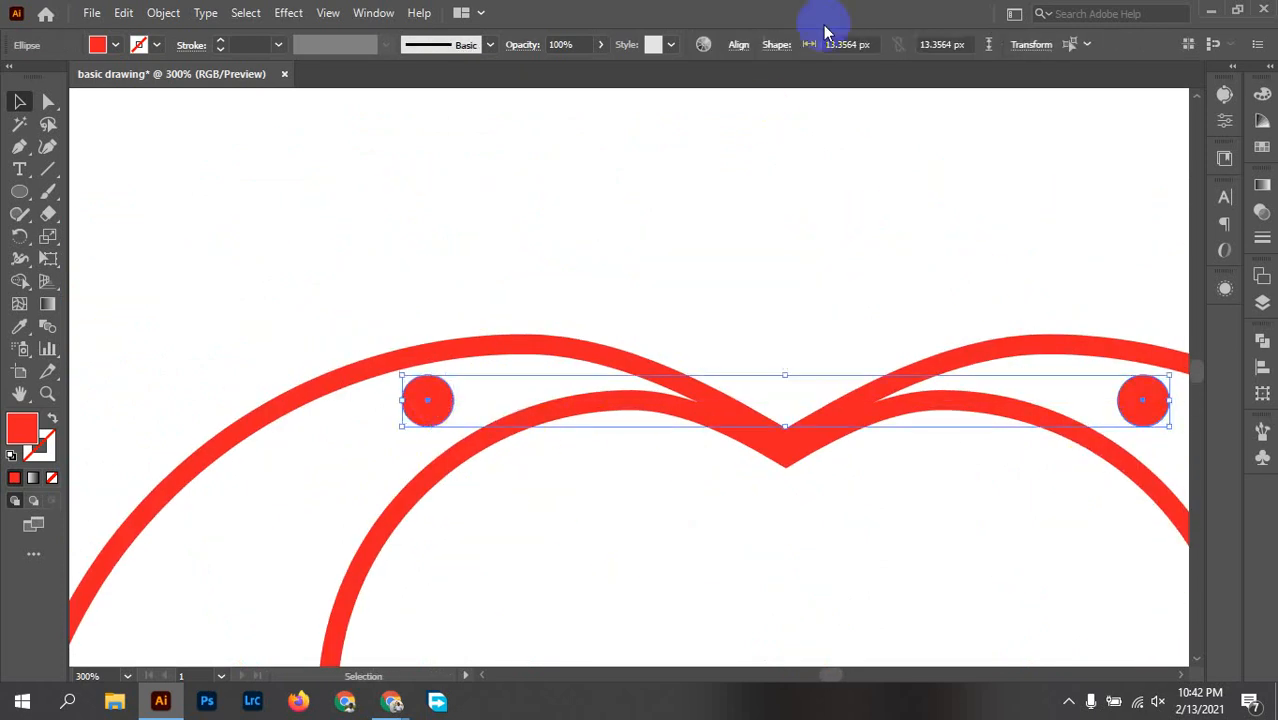
left_click(738, 45)
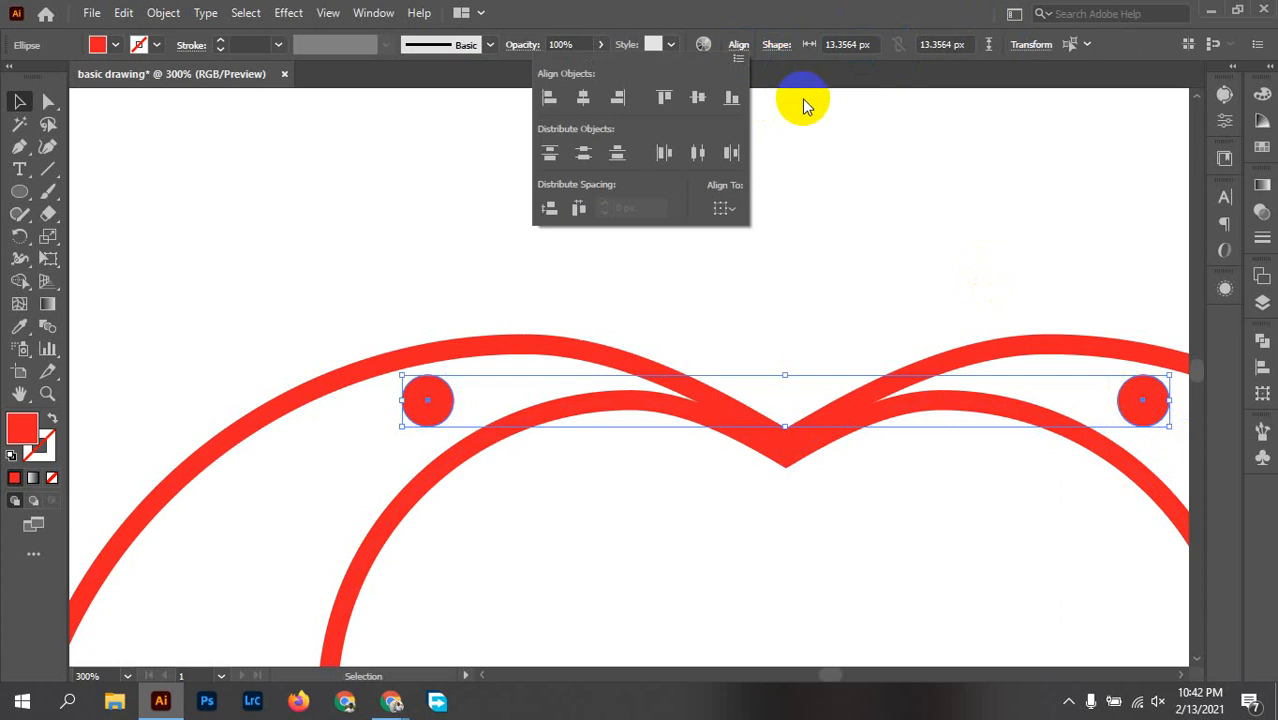
left_click(698, 102)
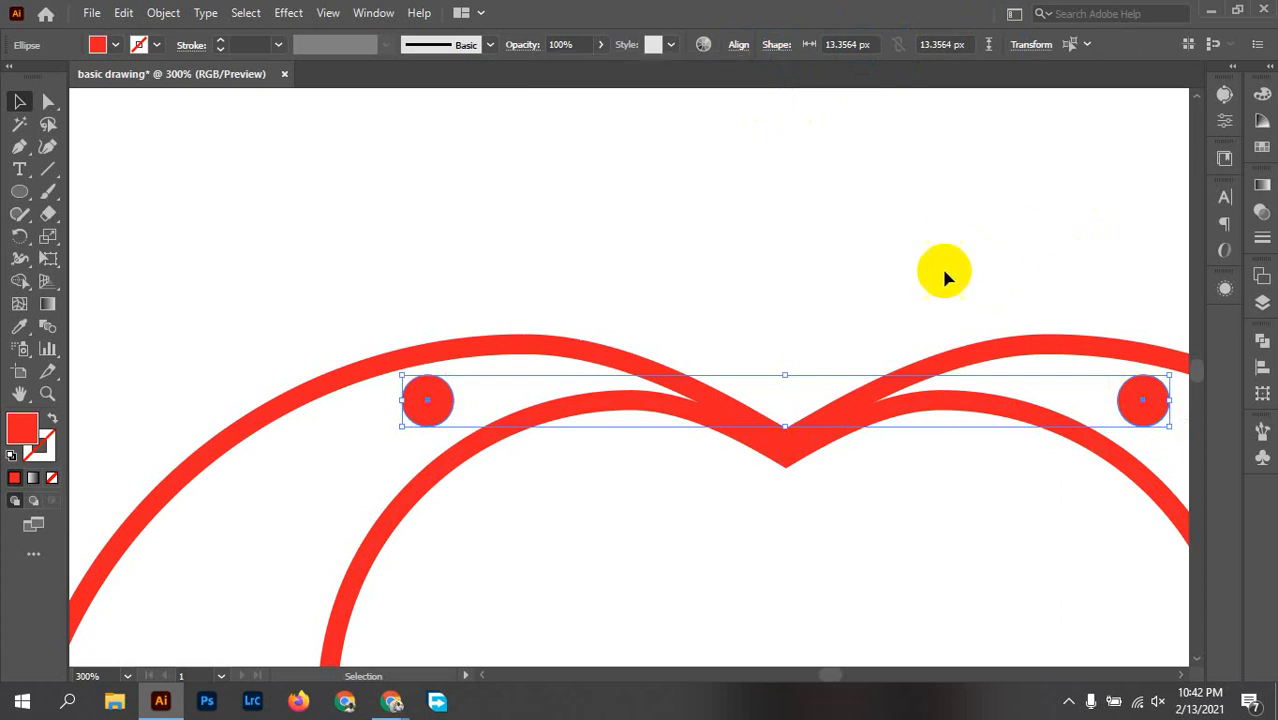
key("ctrl+1")
left_click(990, 414)
key("ctrl+0")
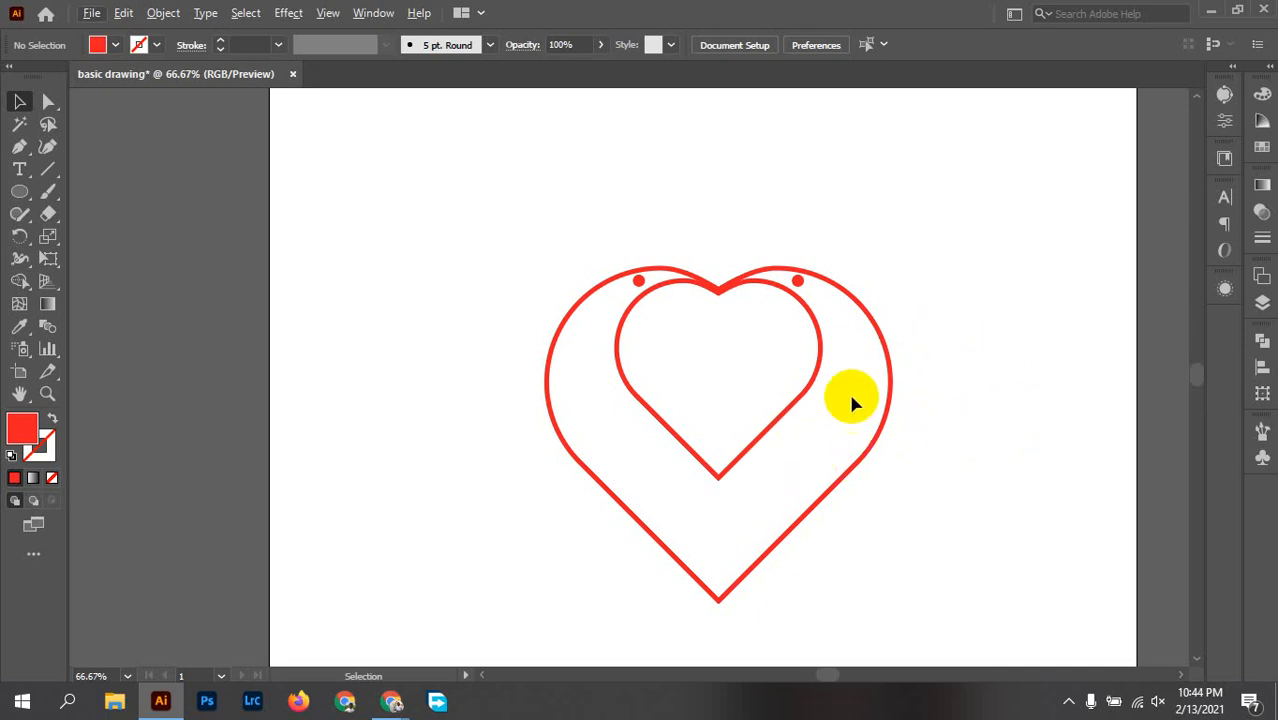
left_click_drag(383, 187, 934, 549)
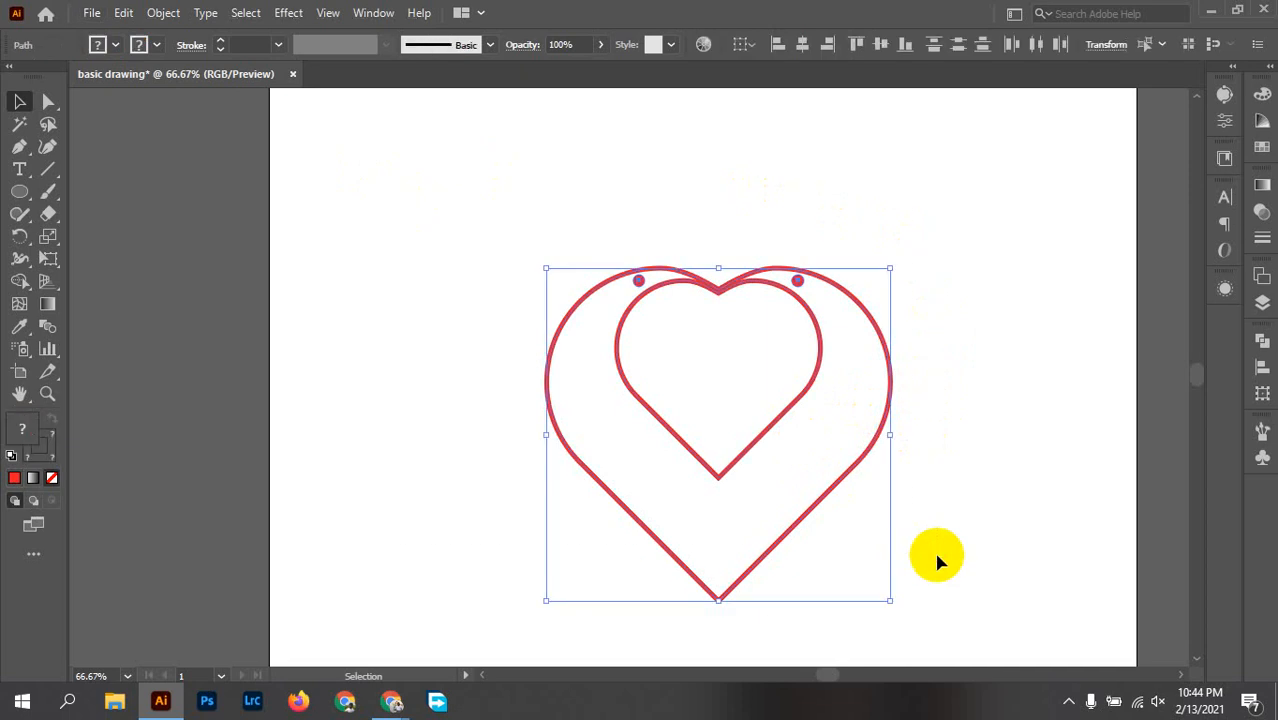
left_click(1033, 408)
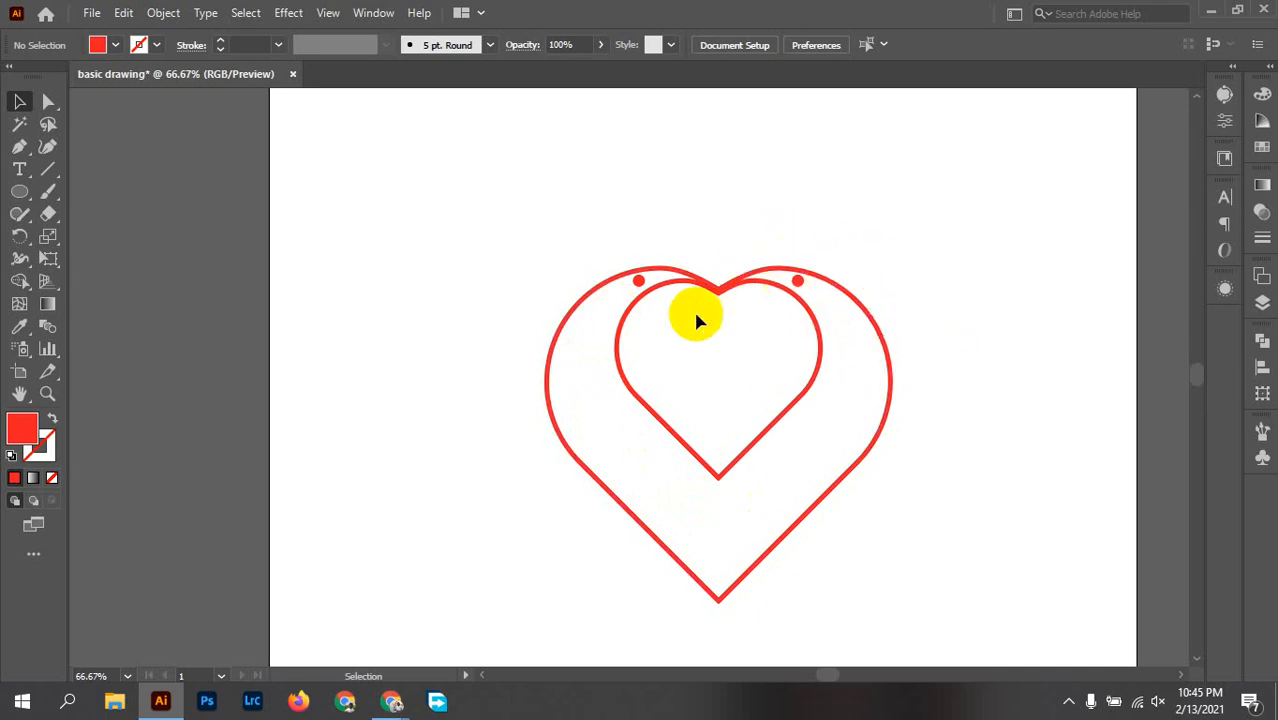
Step: Expand the two heart outlines and both small circles into filled shapes
left_click_drag(522, 219, 1027, 660)
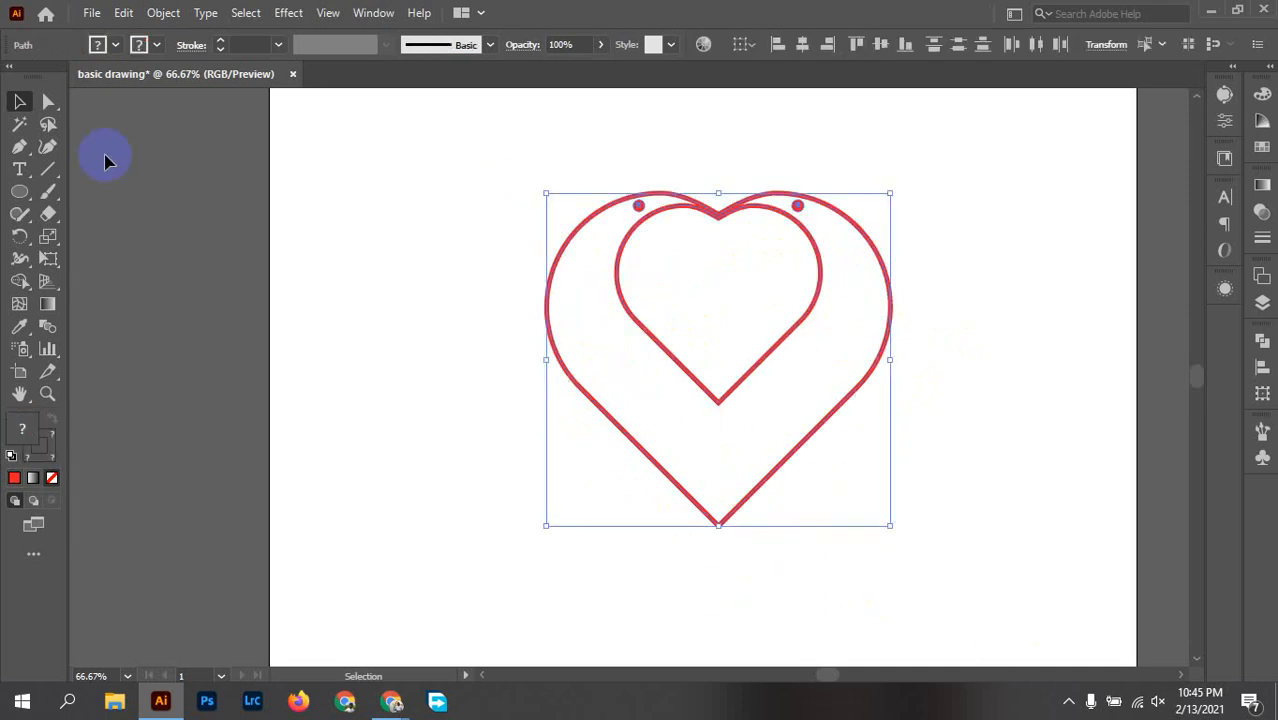
left_click(163, 13)
left_click(236, 229)
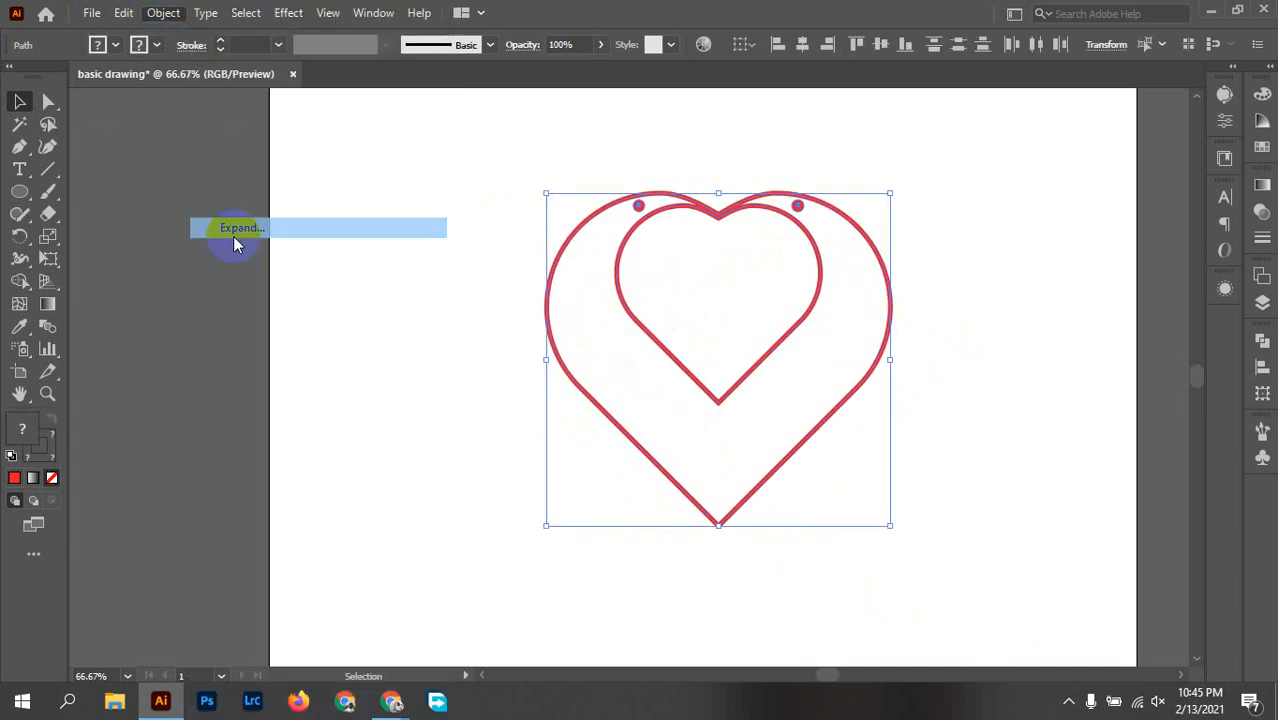
left_click(884, 594)
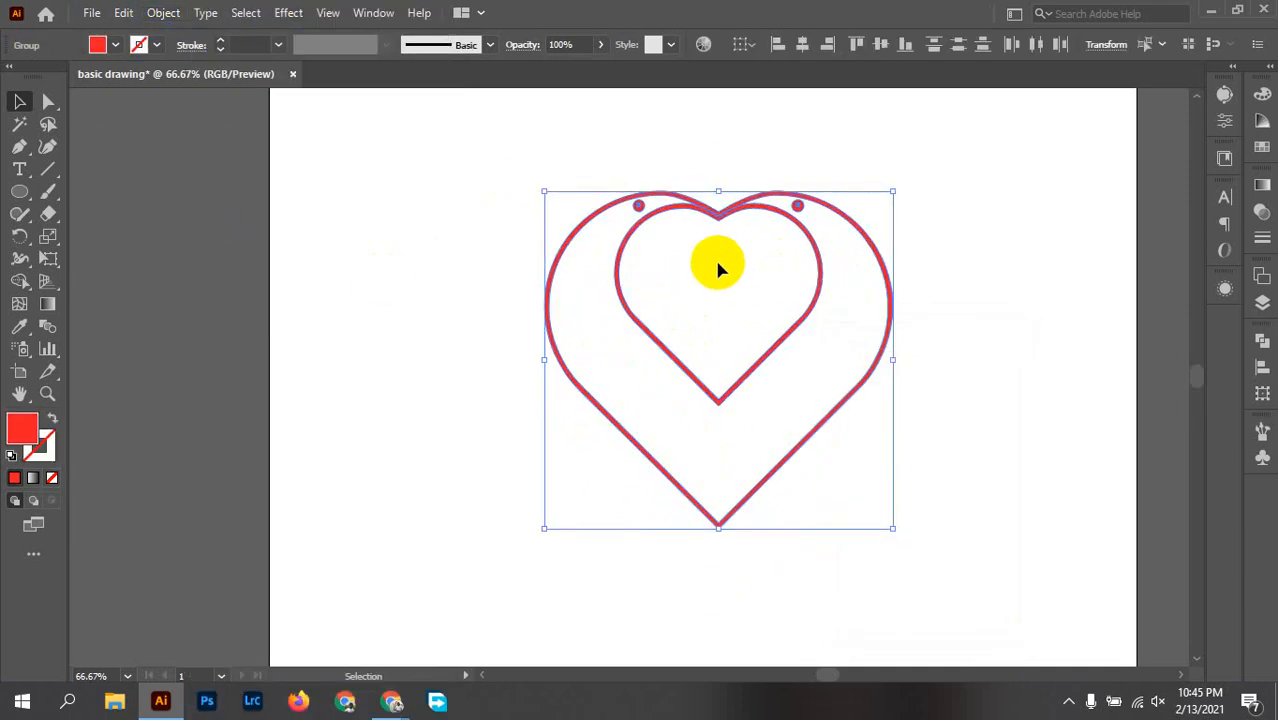
Step: Cut a narrow vertical gap through the hearts' shared top notch using the Eraser at a reduced brush size
scroll(721, 232, "up", 3)
left_click_drag(745, 240, 685, 377)
left_click(610, 385)
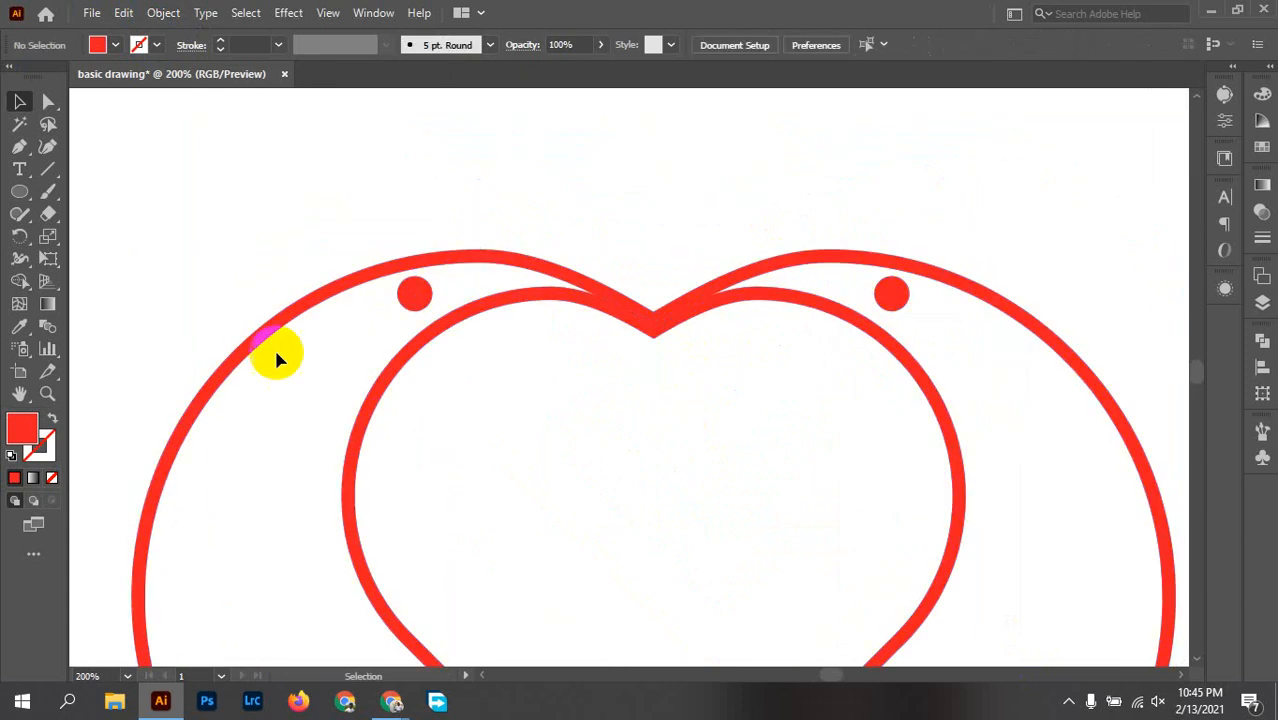
left_click(47, 213)
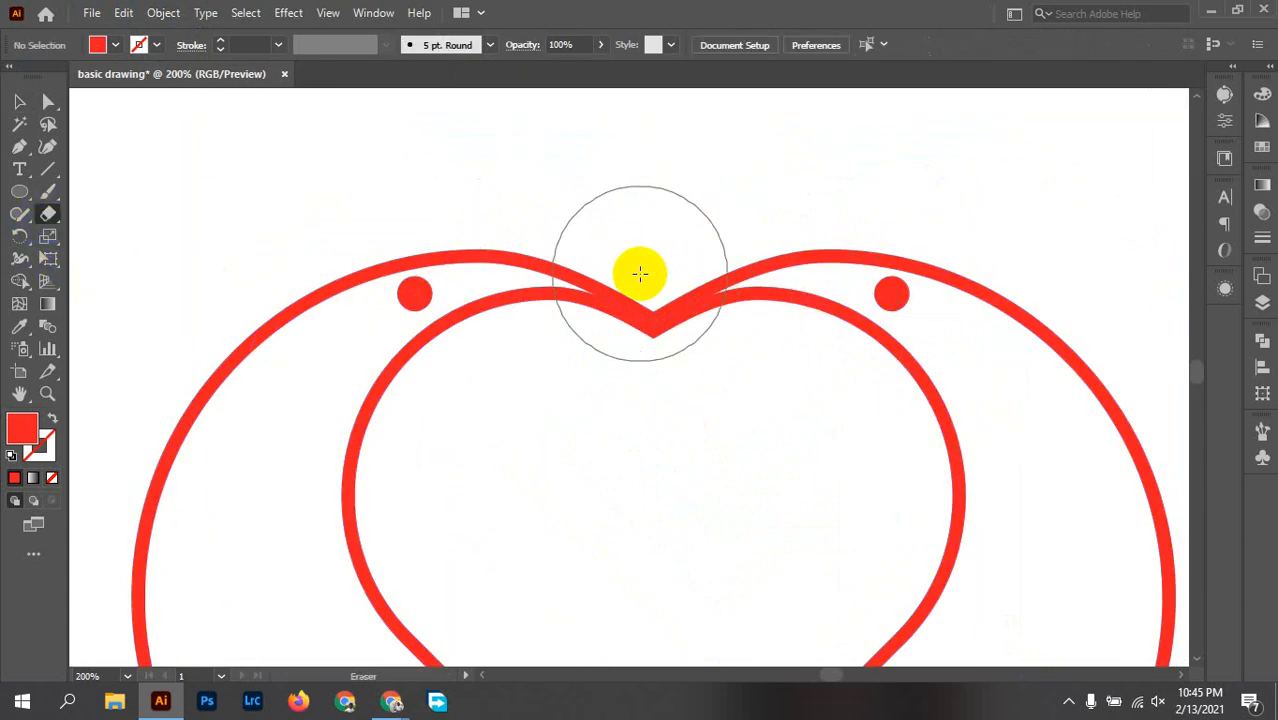
key("bracketleft")
key("bracketleft")
key("bracketleft")
key("bracketleft")
key("bracketleft")
key("bracketleft")
key("bracketleft")
key("bracketleft")
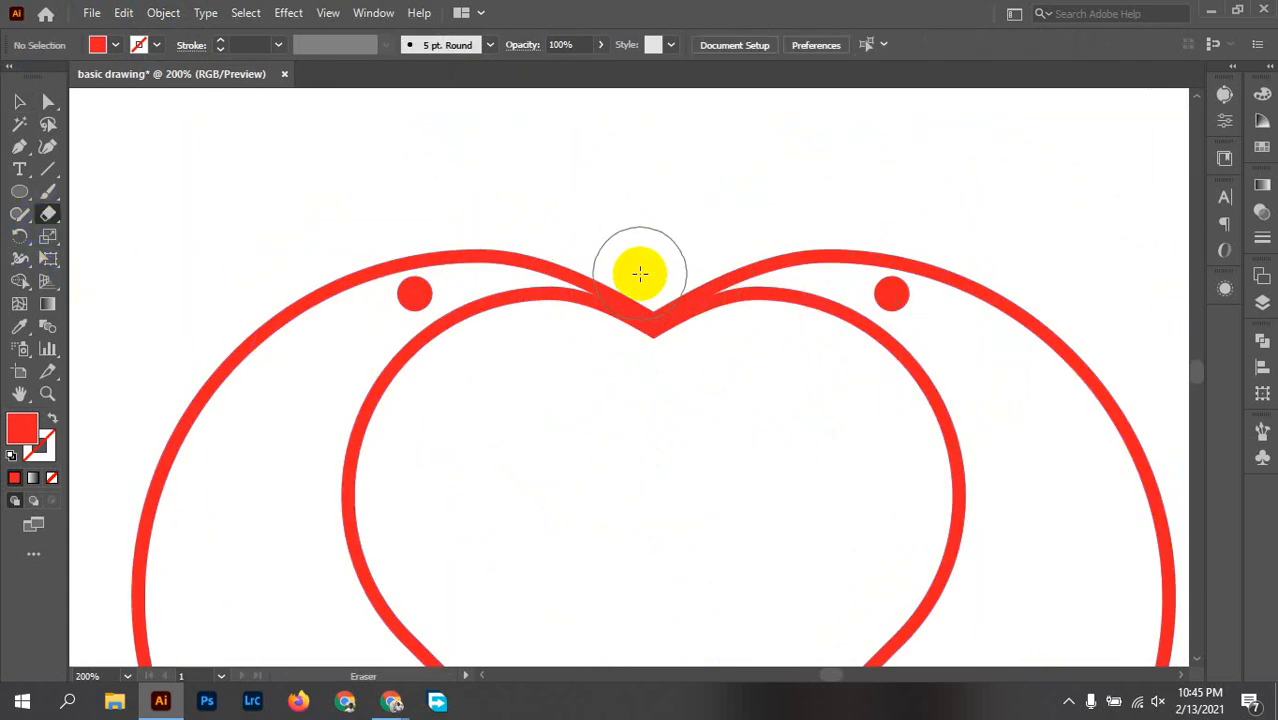
mouse_move(642, 274)
left_mouse_down()
mouse_move(656, 285)
mouse_move(650, 365)
left_mouse_up()
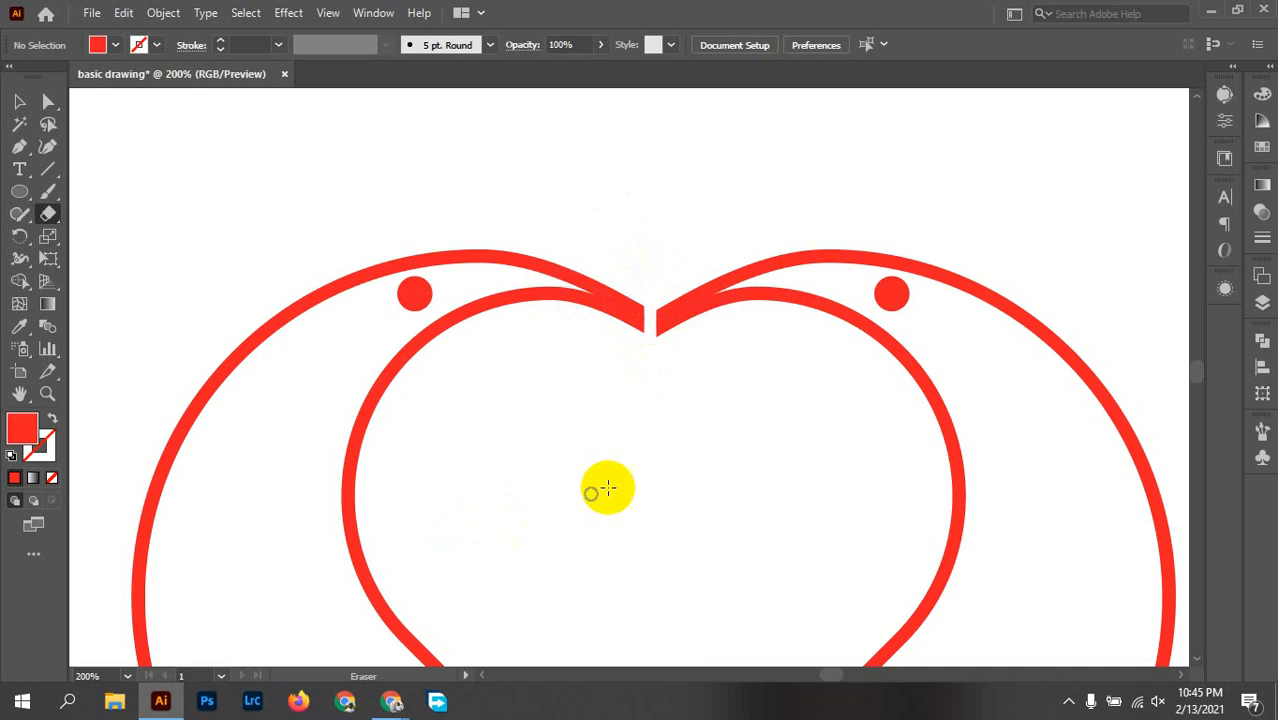
Step: Taper the cut end of the left lobe by moving its upper anchor down and its lower anchor up
scroll(650, 341, "up", 3)
left_click_drag(657, 436, 676, 530)
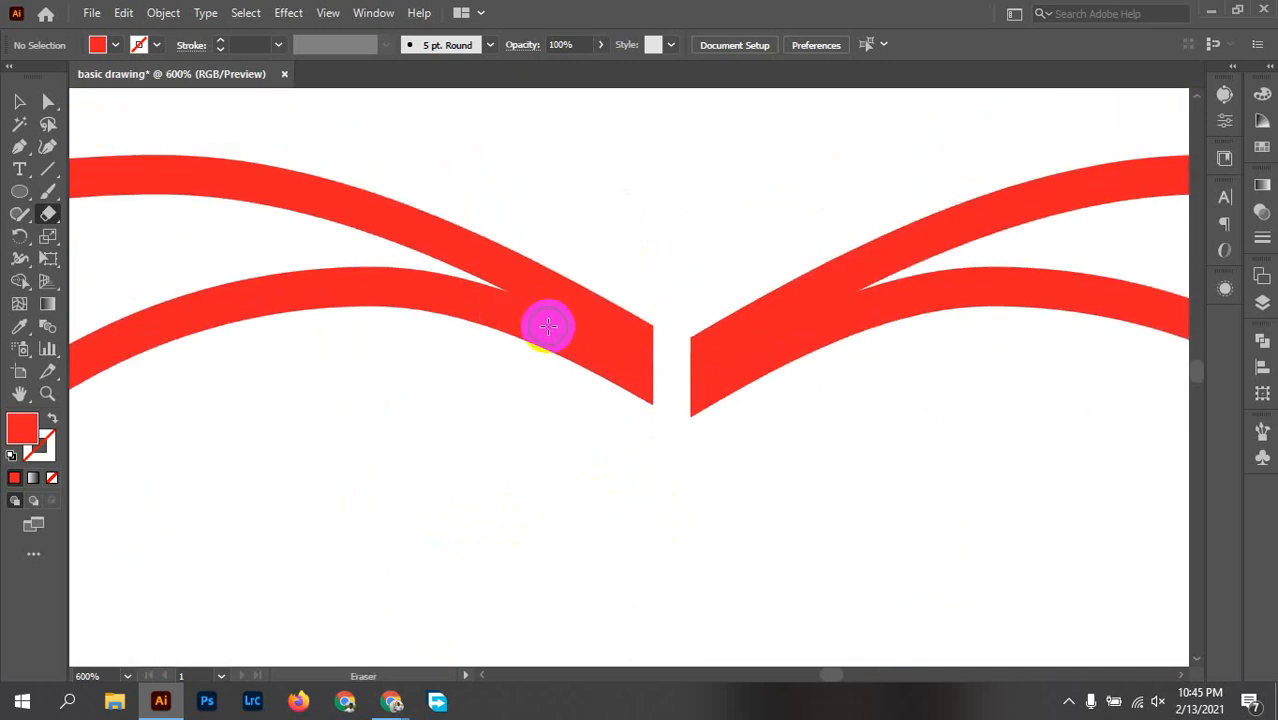
key("a")
mouse_move(642, 284)
left_mouse_down()
mouse_move(656, 451)
mouse_move(658, 437)
left_mouse_up()
left_click(660, 317)
left_click(656, 330)
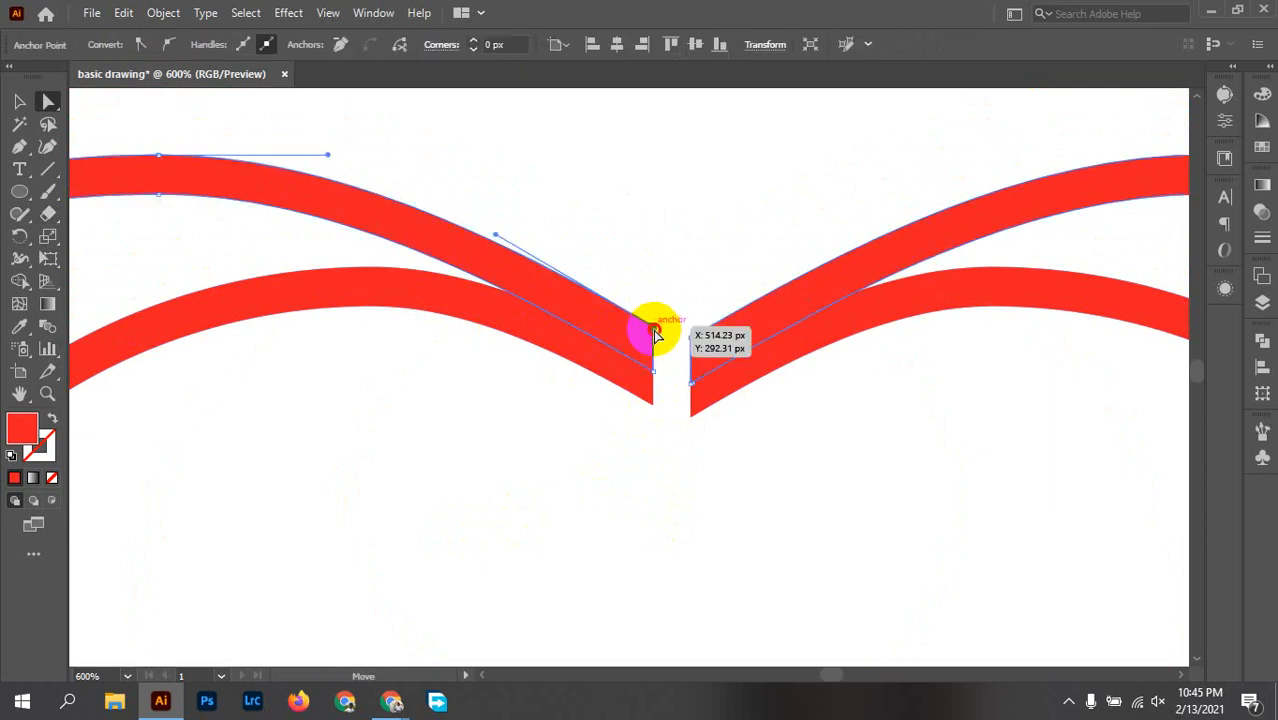
mouse_move(656, 330)
left_mouse_down()
mouse_move(653, 370)
mouse_move(655, 353)
left_mouse_up()
left_click_drag(667, 429, 655, 373)
left_click(624, 424)
Step: Taper the cut end of the right lobe into a thin tip by bringing its upper and lower anchors together
left_click_drag(701, 434, 696, 372)
left_click(692, 341)
left_click(714, 478)
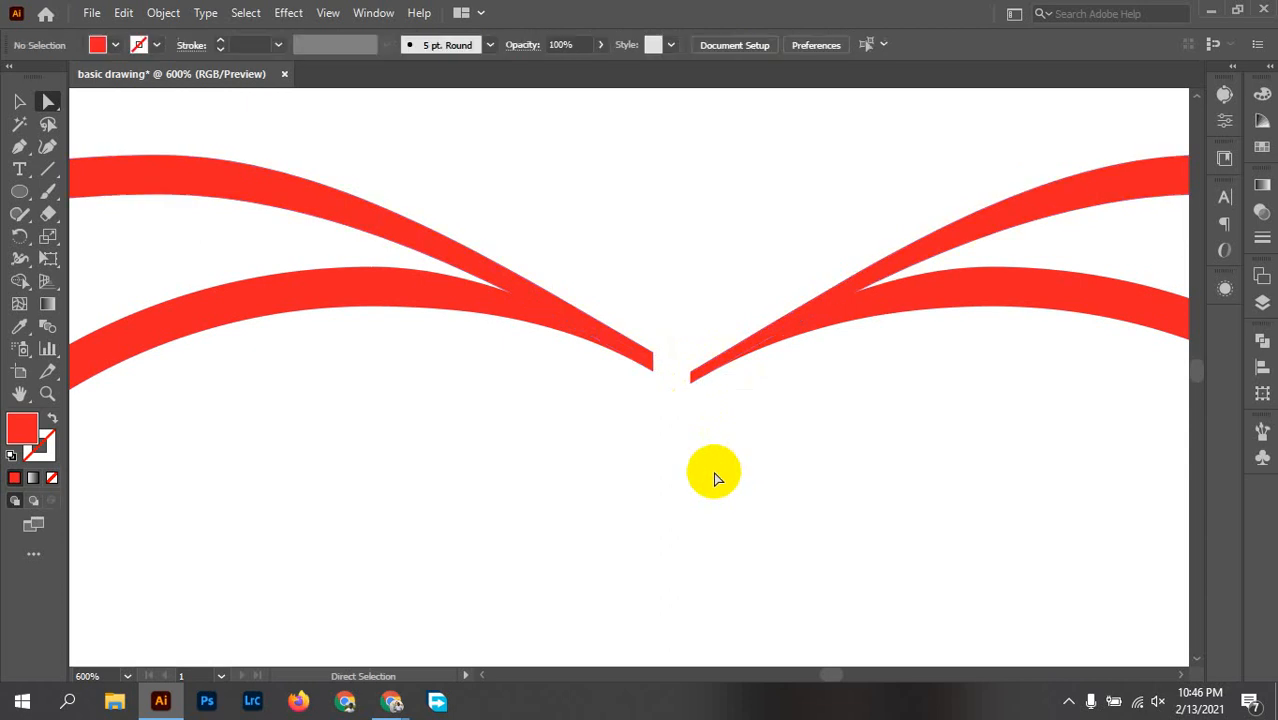
Step: Thin the left lobe's tip further by lowering its upper anchor point to match the right tip
scroll(656, 346, "down", 5)
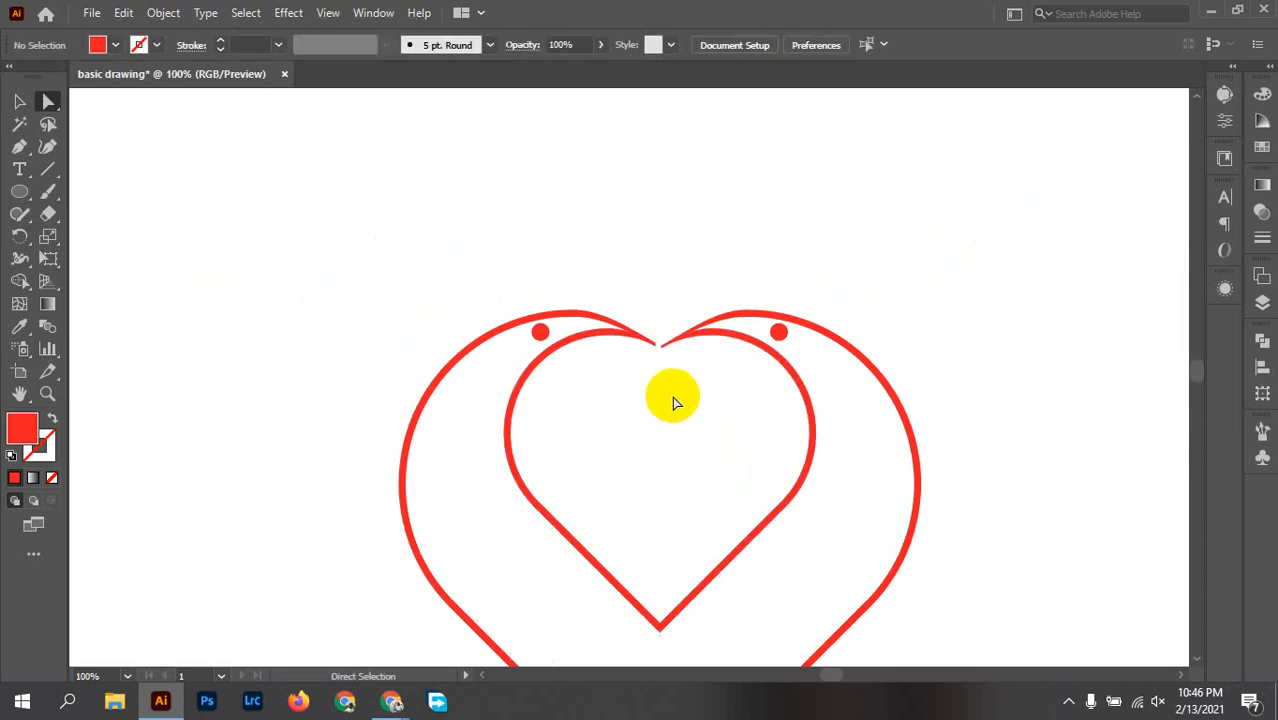
scroll(655, 332, "up", 9)
left_click_drag(724, 517, 538, 352)
left_click_drag(565, 310, 557, 372)
left_click(608, 403)
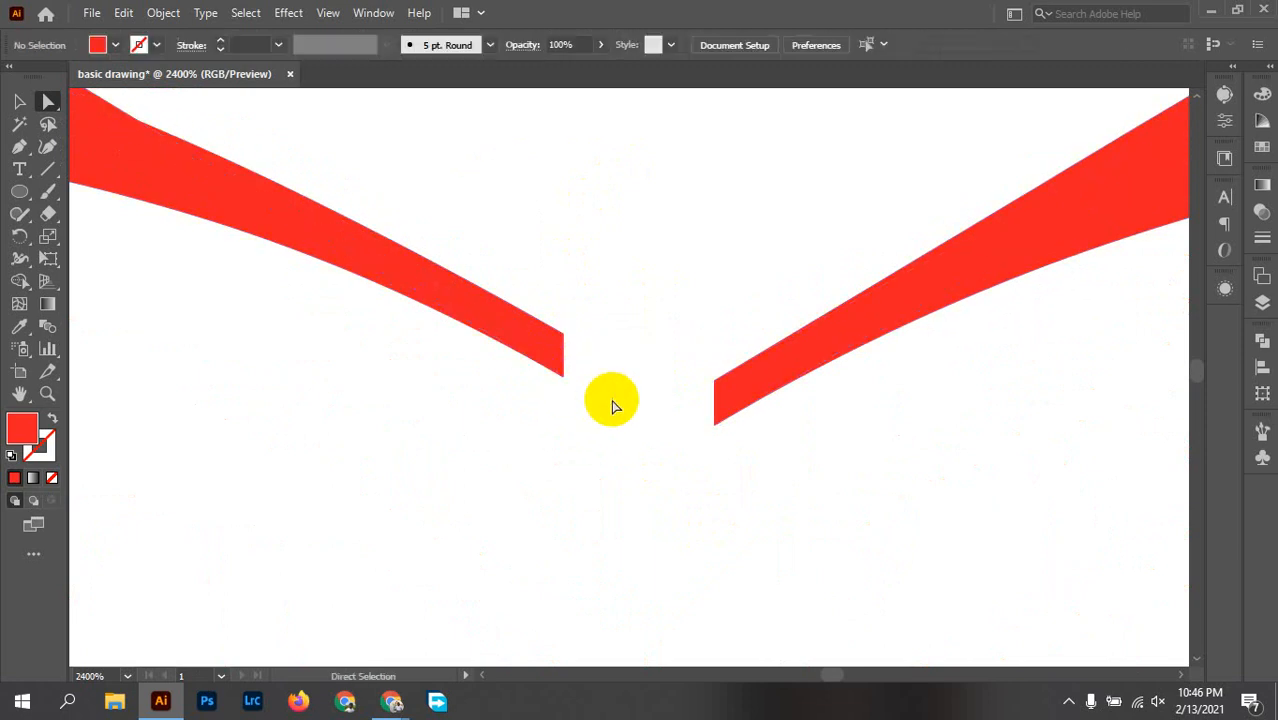
scroll(622, 374, "down", 4)
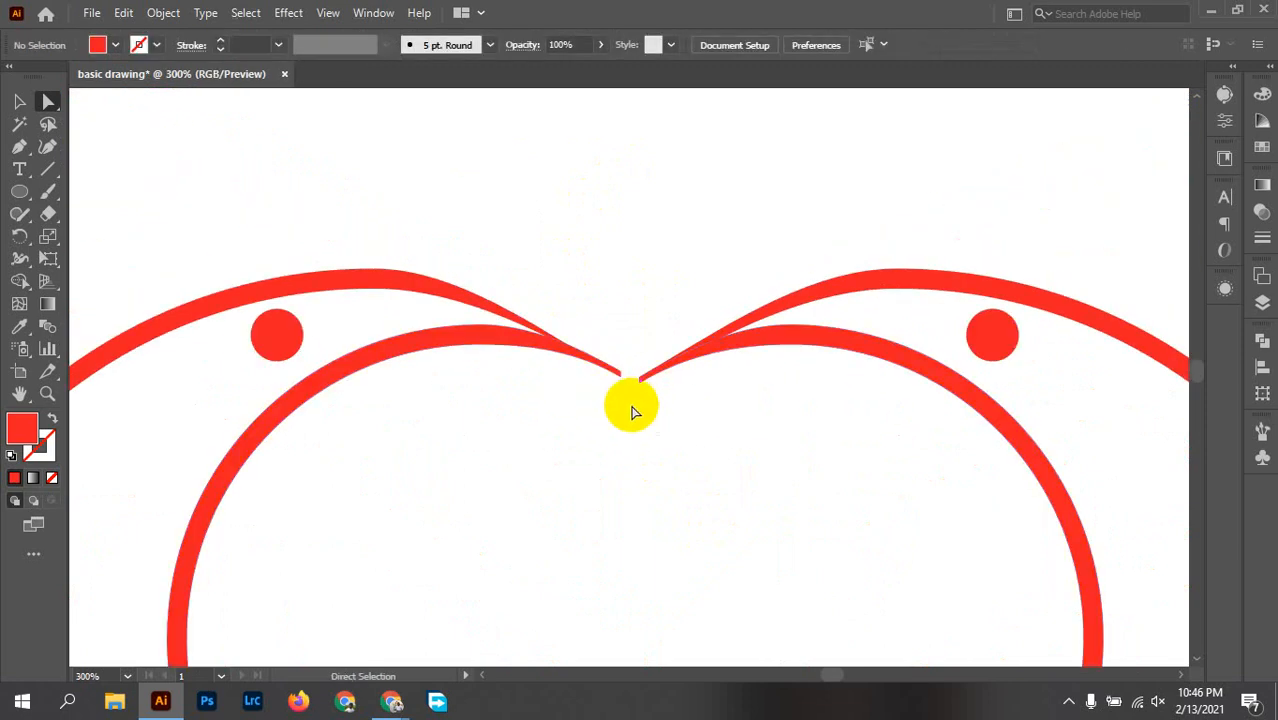
left_click(610, 377)
scroll(596, 405, "up", 3)
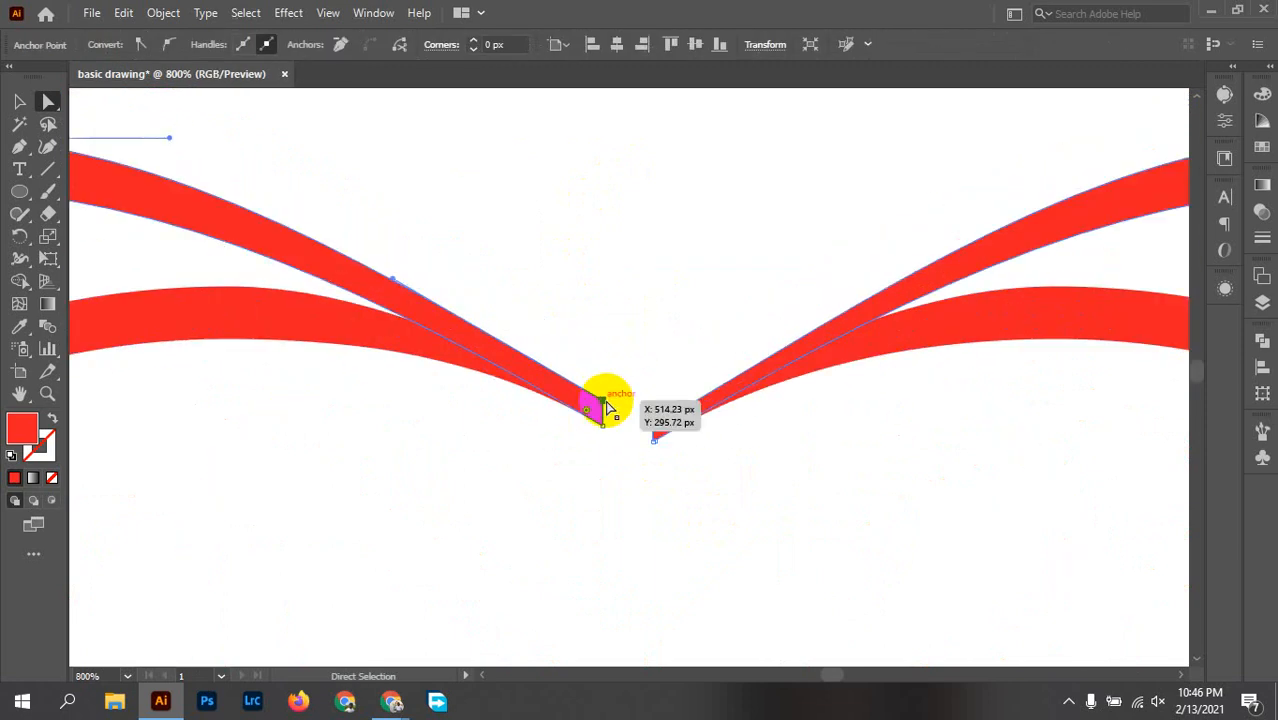
scroll(603, 408, "up", 3)
left_click_drag(612, 408, 612, 452)
scroll(642, 480, "down", 6)
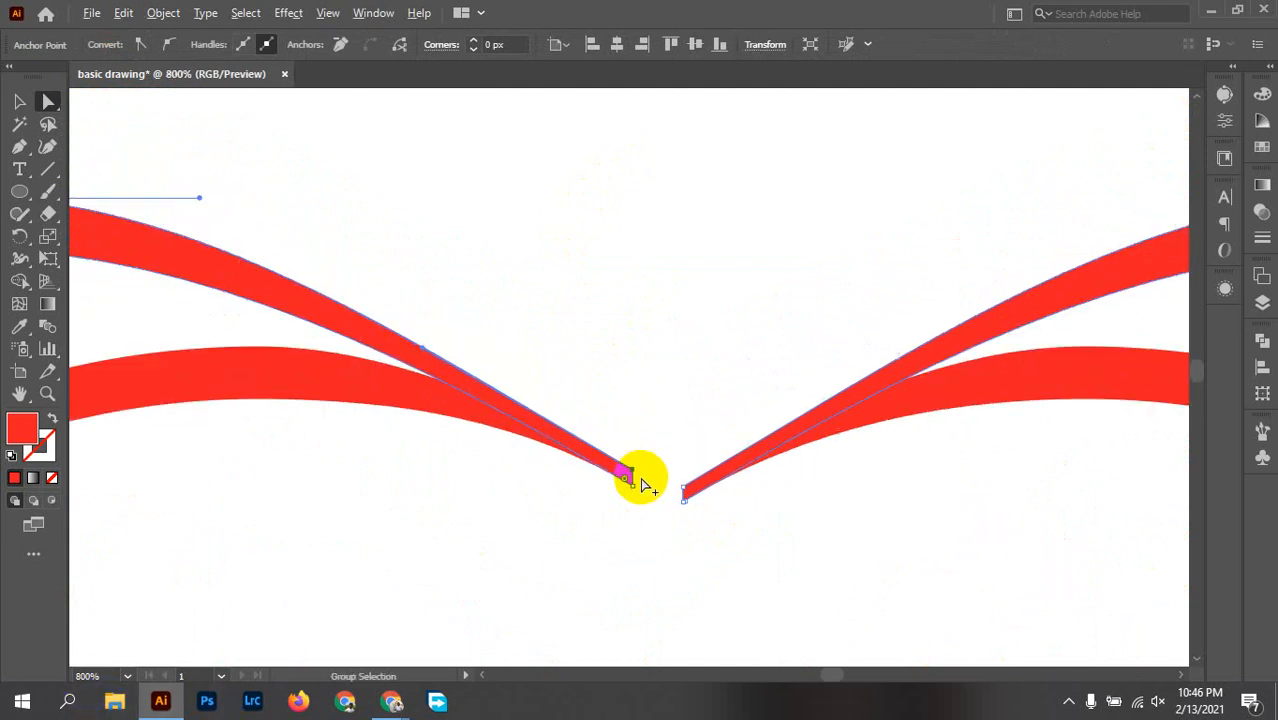
left_click(705, 545)
scroll(700, 540, "down", 2)
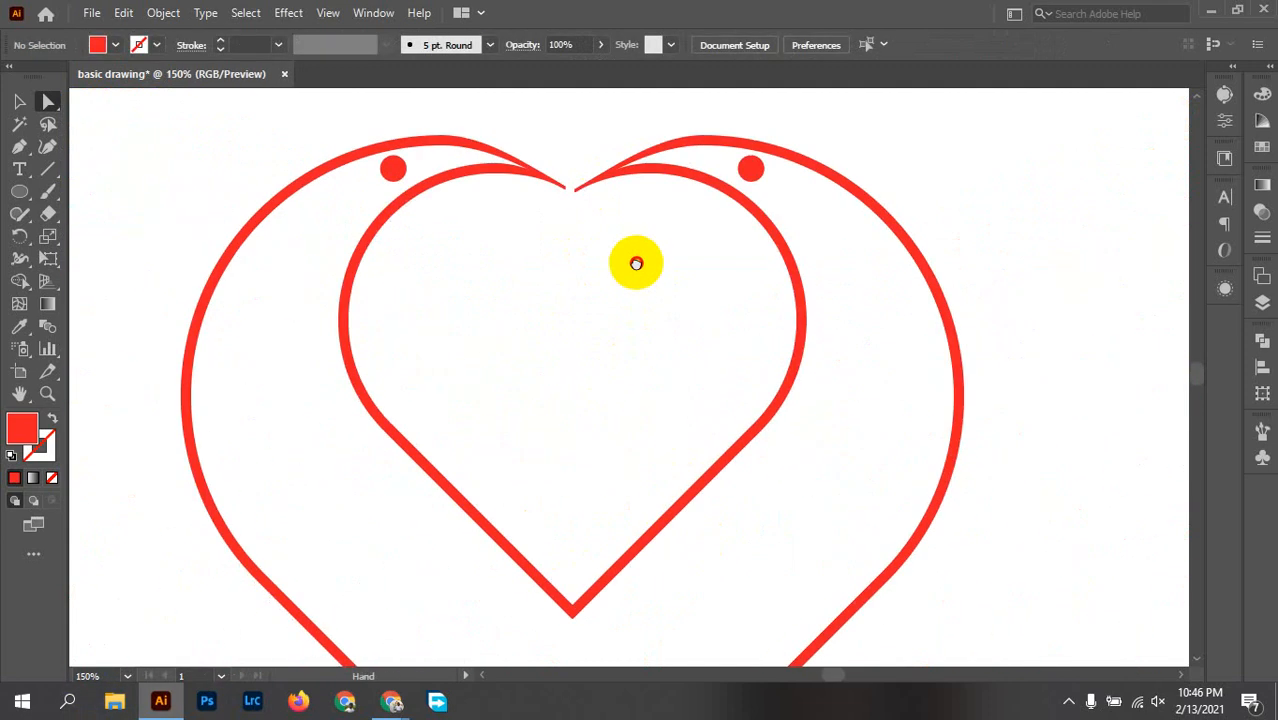
scroll(645, 278, "down", 1)
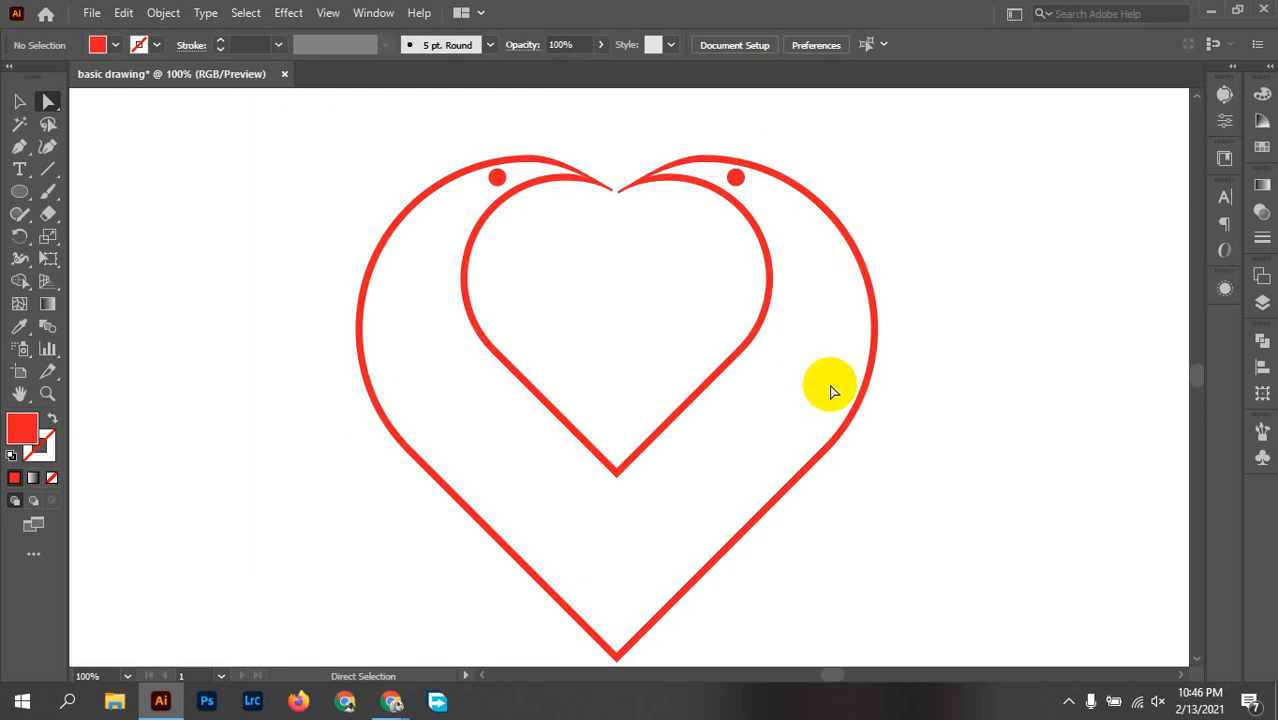
Step: Switch to Firefox, decline making it the default browser, and open the Fiverr site
left_click(297, 701)
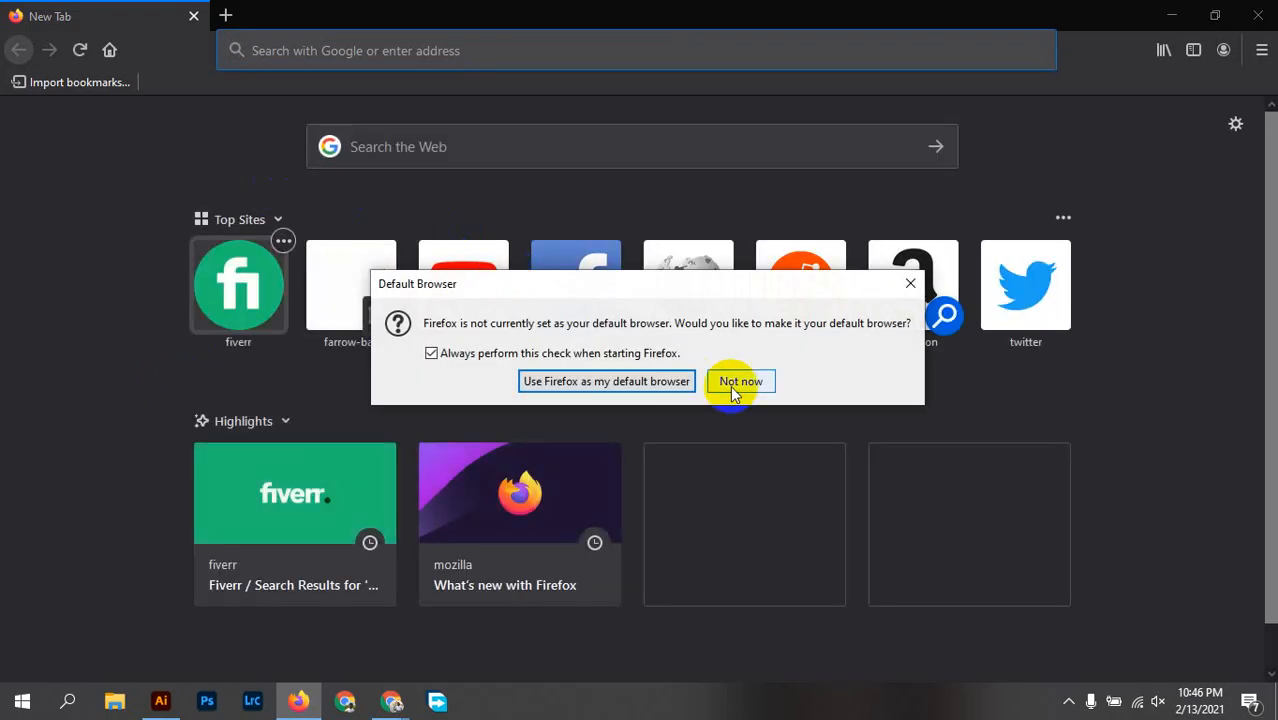
left_click(737, 386)
left_click(243, 320)
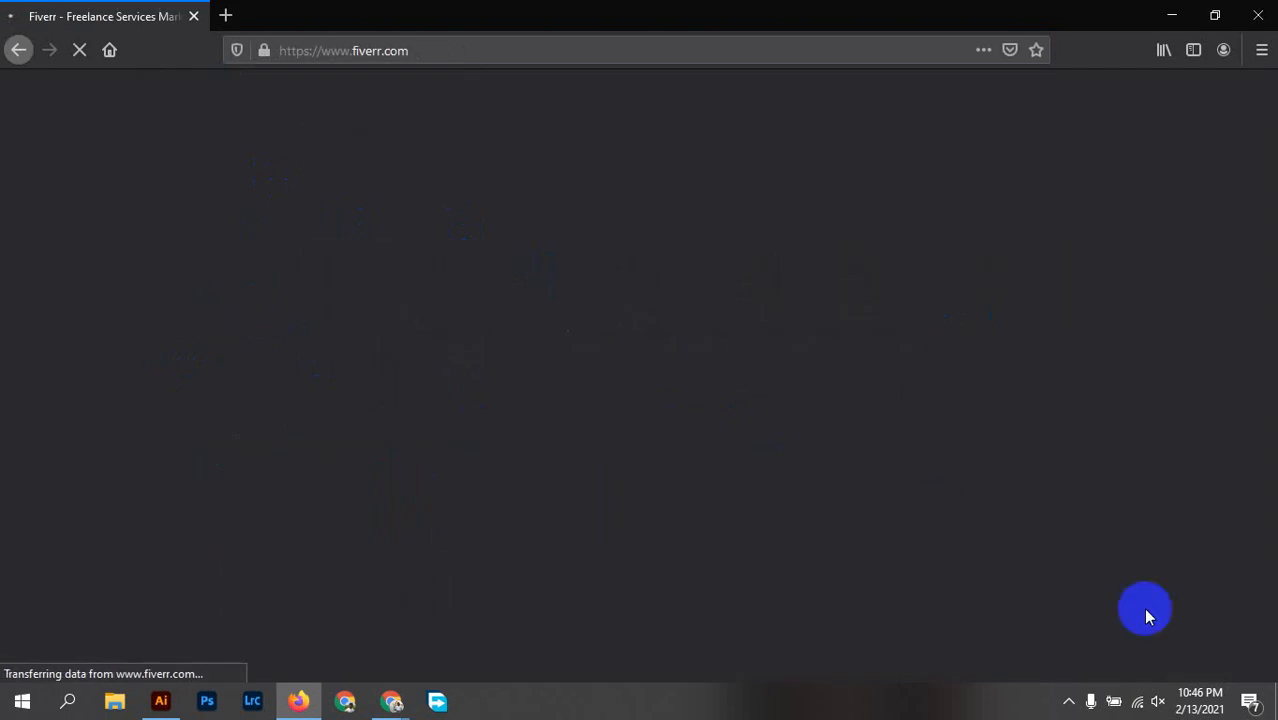
left_click(1070, 701)
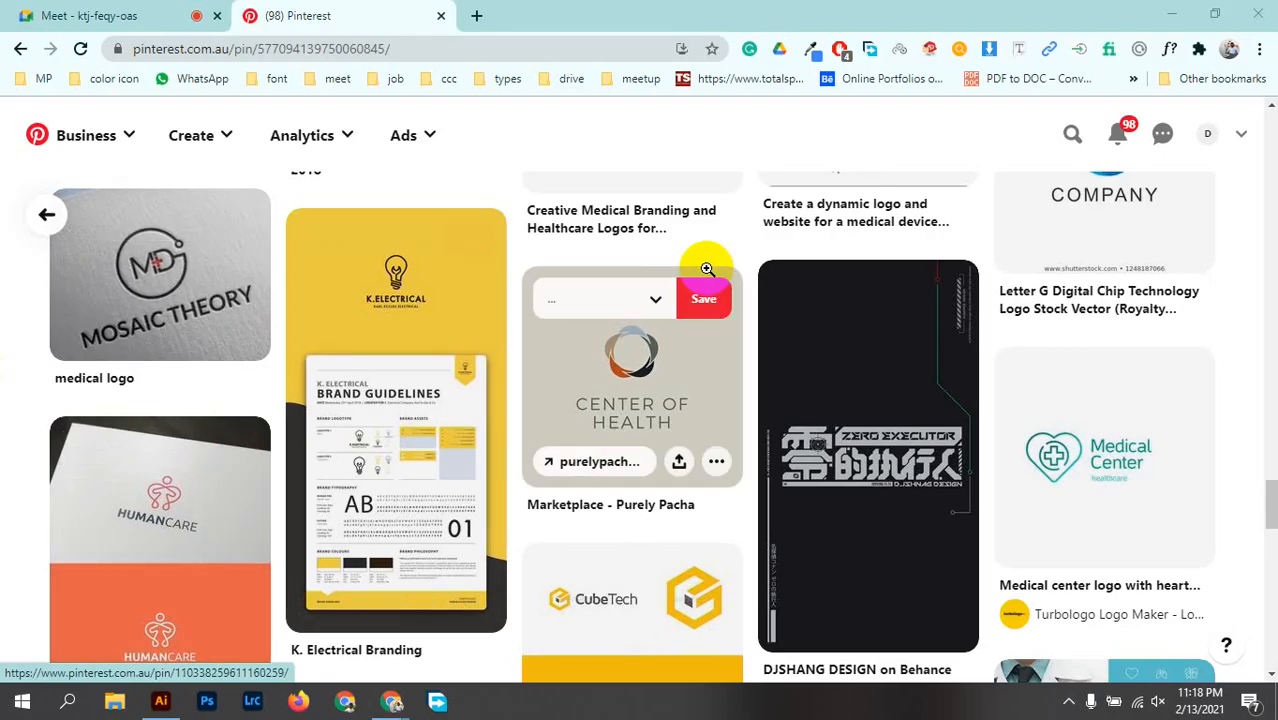
Step: Search Pinterest for "construction logo design ideas" and browse the resulting pins
scroll(700, 265, "up", 5)
scroll(450, 450, "up", 10)
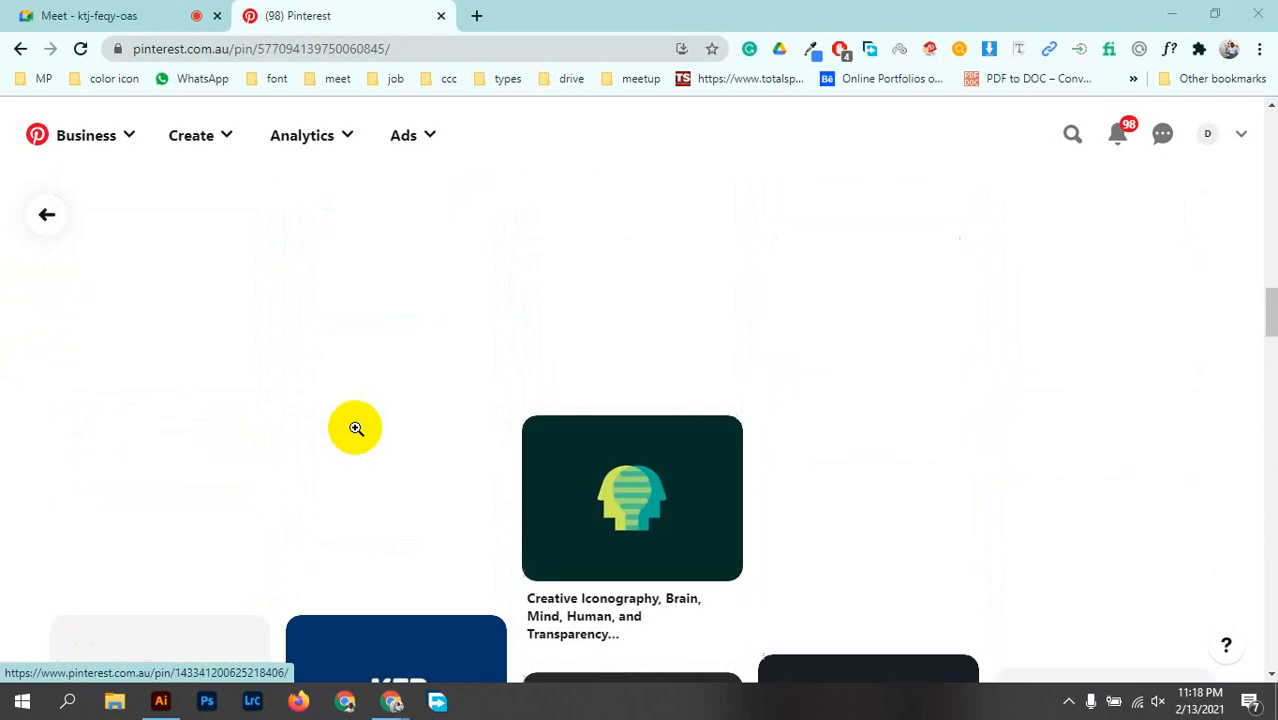
scroll(933, 434, "up", 10)
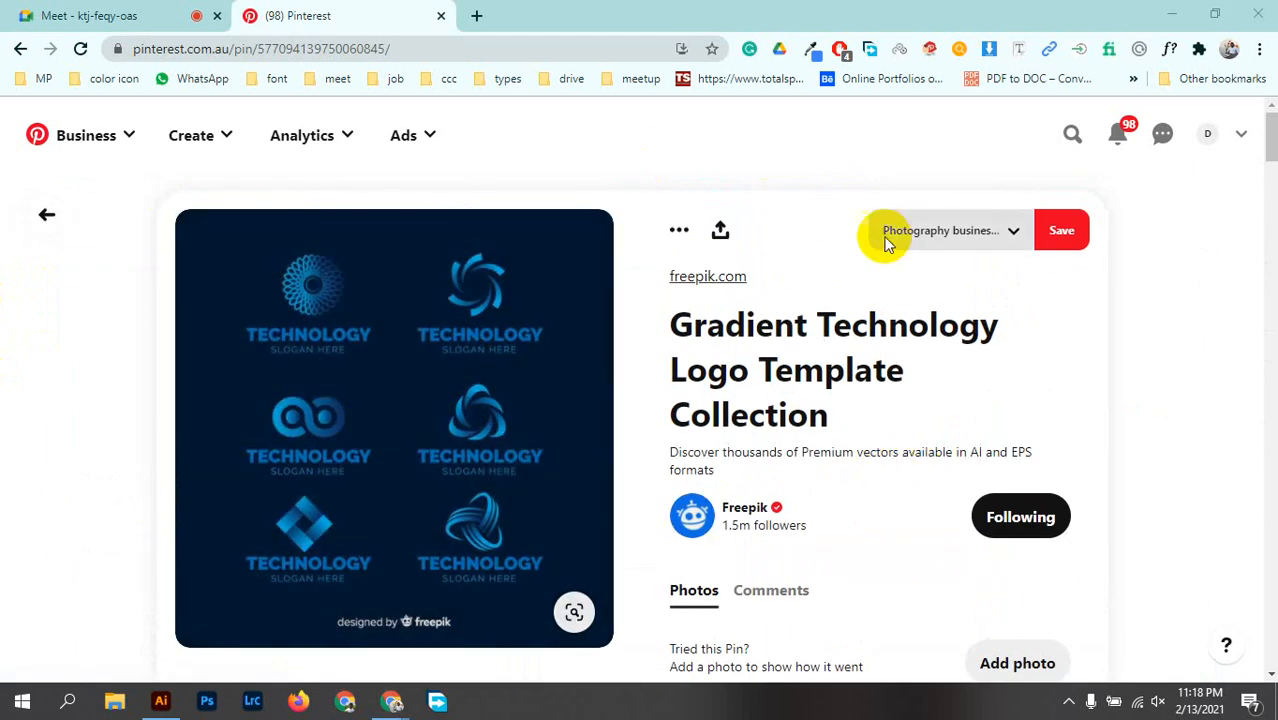
left_click(1076, 138)
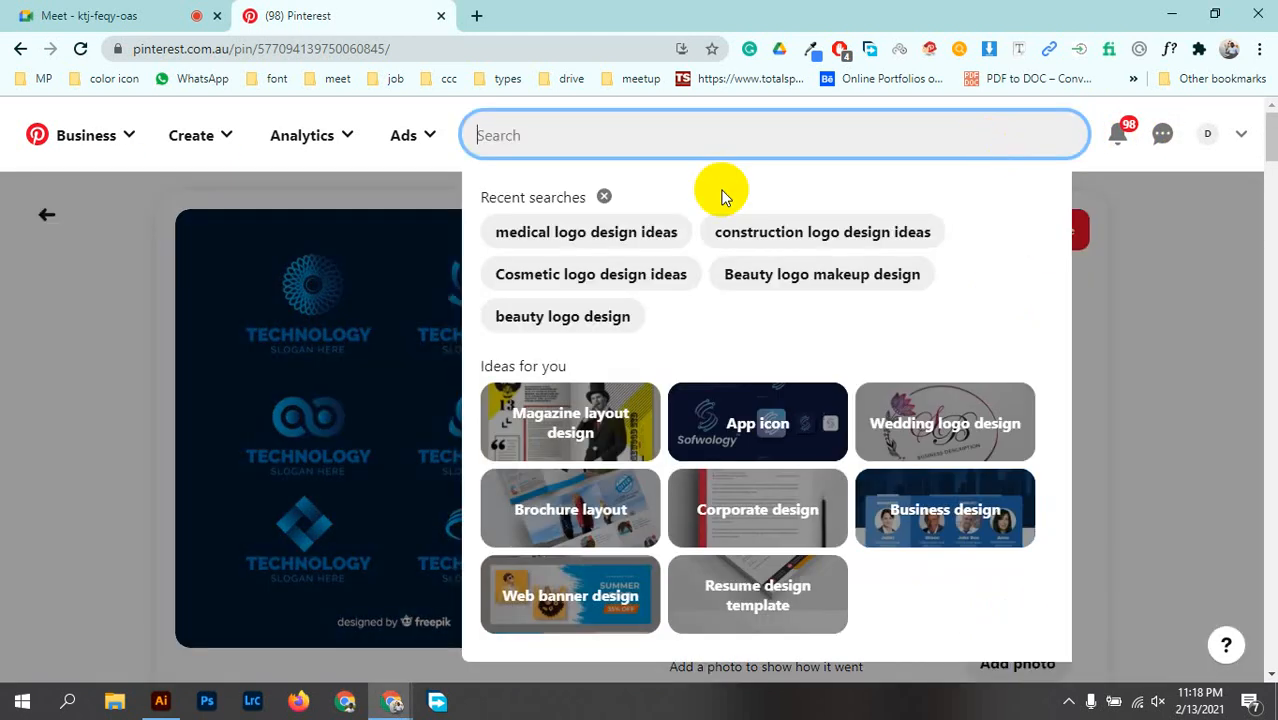
left_click(913, 241)
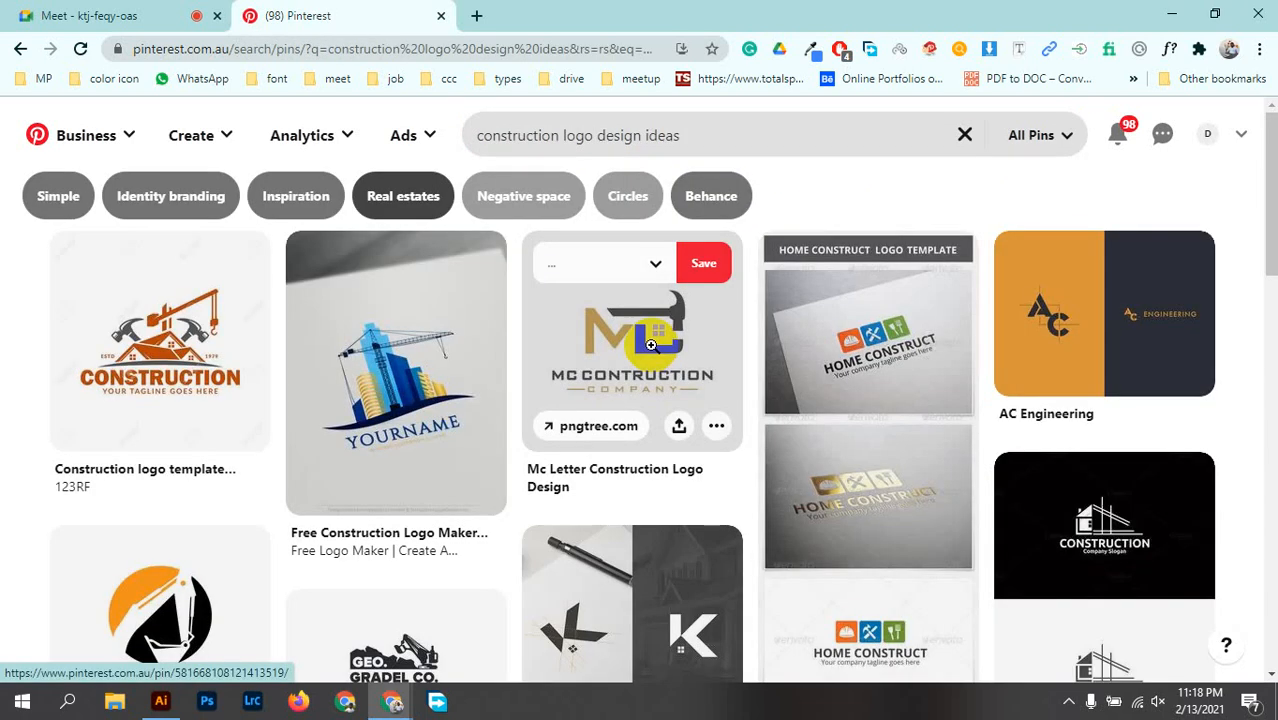
scroll(924, 375, "down", 8)
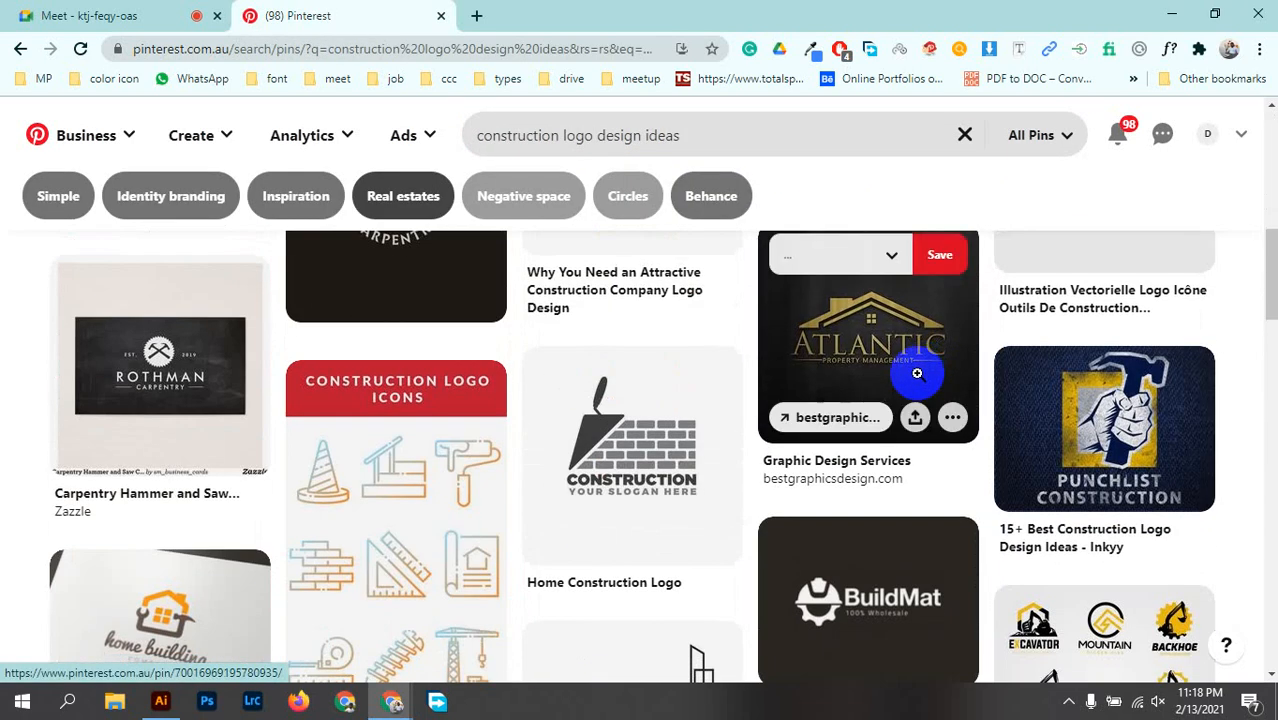
scroll(922, 375, "down", 5)
scroll(917, 375, "down", 15)
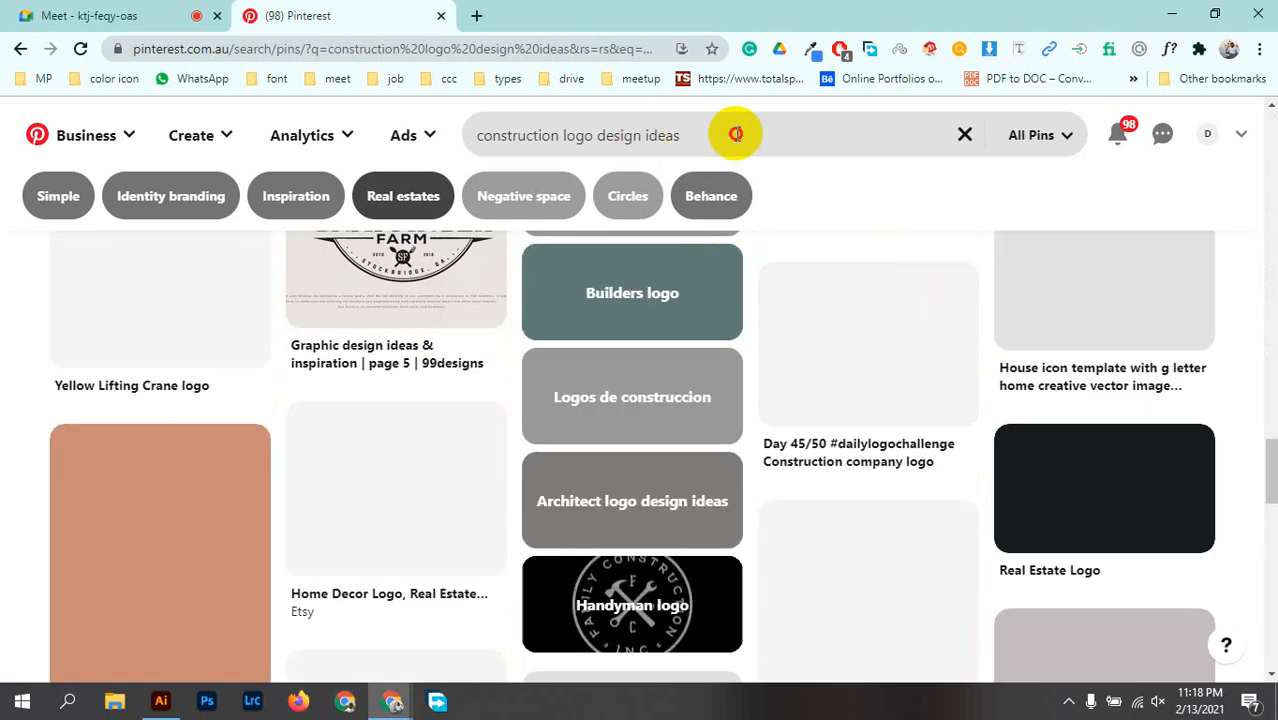
Step: Search Pinterest for "business card design"
left_click(739, 134)
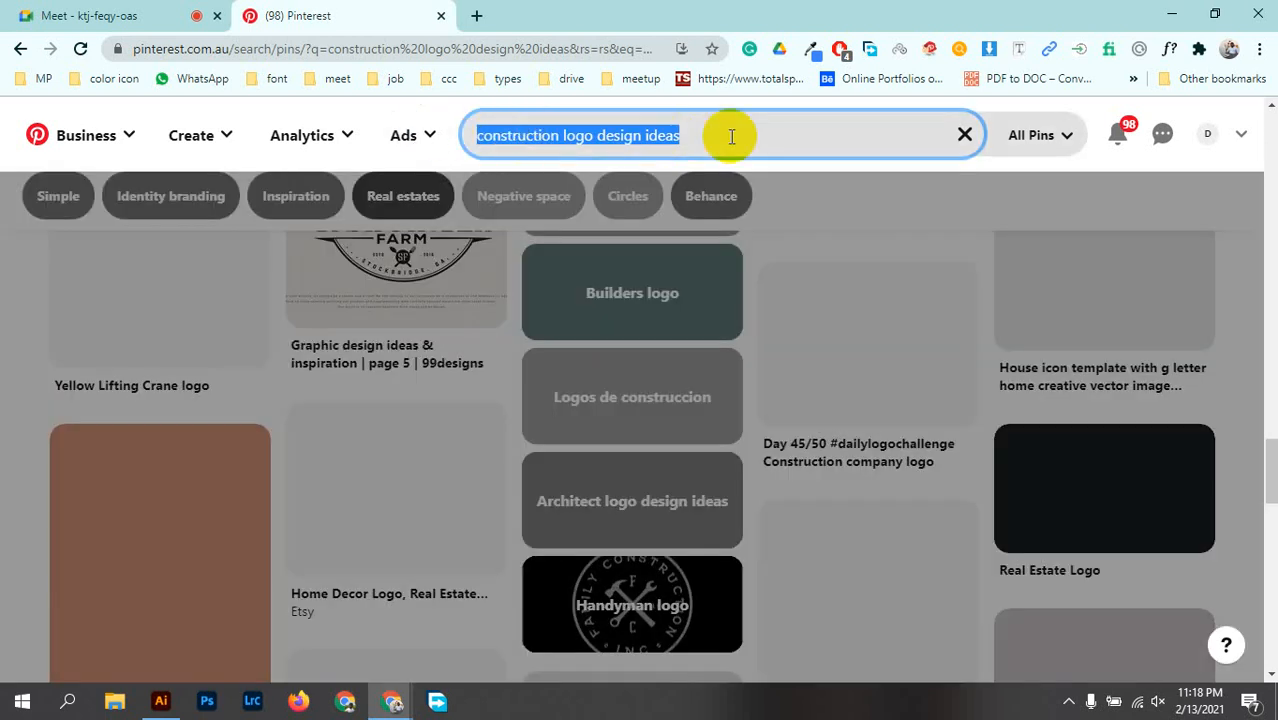
type("bu")
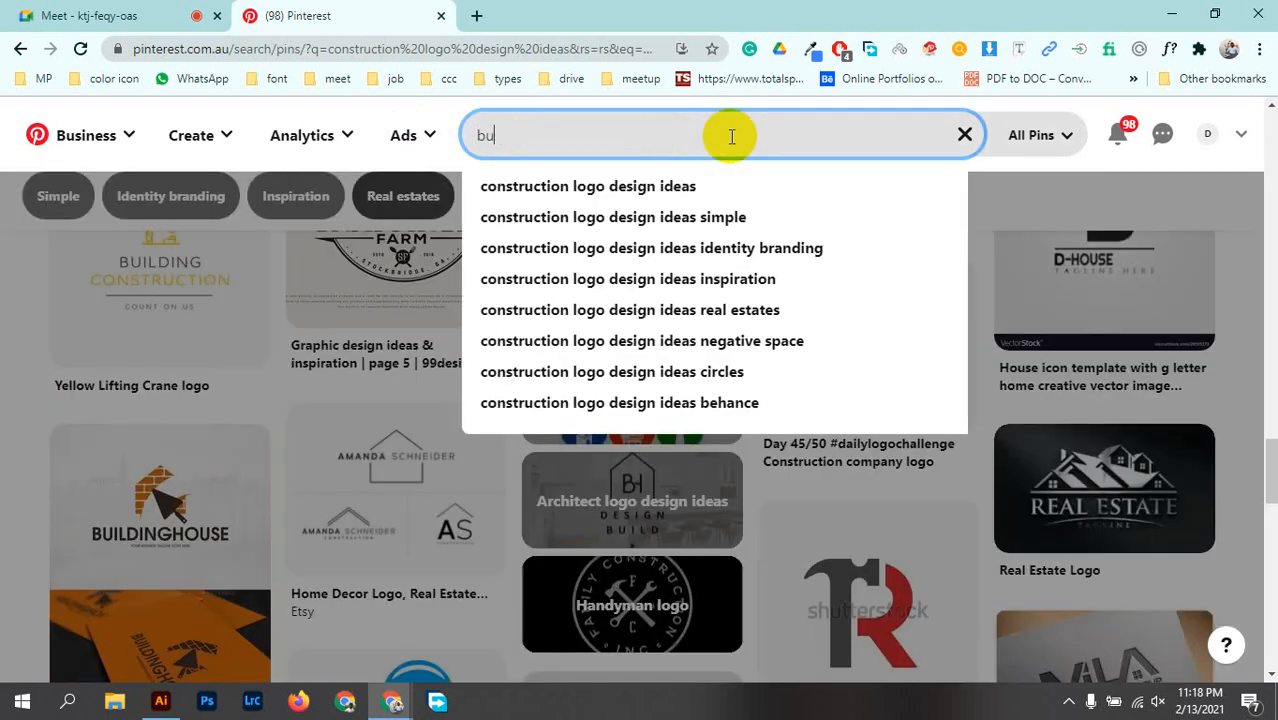
type("siness ")
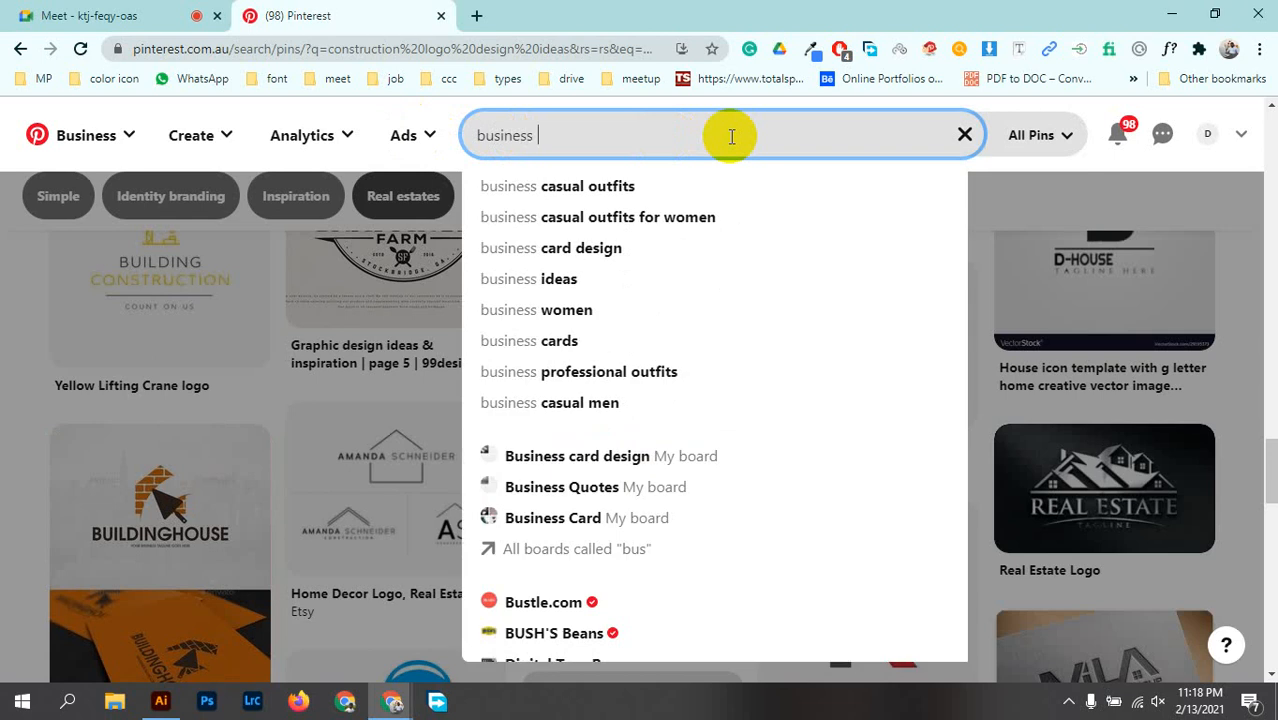
type("card")
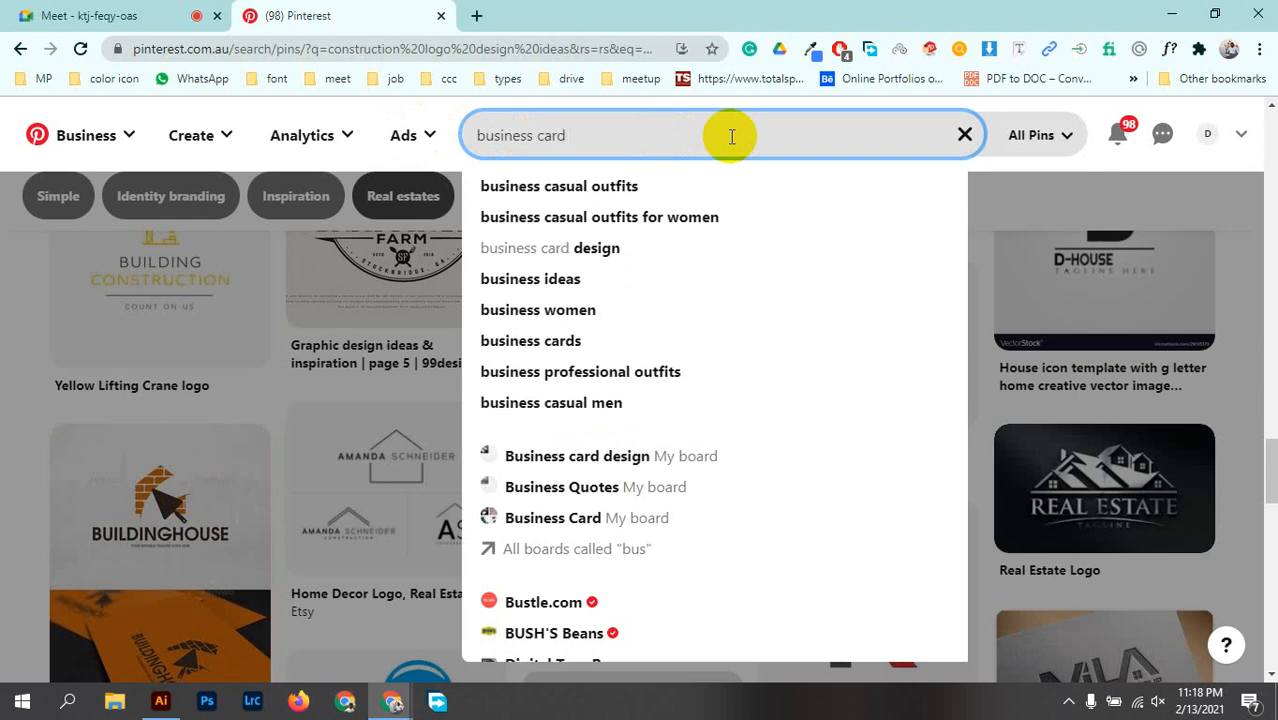
left_click(588, 192)
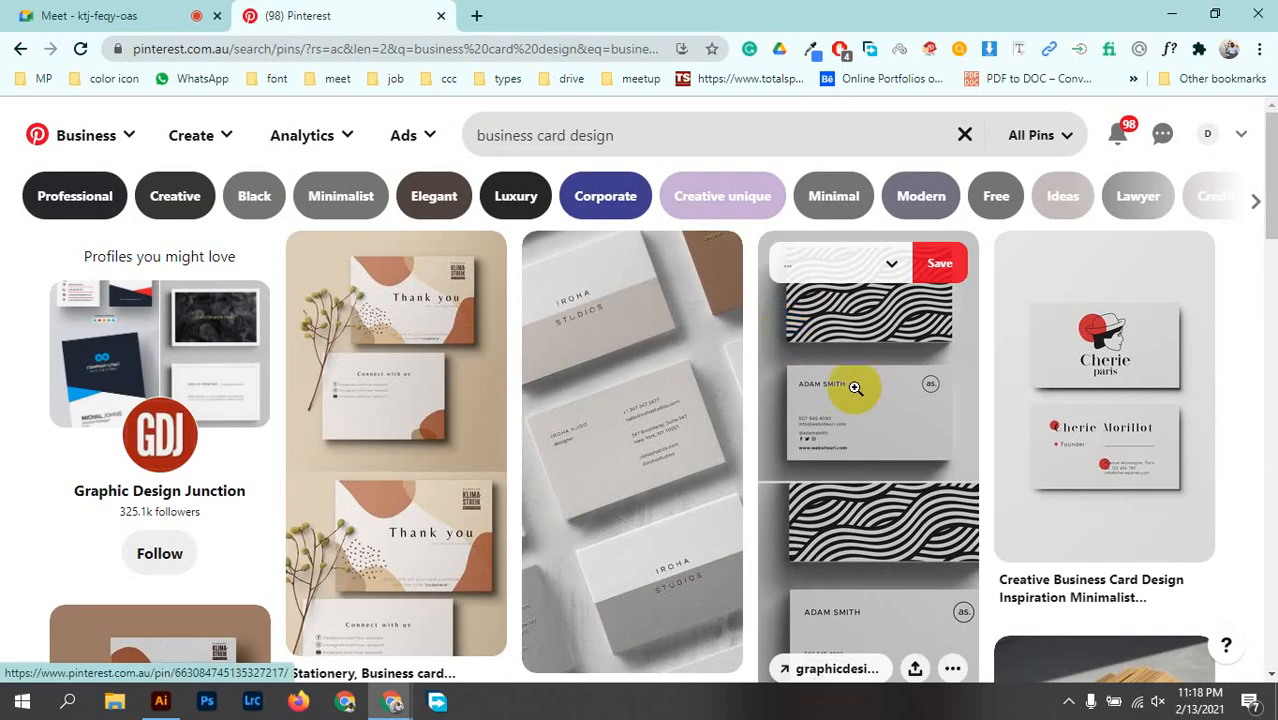
Step: Browse the business card pins, examining their layouts, colours and styles
scroll(513, 400, "down", 5)
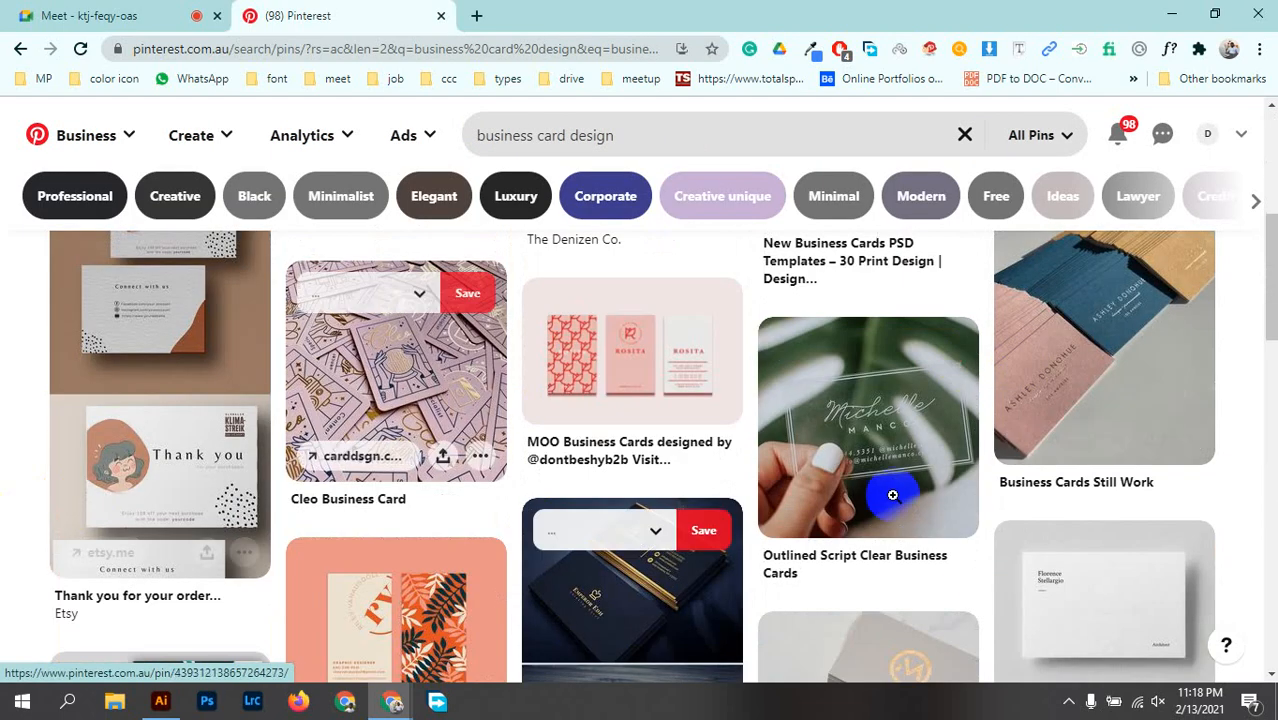
scroll(775, 588, "down", 3)
scroll(765, 434, "down", 7)
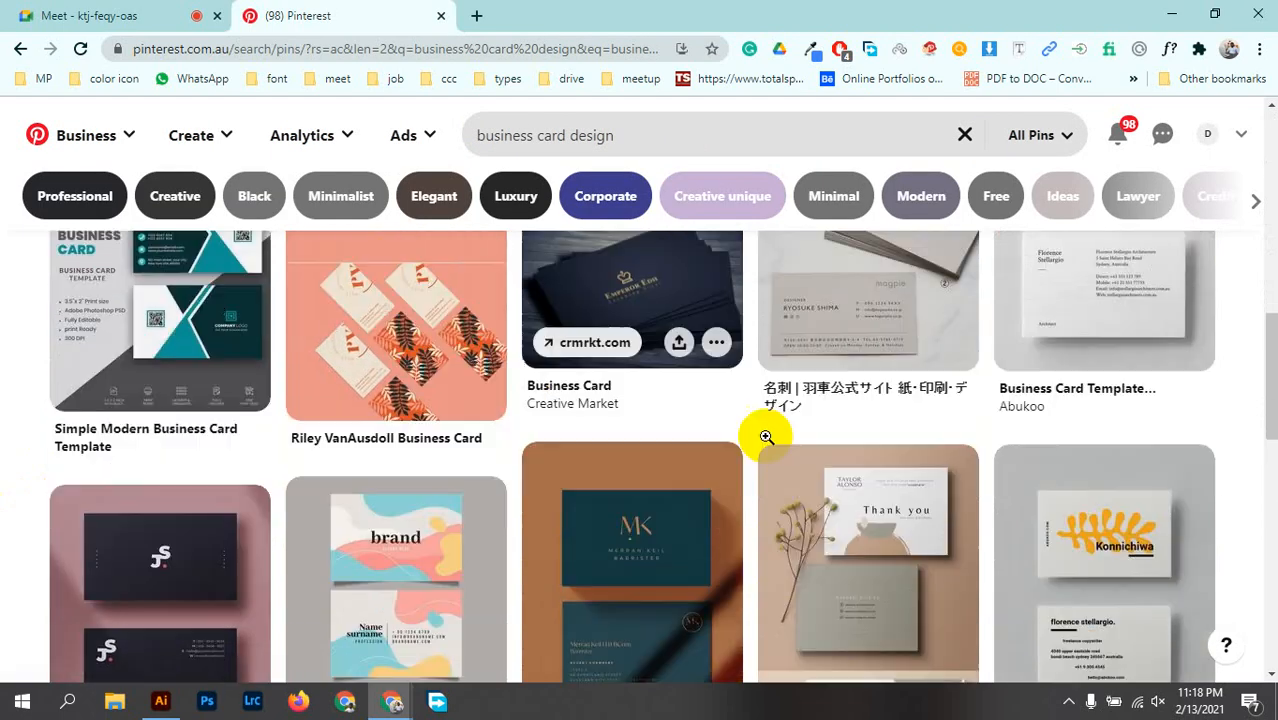
scroll(1228, 425, "down", 6)
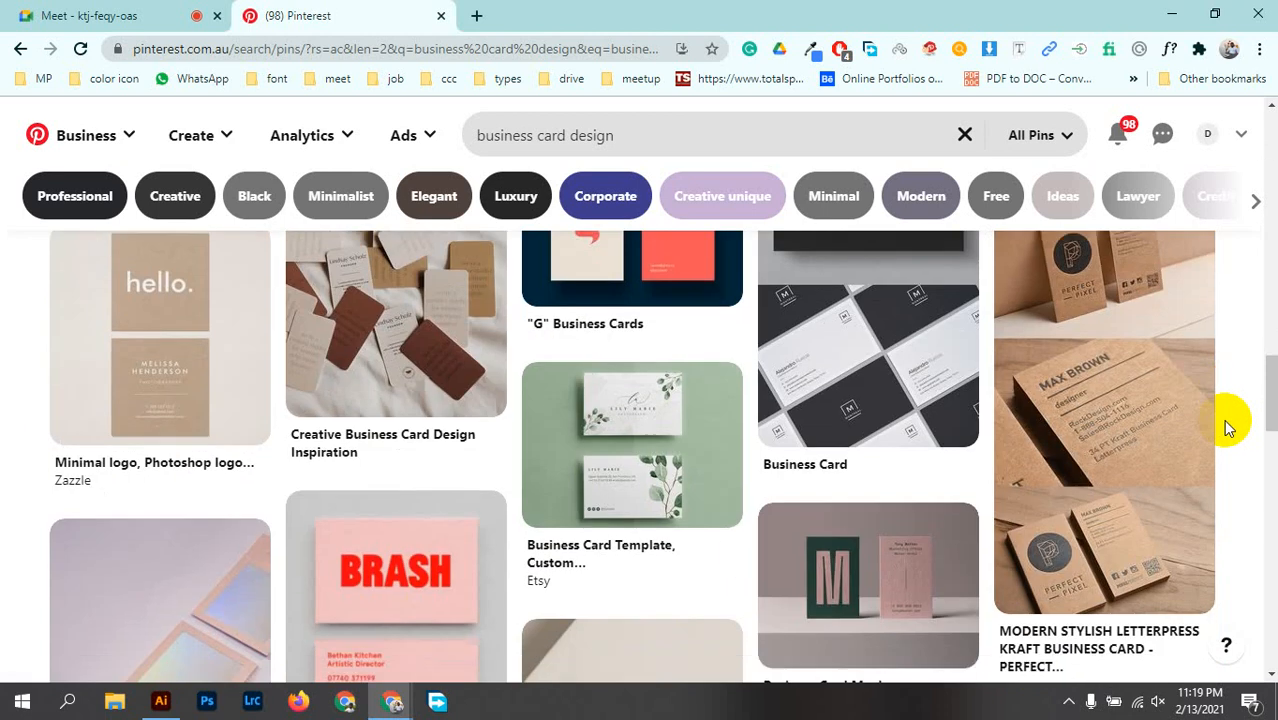
scroll(1224, 425, "down", 5)
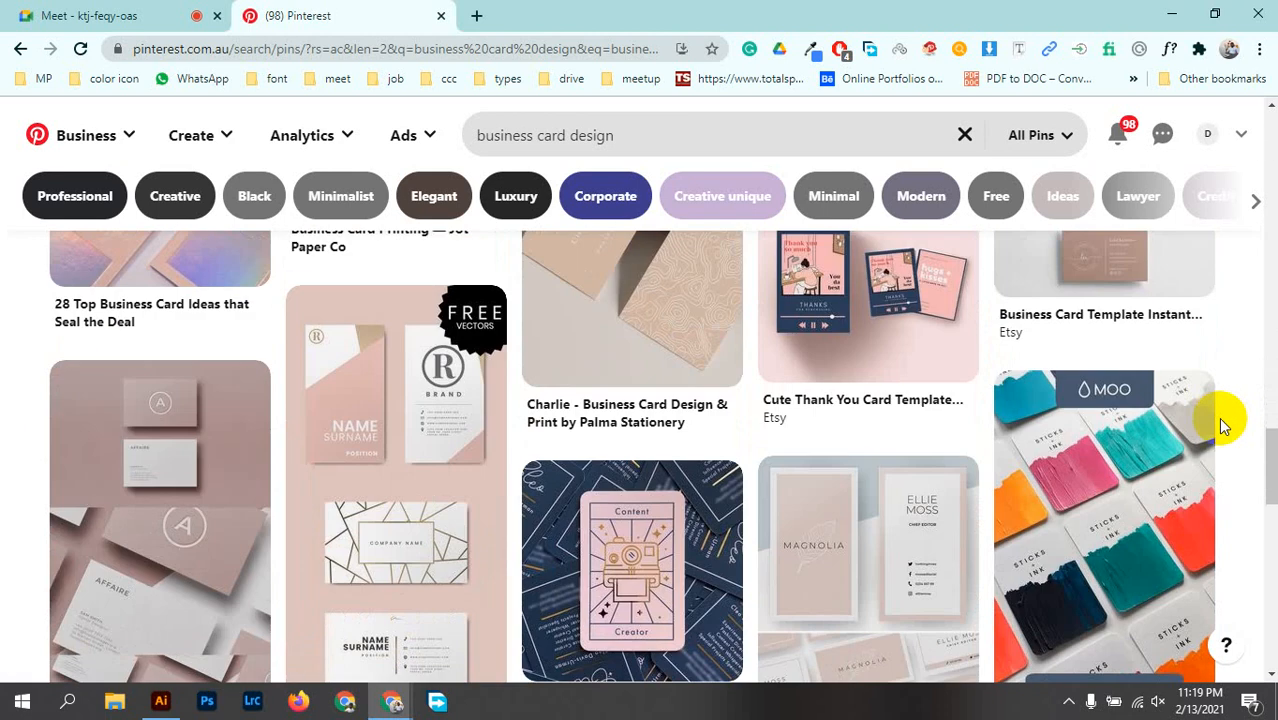
scroll(1224, 425, "down", 5)
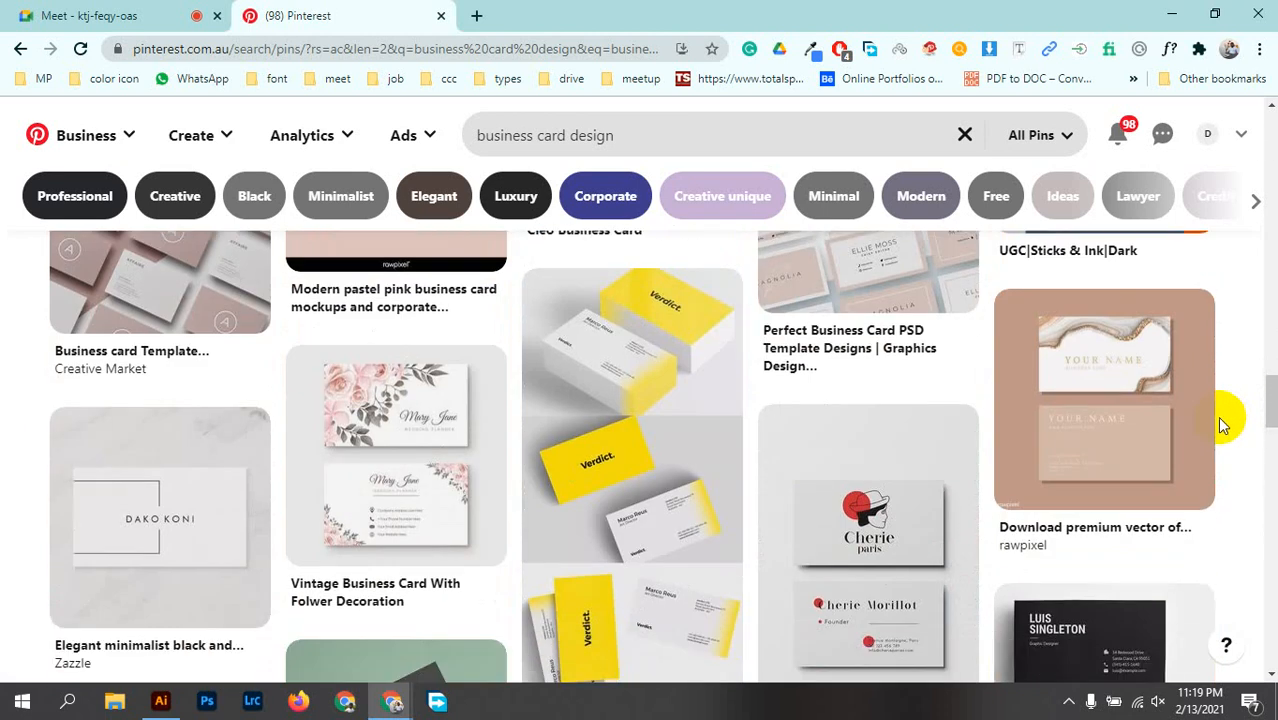
scroll(1217, 416, "down", 4)
scroll(1216, 415, "down", 15)
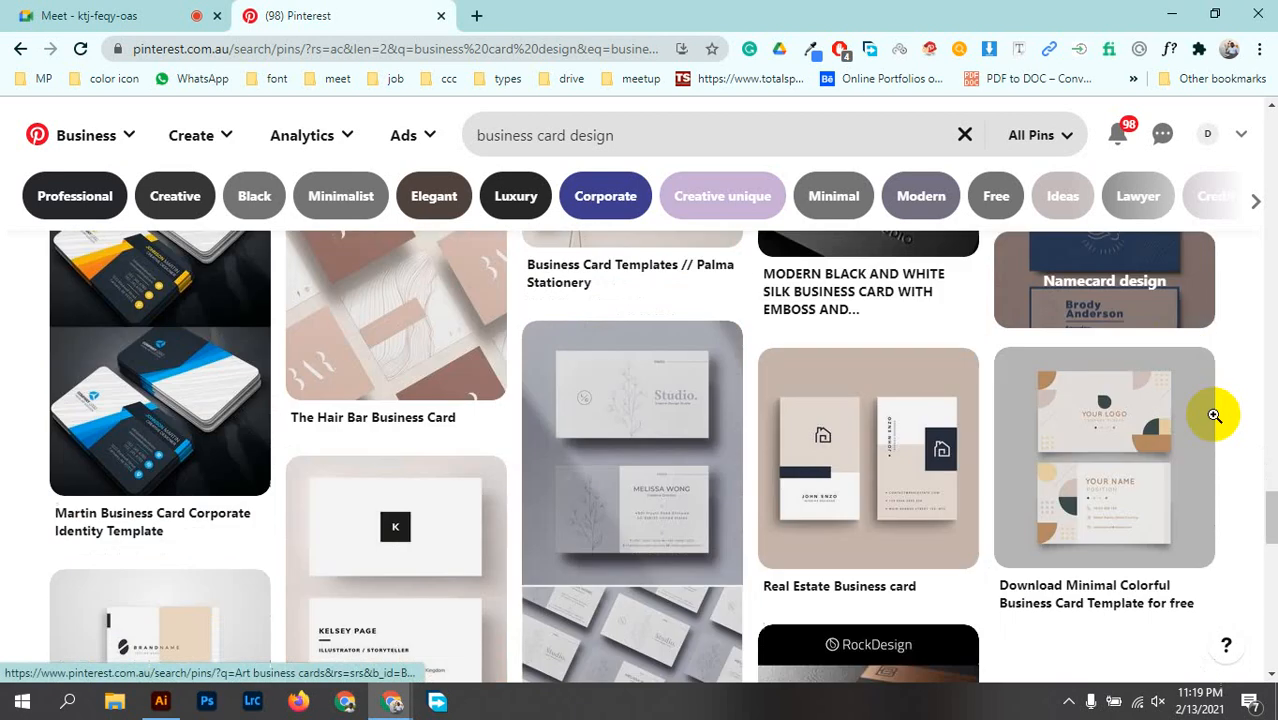
scroll(1214, 415, "down", 5)
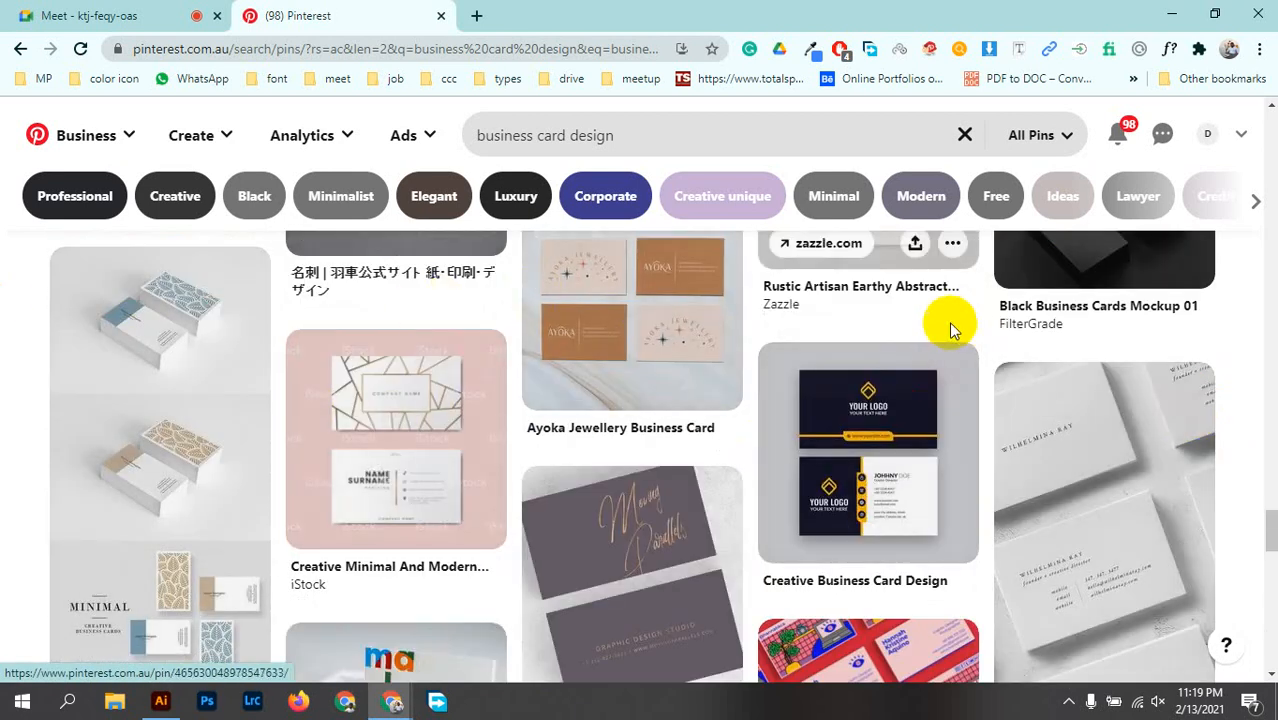
scroll(737, 553, "down", 4)
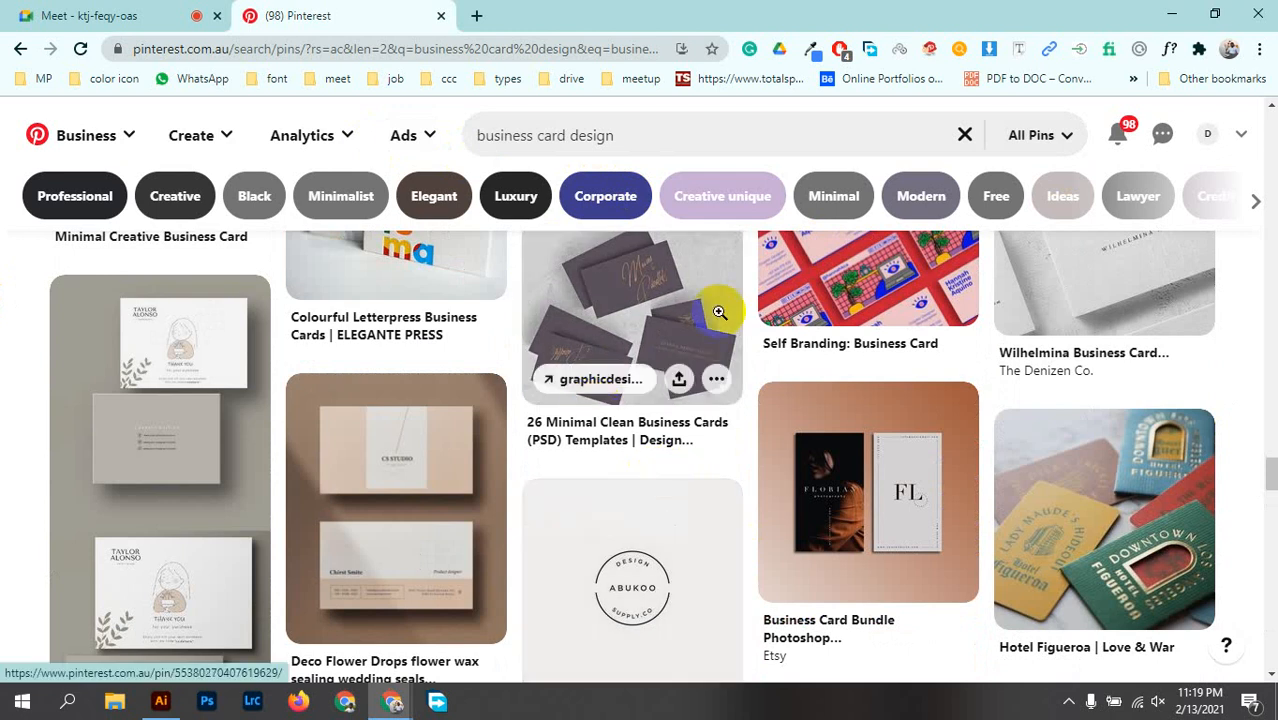
scroll(819, 537, "down", 10)
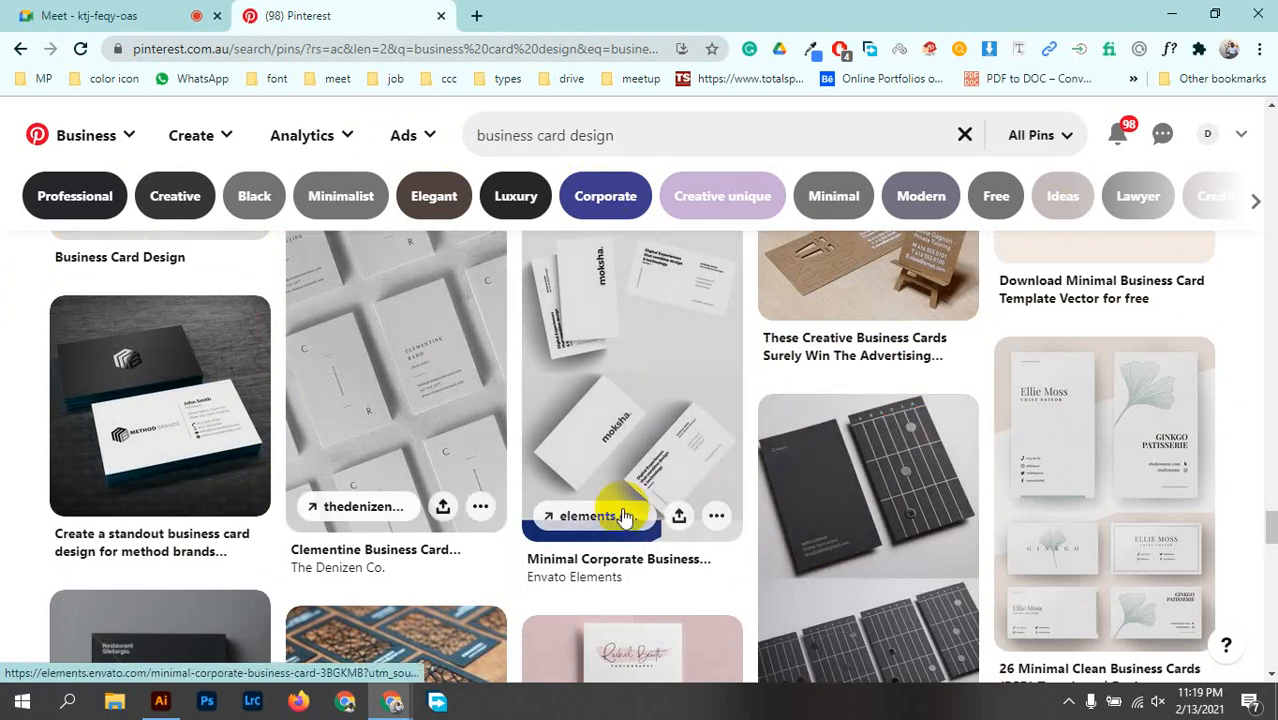
scroll(947, 518, "down", 1)
scroll(947, 518, "down", 8)
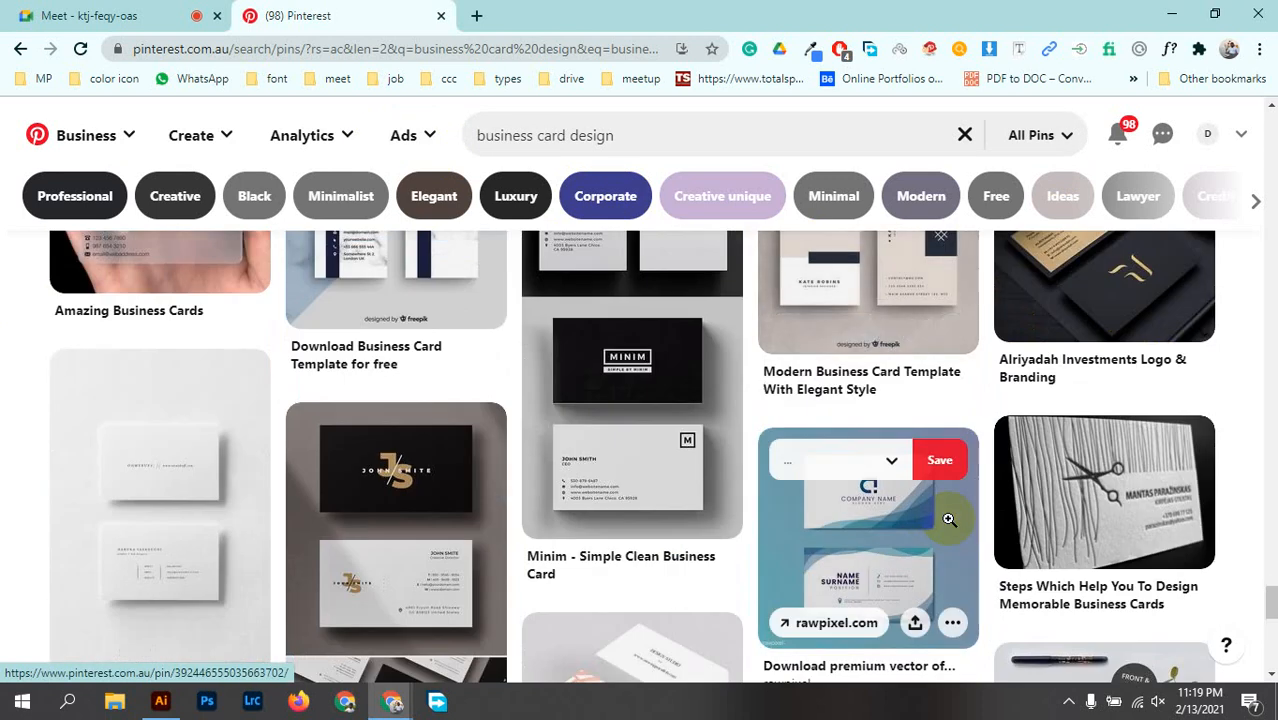
Step: Search Google for "a logo design" in a new browser tab and show the image results
left_click(476, 15)
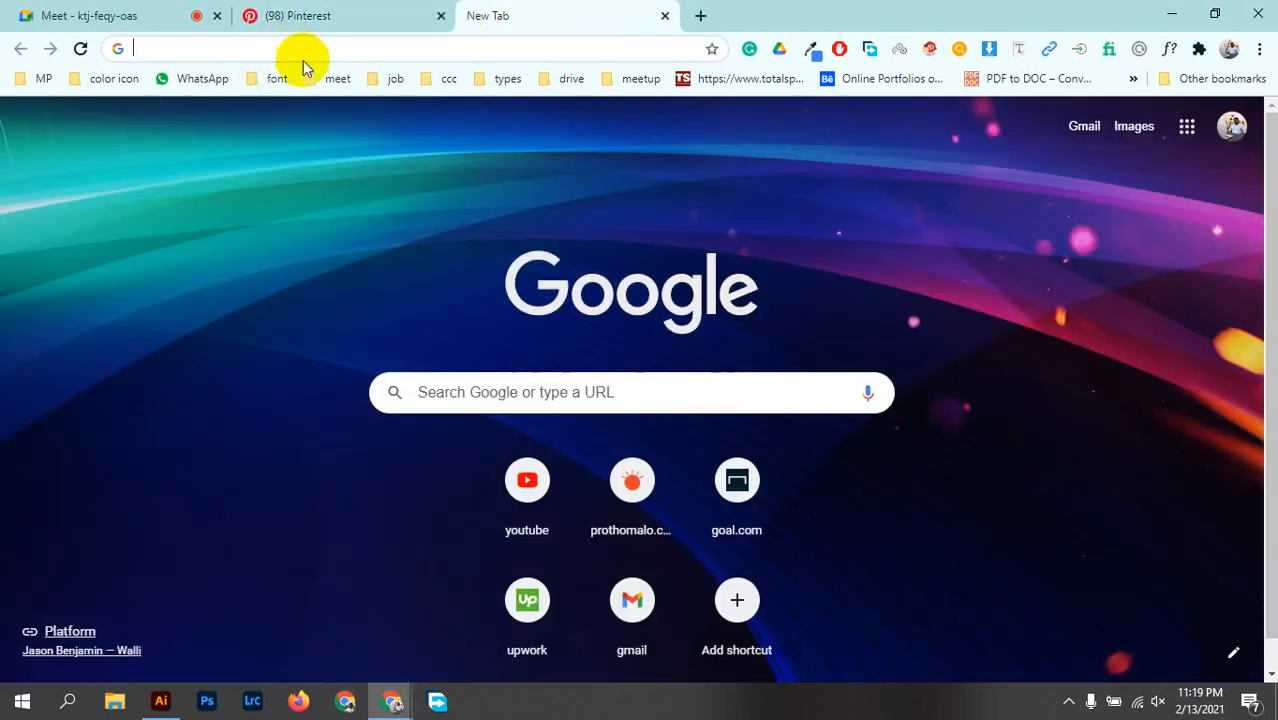
left_click(302, 46)
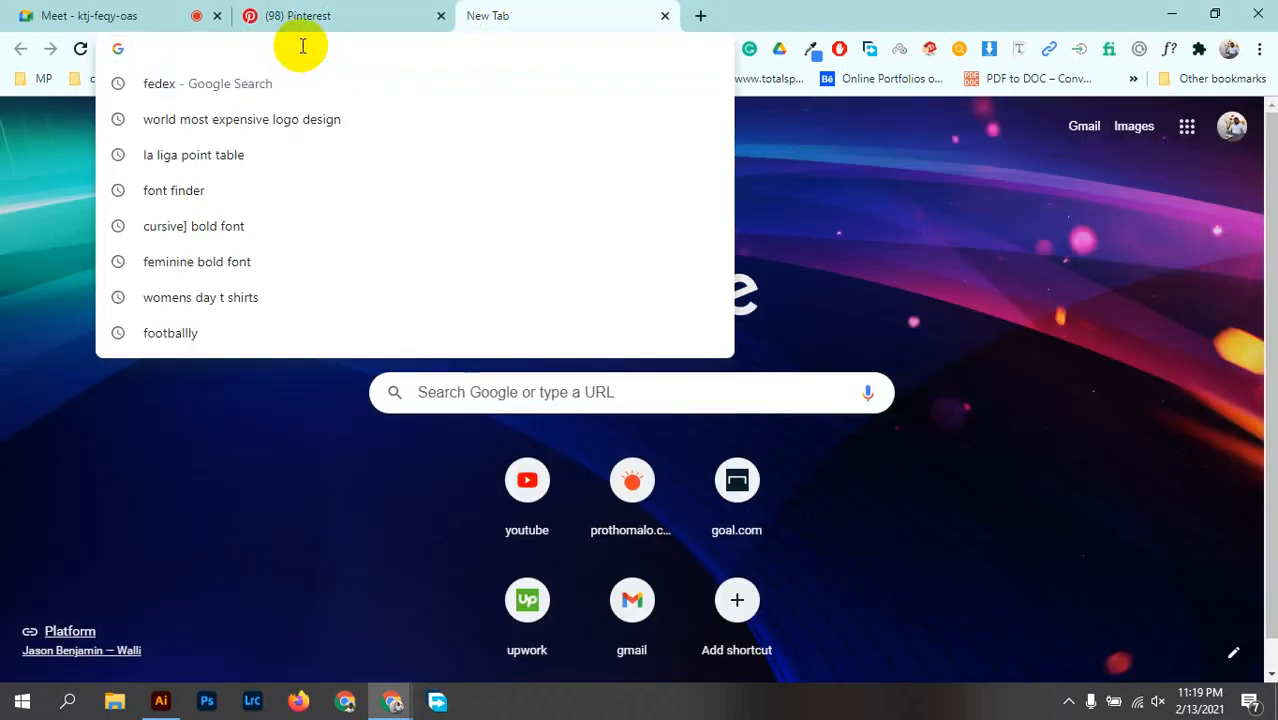
type("logo d")
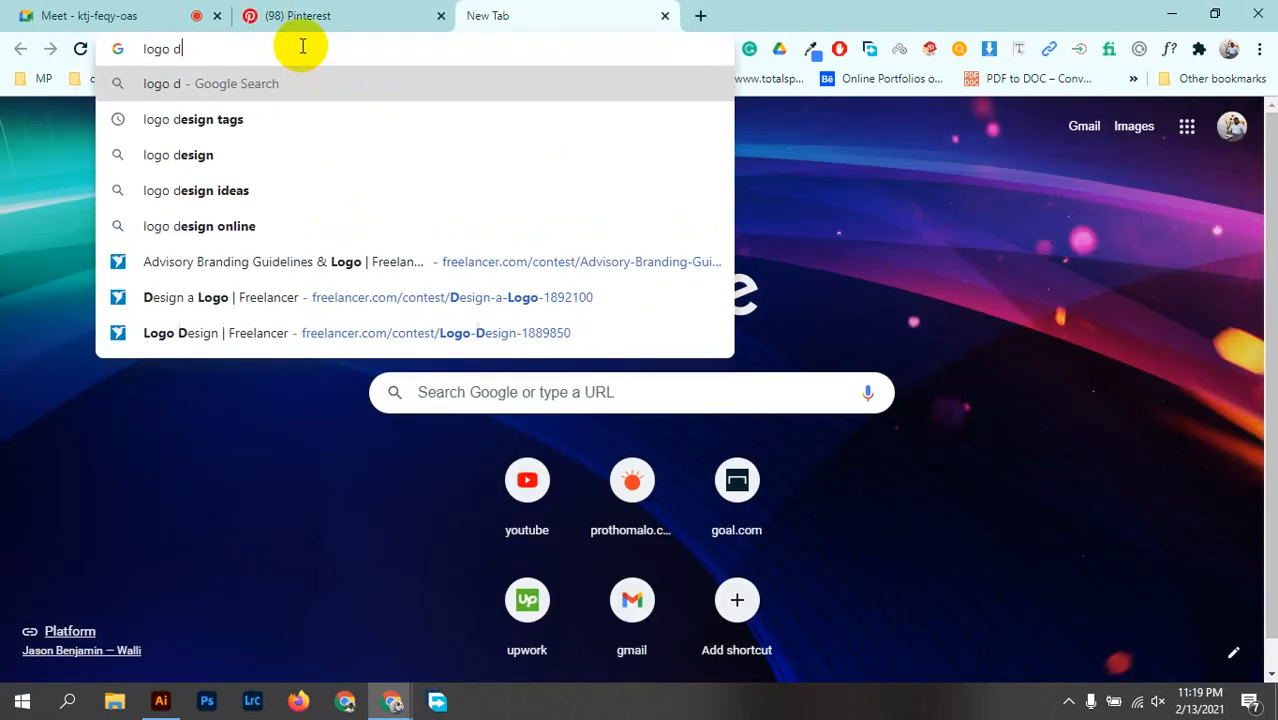
key("BackSpace")
key("BackSpace")
key("BackSpace")
key("BackSpace")
key("BackSpace")
key("BackSpace")
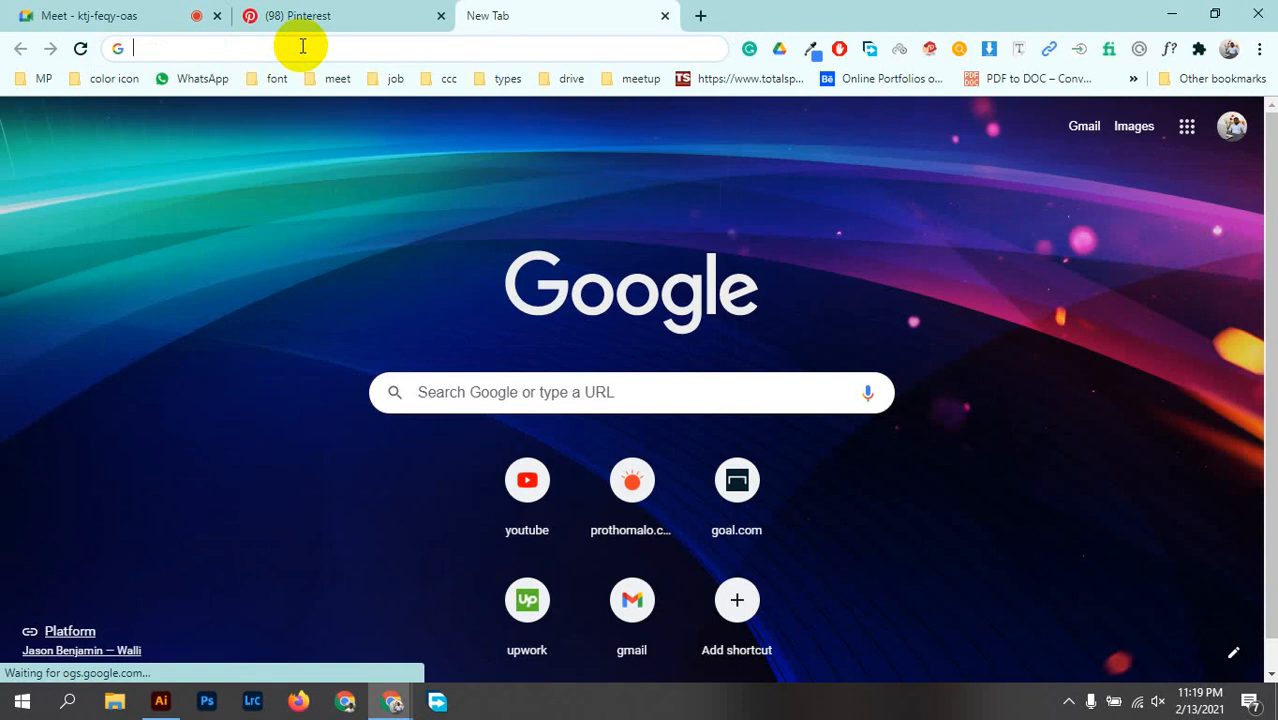
type("a")
key("BackSpace")
type("lo")
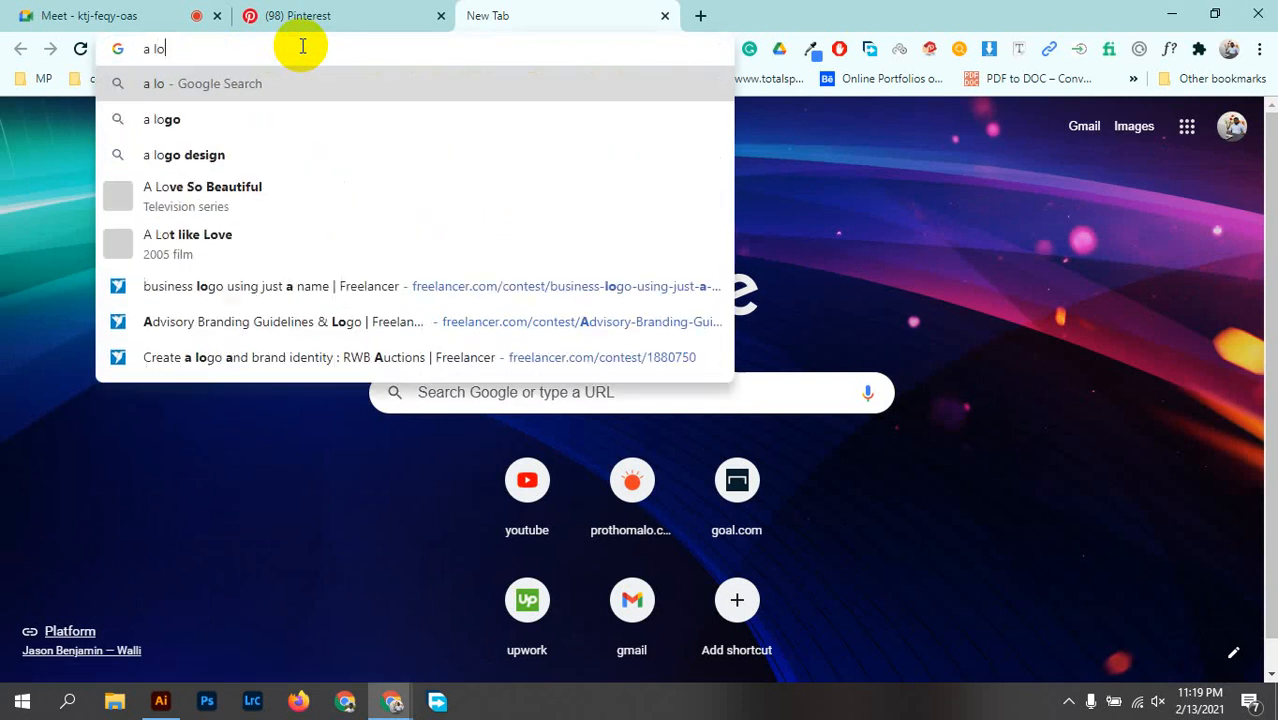
type("go design")
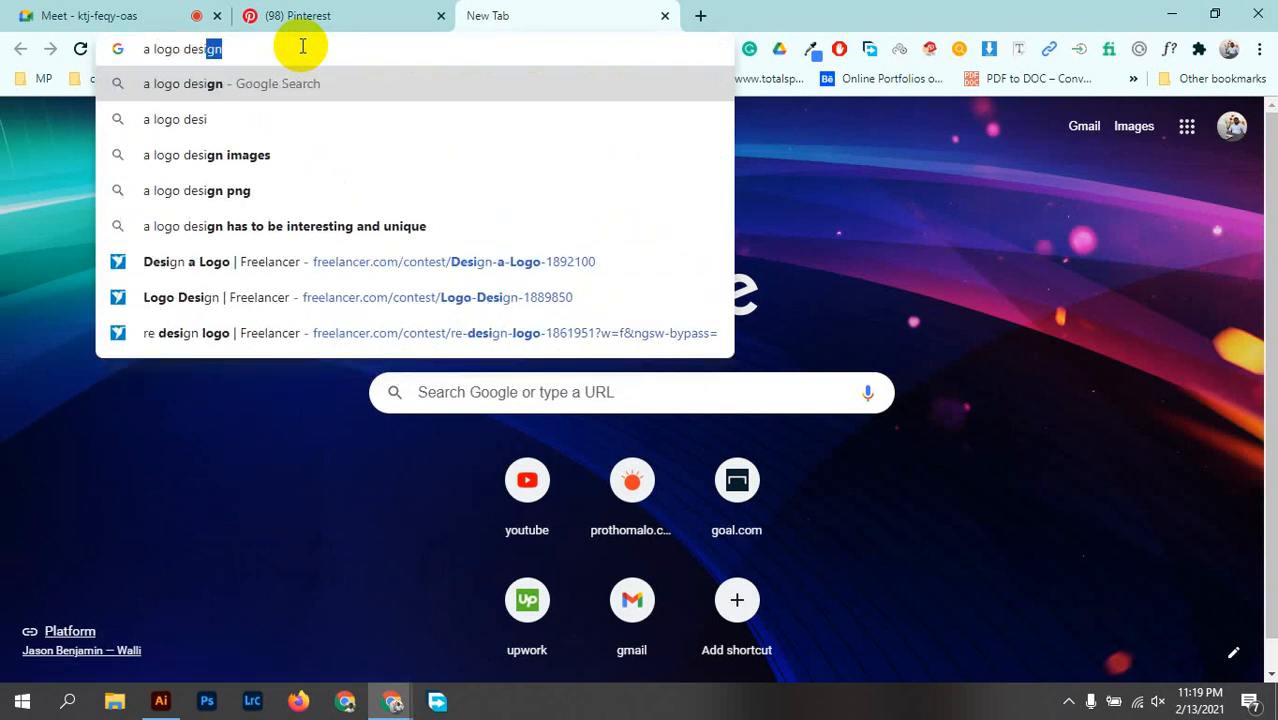
key("Return")
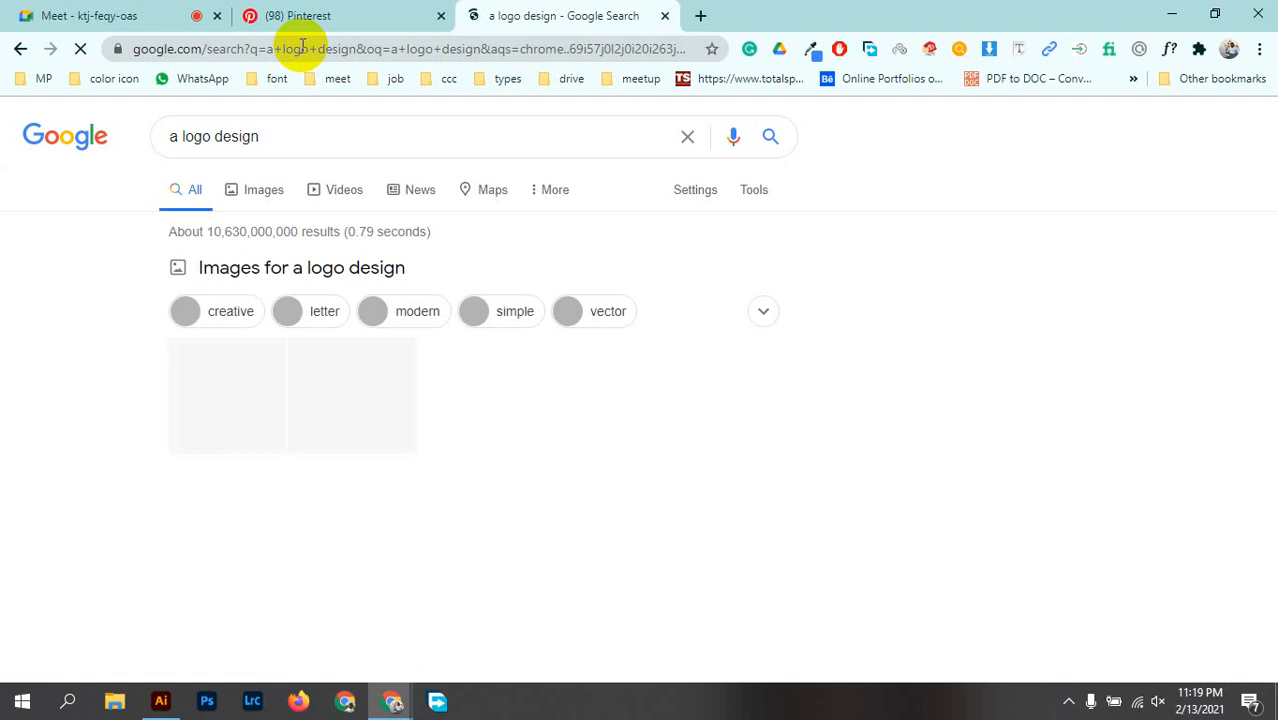
left_click(250, 190)
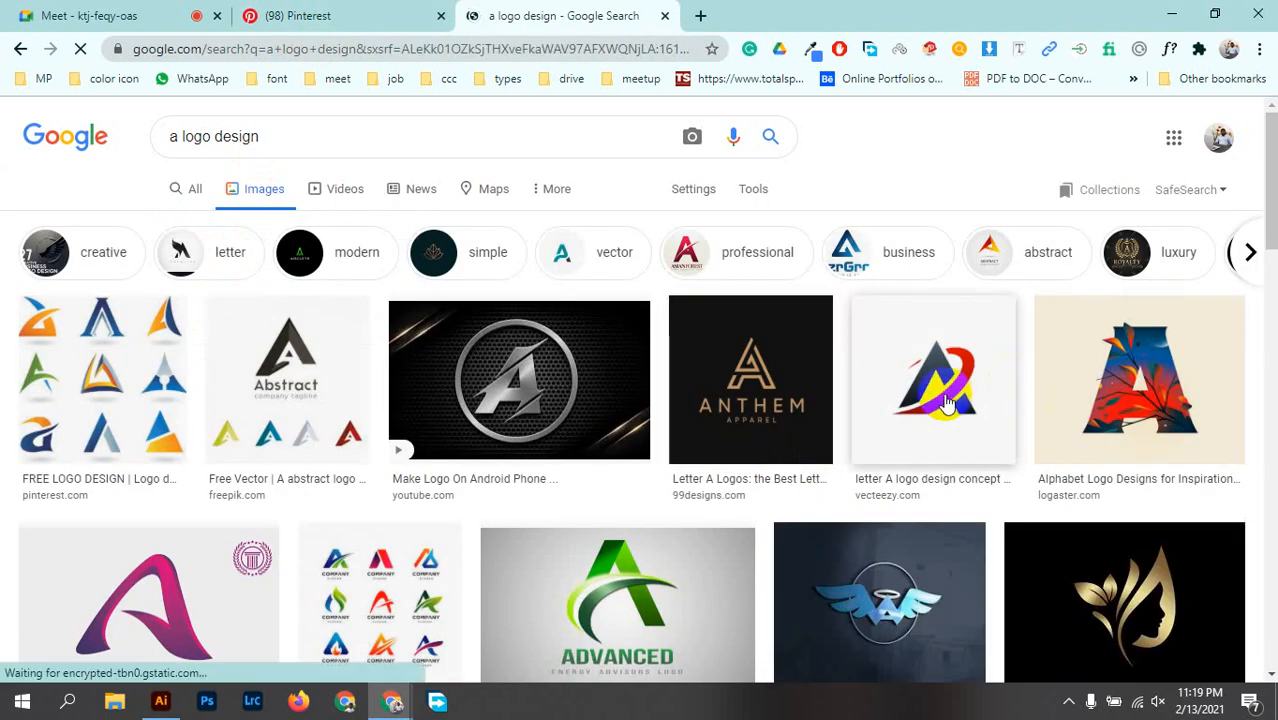
Step: Look through the image results for letter A and other logo design examples
scroll(343, 432, "down", 2)
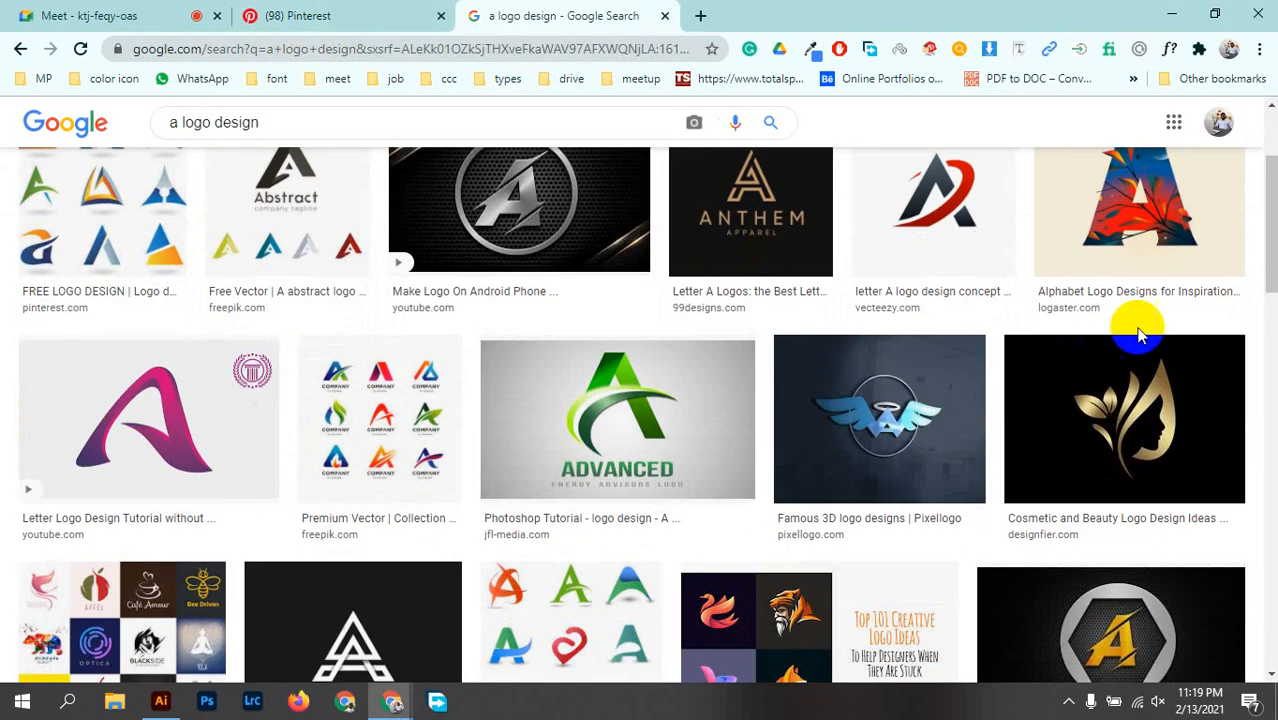
scroll(640, 480, "down", 2)
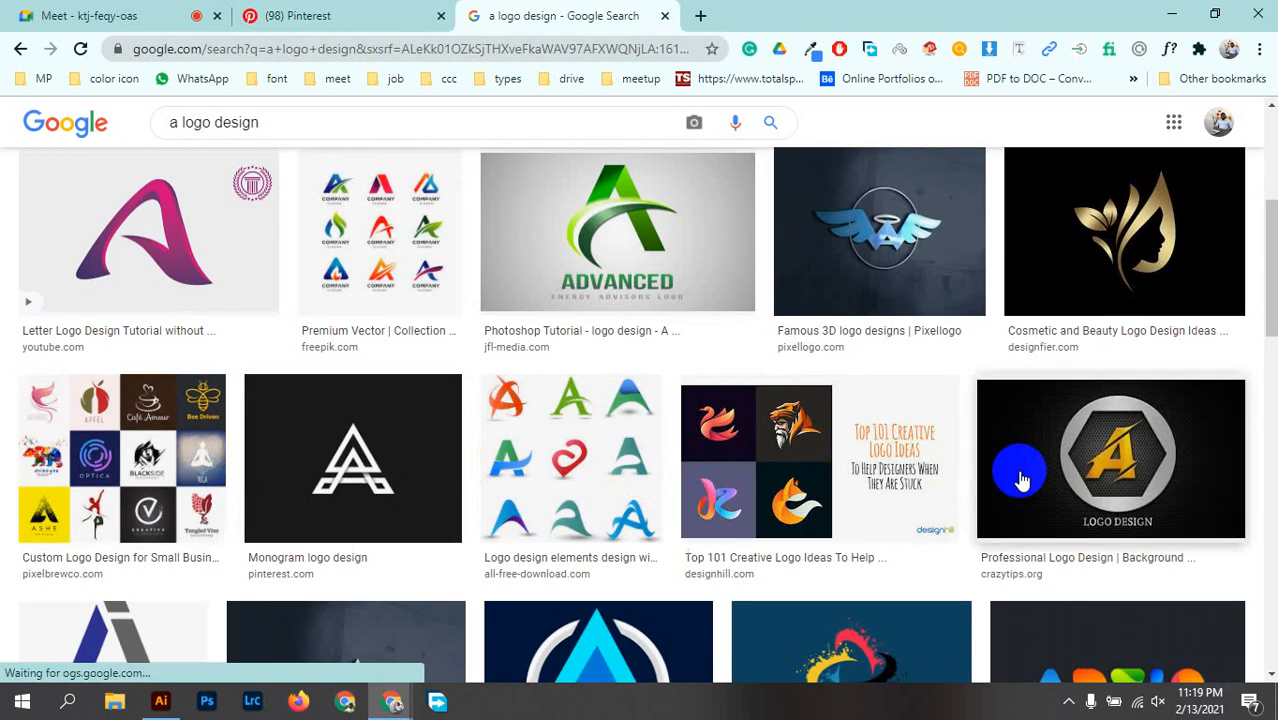
scroll(1021, 479, "down", 4)
scroll(593, 437, "down", 5)
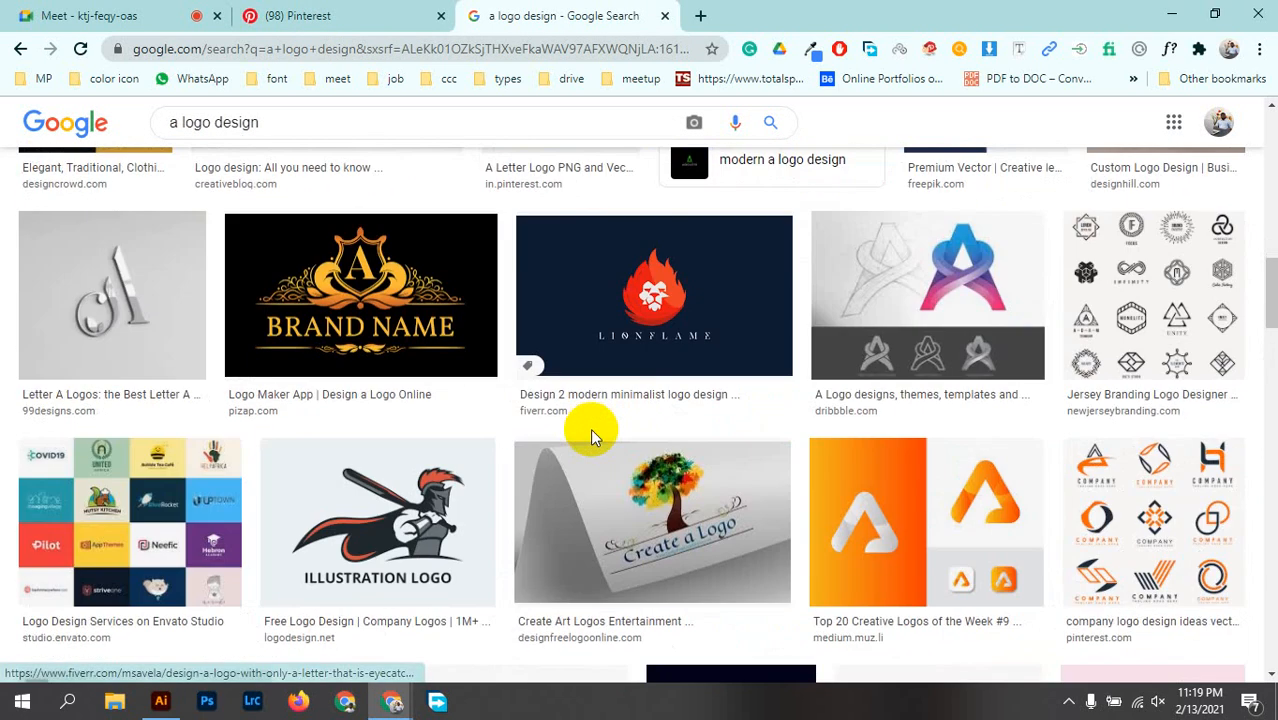
scroll(593, 437, "down", 5)
scroll(593, 437, "down", 15)
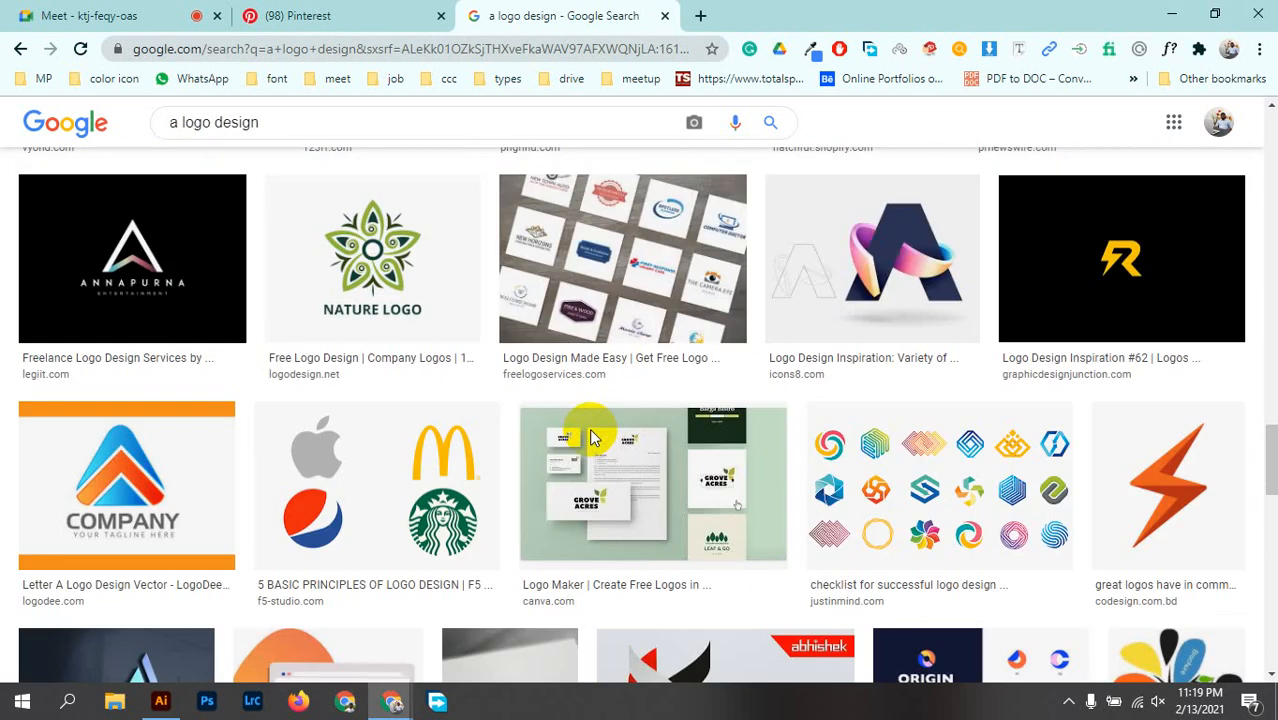
scroll(590, 437, "down", 10)
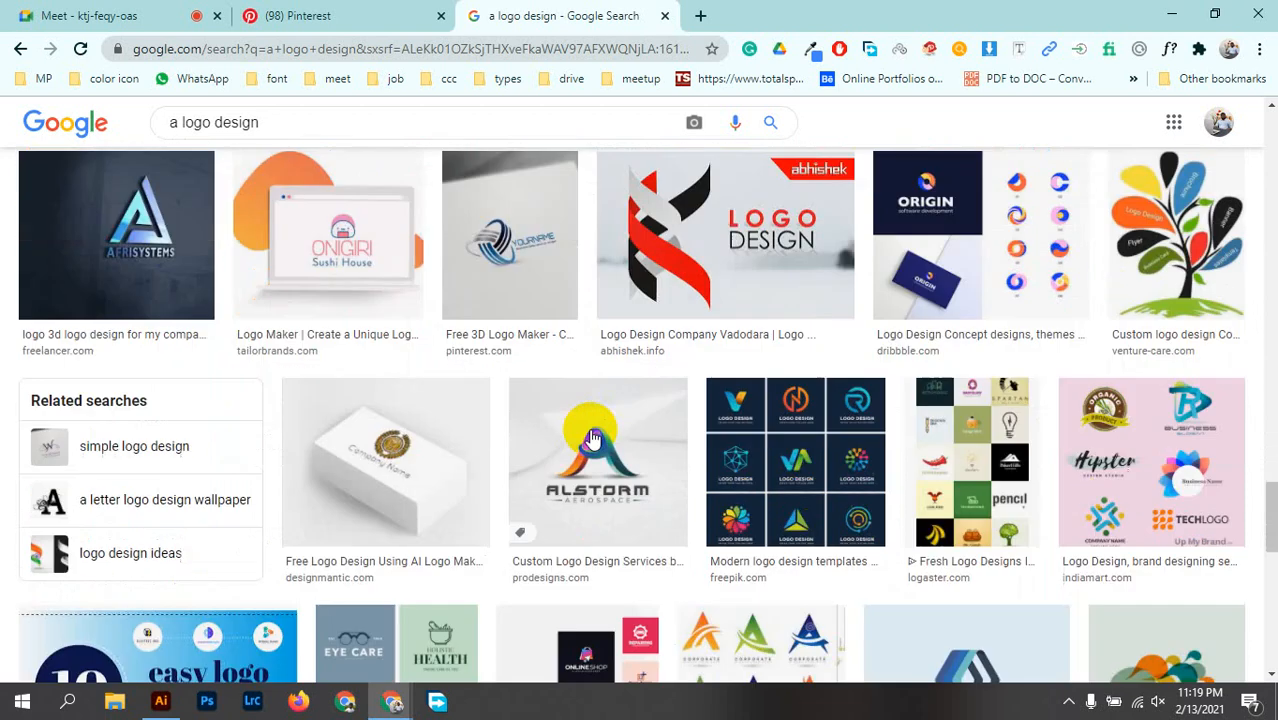
scroll(590, 437, "down", 15)
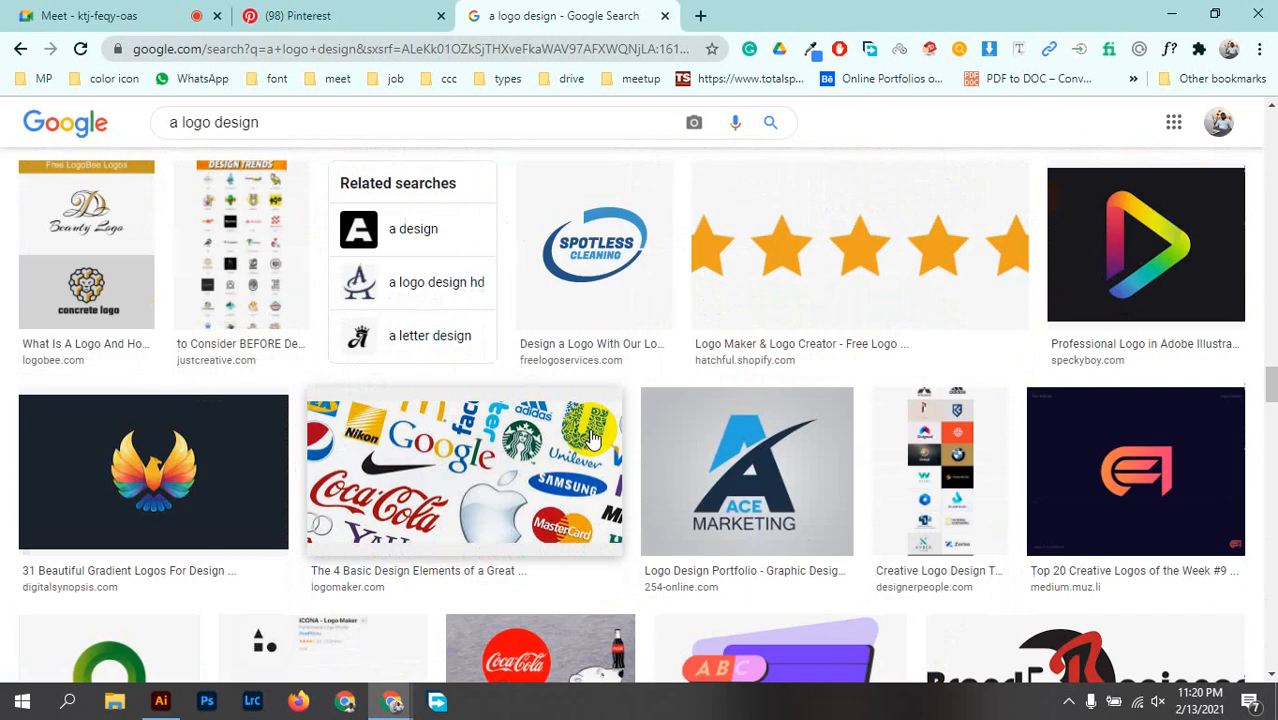
scroll(593, 437, "down", 10)
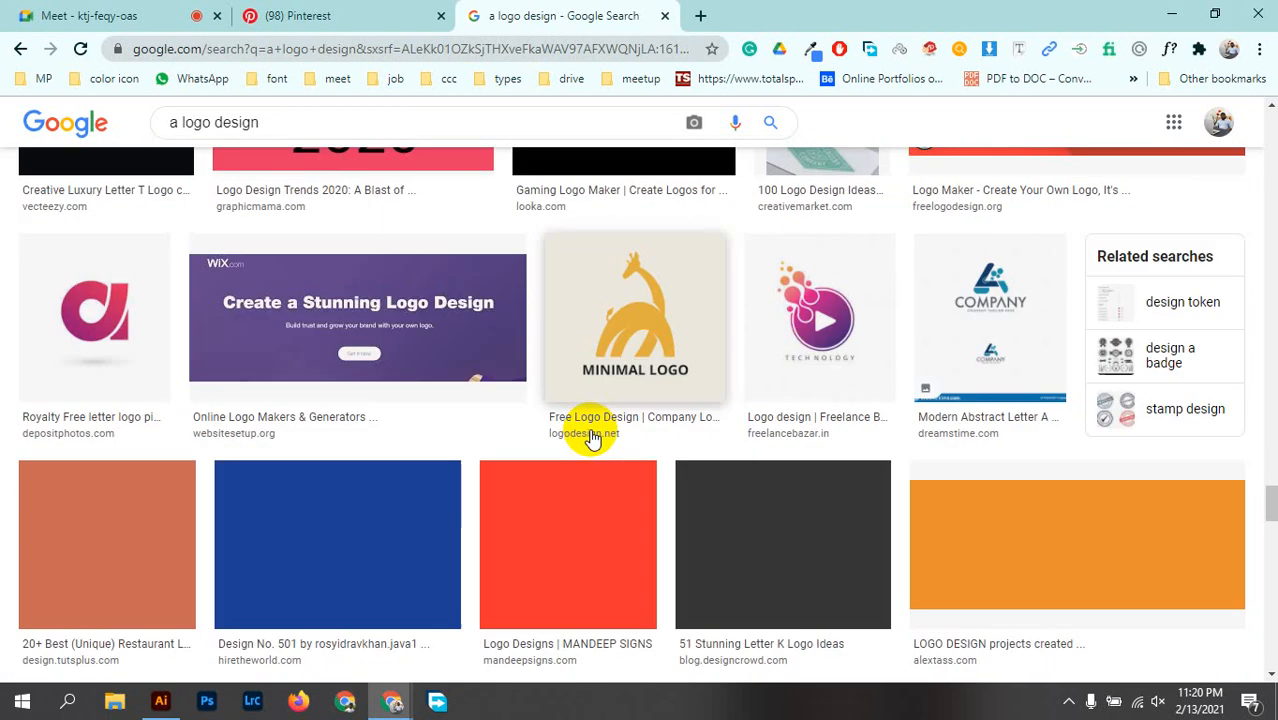
scroll(593, 437, "down", 15)
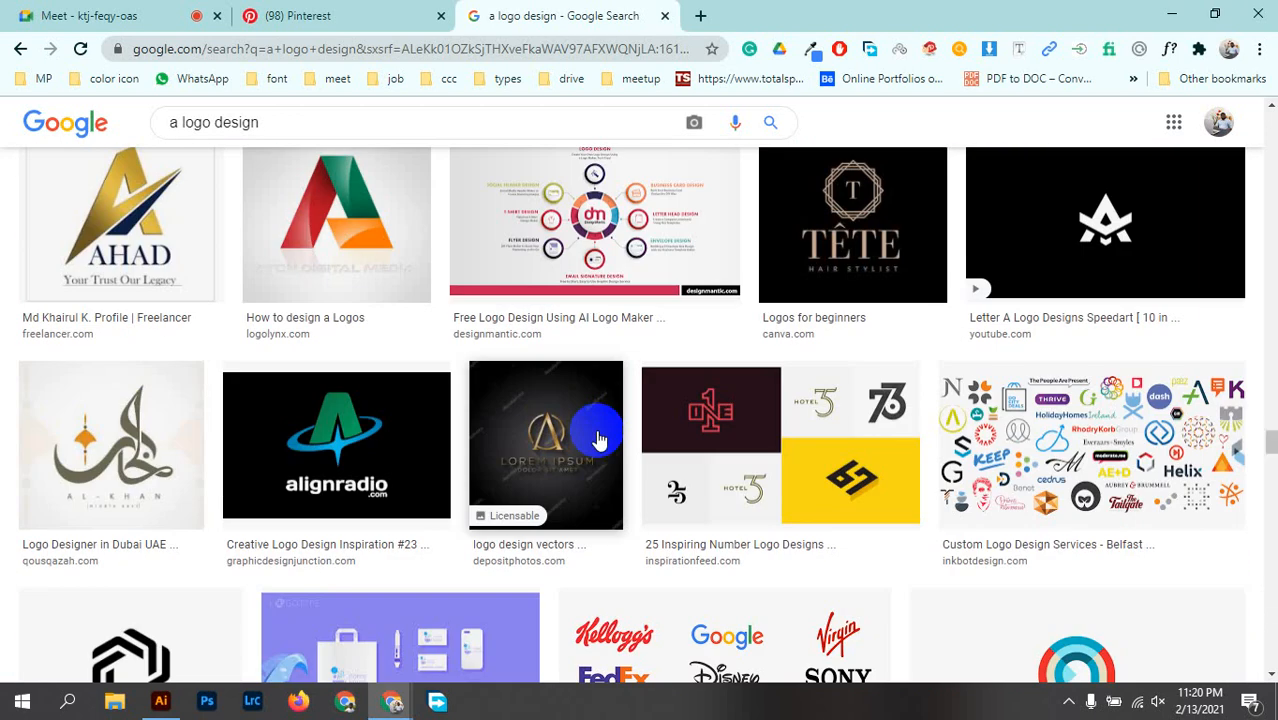
scroll(600, 437, "down", 4)
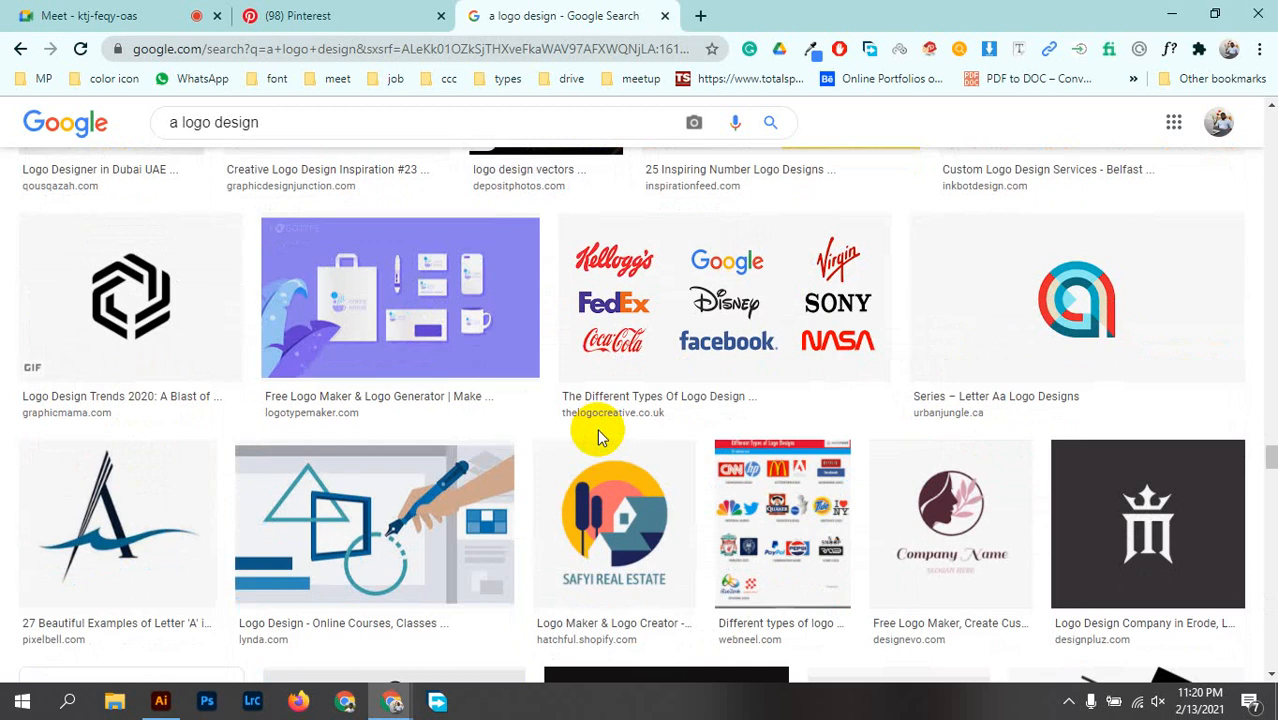
scroll(597, 430, "down", 10)
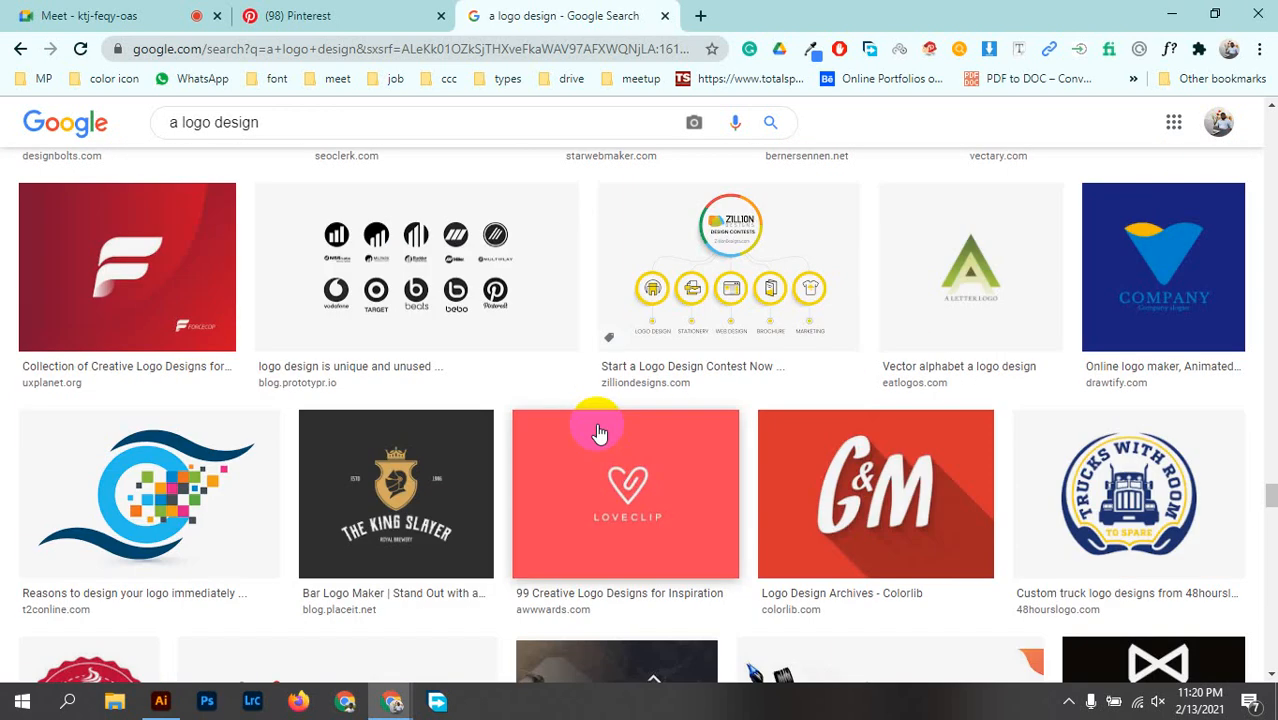
Step: Close the Google search and Pinterest tabs and switch back to the heart drawing in Illustrator
left_click(661, 19)
left_click(441, 16)
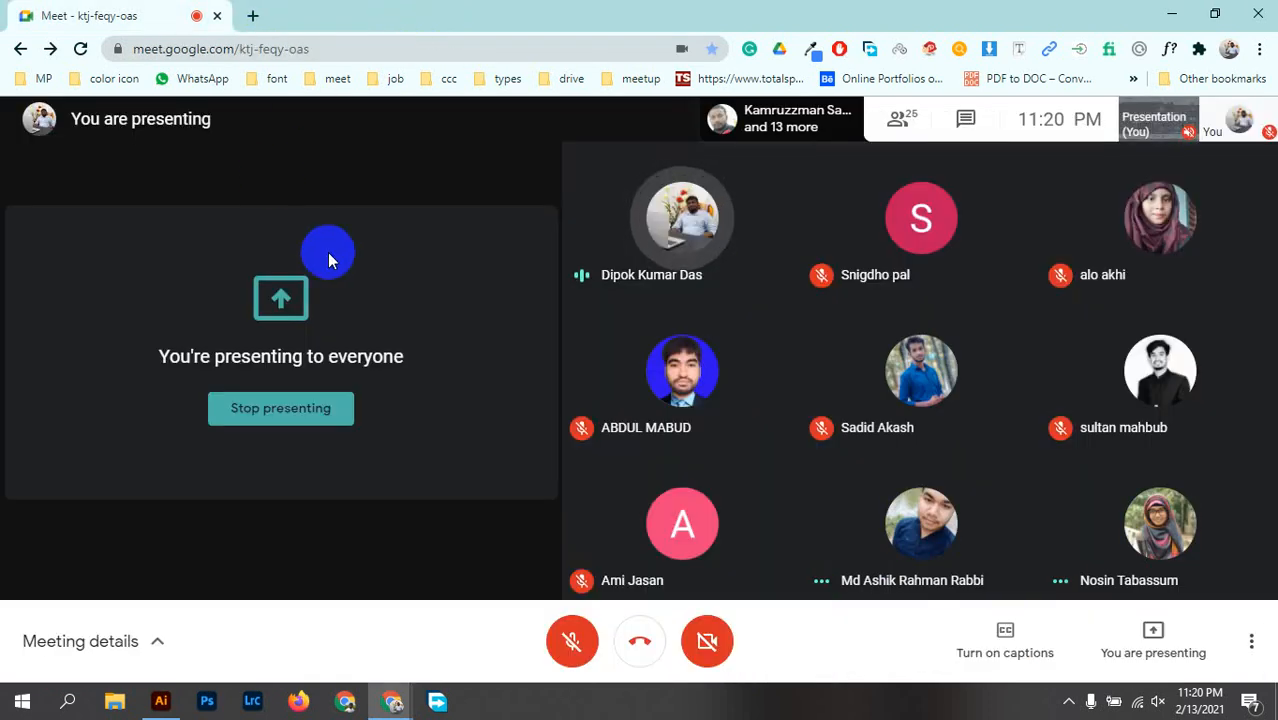
left_click(162, 699)
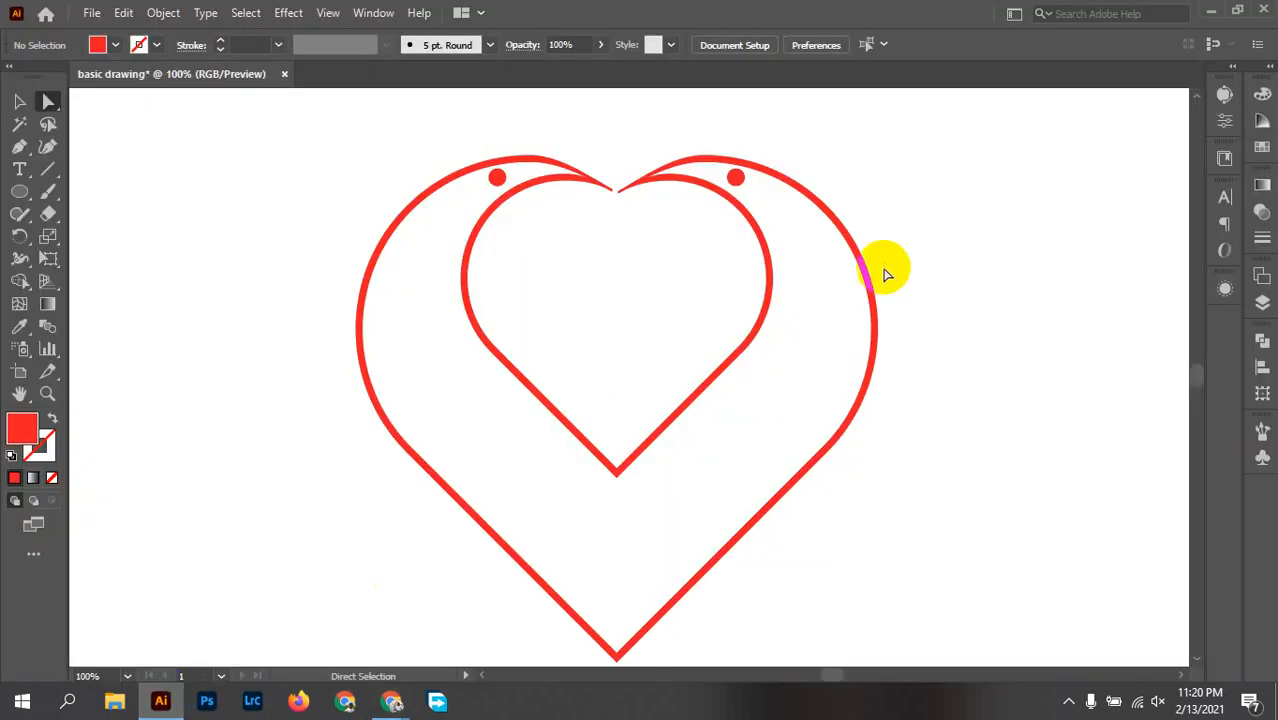
Step: Group all parts of the two-bird heart drawing into one object
scroll(846, 264, "down", 2)
left_click_drag(892, 335, 859, 433)
left_click(904, 547)
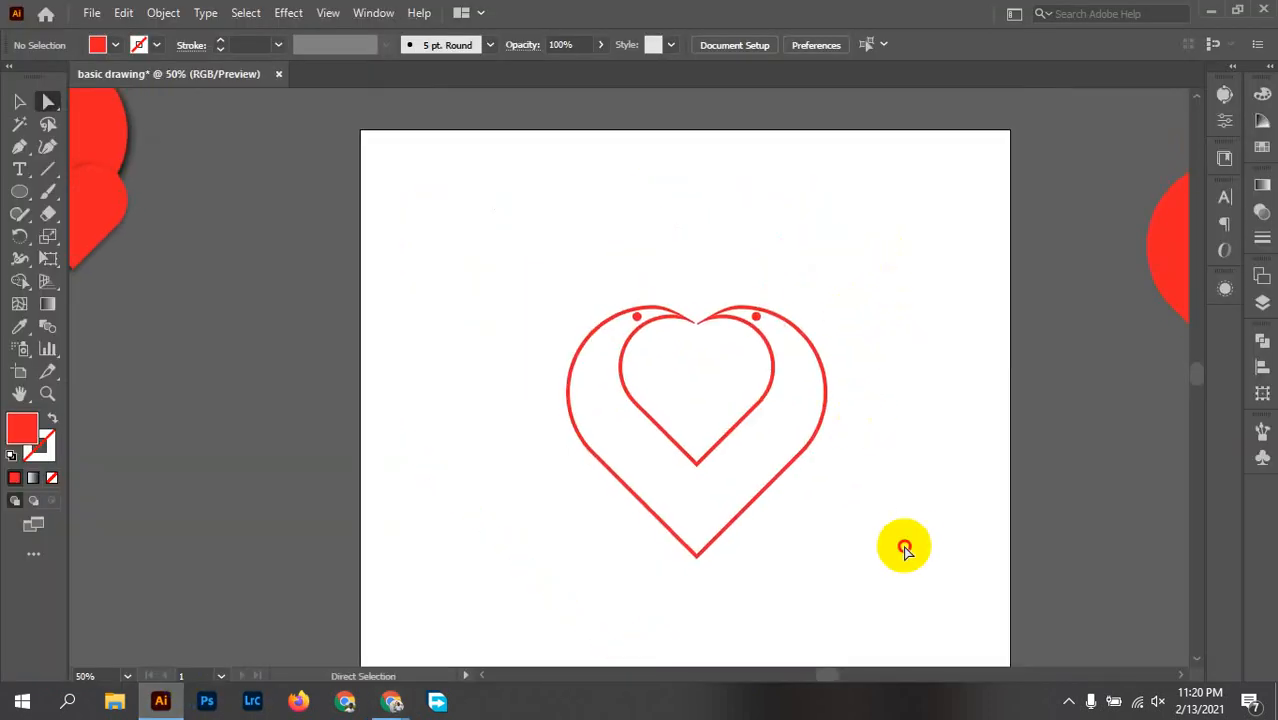
left_click_drag(904, 547, 499, 277)
key("v")
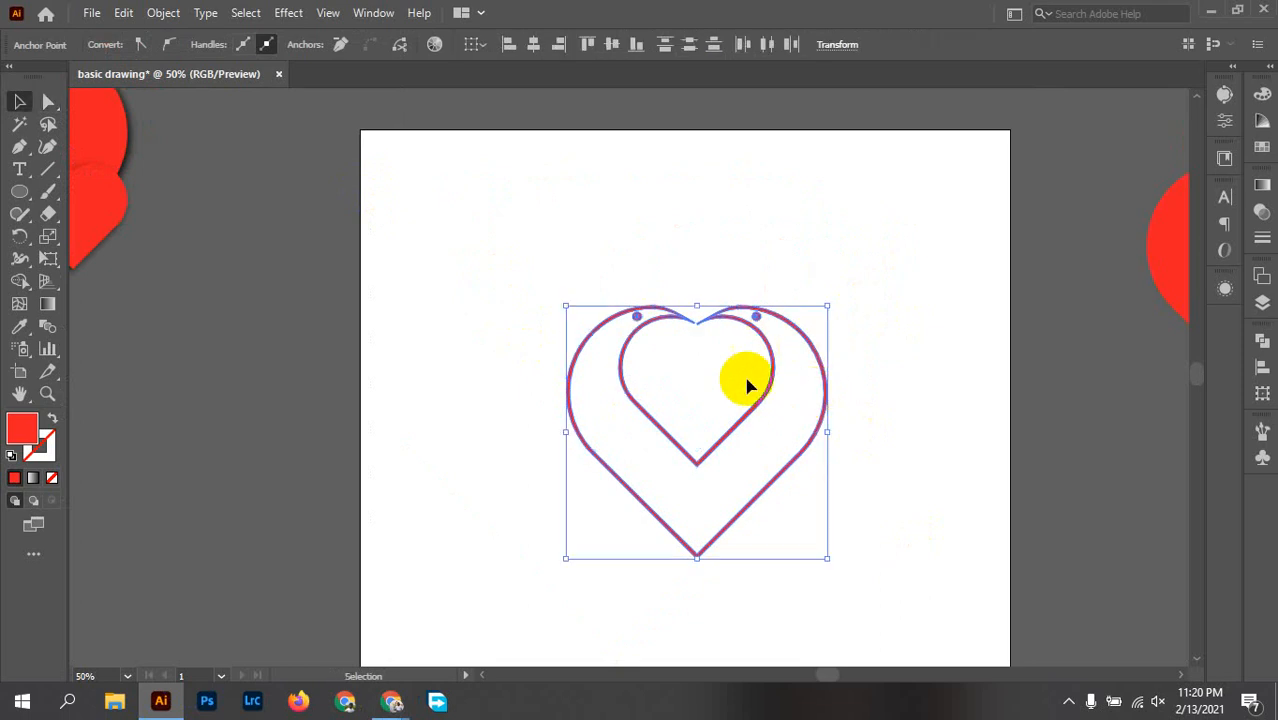
right_click(743, 328)
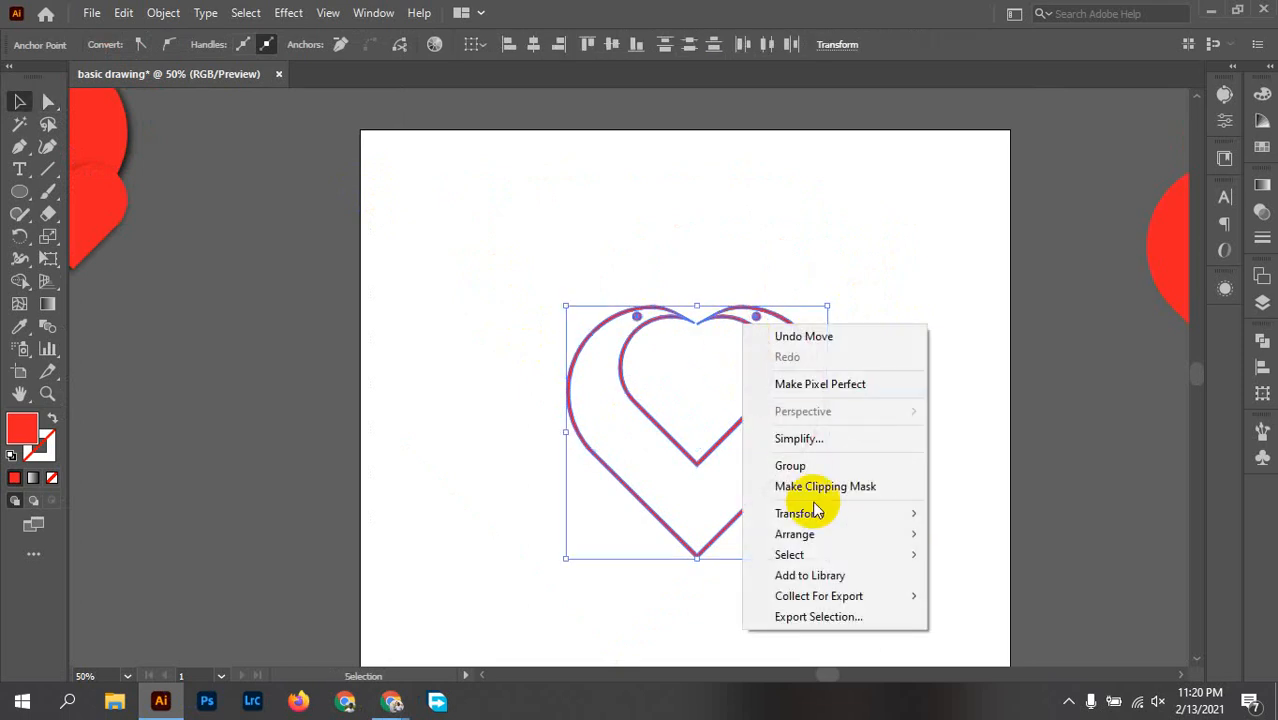
left_click(810, 463)
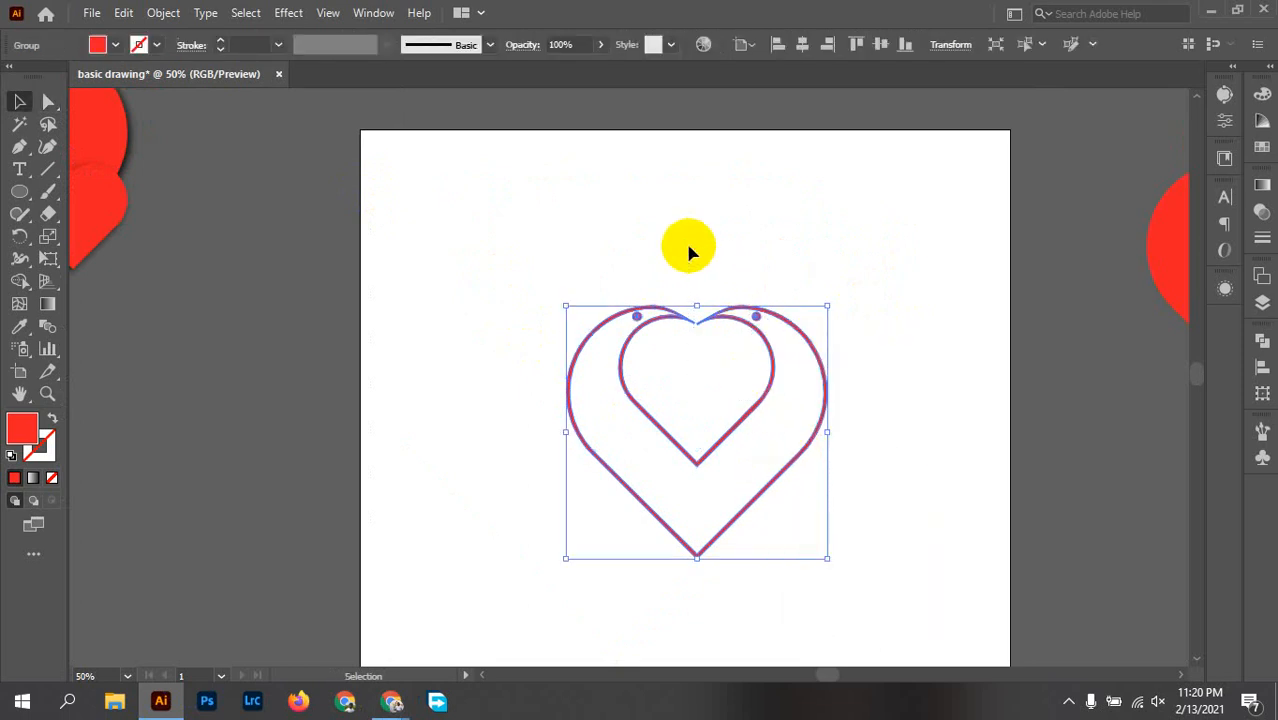
Step: Move the grouped bird heart to the artboard's upper-left corner and scale it down to about half its size
left_click_drag(770, 368, 575, 211)
left_click_drag(747, 407, 681, 284)
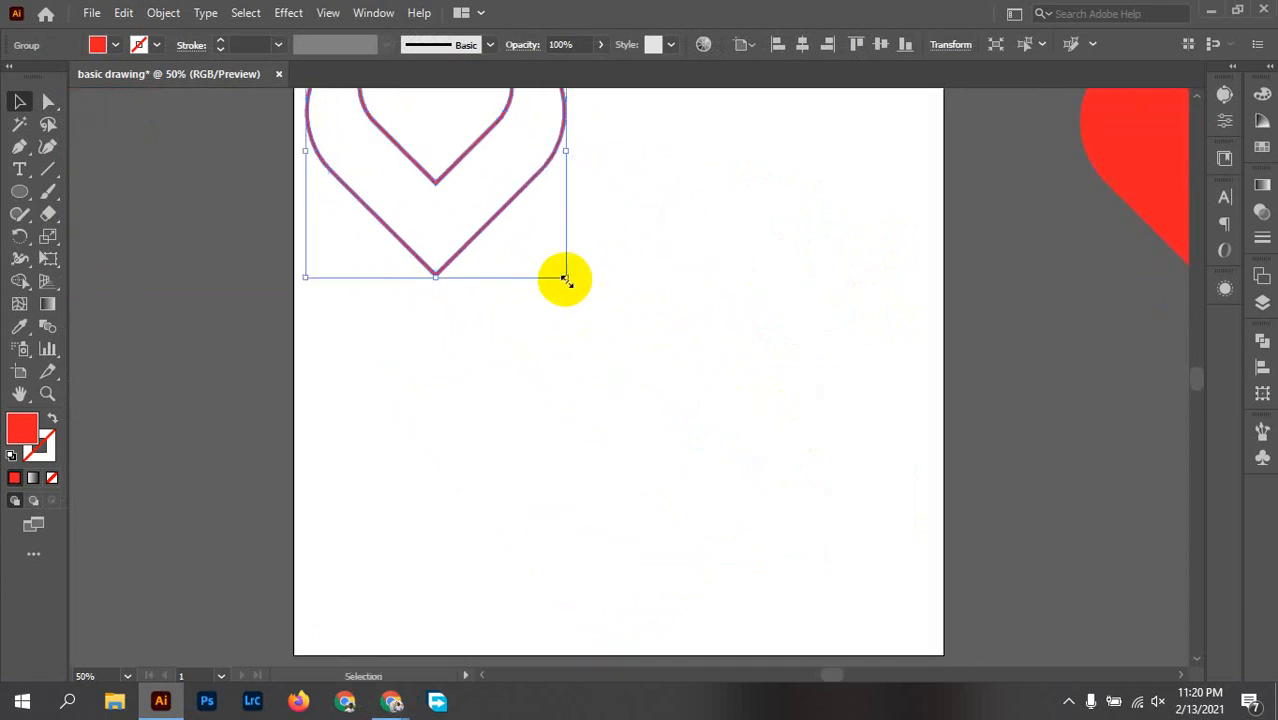
left_click_drag(565, 278, 499, 154)
left_click_drag(619, 200, 556, 328)
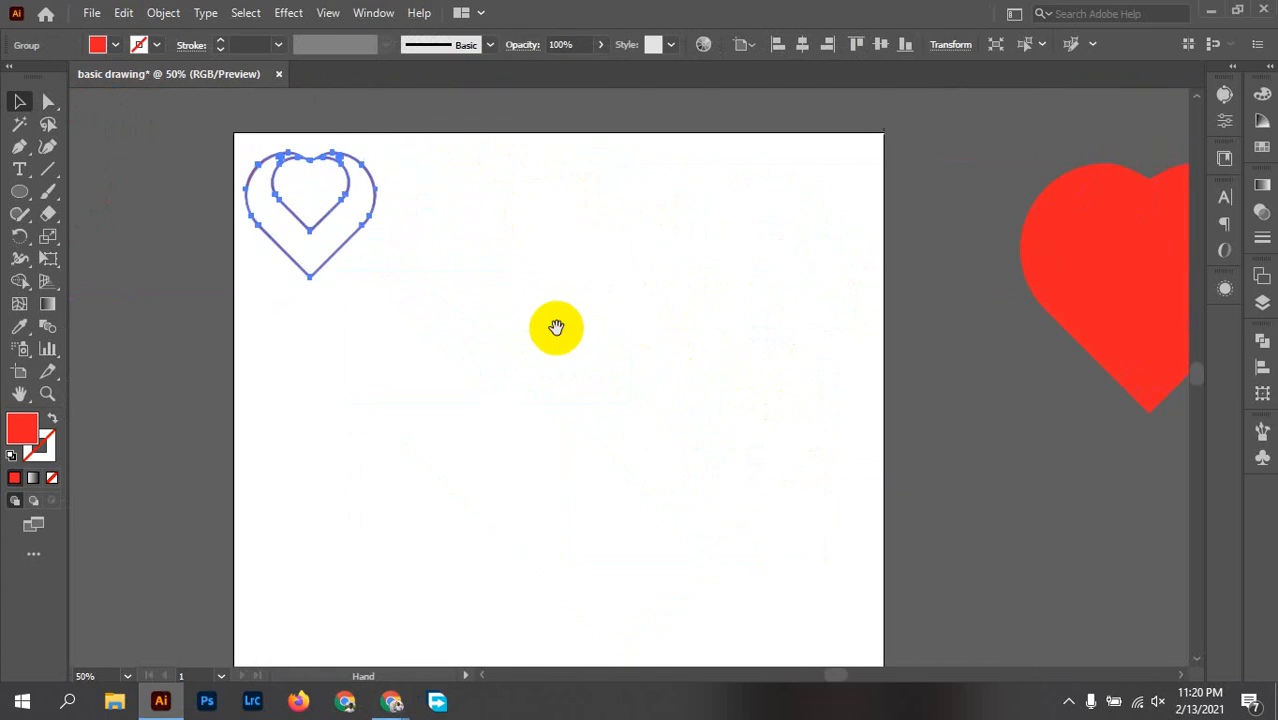
left_click(405, 308)
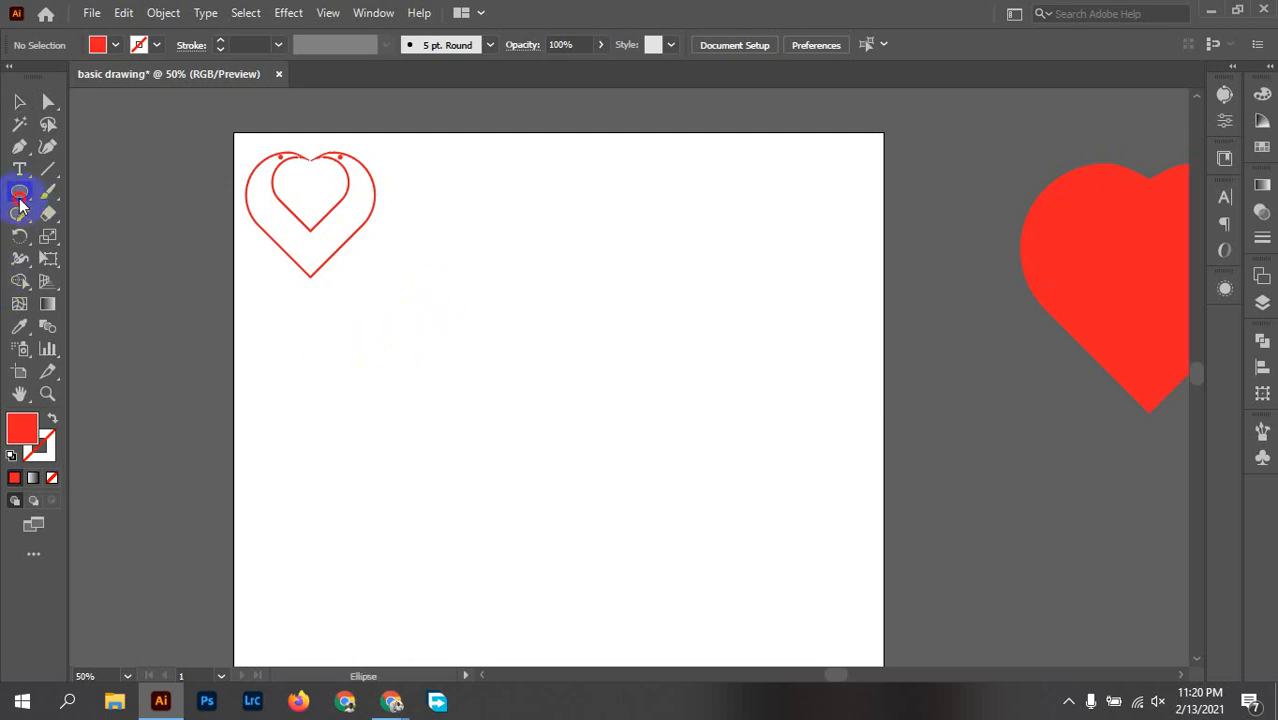
Step: Draw a wide rectangle near the artboard's centre with no fill and a 10 pt red stroke
left_click_drag(19, 200, 91, 195)
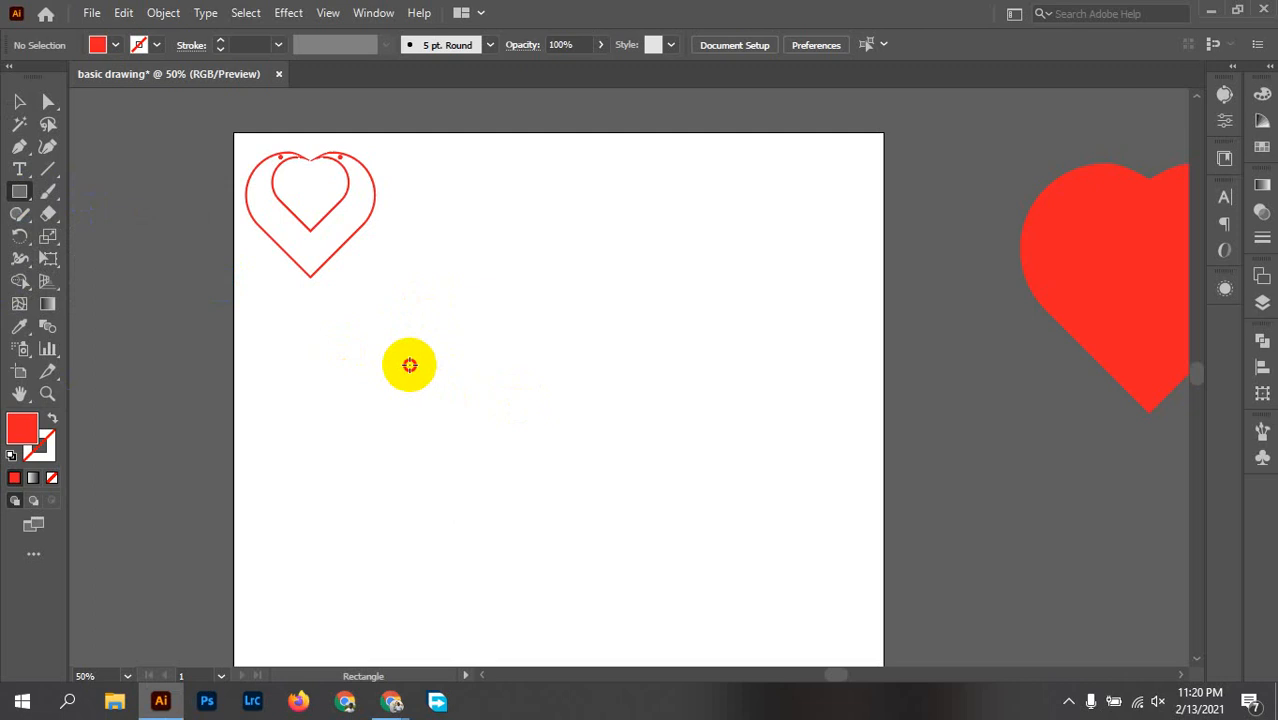
left_click_drag(409, 365, 679, 500)
left_click(52, 422)
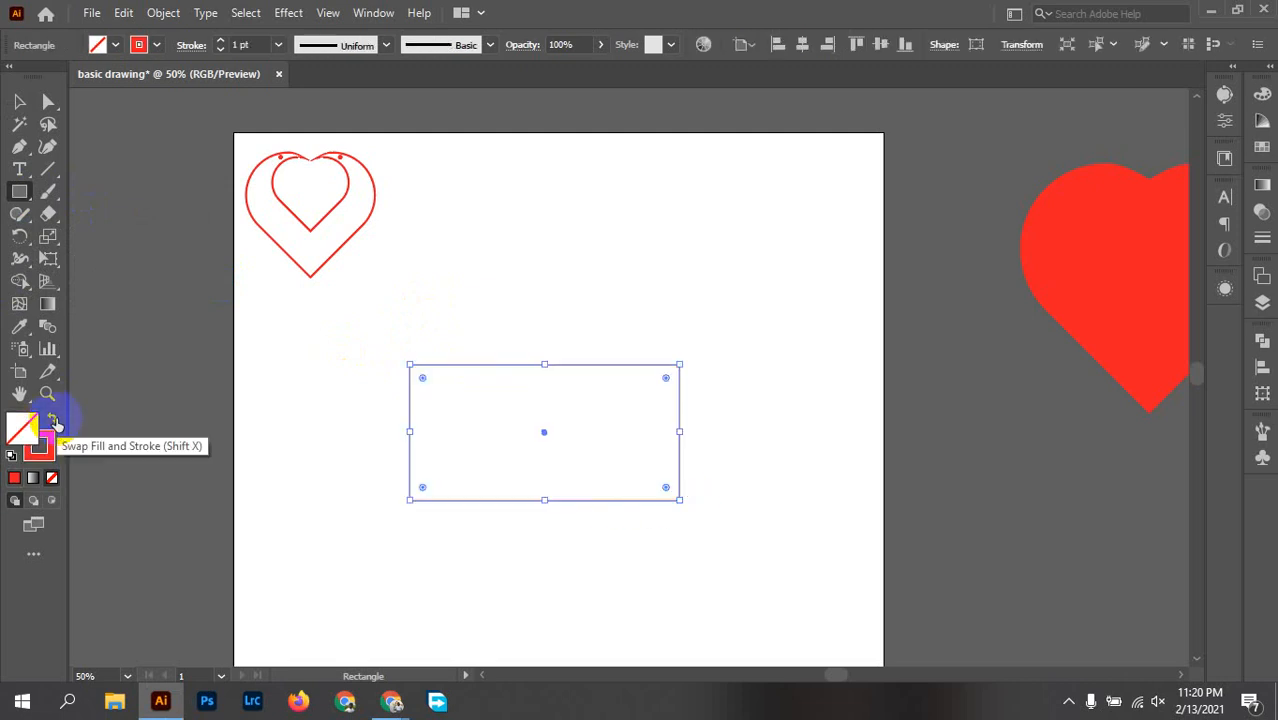
left_click(277, 44)
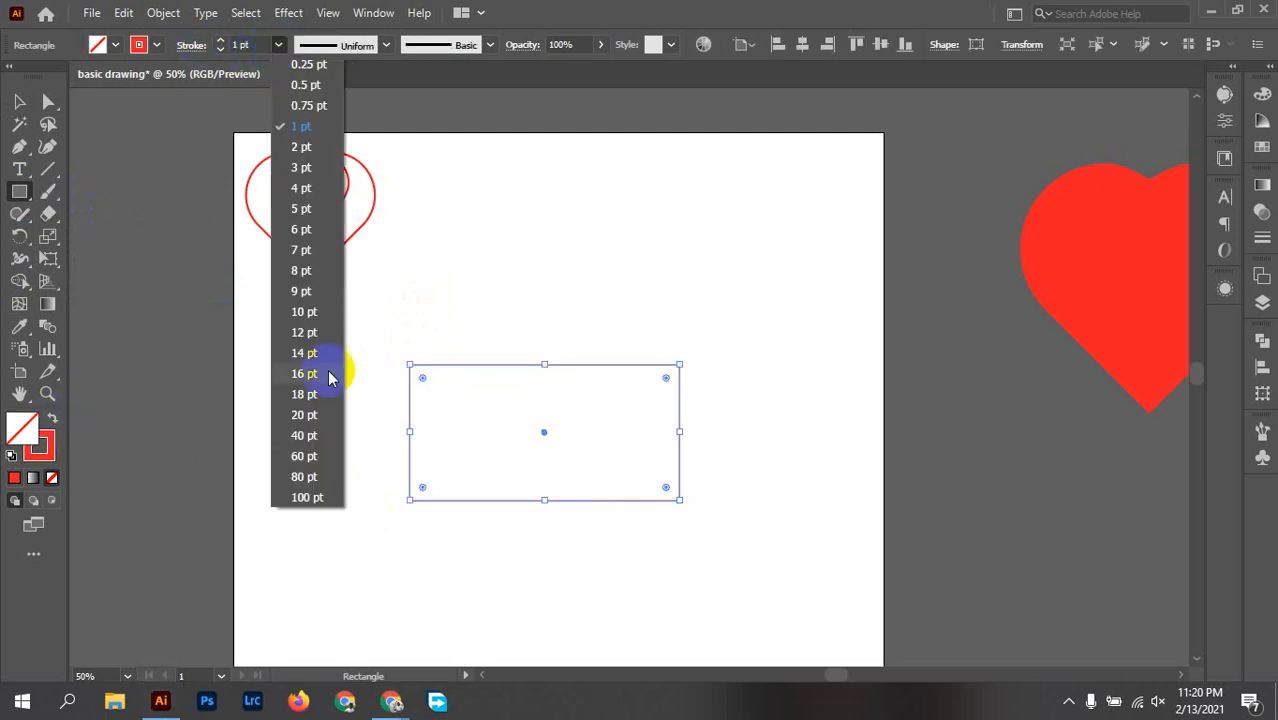
left_click(310, 315)
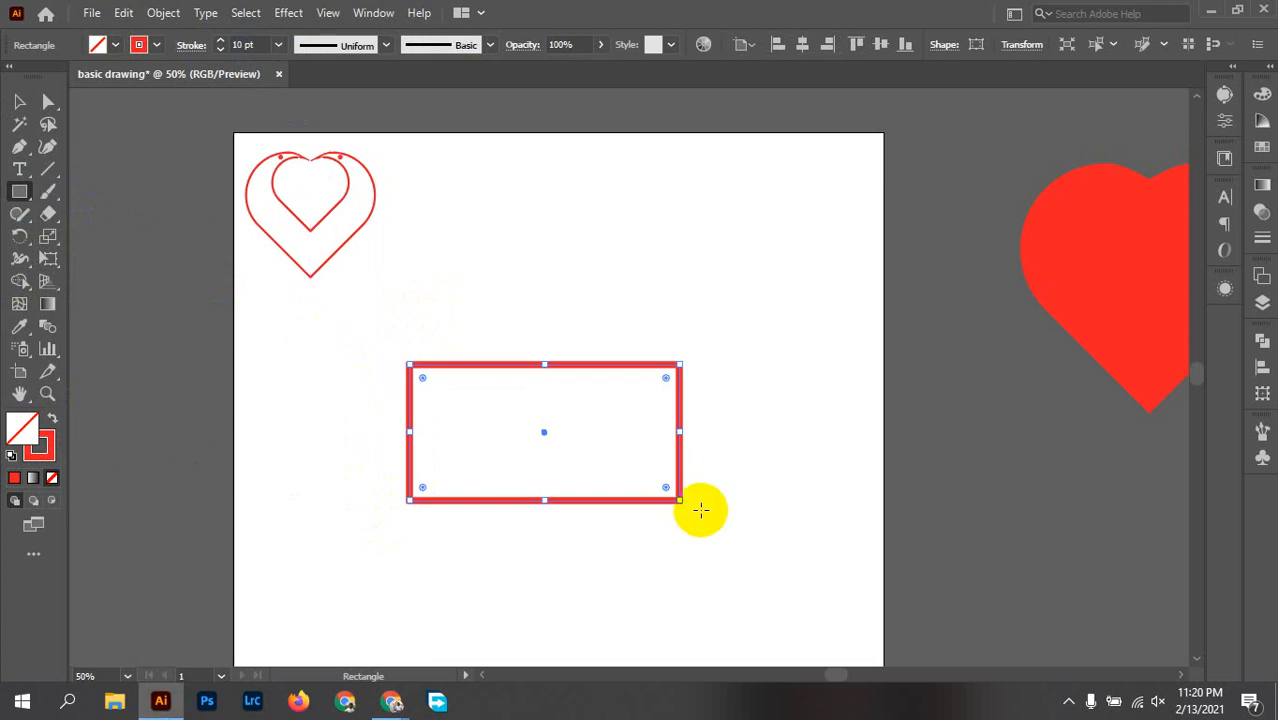
key("v")
left_click(727, 486)
left_click_drag(702, 503, 673, 430)
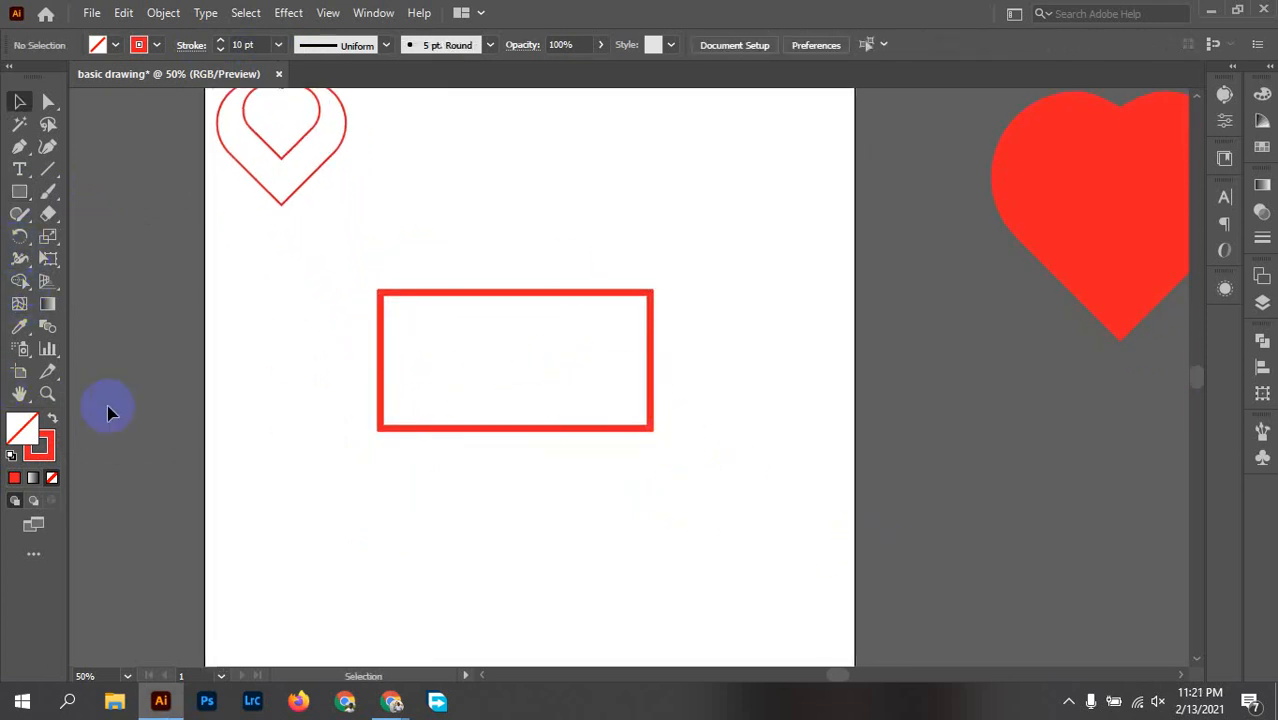
Step: Draw a smaller rectangle overlapping the large one's lower edge and align the two rectangles on their horizontal centres
key("m")
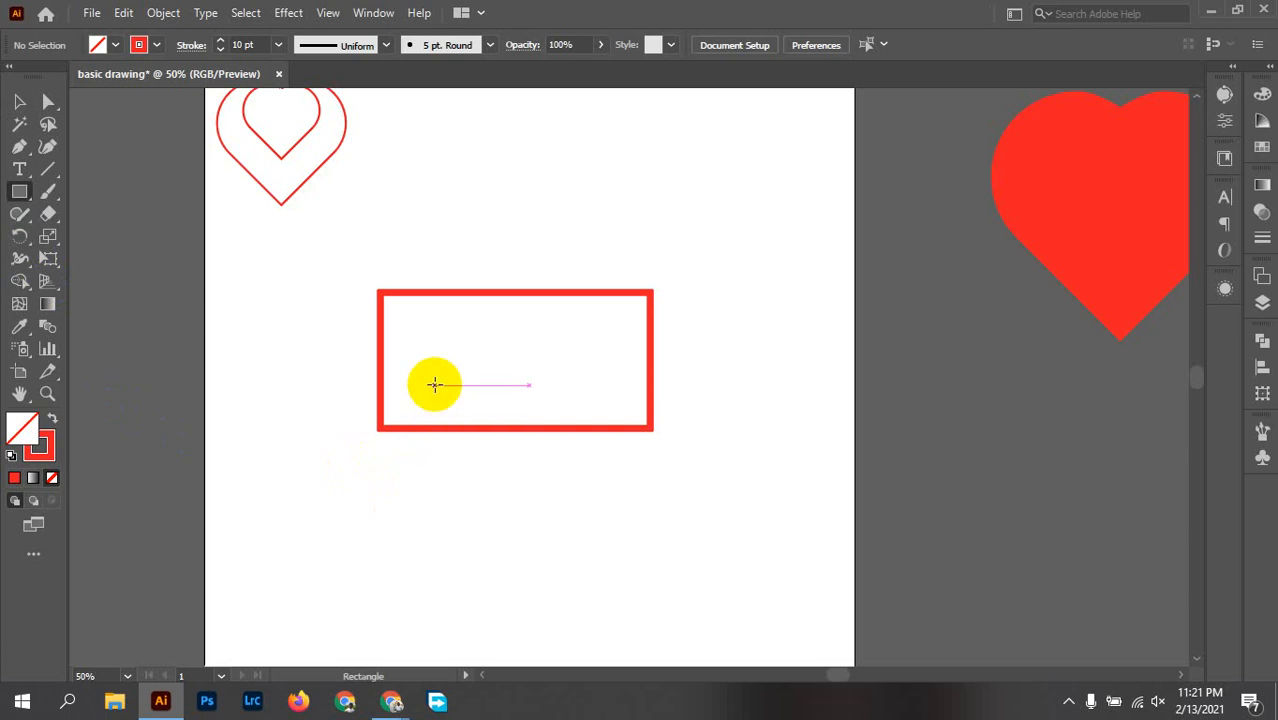
left_click_drag(437, 360, 588, 482)
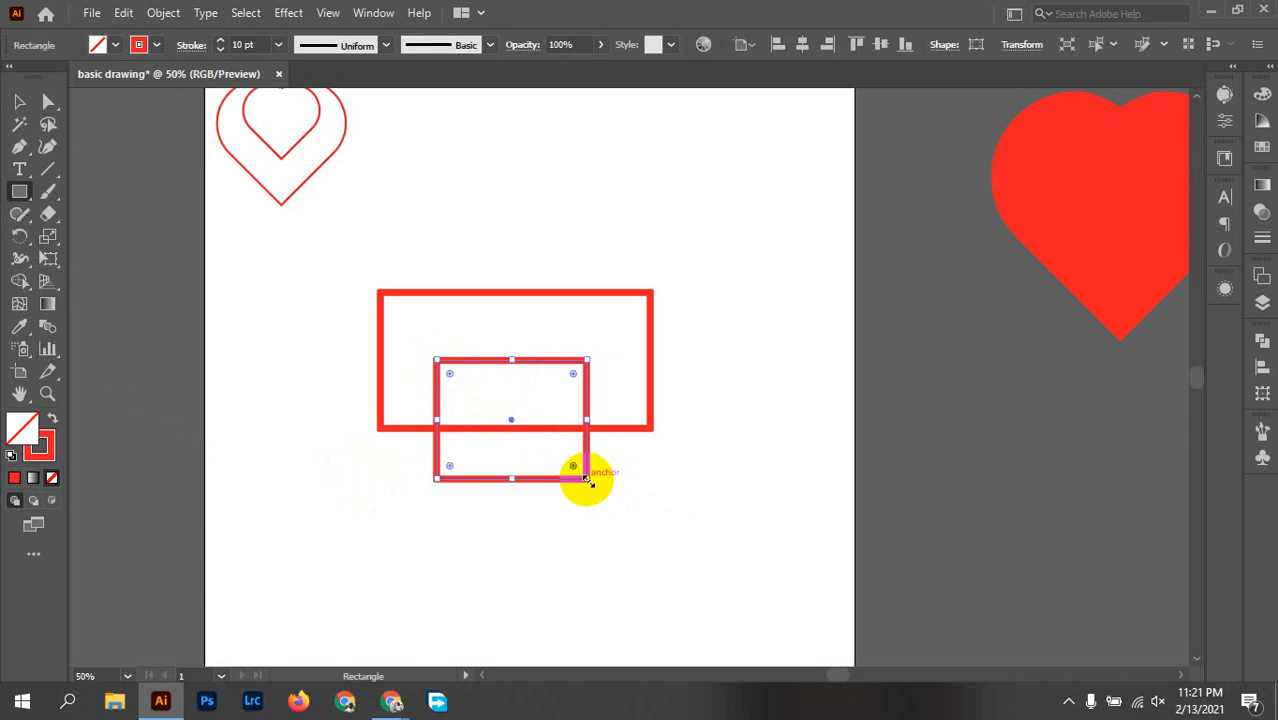
key("v")
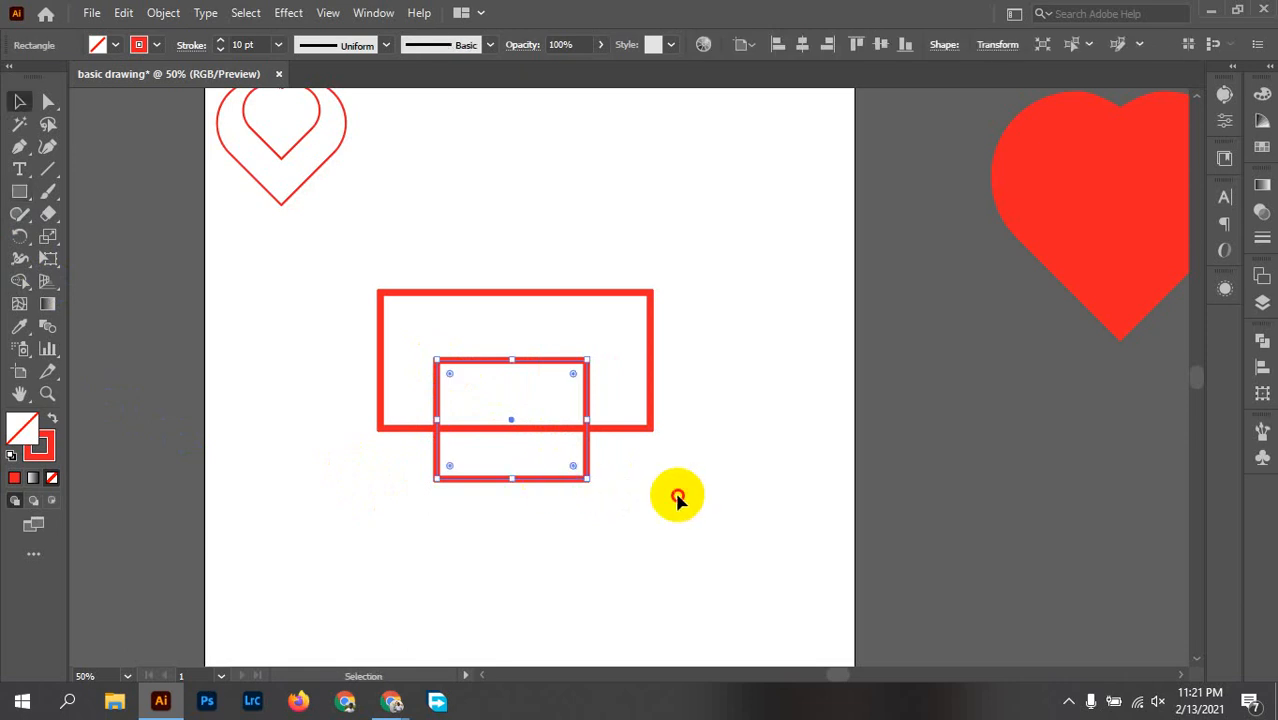
left_click_drag(679, 496, 436, 252)
left_click(737, 45)
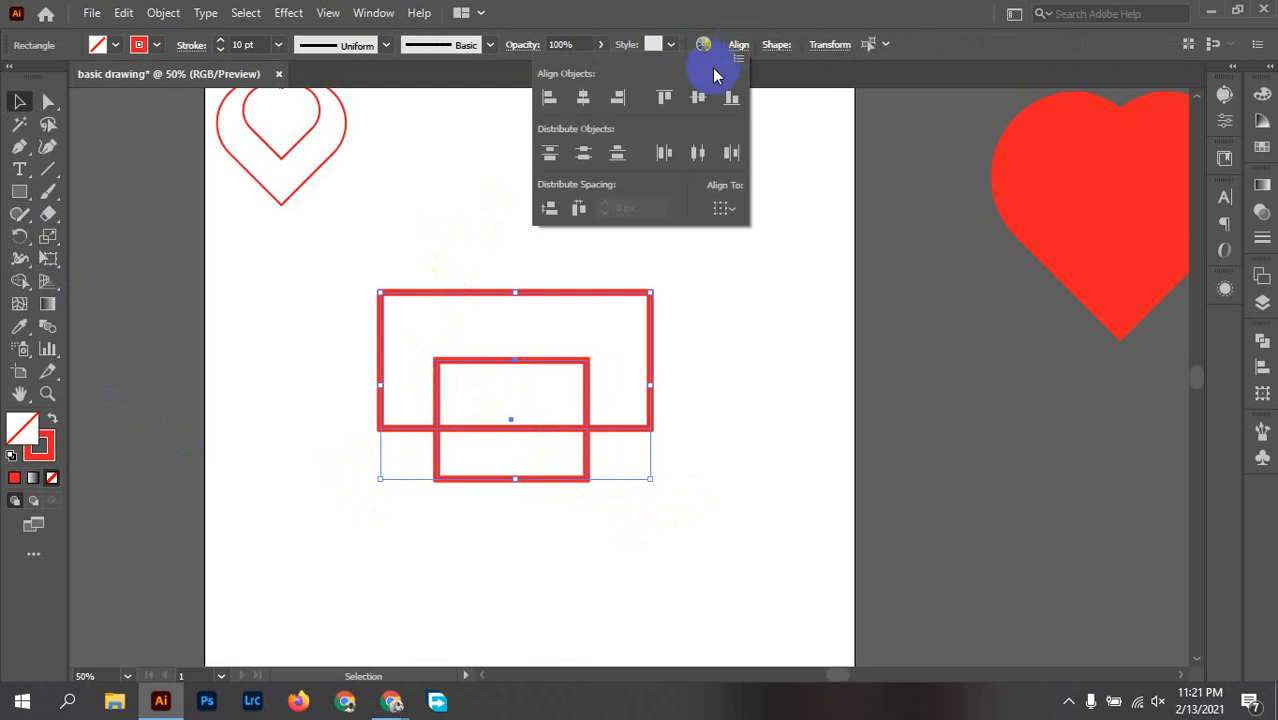
left_click(560, 103)
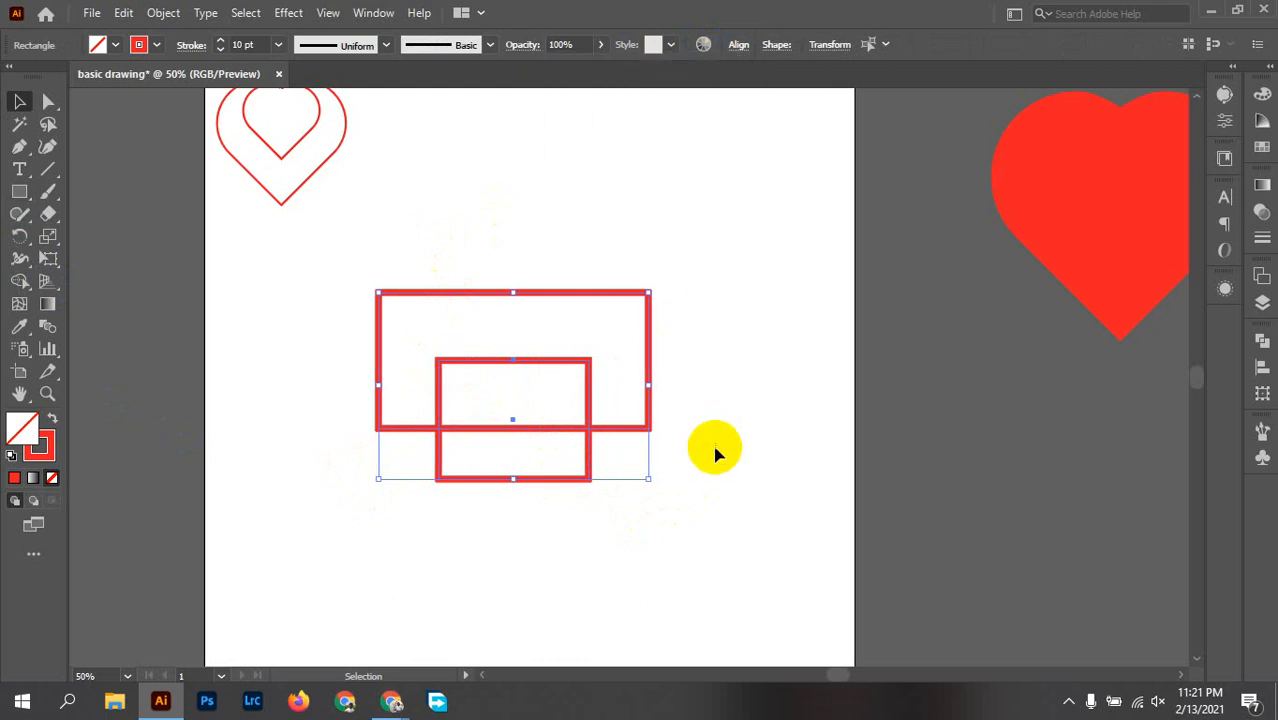
left_click(687, 453)
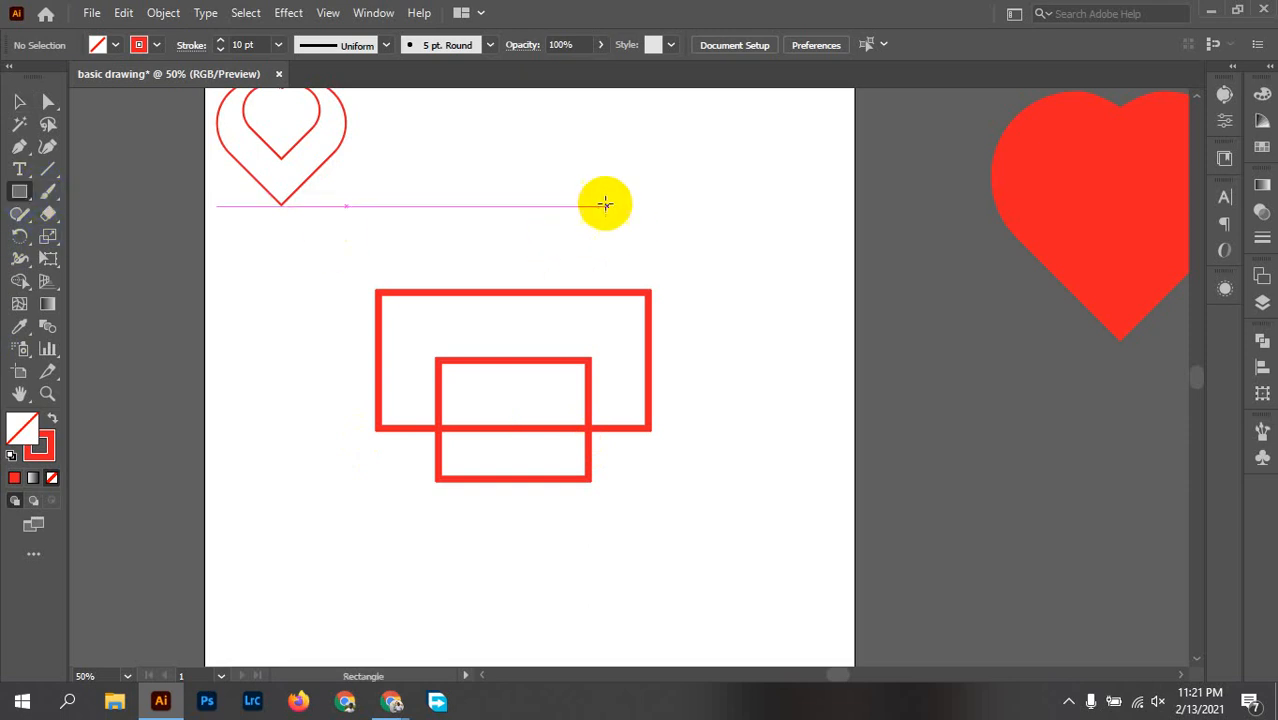
Step: Draw a small red-outlined square at the large rectangle's upper-right corner and move it clear above the rectangles
left_click_drag(603, 205, 727, 326)
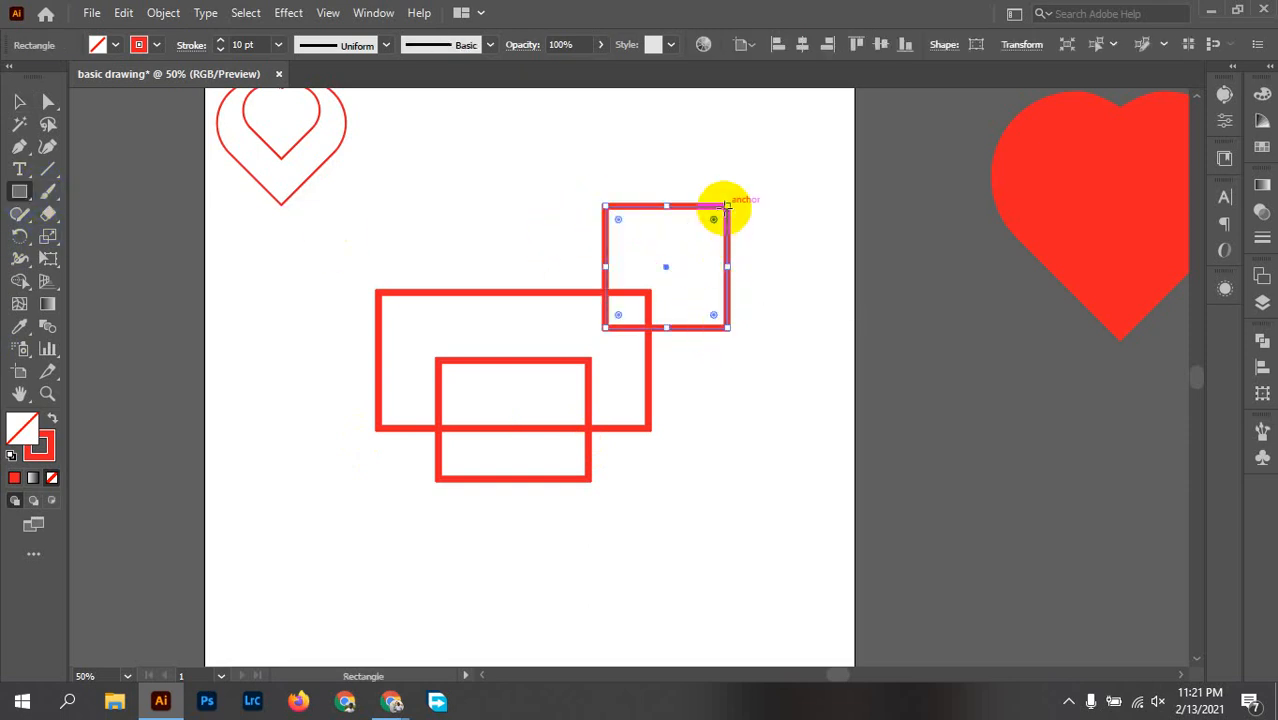
left_click_drag(727, 205, 701, 242)
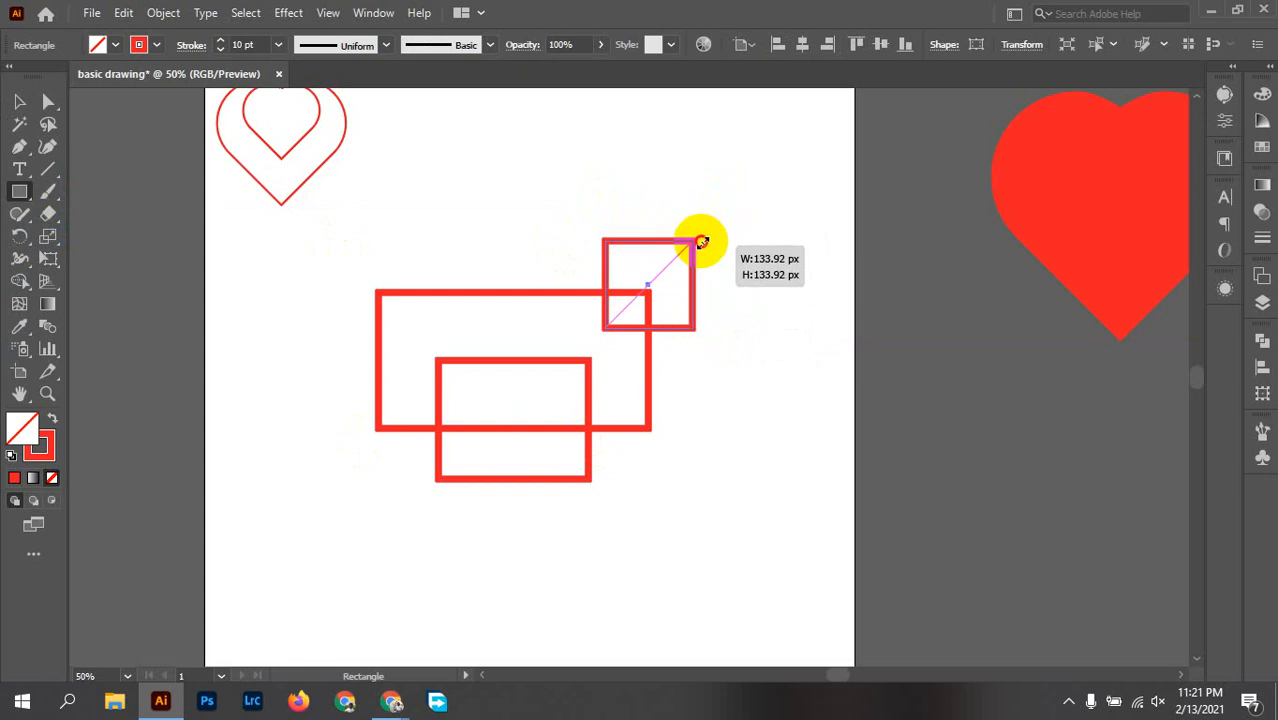
left_click_drag(707, 237, 700, 235)
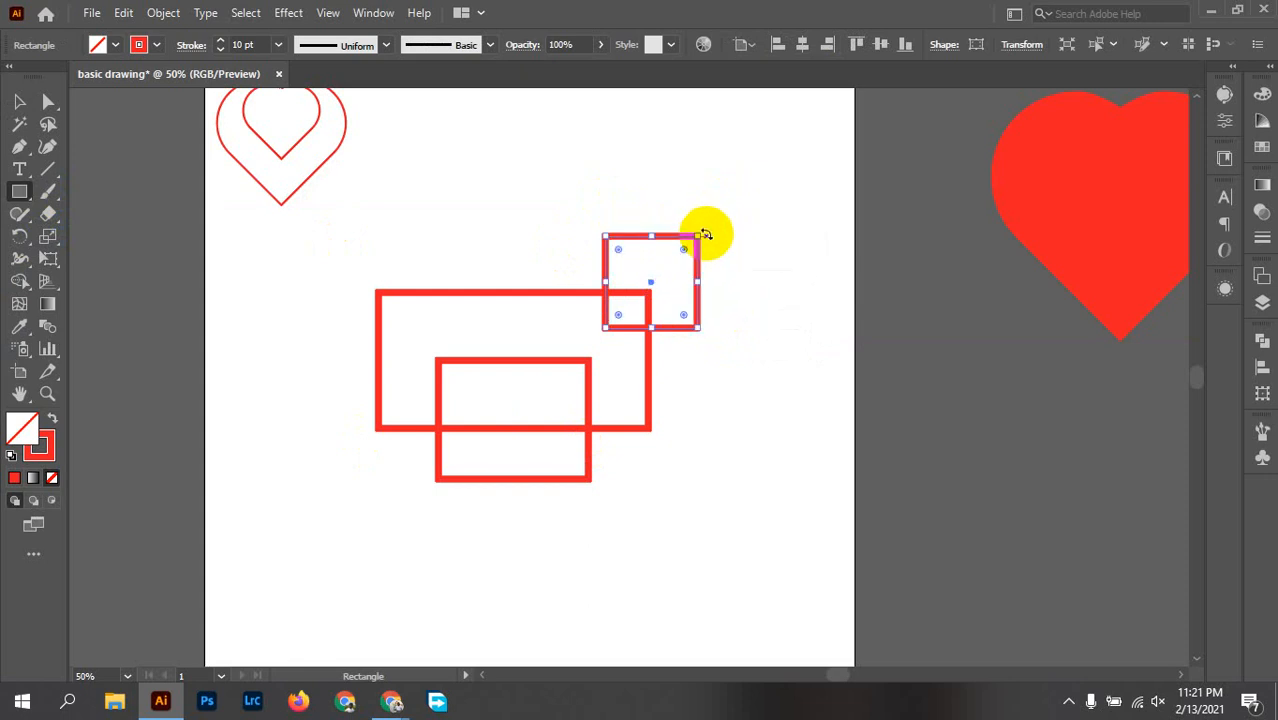
left_click(765, 303)
left_click(688, 390)
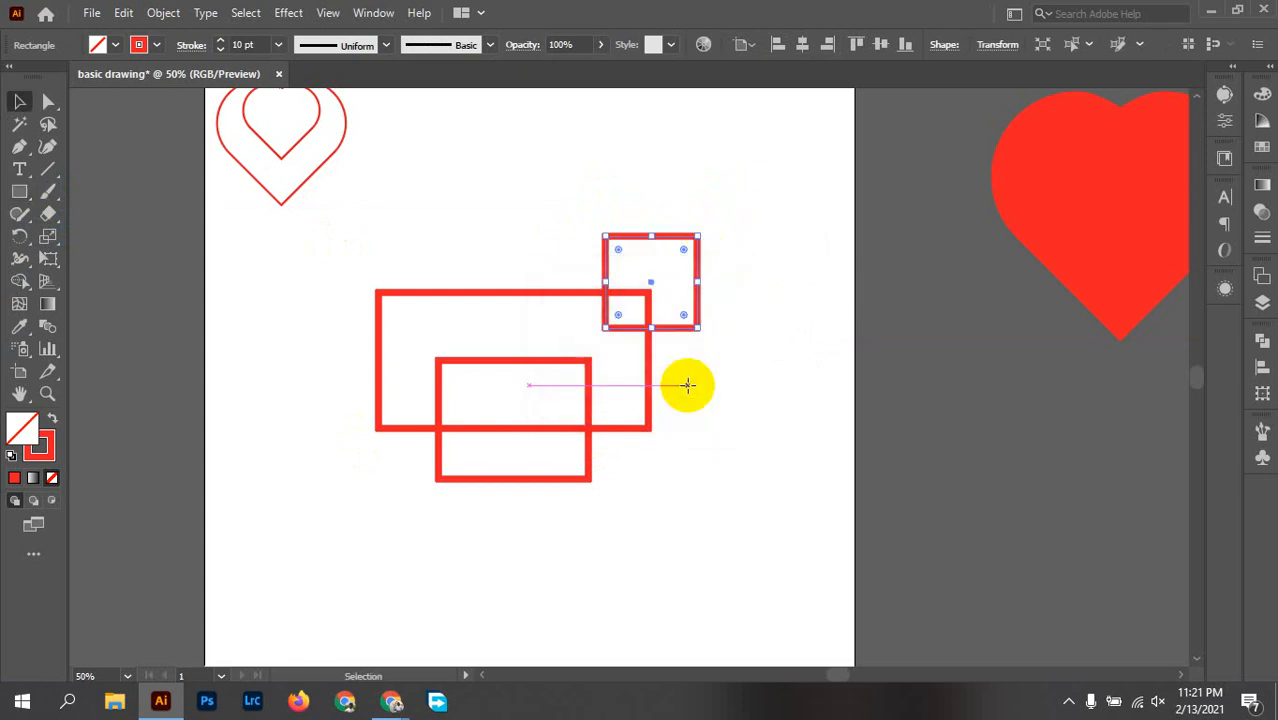
key("v")
left_click(732, 410)
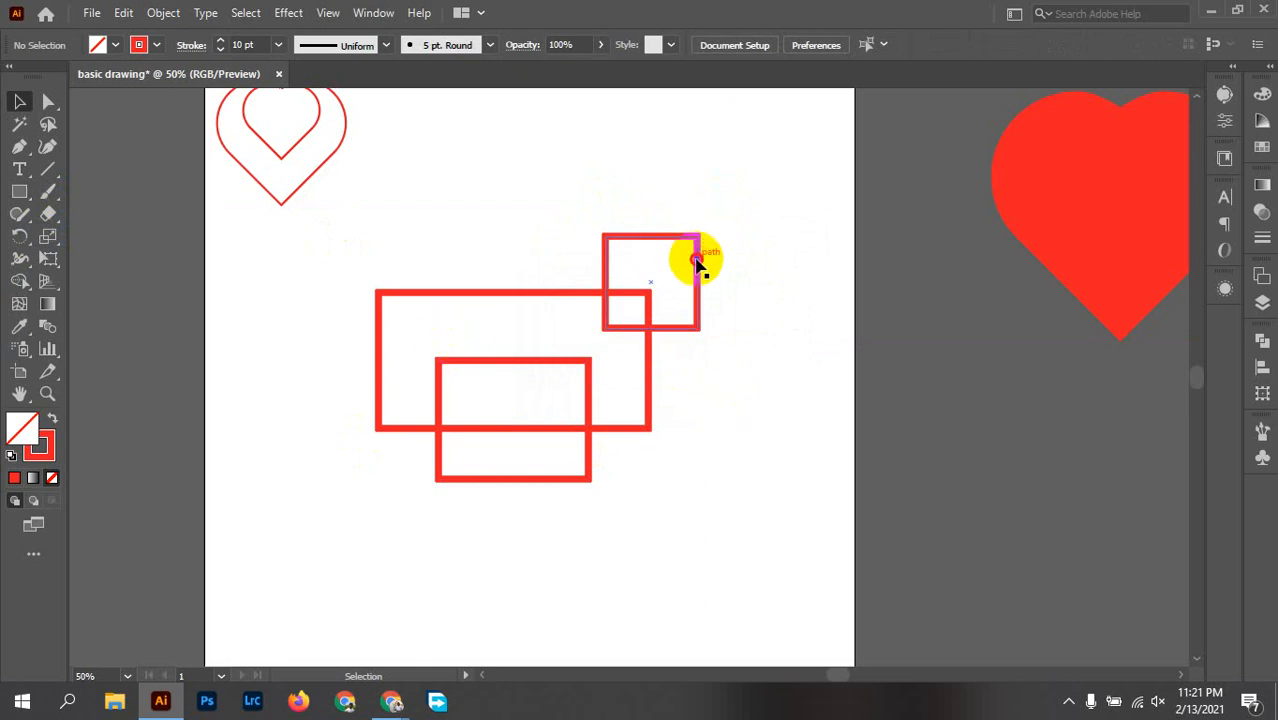
left_click_drag(699, 262, 728, 172)
Step: Try rounding all four corners of the large rectangle, and undo the rounding
left_click_drag(337, 271, 685, 316)
left_click(143, 261)
left_click_drag(298, 278, 686, 375)
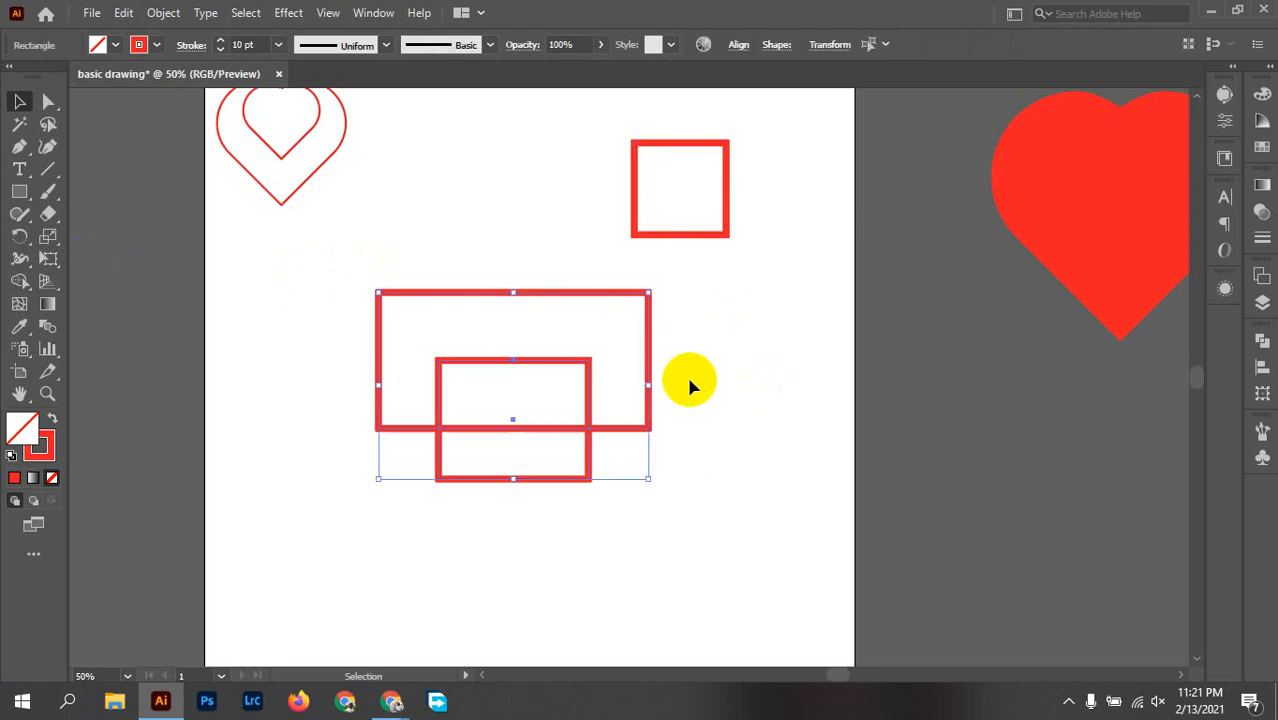
left_click(434, 337)
left_click_drag(357, 271, 434, 310)
left_click_drag(634, 306, 611, 356)
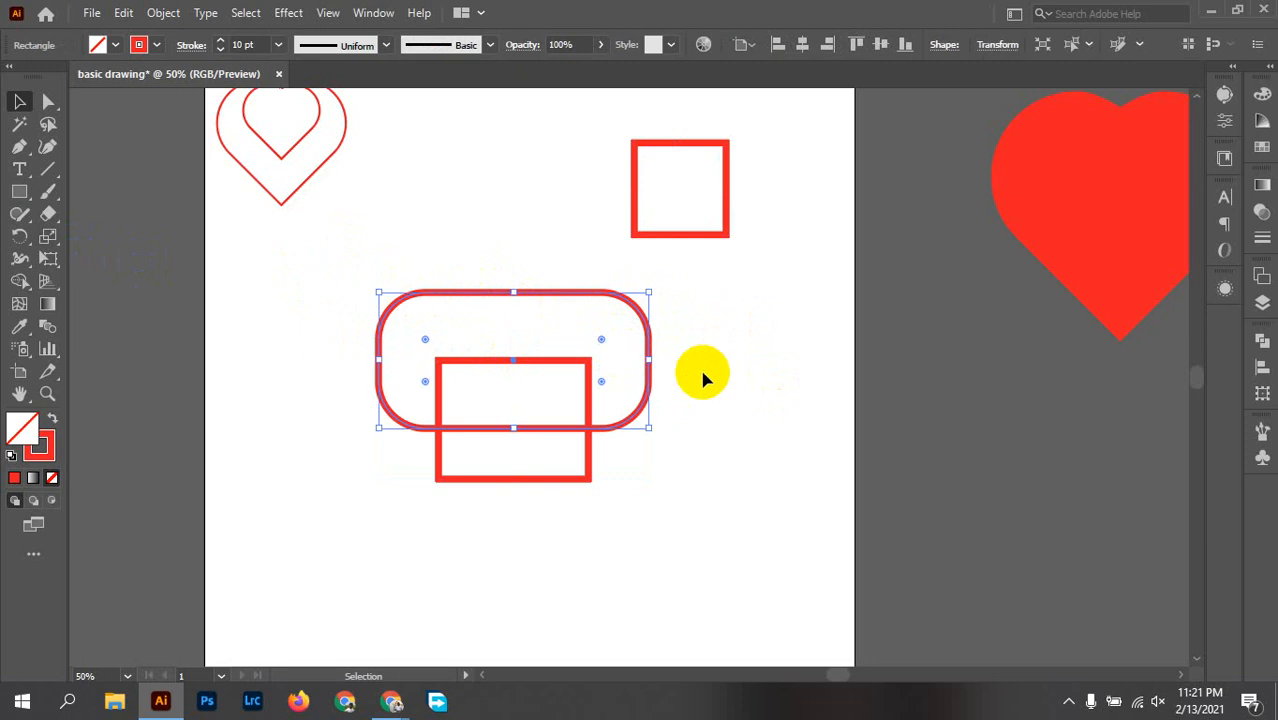
key("ctrl+z")
left_click(265, 253)
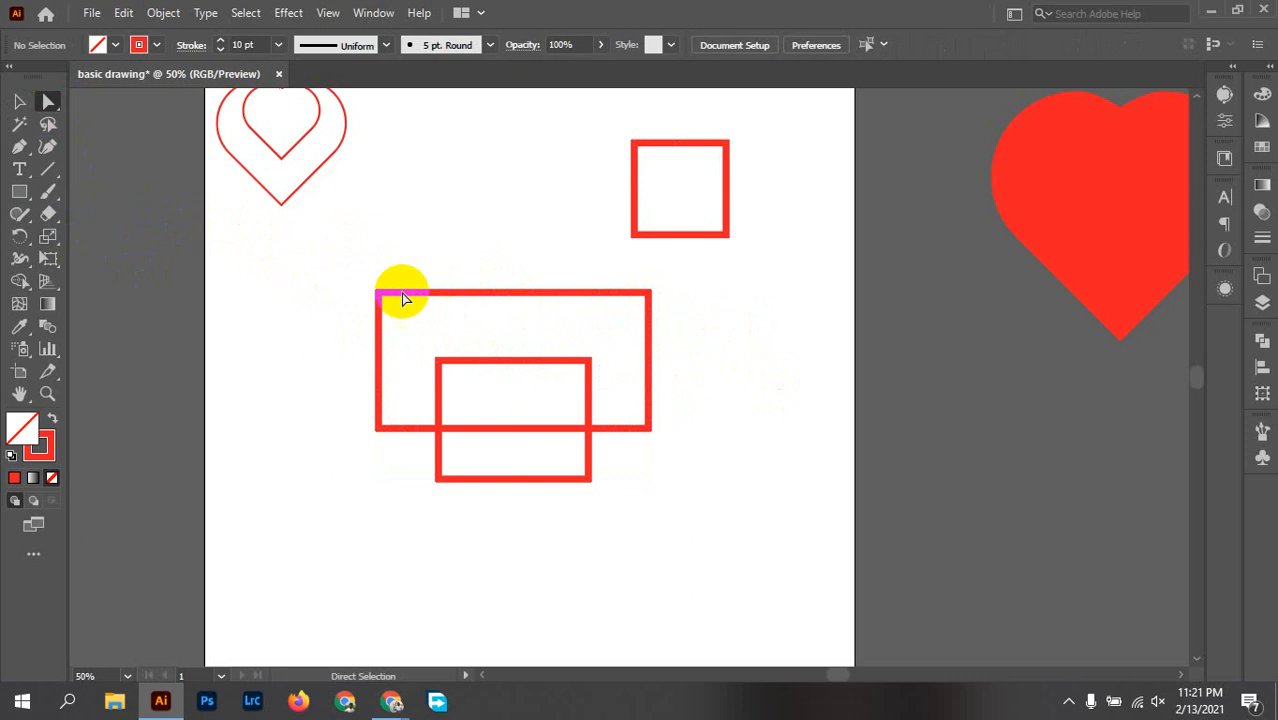
Step: Round only the two upper corners of the large rectangle
left_click_drag(347, 258, 408, 323)
left_click_drag(669, 277, 525, 352)
left_click(693, 325)
left_click(420, 345)
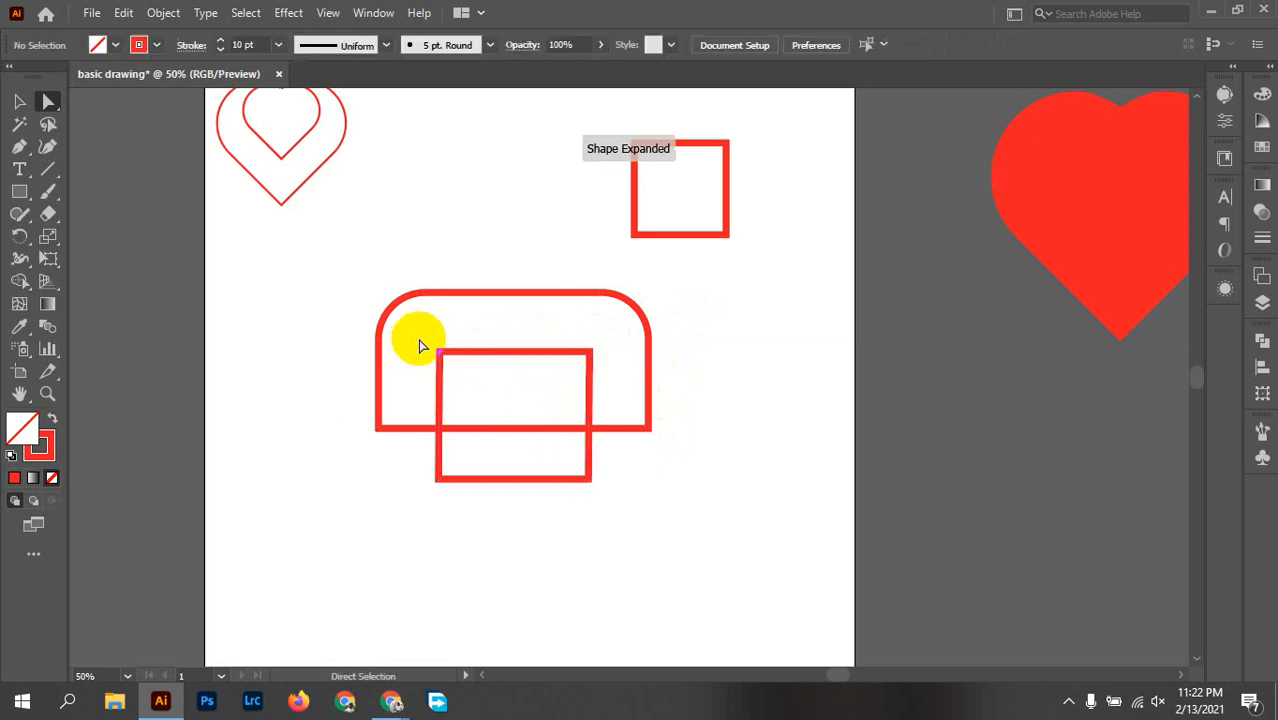
Step: Round the two upper corners of the smaller rectangle fully, forming an arch
left_click(582, 376)
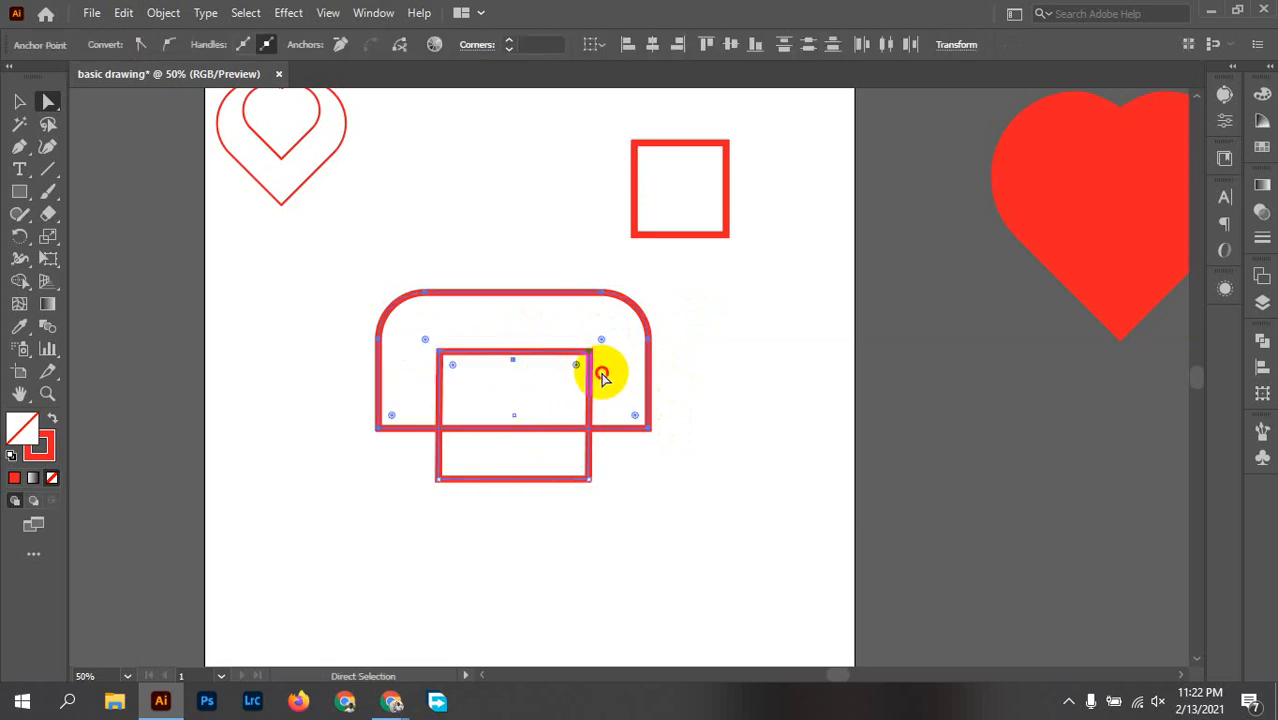
left_click(602, 373)
left_click(592, 352)
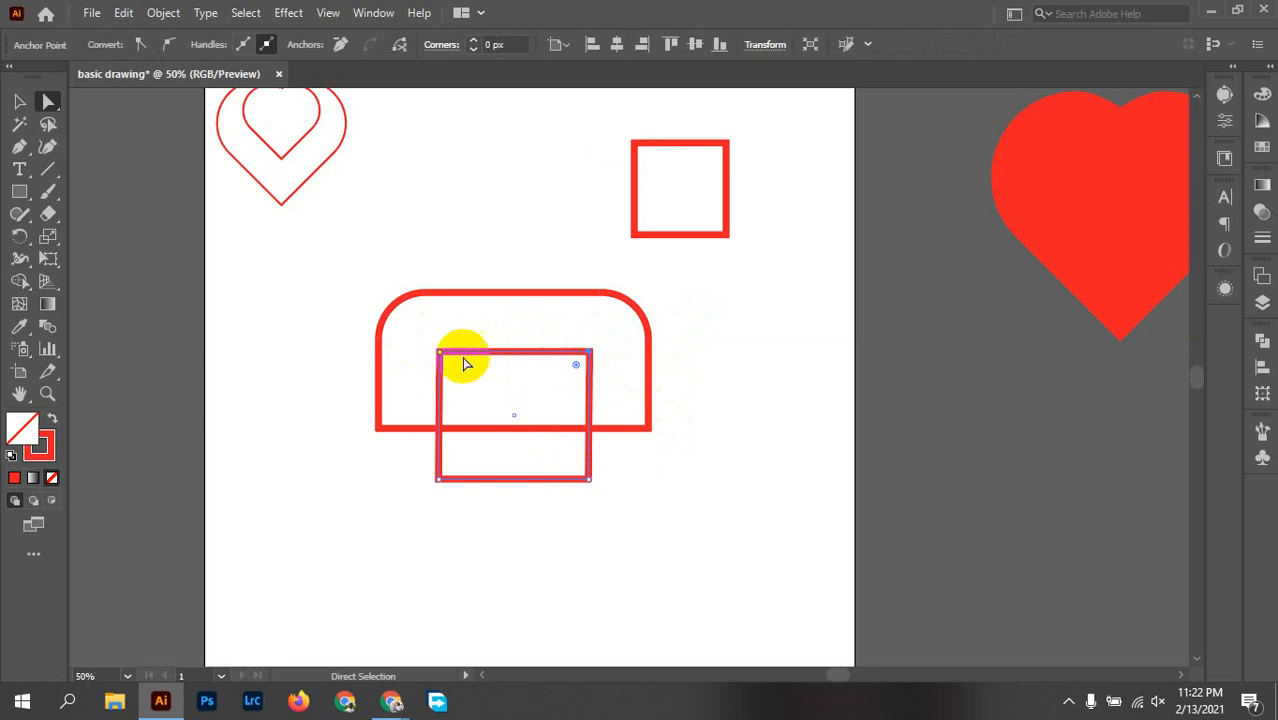
left_click(441, 354, "shift")
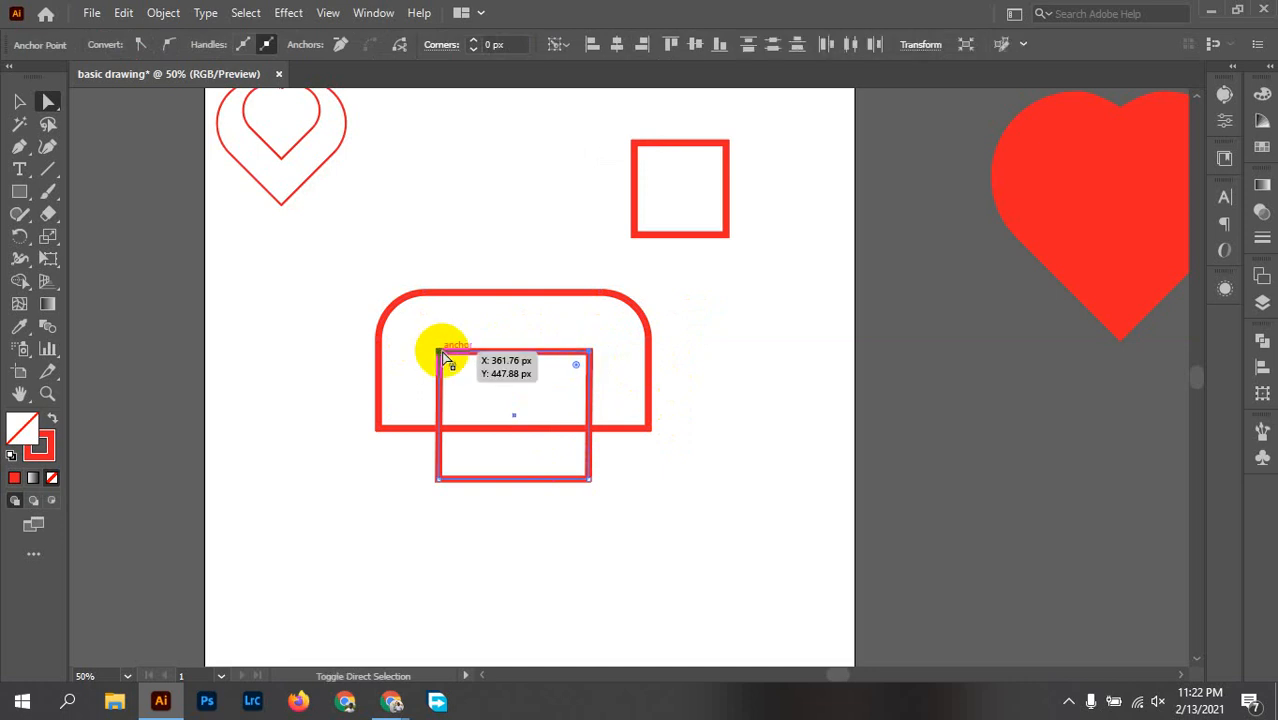
left_click_drag(456, 370, 491, 449)
left_click(672, 479)
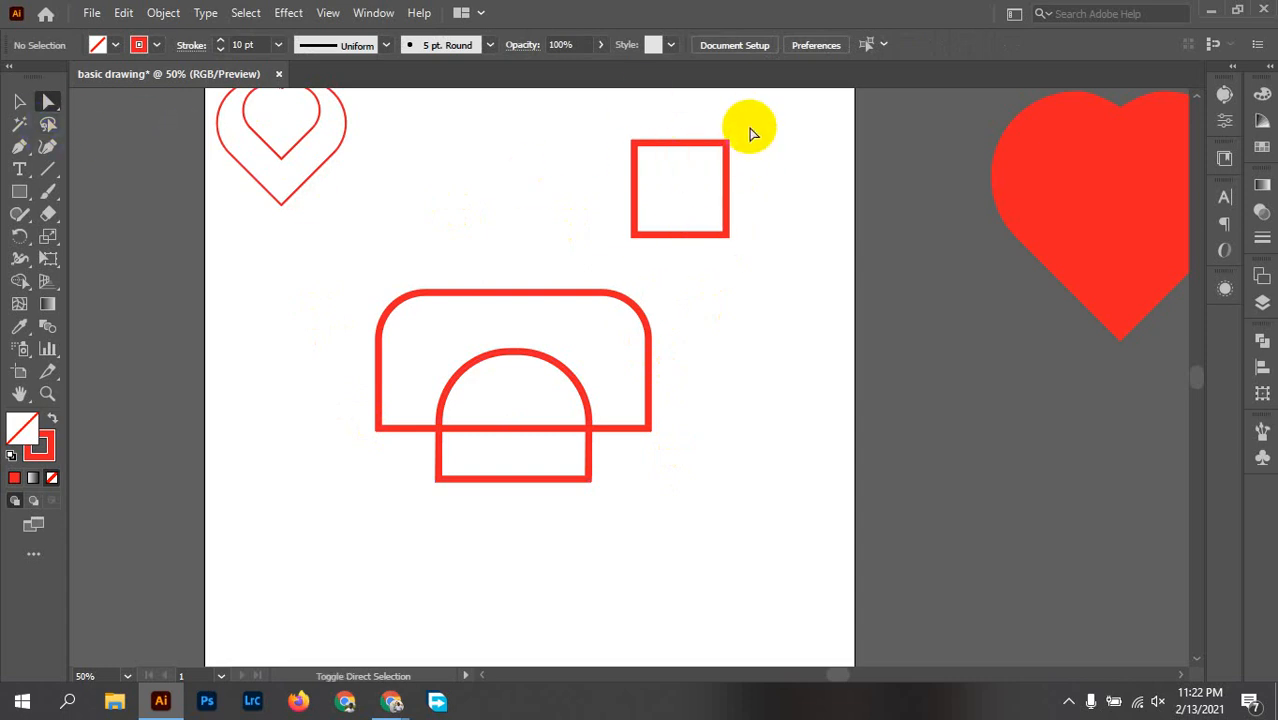
Step: Round every corner of the small square fully except the lower-right one, forming a teardrop, and select the shape
left_click(707, 143)
left_click_drag(611, 127, 667, 156)
left_click_drag(607, 204, 667, 250)
left_click_drag(647, 157, 779, 302)
key("v")
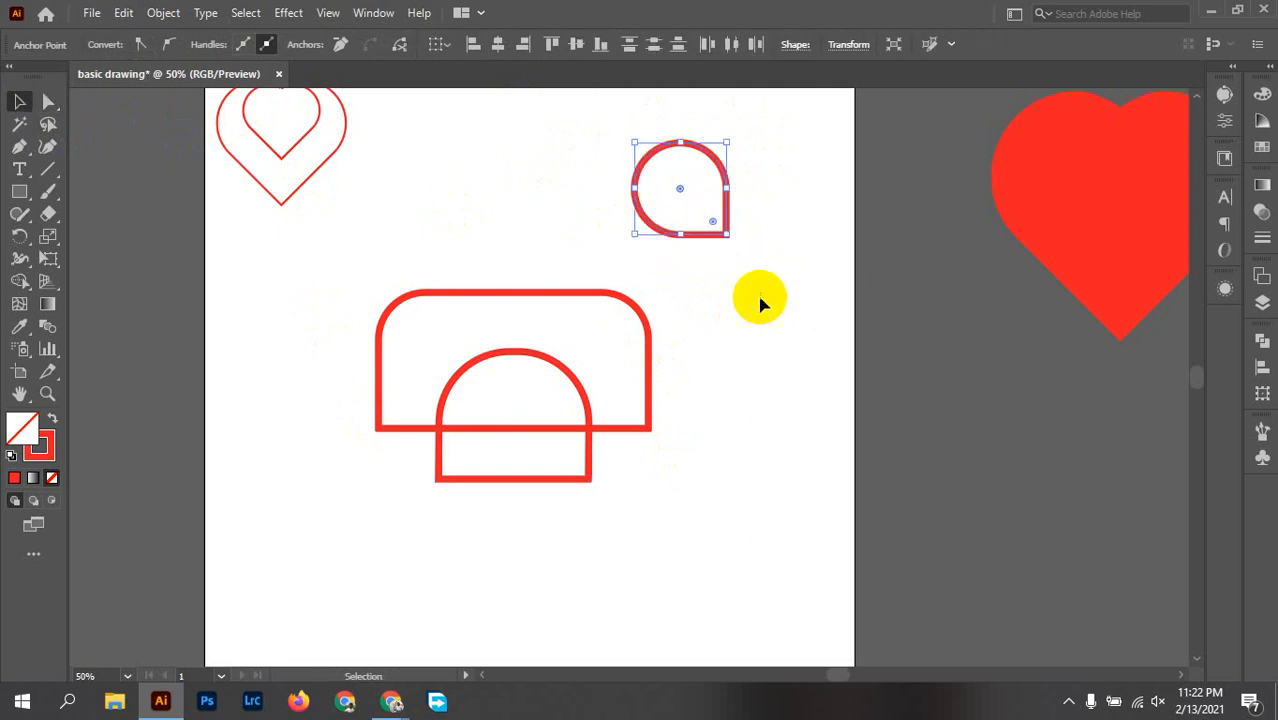
left_click(693, 231)
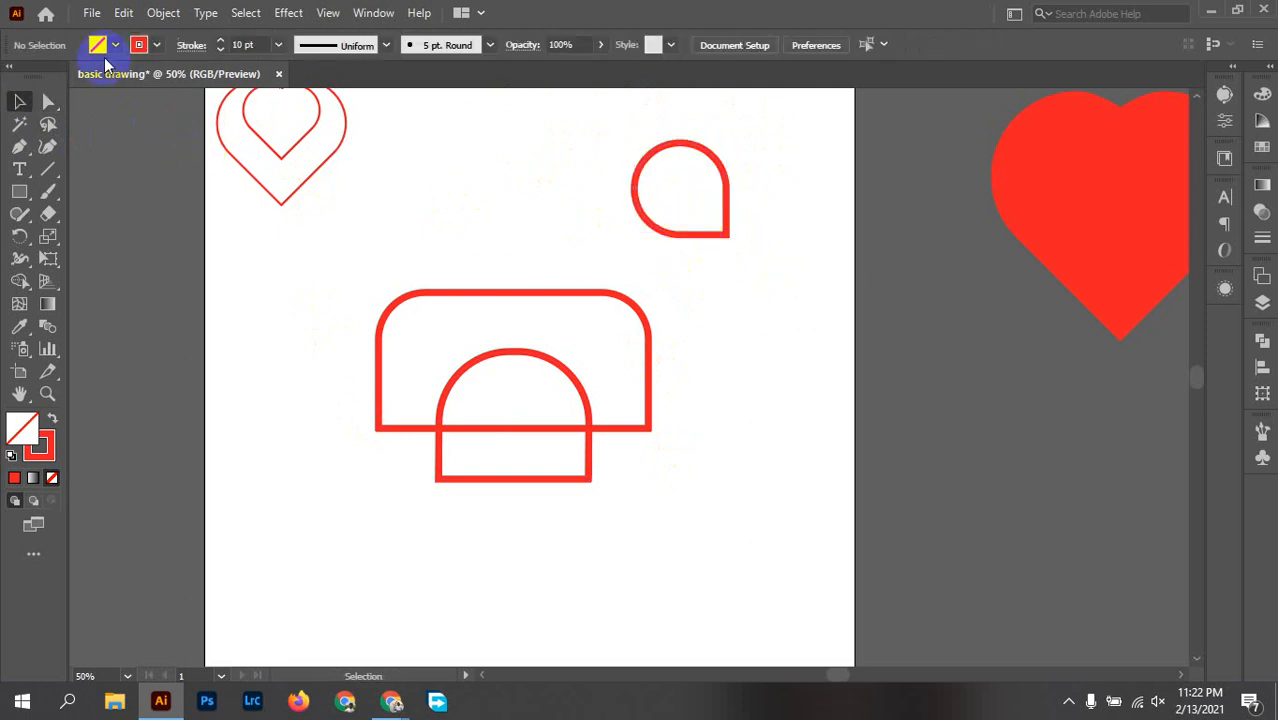
left_click(688, 236)
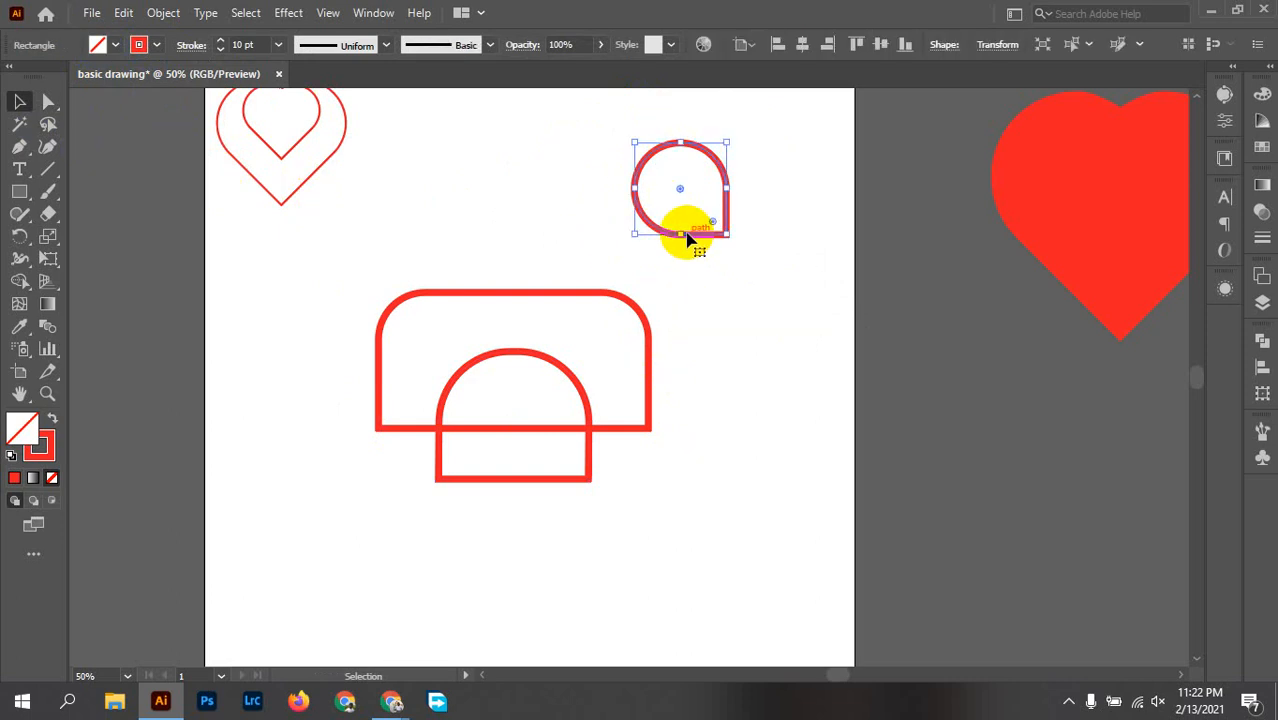
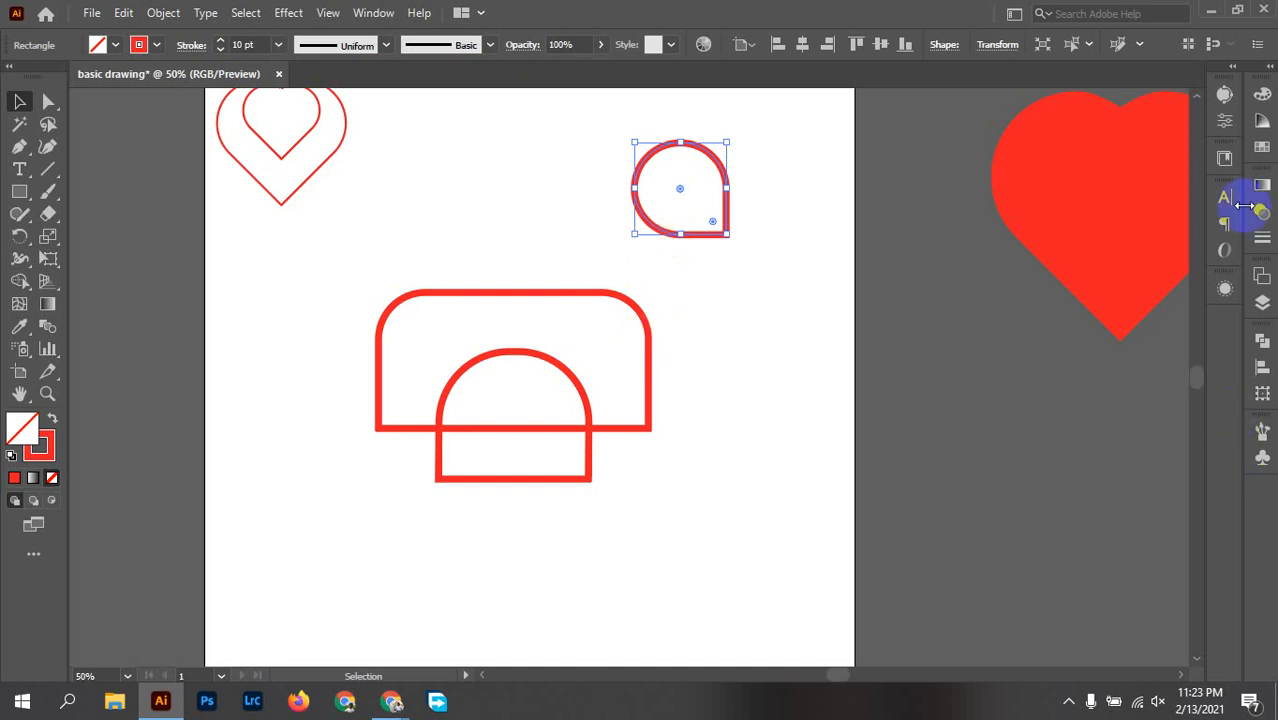
Step: Move the teardrop onto the upper-right corner of the large rounded rectangle and deselect it
left_click_drag(676, 227, 650, 358)
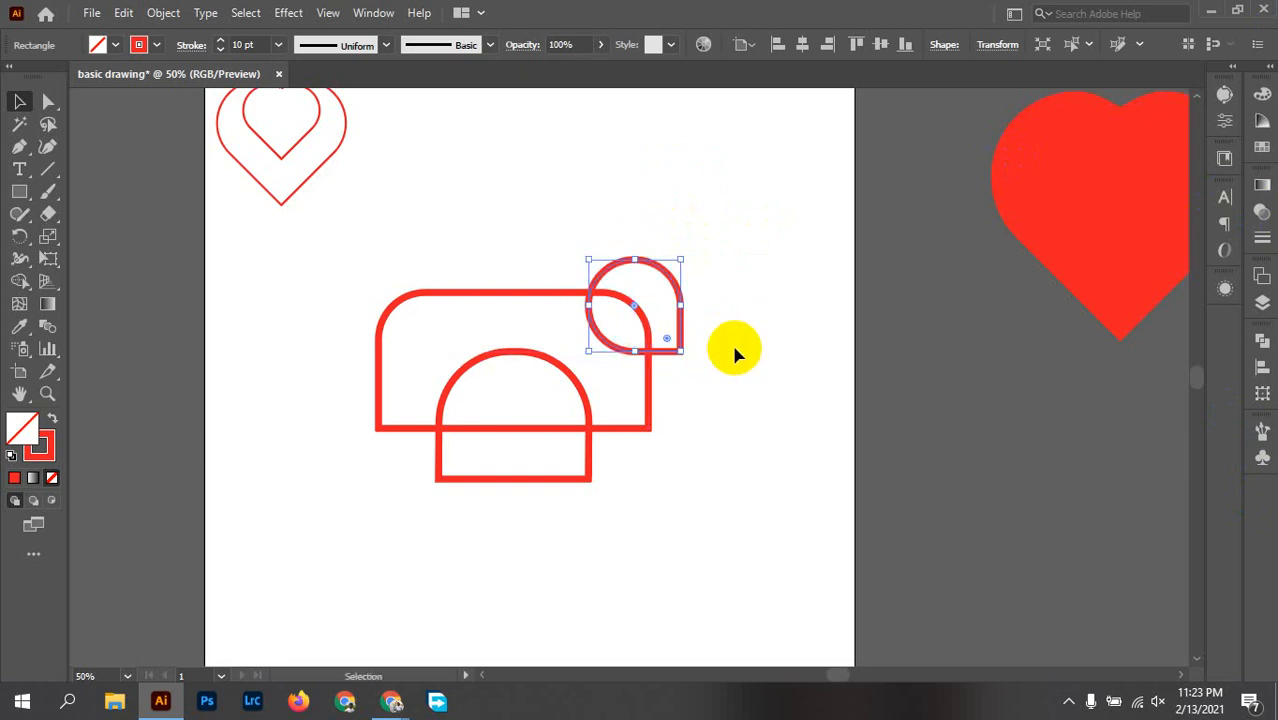
left_click(737, 335)
Step: Try cutting the large rectangle's area out of the three overlapping shapes with Shape Builder, and undo the cut
left_click_drag(294, 255, 806, 437)
left_click(24, 327)
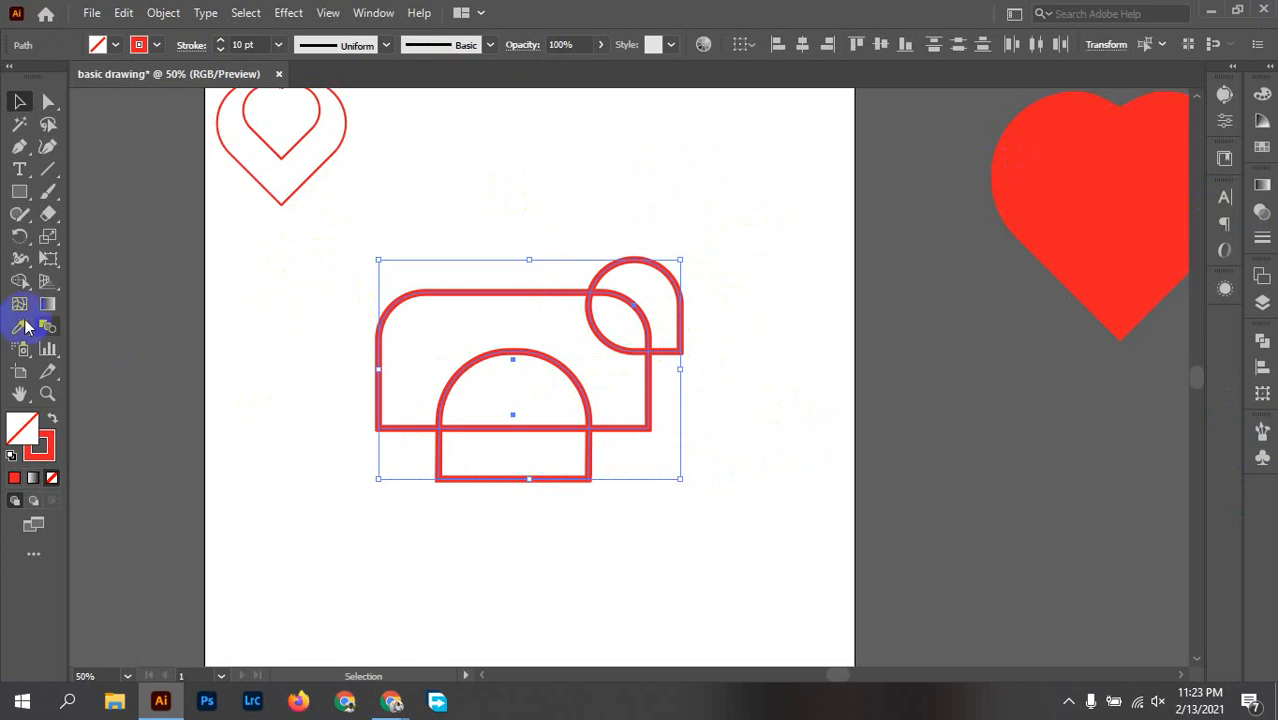
left_click(24, 282)
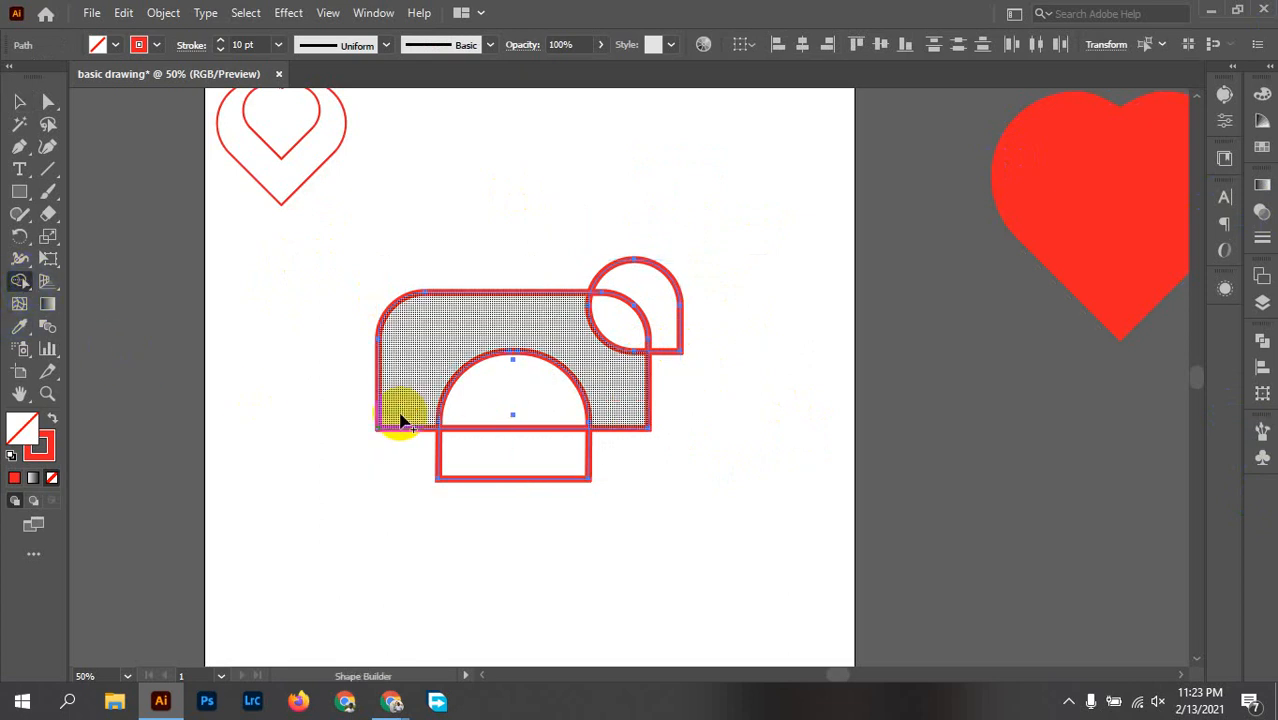
left_click_drag(400, 420, 397, 470)
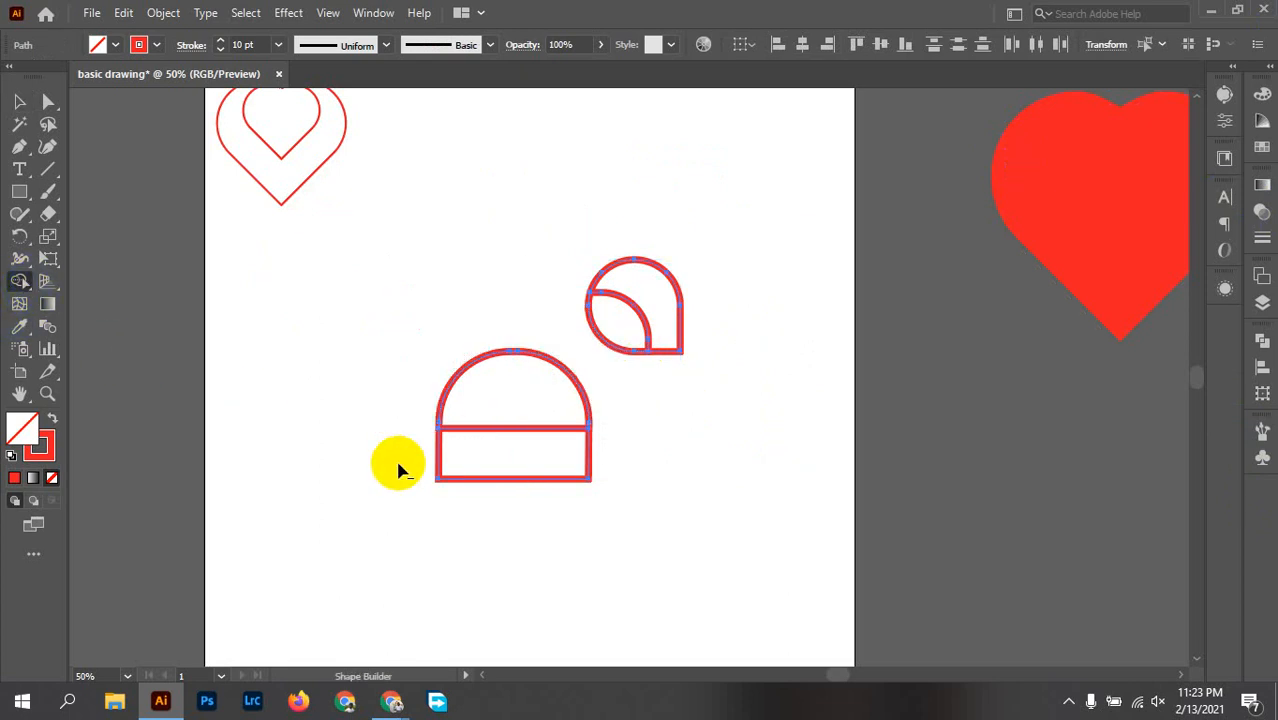
key("ctrl+z")
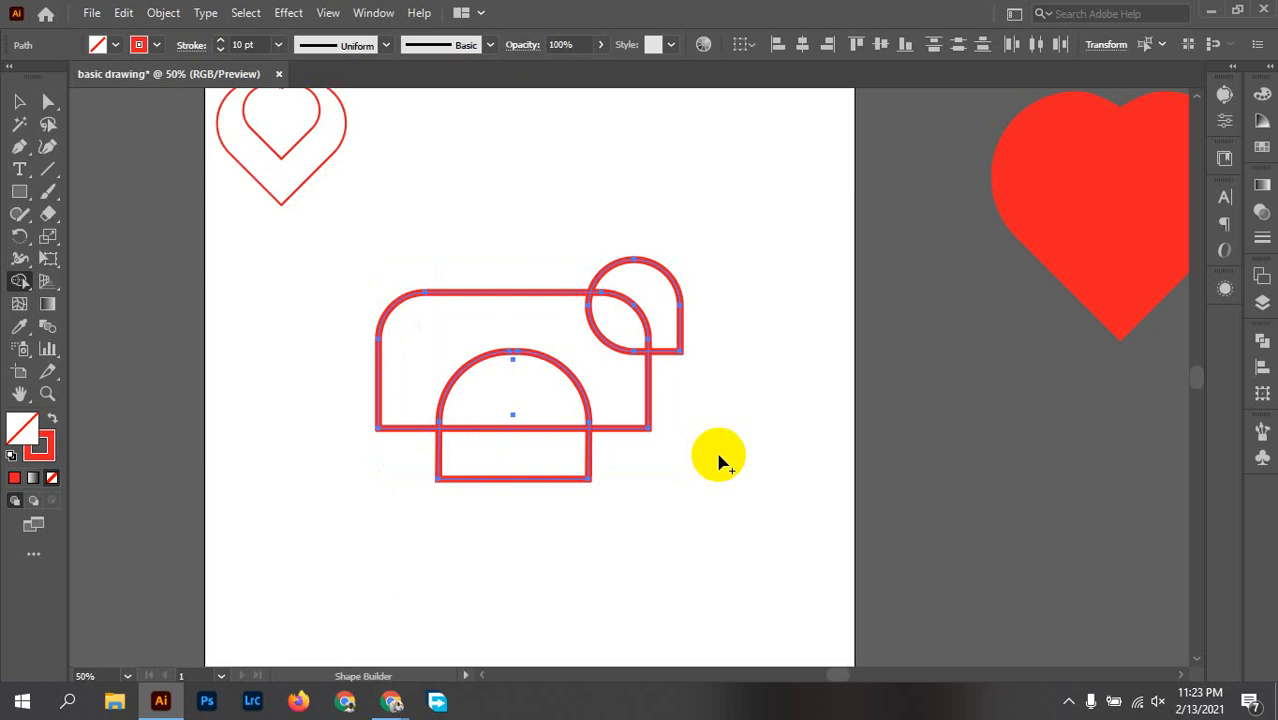
Step: Select the rectangle, arch and teardrop and expand their fill and stroke into outlined shapes
key("v")
left_click_drag(800, 500, 236, 232)
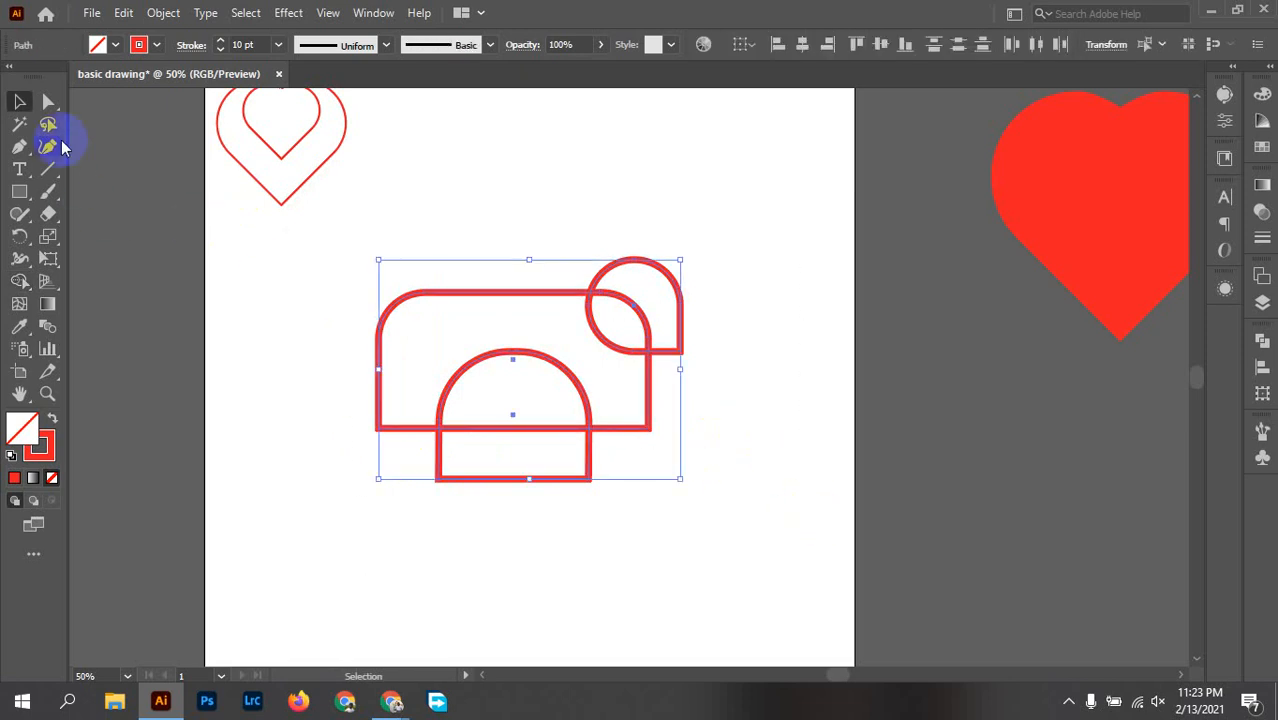
left_click(163, 13)
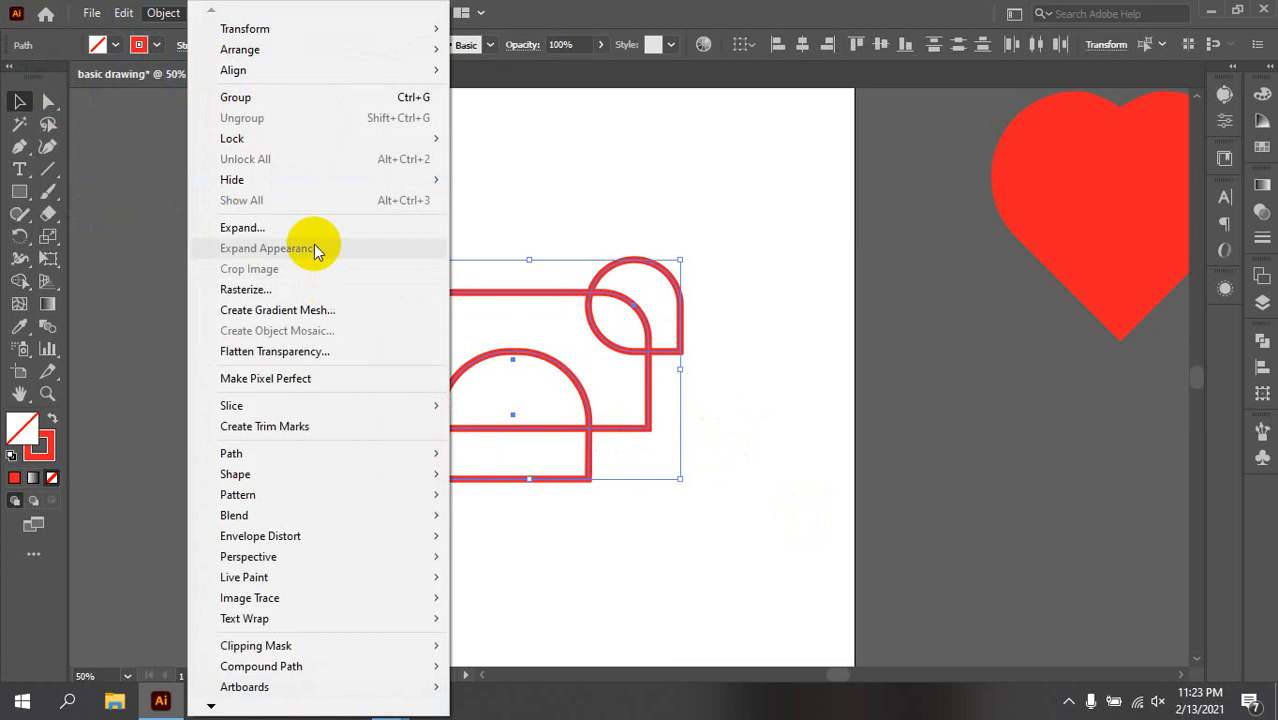
left_click(282, 229)
left_click(884, 595)
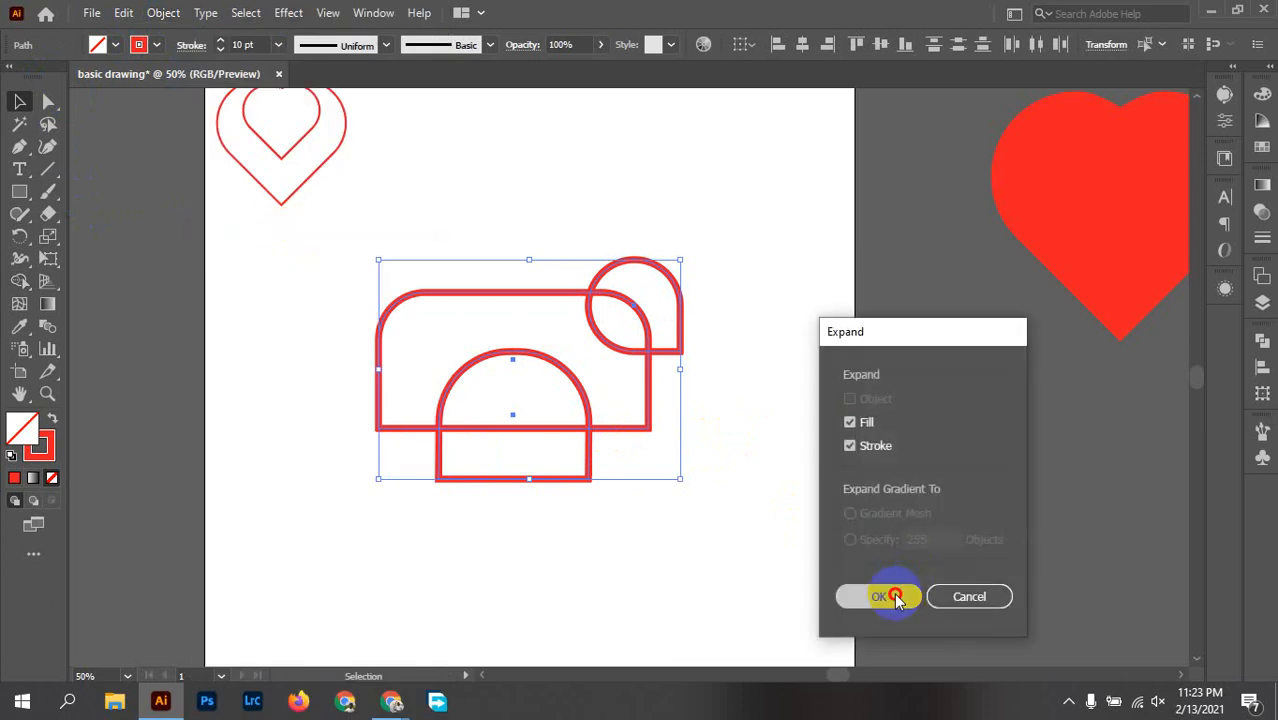
left_click(779, 357)
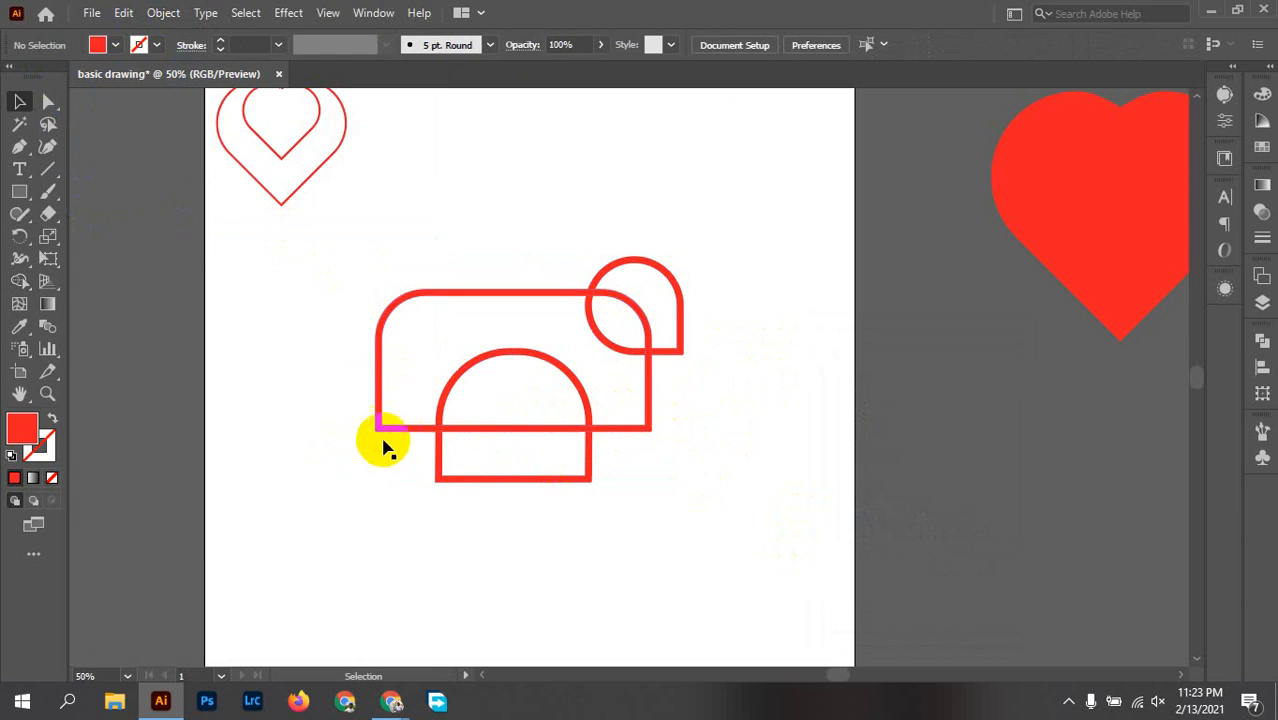
Step: Draw a vertical cutting line along the inner edge of each lower corner of the large shape, the right one about 122 px long
scroll(375, 466, "up", 3)
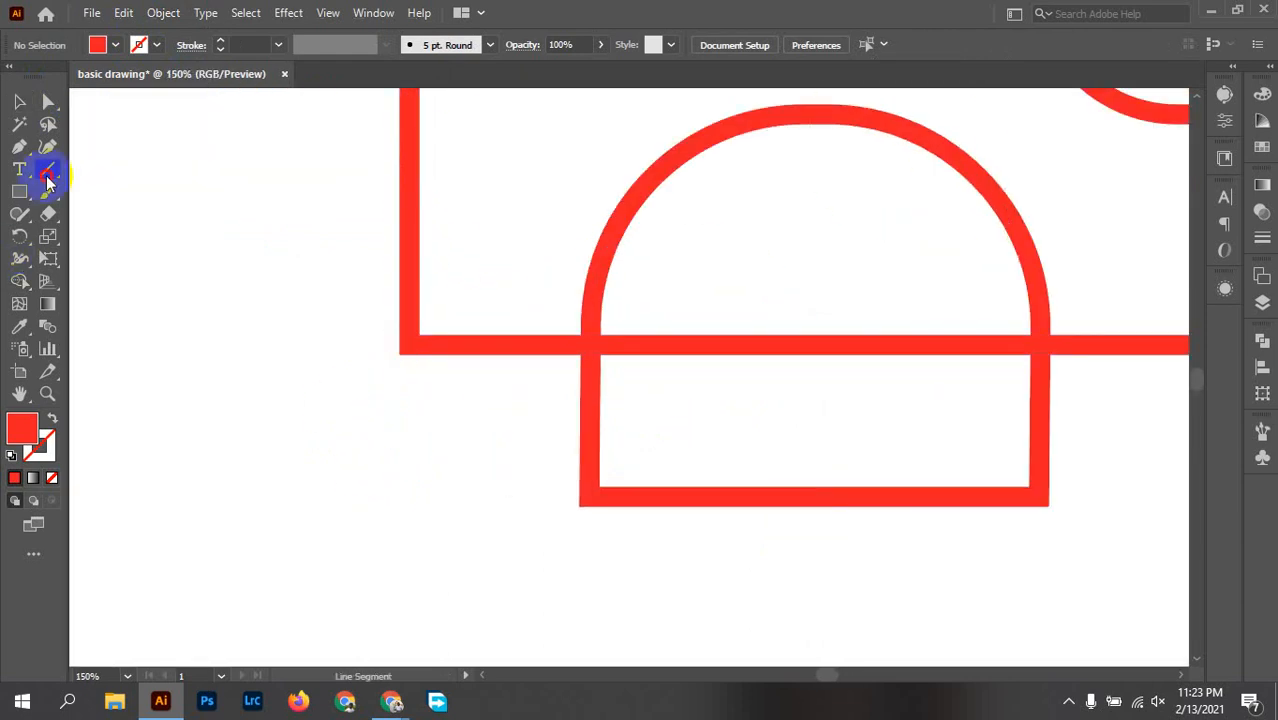
left_click_drag(418, 216, 418, 445)
key("space")
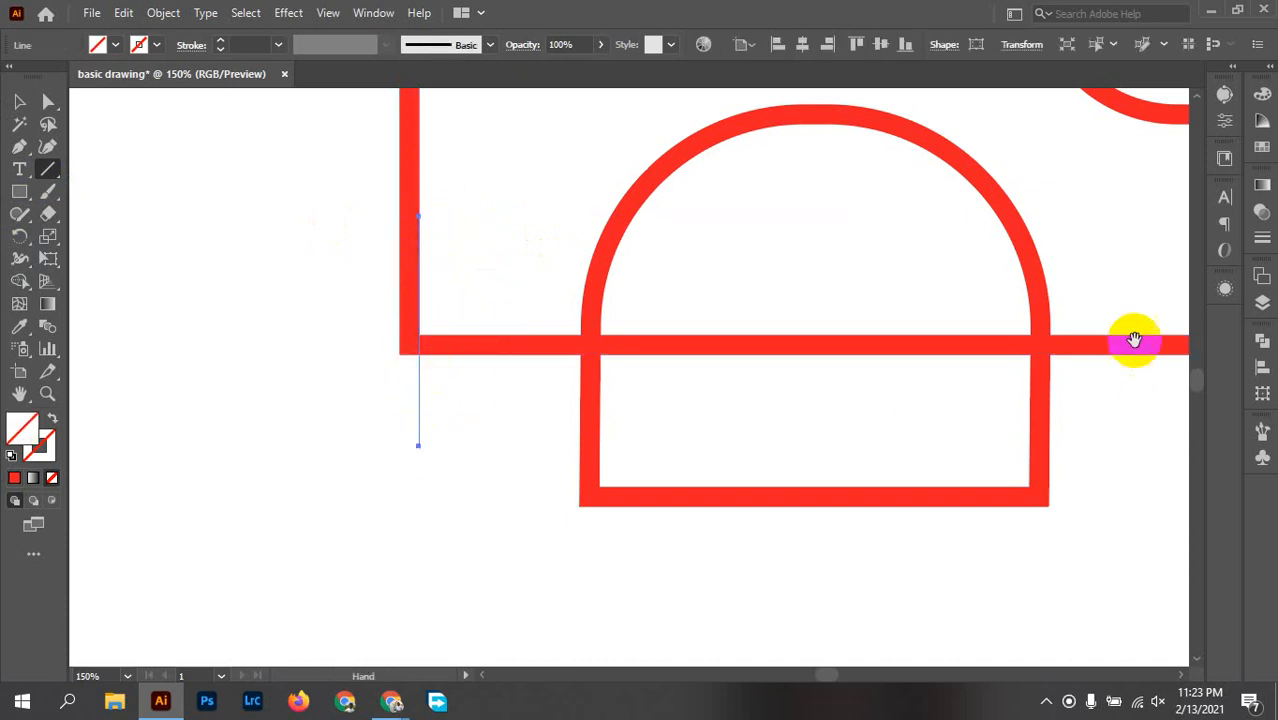
left_click_drag(1134, 340, 602, 431)
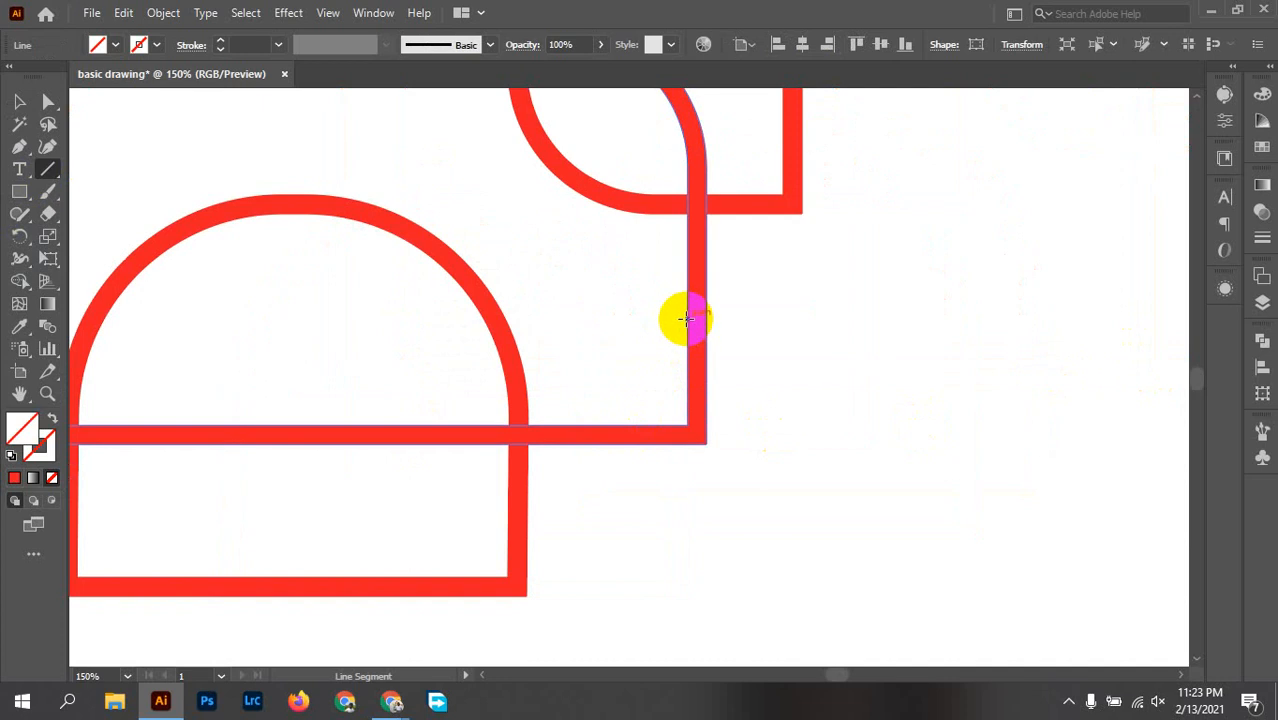
left_click_drag(686, 319, 672, 558)
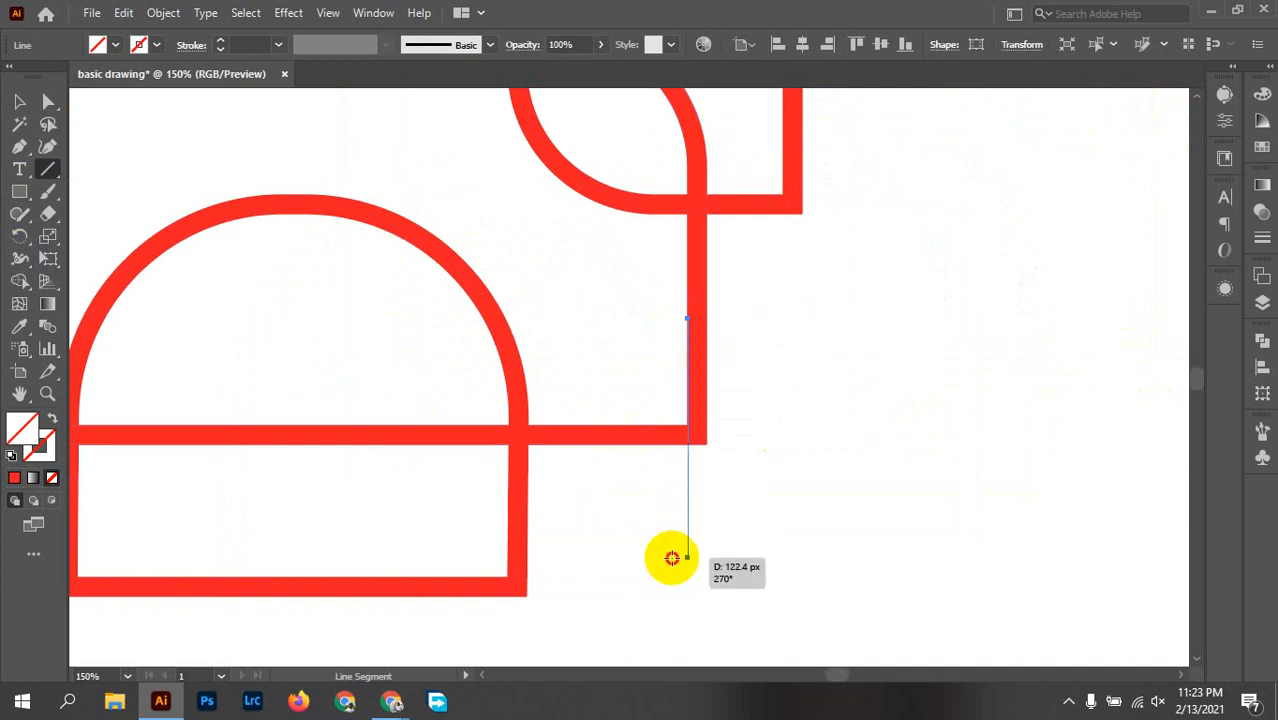
Step: Align the right cutting line exactly with the inner edge of the large shape's lower-right corner
scroll(692, 447, "up", 3)
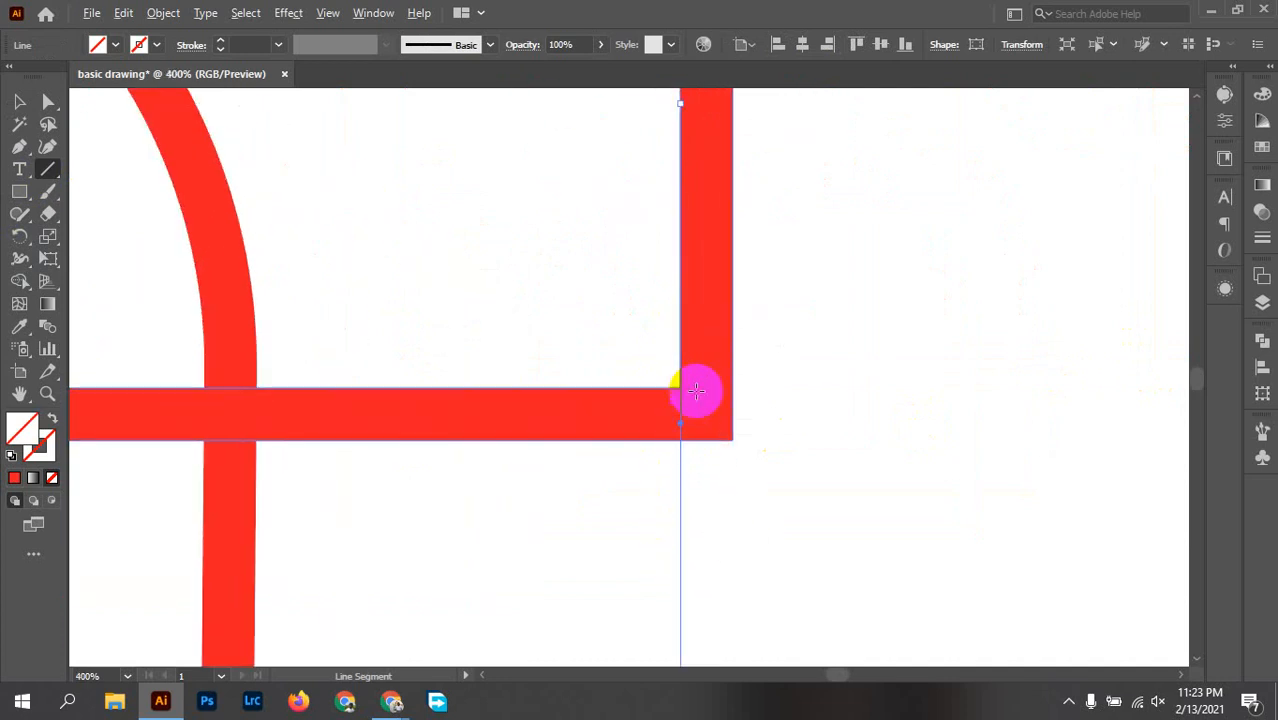
key("v")
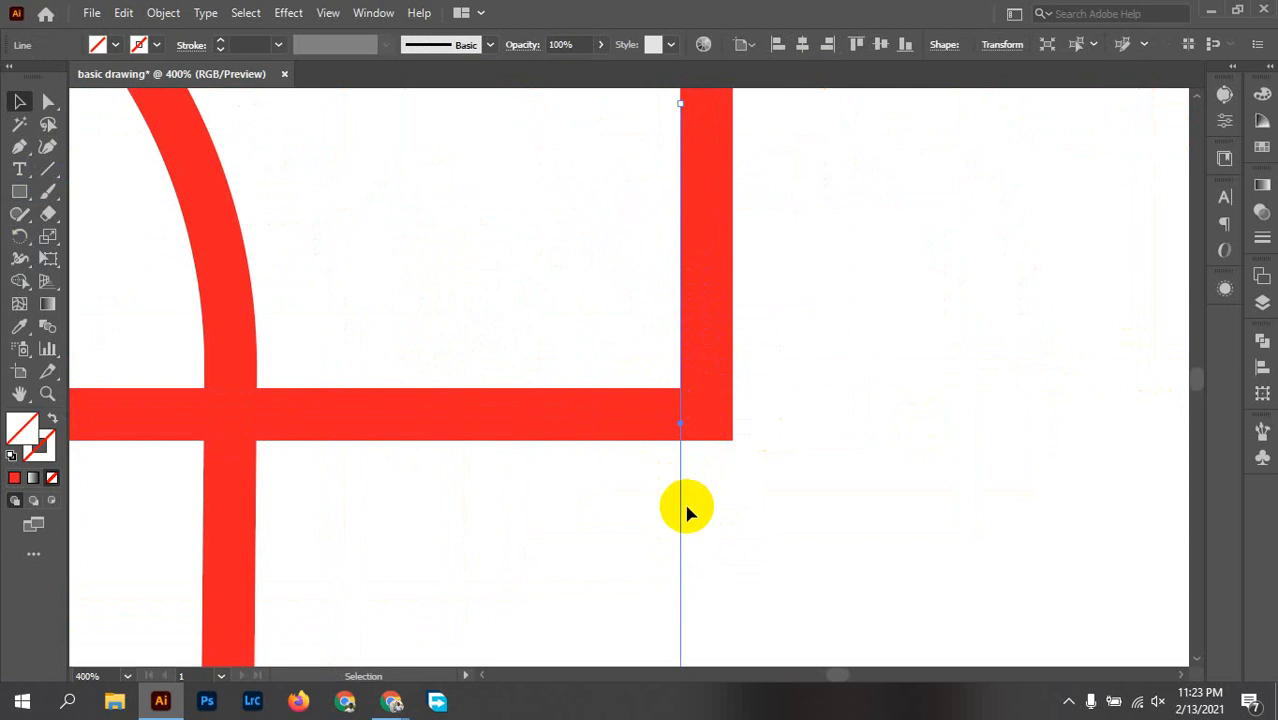
mouse_move(680, 505)
left_mouse_down()
mouse_move(642, 505)
mouse_move(677, 512)
left_mouse_up()
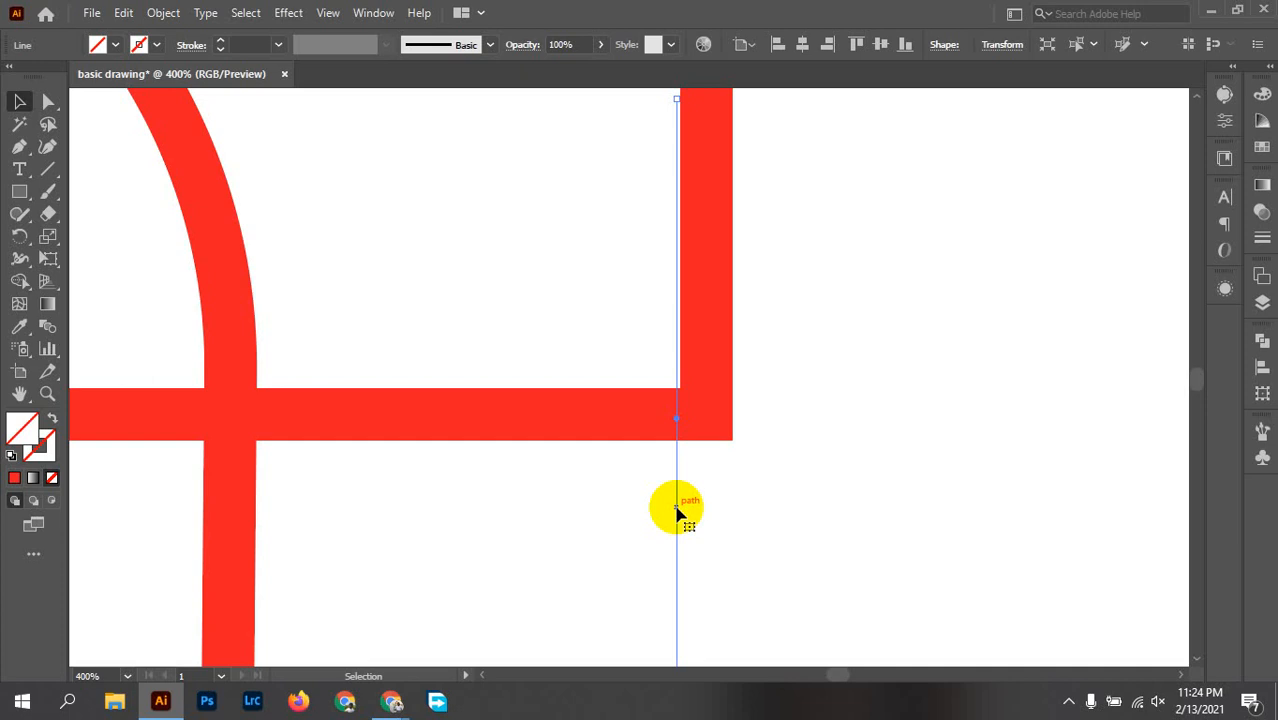
scroll(667, 425, "up", 4)
scroll(713, 180, "up", 3)
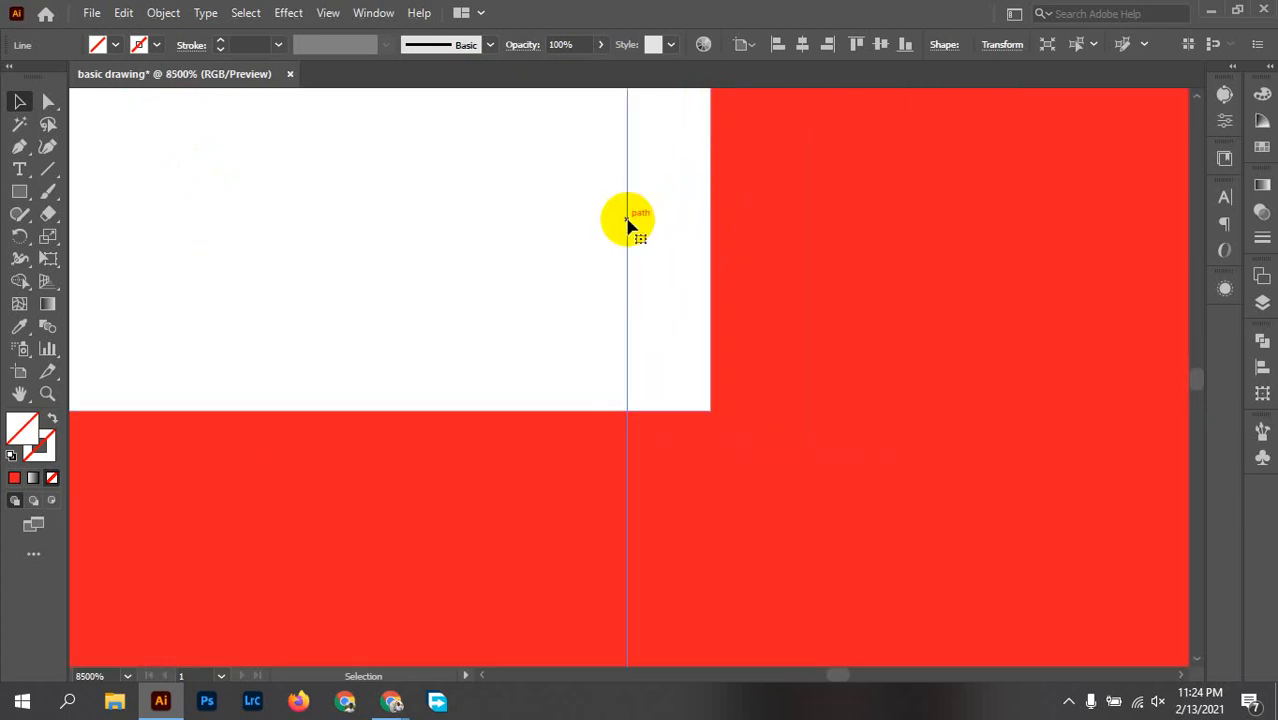
left_click_drag(628, 225, 710, 233)
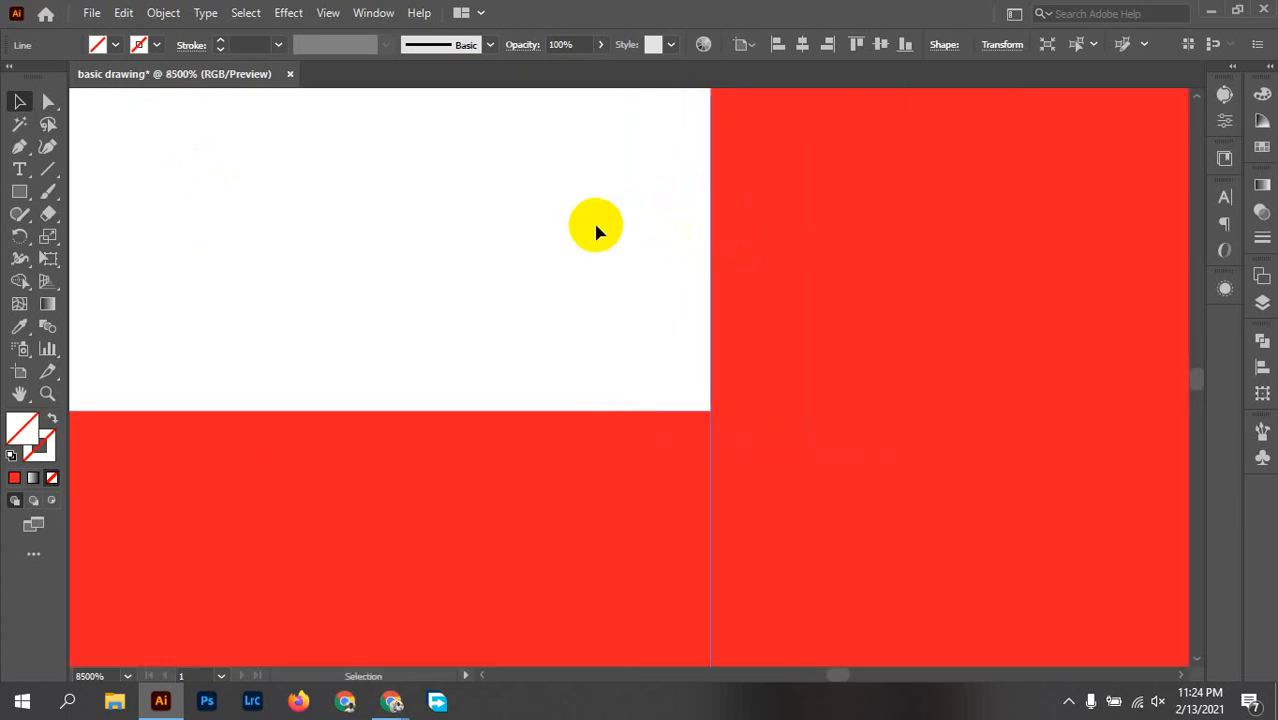
Step: Align the left cutting line exactly with the inner edge of the large shape's lower-left corner
scroll(590, 221, "down", 8)
key("space")
left_click_drag(551, 267, 959, 442)
left_click_drag(264, 336, 887, 379)
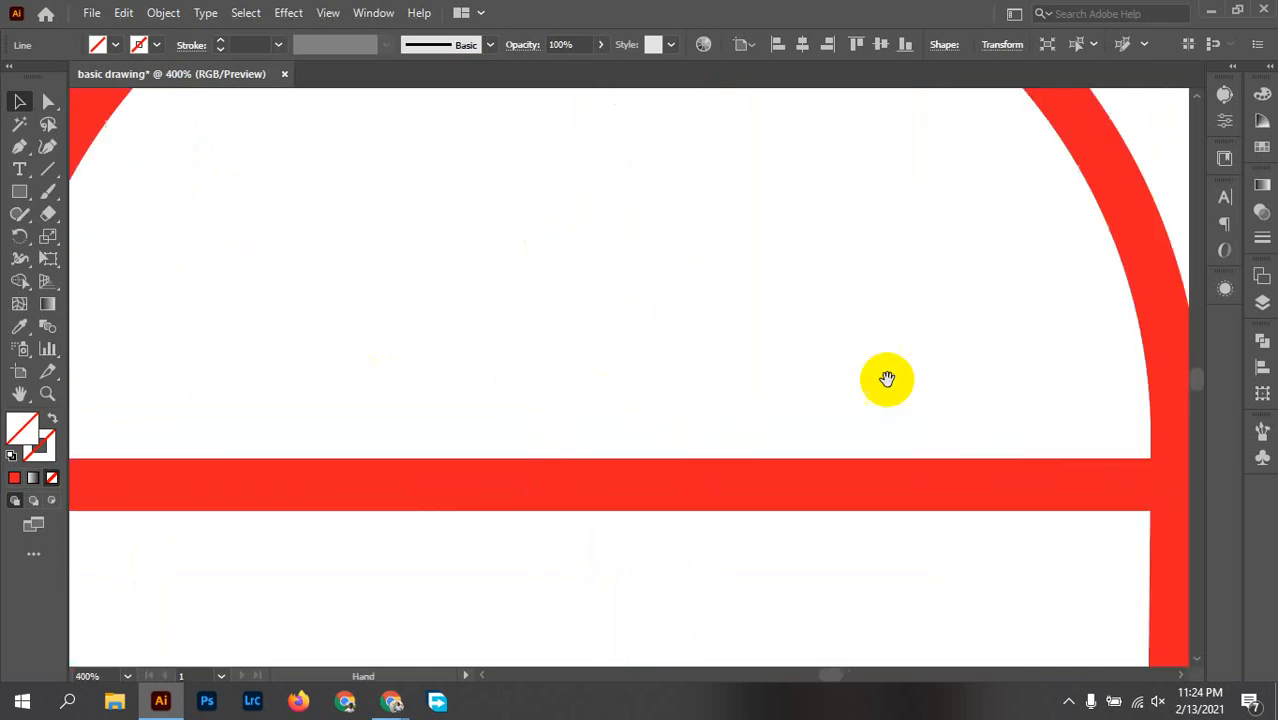
left_click_drag(332, 373, 847, 410)
scroll(660, 470, "up", 9)
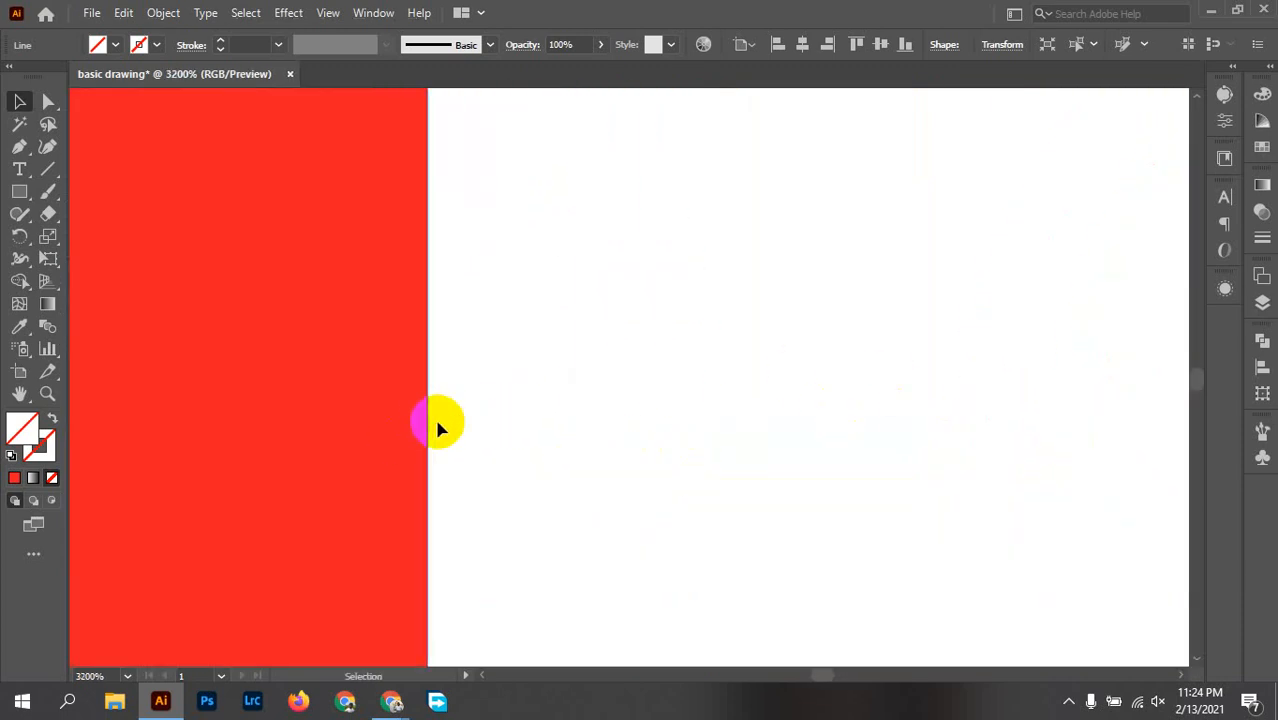
key("space")
left_click_drag(621, 440, 650, 205)
left_click_drag(643, 465, 630, 222)
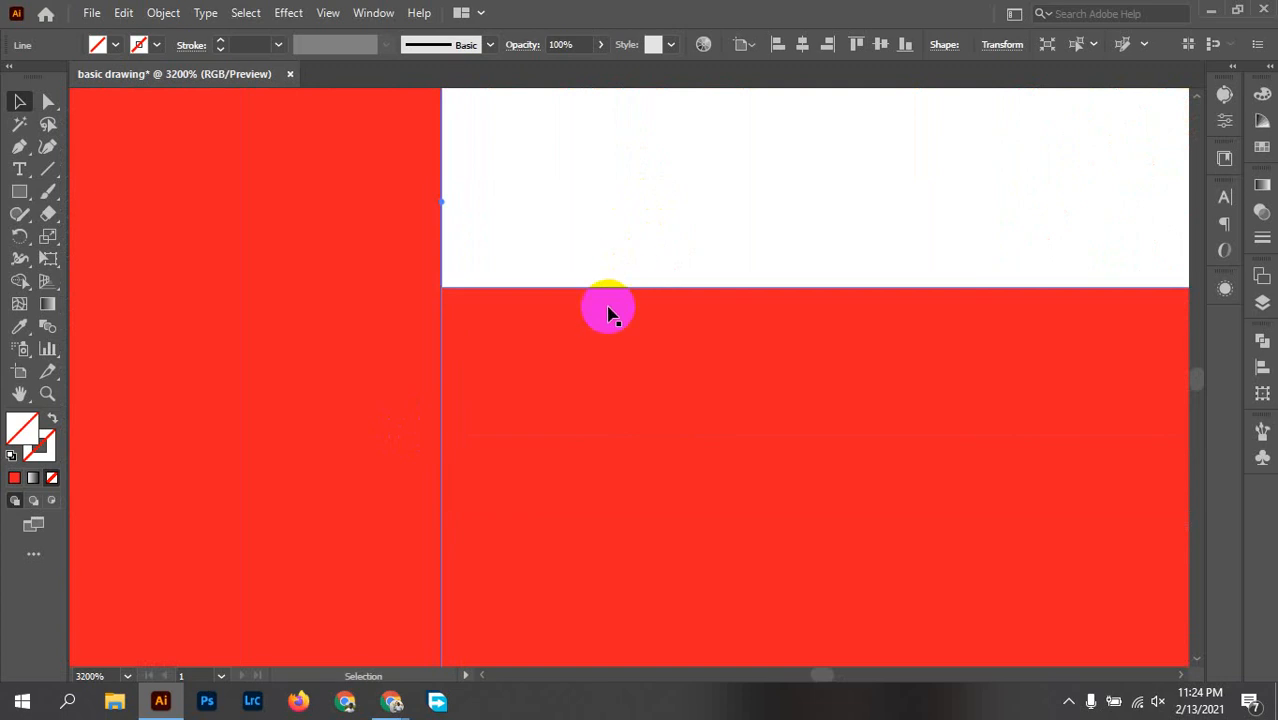
scroll(588, 288, "down", 4)
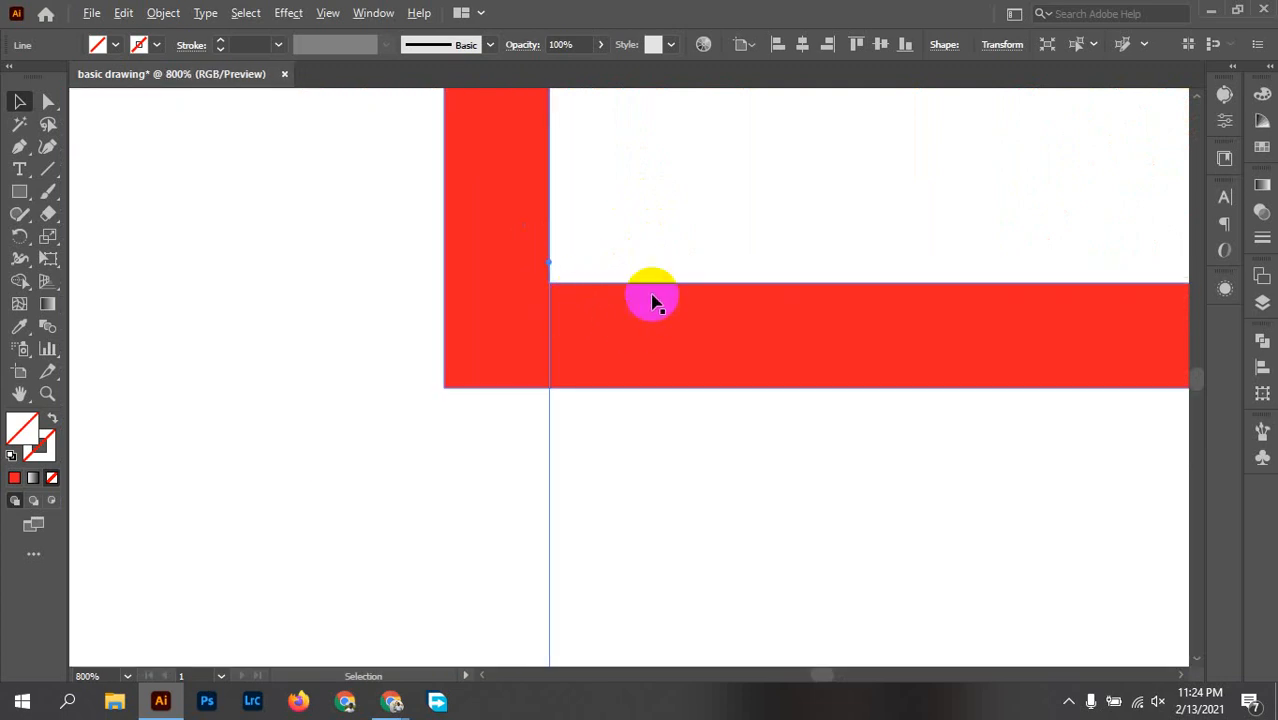
Step: Split the three shapes along their overlaps and both cutting lines with Pathfinder Divide, and ungroup the resulting pieces
scroll(653, 295, "down", 8)
key("space")
left_click_drag(979, 371, 824, 449)
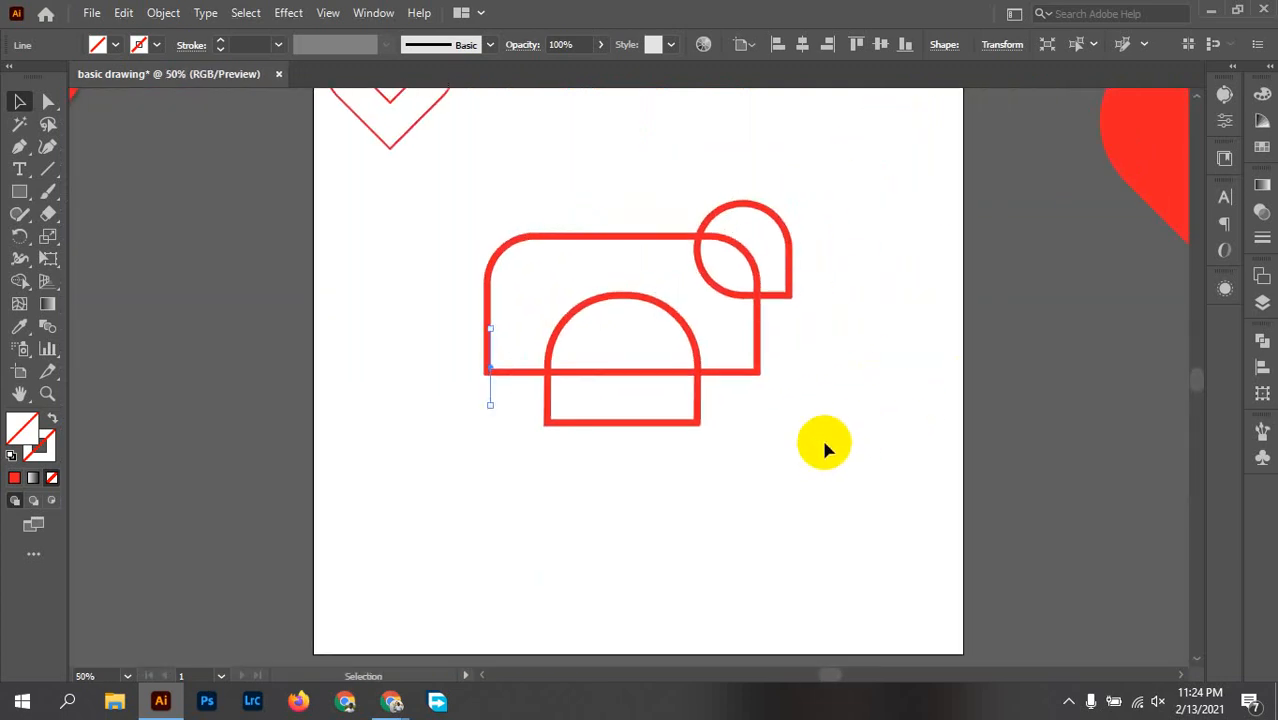
mouse_move(870, 490)
left_mouse_down()
mouse_move(756, 449)
mouse_move(373, 160)
mouse_move(391, 181)
left_mouse_up()
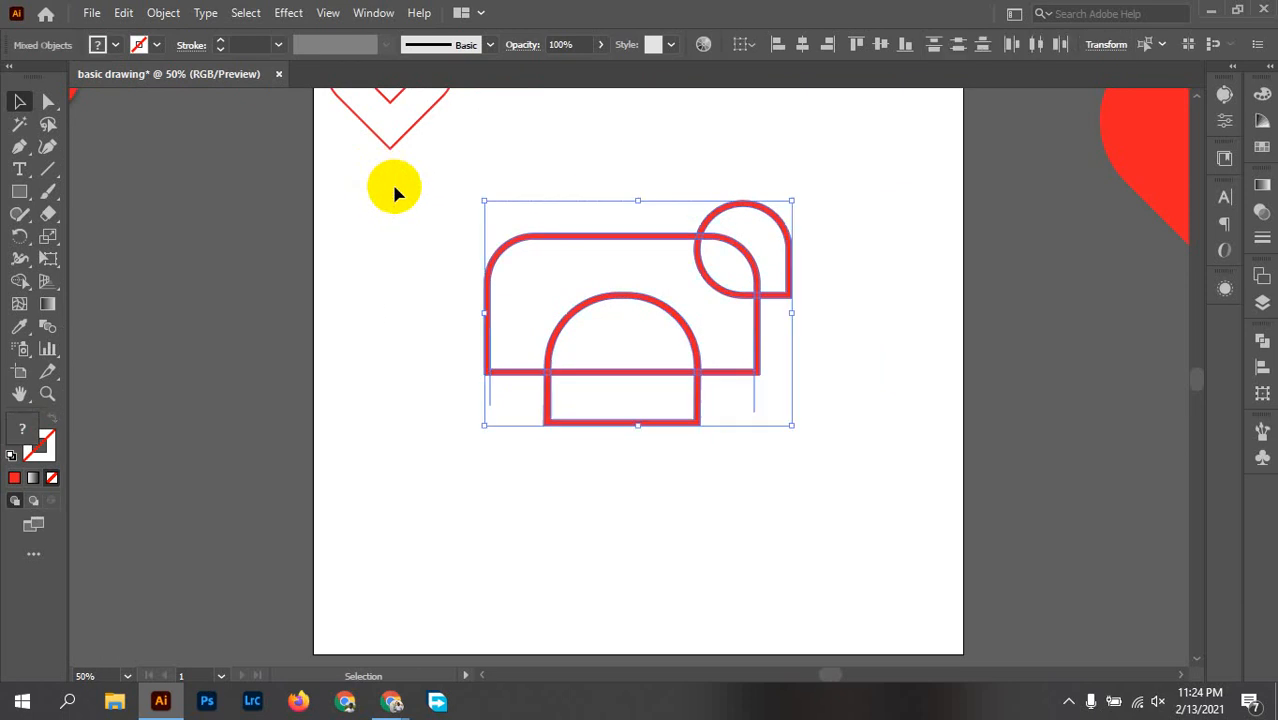
left_click(1262, 343)
left_click(1046, 431)
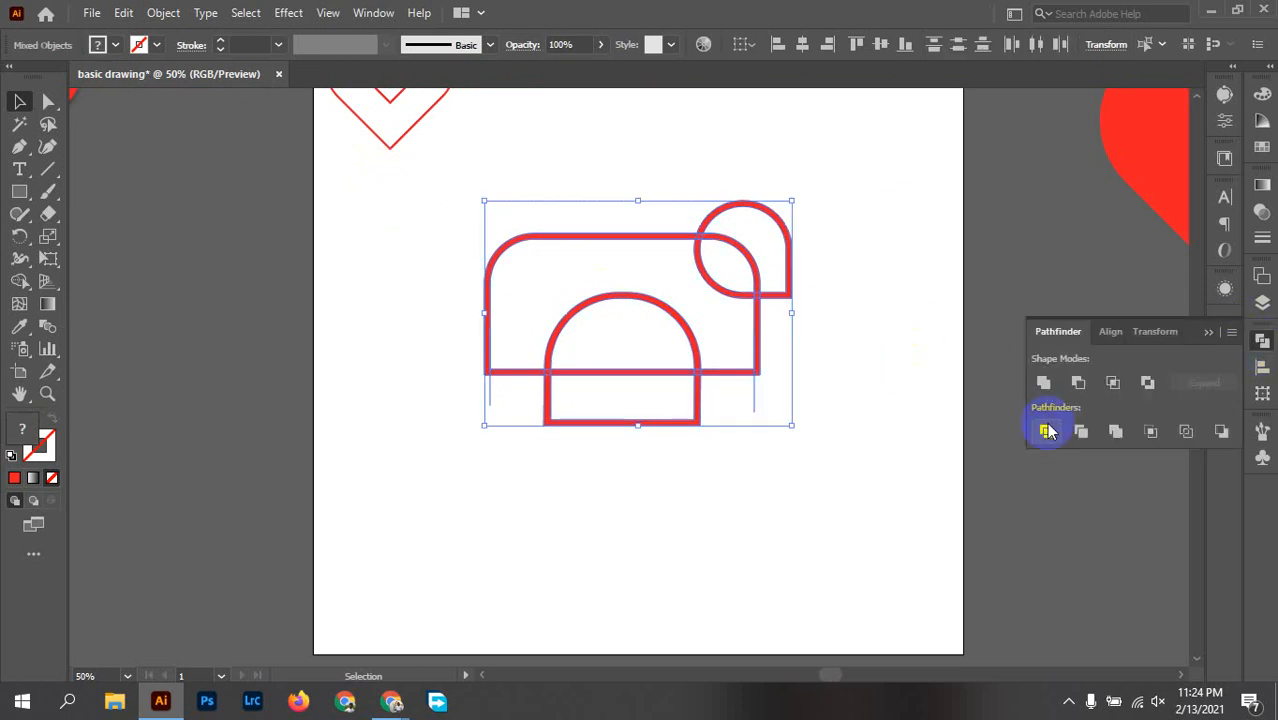
right_click(621, 271)
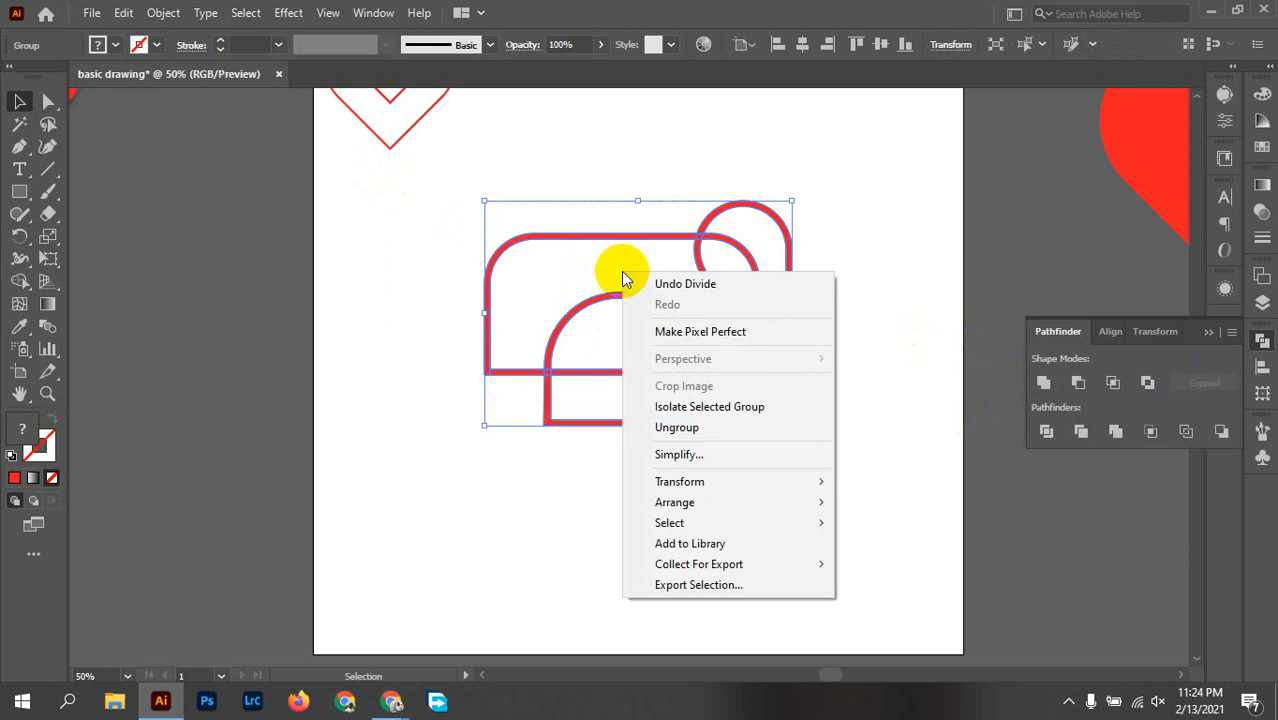
left_click(676, 427)
left_click(827, 402)
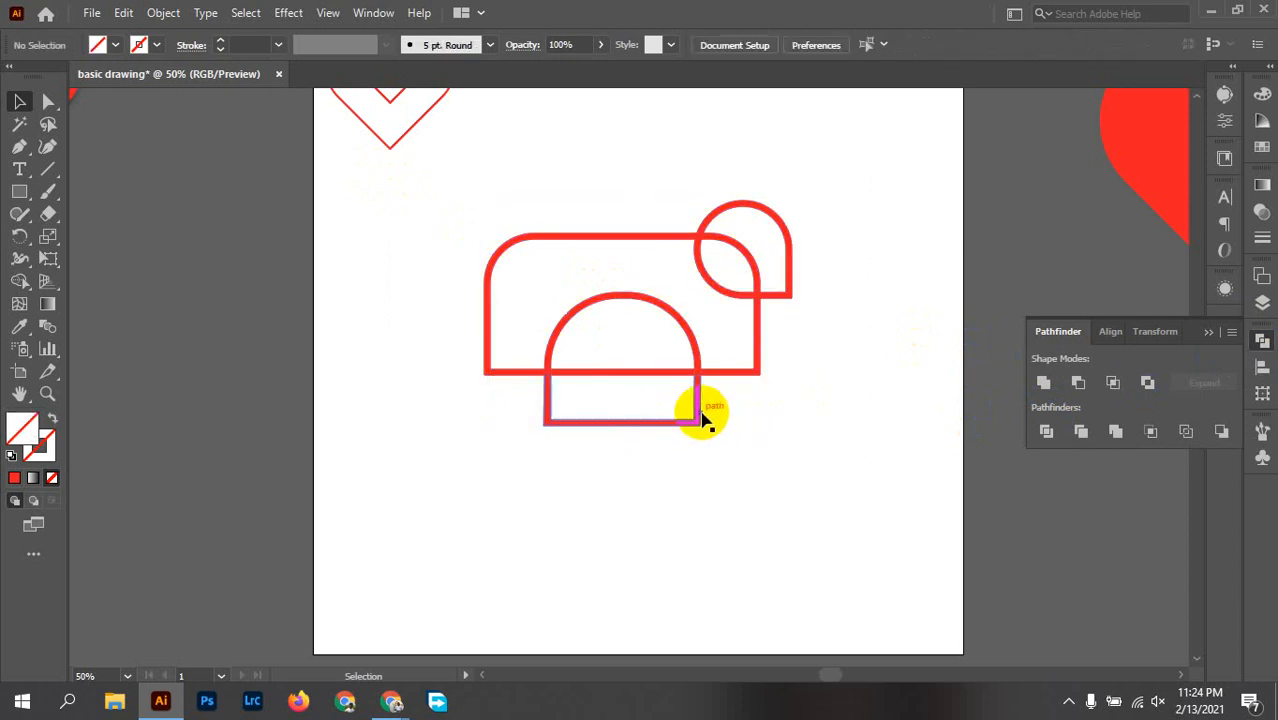
Step: Pull the arch's lower U-shaped piece, the large shape's three bottom bar segments and the arc inside the teardrop out of the design
left_click_drag(699, 418, 681, 518)
left_click_drag(608, 373, 609, 455)
left_click_drag(519, 378, 514, 435)
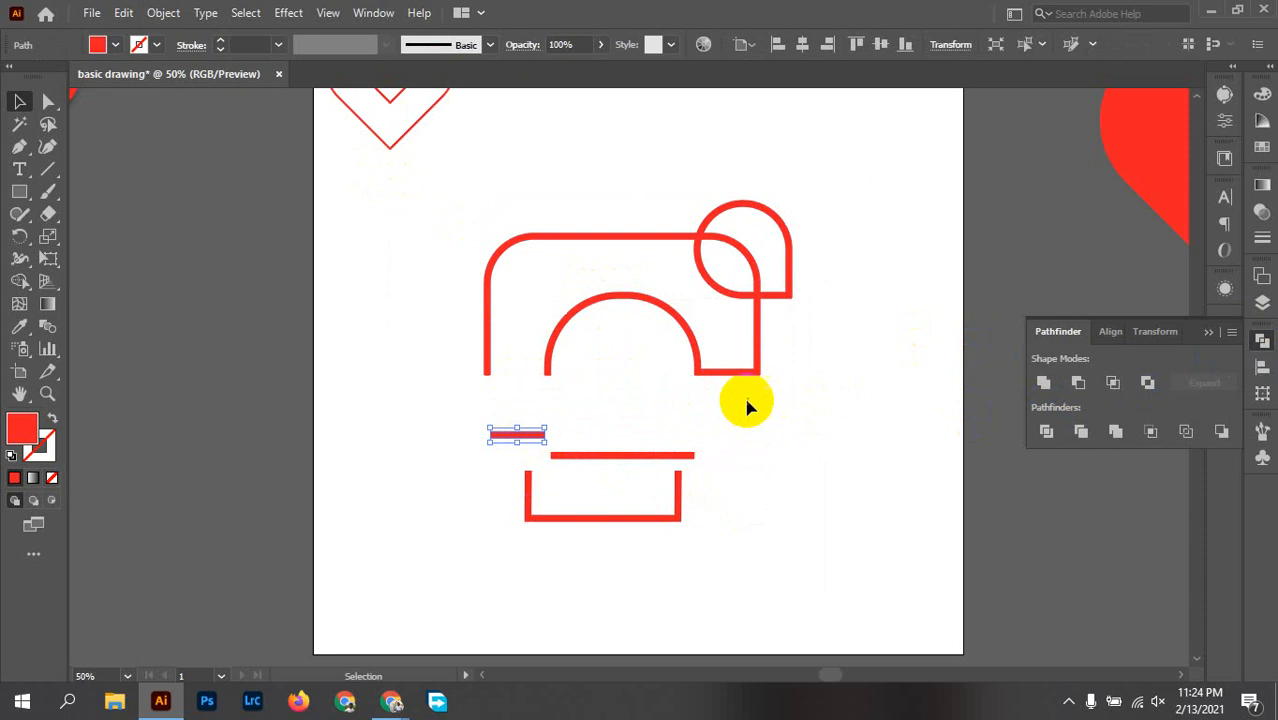
left_click_drag(734, 375, 734, 426)
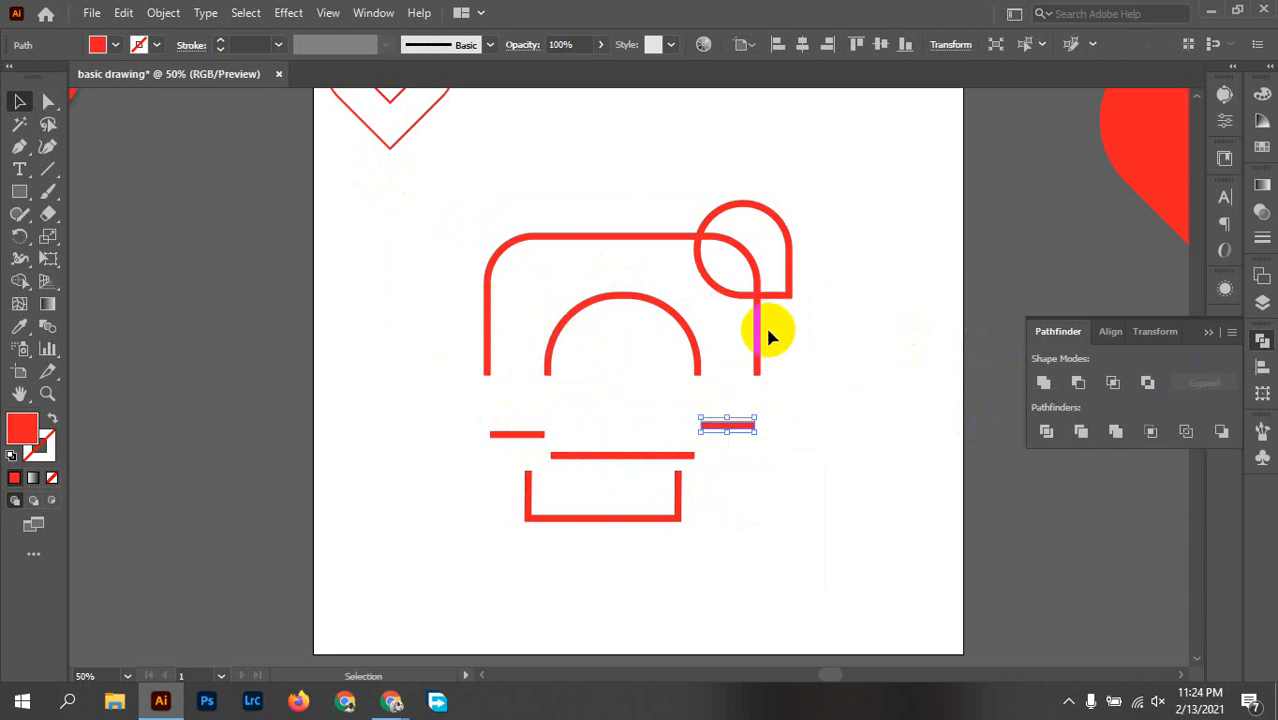
left_click_drag(745, 262, 790, 505)
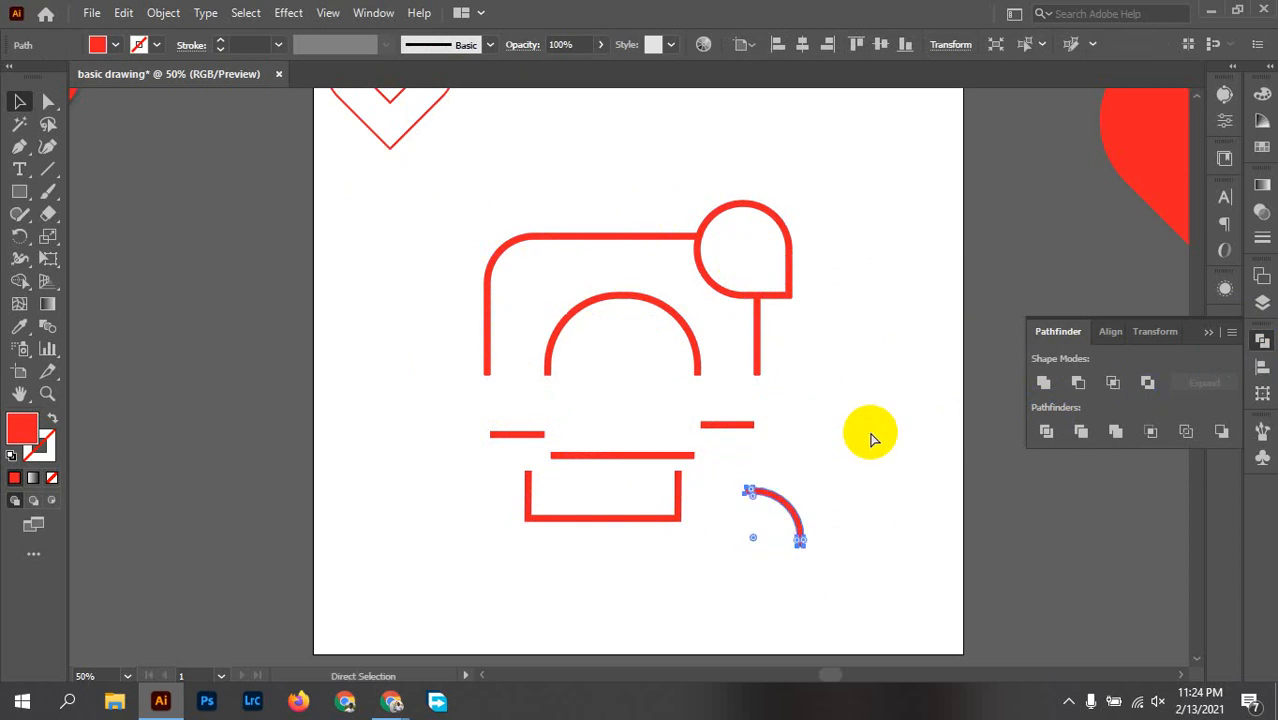
Step: Switch to outline view and delete the leftover unfilled paths inside the teardrop, the large shape and the arch
key("ctrl+y")
scroll(749, 250, "up", 2)
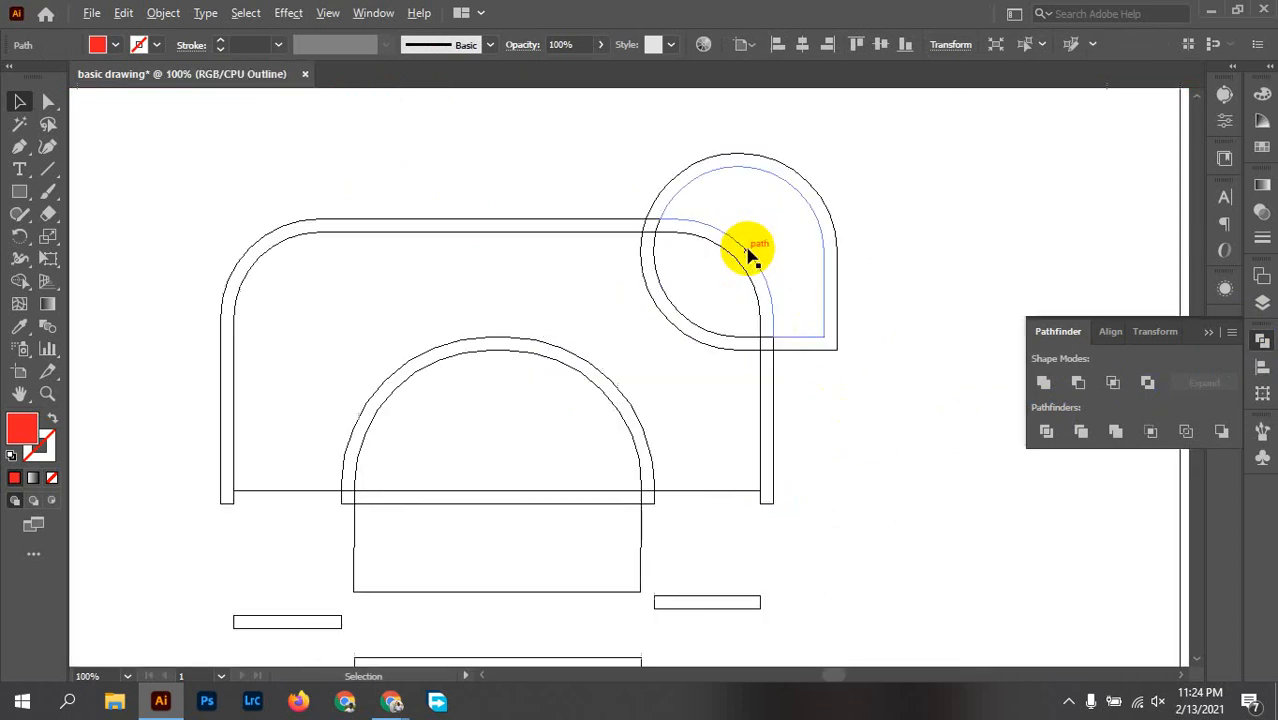
left_click_drag(761, 229, 724, 289)
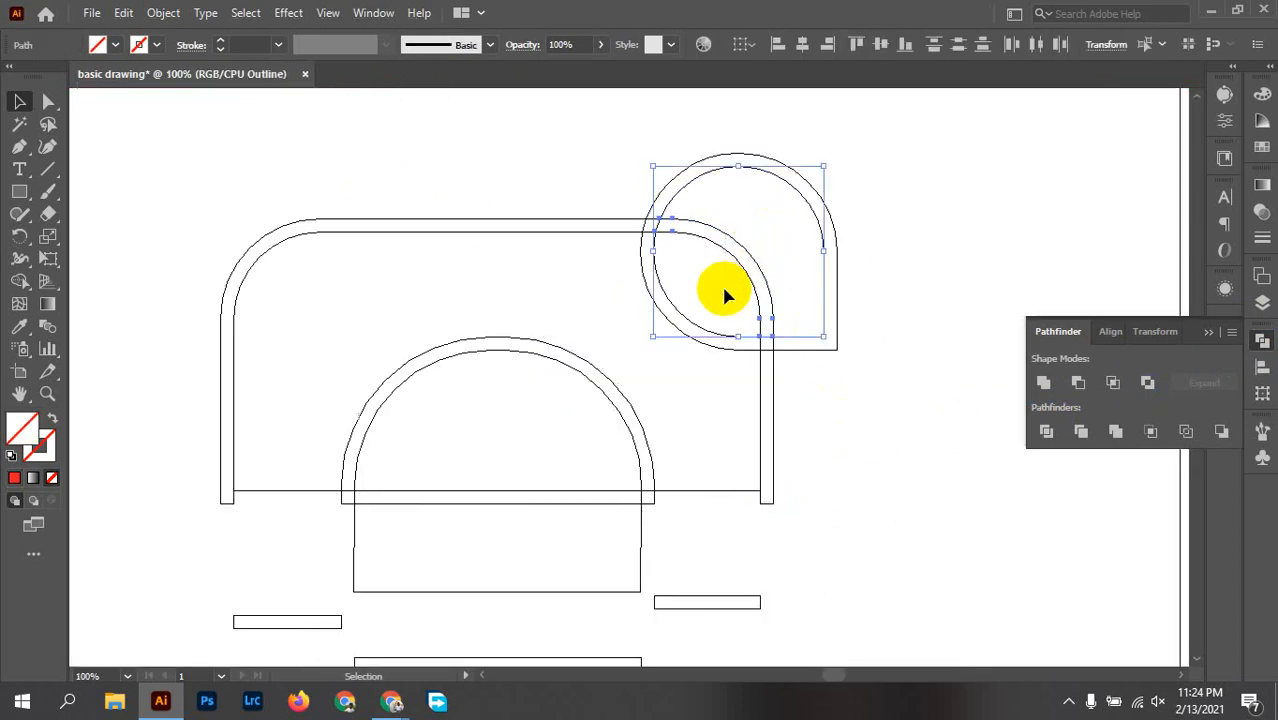
left_click(721, 283)
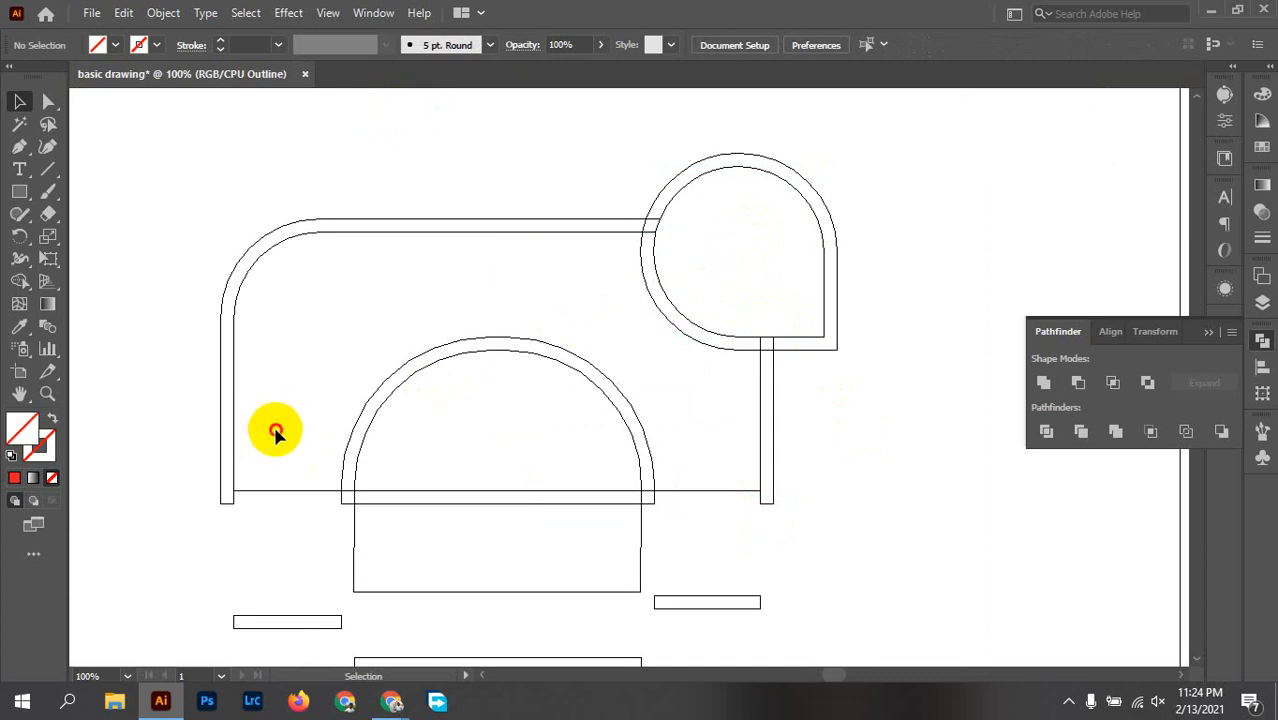
left_click_drag(277, 428, 273, 530)
key("Delete")
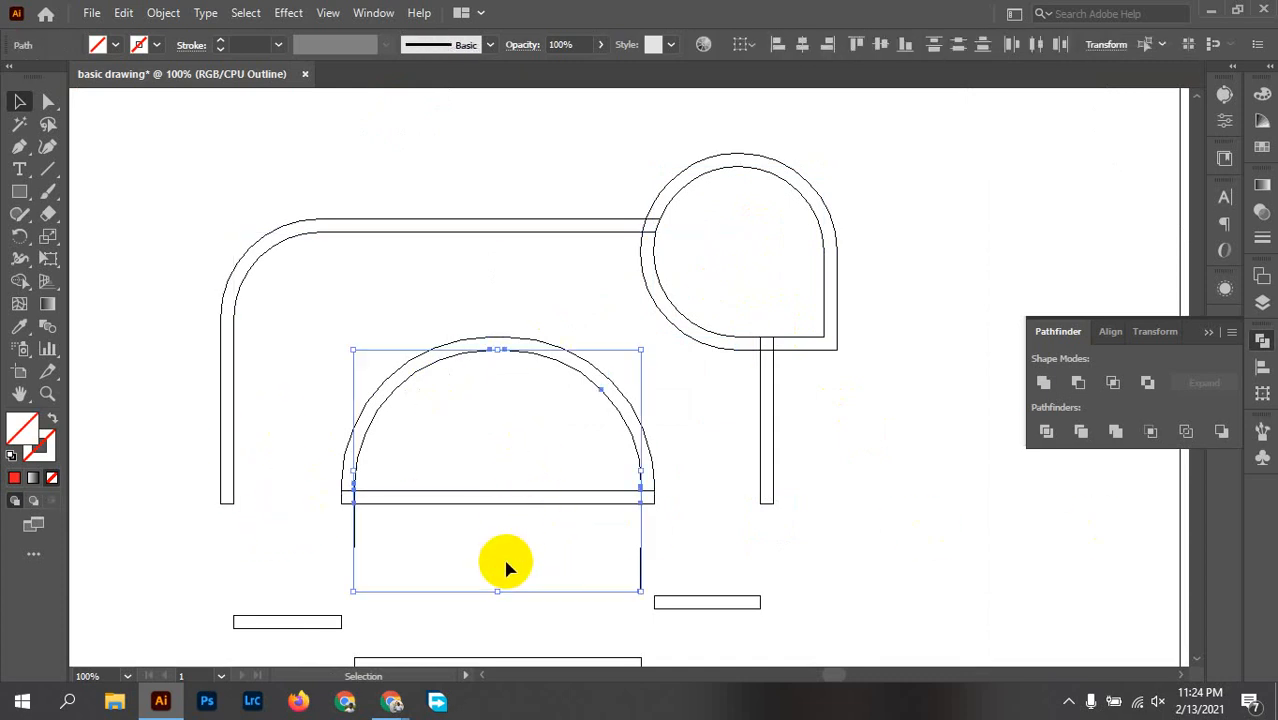
key("ctrl+z")
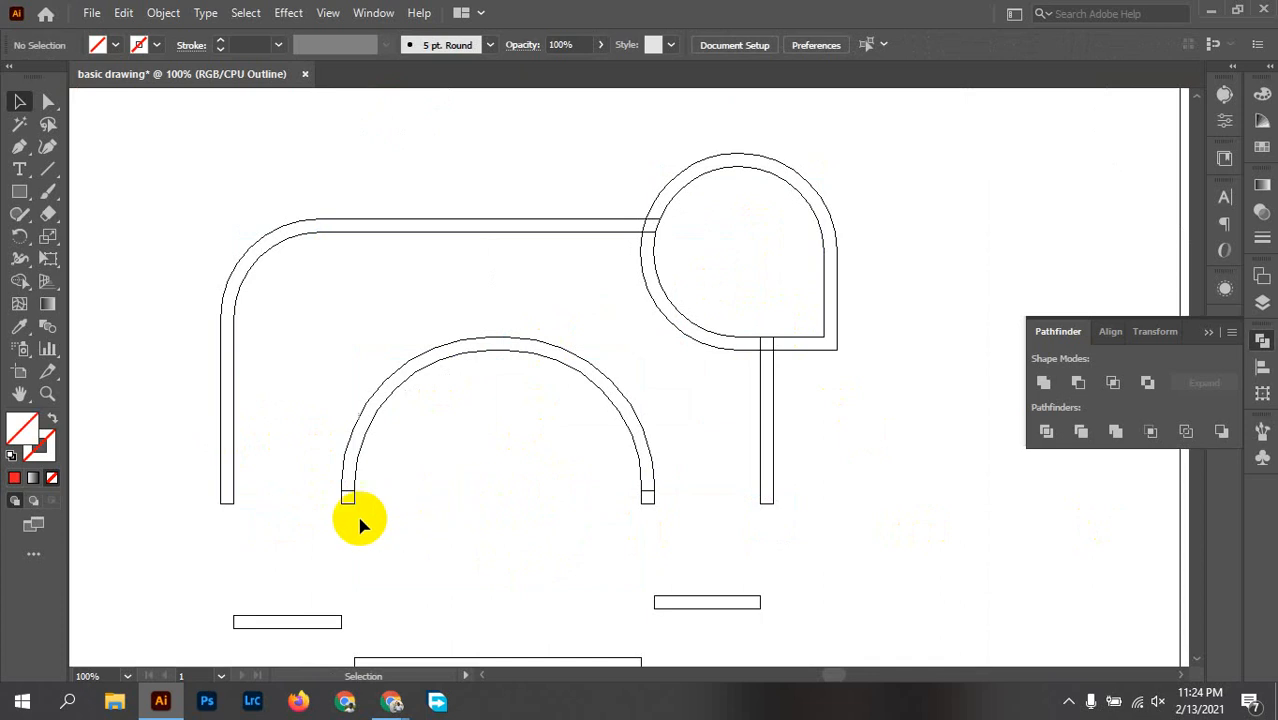
Step: Unite the arch and its two small end pieces into one shape with Pathfinder
left_click_drag(317, 392, 678, 536)
left_click(1043, 385)
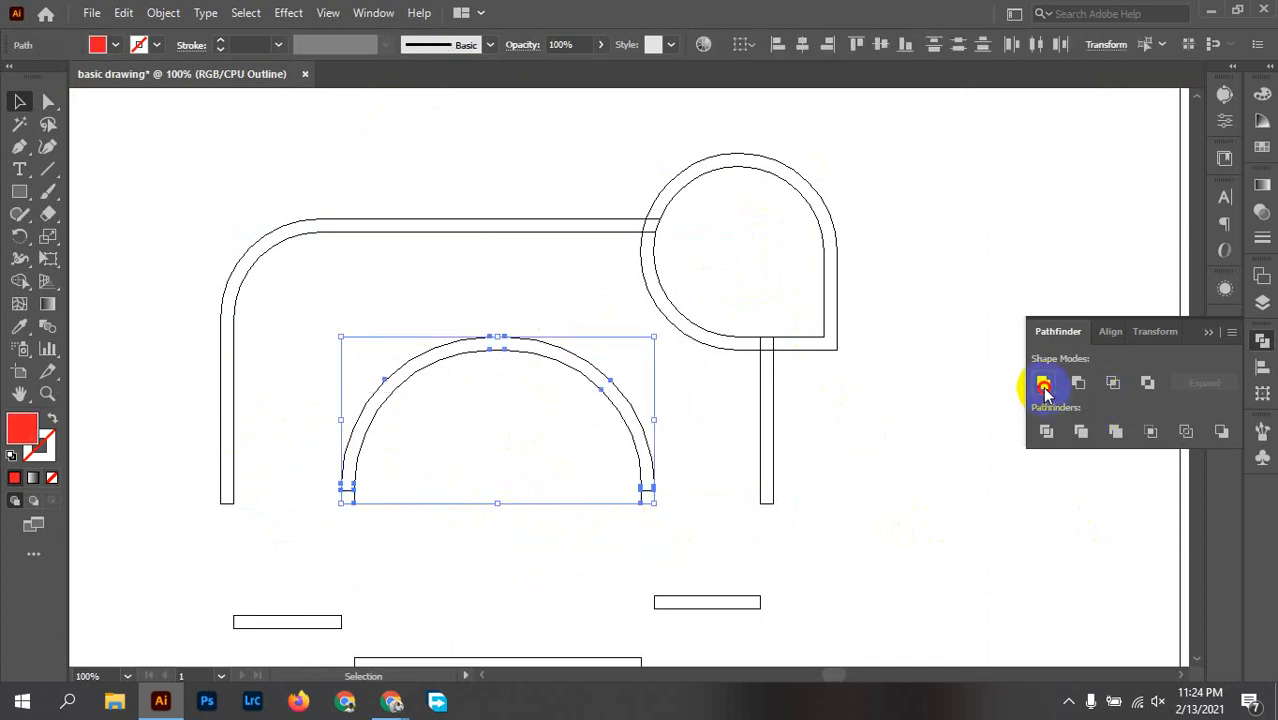
left_click(670, 526)
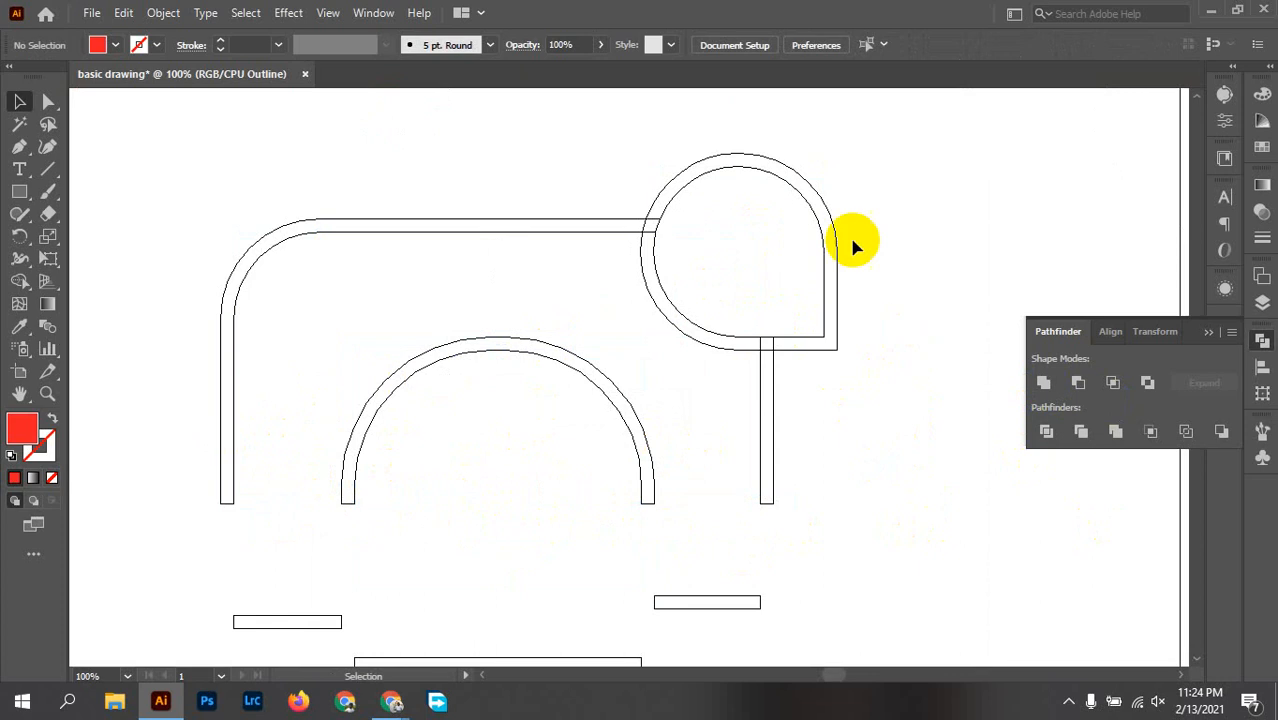
Step: Unite the large outline, the teardrop and the arch with Pathfinder, and return to the preview display
mouse_move(590, 157)
left_mouse_down()
mouse_move(799, 399)
mouse_move(845, 490)
left_mouse_up()
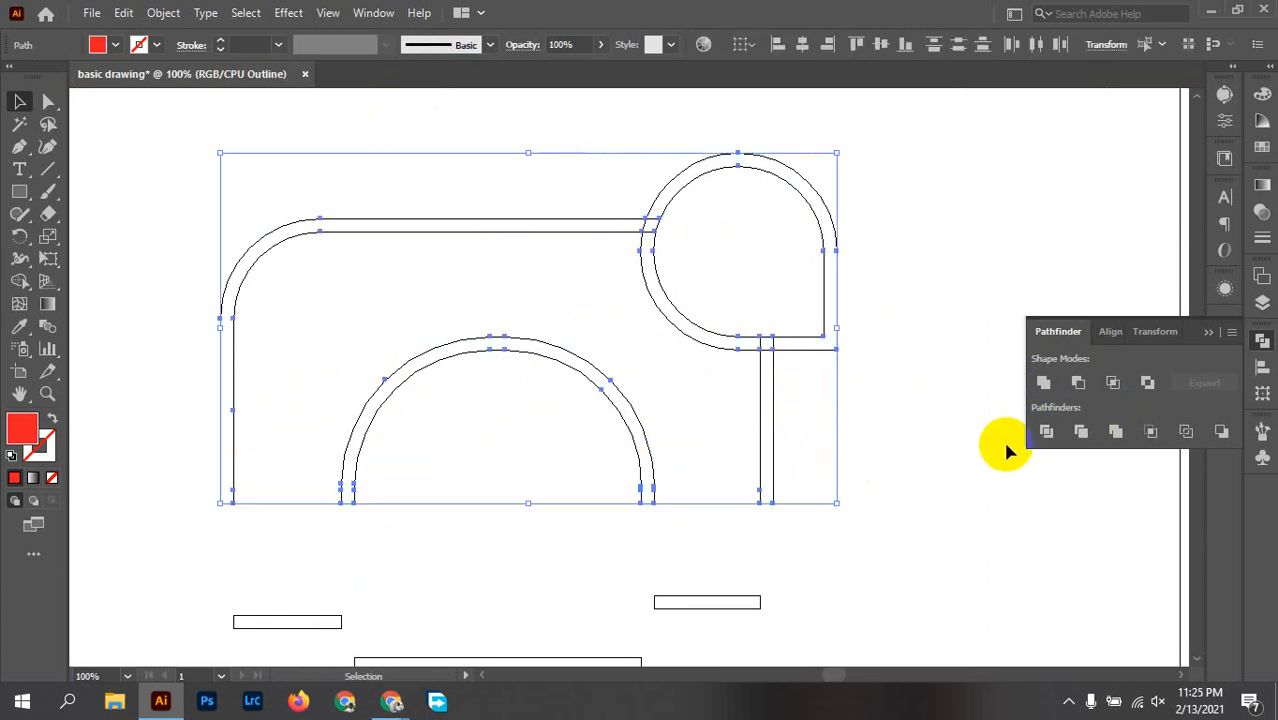
left_click(1045, 381)
left_click(586, 92)
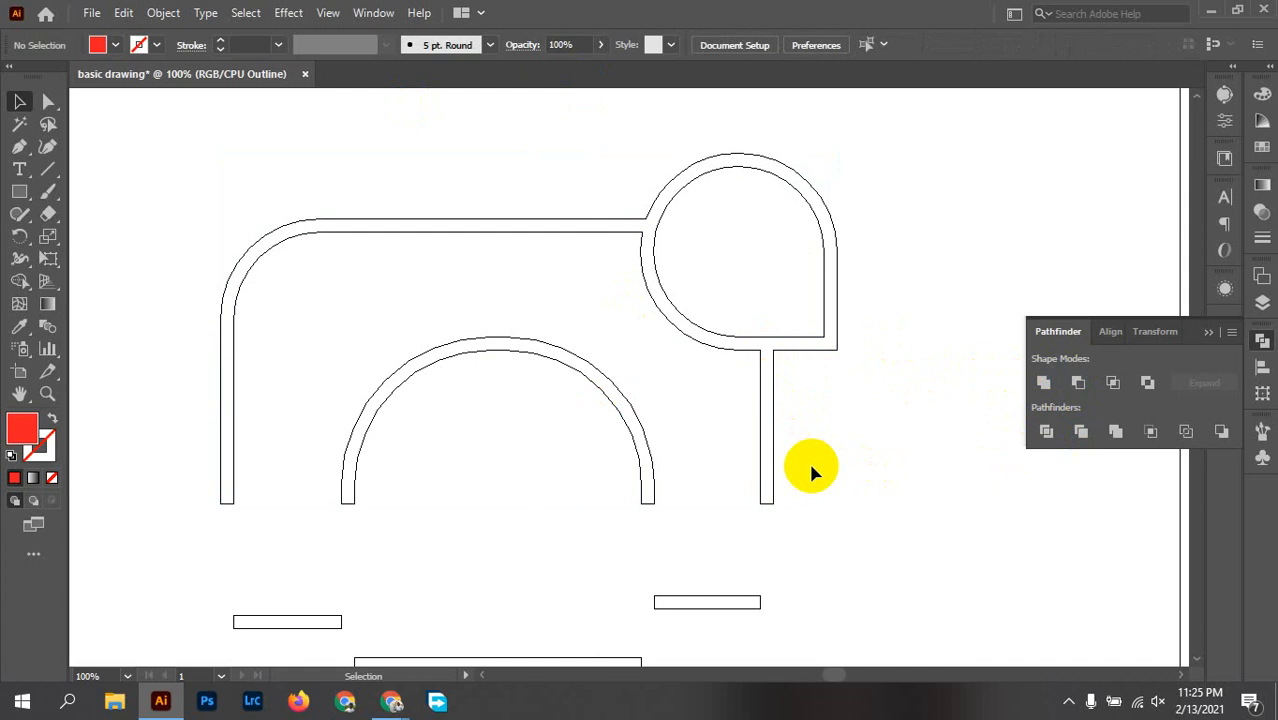
key("ctrl+y")
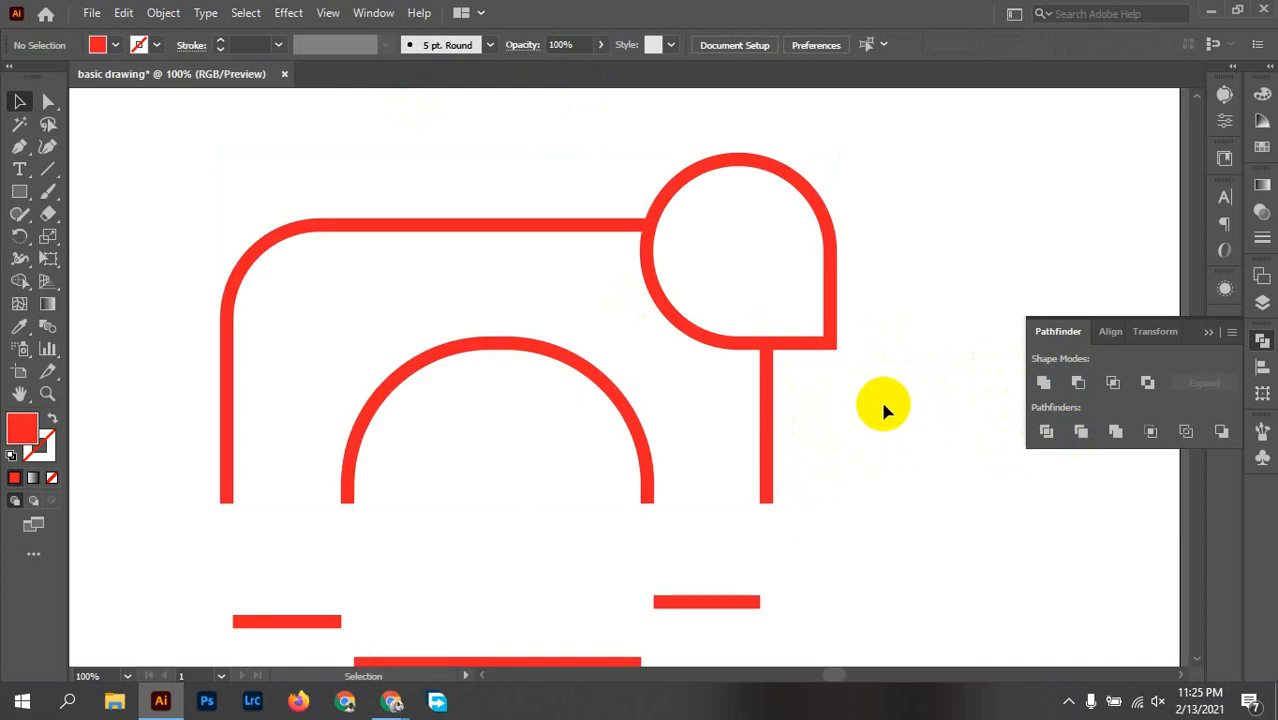
Step: Draw a small red-filled square inside the teardrop and shift it slightly towards the teardrop's centre
key("l")
key("m")
left_click_drag(738, 205, 777, 258)
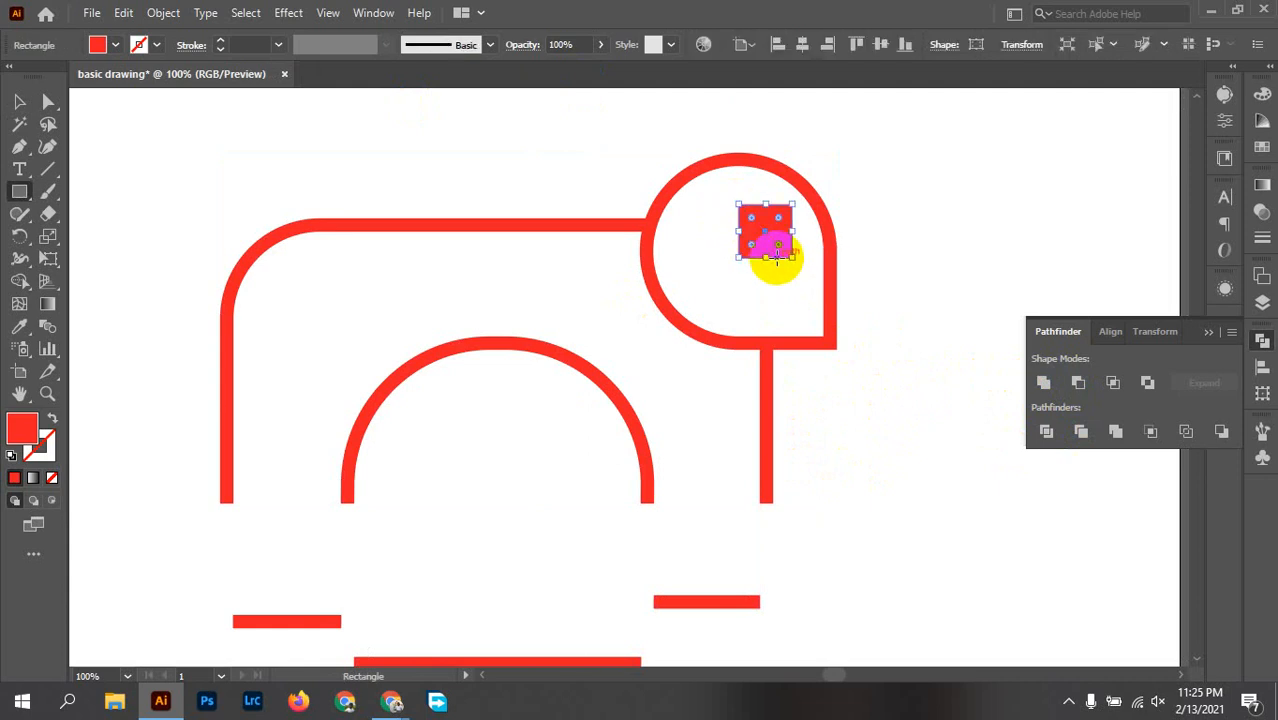
key("v")
key("space")
scroll(781, 234, "up", 1)
left_click(771, 279)
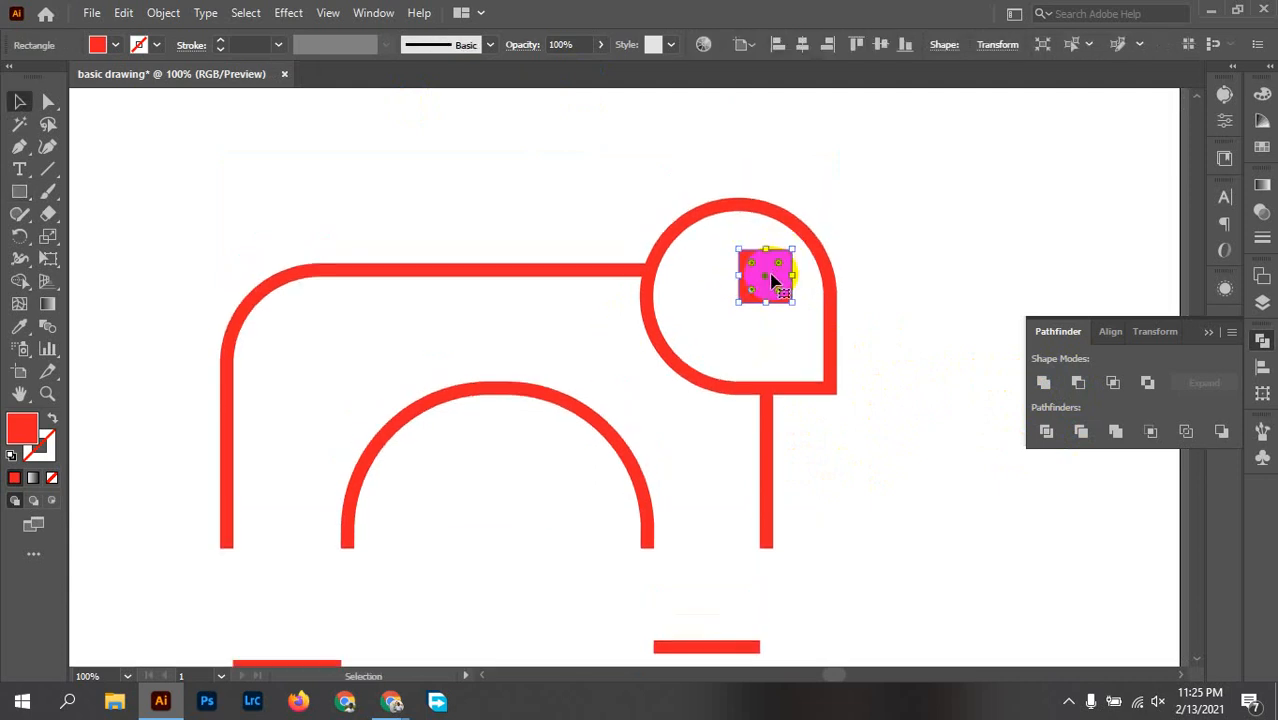
left_click_drag(771, 279, 755, 285)
scroll(755, 285, "up", 3)
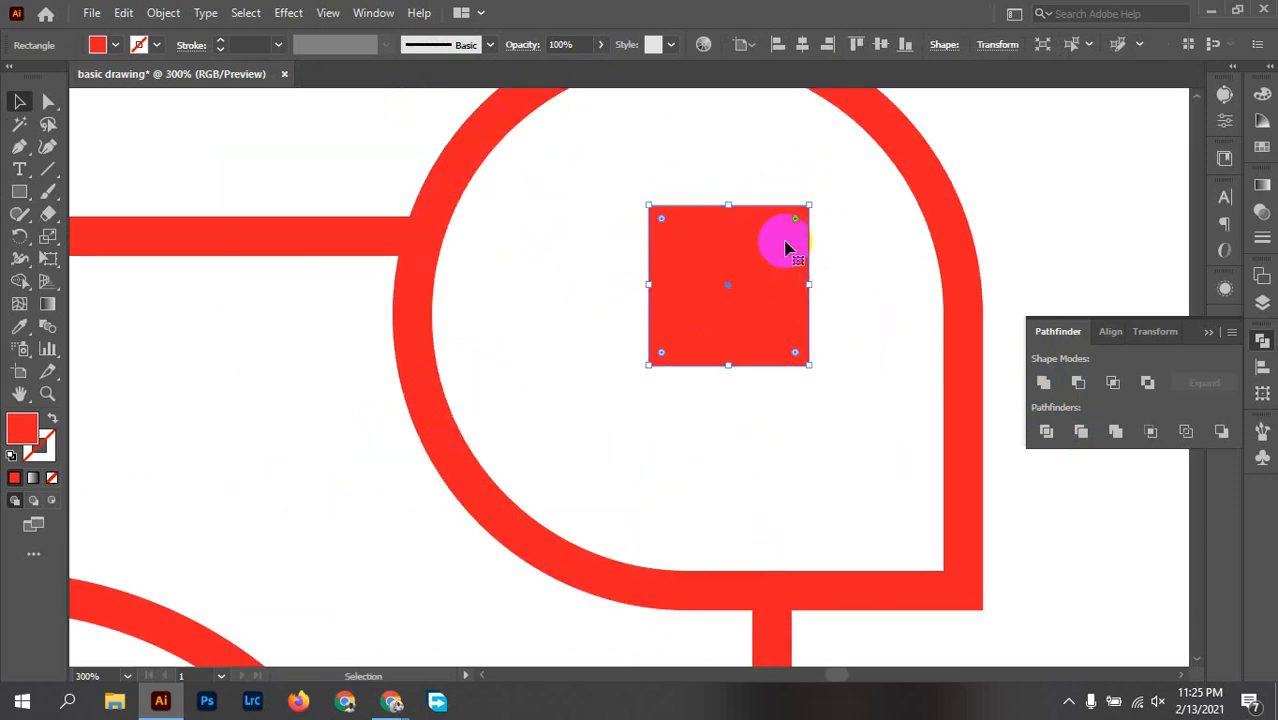
Step: Round the small square's corners fully into a circle and try to expand it
left_click_drag(797, 222, 687, 385)
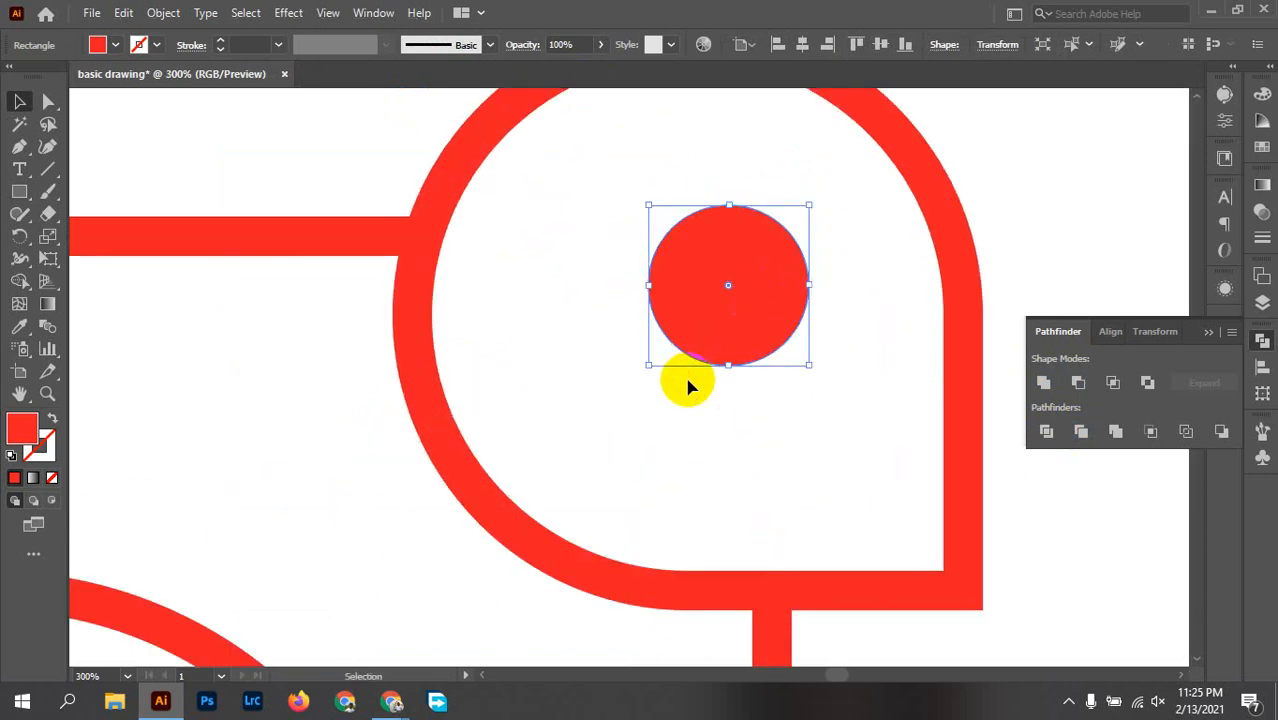
left_click(180, 17)
left_click(264, 229)
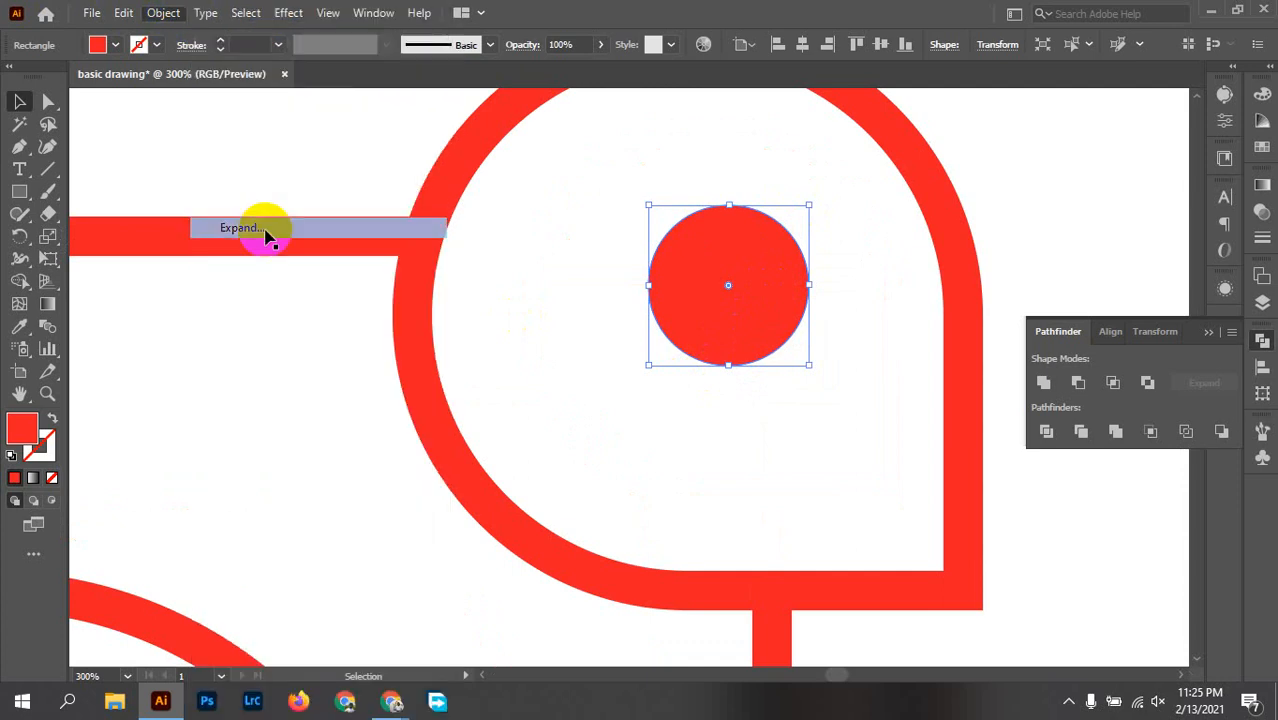
left_click(886, 257)
left_click(785, 232)
left_click_drag(809, 206, 800, 234)
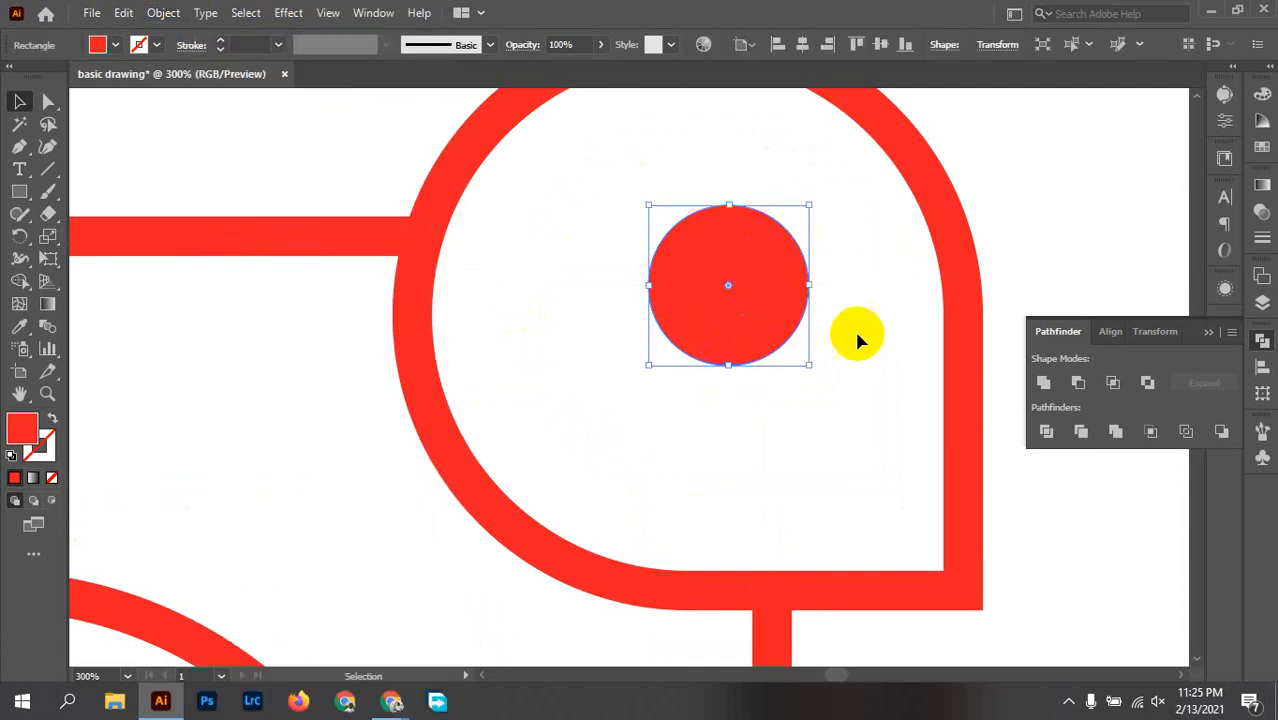
left_click(160, 14)
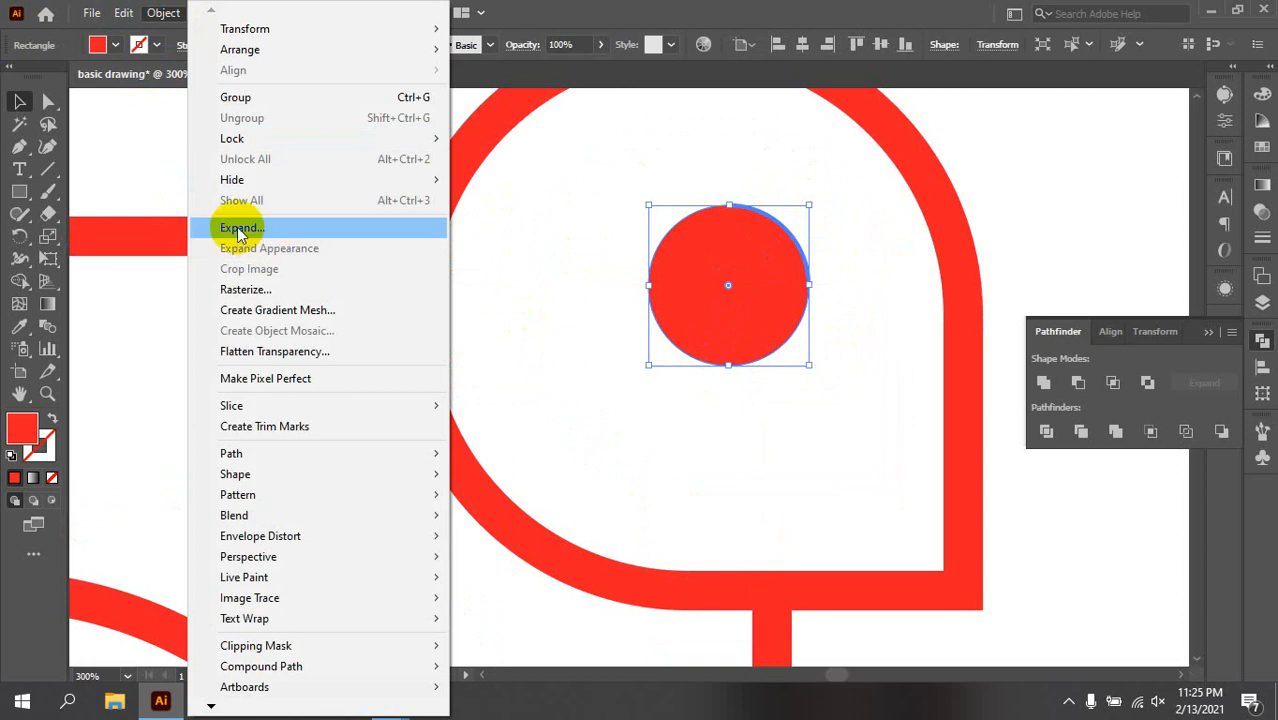
left_click(650, 285)
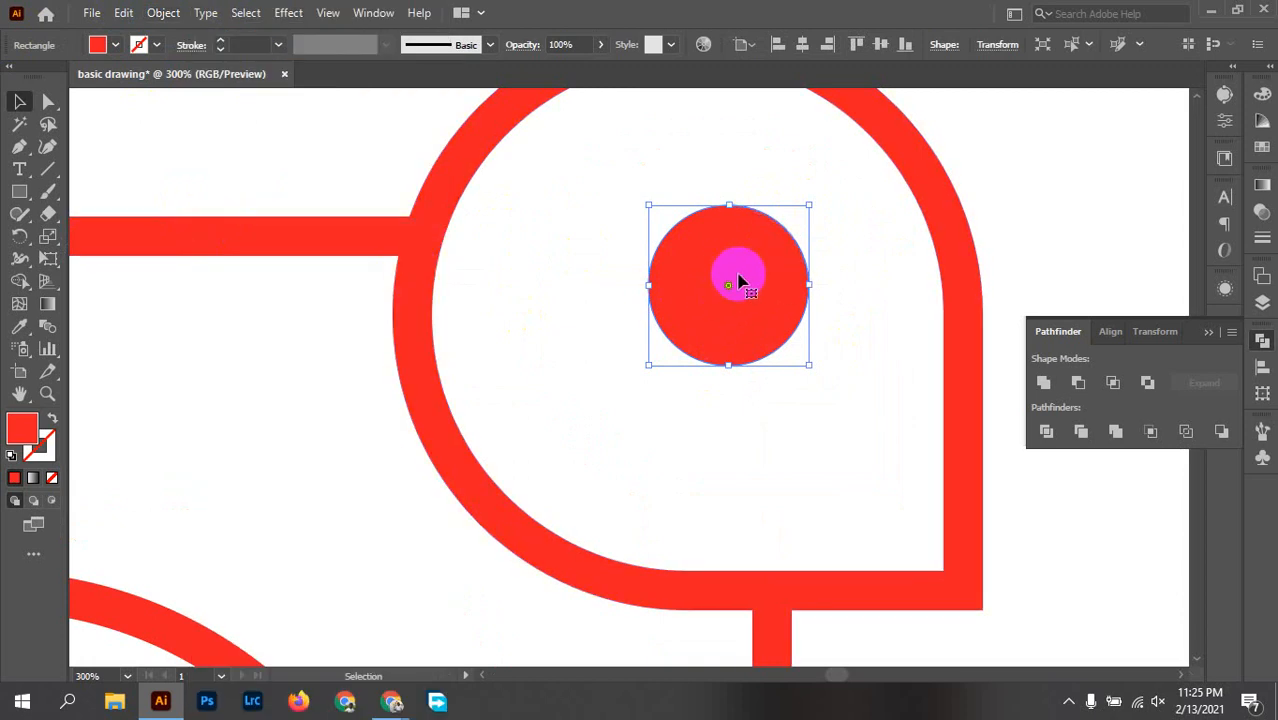
left_click(866, 257)
Step: Nudge the circle slightly to the right, check its placement in the teardrop, and undo back to the square
left_click_drag(729, 302, 735, 302)
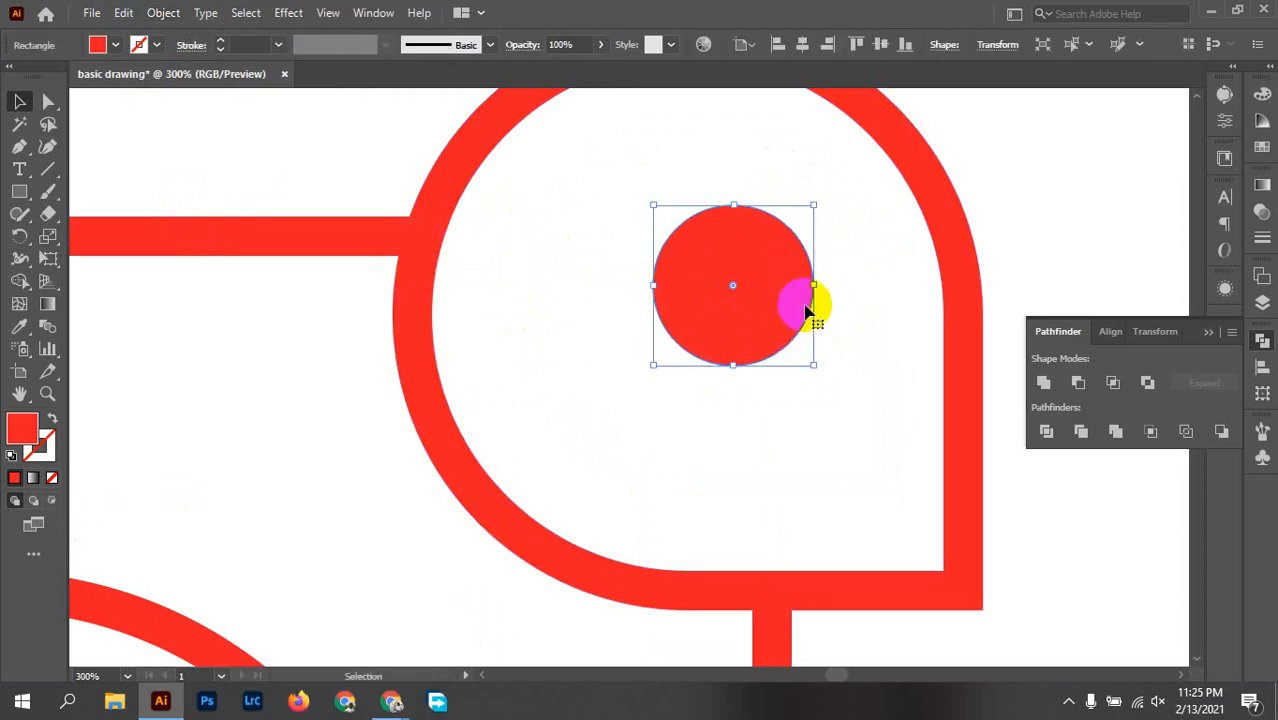
left_click(647, 271)
key("ctrl+1")
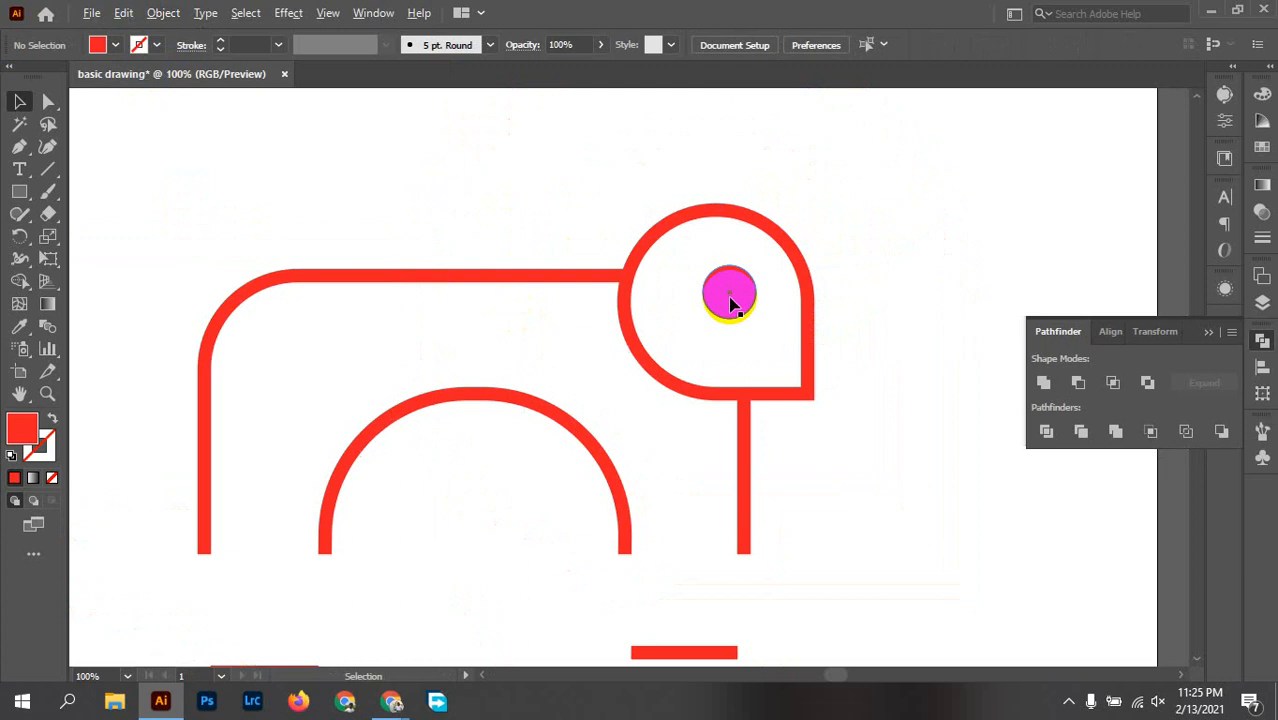
left_click_drag(862, 416, 759, 359)
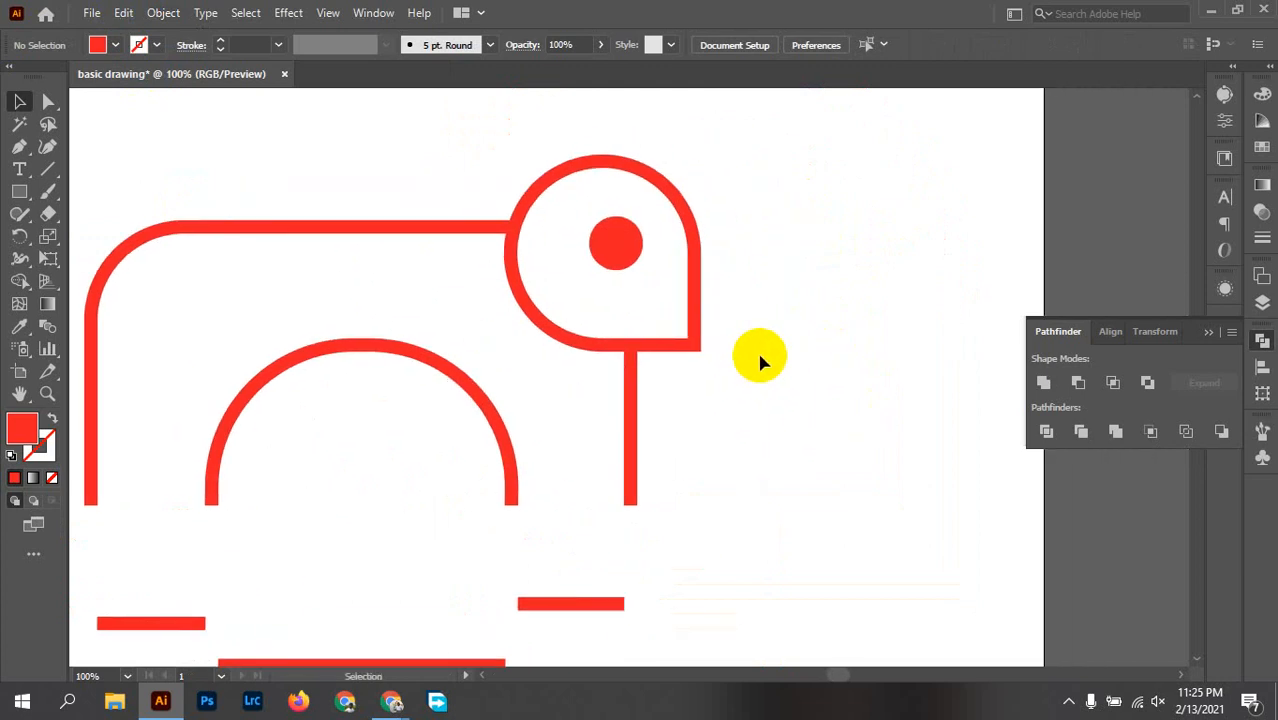
scroll(641, 213, "up", 8)
scroll(613, 250, "down", 5)
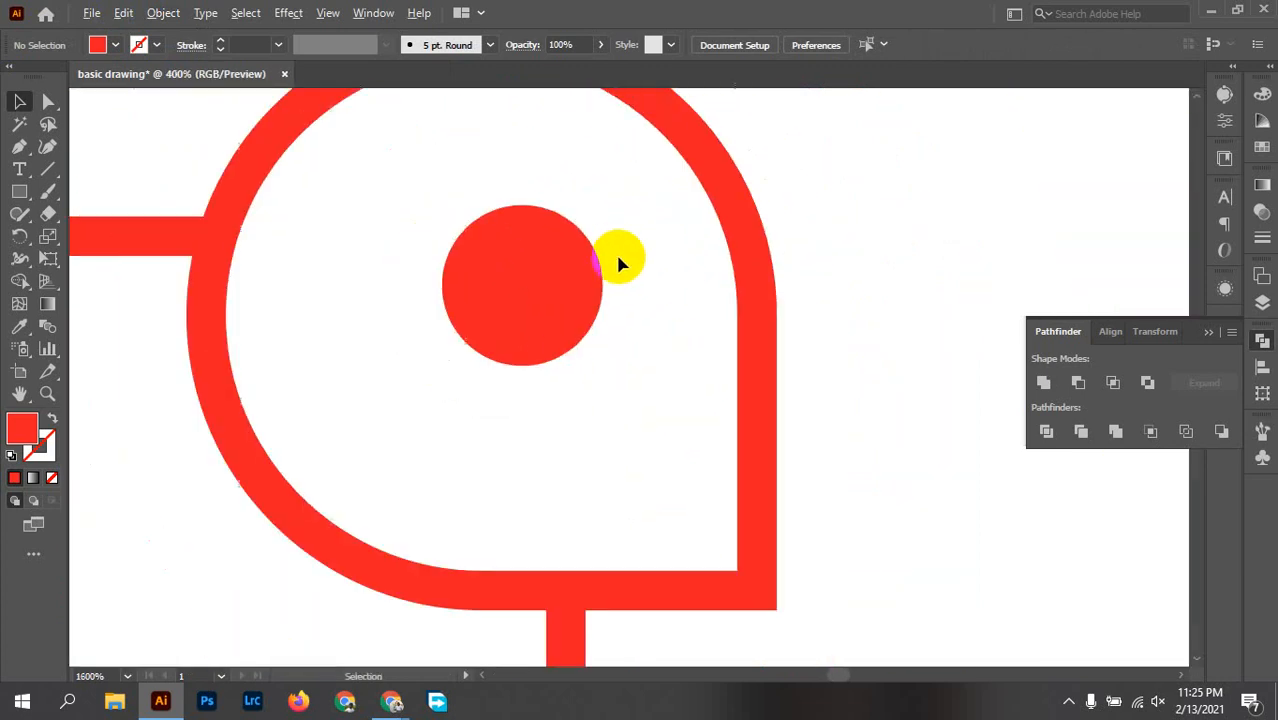
scroll(618, 262, "down", 4)
scroll(620, 262, "up", 3)
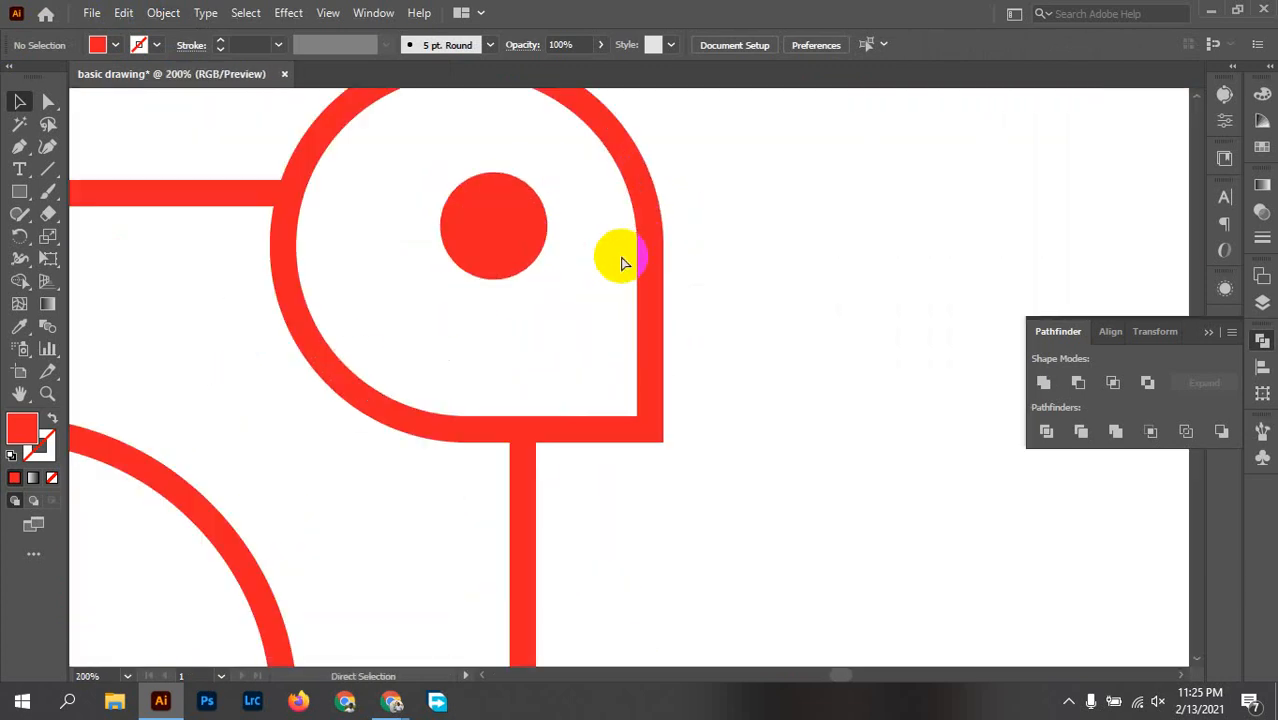
key("ctrl+z")
key("ctrl+z")
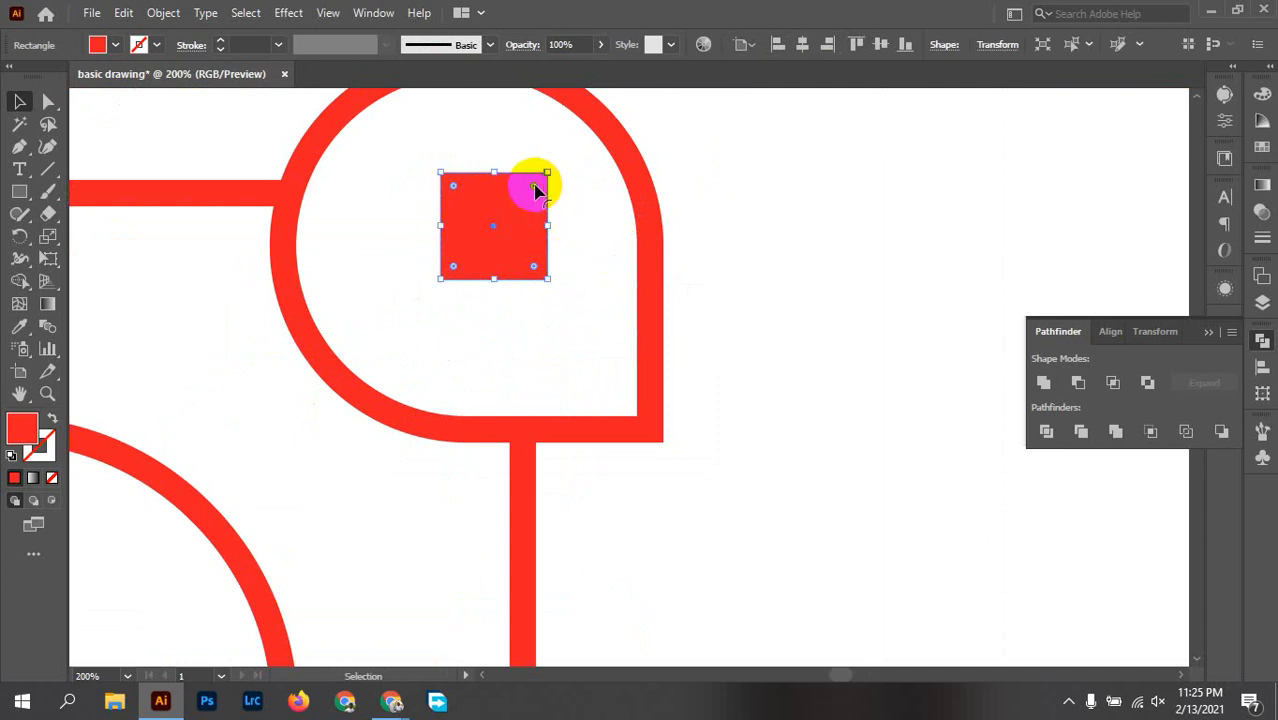
Step: Round the square's corners fully into a circle inside the teardrop and expand the shape
left_click_drag(535, 190, 491, 257)
scroll(585, 257, "up", 6)
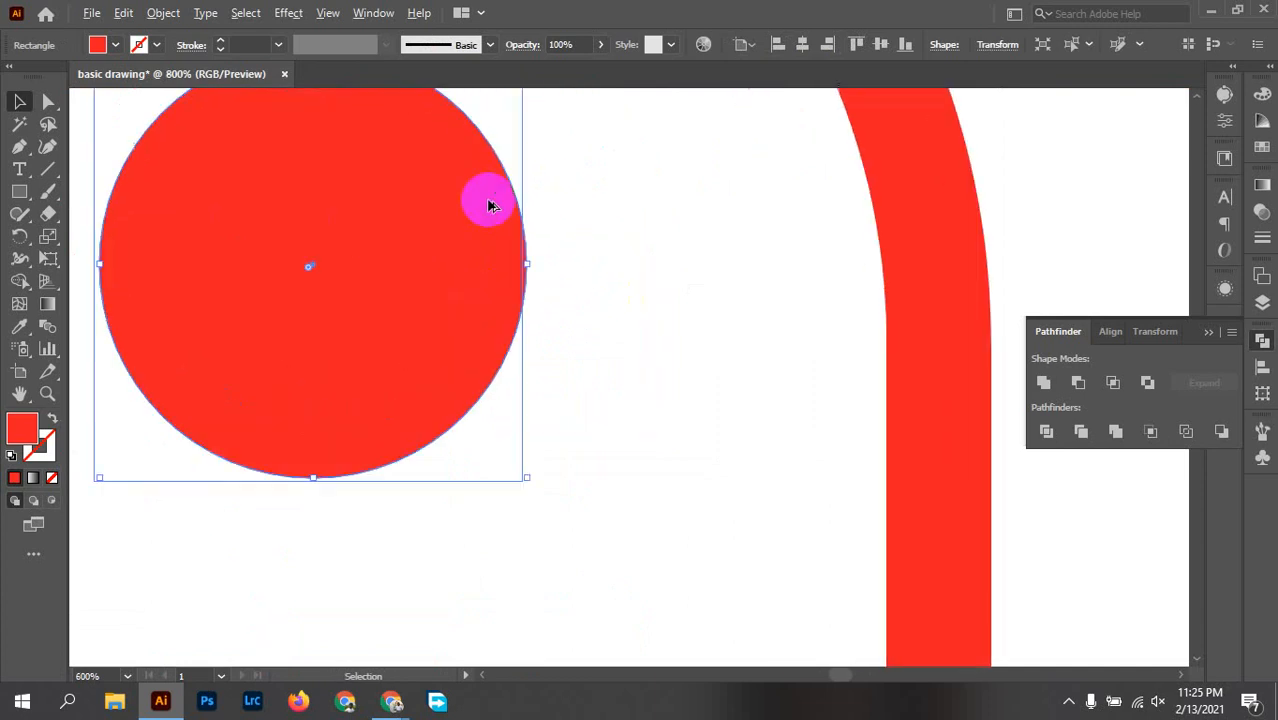
scroll(656, 300, "down", 3)
scroll(655, 316, "down", 6)
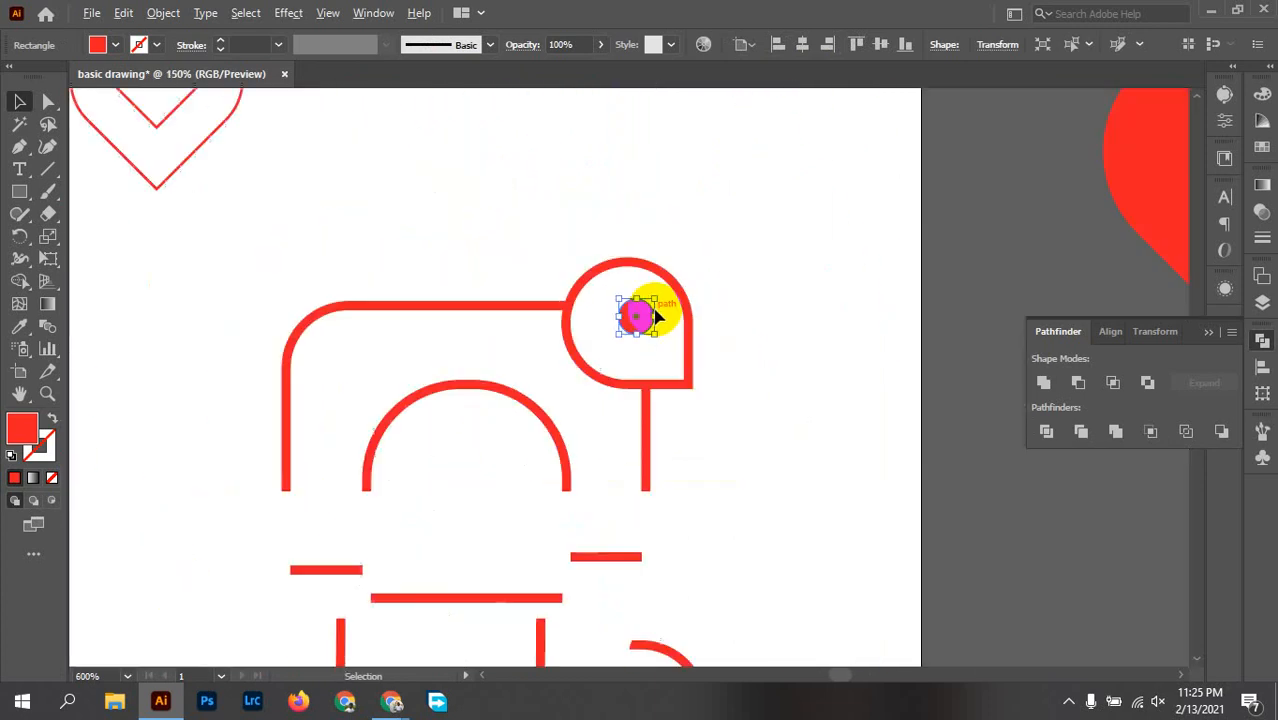
scroll(652, 308, "up", 5)
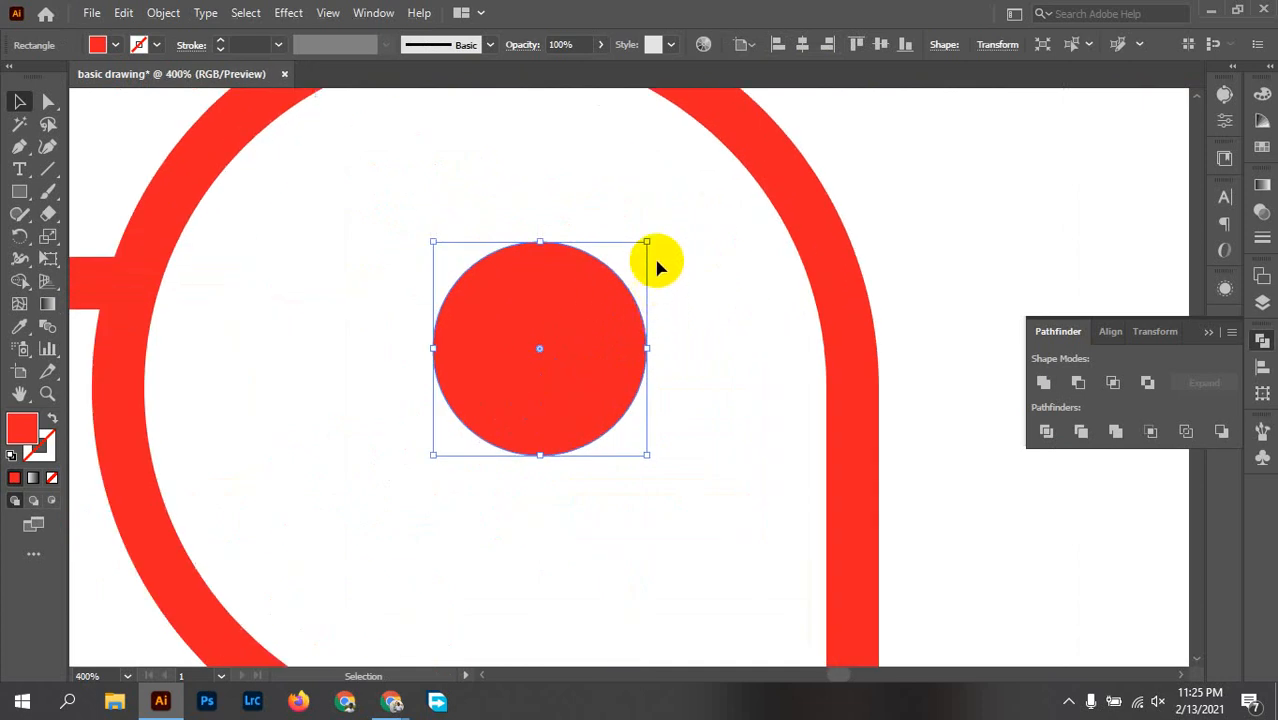
left_click(163, 12)
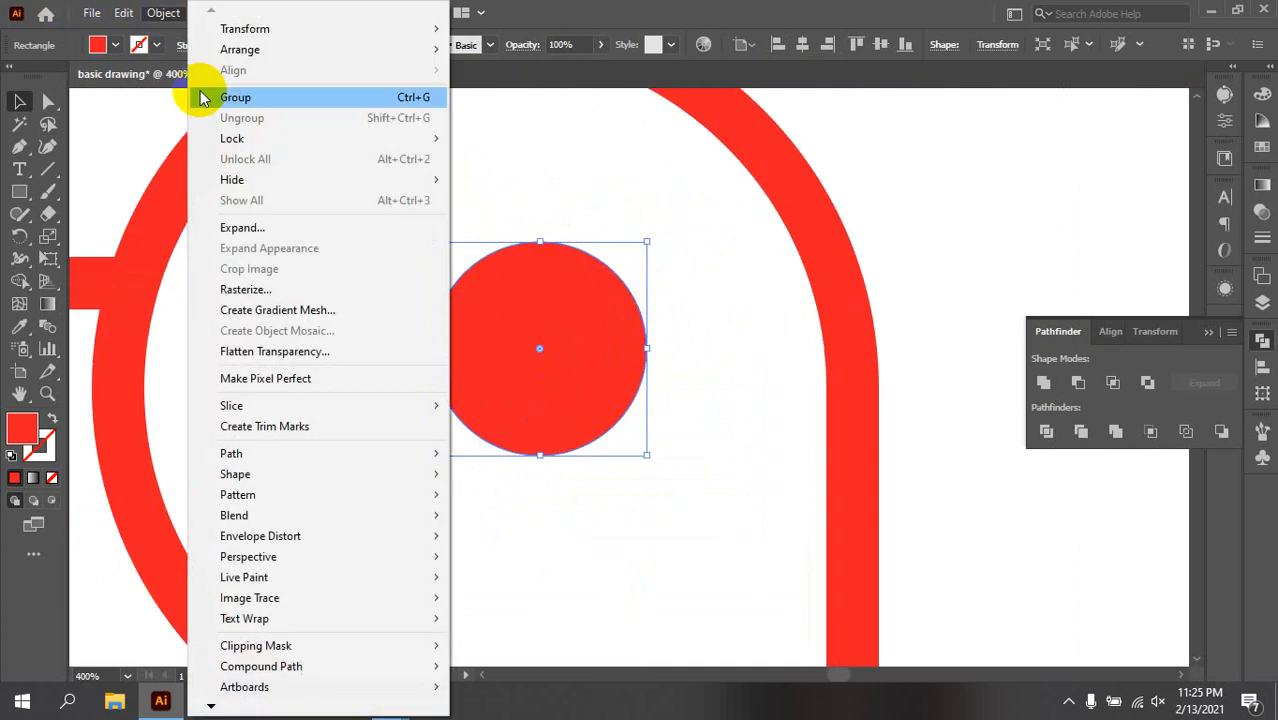
left_click(241, 229)
left_click(708, 314)
scroll(707, 314, "down", 4)
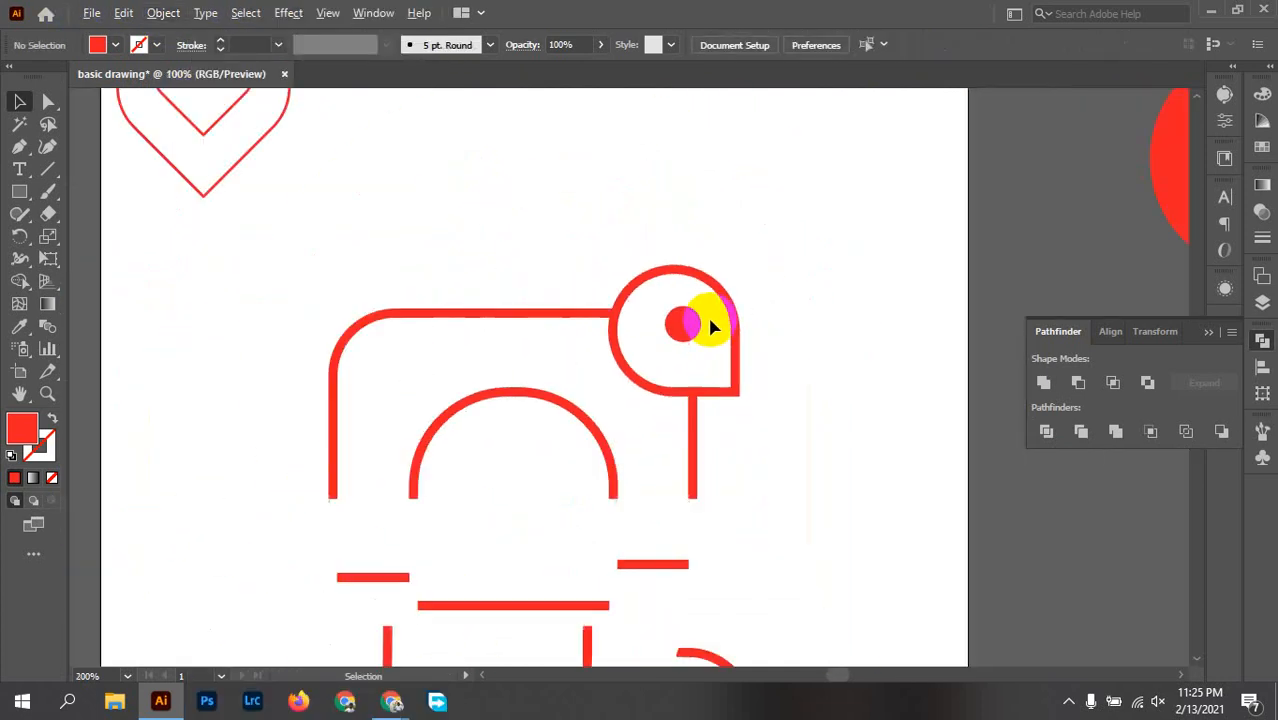
Step: Try a Paintbrush stroke from the teardrop's lower-right corner, undo it, and switch to a red stroke with no fill
left_click_drag(776, 402, 448, 342)
scroll(565, 300, "up", 3)
scroll(447, 353, "up", 2)
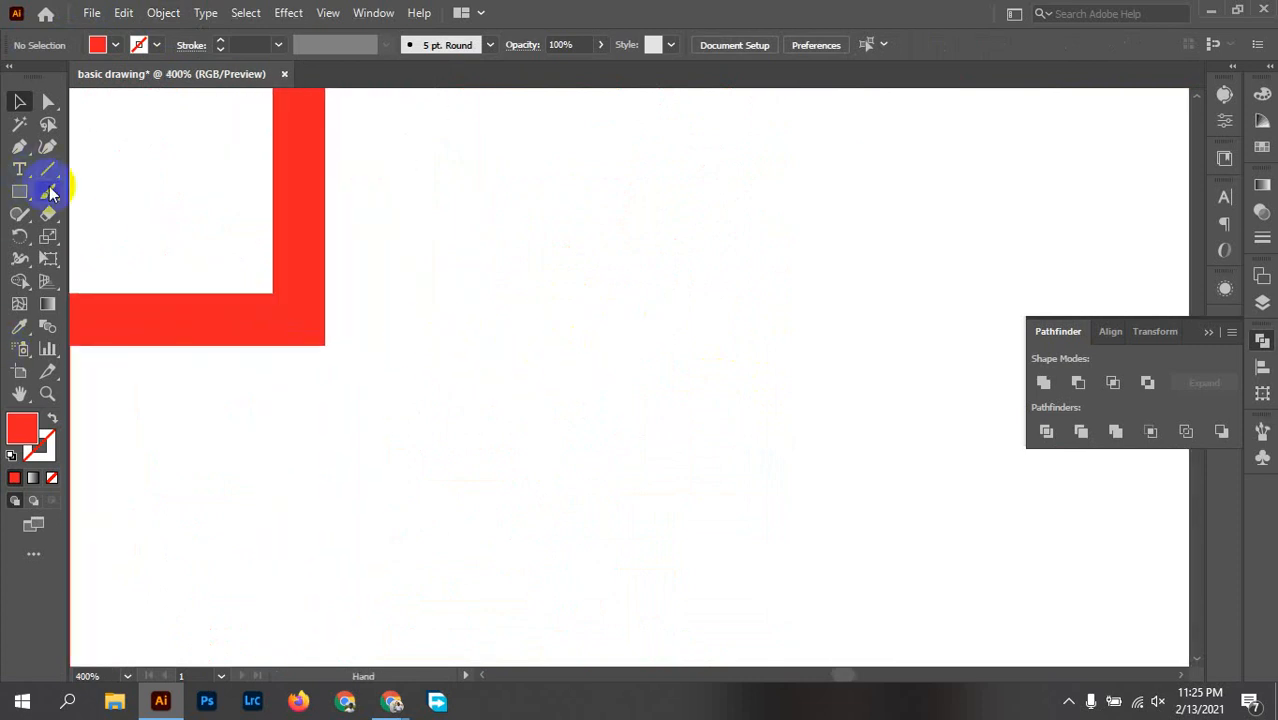
left_click_drag(297, 304, 357, 385)
key("ctrl+z")
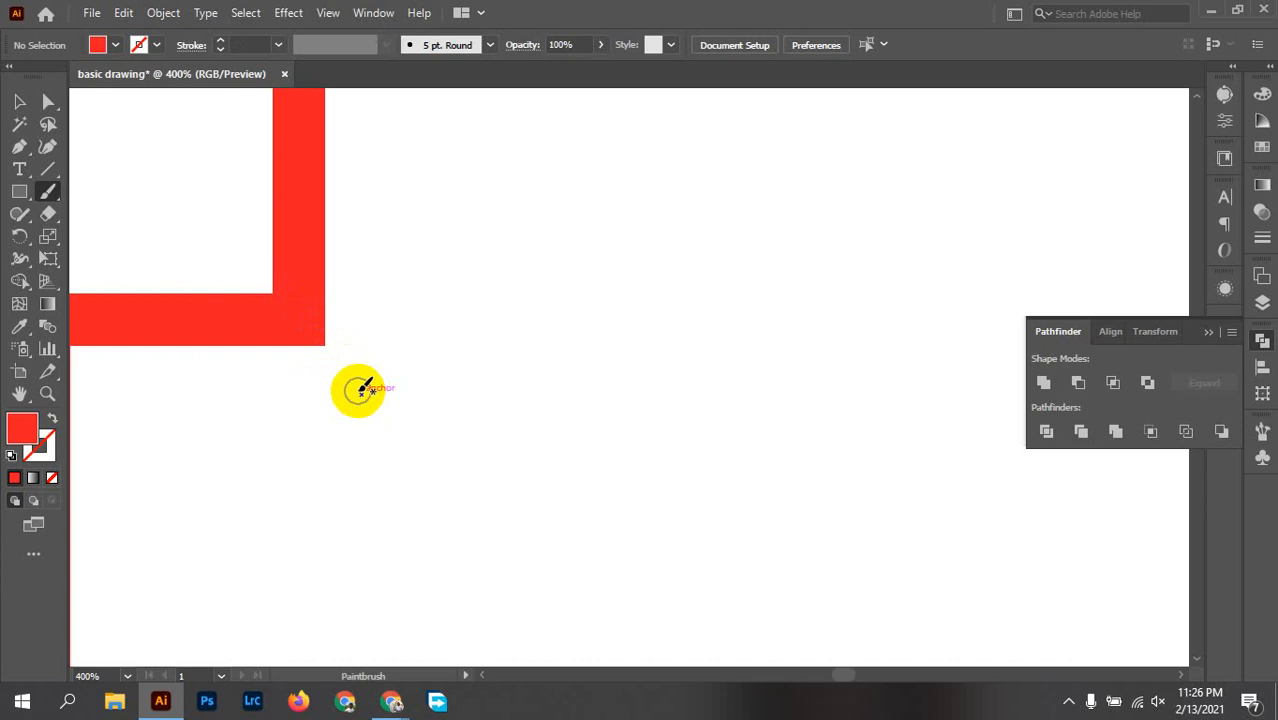
key("shift+x")
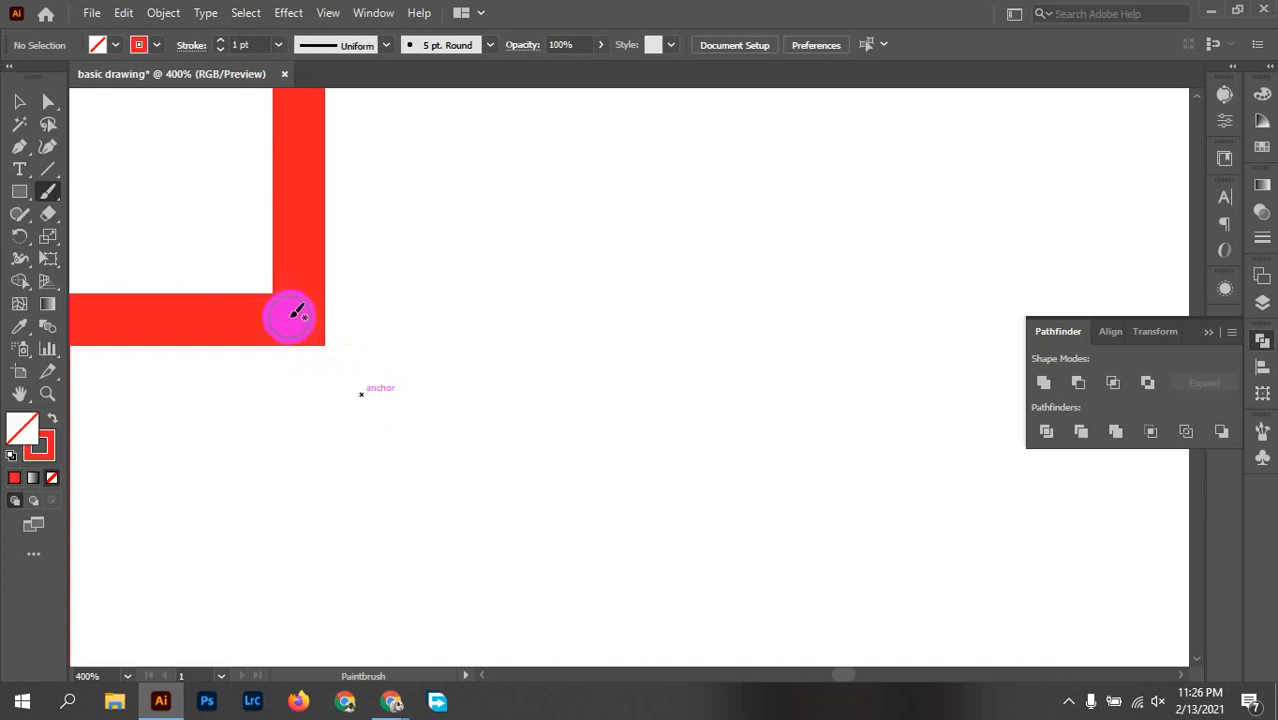
left_click_drag(294, 316, 226, 320)
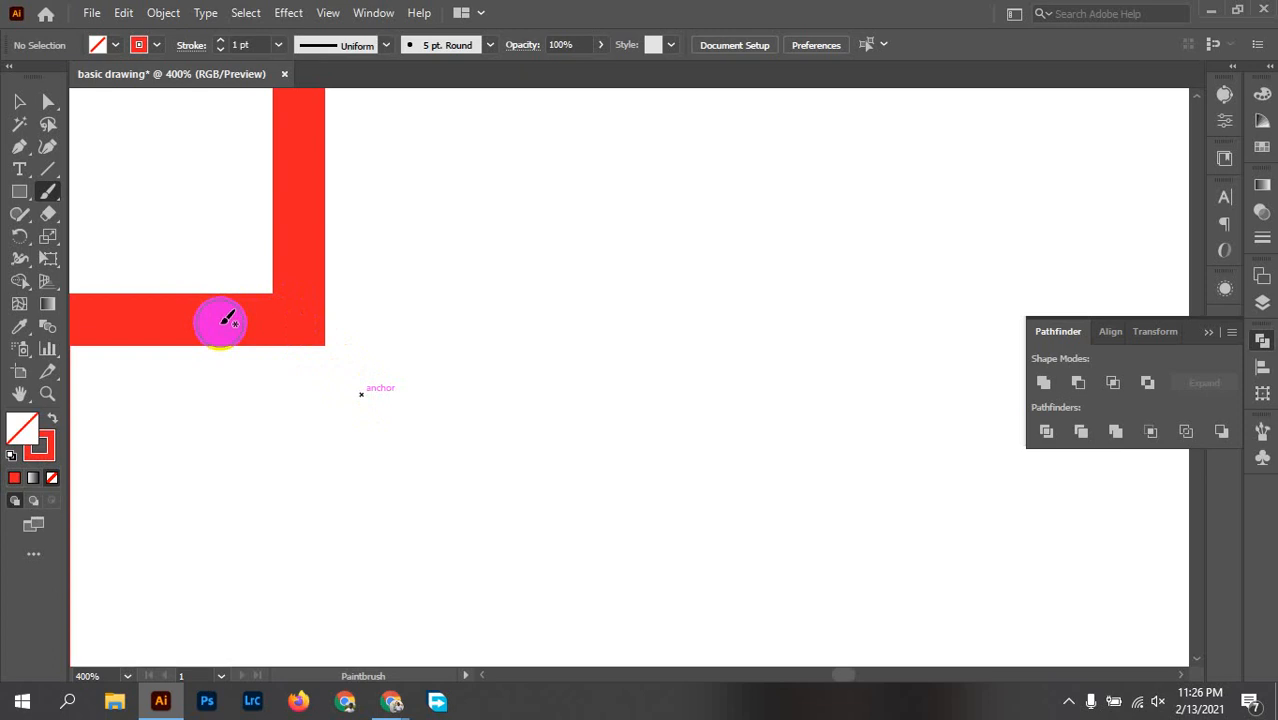
Step: Try two upward-curling trunk strokes with the Paintbrush from the teardrop's lower-right corner, undoing each one
mouse_move(305, 314)
left_mouse_down()
mouse_move(391, 450)
mouse_move(488, 521)
mouse_move(539, 535)
mouse_move(674, 525)
mouse_move(751, 460)
mouse_move(777, 296)
left_mouse_up()
scroll(777, 296, "down", 5)
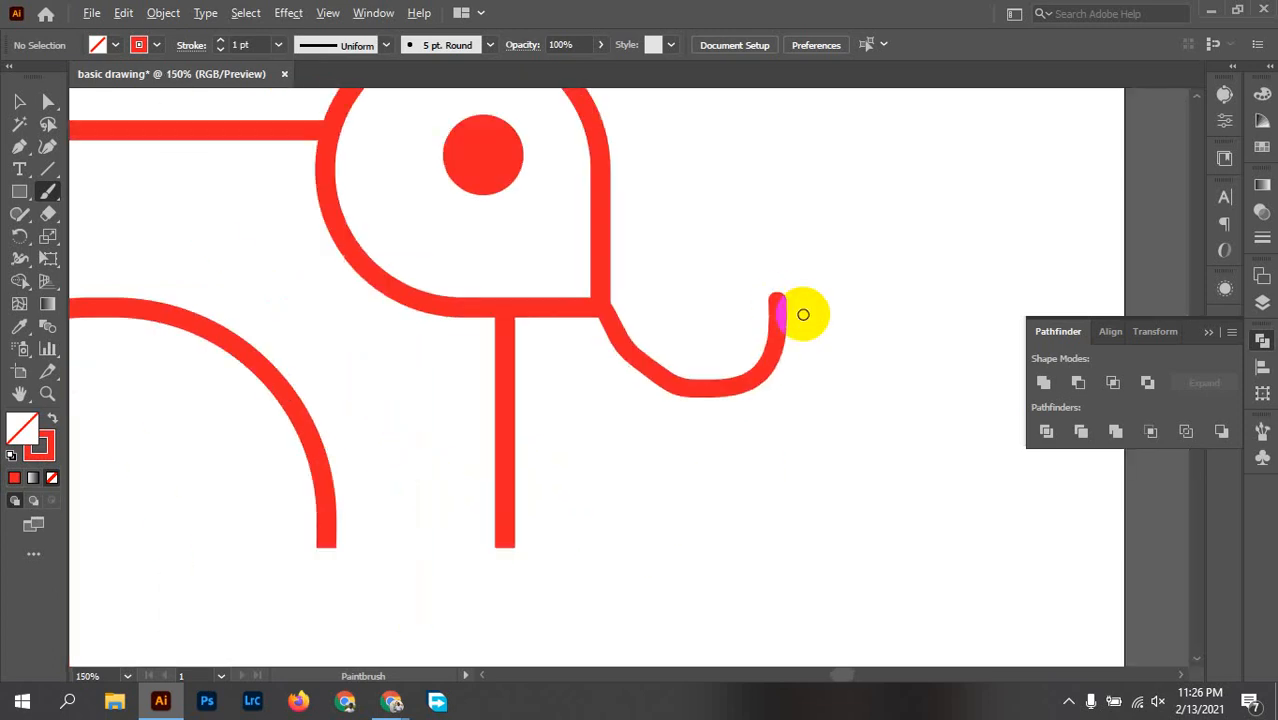
key("ctrl+z")
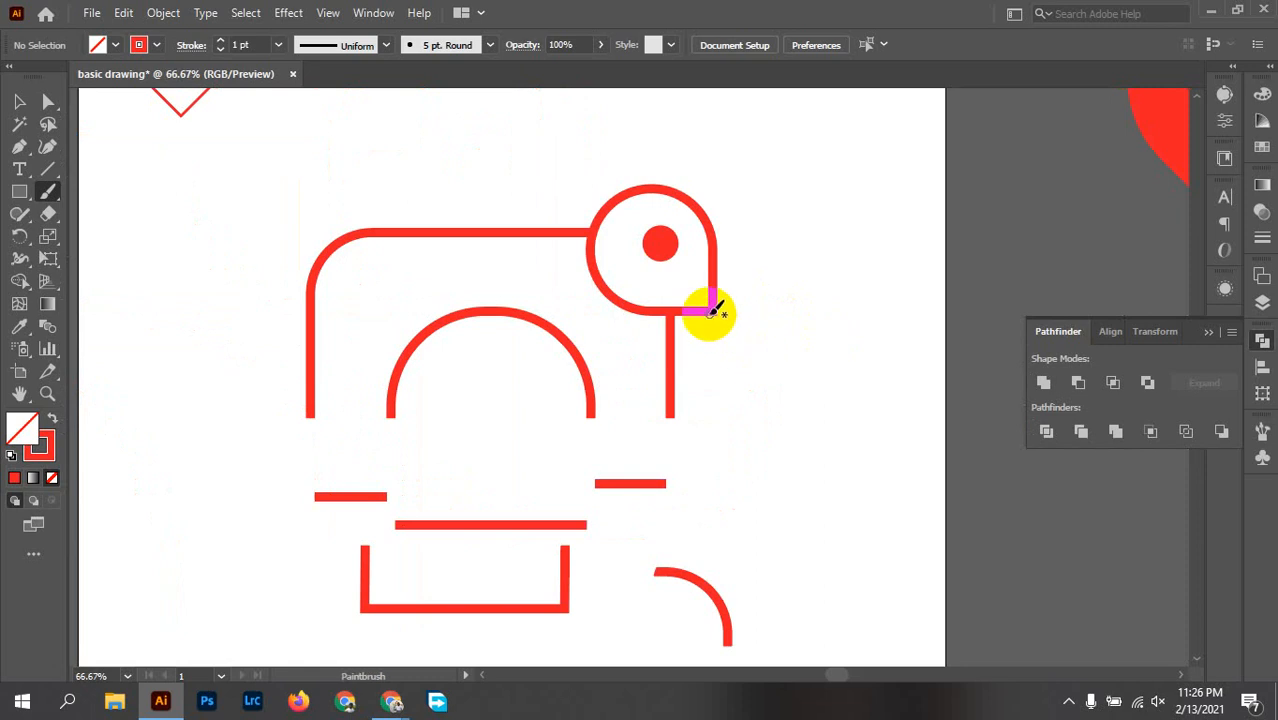
mouse_move(712, 310)
left_mouse_down()
mouse_move(742, 345)
mouse_move(787, 354)
mouse_move(807, 318)
left_mouse_up()
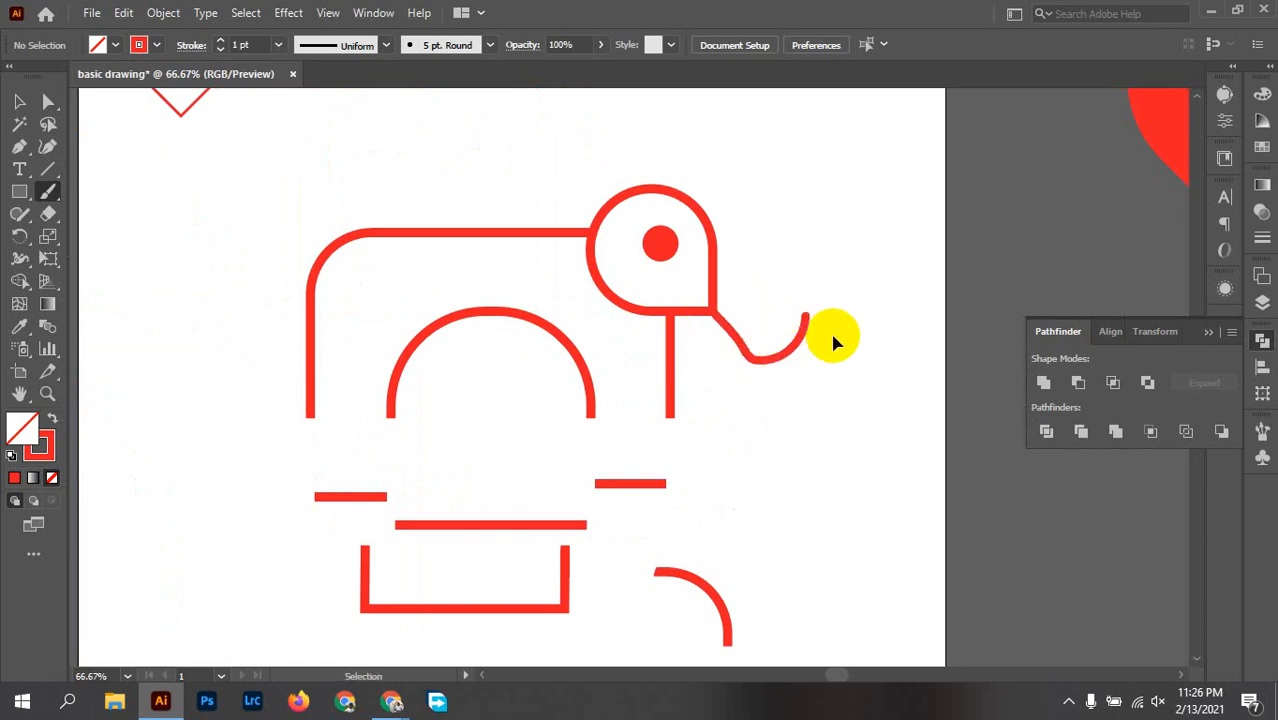
key("ctrl+z")
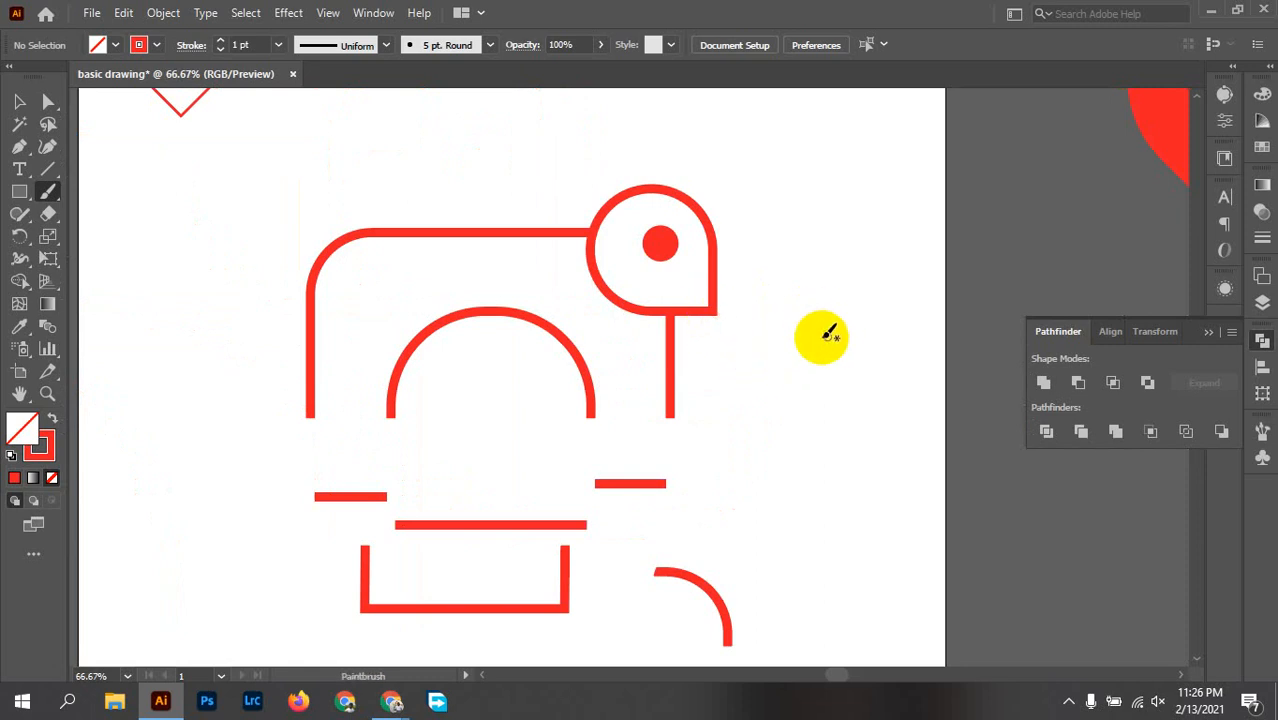
Step: Draw an upward-curling trunk path with the Pen tool, starting from the teardrop's lower-right corner
left_click(19, 146)
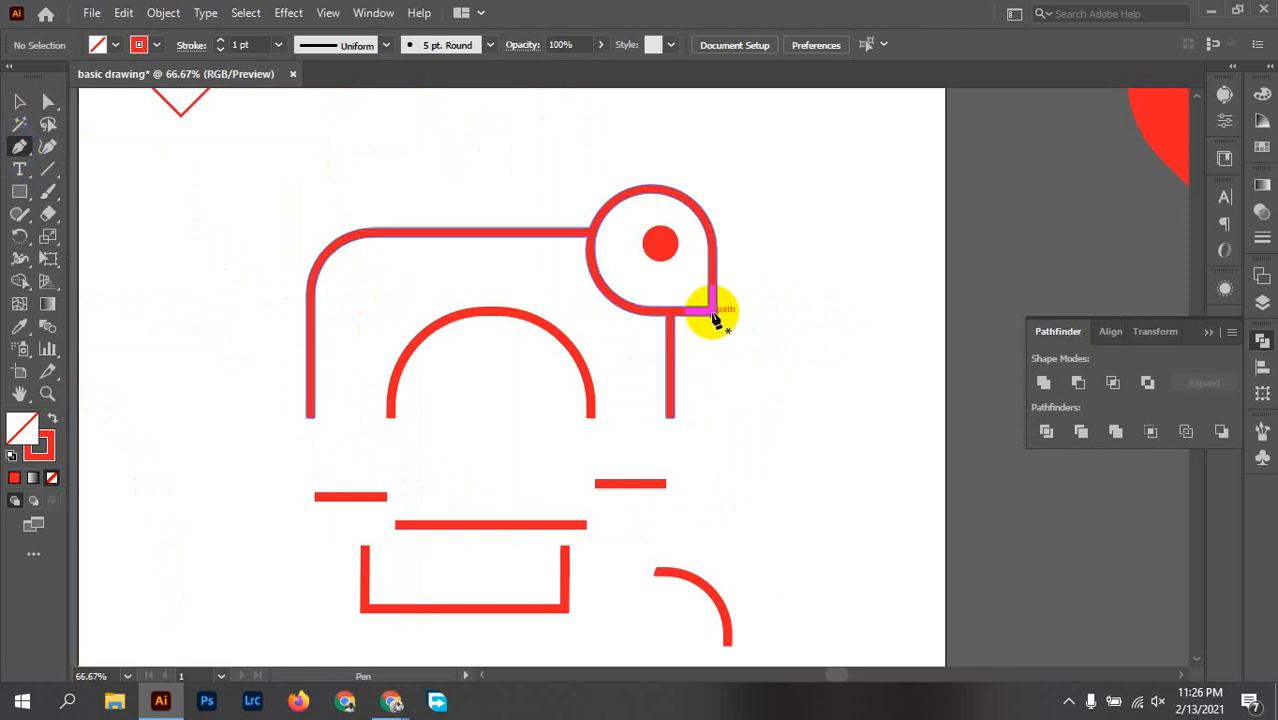
left_click(710, 308)
left_click(711, 310)
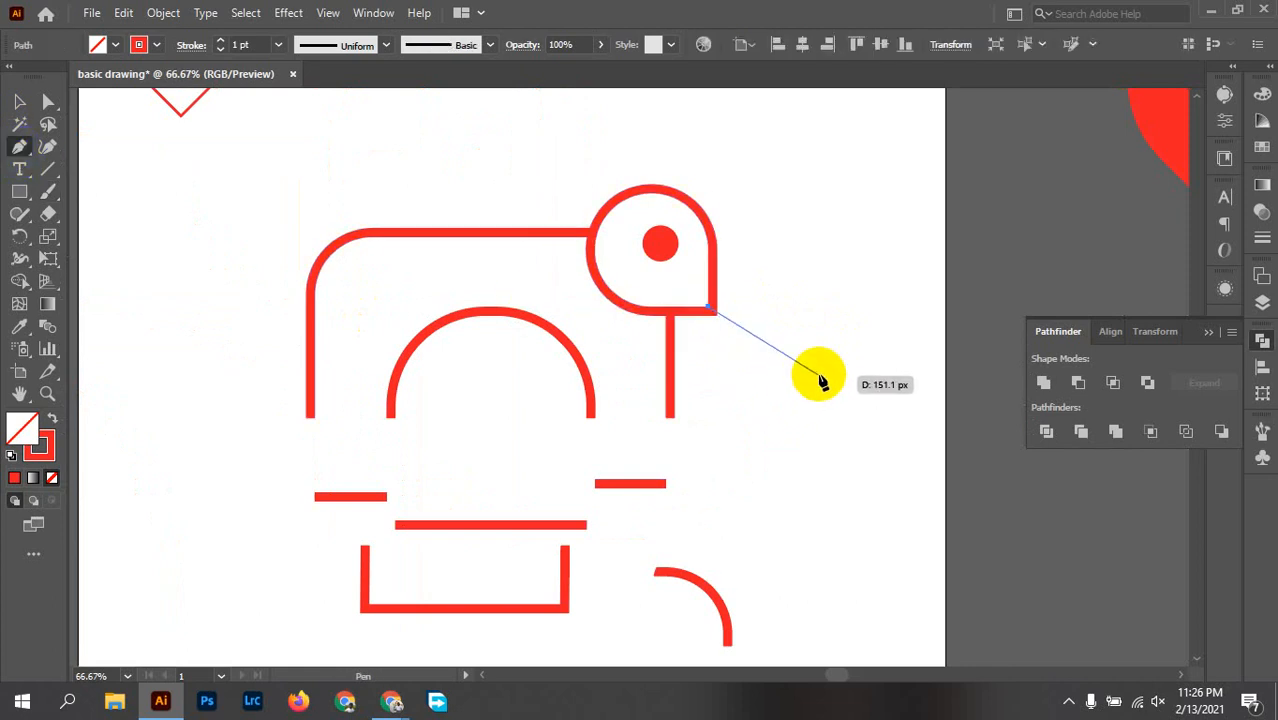
left_click_drag(797, 373, 865, 358)
scroll(792, 361, "up", 2)
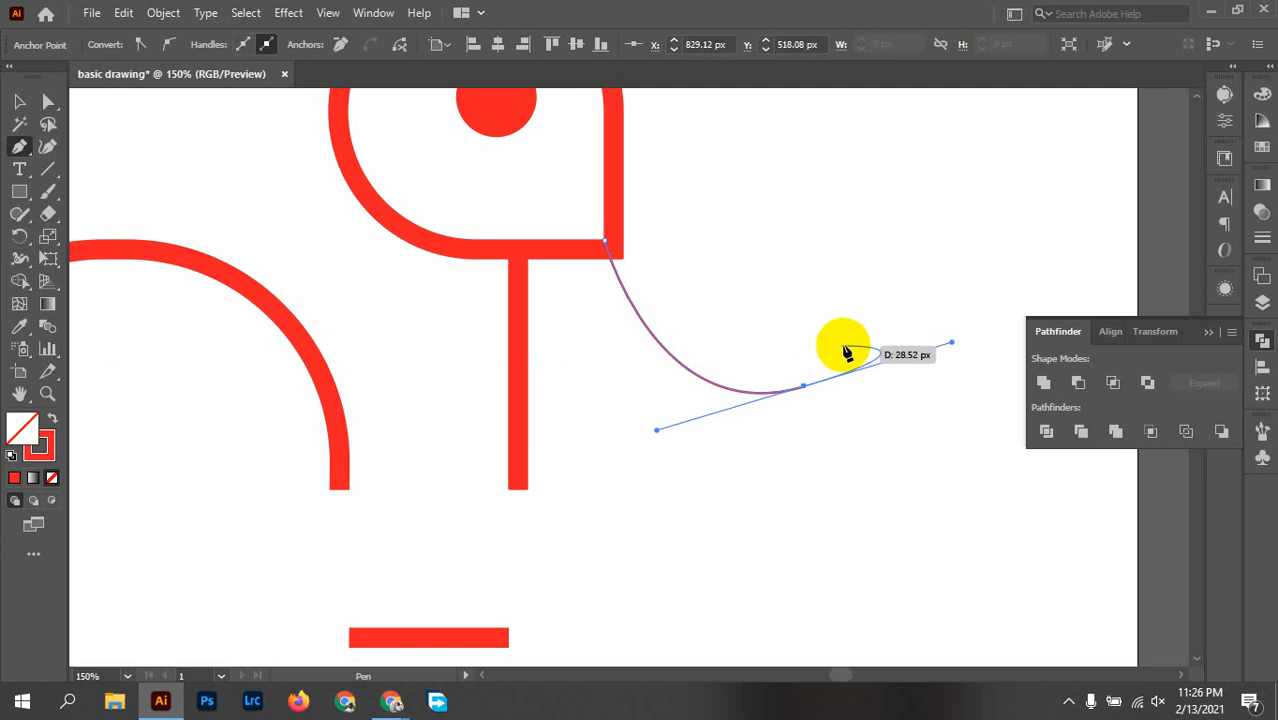
left_click(805, 387)
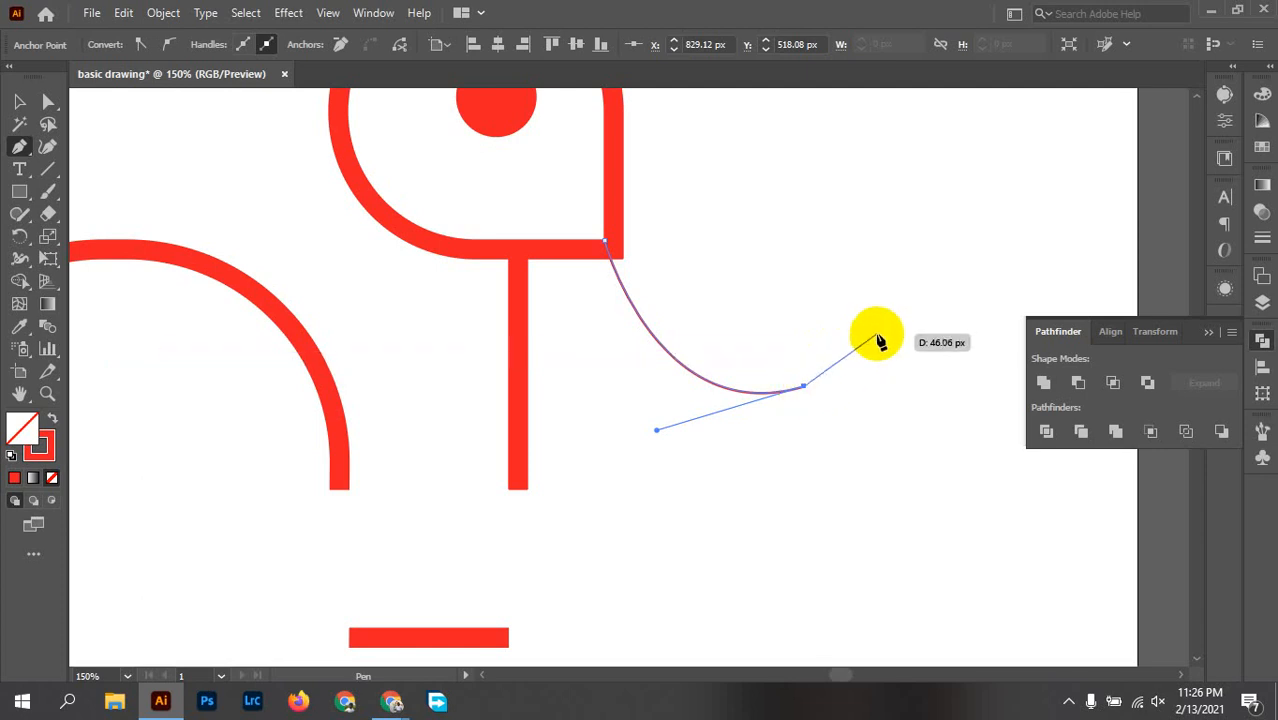
left_click_drag(898, 322, 918, 277)
key("v")
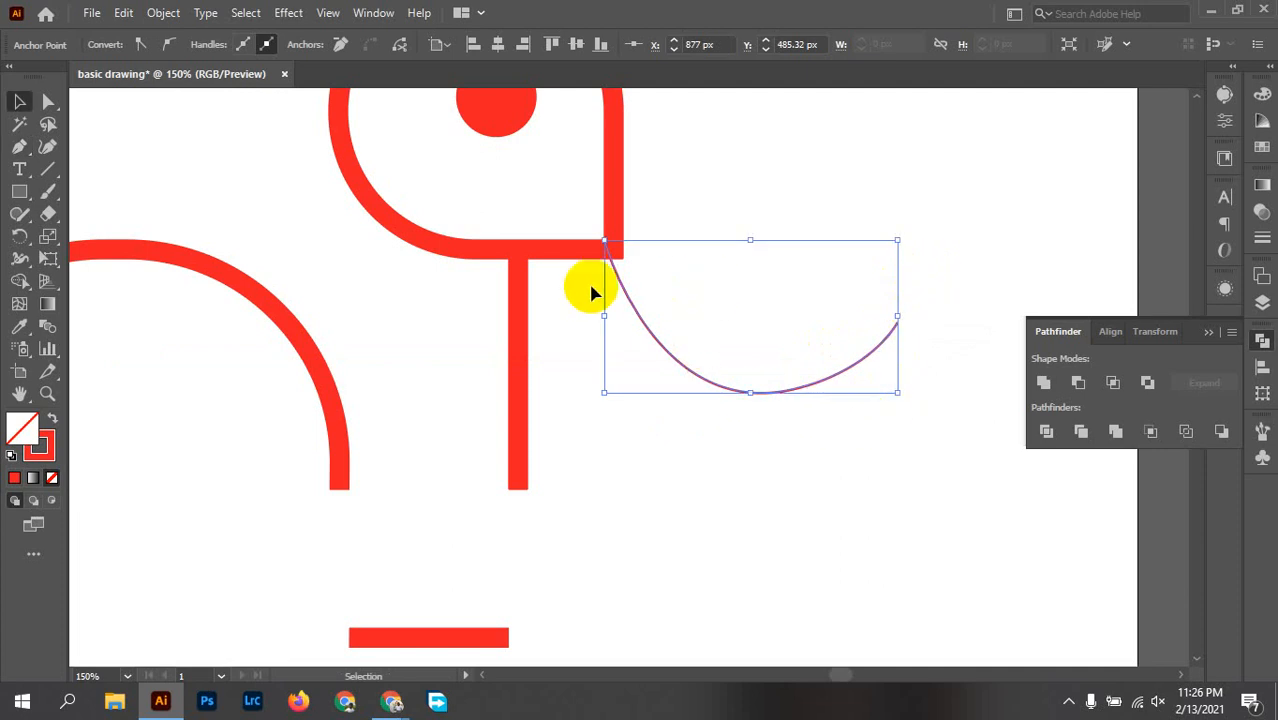
Step: Align the start of the trunk curve with the teardrop's lower-right corner and set its stroke weight to 10 pt
scroll(591, 292, "up", 3)
left_click(688, 290)
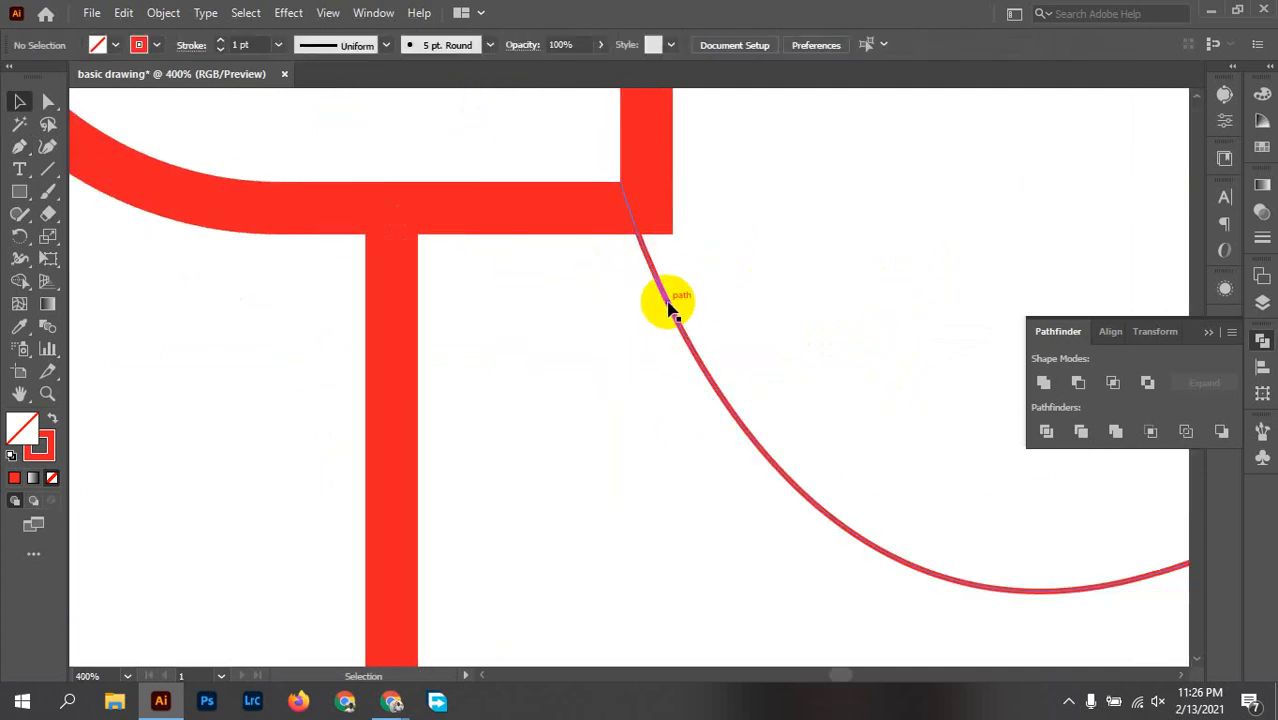
left_click_drag(670, 307, 699, 299)
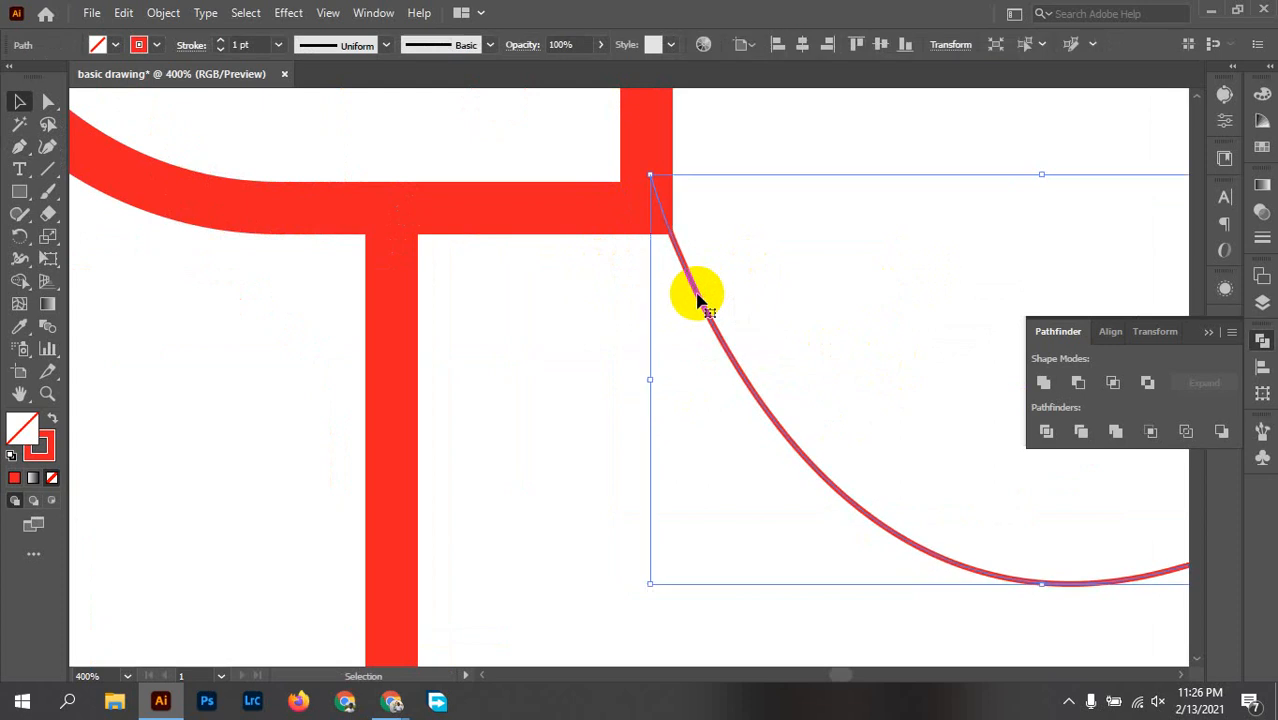
left_click(277, 51)
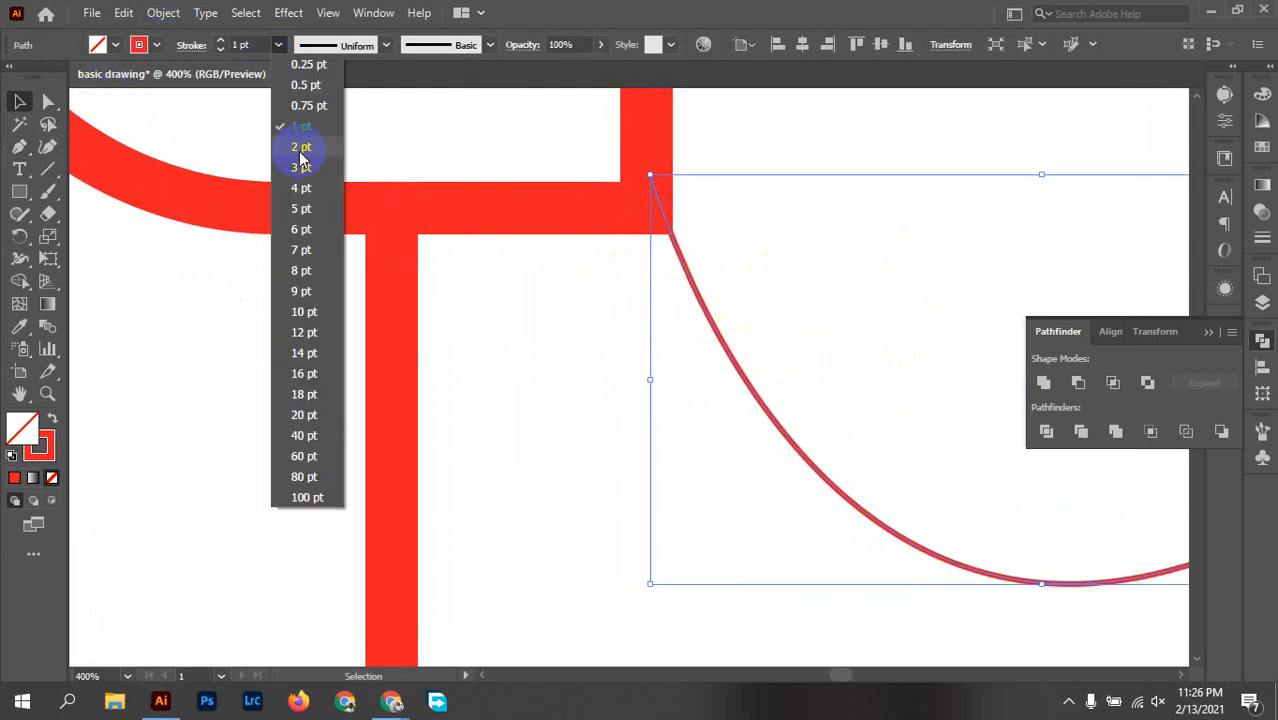
left_click(305, 314)
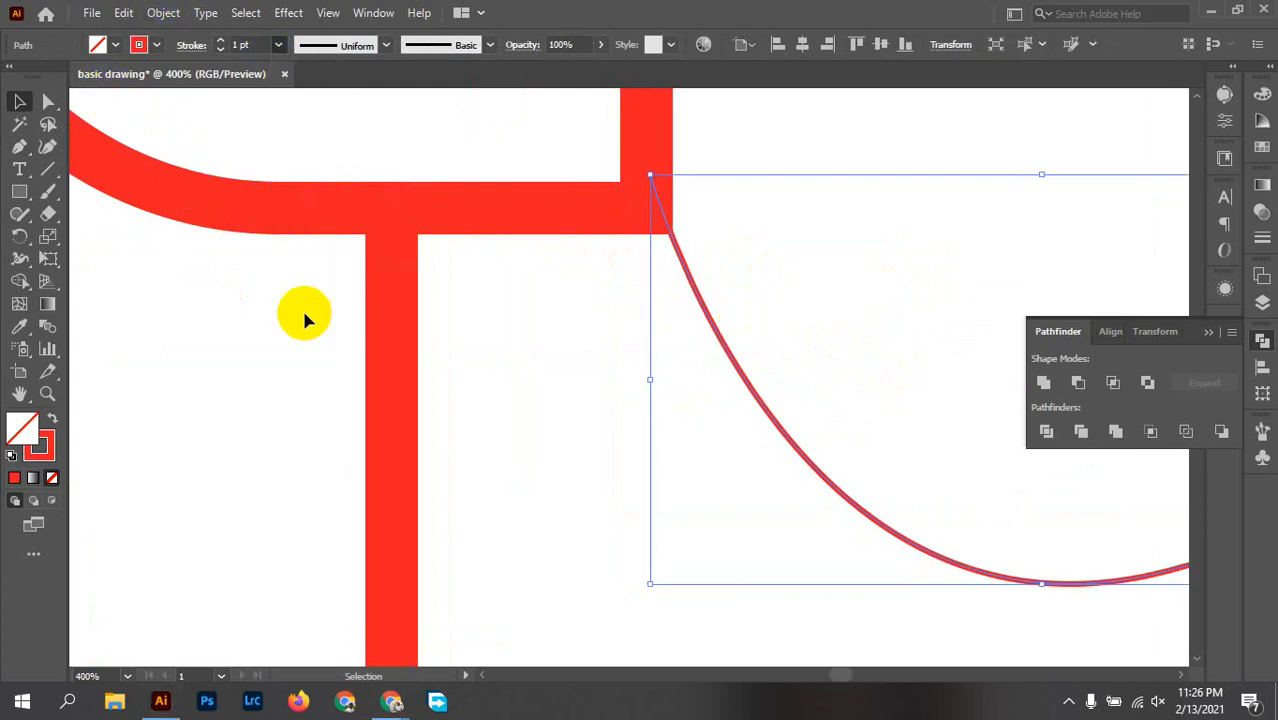
left_click(668, 272)
mouse_move(670, 275)
left_mouse_down()
mouse_move(678, 262)
mouse_move(668, 270)
left_mouse_up()
scroll(798, 245, "down", 3)
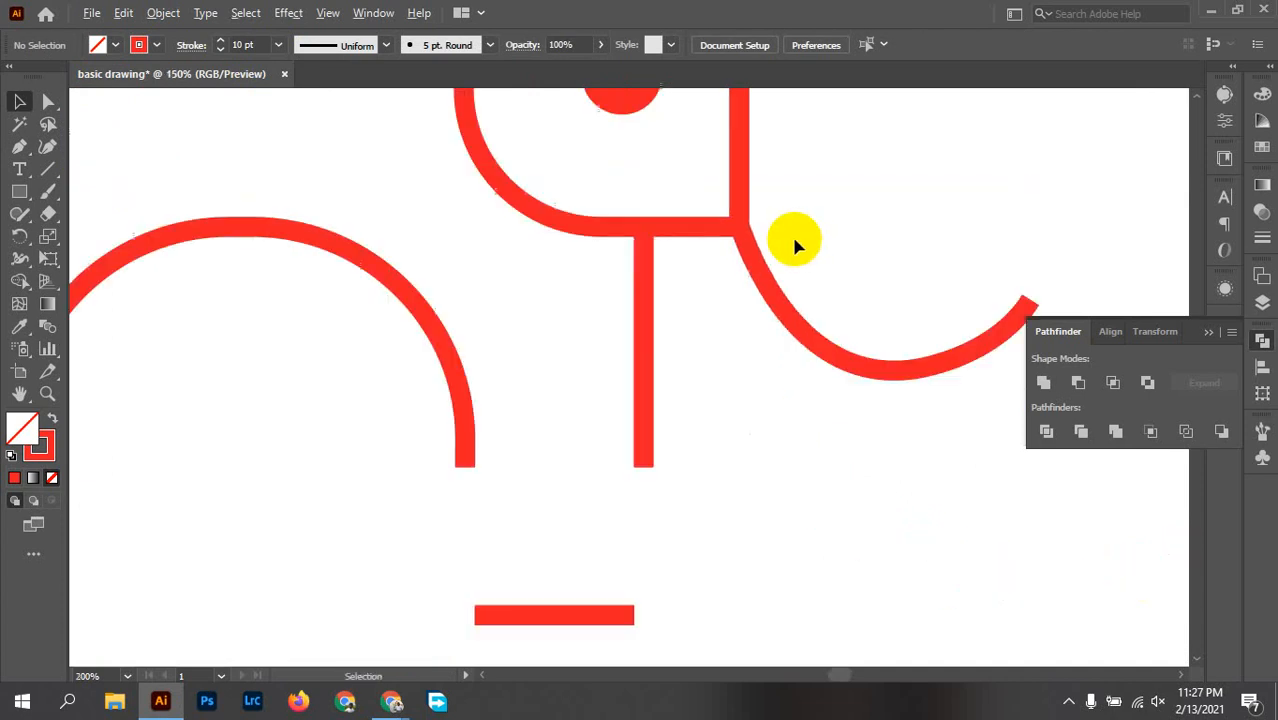
Step: Try reshaping the trunk's end segment beside its middle anchor point and undo the change
key("space")
left_click_drag(895, 220, 704, 251)
scroll(840, 318, "up", 3)
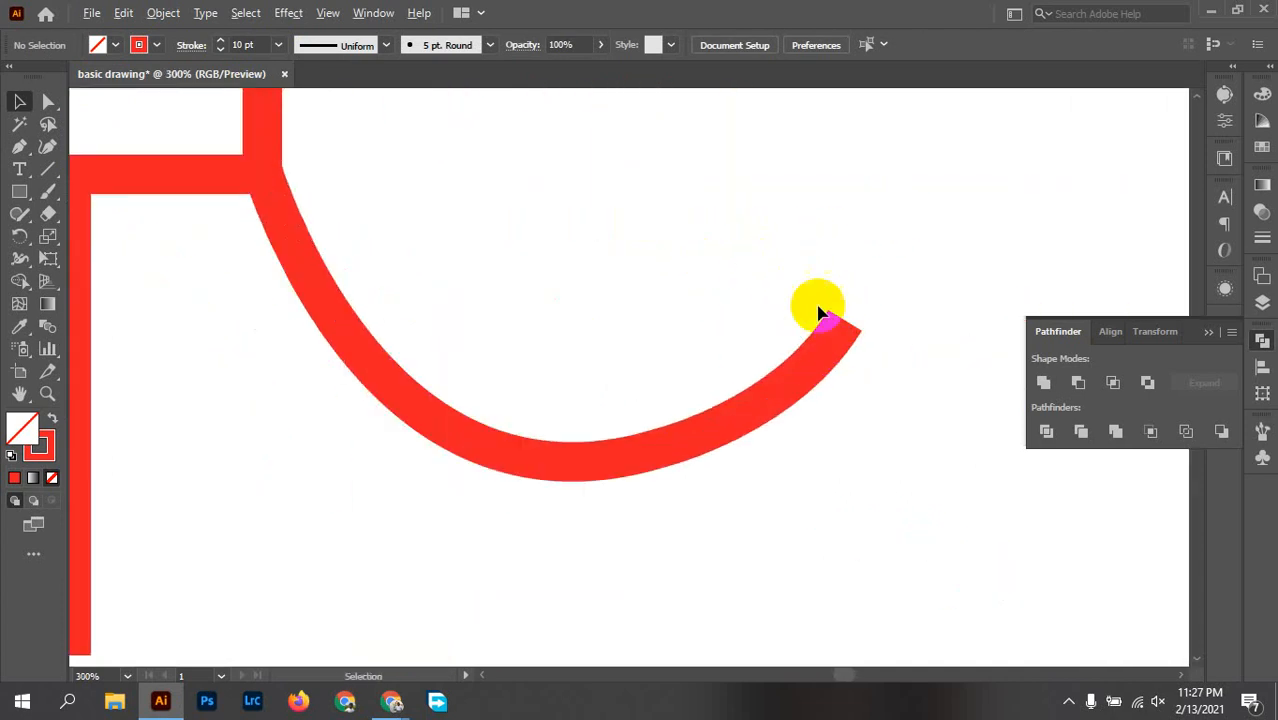
left_click(845, 338)
left_click(905, 326)
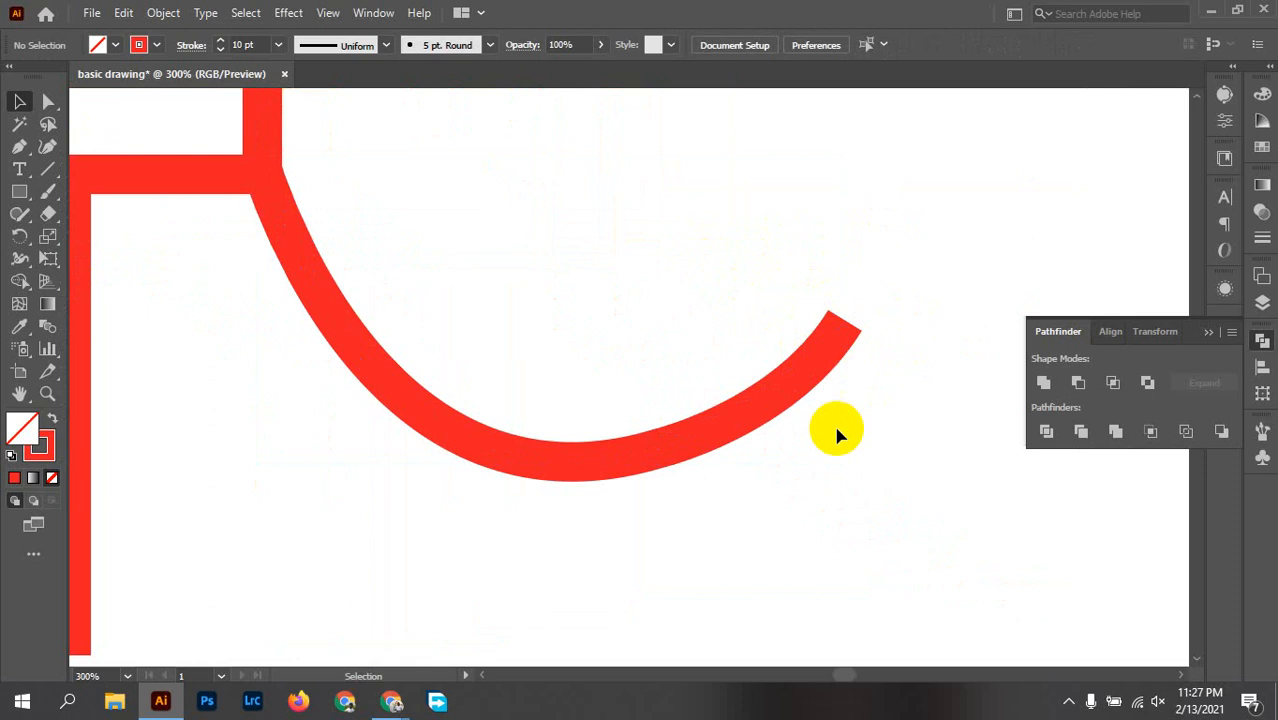
left_click(720, 455)
key("a")
left_click_drag(775, 532, 592, 250)
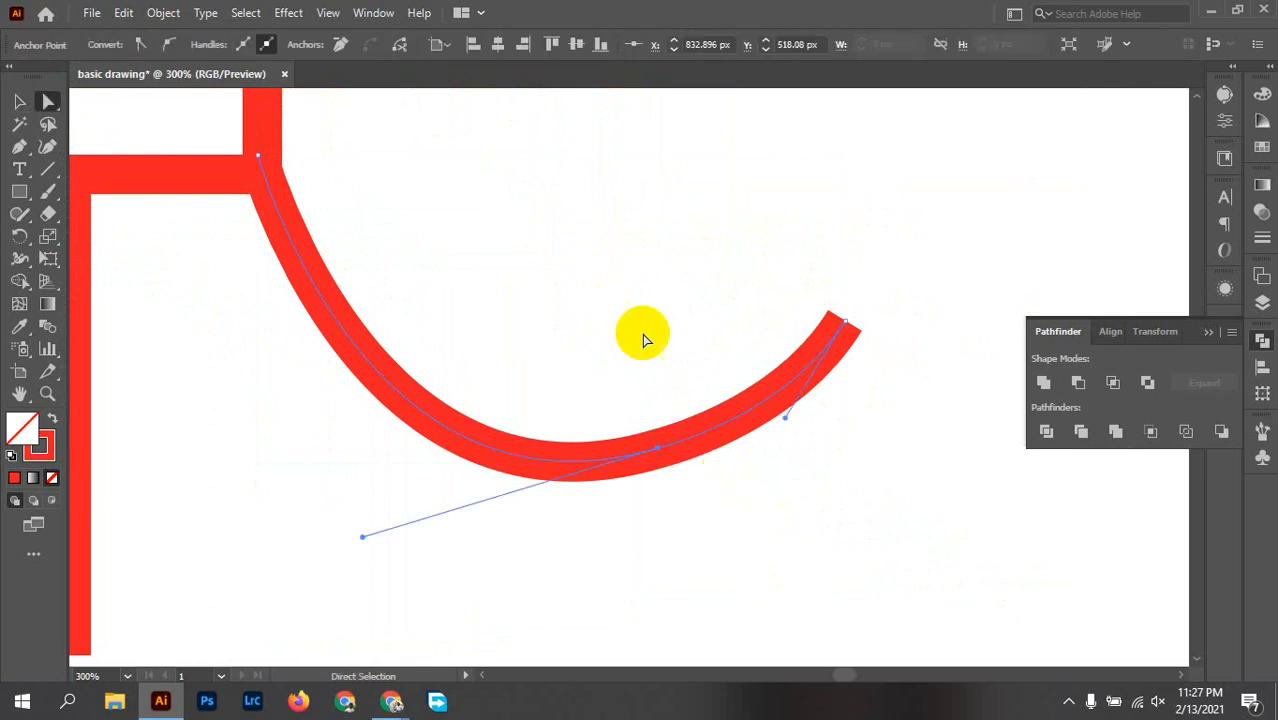
left_click(657, 450)
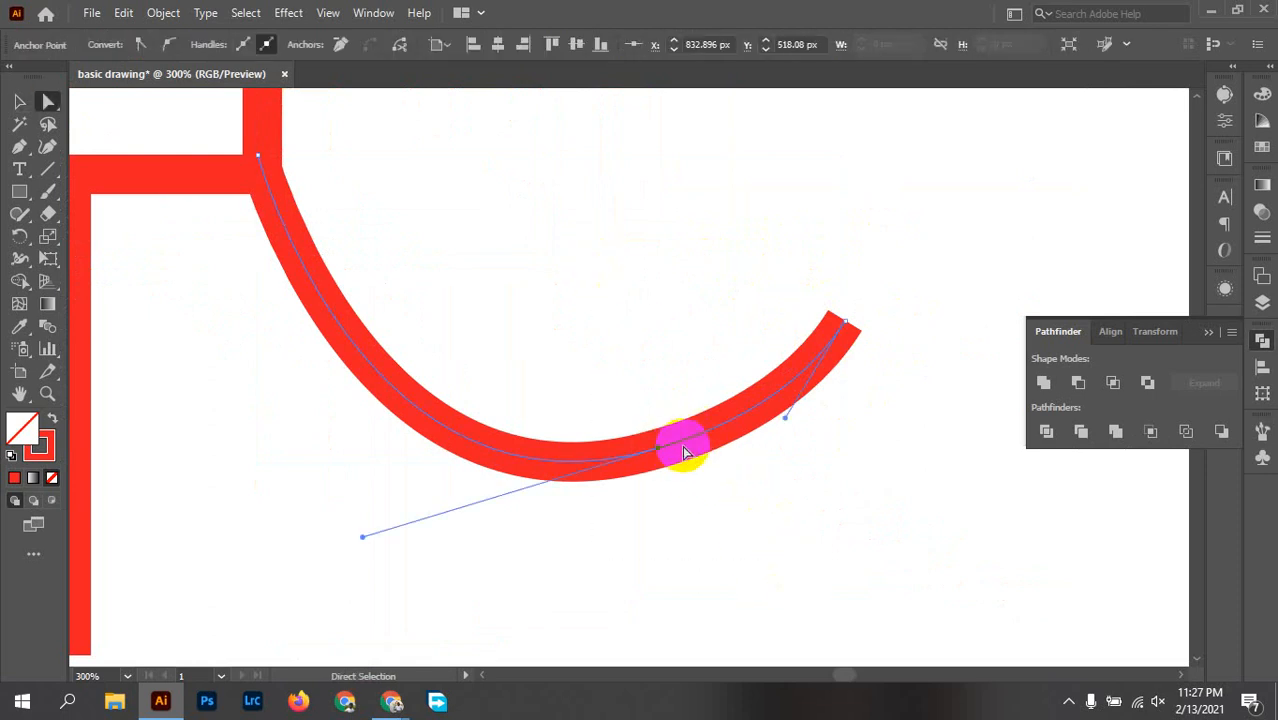
left_click_drag(686, 442, 688, 455)
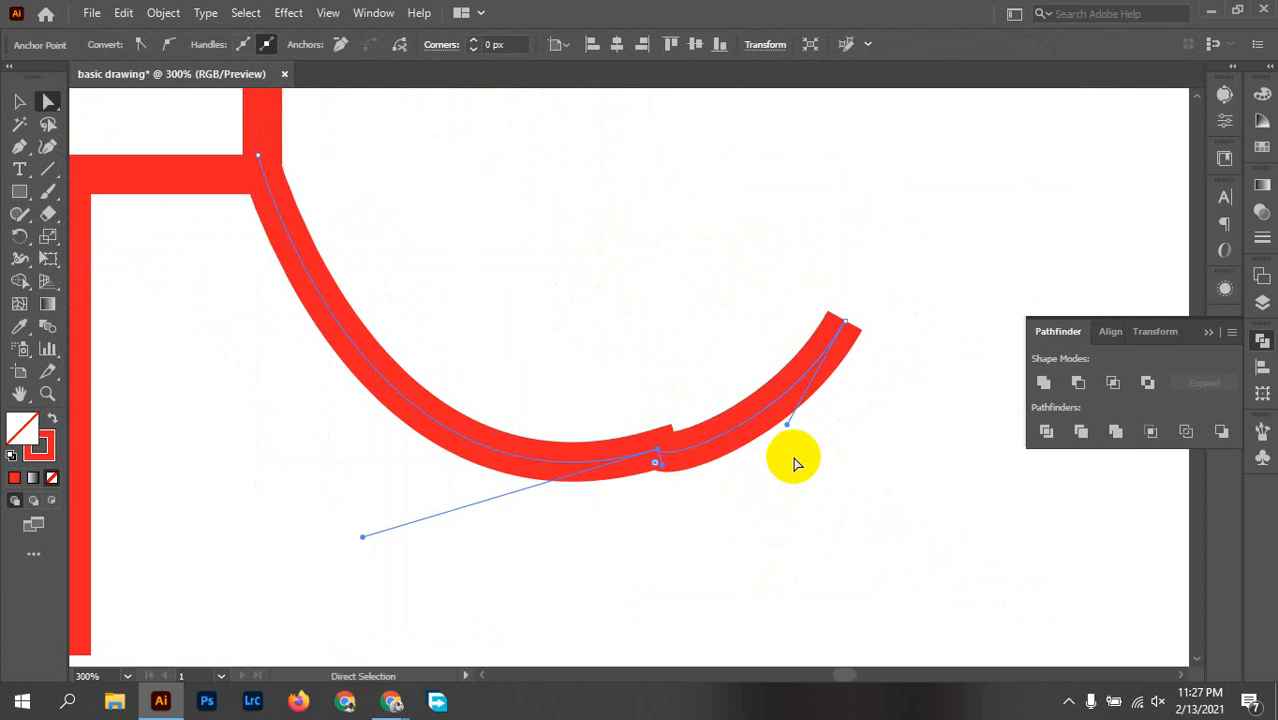
key("ctrl+z")
left_click(739, 485)
key("ctrl+z")
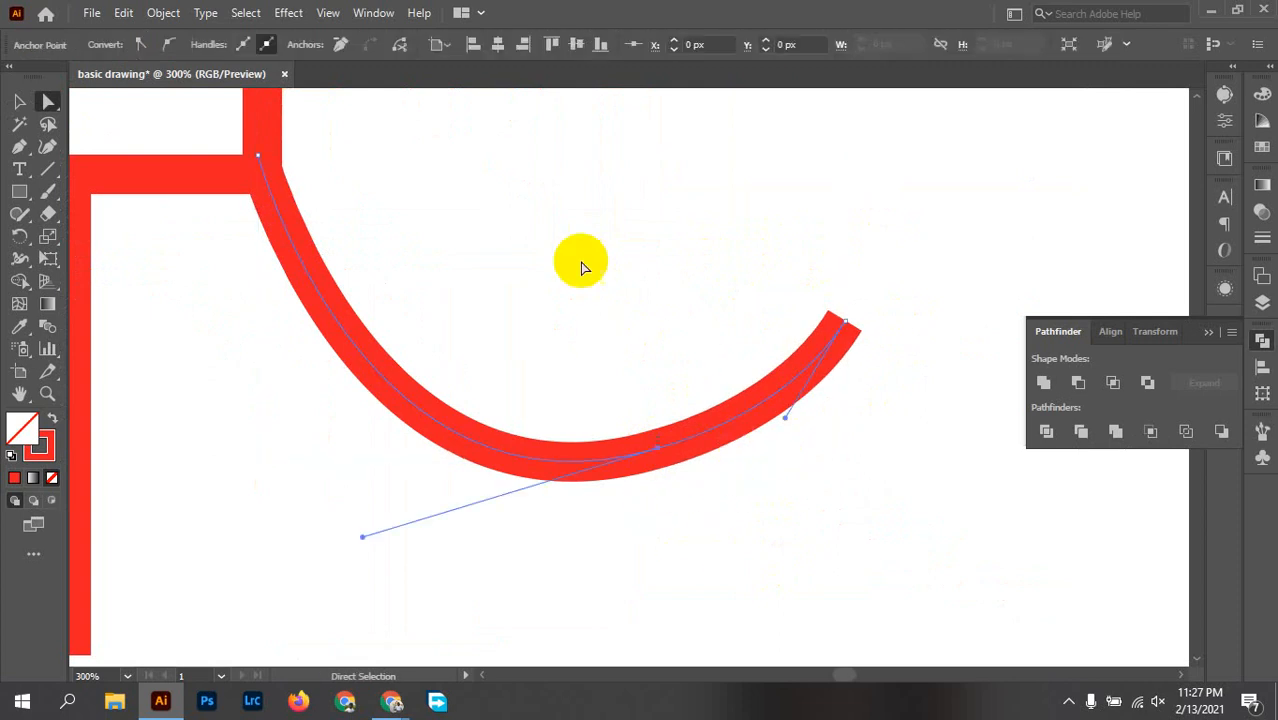
Step: Flatten the trunk's end segment by adjusting its curve handle, and round the middle anchor's corner to about 70 px
left_click(786, 418)
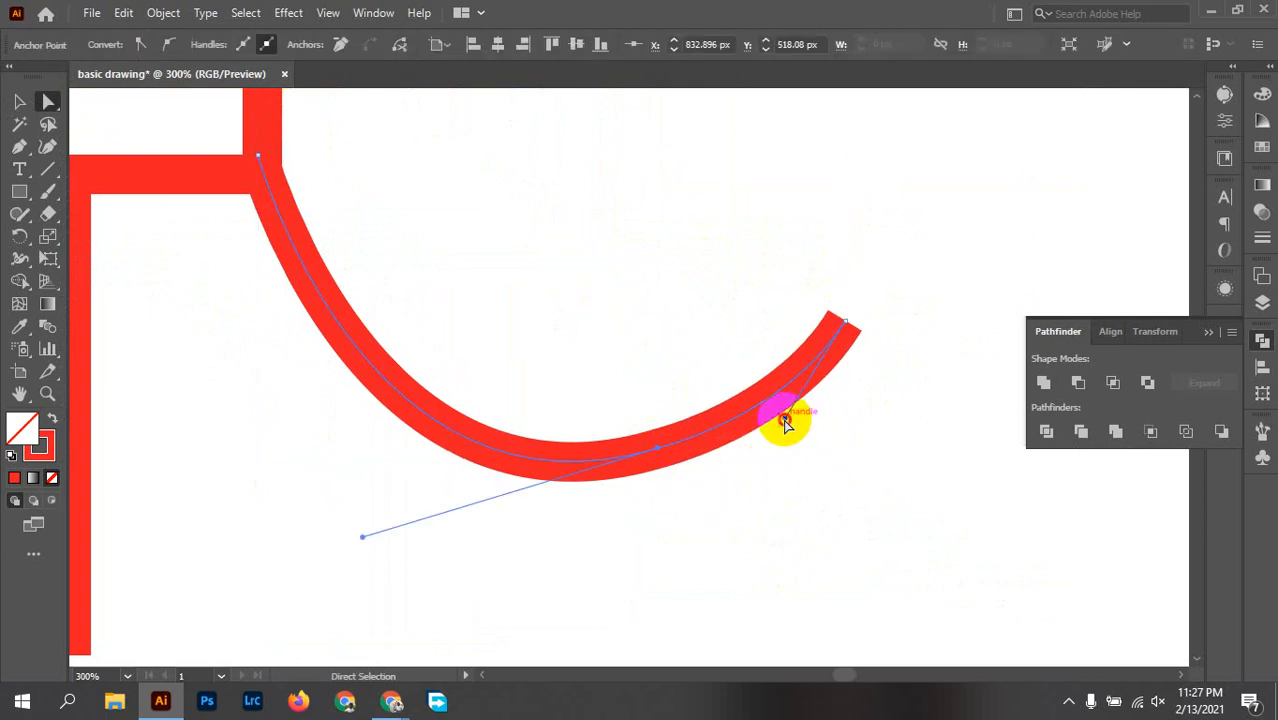
mouse_move(786, 420)
left_mouse_down()
mouse_move(792, 440)
mouse_move(772, 404)
left_mouse_up()
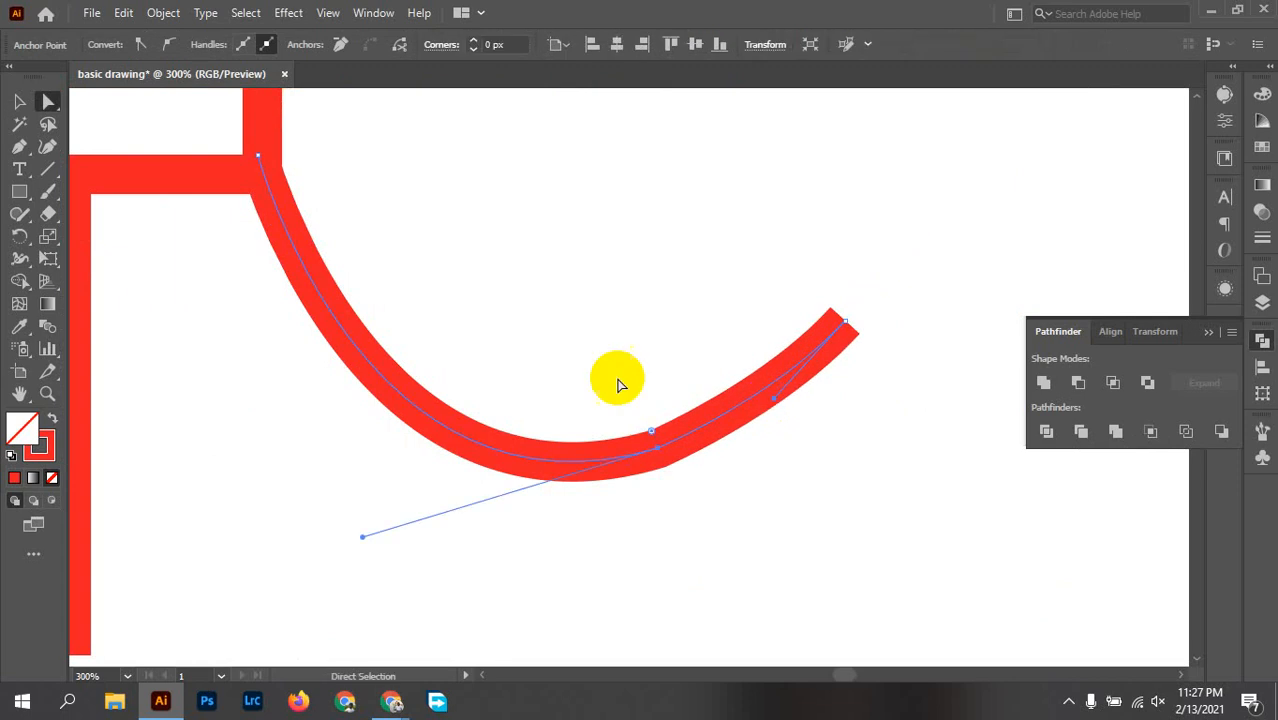
left_click(596, 365)
left_click_drag(597, 361, 688, 486)
left_click_drag(651, 433, 565, 147)
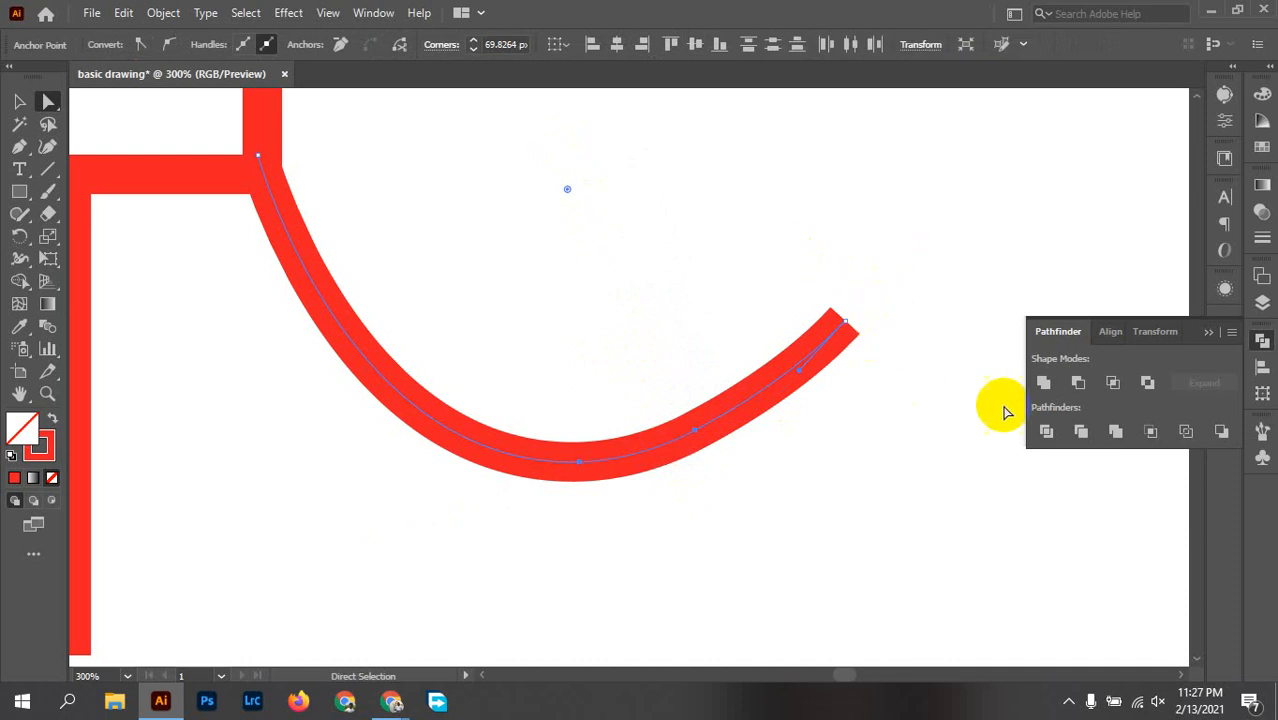
Step: Give the trunk's stroke a round cap
left_click(1262, 238)
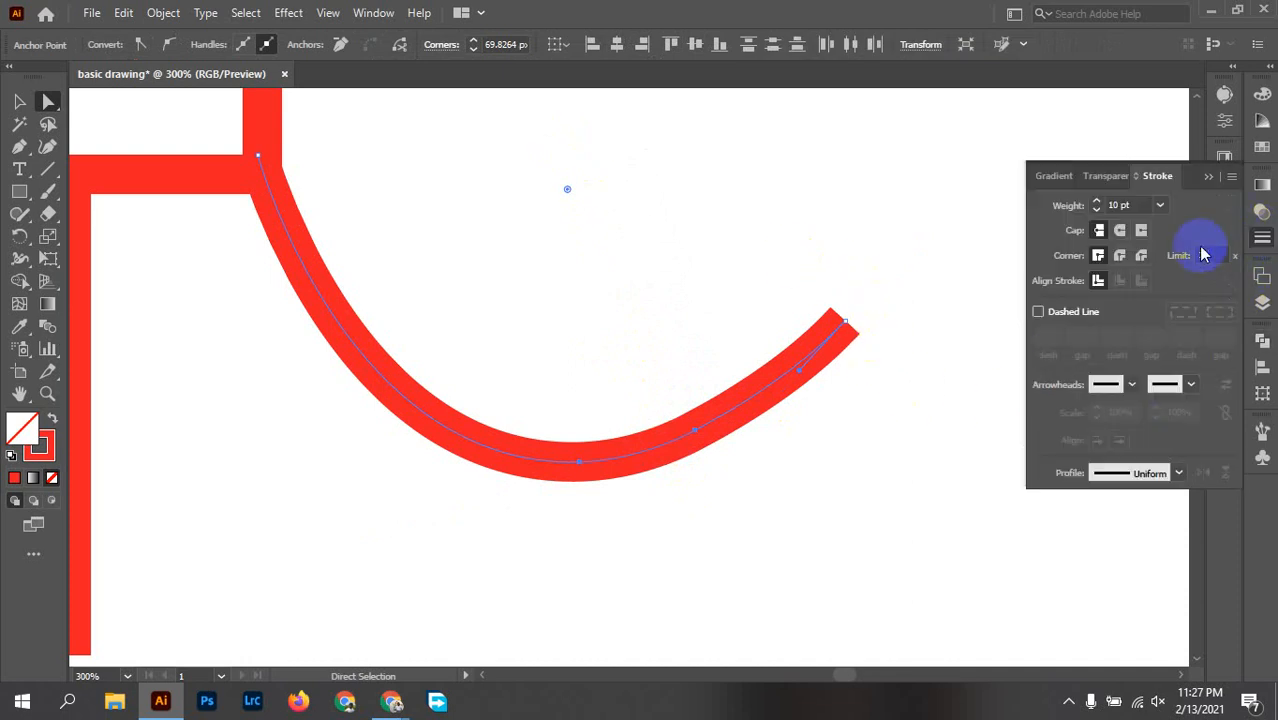
left_click(360, 14)
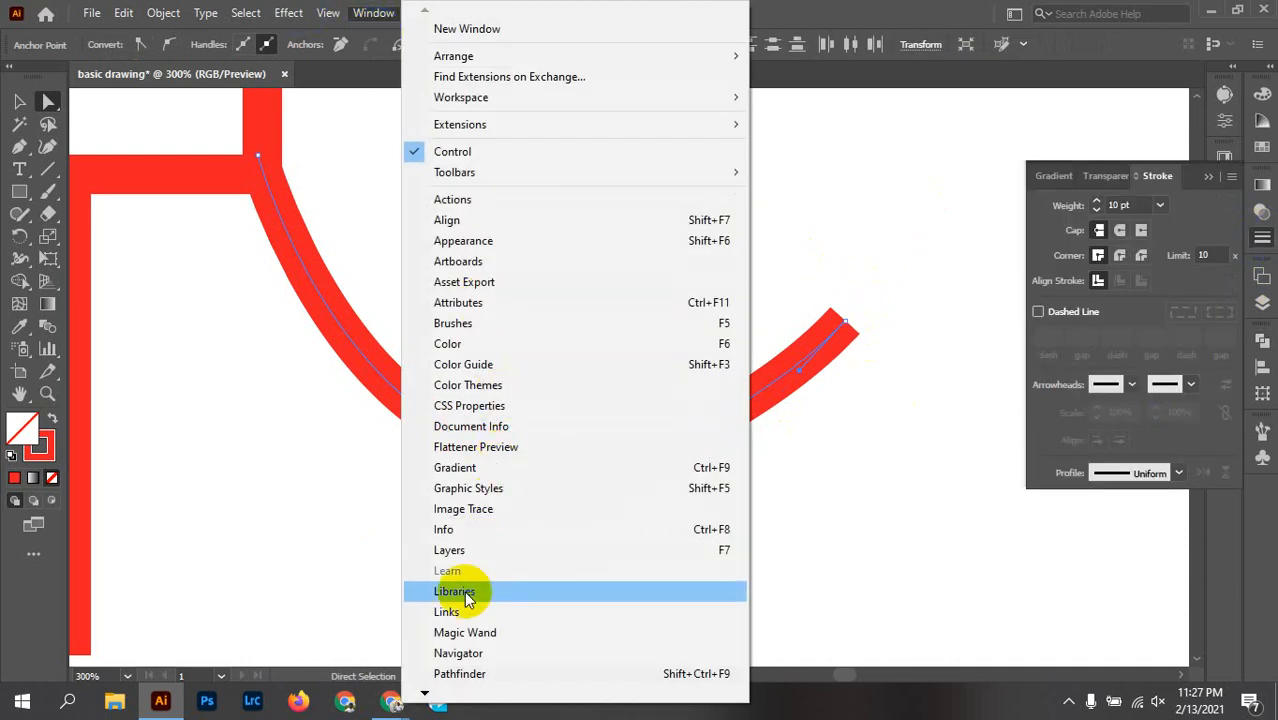
mouse_move(422, 688)
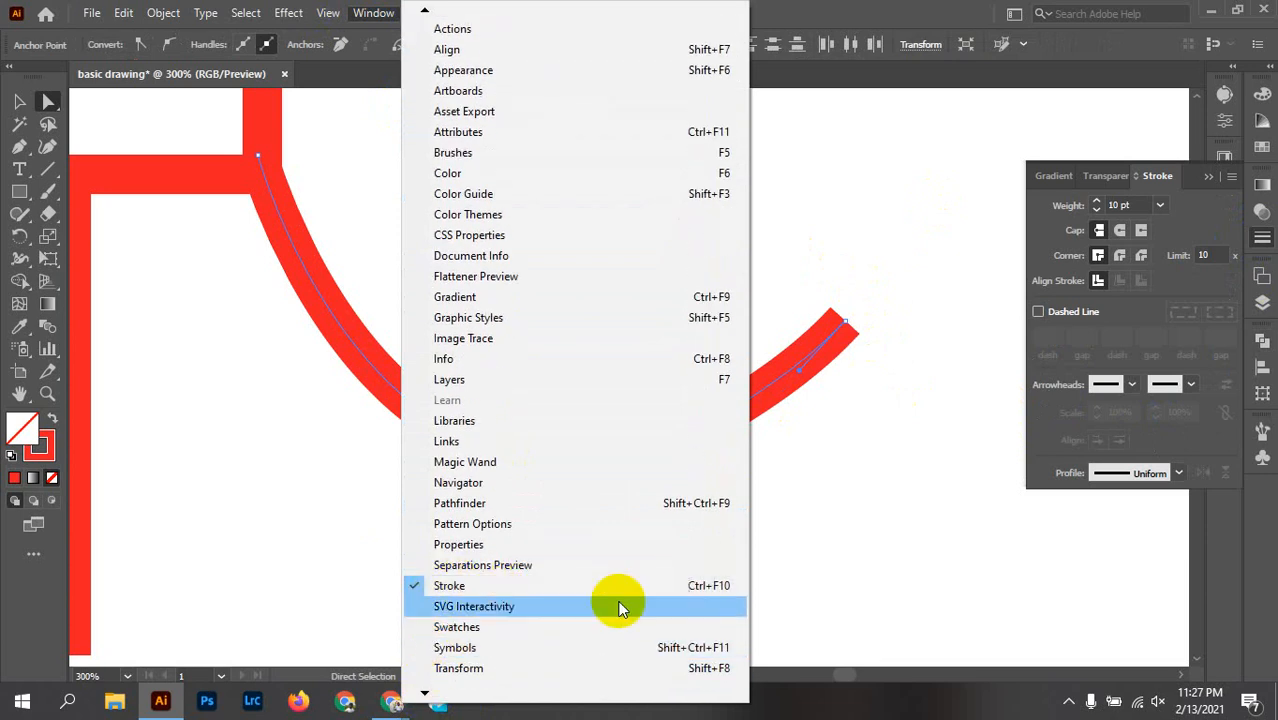
left_click(1155, 297)
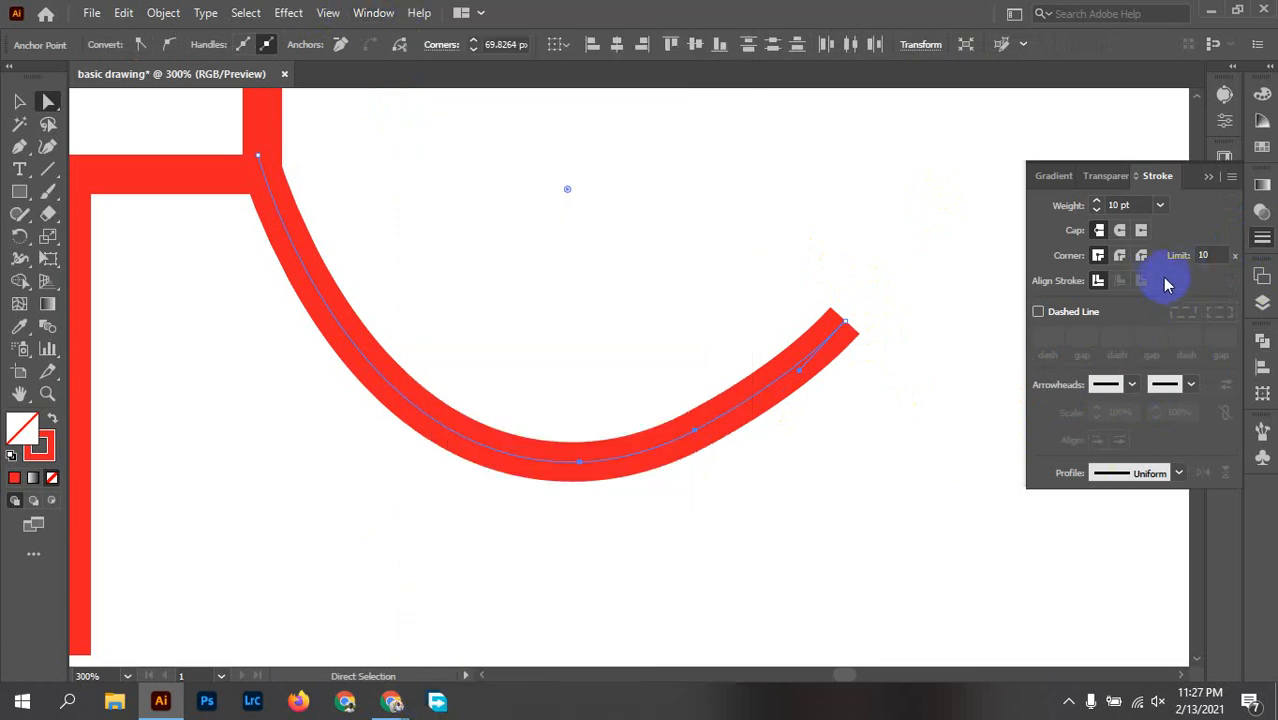
left_click(1119, 230)
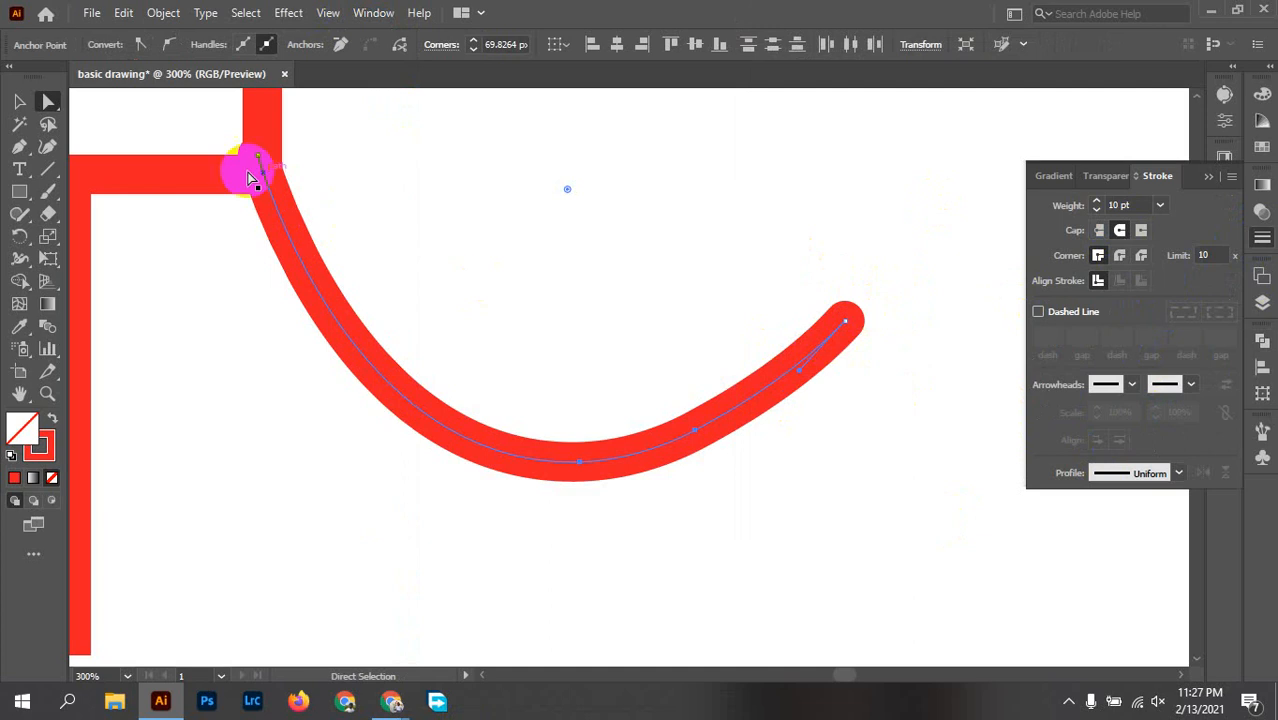
Step: Shift the trunk slightly down and to the right so its rounded start sits inside the teardrop's corner
key("v")
left_click(278, 210)
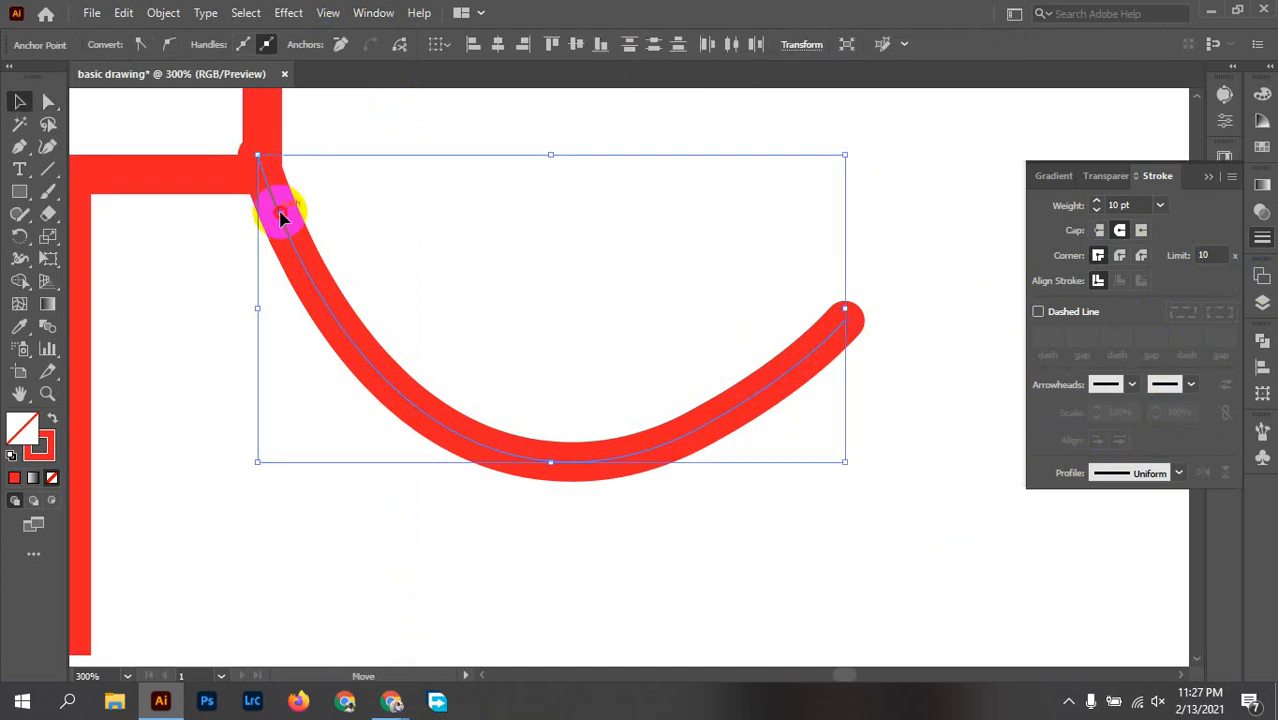
left_click_drag(280, 213, 287, 226)
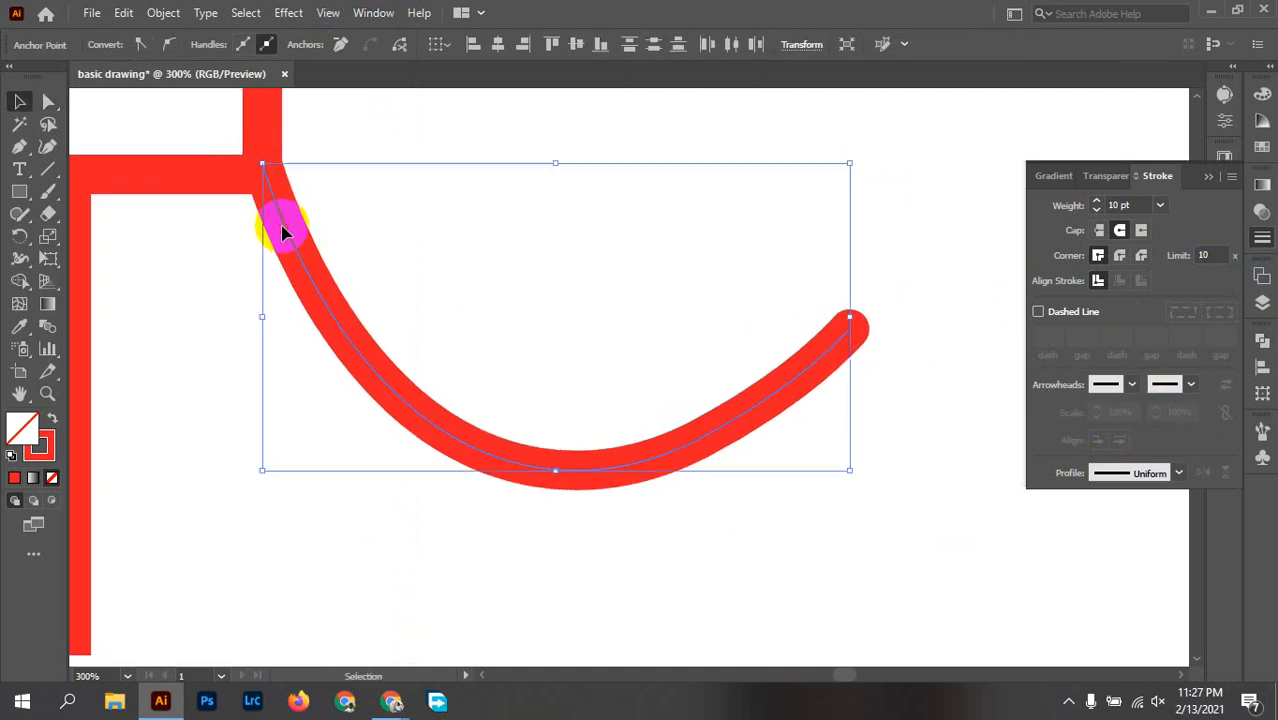
left_click(443, 224)
scroll(509, 330, "down", 3)
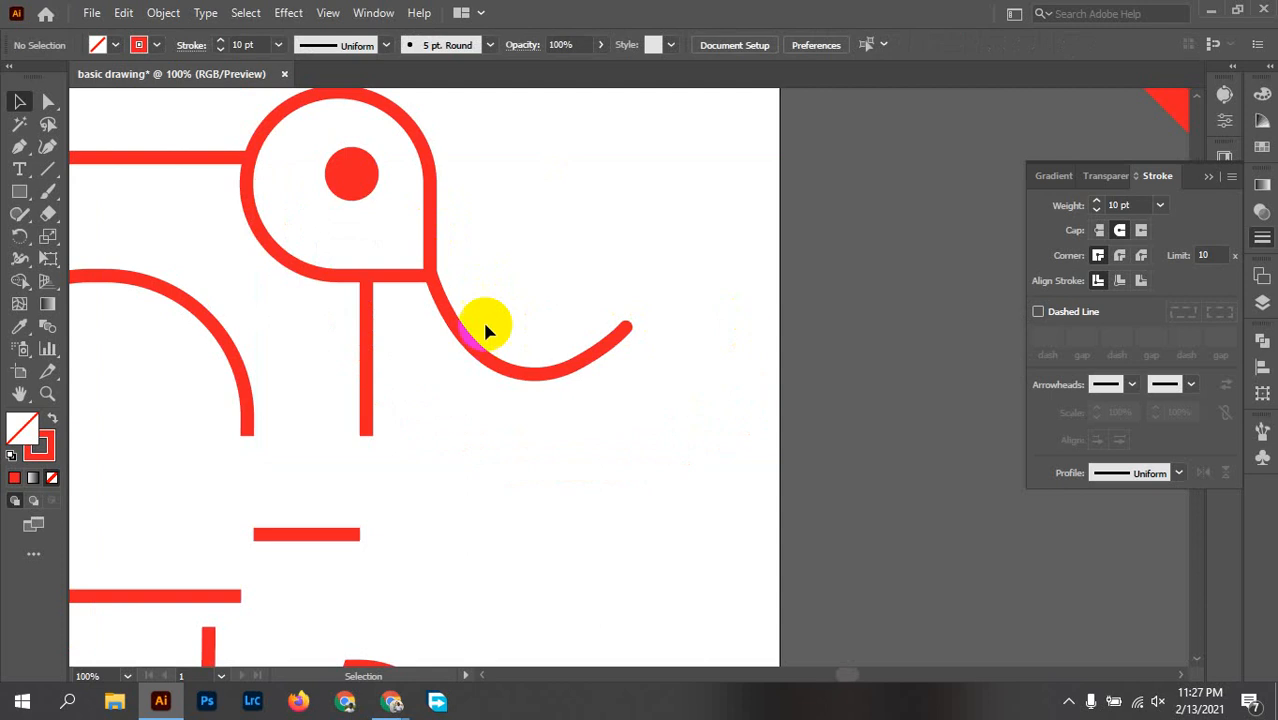
scroll(500, 320, "down", 2)
mouse_move(528, 300)
left_mouse_down()
mouse_move(730, 460)
mouse_move(816, 491)
left_mouse_up()
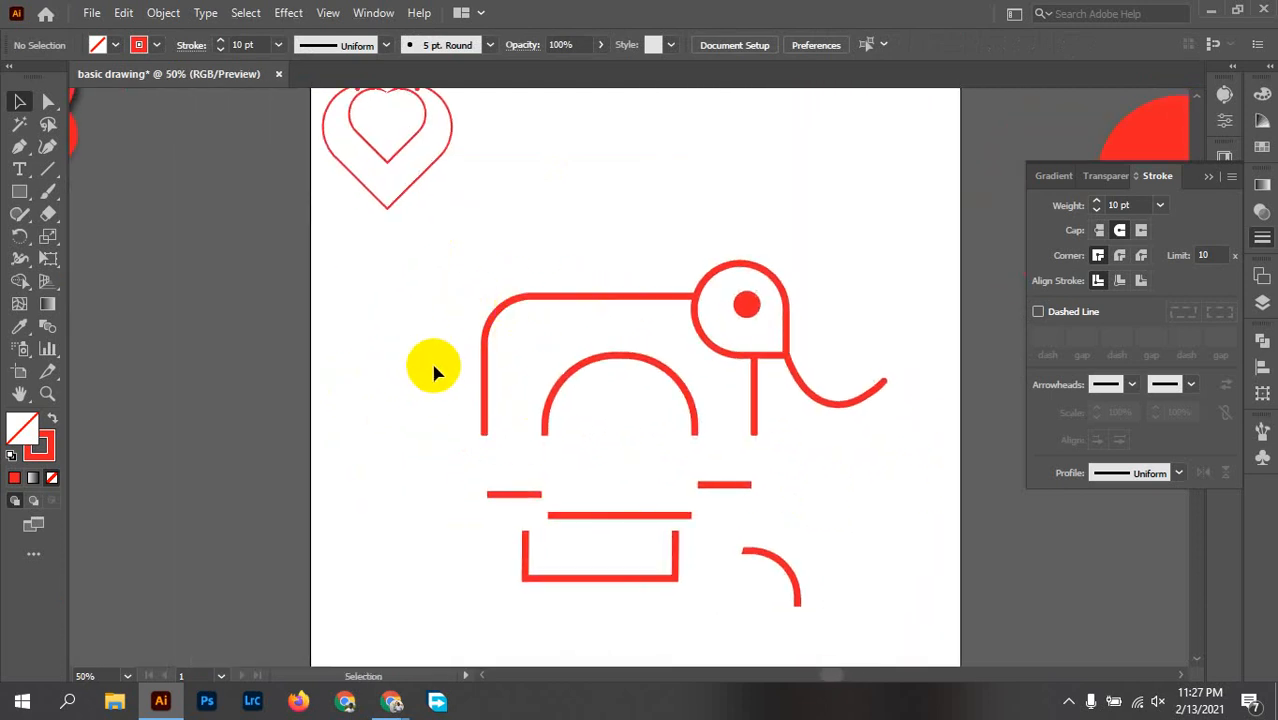
Step: Start a Pen tool path for the tail on the body's rounded upper-left corner
scroll(432, 370, "up", 2)
left_click_drag(634, 369, 624, 348)
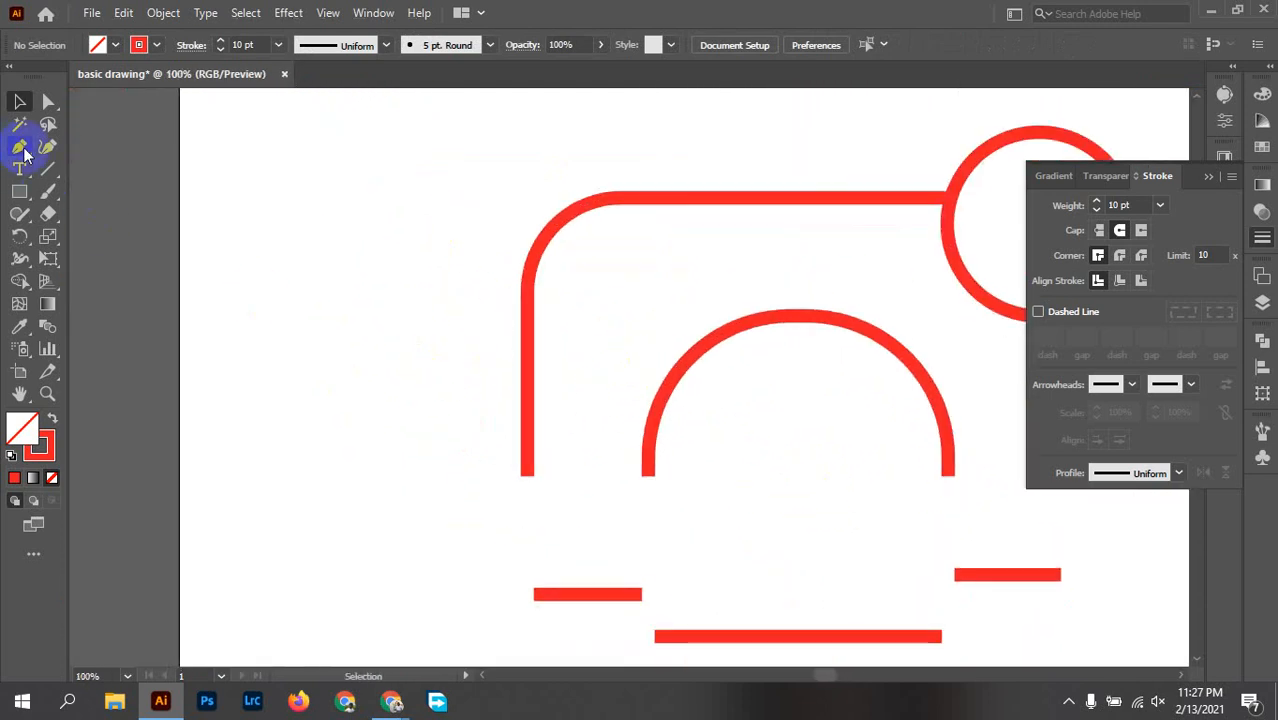
left_click(20, 147)
left_click(553, 217)
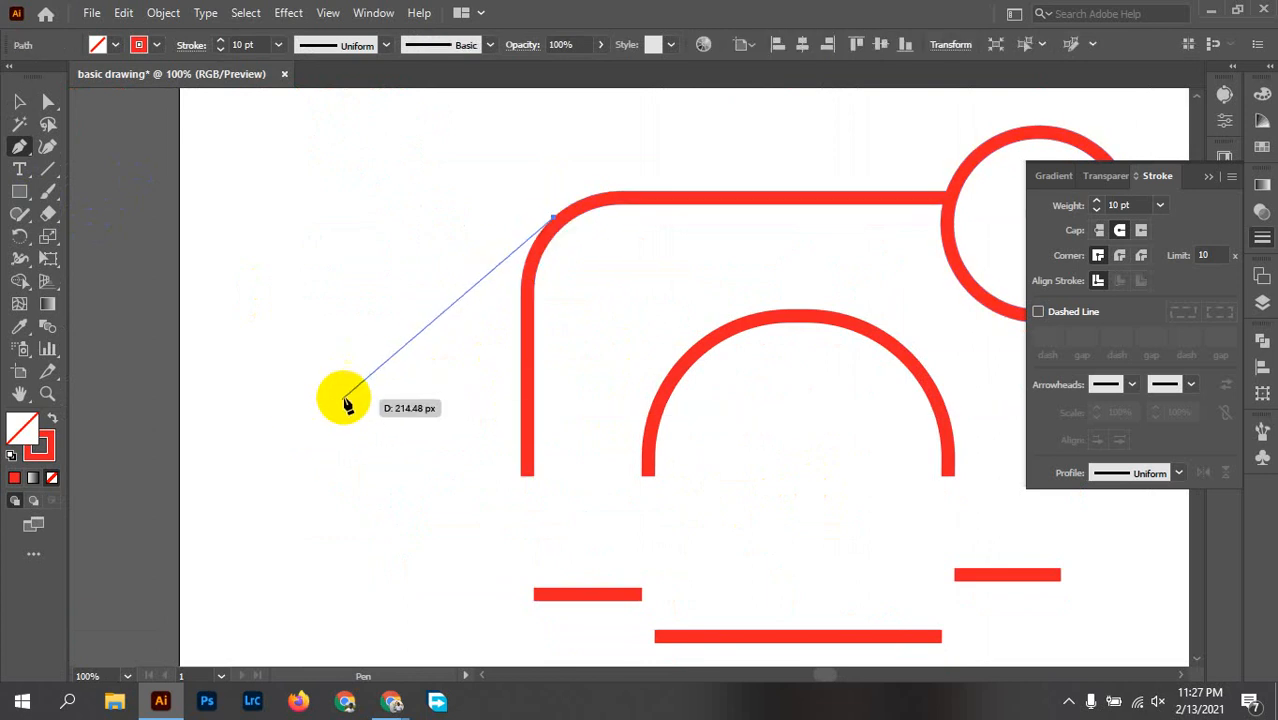
Step: Try two downward-curving tail segments out from the body's upper-left corner, undoing each one
left_click_drag(350, 392, 341, 562)
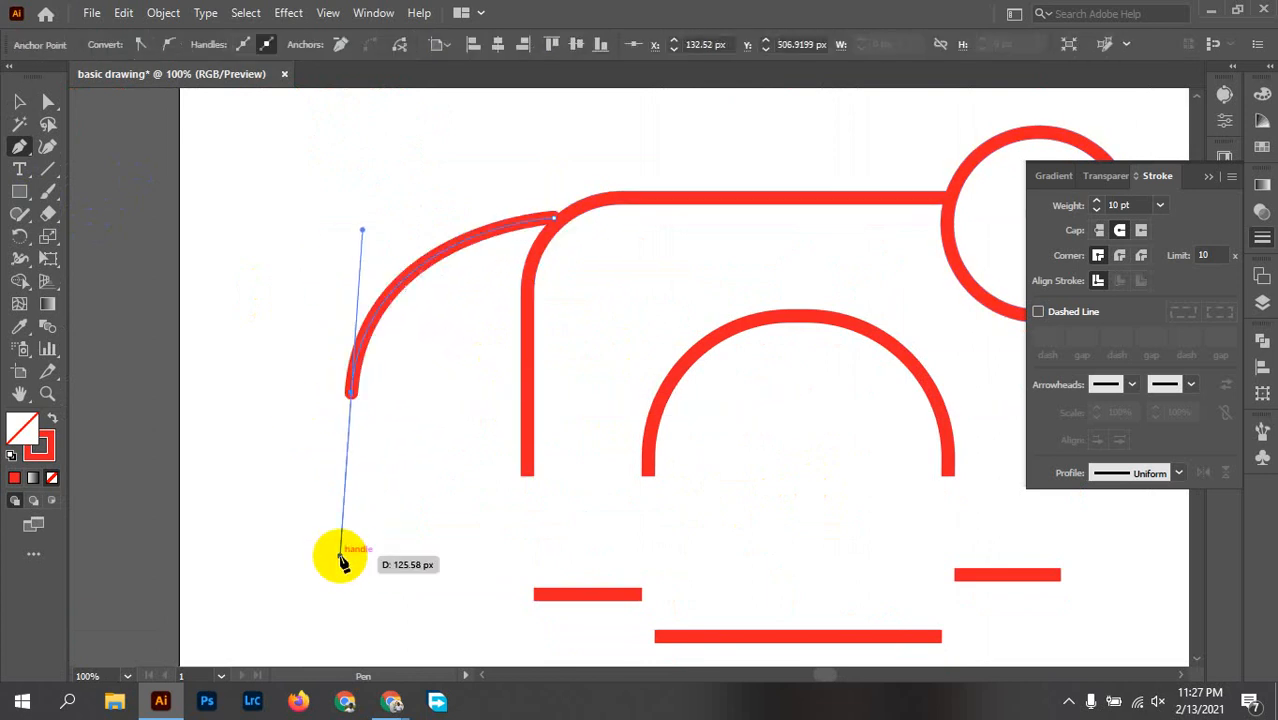
key("ctrl+z")
left_click_drag(413, 272, 382, 383)
key("ctrl+z")
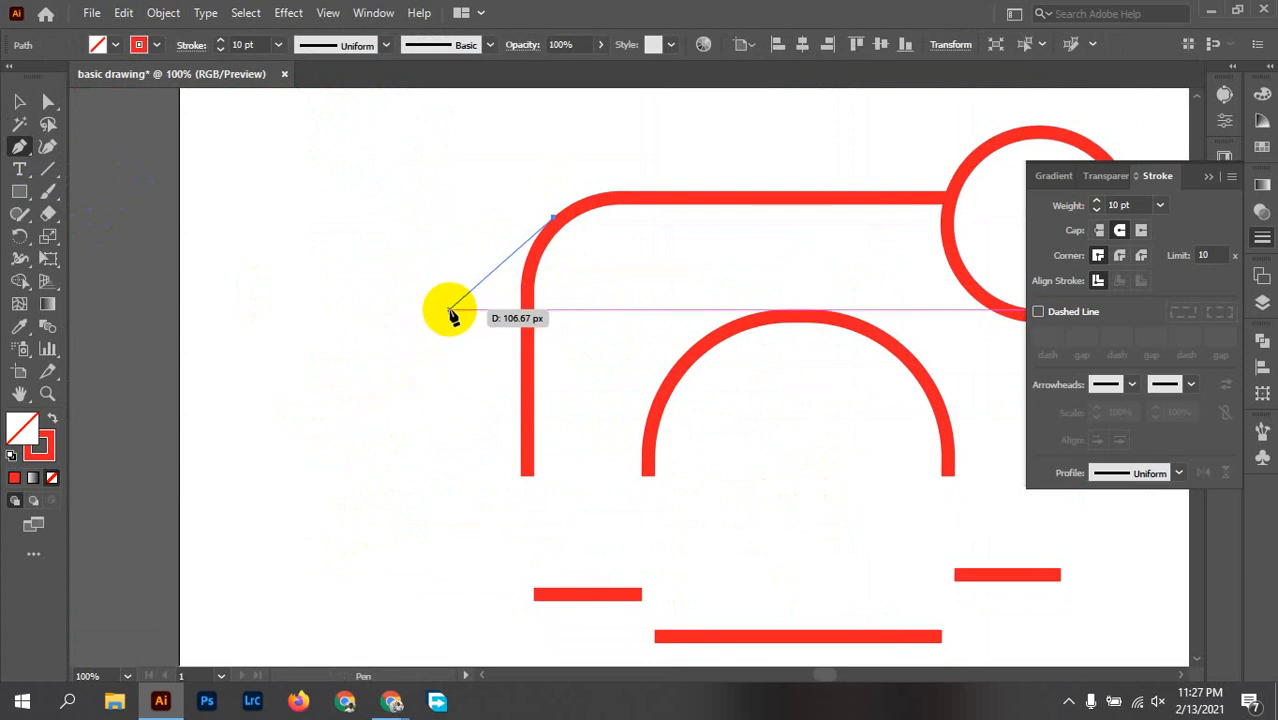
Step: Complete the tail as a short curve bending outward and down from the body's upper-left corner
mouse_move(455, 300)
left_mouse_down()
mouse_move(452, 392)
mouse_move(437, 365)
left_mouse_up()
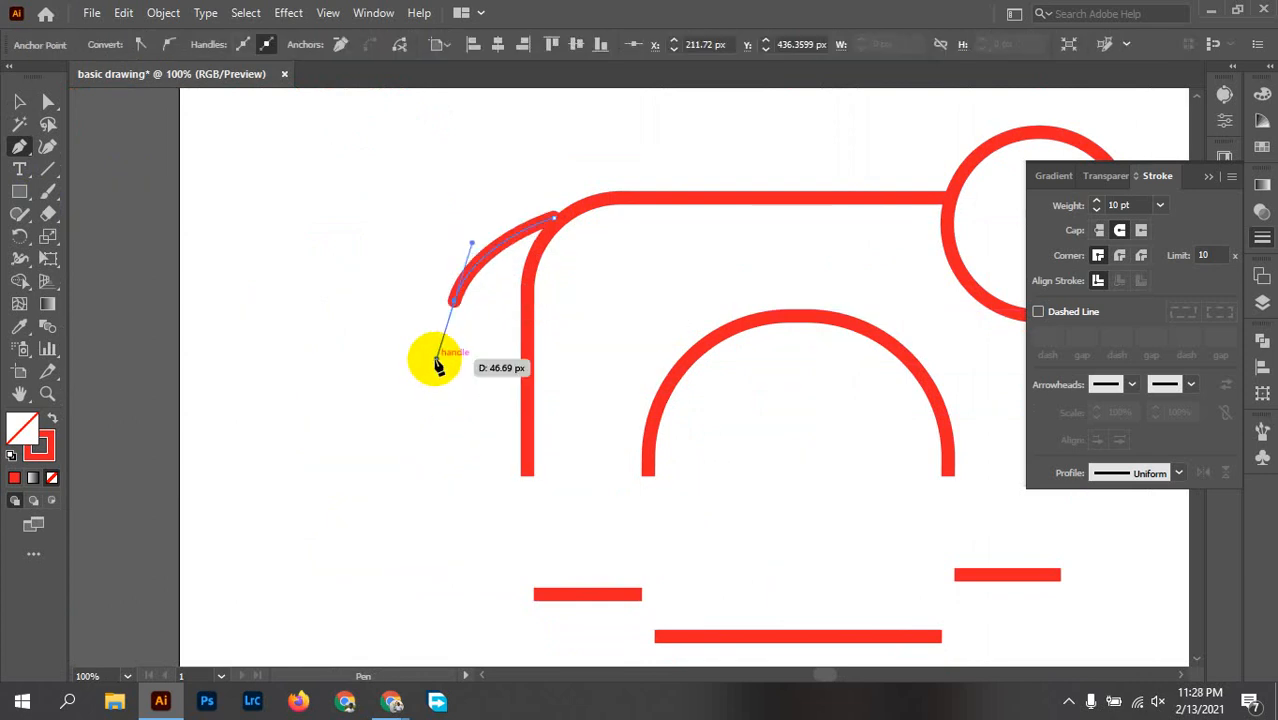
key("v")
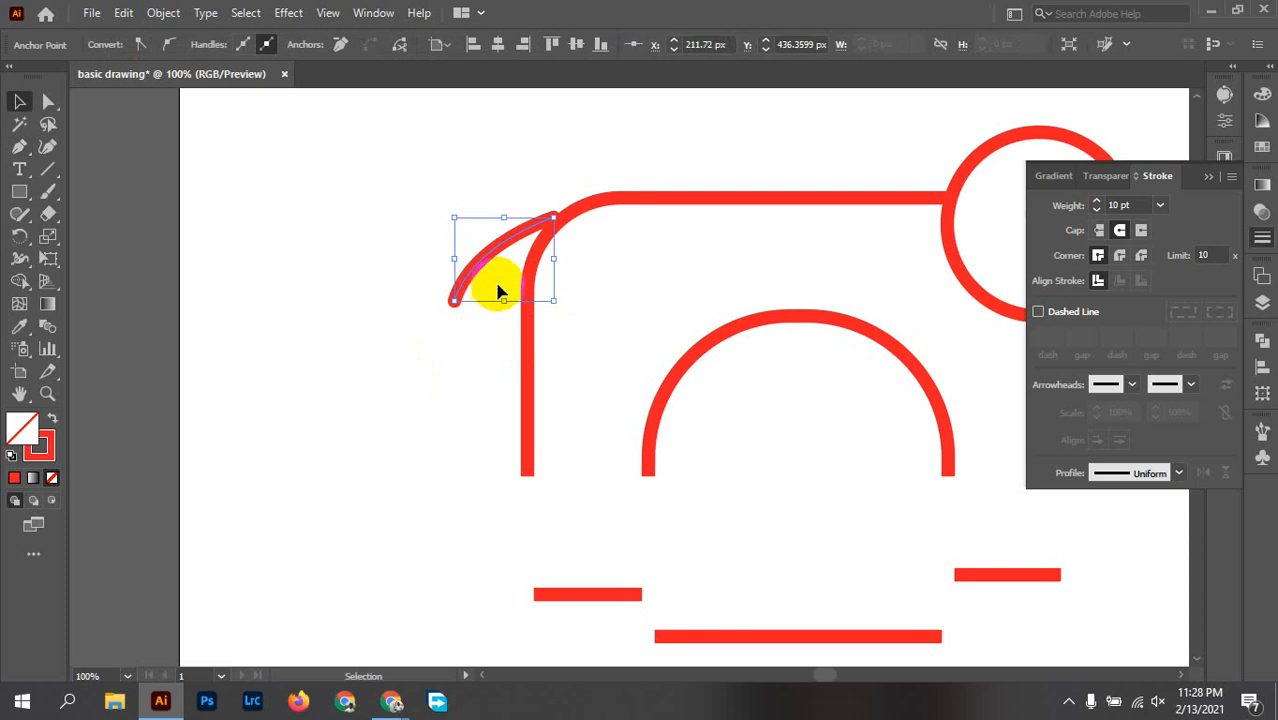
scroll(499, 261, "up", 3)
left_click(757, 266)
left_click_drag(731, 221, 670, 354)
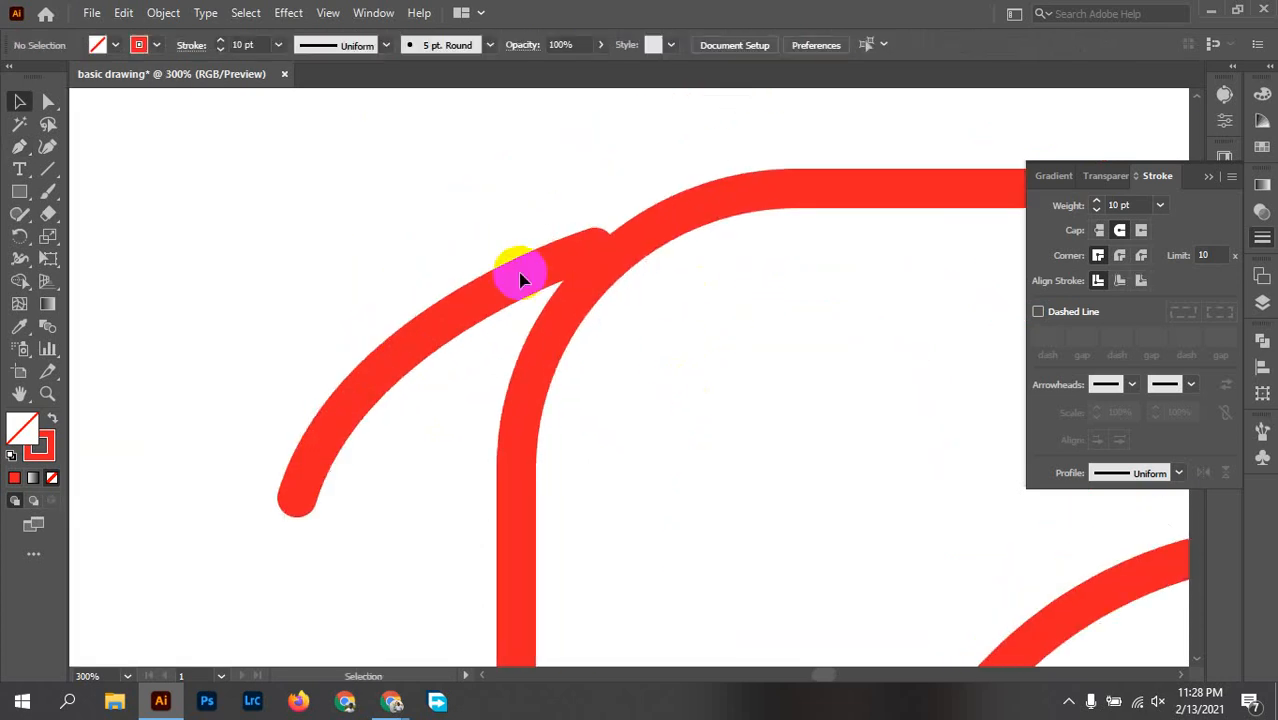
Step: Shift the tail right so its end merges into the body's corner, and delete the leftover outline pieces below the elephant
left_click_drag(524, 284, 556, 279)
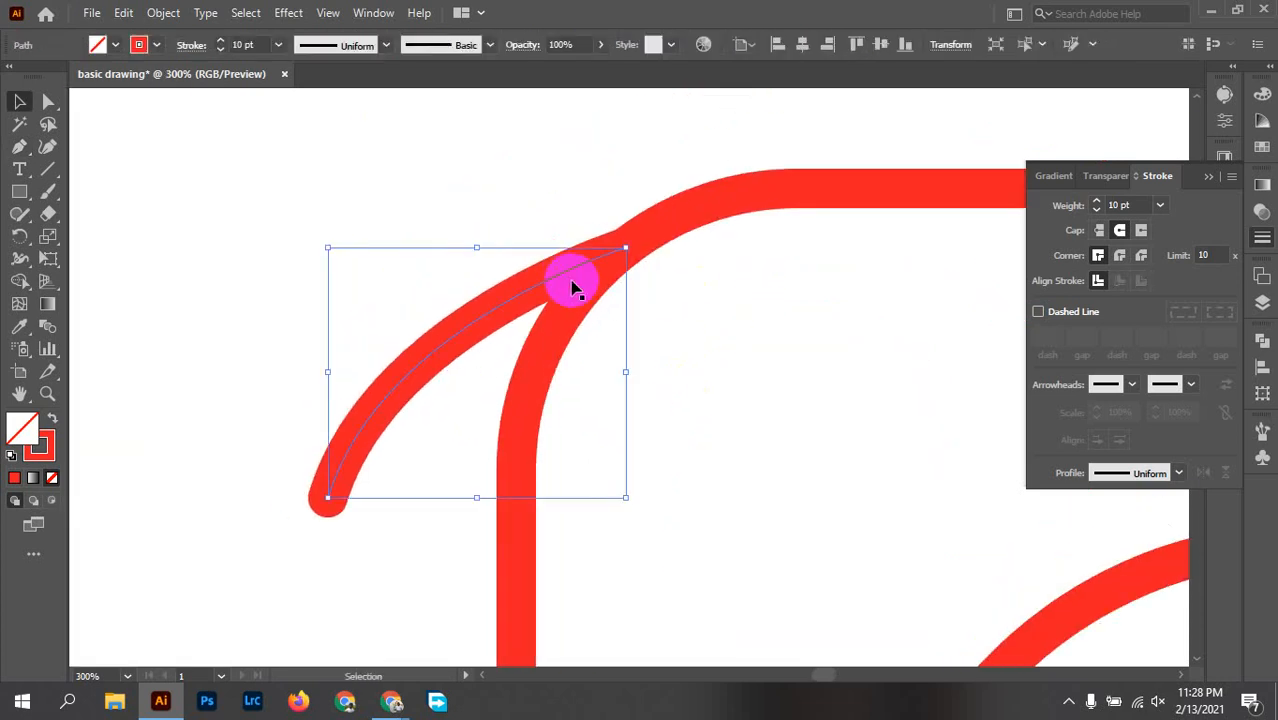
left_click(734, 377)
scroll(734, 377, "down", 4)
left_click_drag(756, 390, 622, 337)
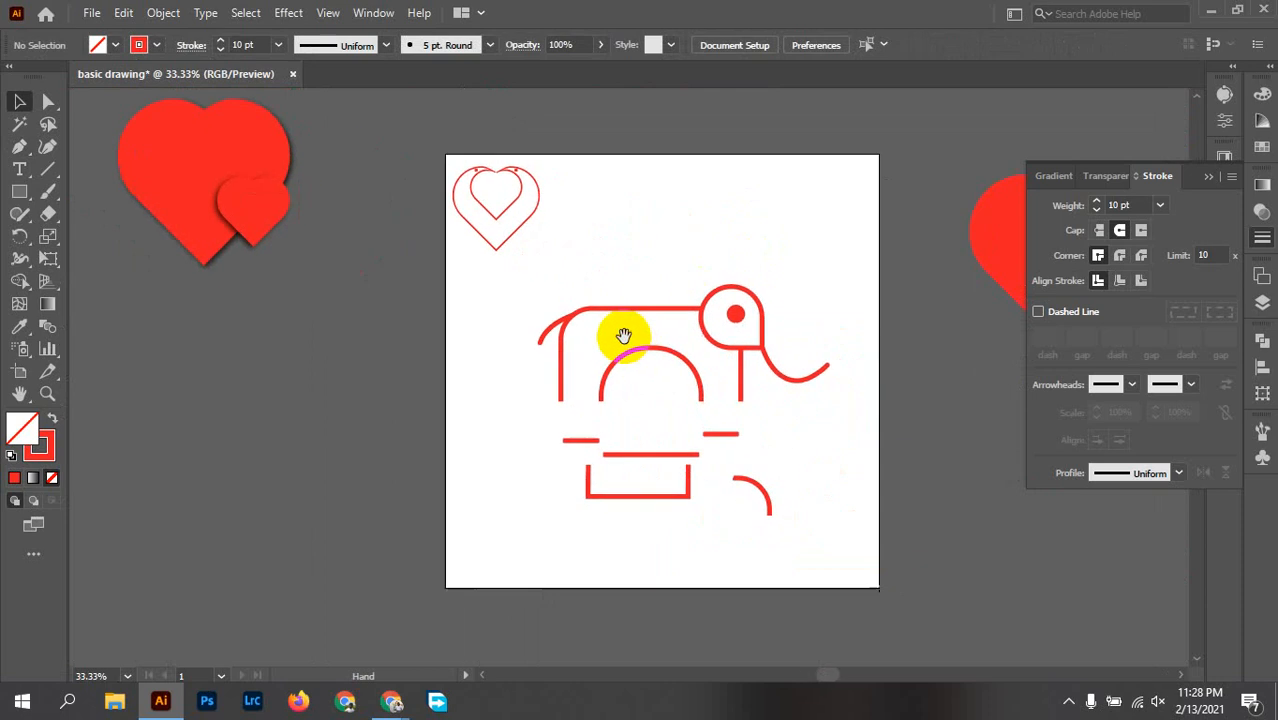
mouse_move(789, 552)
left_mouse_down()
mouse_move(470, 450)
mouse_move(451, 413)
left_mouse_up()
key("Delete")
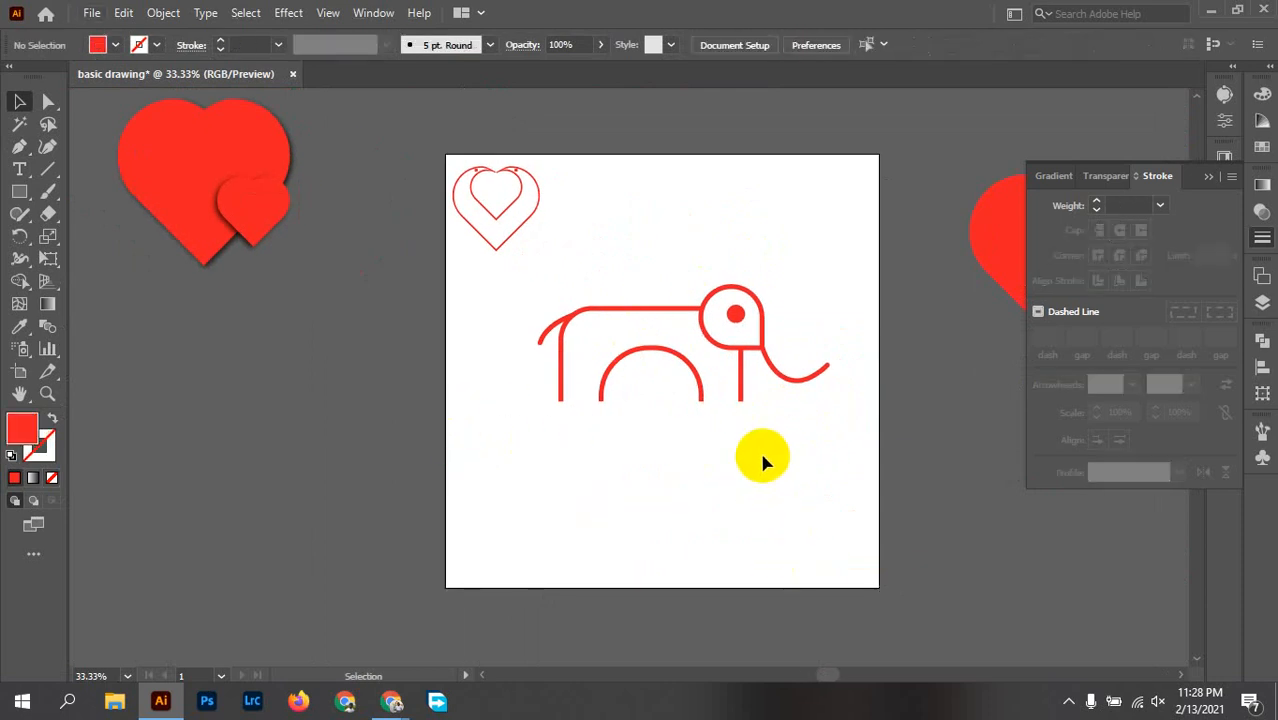
Step: Collapse the Stroke settings and move the whole elephant to the artboard's upper-right area
scroll(759, 449, "up", 2)
left_click_drag(759, 439, 757, 471)
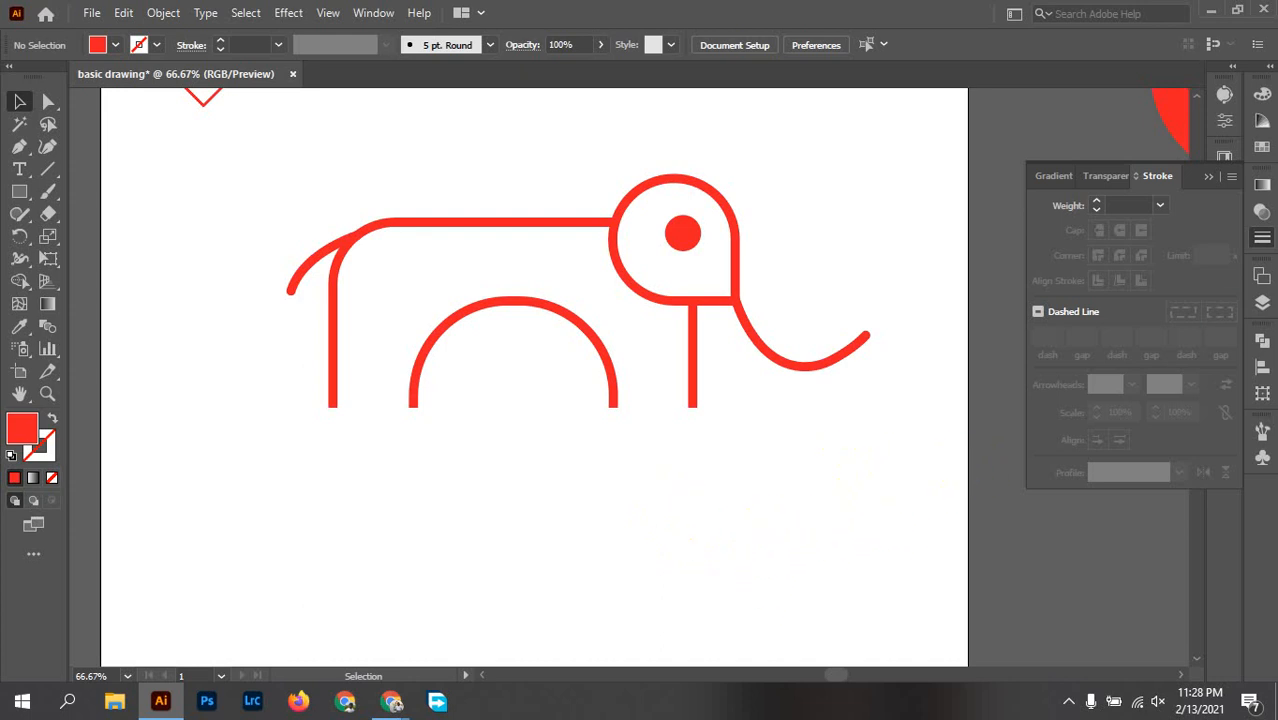
left_click(1262, 234)
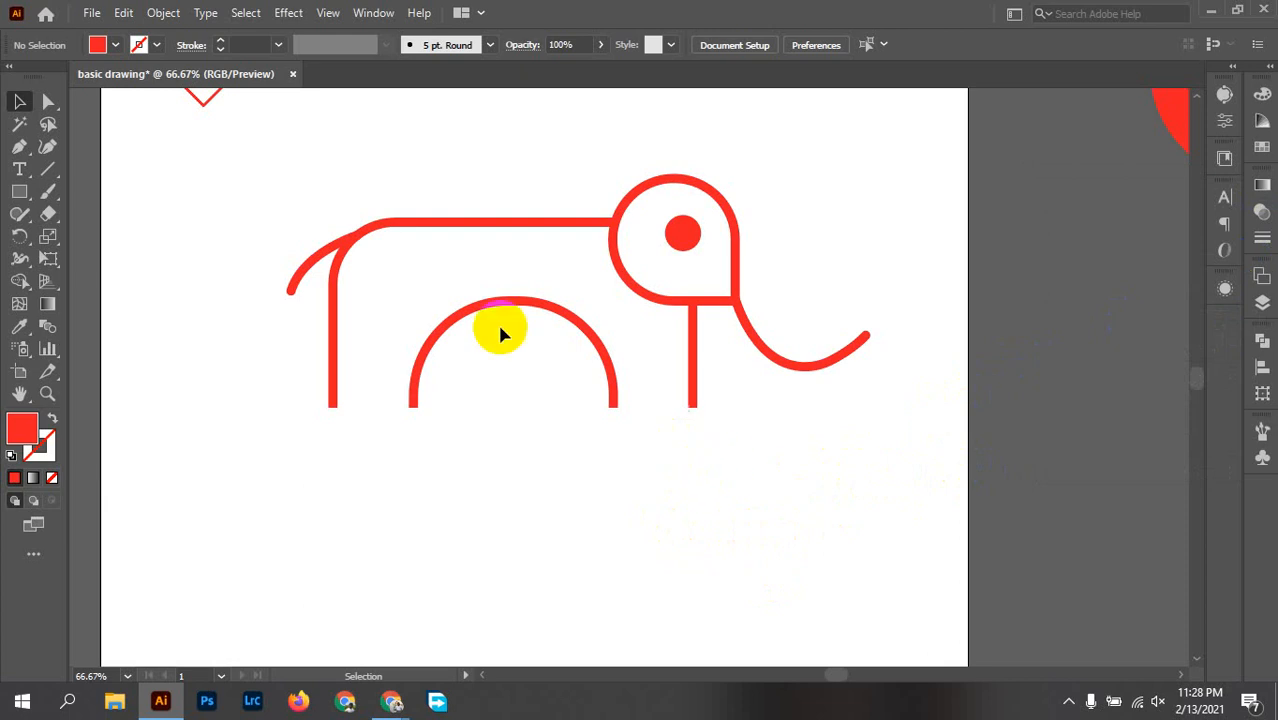
scroll(738, 343, "down", 3)
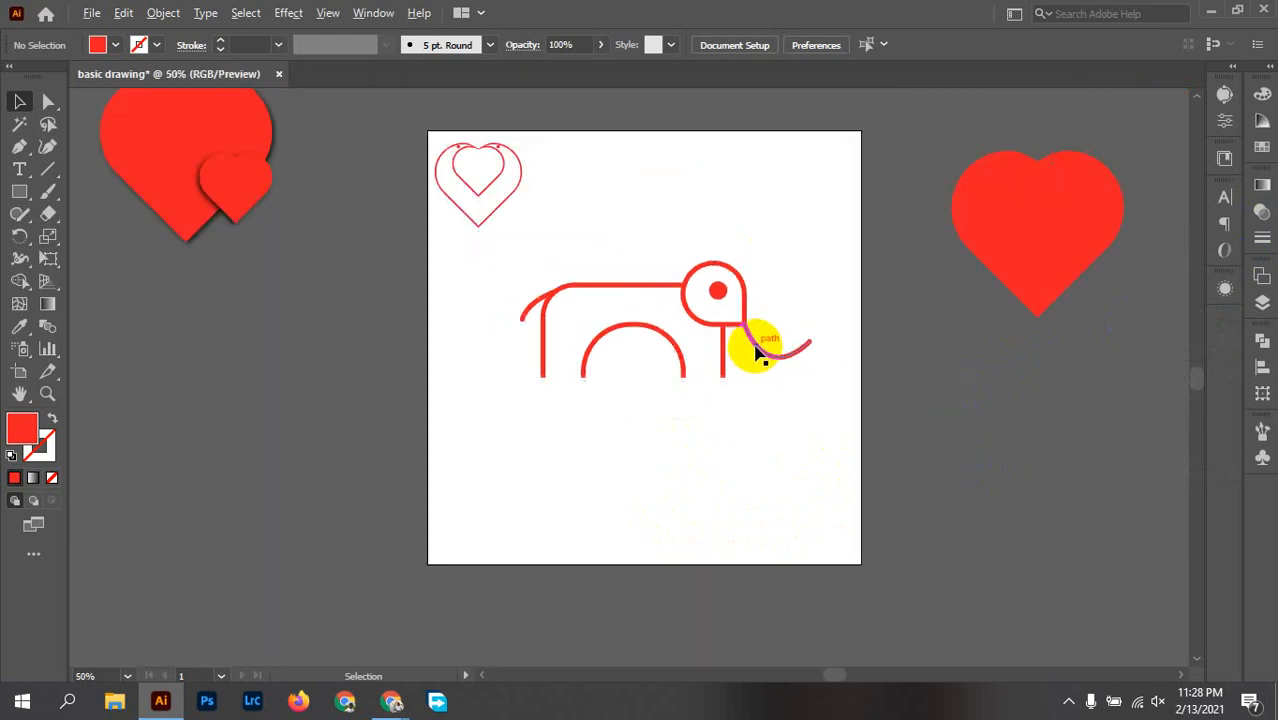
left_click_drag(719, 401, 737, 446)
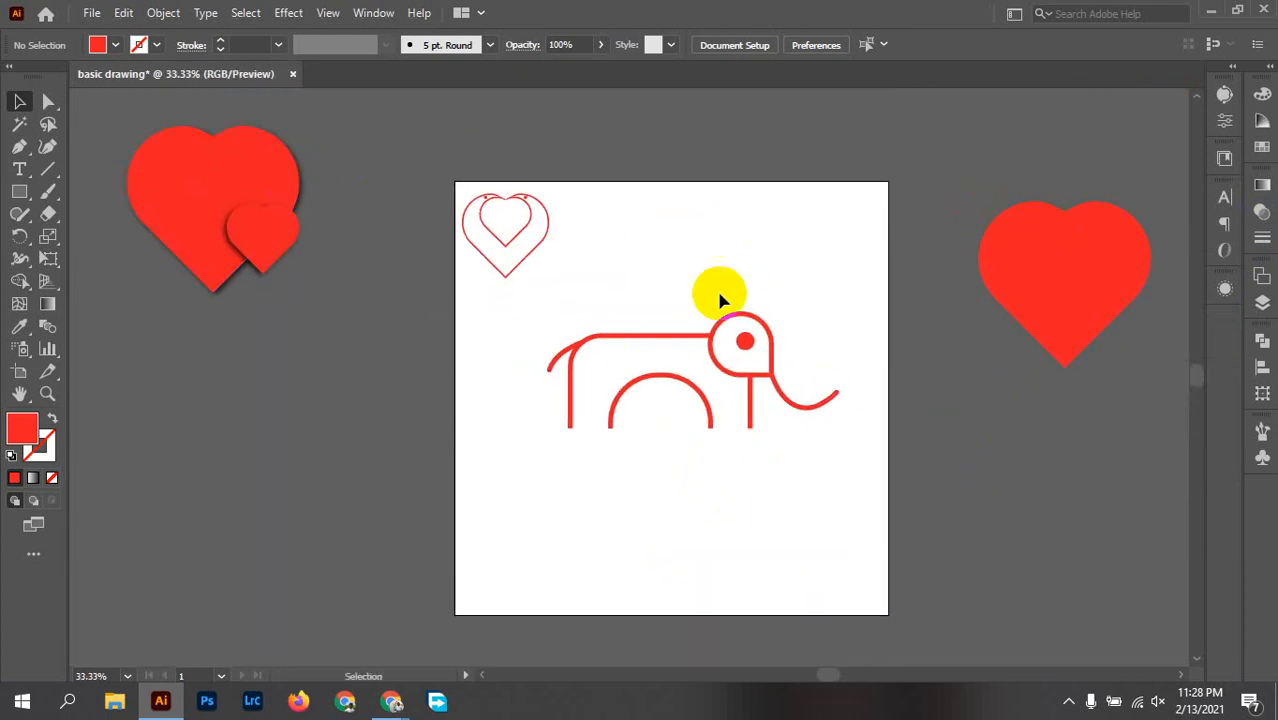
left_click_drag(886, 515, 538, 340)
left_click_drag(688, 341, 740, 213)
left_click(765, 443)
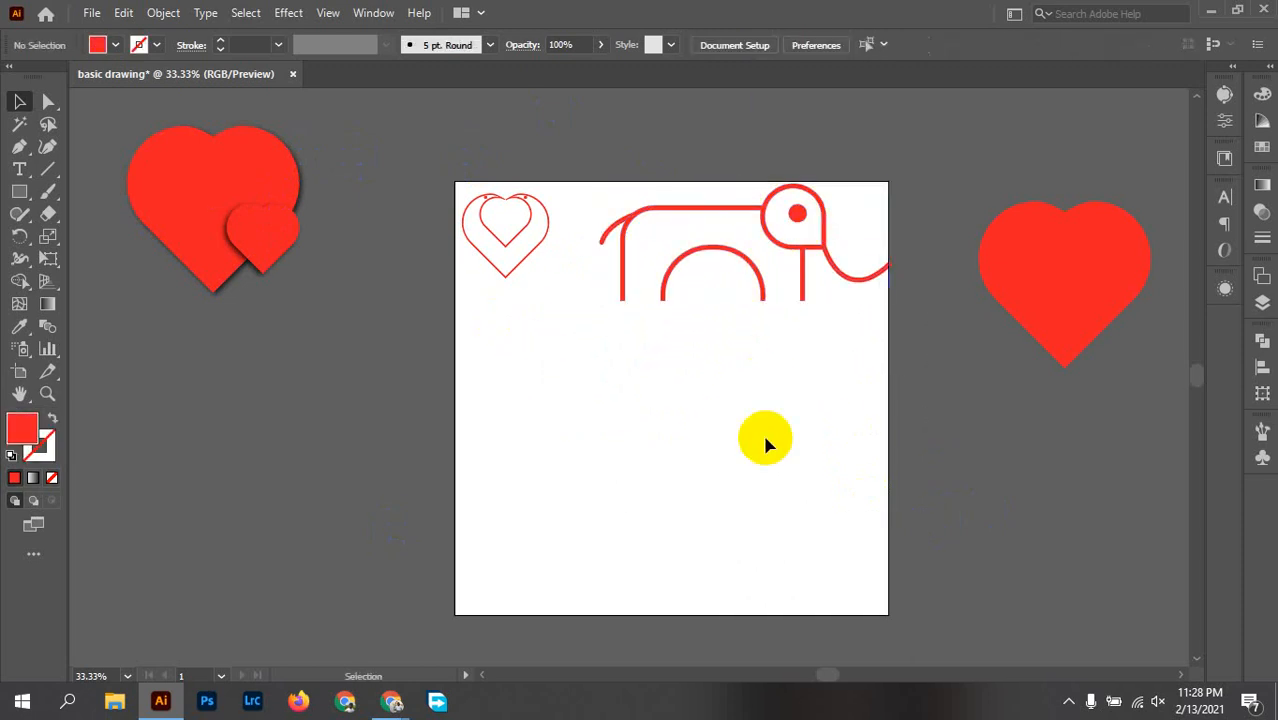
Step: Draw a red-filled square without a stroke in the artboard's empty lower area
left_click(20, 191)
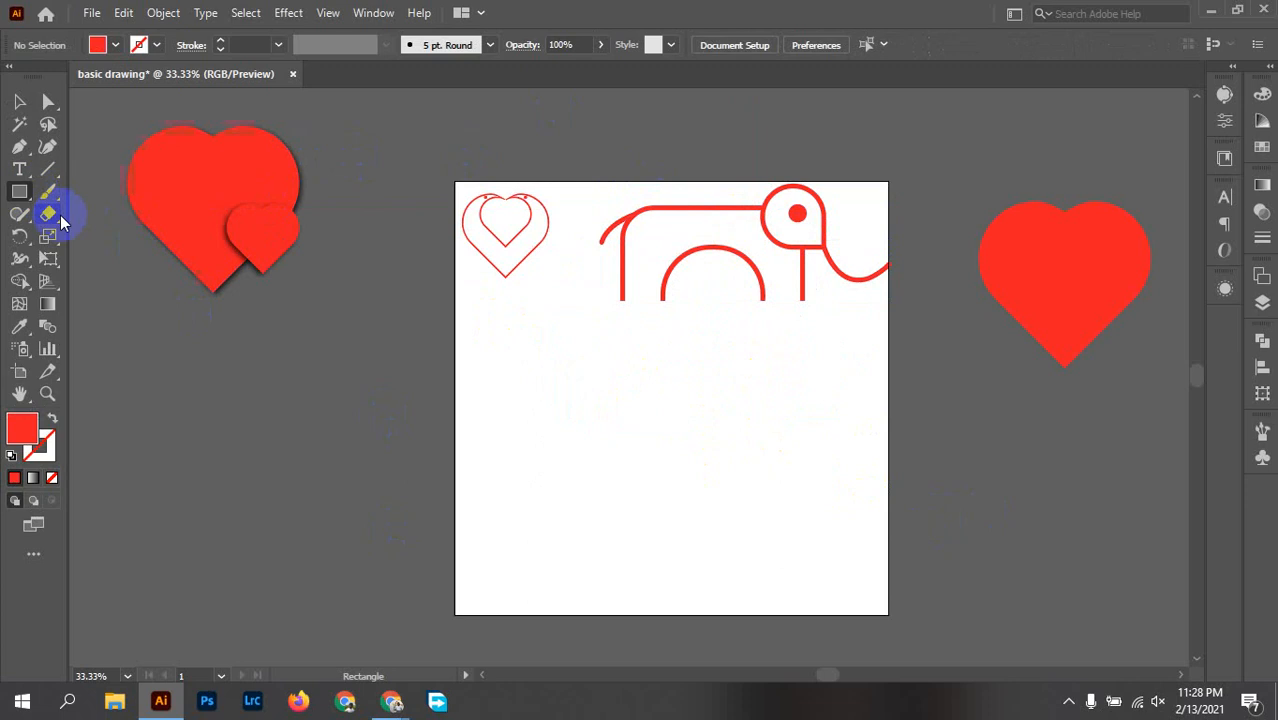
left_click_drag(614, 410, 724, 518)
key("ctrl+equal")
key("ctrl+equal")
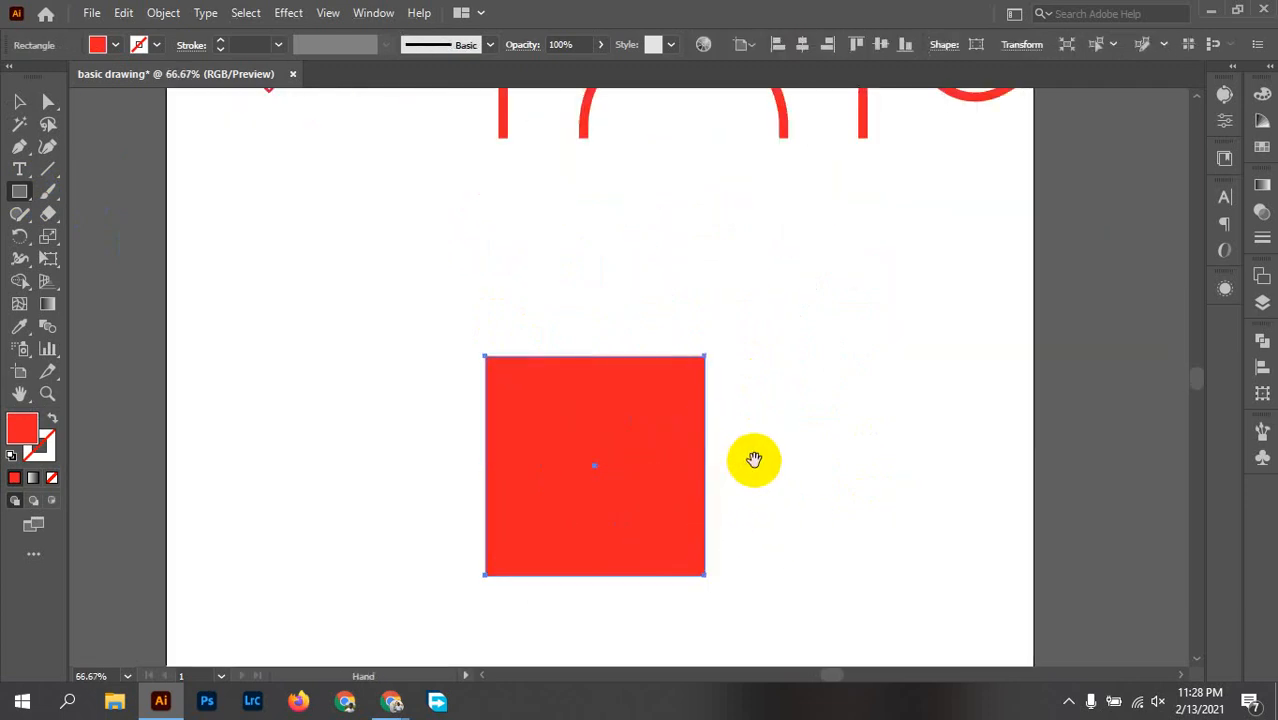
Step: Round the square's two left corners and its upper-right corner to about 126 px, forming a teardrop
key("a")
left_click_drag(733, 254, 645, 342)
left_click_drag(443, 271, 535, 339)
left_click_drag(436, 464, 550, 585)
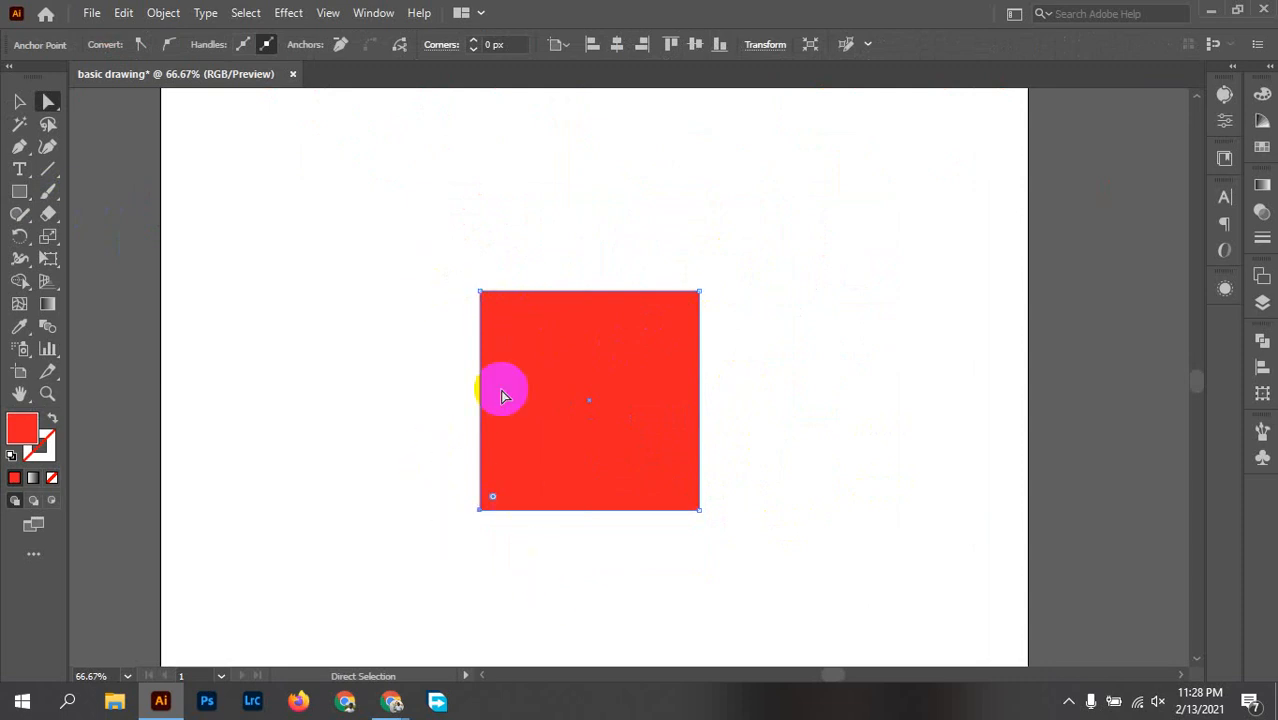
left_click(478, 298, "shift")
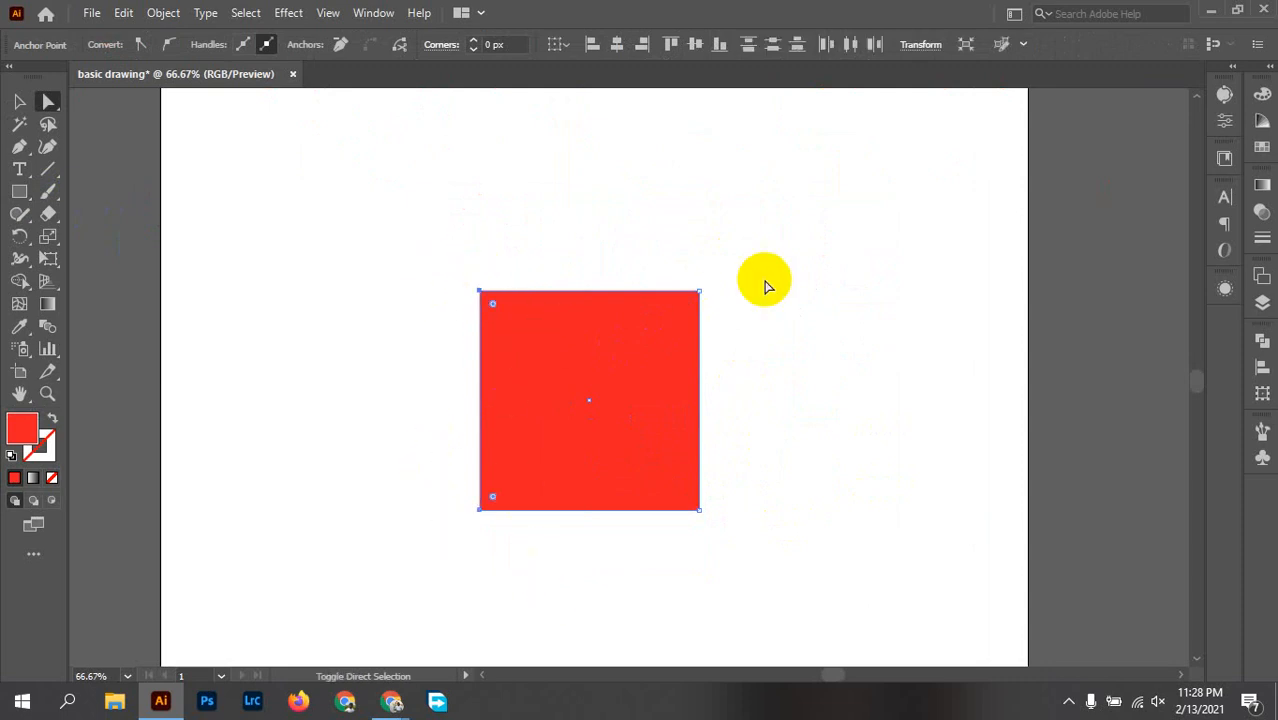
left_click_drag(740, 268, 636, 392)
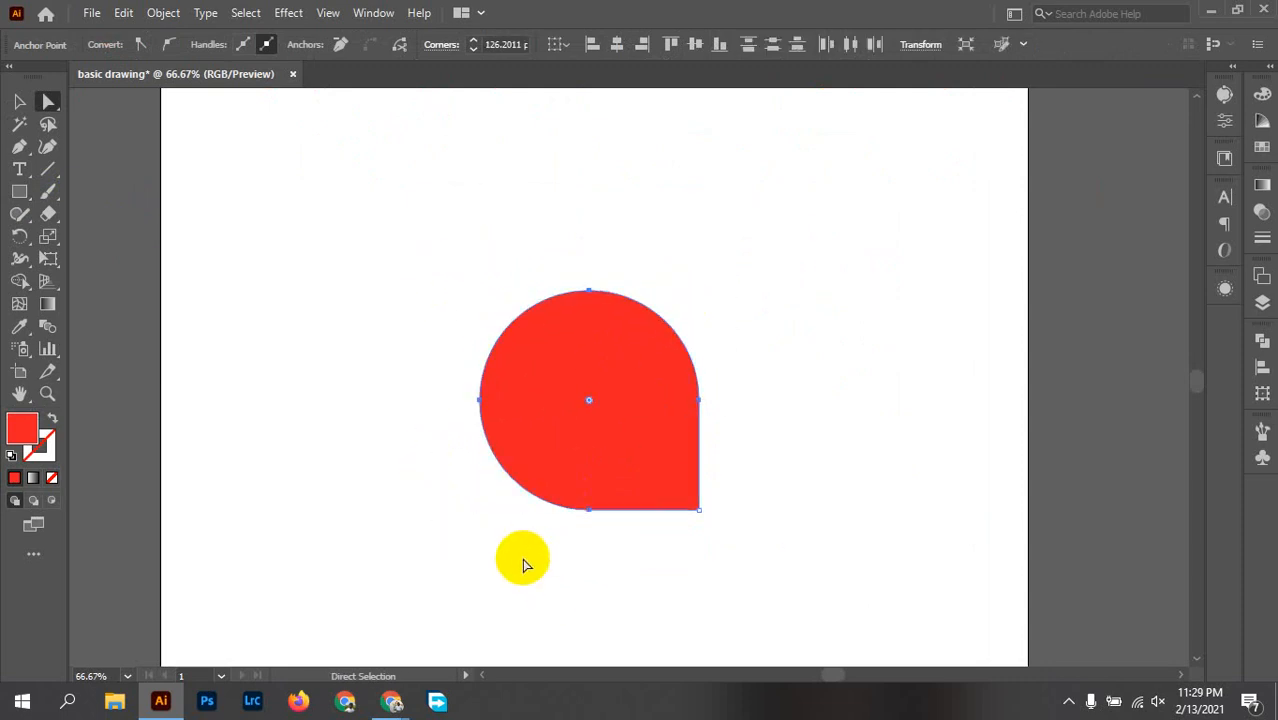
Step: Rotate the teardrop so its tip points straight up, and move it off the artboard beneath the plain red heart
key("v")
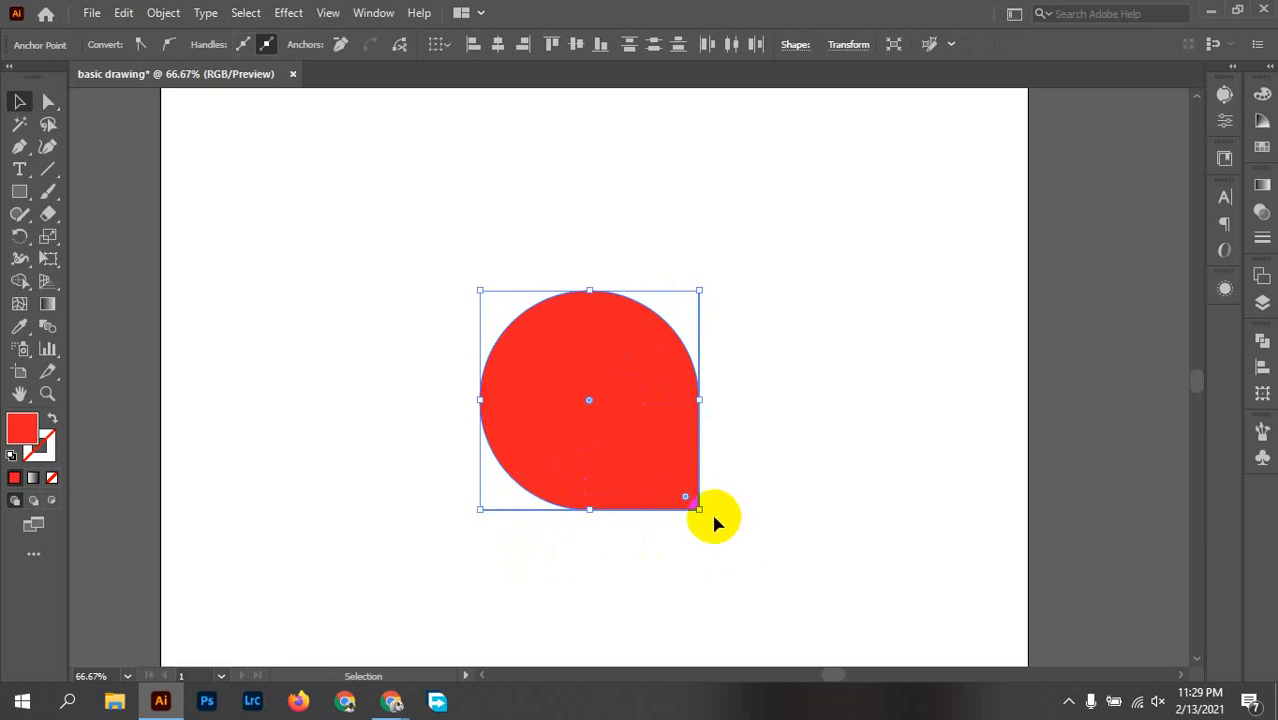
left_click_drag(696, 514, 600, 288)
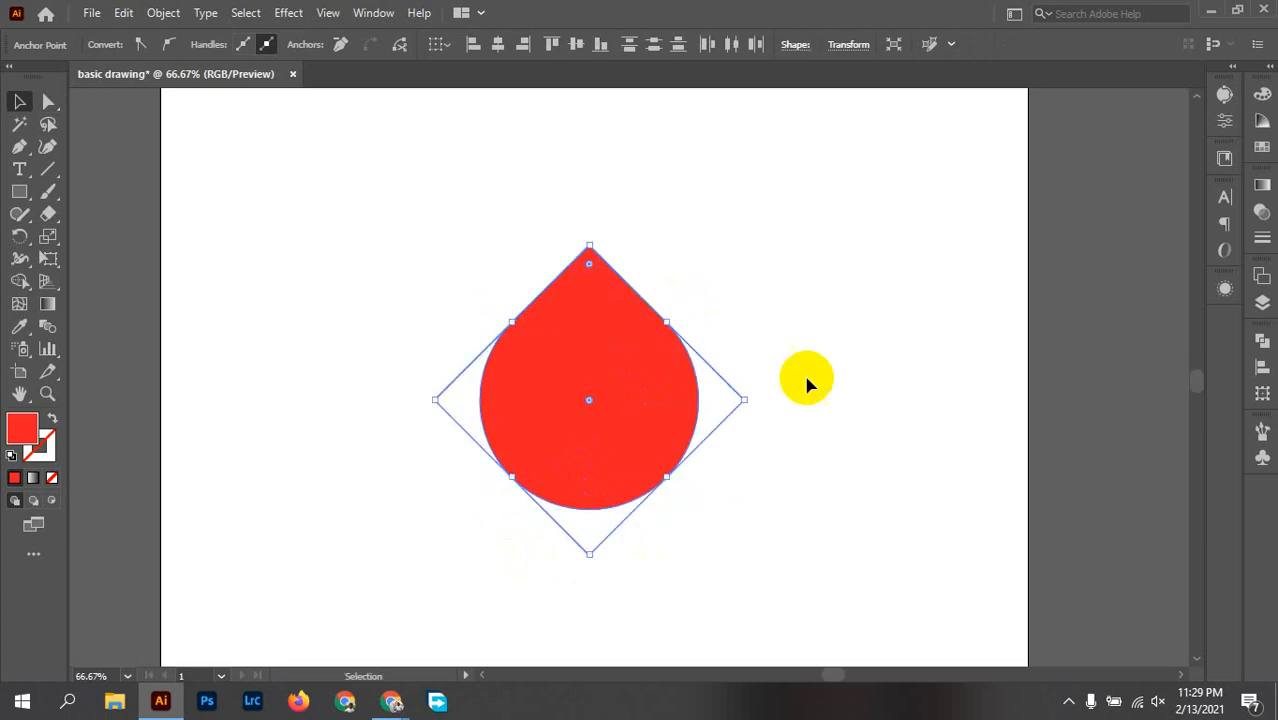
left_click(725, 461)
scroll(738, 393, "down", 2)
scroll(738, 393, "up", 1)
left_click_drag(666, 500, 1058, 491)
left_click(1050, 605)
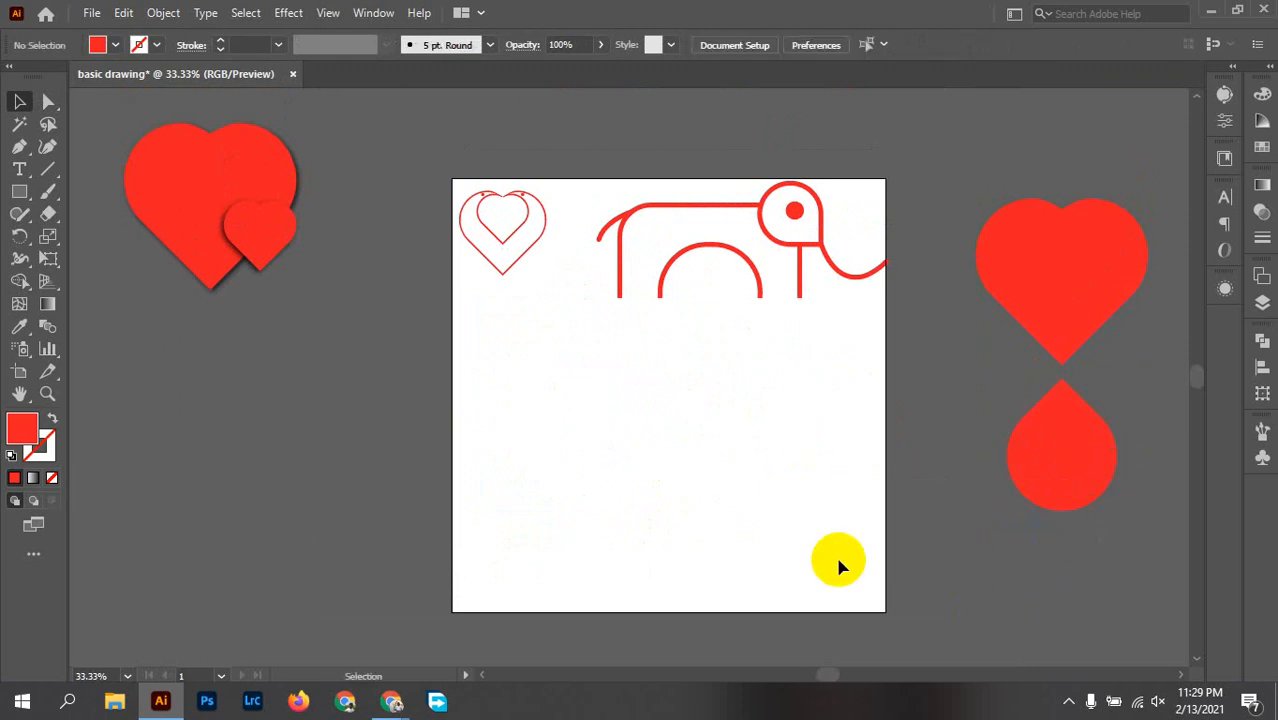
Step: Draw a wide rectangle across the middle of the artboard below the elephant
left_click_drag(756, 520, 727, 476)
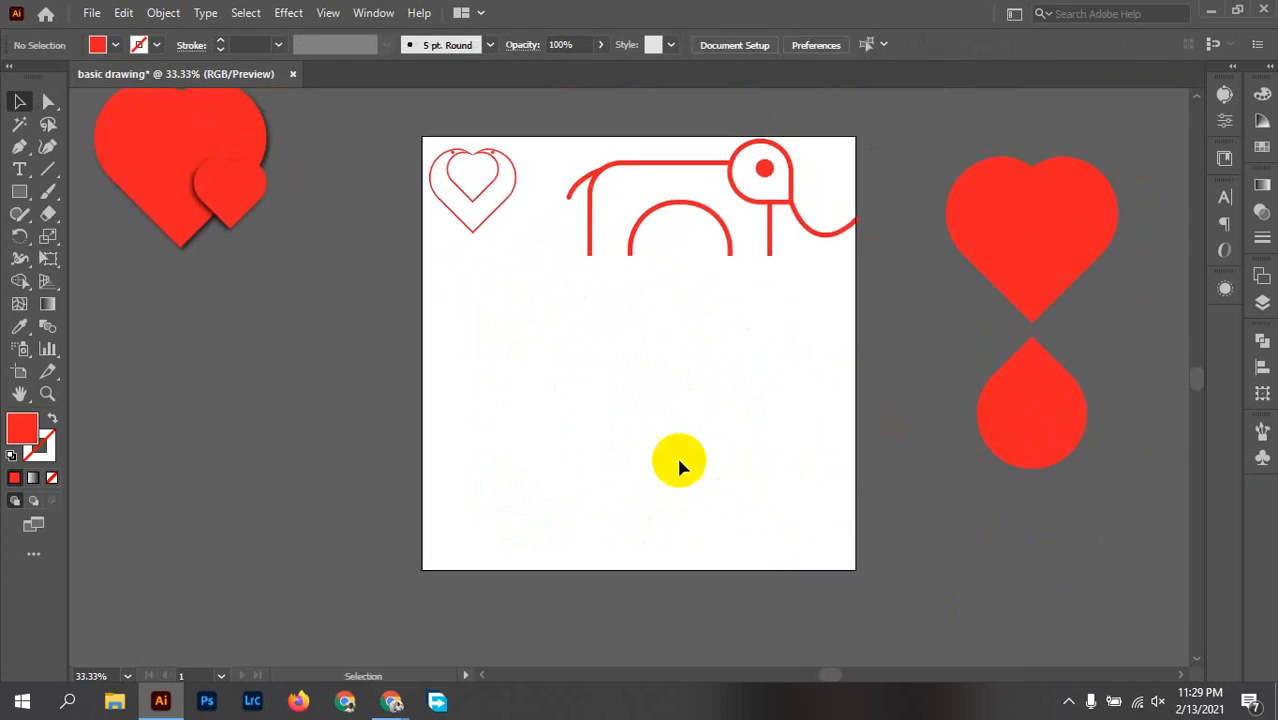
scroll(608, 420, "up", 2)
left_click_drag(703, 389, 628, 431)
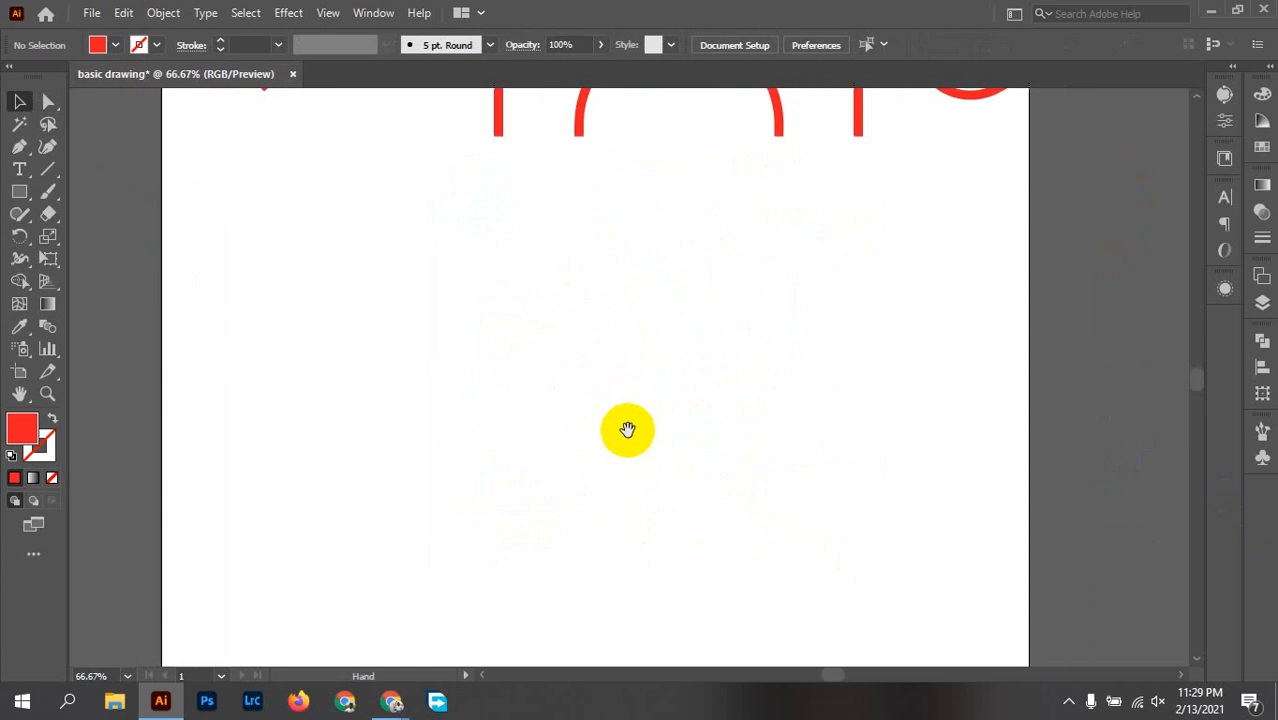
left_click(18, 196)
left_click_drag(375, 307, 841, 515)
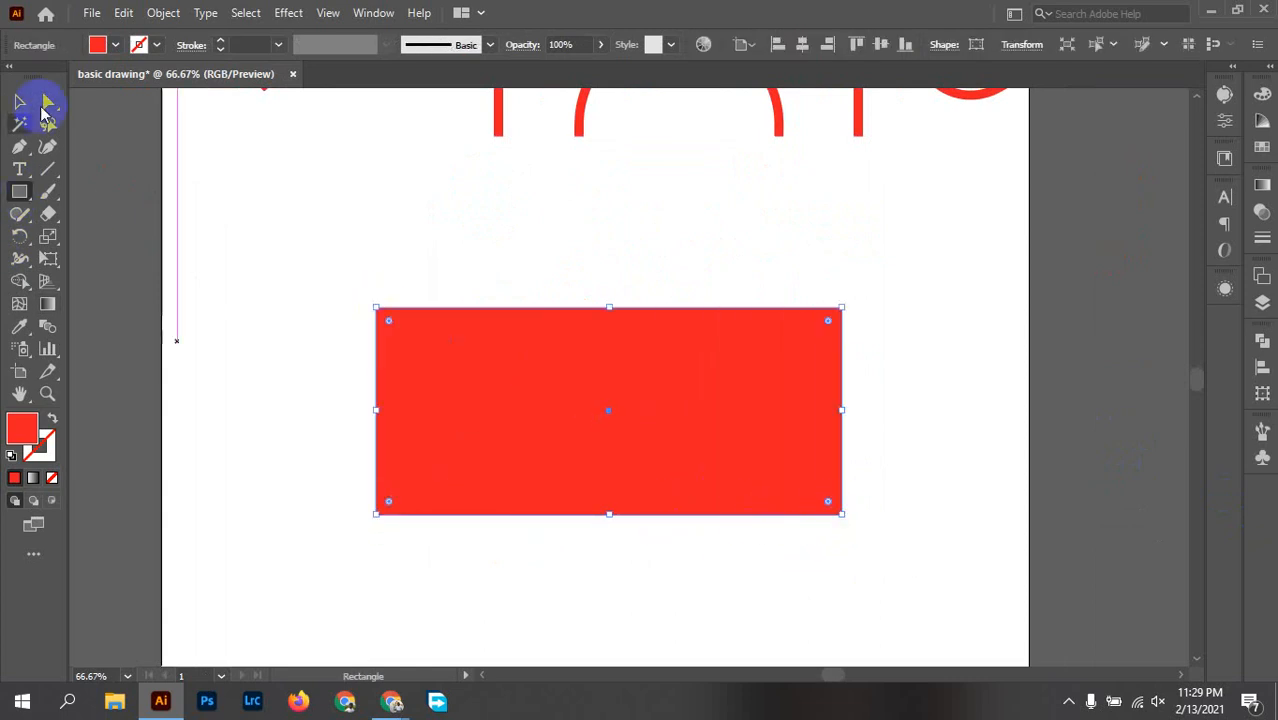
Step: Fill the wide rectangle with dark green
left_click(116, 45)
left_click(88, 88)
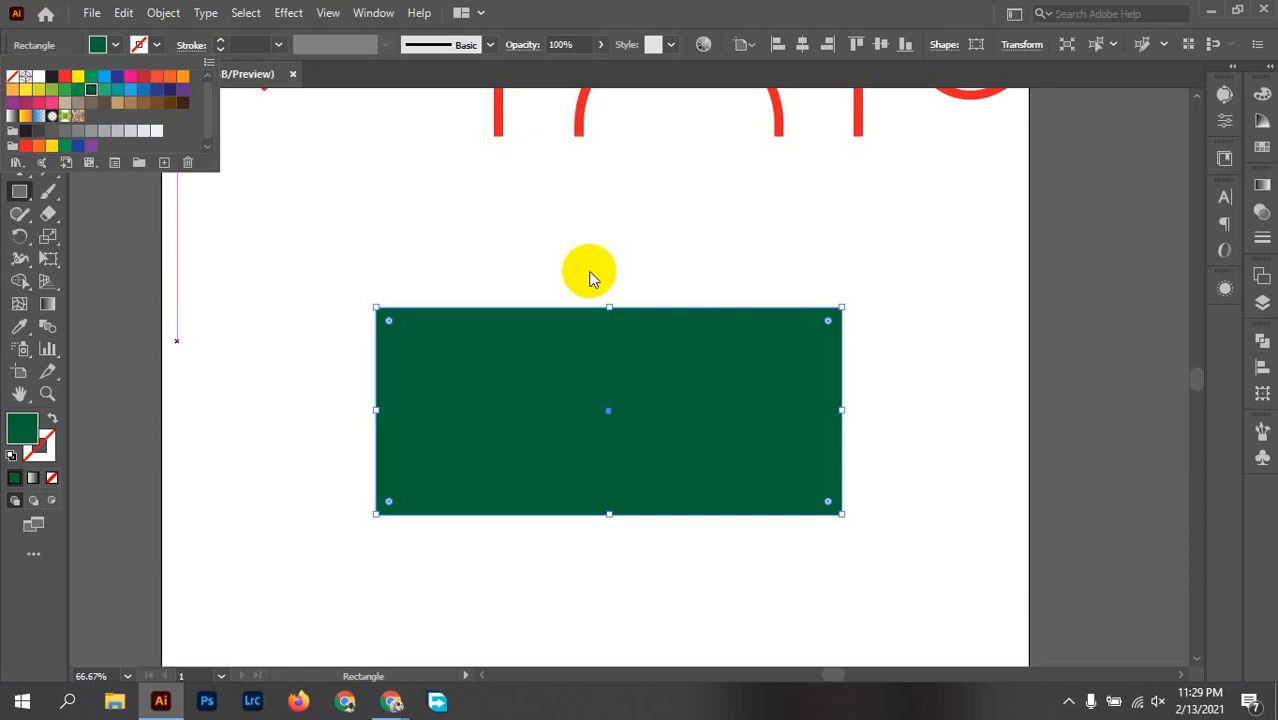
left_click(655, 268)
key("v")
left_click(471, 251)
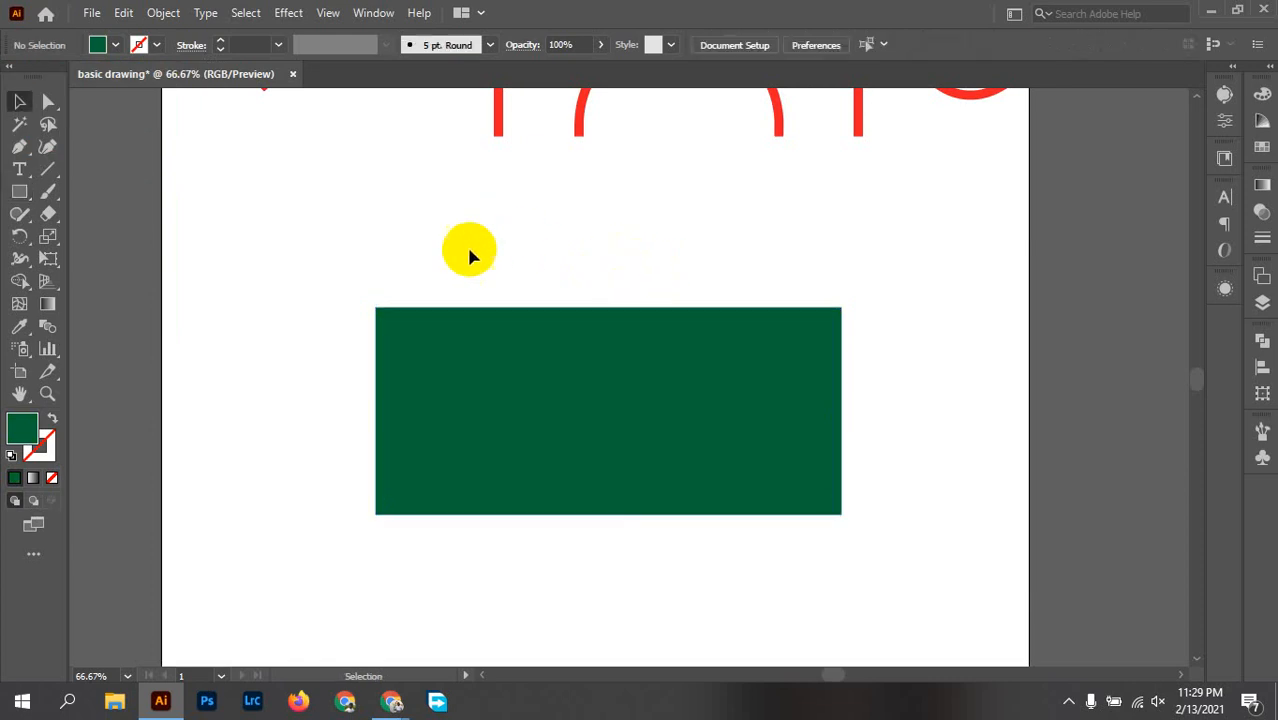
left_click(499, 386)
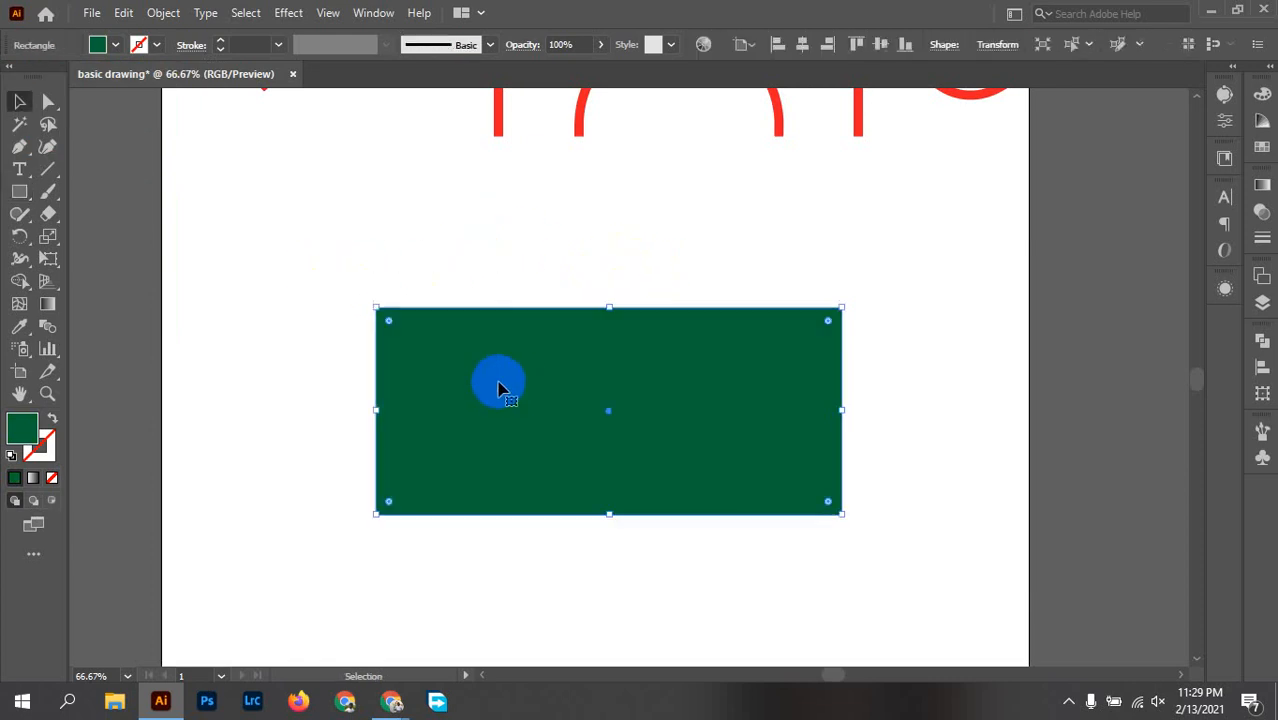
left_click(880, 512)
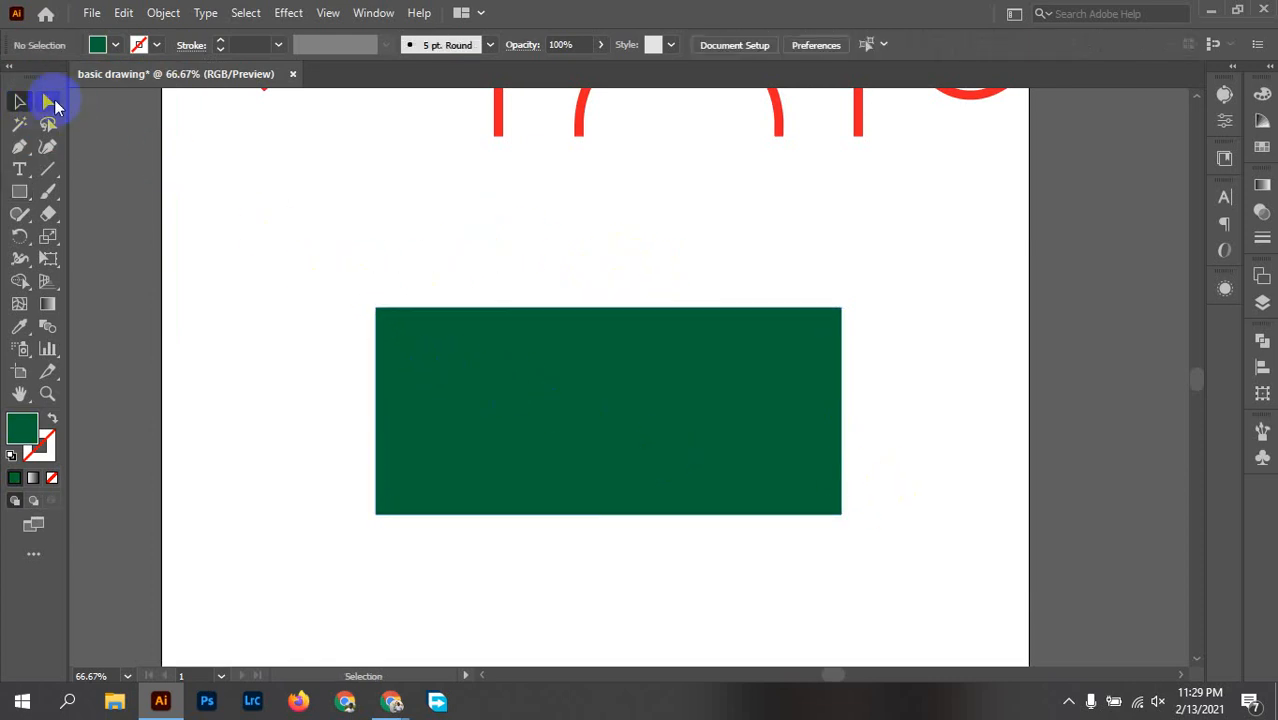
Step: Round only the rectangle's upper-left and lower-right corners to about 239 px, forming a leaf
left_click(48, 101)
left_click(414, 342)
left_click(844, 513)
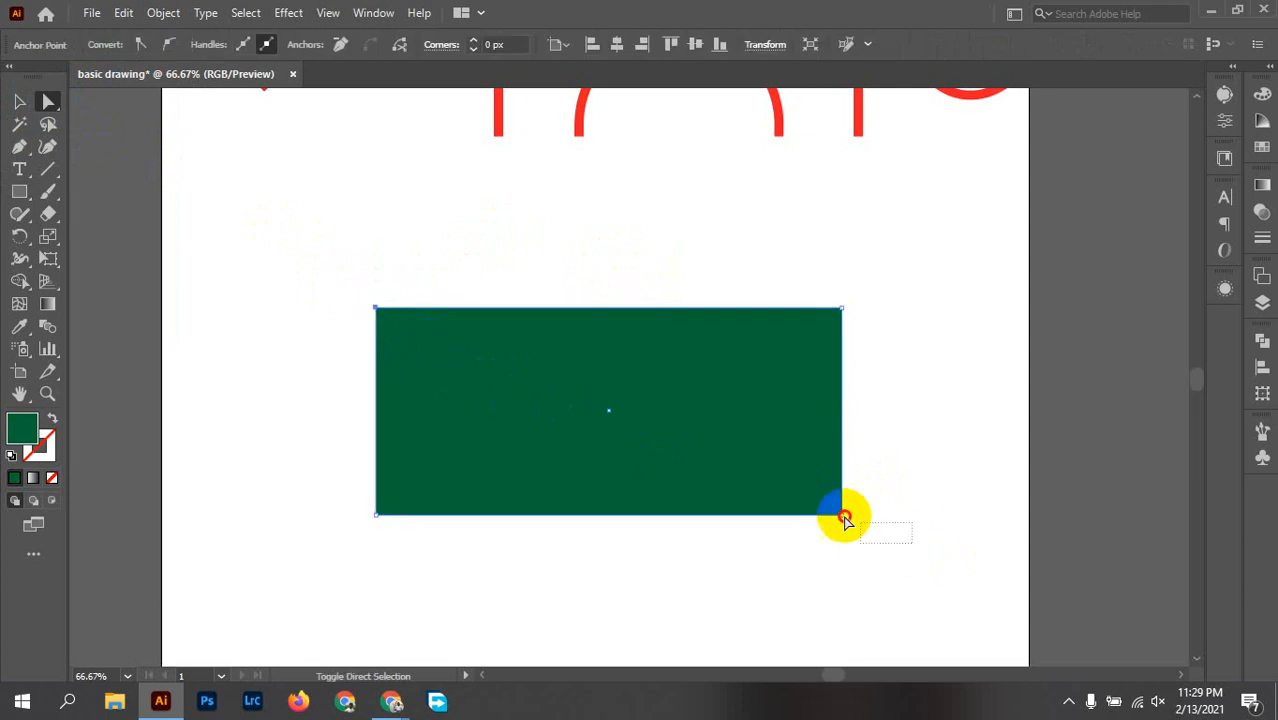
left_click(557, 445)
left_click_drag(828, 501, 414, 277)
left_click(562, 348)
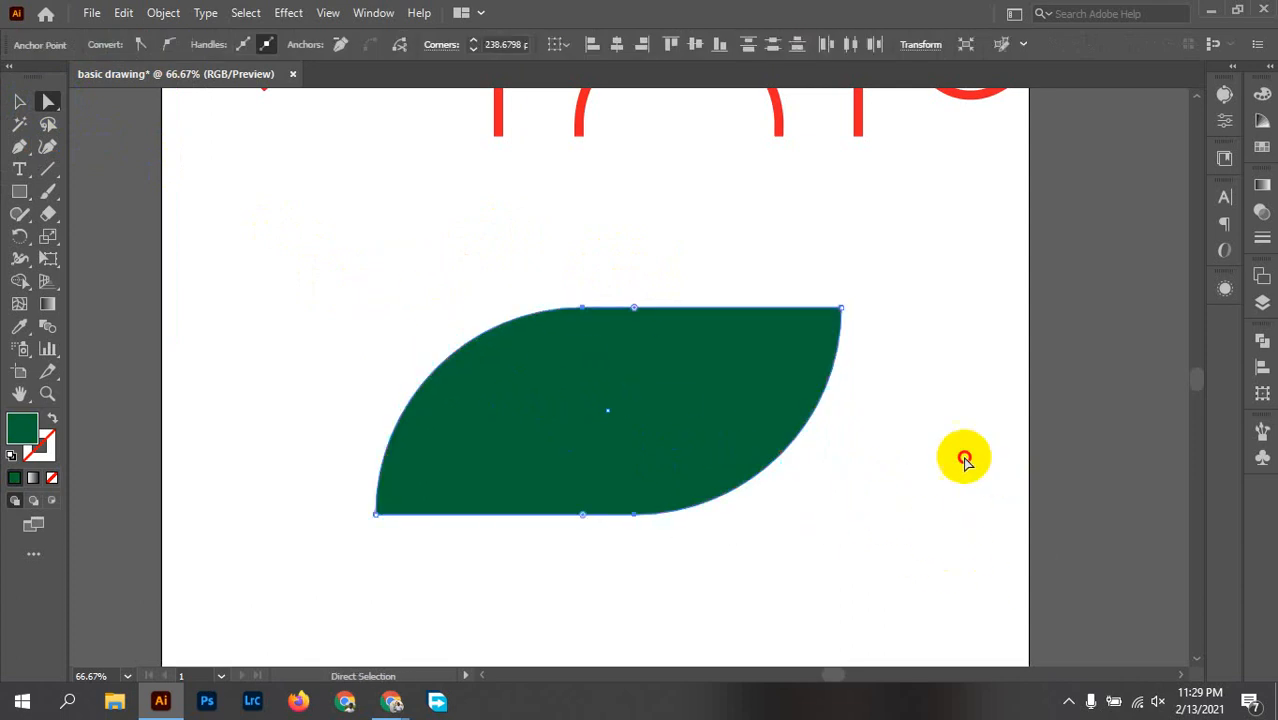
left_click(966, 470)
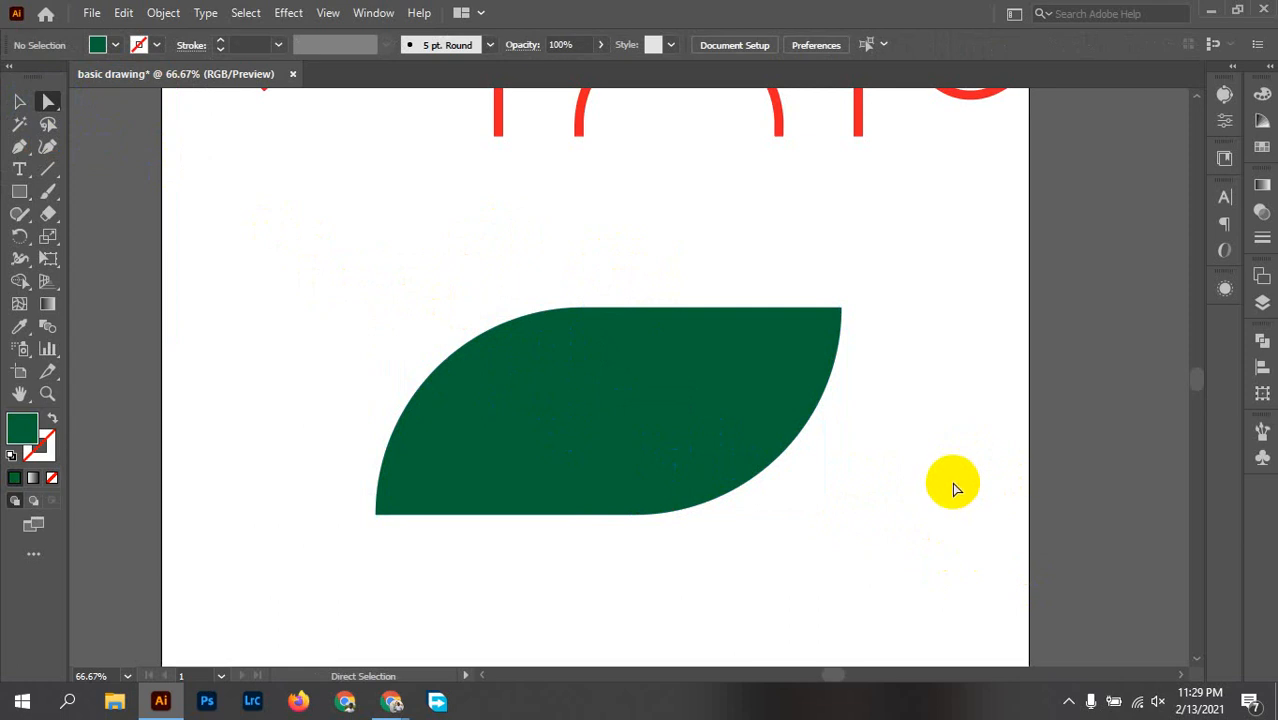
Step: Move the green leaf slightly up and to the right on the artboard
key("v")
key("space")
left_click_drag(747, 490, 747, 447)
left_click_drag(631, 418, 651, 390)
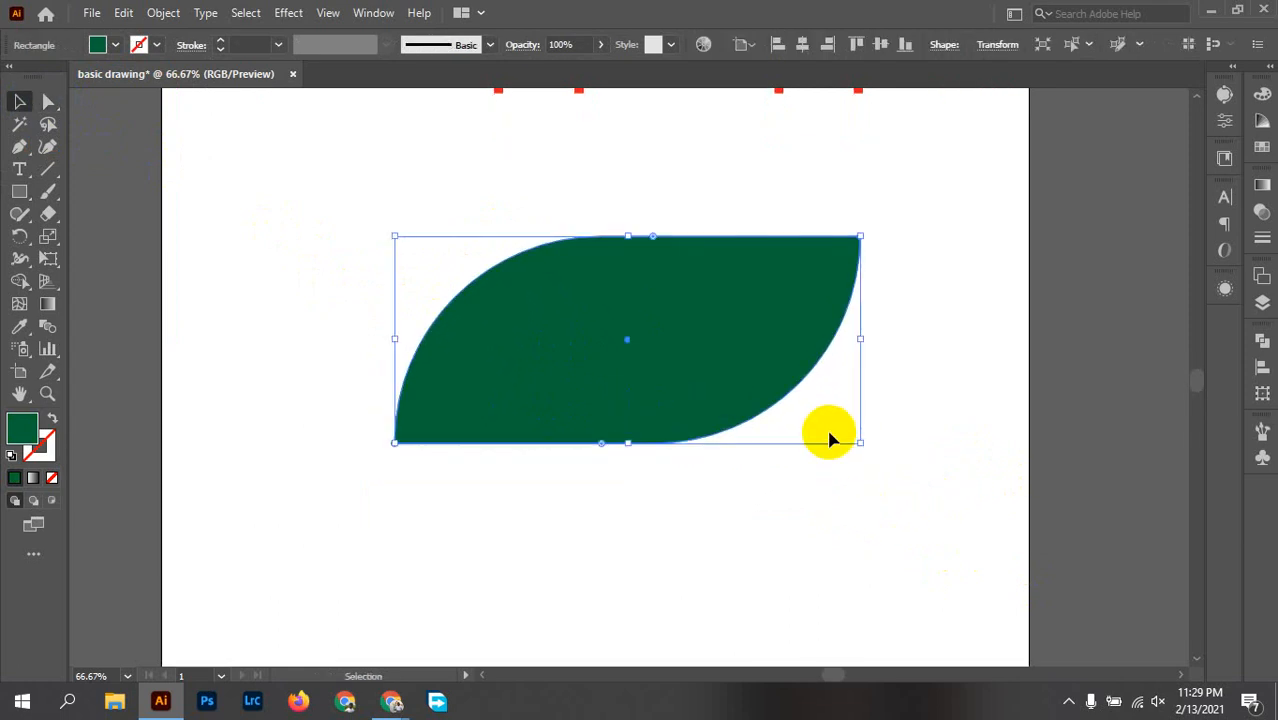
Step: Try a curved Pen tool vein from the leaf's lower-left tip to its centre, and undo it
left_click(19, 146)
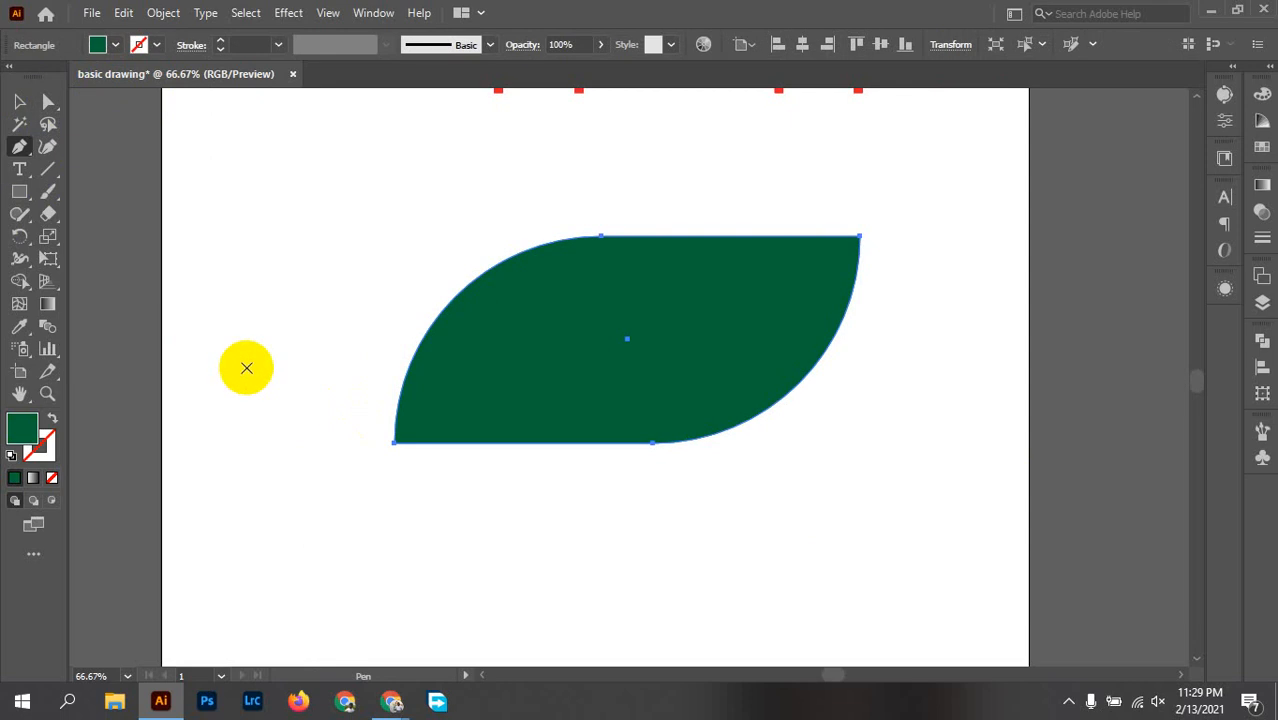
left_click(395, 443)
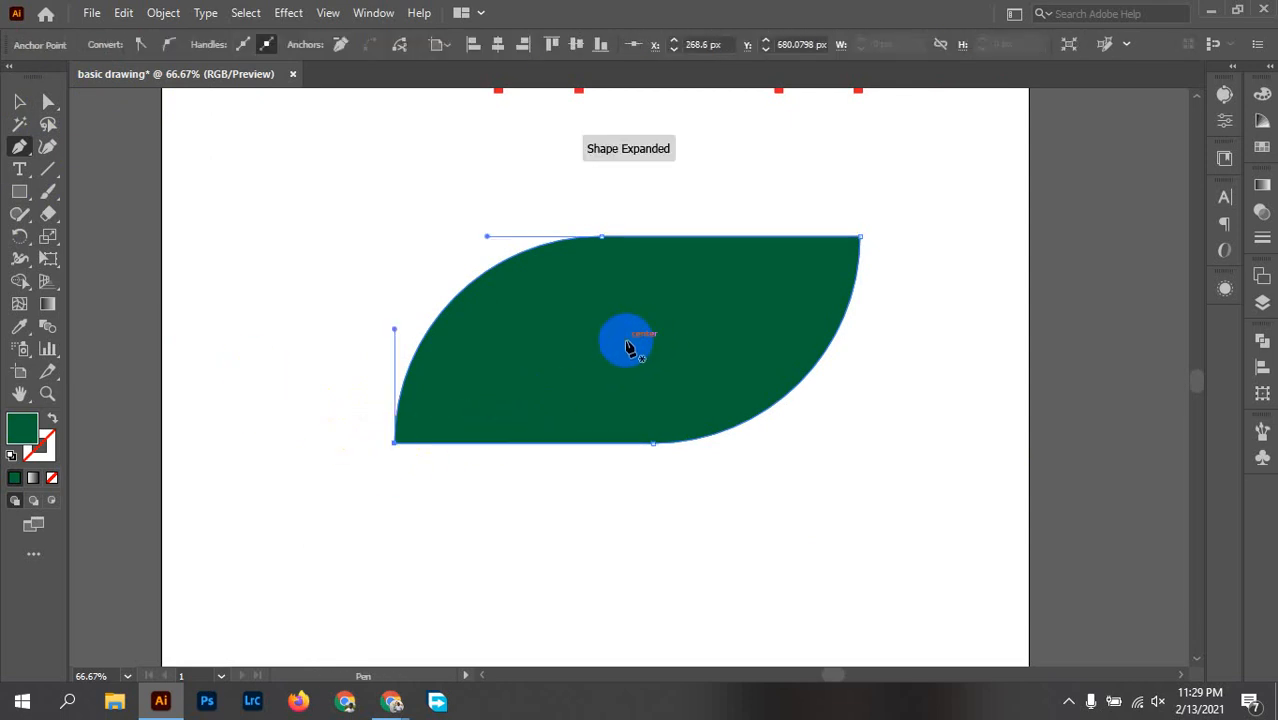
left_click(626, 343)
left_click_drag(626, 343, 708, 371)
key("ctrl+z")
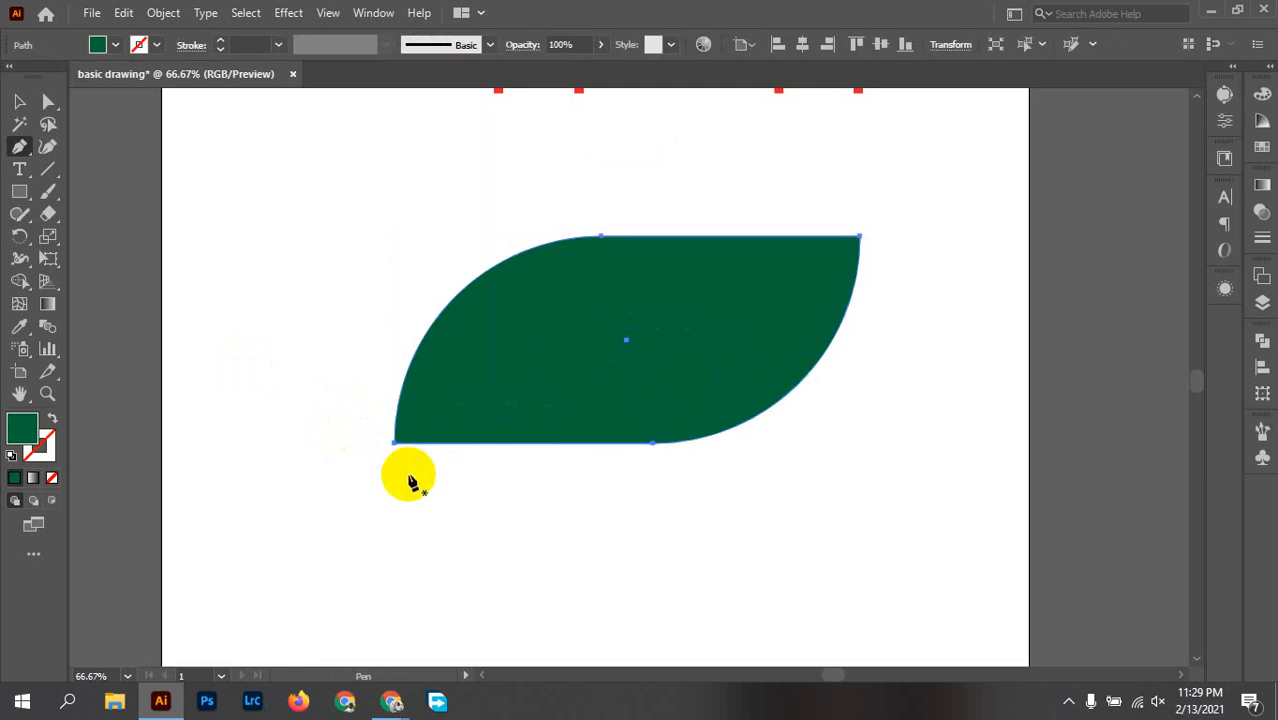
Step: With the leaf deselected, draw a curved vein path from its lower-left tip through its centre towards the upper-right tip, and select it
left_click(19, 101)
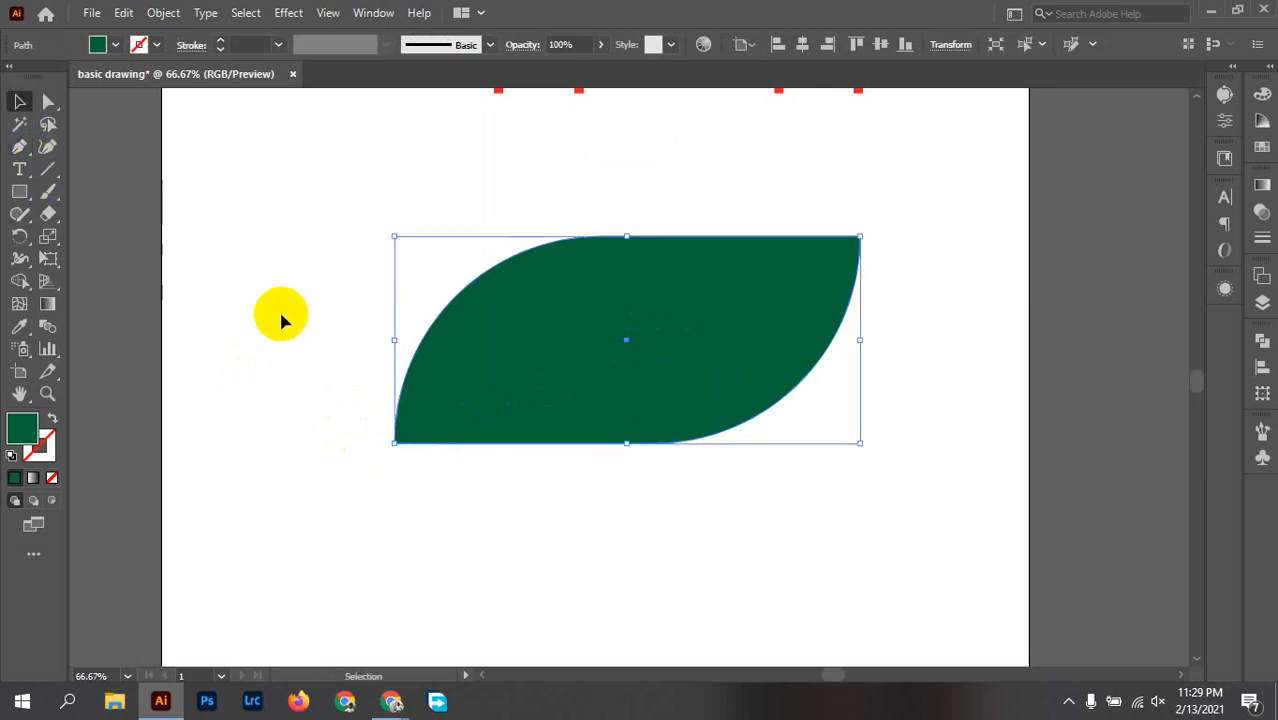
left_click(327, 385)
key("p")
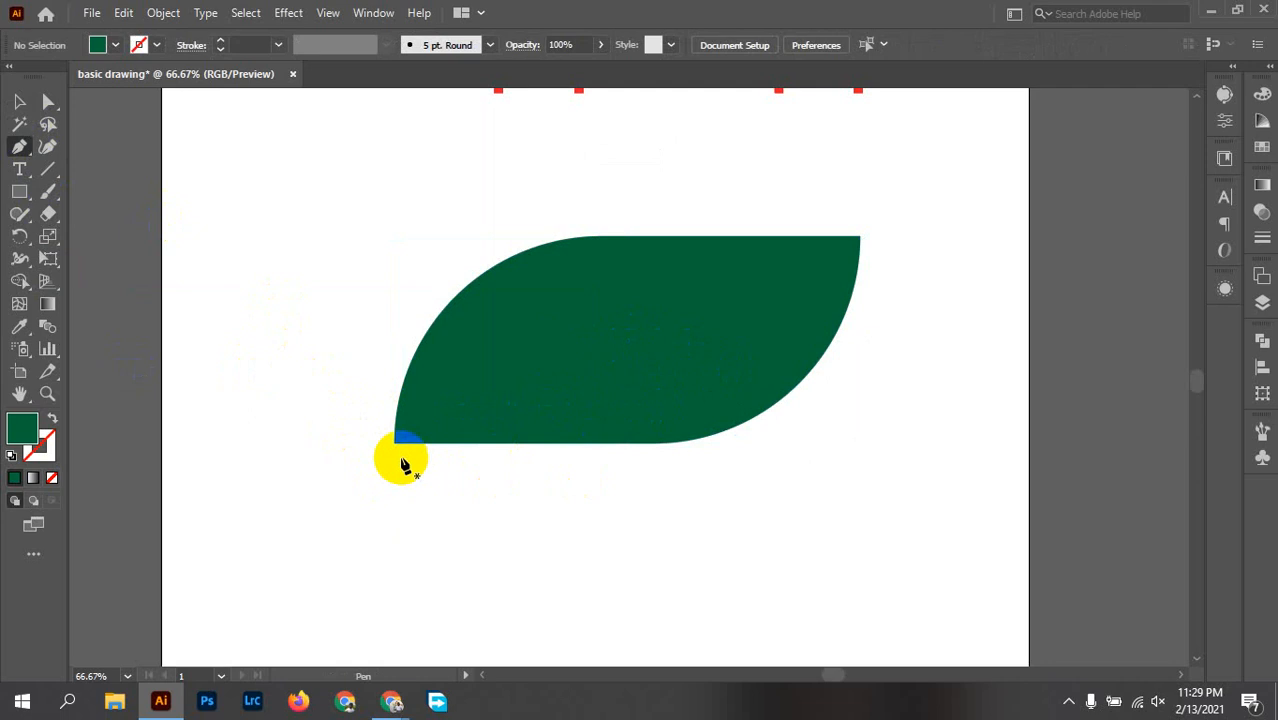
left_click_drag(398, 446, 751, 327)
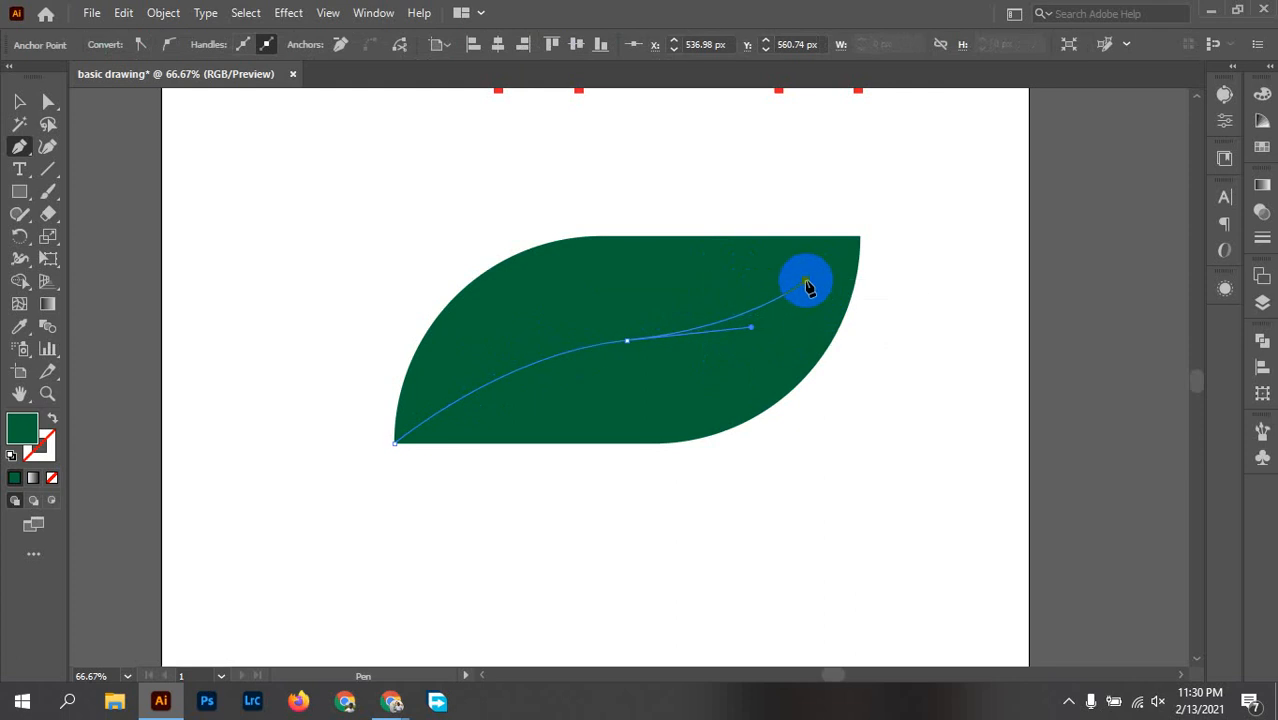
left_click(806, 282)
key("v")
left_click(897, 424)
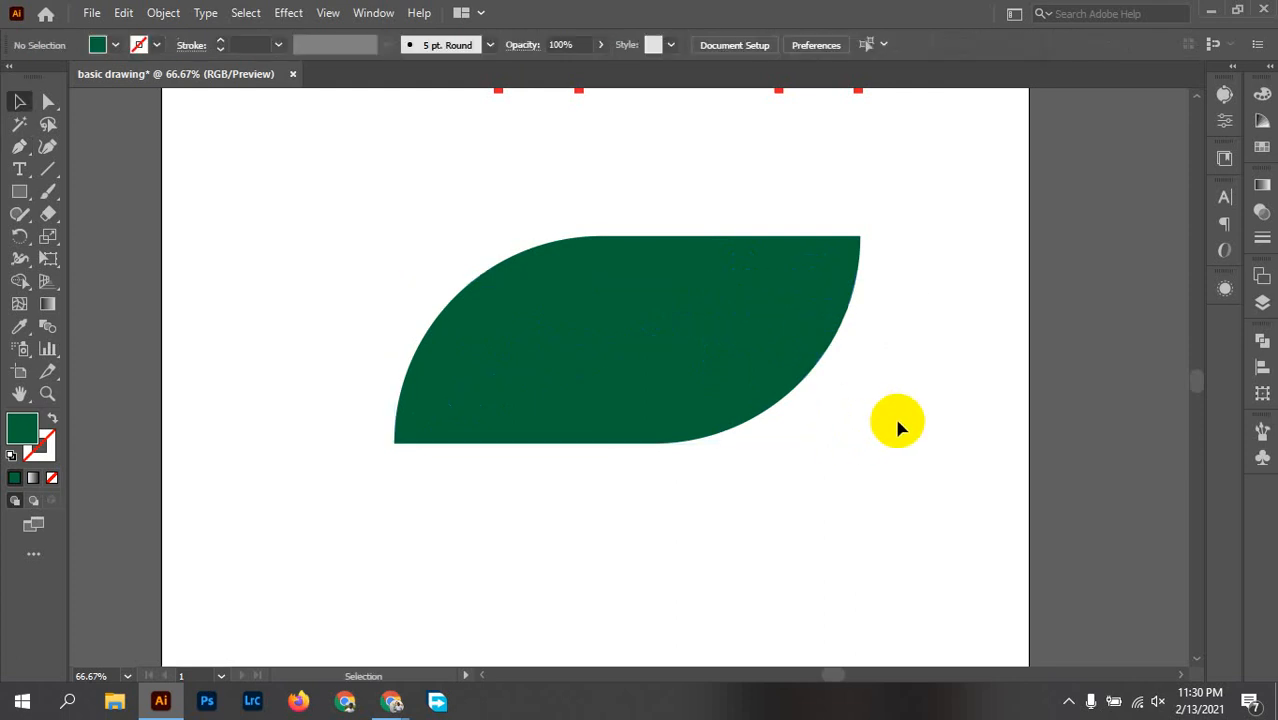
left_click(727, 325)
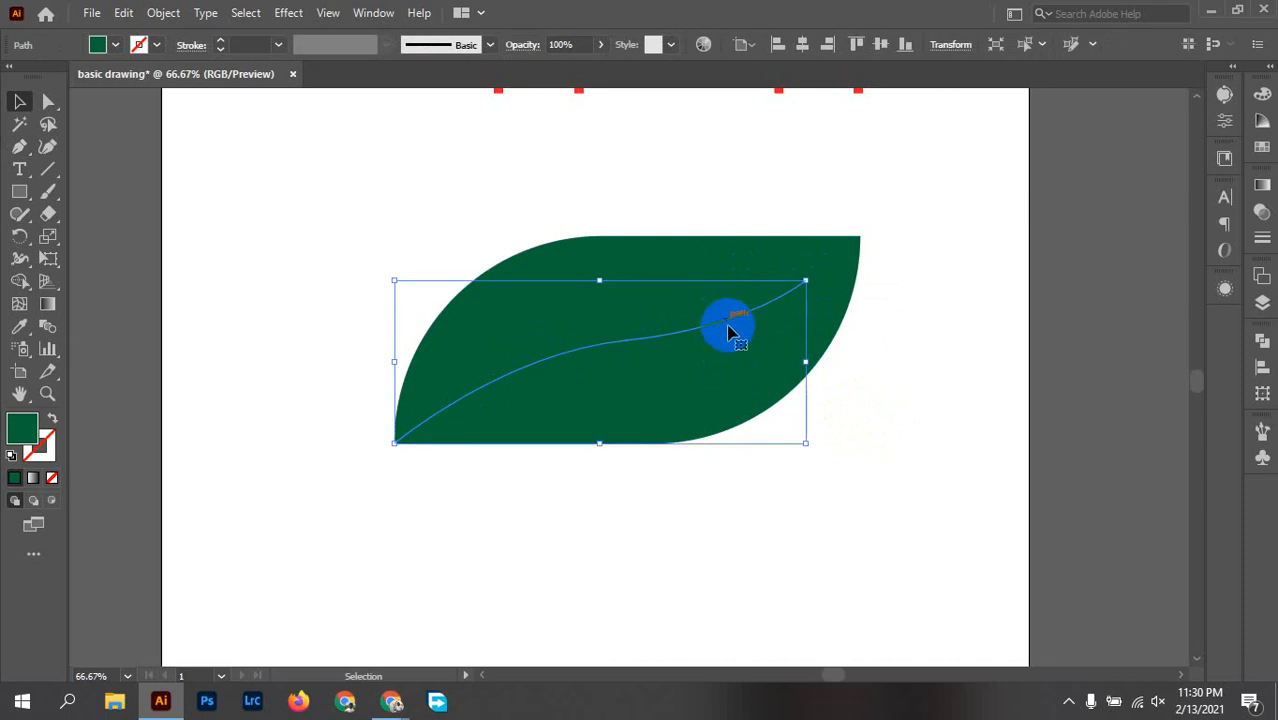
Step: Give the selected vein path a 10 pt red stroke
left_click(253, 46)
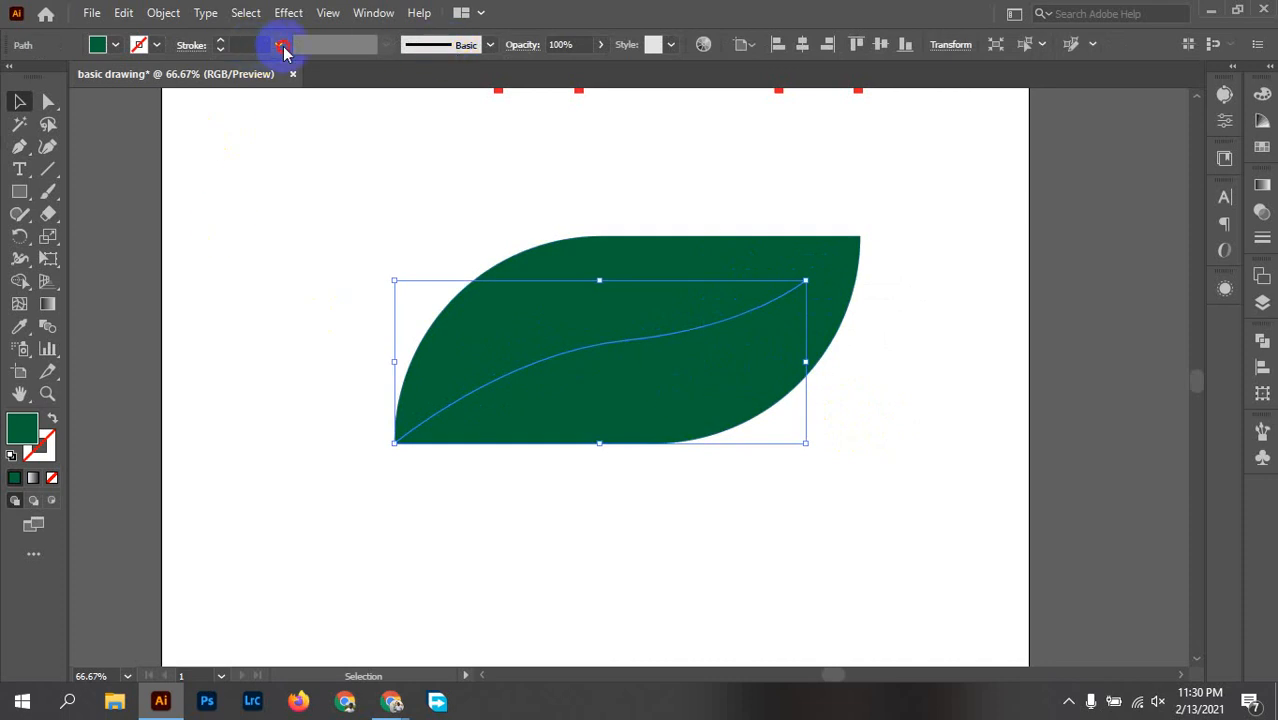
left_click(279, 45)
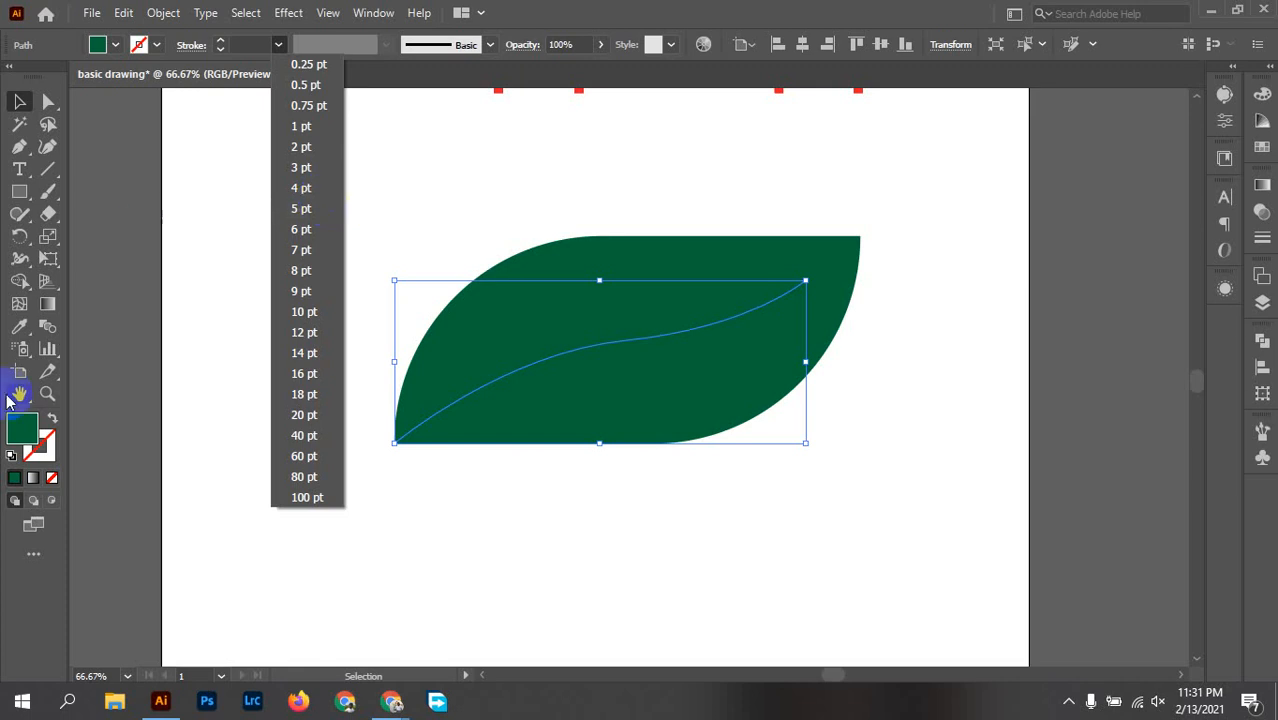
left_click(256, 220)
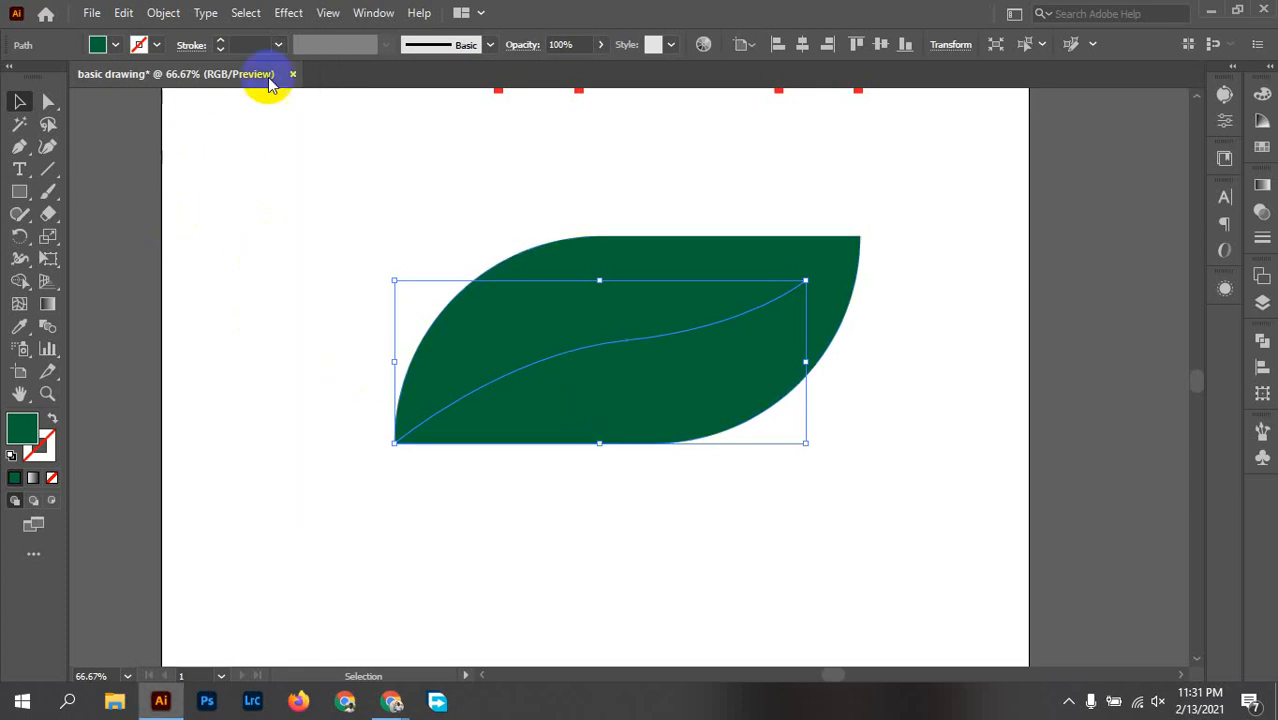
left_click(260, 45)
scroll(260, 45, "up", 4)
scroll(259, 45, "up", 3)
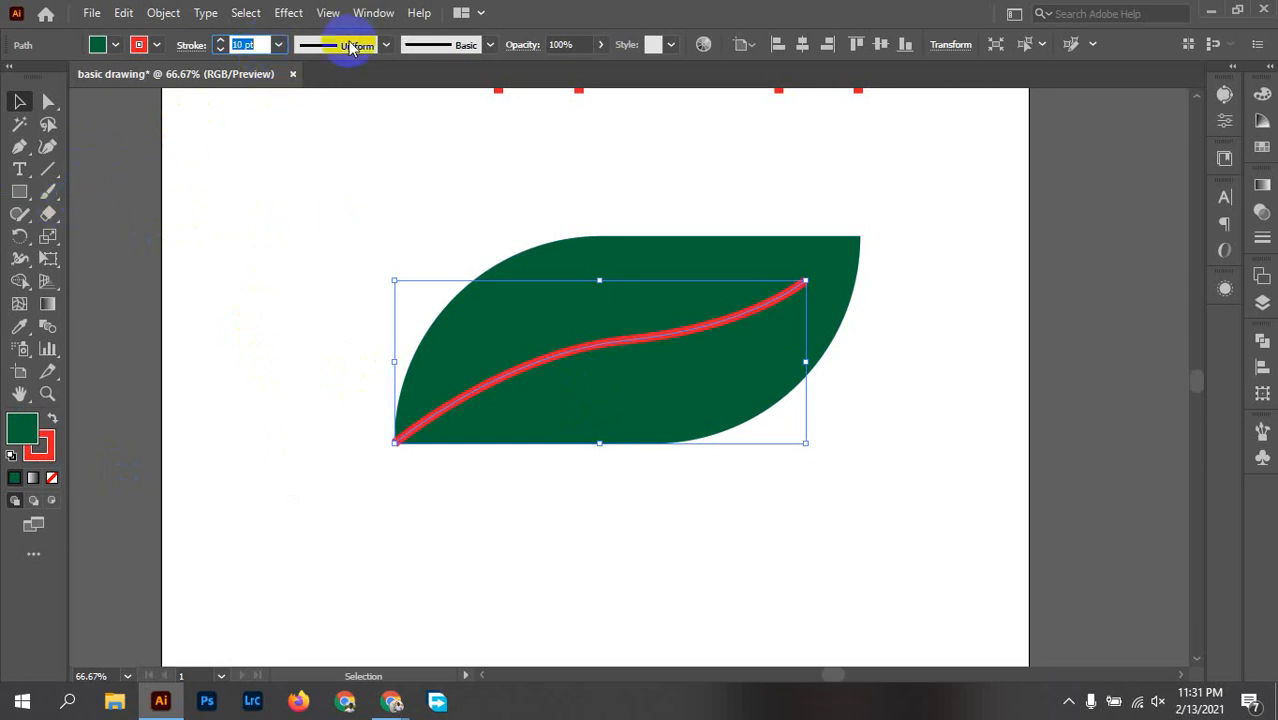
Step: Keep the vein's Basic brush and apply the wedge-shaped width profile so it tapers towards the leaf's upper-right tip
left_click(427, 47)
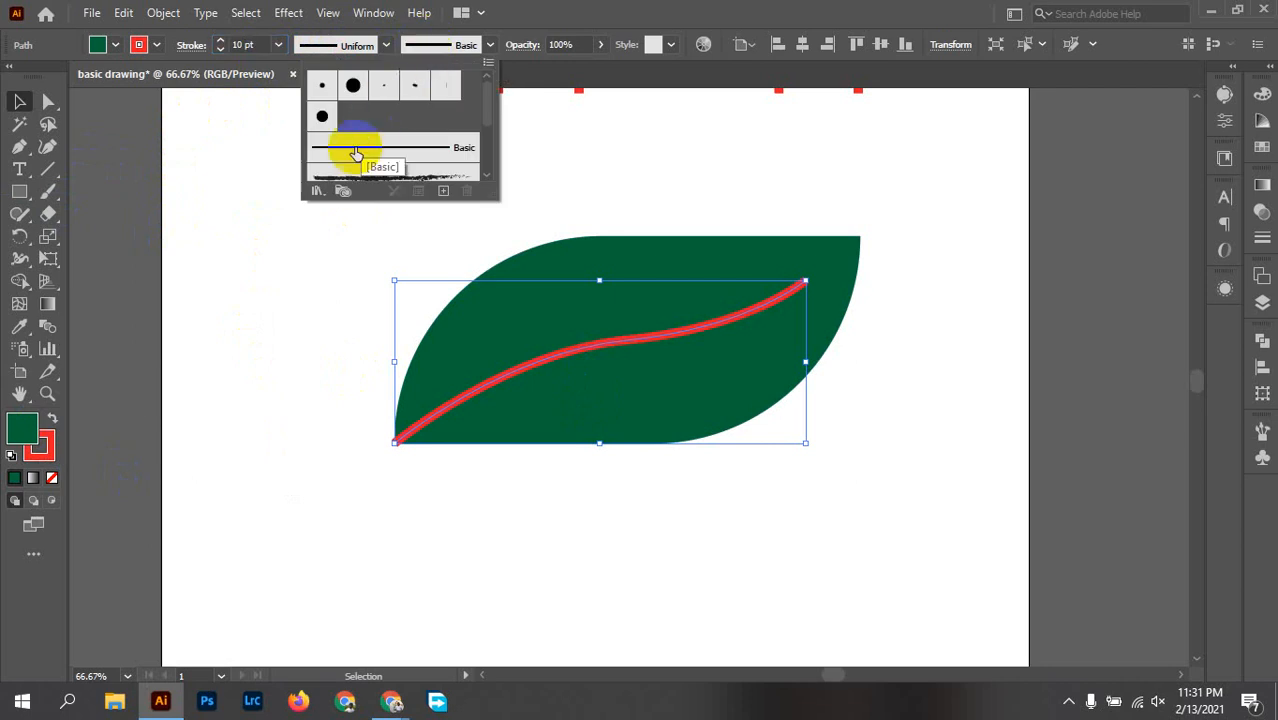
left_click(430, 157)
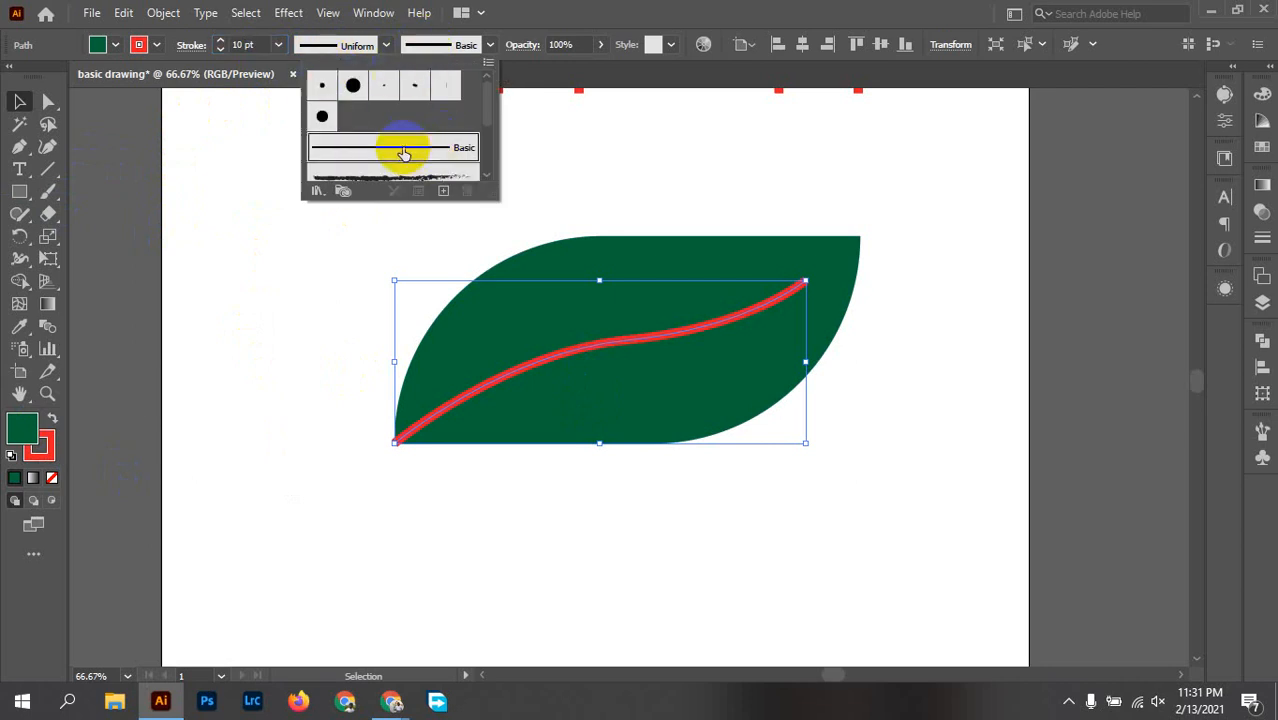
left_click(317, 48)
left_click(317, 47)
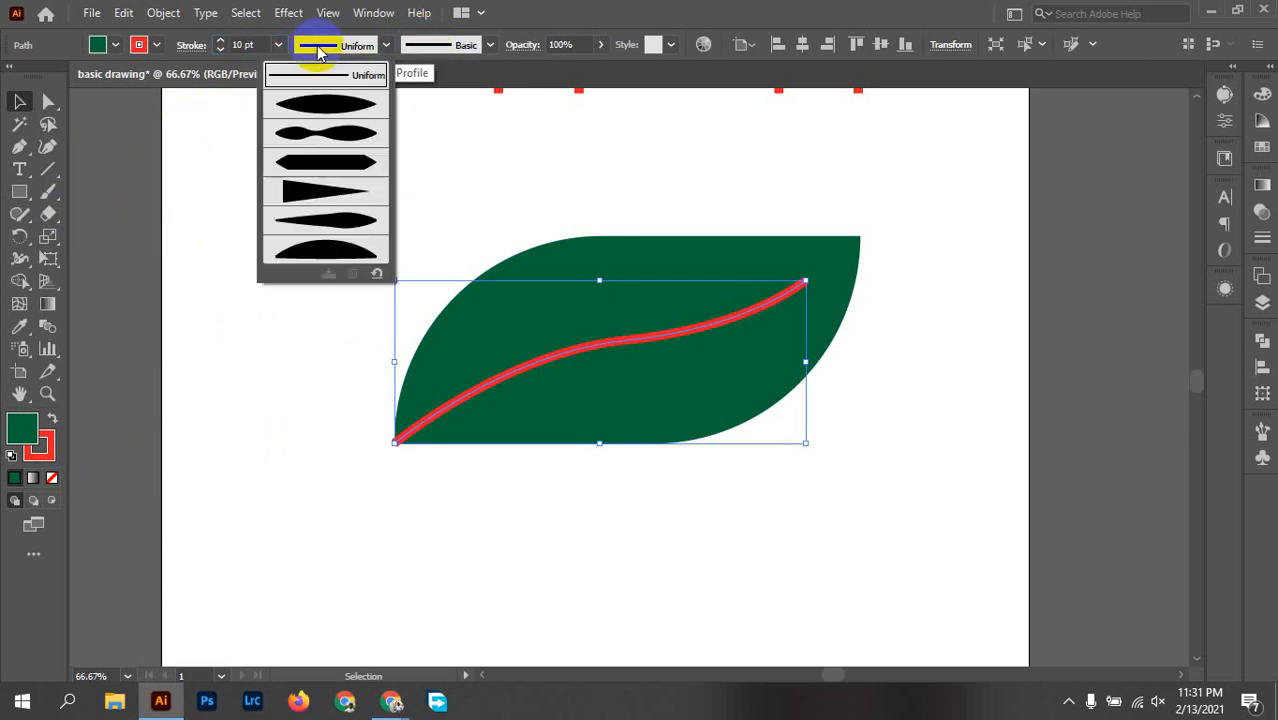
left_click(320, 104)
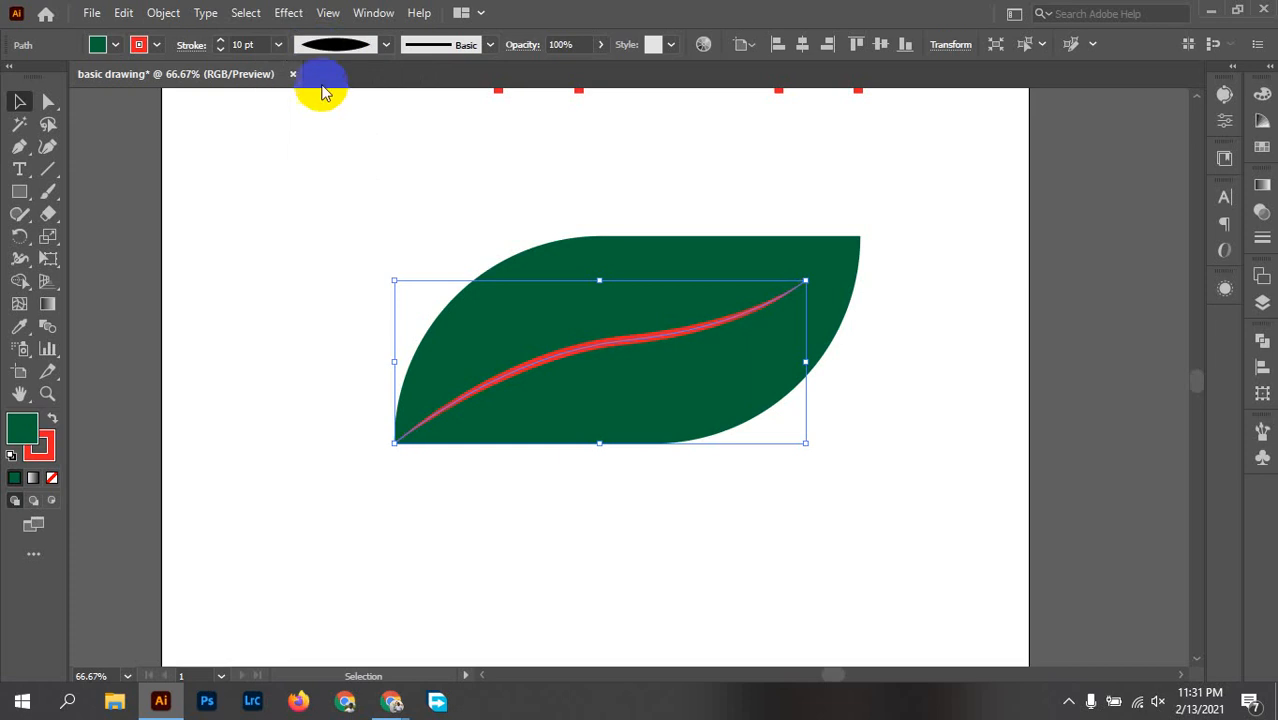
left_click(333, 52)
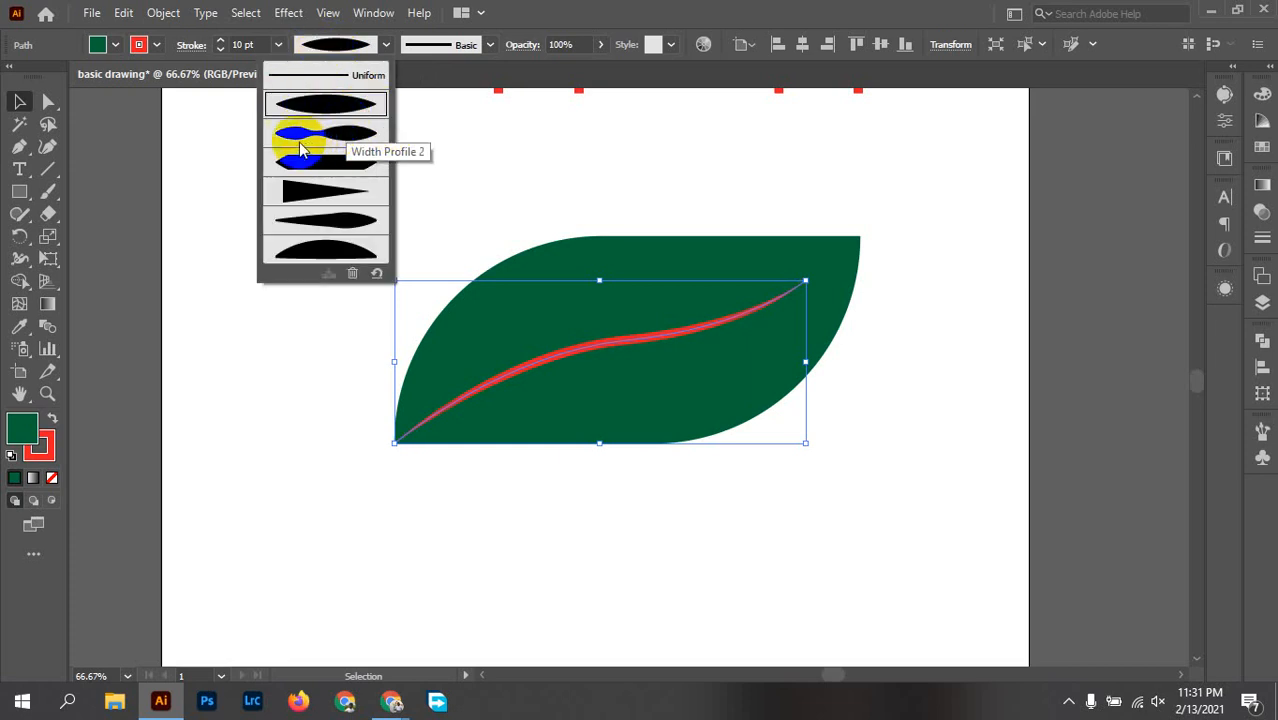
left_click(299, 192)
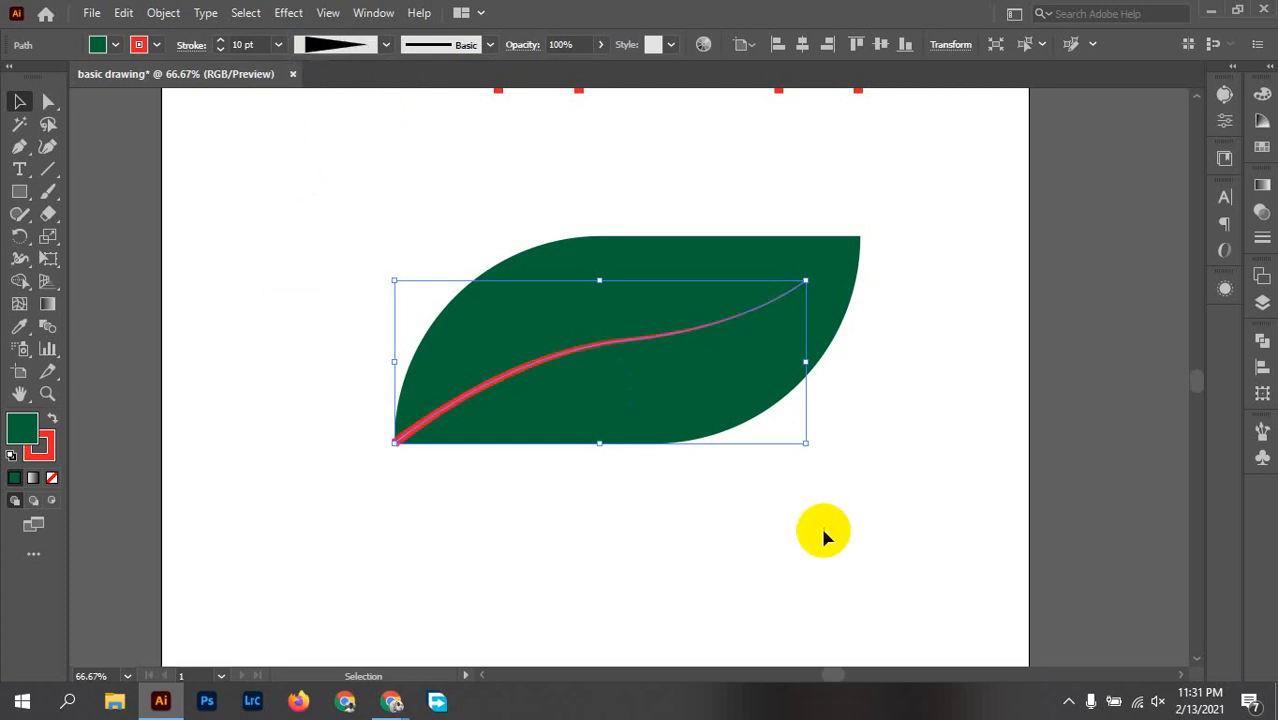
left_click(597, 553)
Step: Try to pull the vein's lower-left end point out beyond the leaf tip, and undo it
scroll(467, 446, "up", 2, "alt")
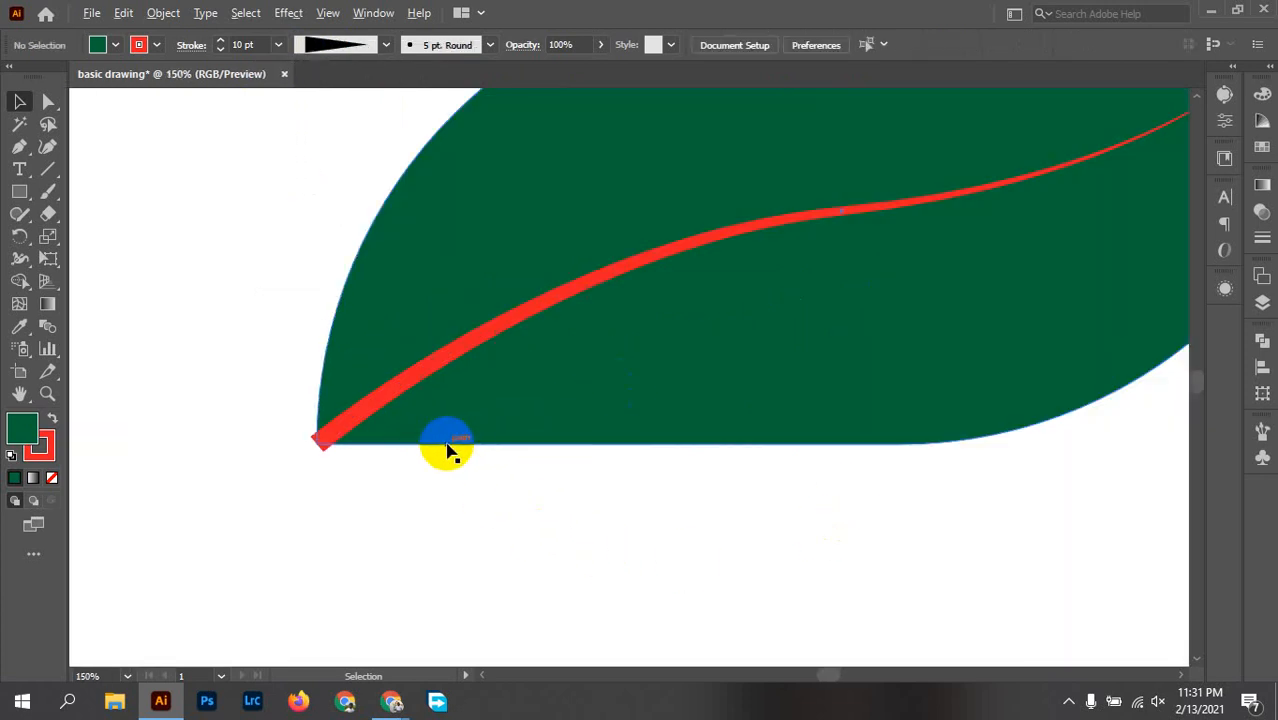
left_click_drag(1029, 280, 843, 413)
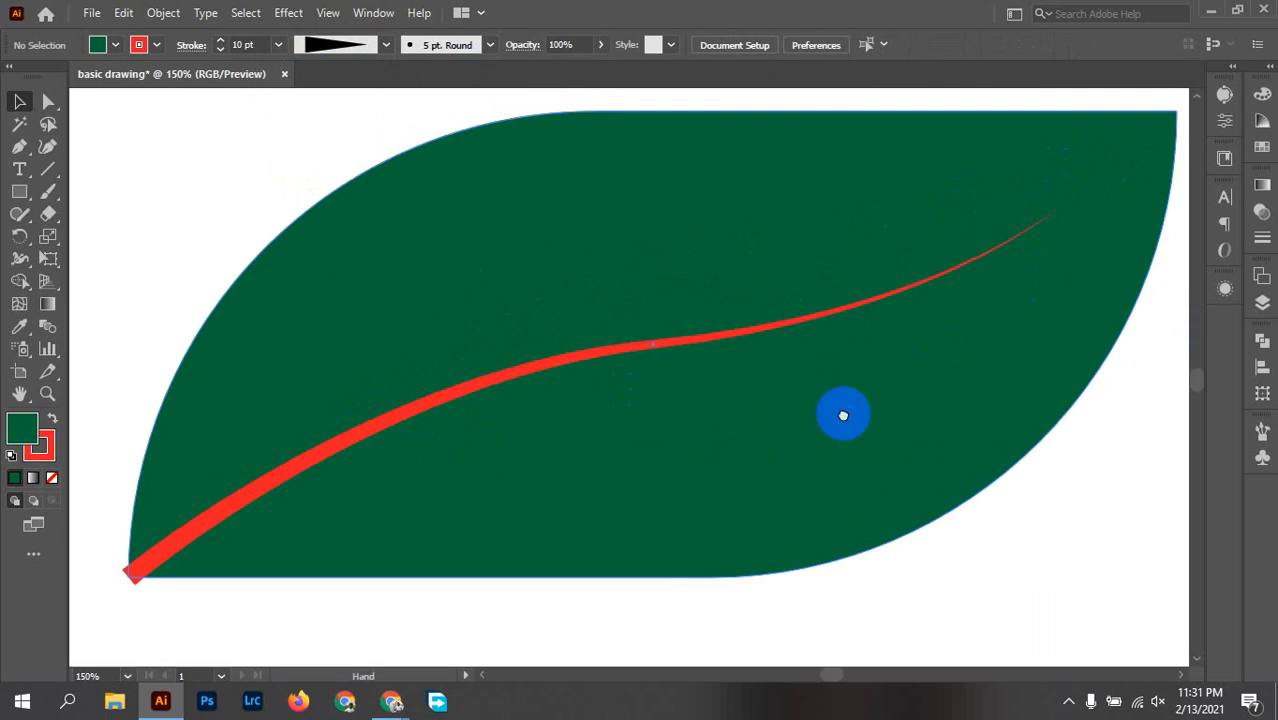
scroll(654, 382, "down", 1, "alt")
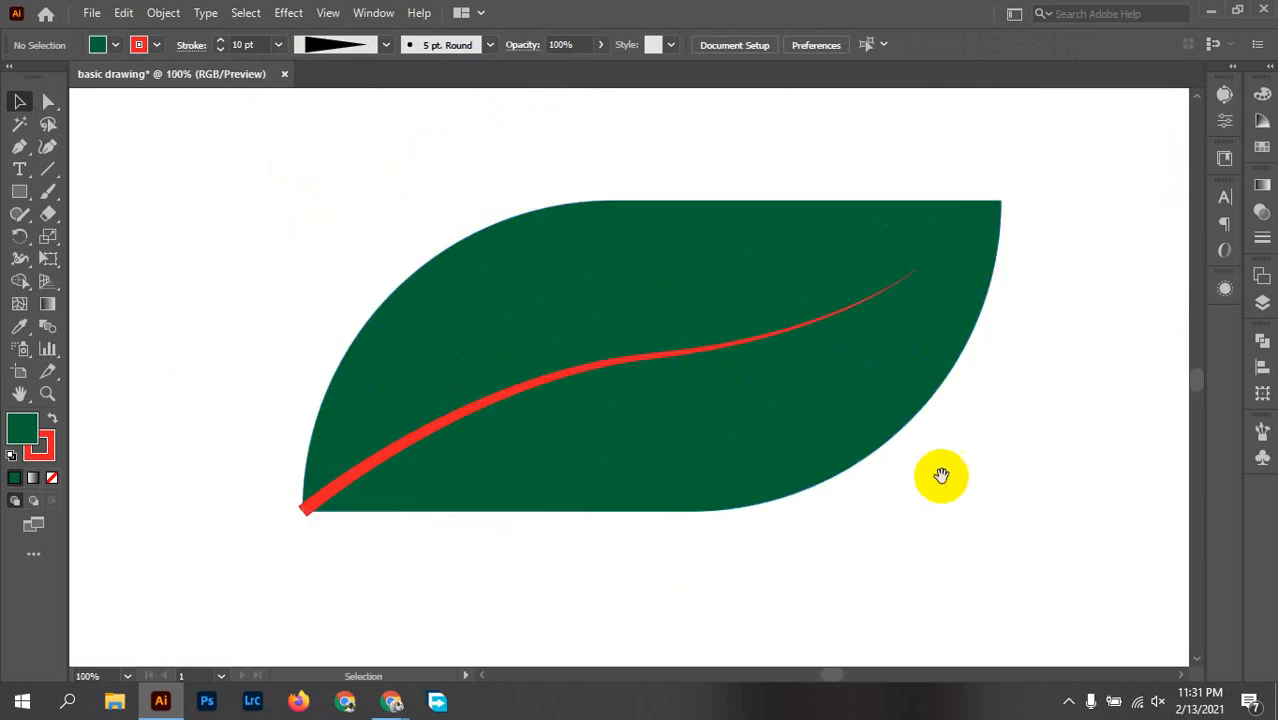
left_click_drag(941, 476, 968, 373)
left_click(360, 397)
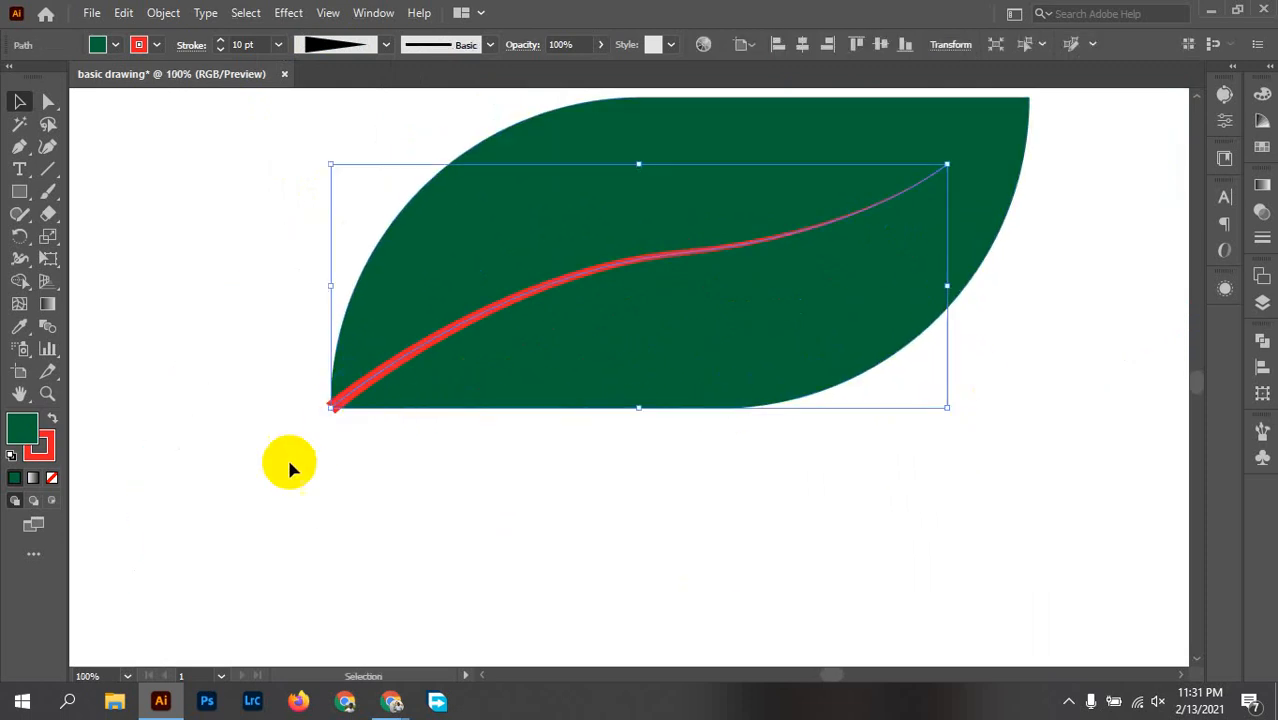
scroll(286, 452, "up", 3, "alt")
left_click(404, 412)
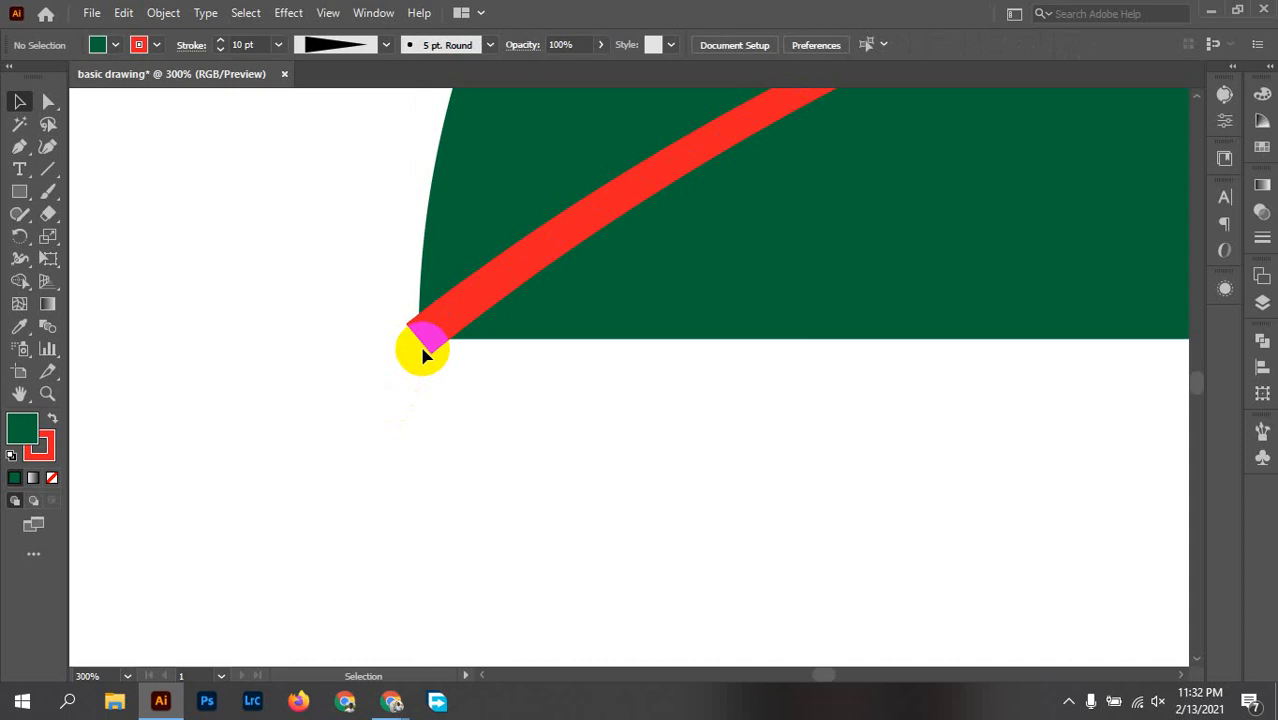
key("a")
left_click_drag(416, 336, 345, 398)
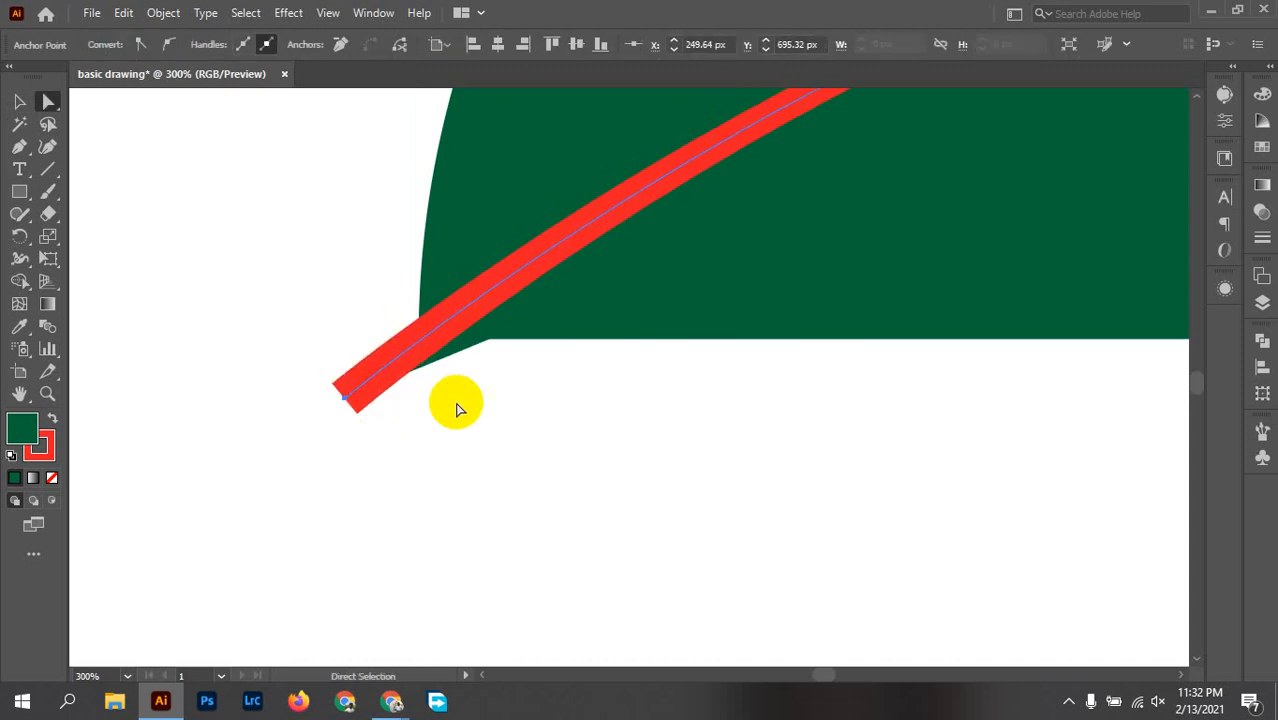
key("ctrl+z")
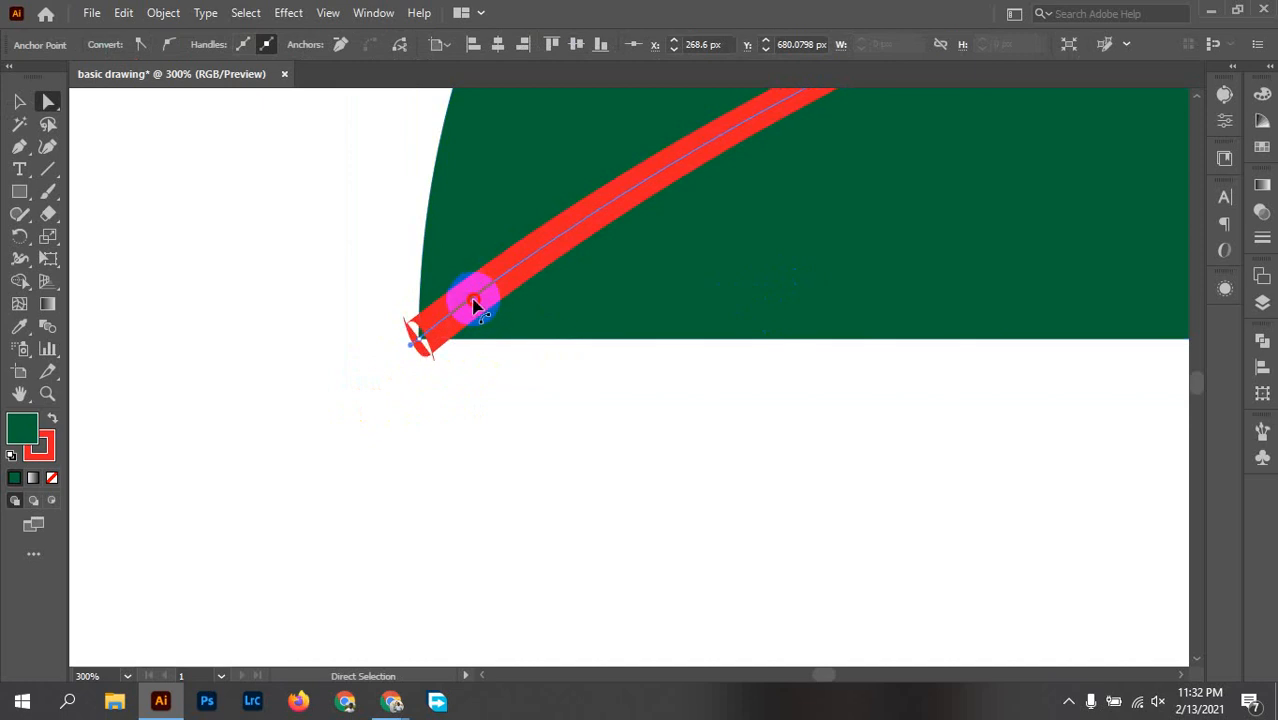
Step: Move the whole vein slightly down and to the left so its thick end overlaps the leaf's tip
key("ctrl")
key("v")
left_click_drag(474, 300, 464, 308)
Step: Try to extend the repositioned vein's end anchor diagonally outside the leaf, and undo it
key("a")
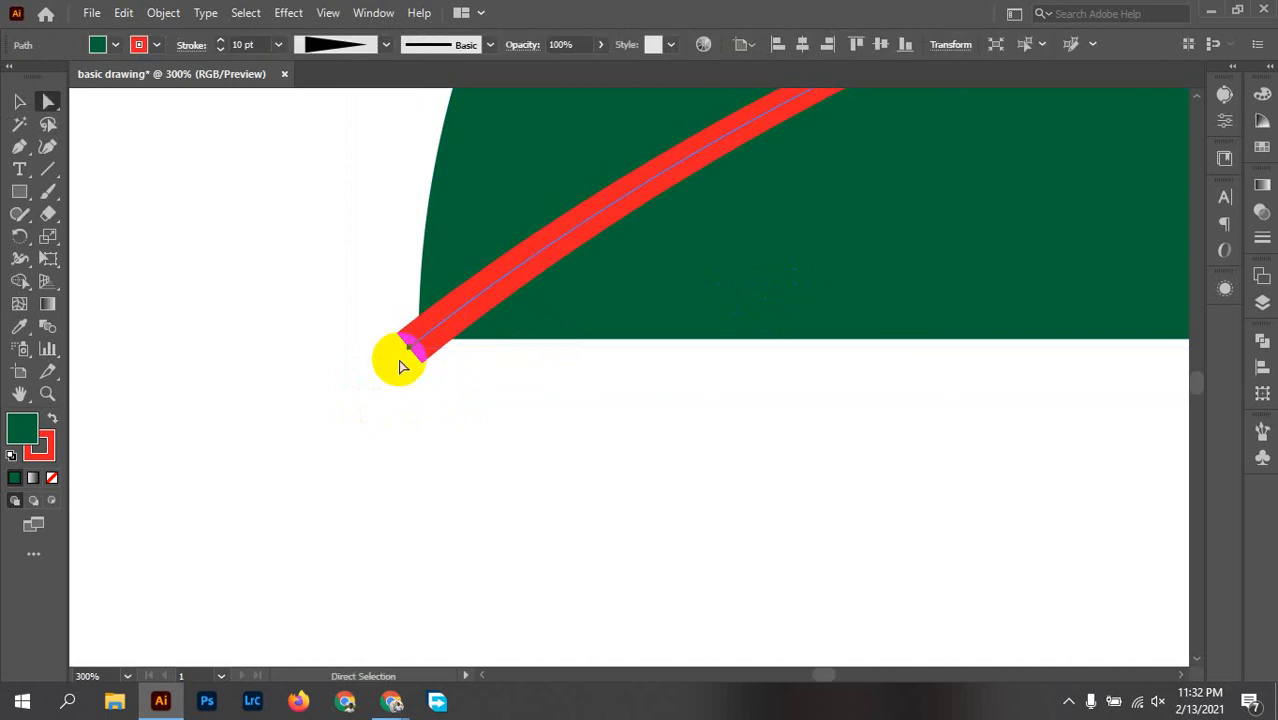
left_click(408, 347)
left_click_drag(408, 347, 315, 423)
left_click(470, 420)
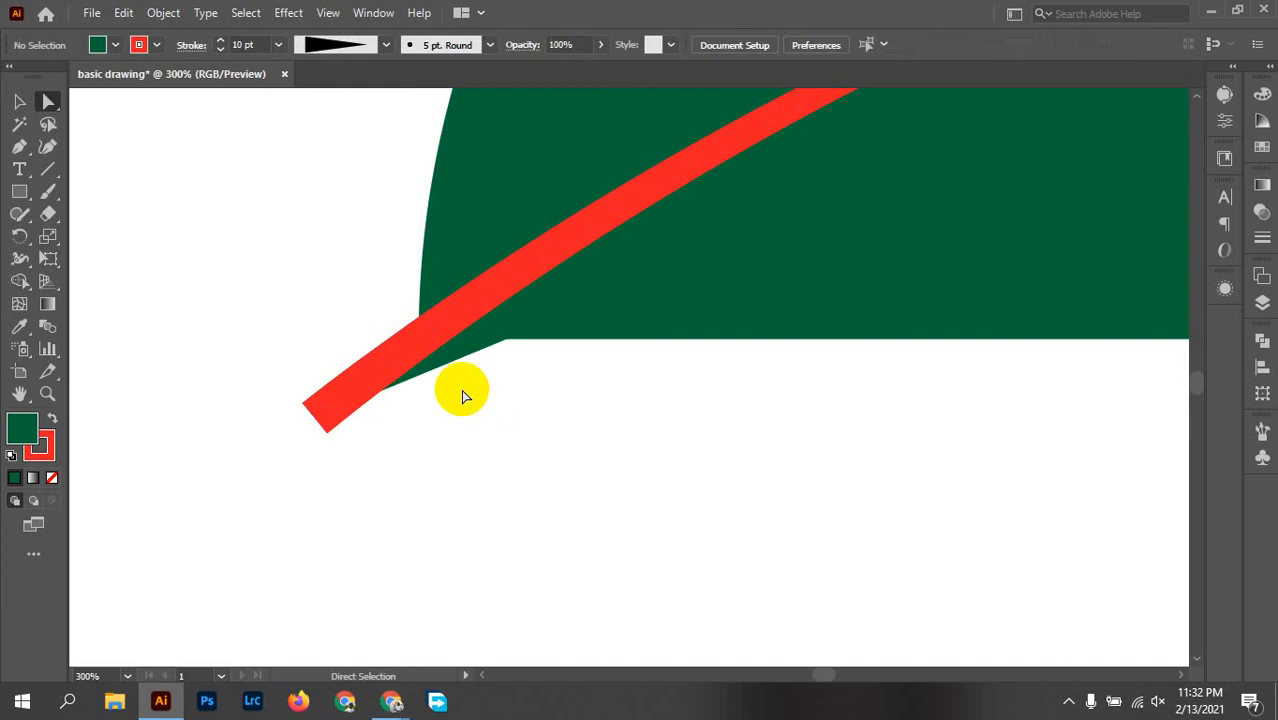
key("ctrl+z")
Step: Try reshaping the vein near its thick end and moving the whole path below the leaf, undoing both changes
left_click(470, 320)
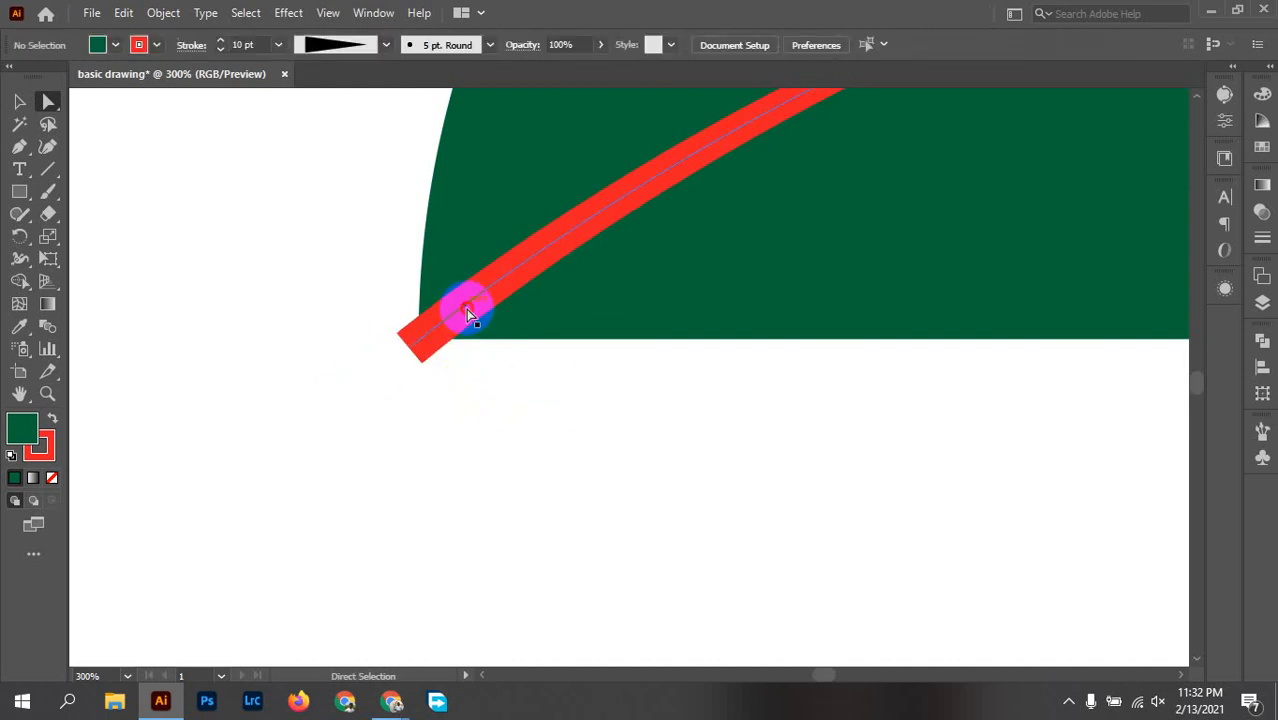
left_click_drag(466, 309, 507, 376)
key("ctrl+z")
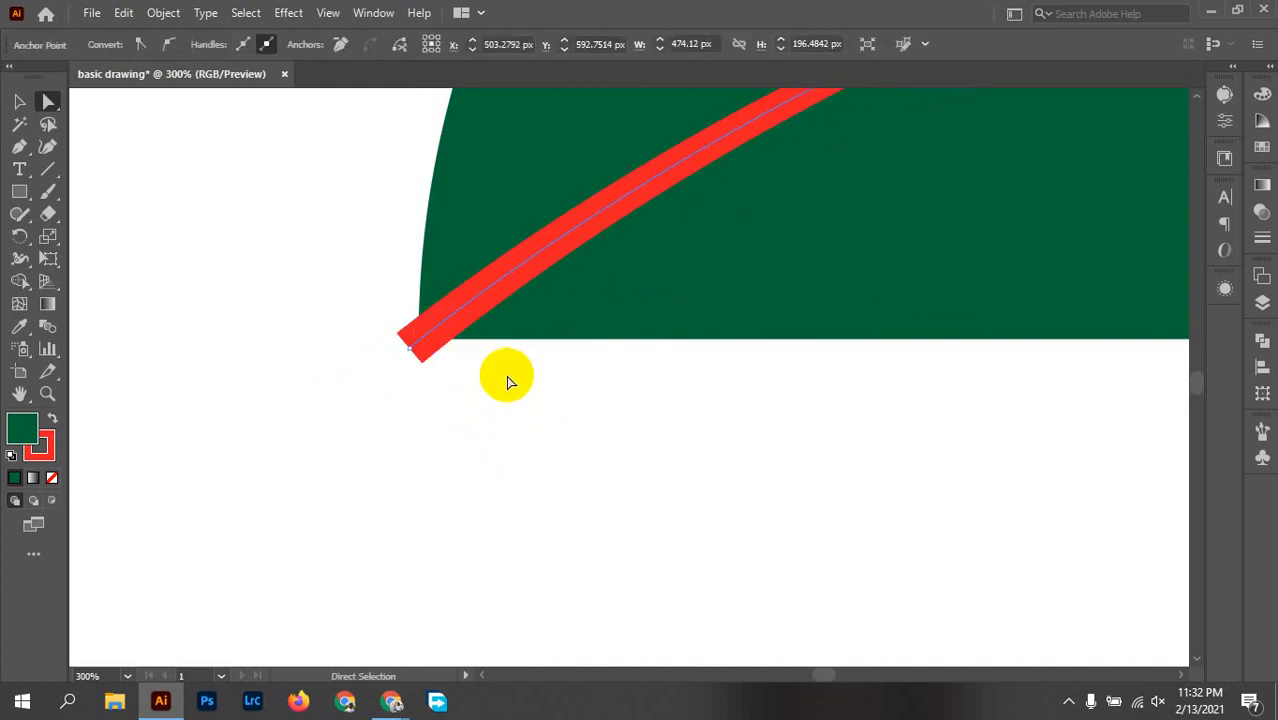
key("v")
left_click_drag(451, 310, 545, 565)
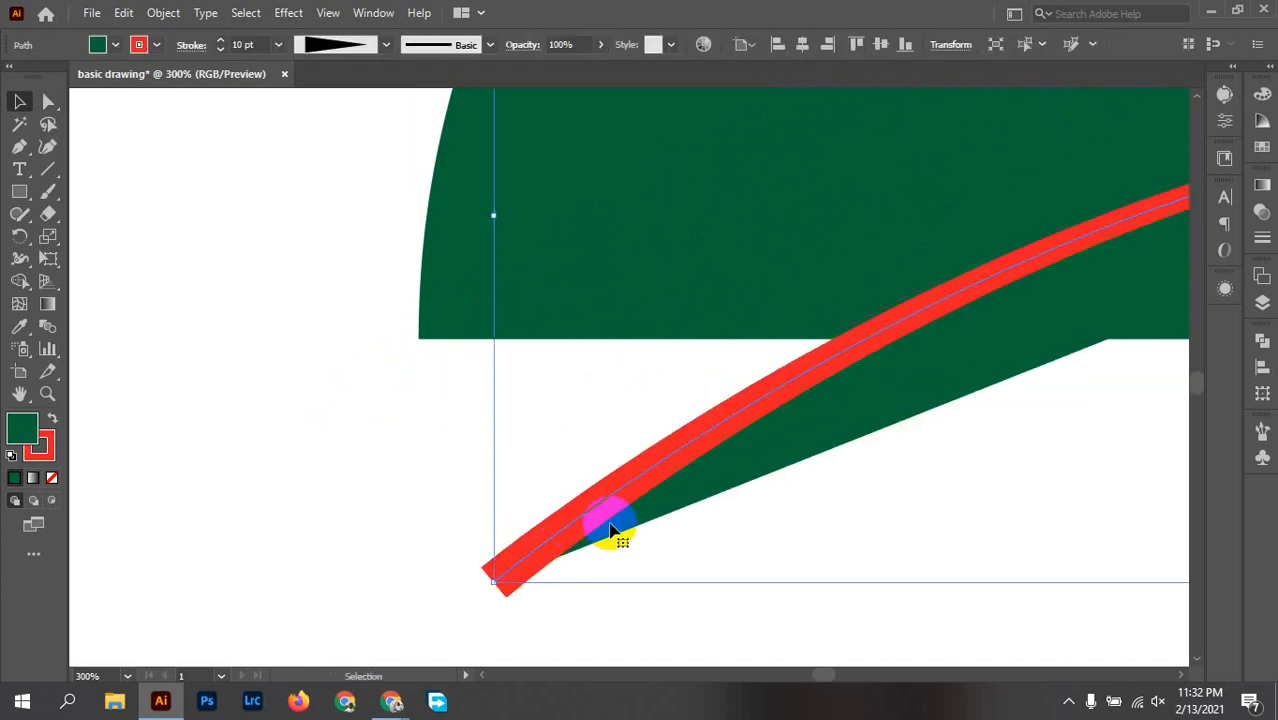
scroll(612, 530, "down", 4, "alt")
key("ctrl+z")
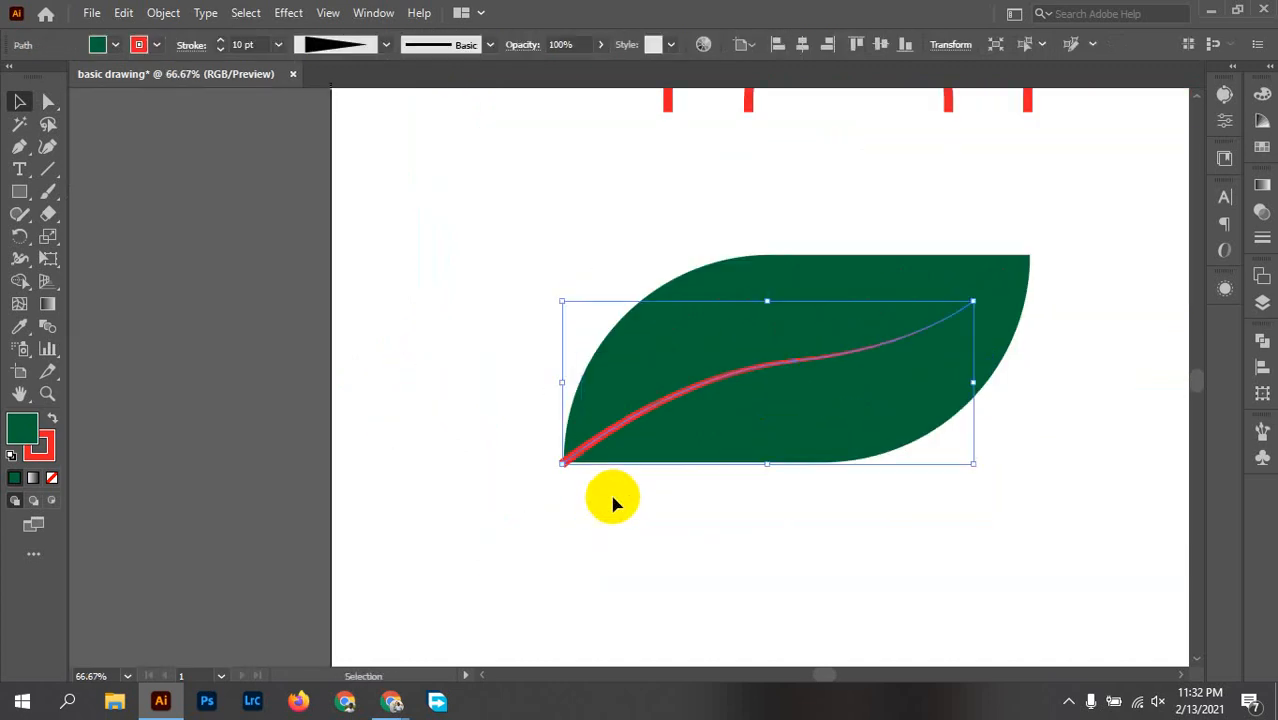
Step: Remove the vein's fill and extend its lower-left end anchor past the leaf tip to about X 216, Y 719 px
left_click(97, 45)
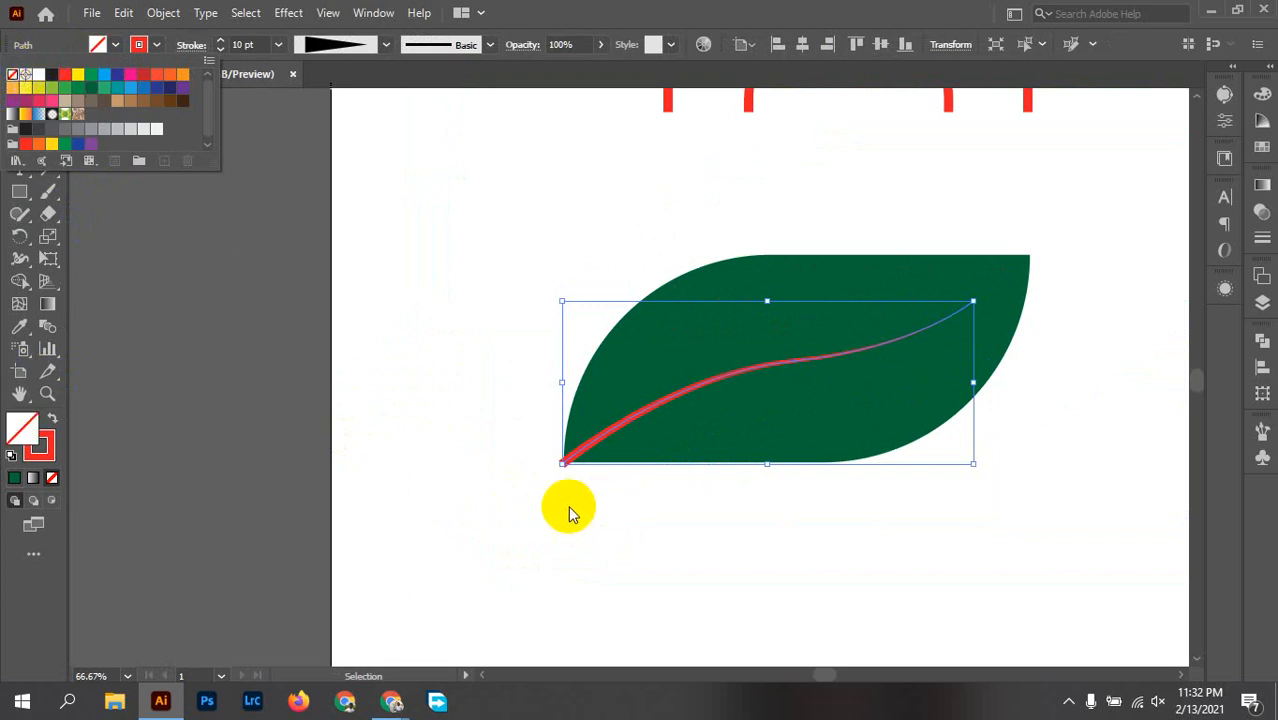
scroll(622, 520, "up", 3)
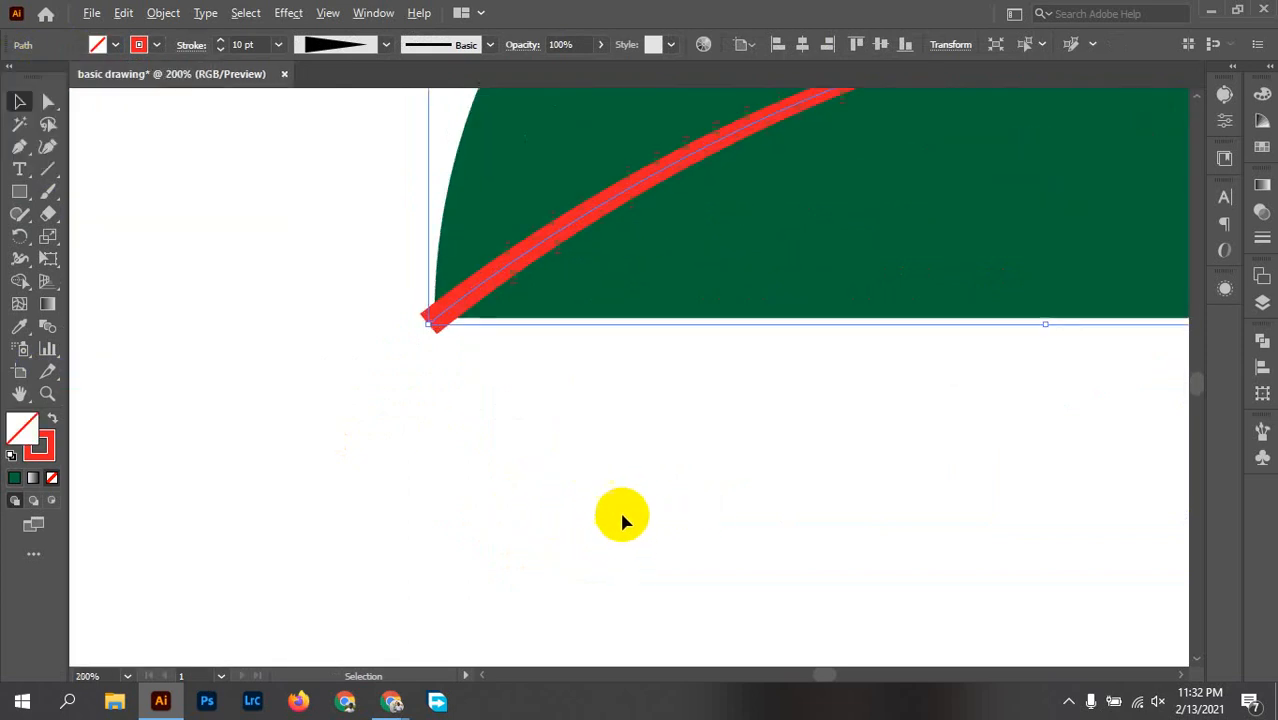
scroll(422, 320, "up", 2)
key("a")
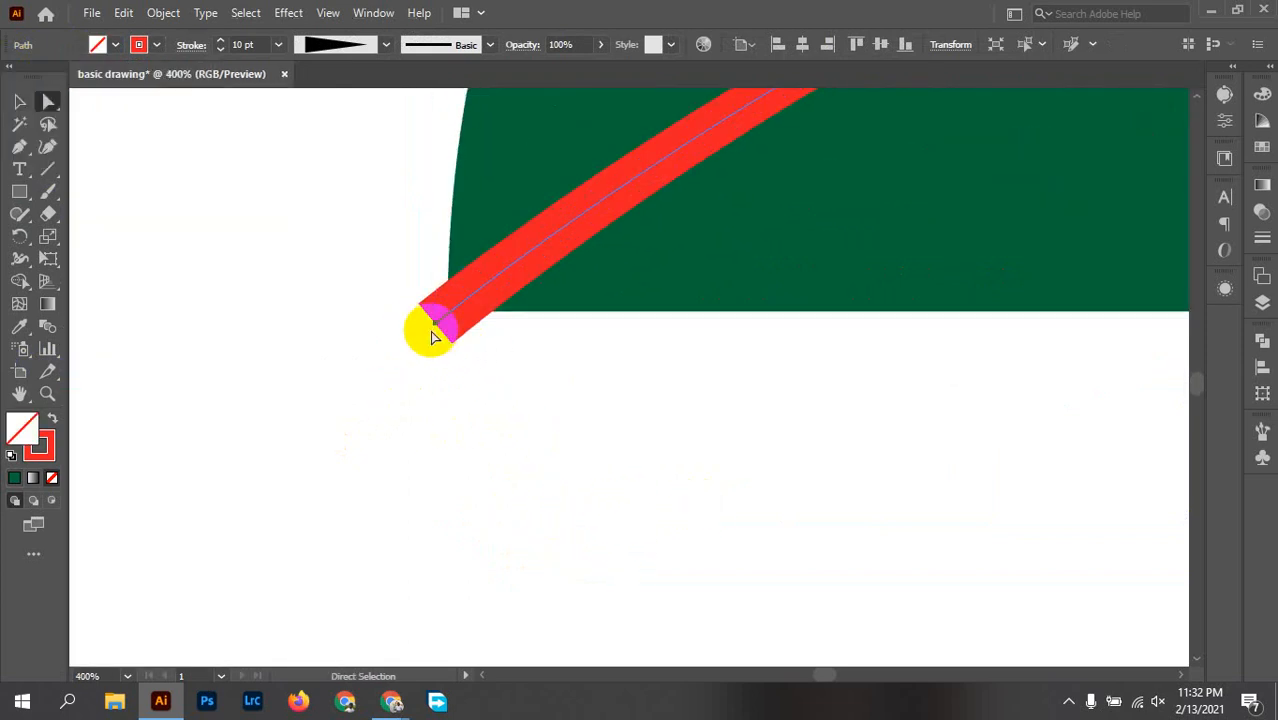
left_click(437, 328)
left_click_drag(437, 328, 176, 518)
scroll(403, 487, "down", 3)
scroll(452, 493, "down", 2)
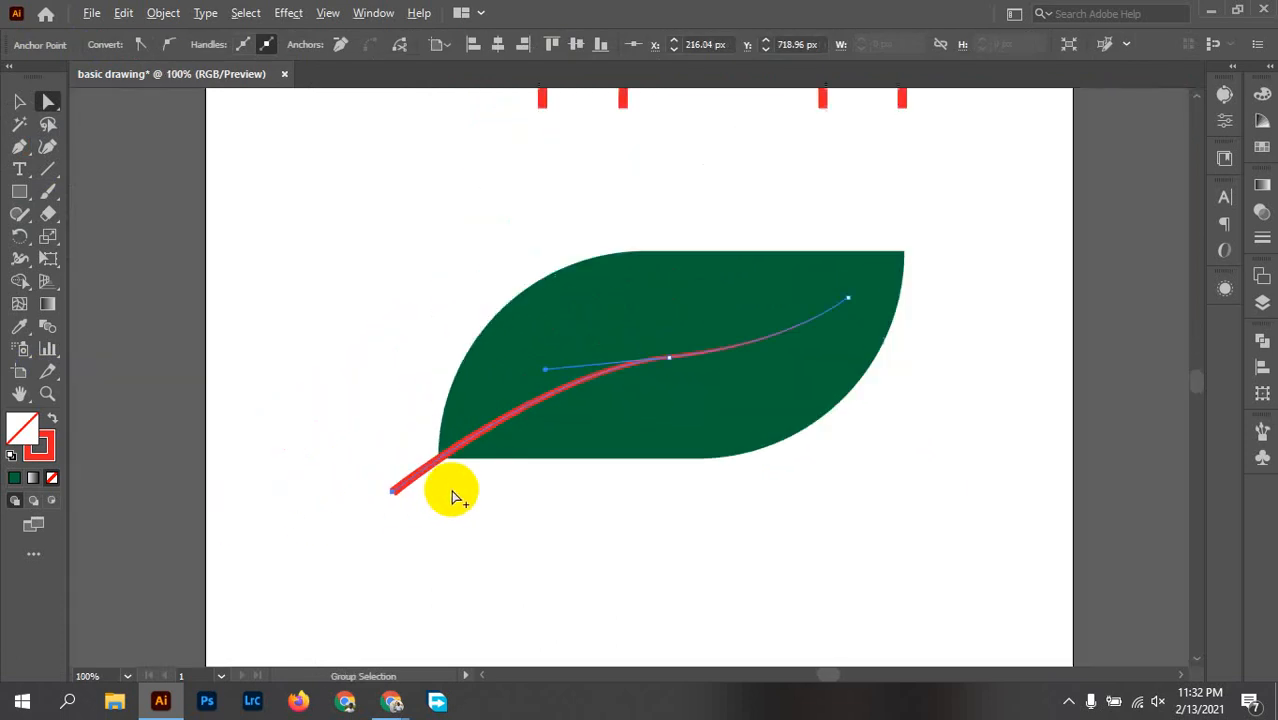
Step: Extend the stem's end anchor to about X 154, Y 765 px, lengthen the middle anchor's handle and reshape the curve
key("space")
scroll(426, 499, "up", 1)
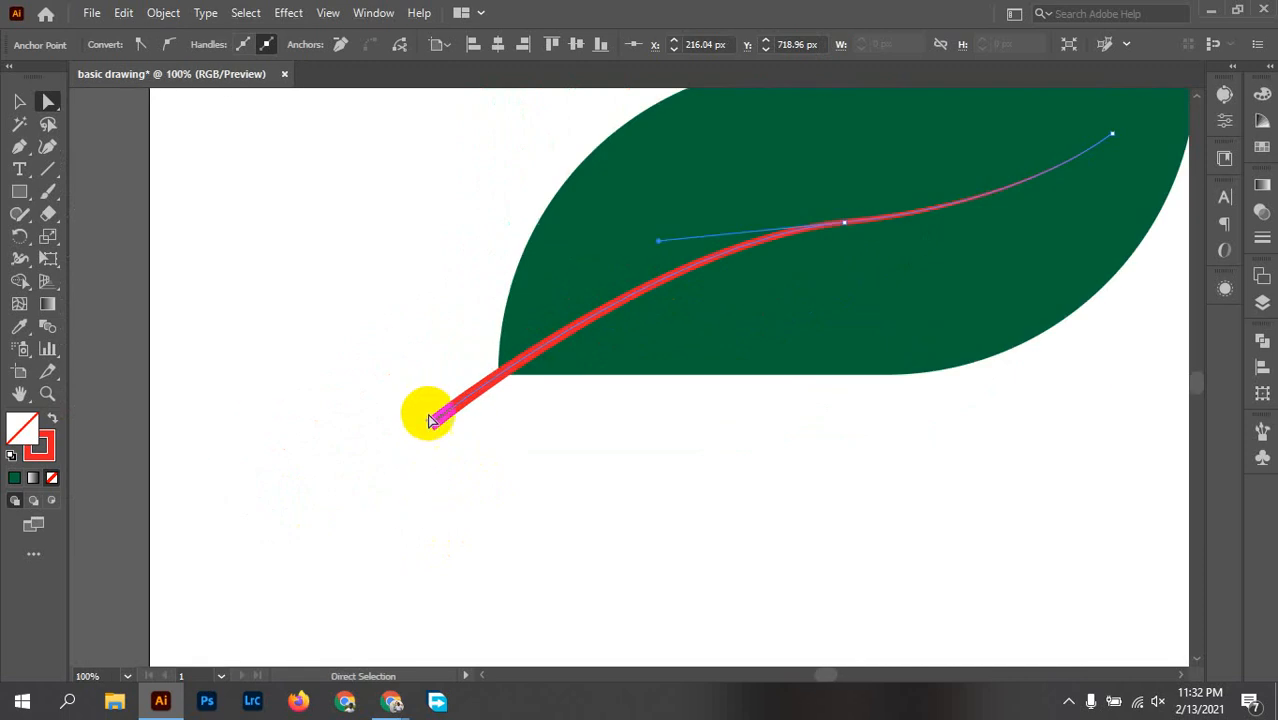
left_click_drag(432, 428, 350, 485)
left_click_drag(658, 241, 567, 249)
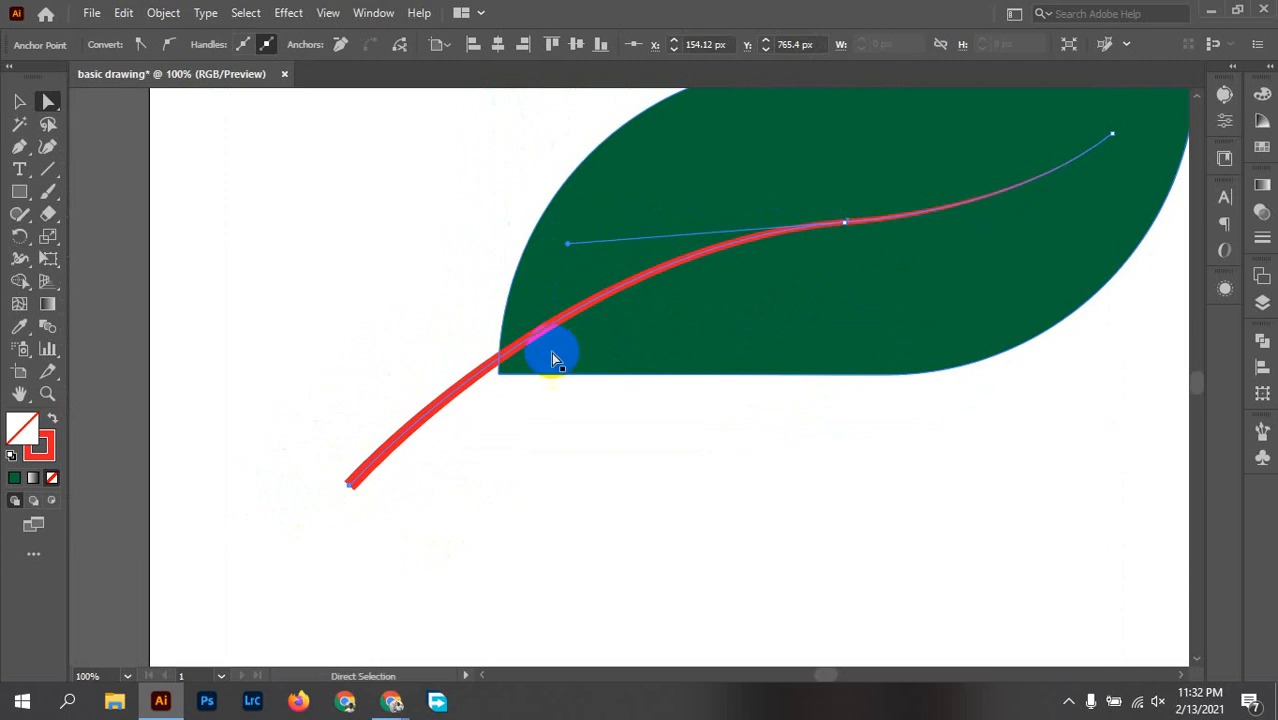
left_click_drag(547, 337, 548, 341)
left_click(722, 440)
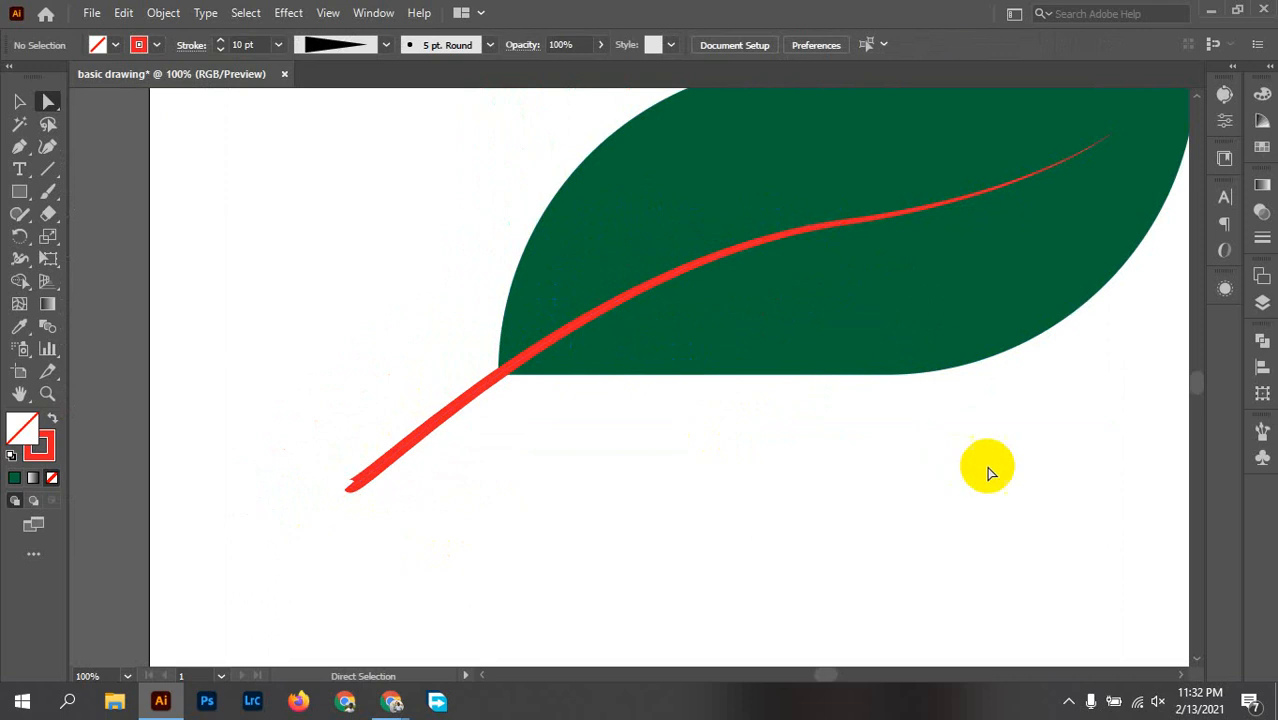
left_click_drag(990, 468, 816, 525)
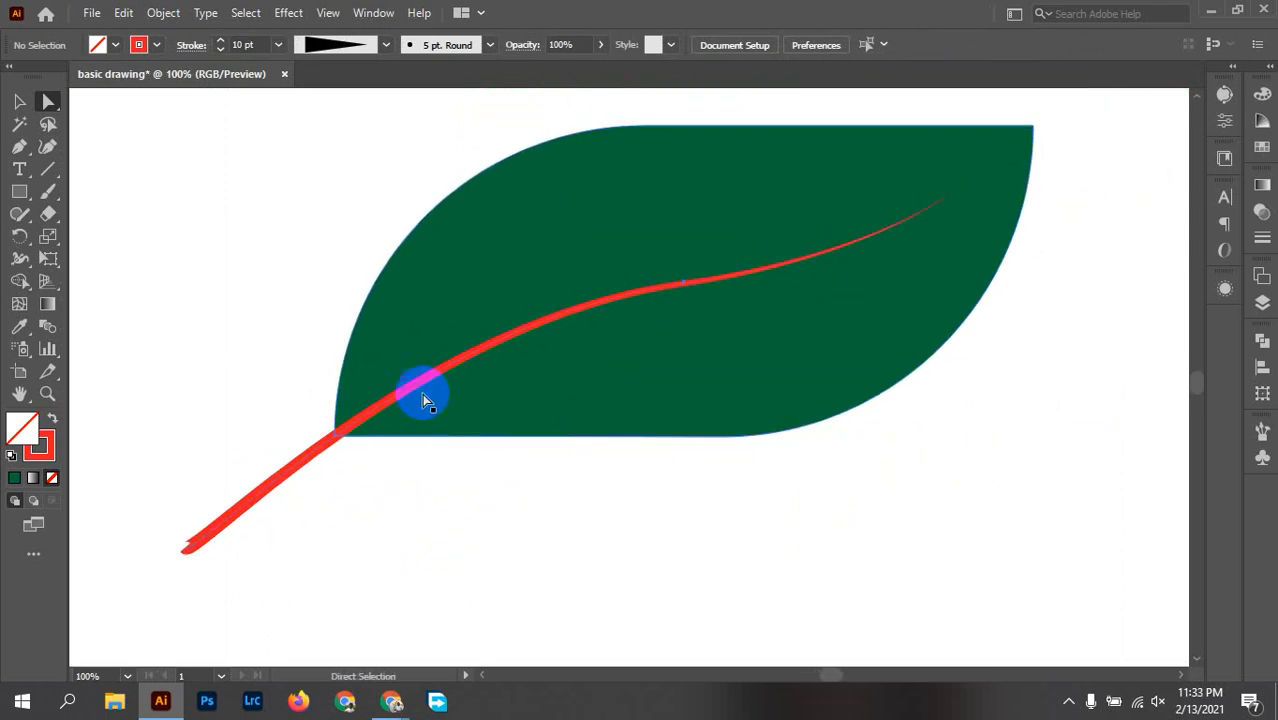
Step: Clean up the stem's lower-left end by adjusting its anchor and direction handle for a smooth curve, and deselect it
scroll(150, 550, "up", 4)
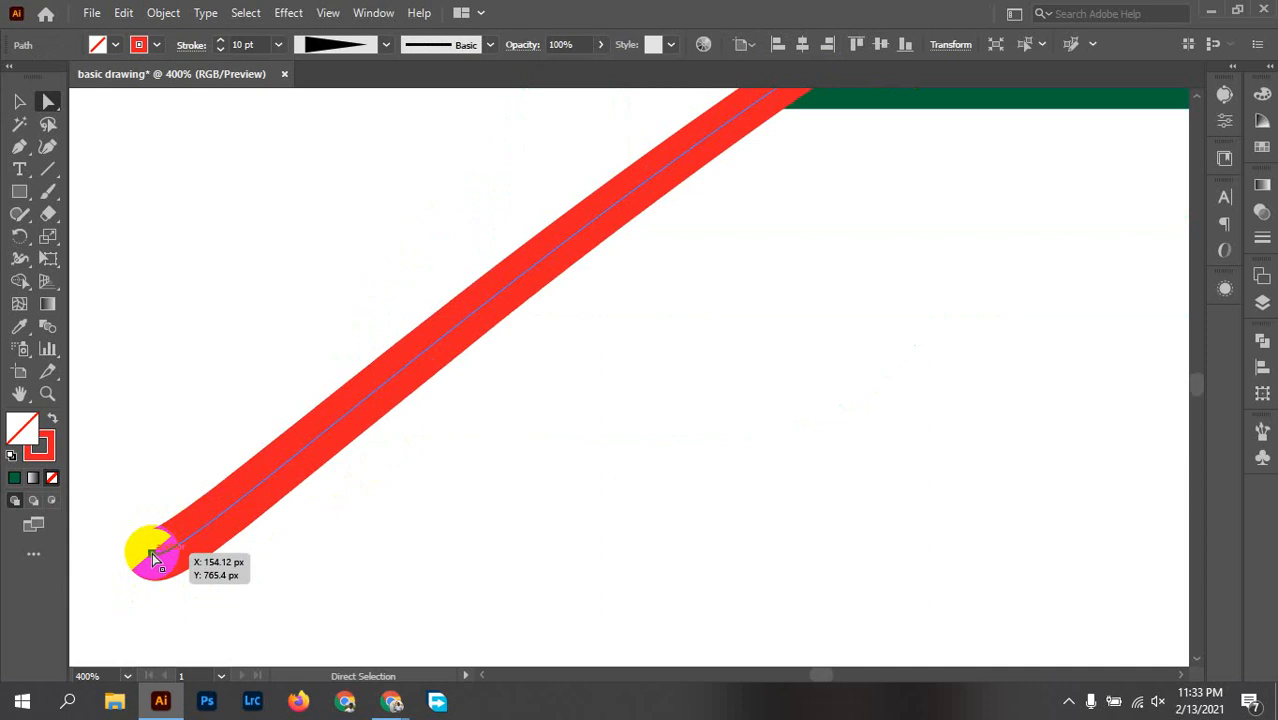
left_click_drag(163, 555, 152, 549)
mouse_move(188, 595)
left_mouse_down()
mouse_move(251, 537)
mouse_move(262, 482)
left_mouse_up()
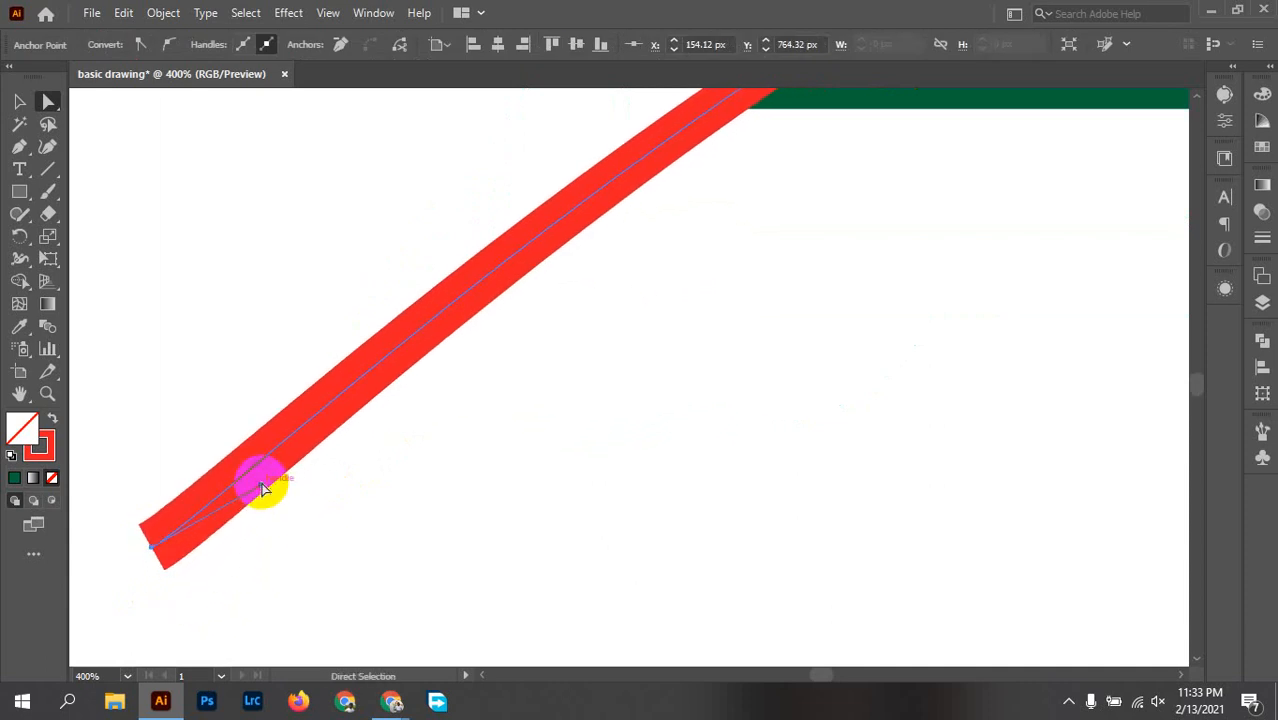
scroll(604, 411, "down", 4)
mouse_move(789, 342)
left_mouse_down()
mouse_move(745, 399)
mouse_move(689, 412)
left_mouse_up()
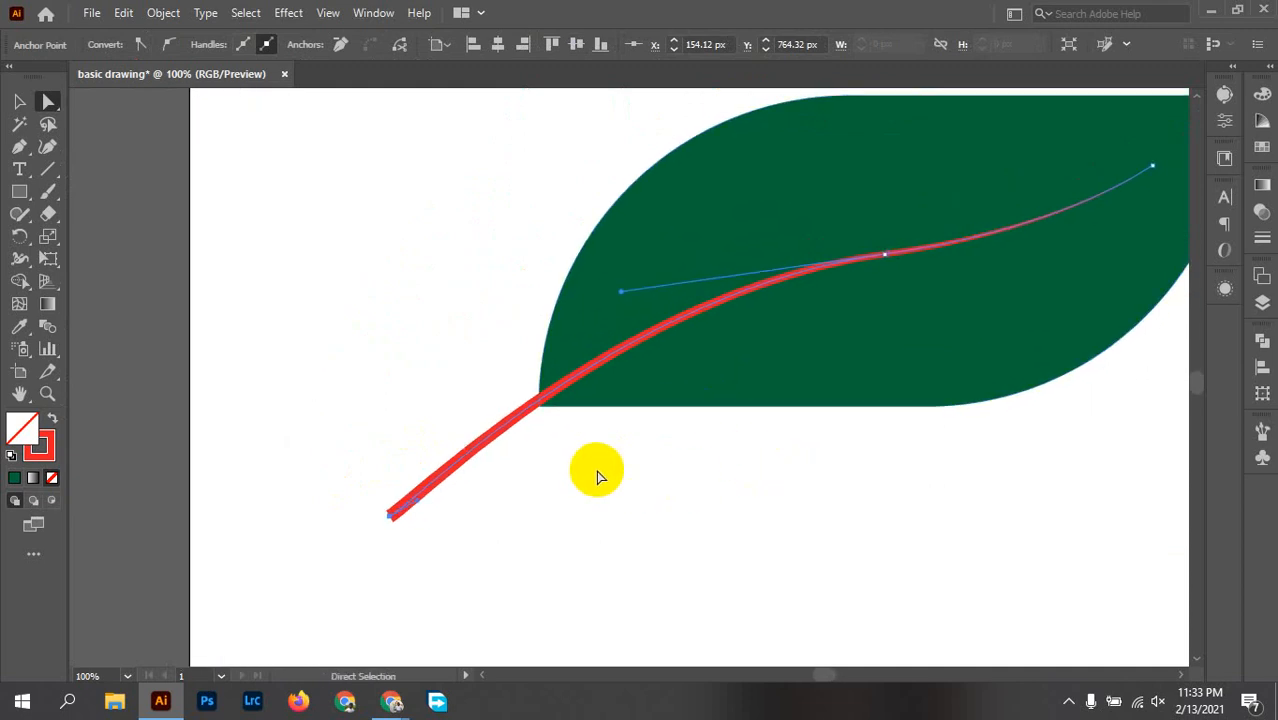
key("v")
left_click(649, 461)
left_click_drag(733, 452, 662, 460)
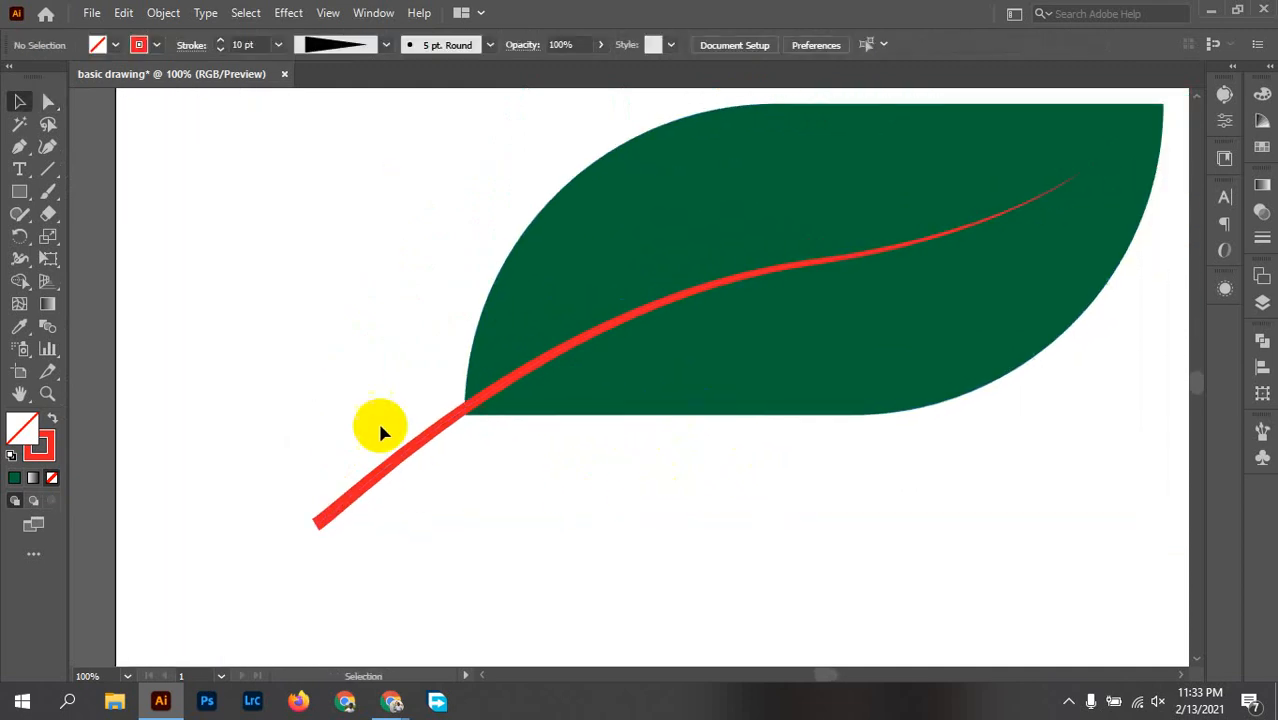
Step: Change the stroke colour of the main vein and stem from the swatches to dark brown and deselect it
left_click(396, 460)
left_click(155, 47)
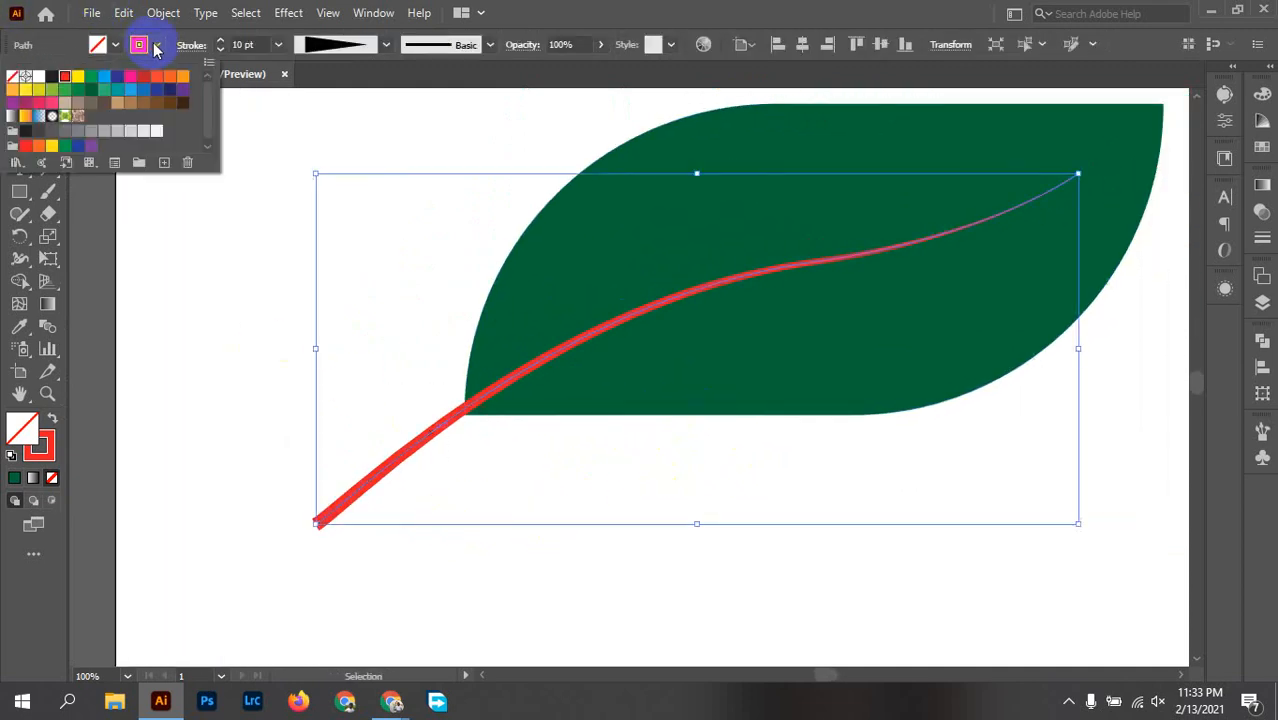
left_click(130, 102)
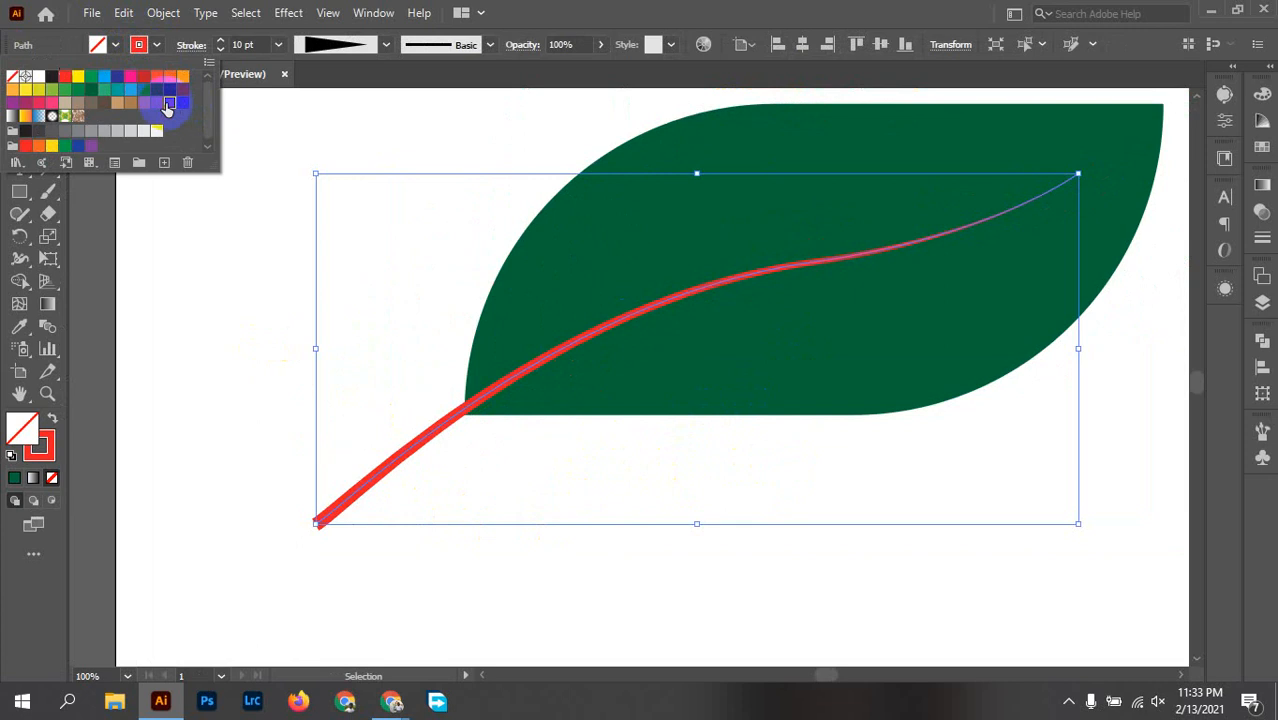
left_click(505, 500)
left_click(470, 492)
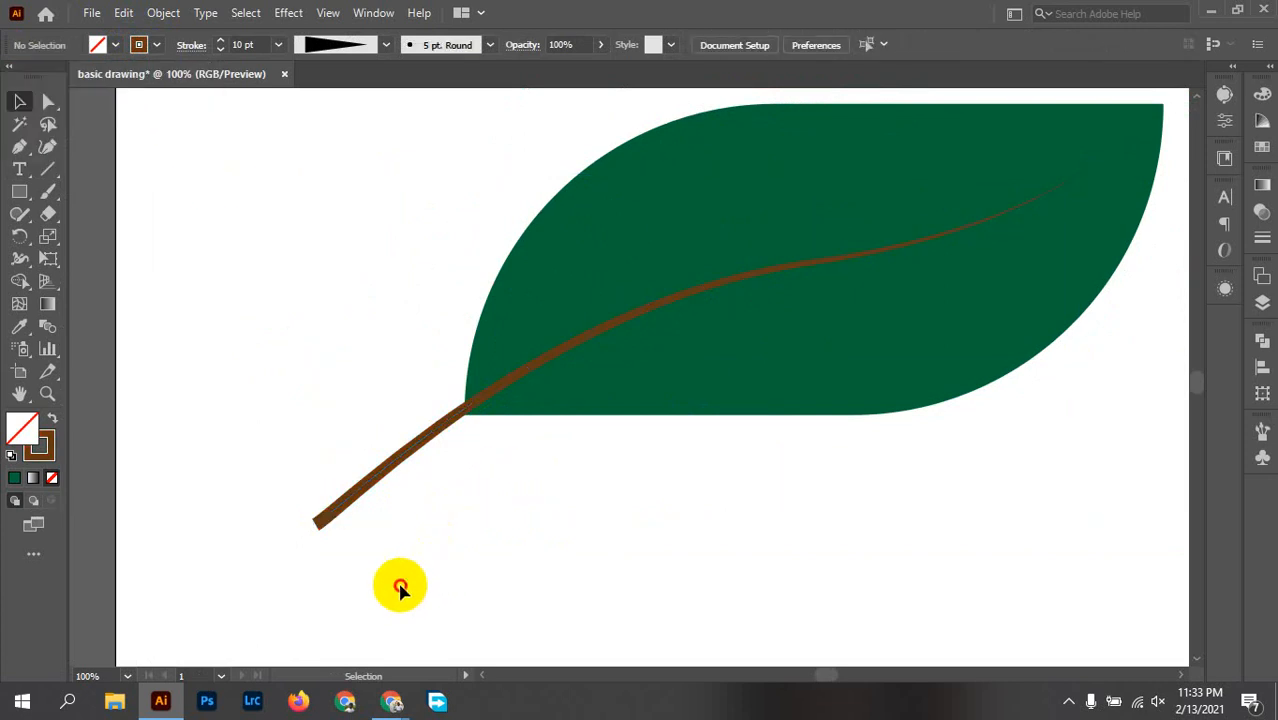
Step: Try a lighter brown swatch on the main vein's stroke and return it to dark brown
left_click_drag(400, 588, 214, 477)
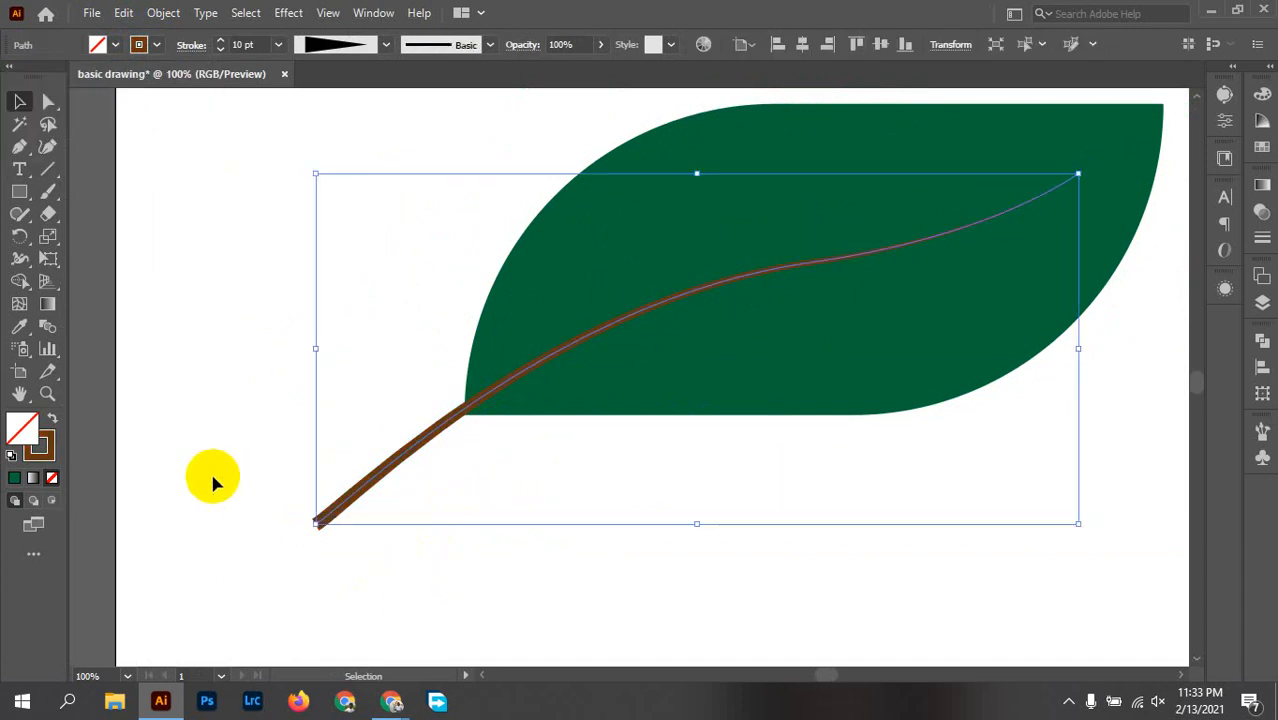
left_click(152, 46)
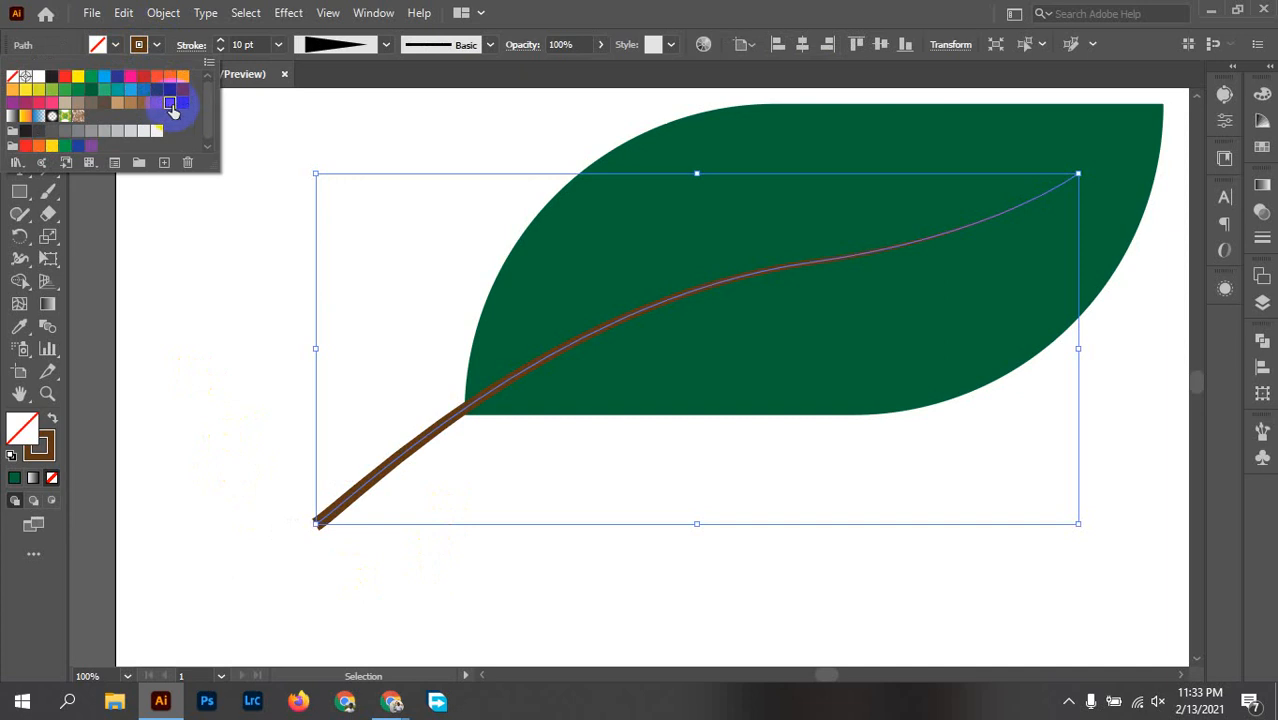
left_click(480, 505)
left_click(485, 508)
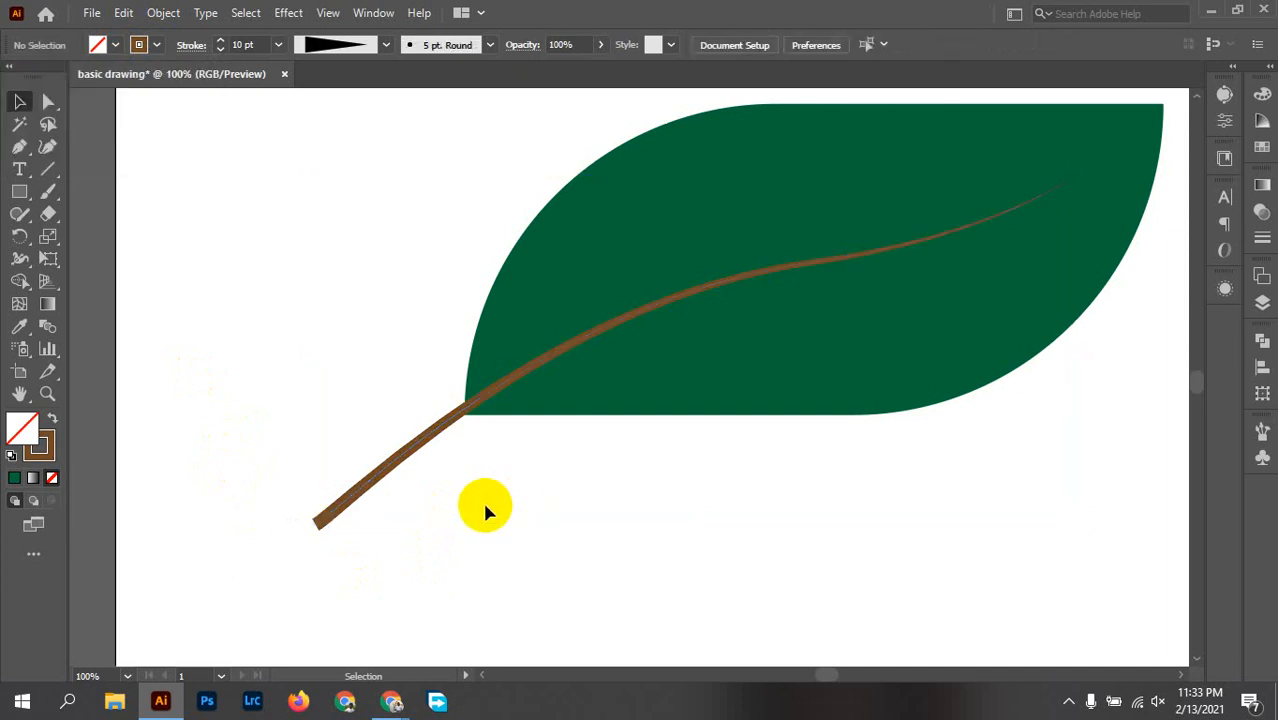
scroll(491, 455, "up", 1)
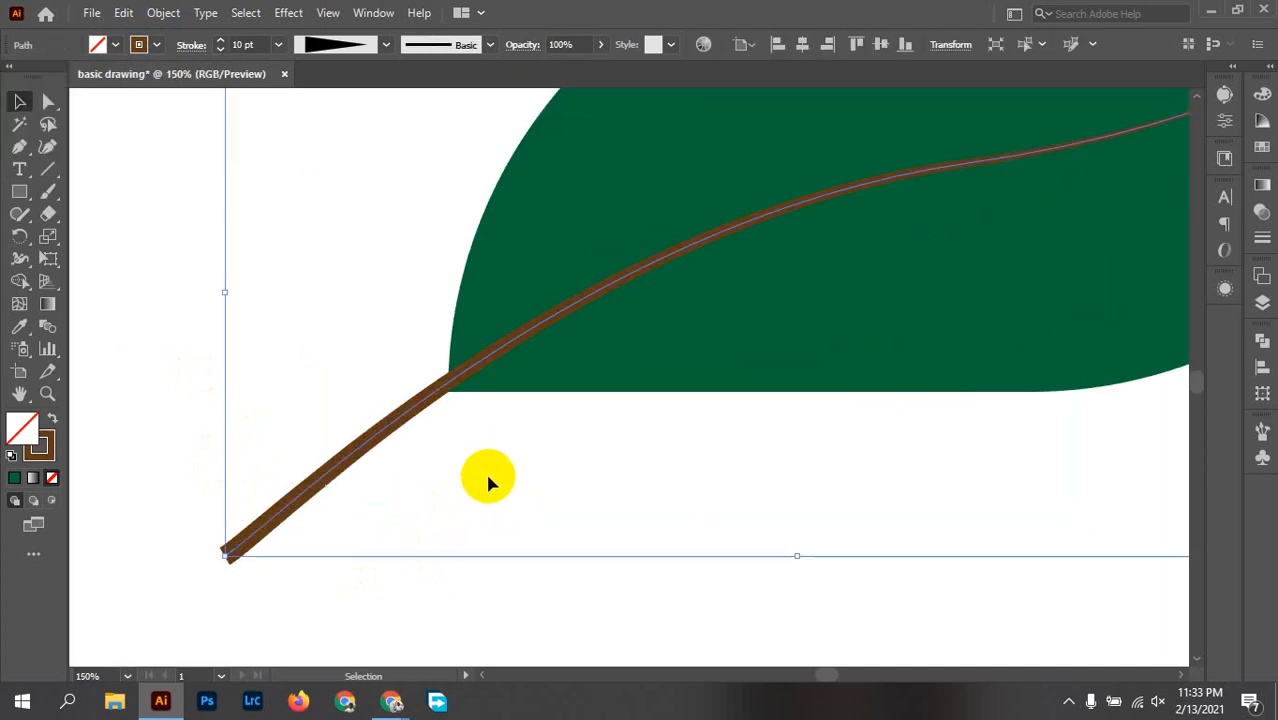
scroll(479, 490, "up", 2)
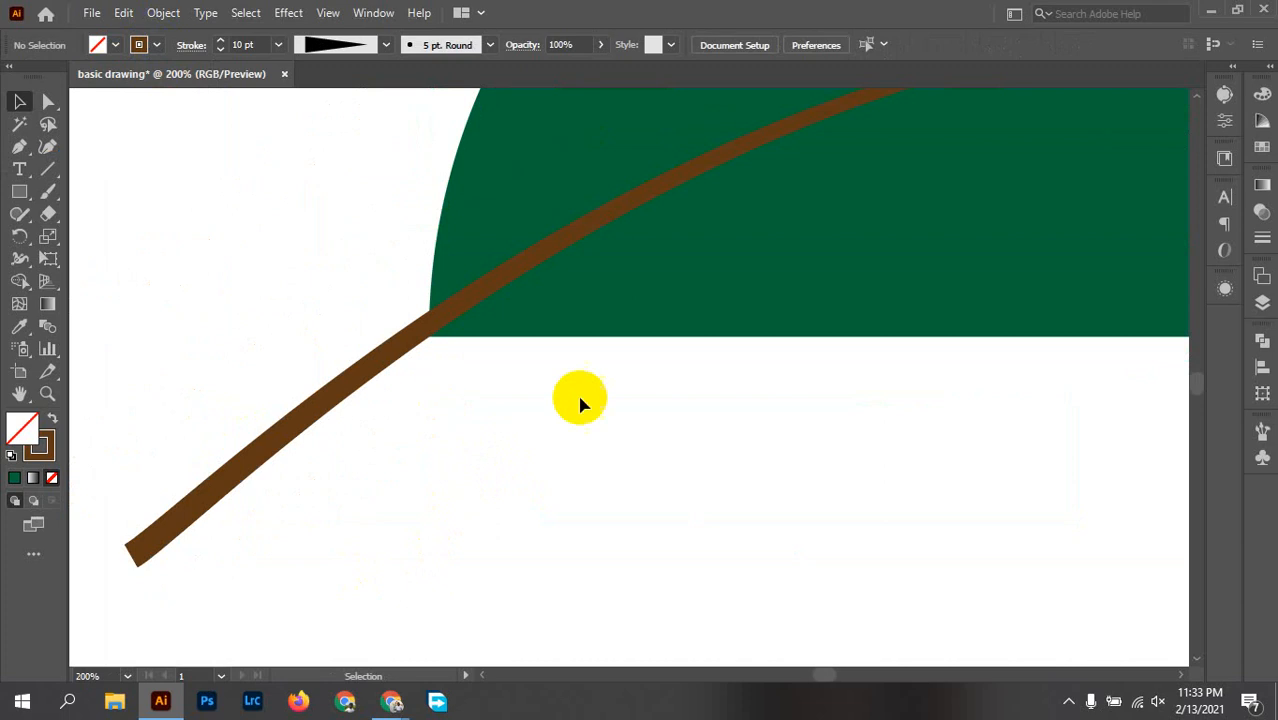
Step: Recolour the leaf shape's fill with the brighter medium green swatch and deselect it
scroll(580, 400, "down", 2)
left_click_drag(1022, 587, 981, 528)
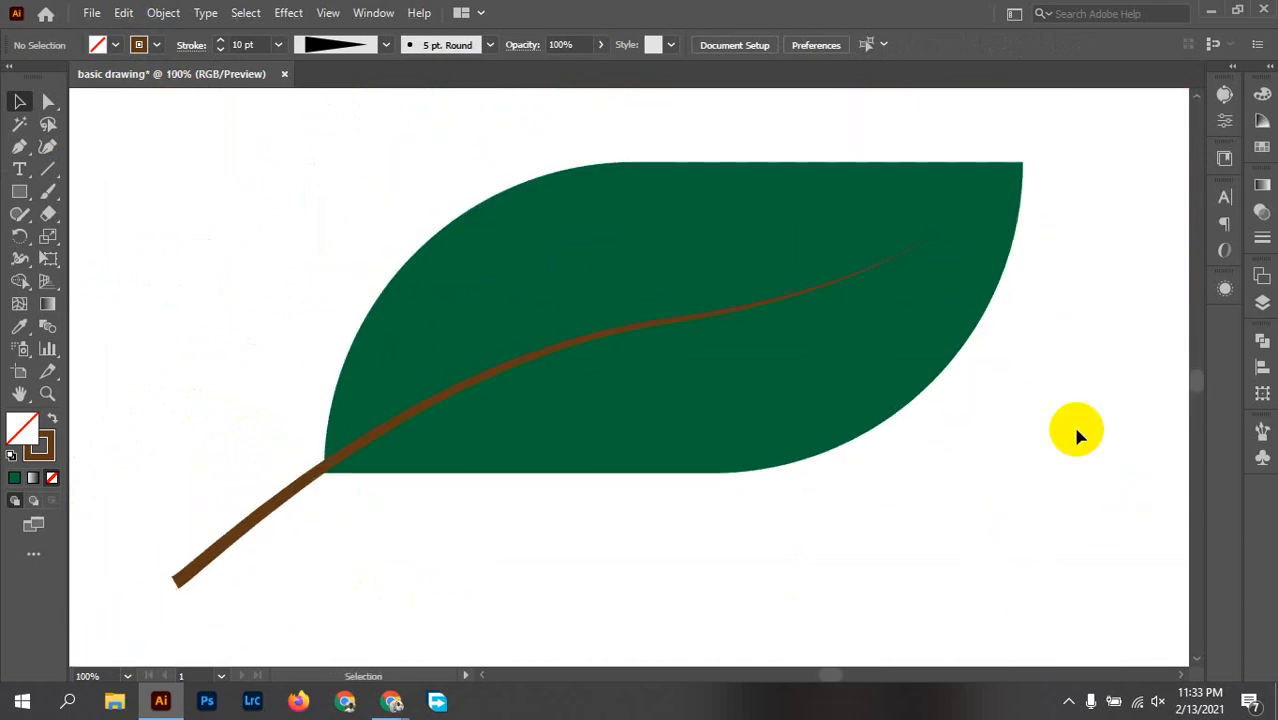
left_click(875, 392)
left_click(116, 45)
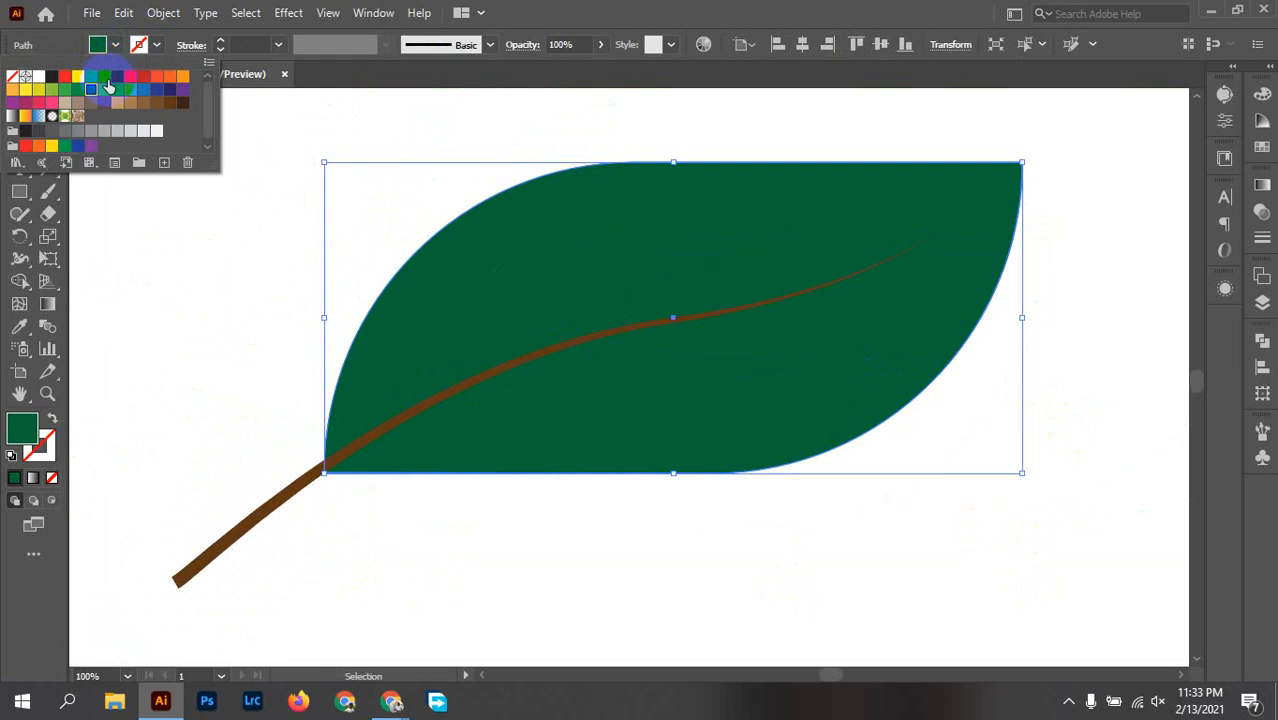
left_click(79, 91)
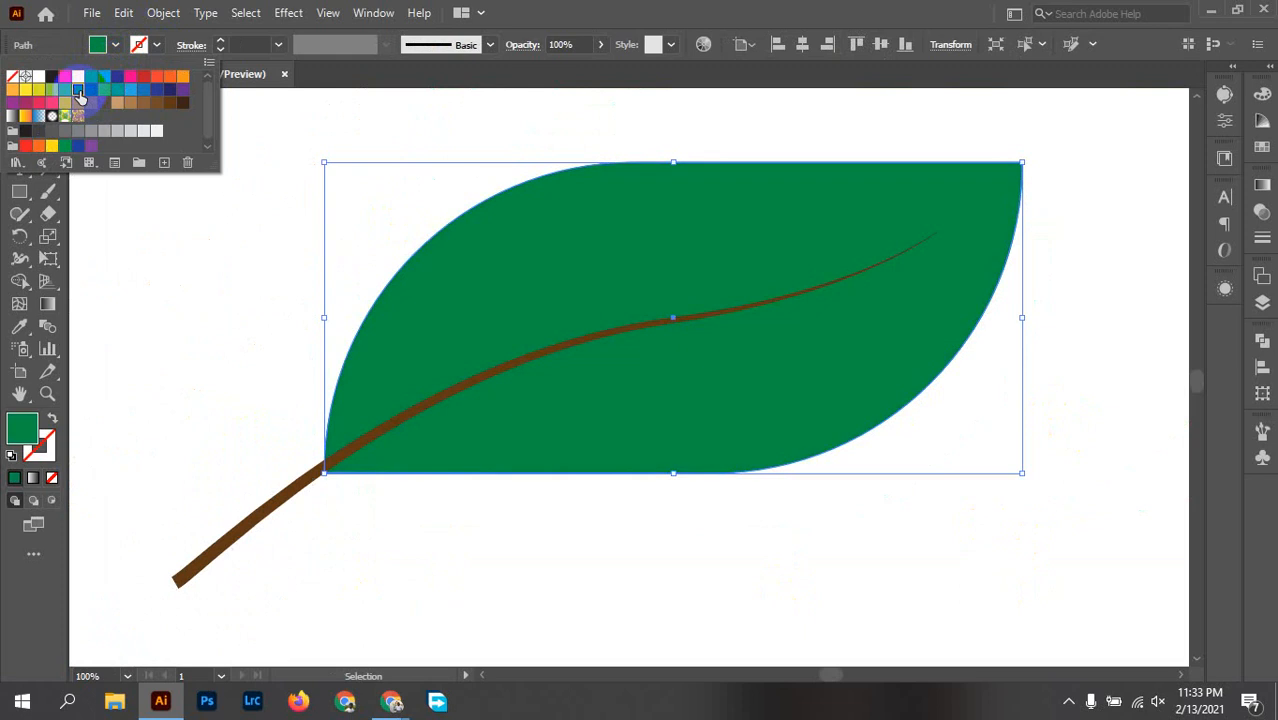
left_click(1107, 430)
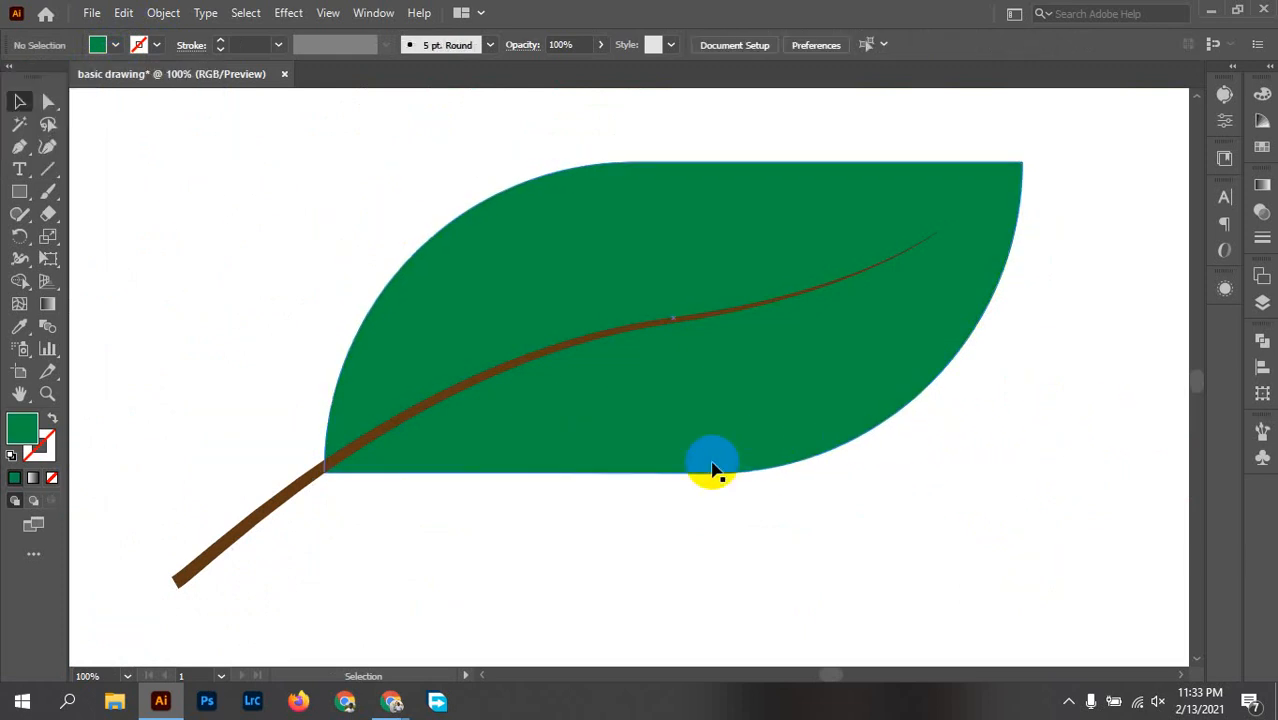
Step: Draw a curved side vein with the Pen tool from the main vein near the leaf's base to about X 380, Y 504 px
left_click(345, 455)
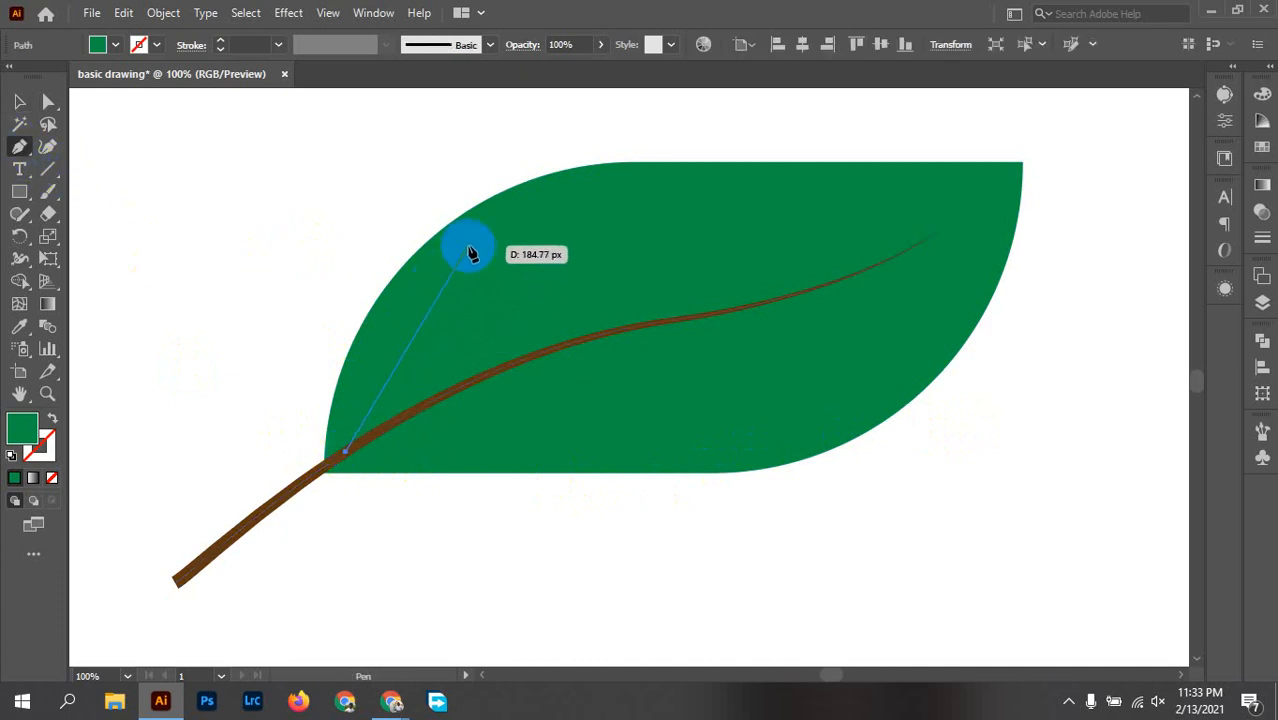
left_click_drag(470, 251, 577, 168)
key("v")
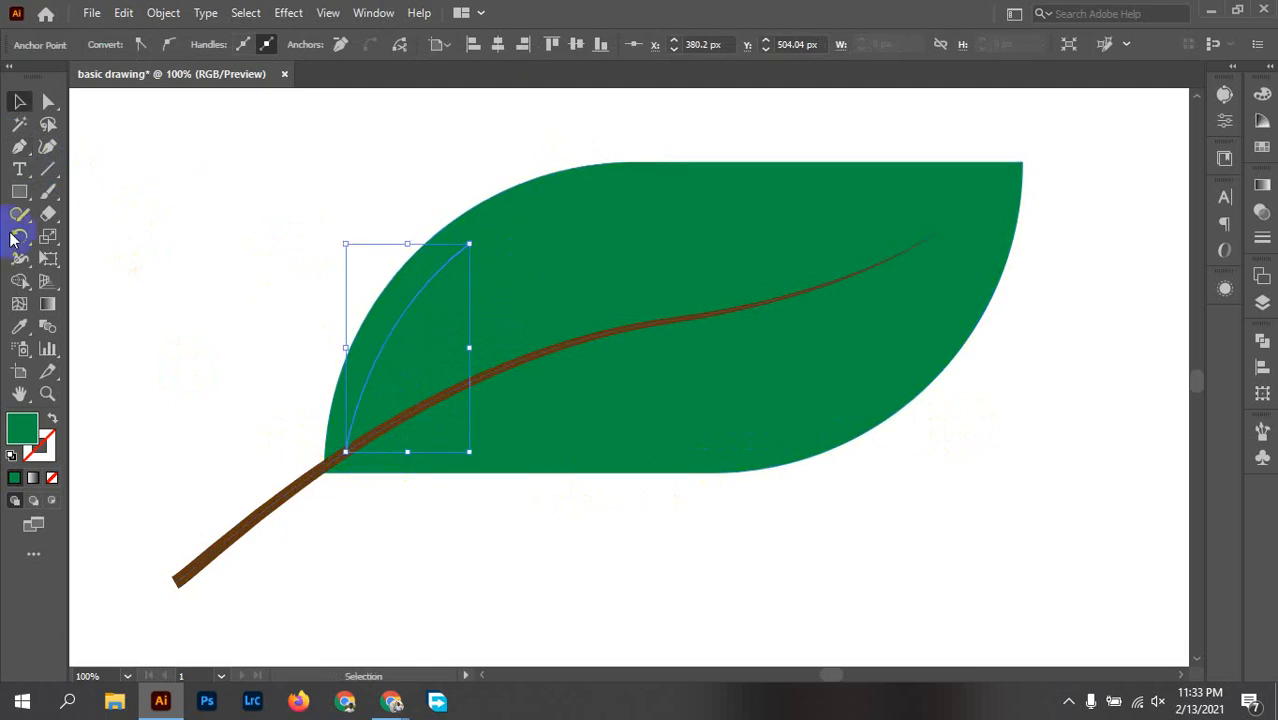
left_click(127, 214)
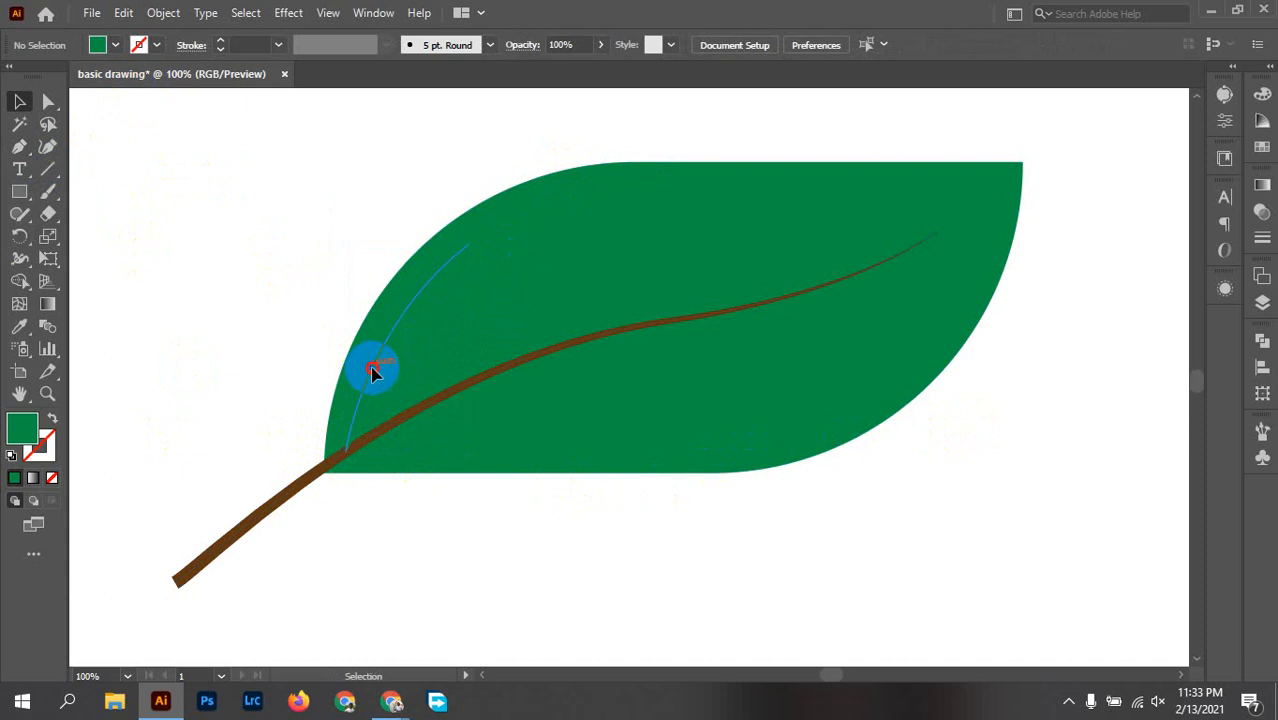
Step: Remove the side vein's fill and give it a dark brown 5 pt stroke with the triangular tapered width profile
left_click(372, 371)
left_click(115, 45)
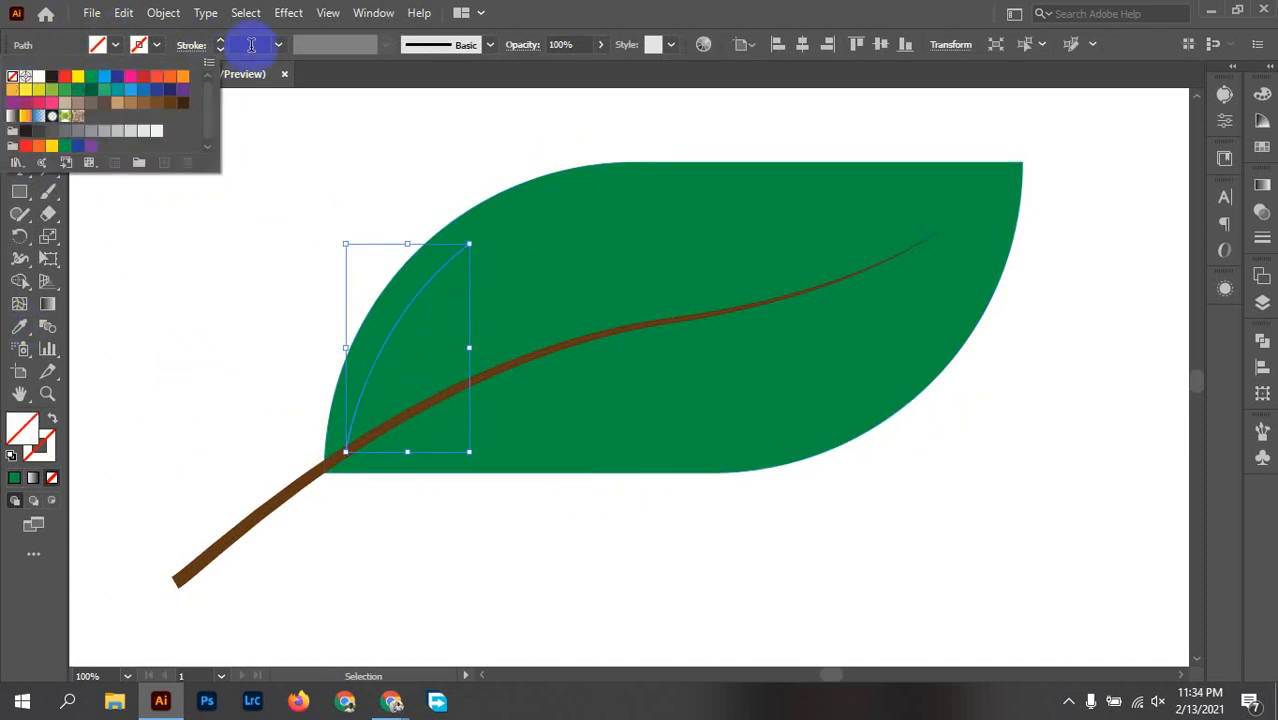
left_click(249, 44)
left_click(278, 45)
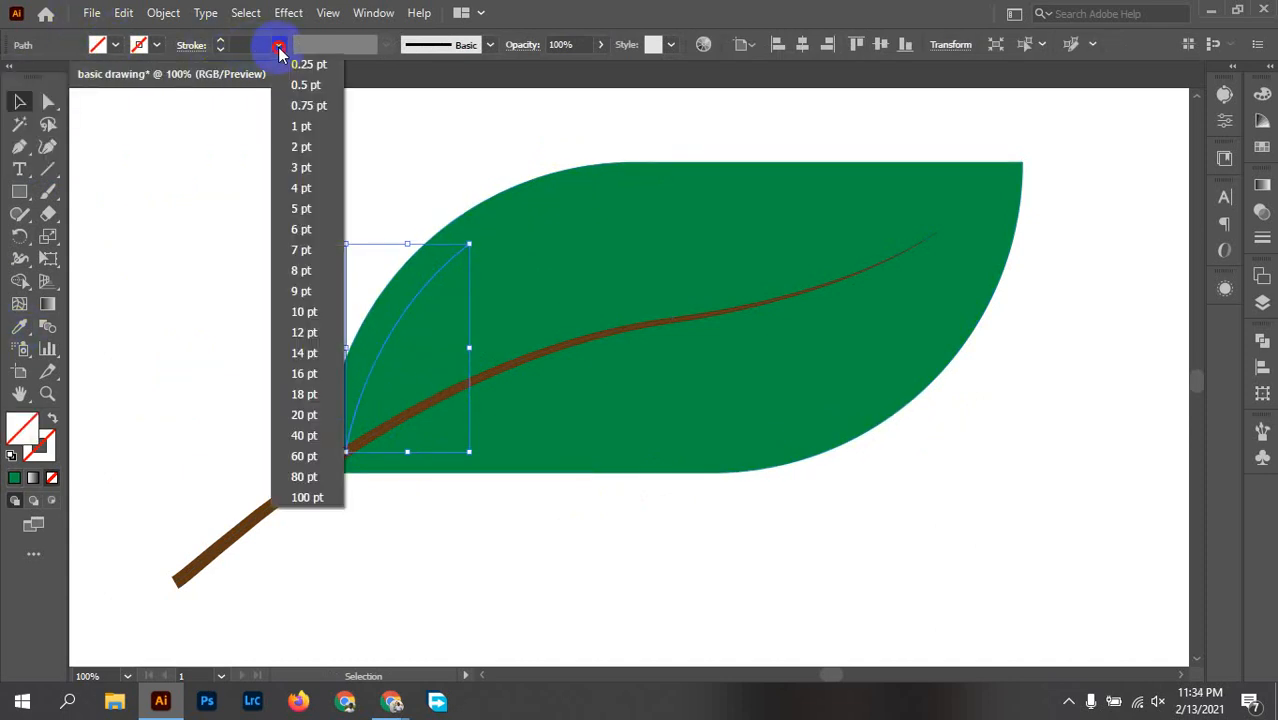
left_click(303, 209)
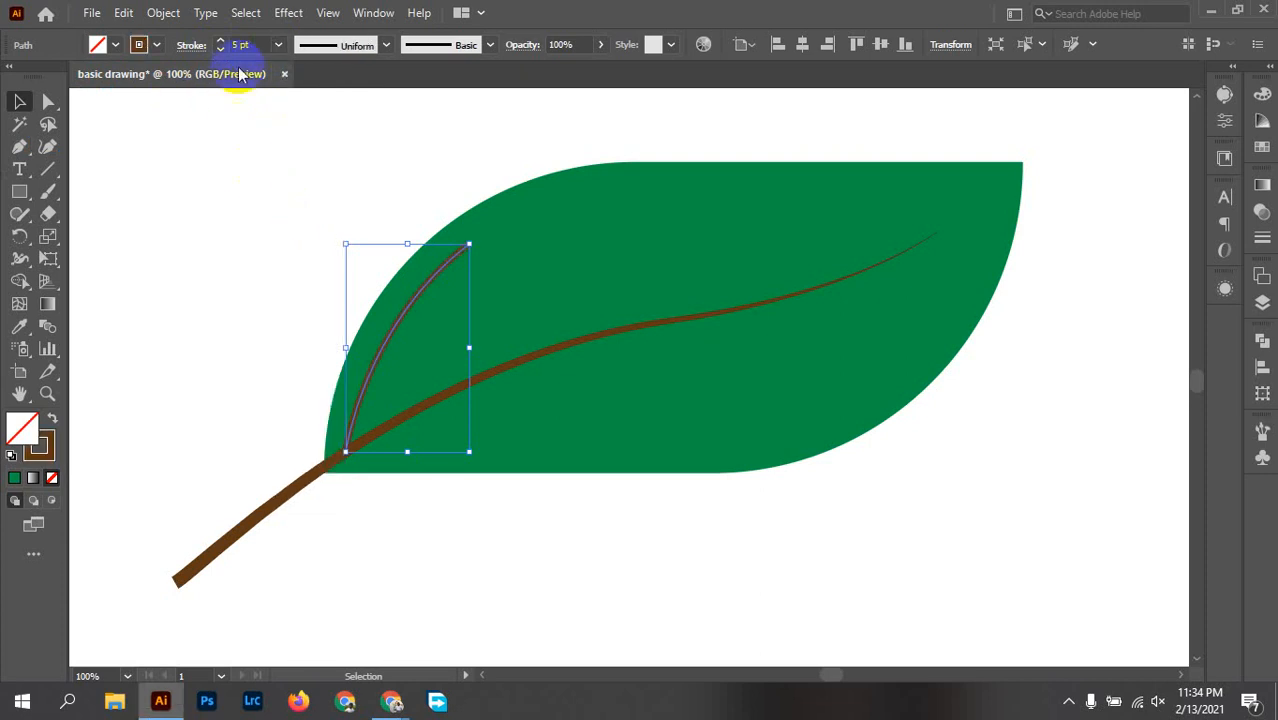
left_click(320, 46)
left_click(318, 193)
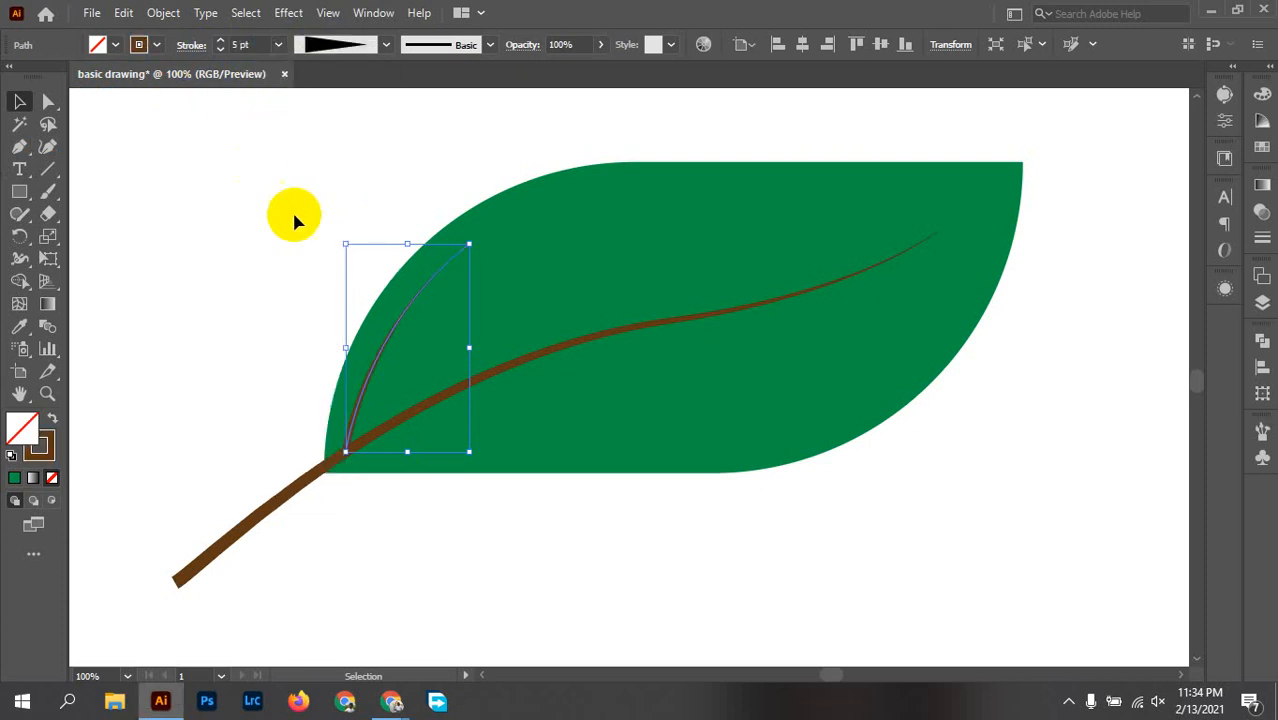
left_click(239, 313)
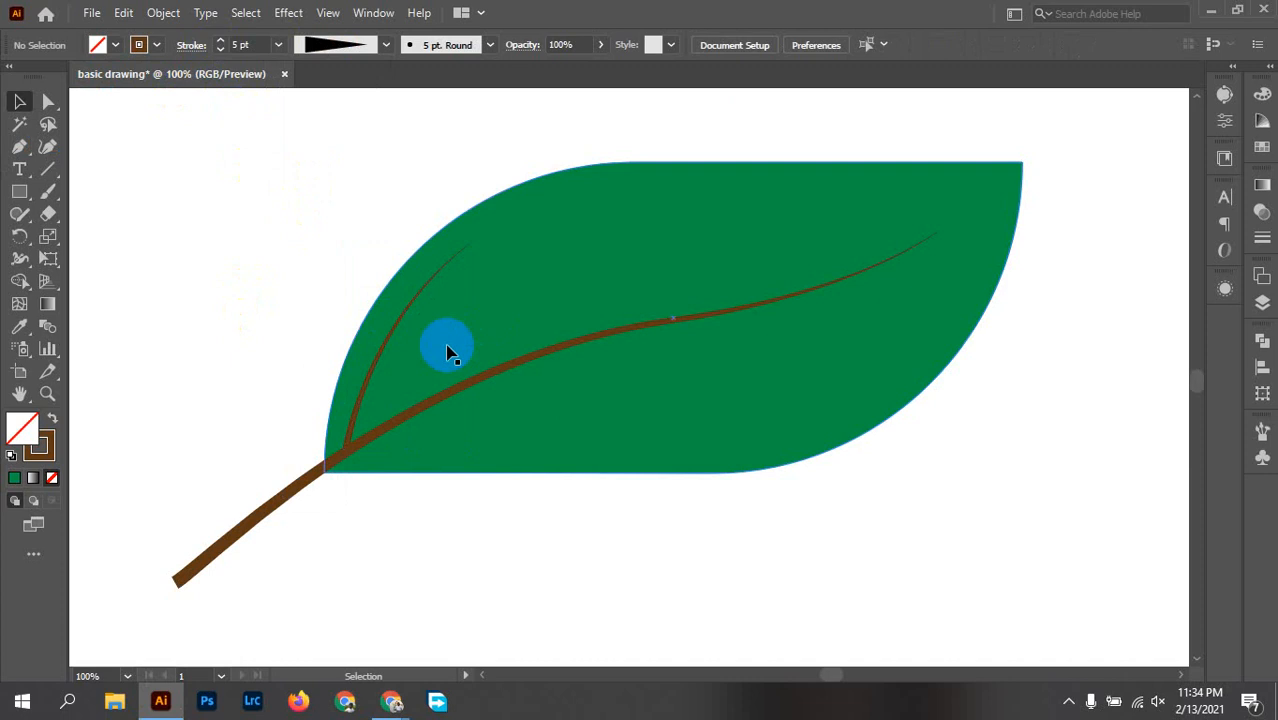
Step: Duplicate the first side vein a short way up the main vein, with its thick end touching the main vein
left_click_drag(386, 352, 461, 305)
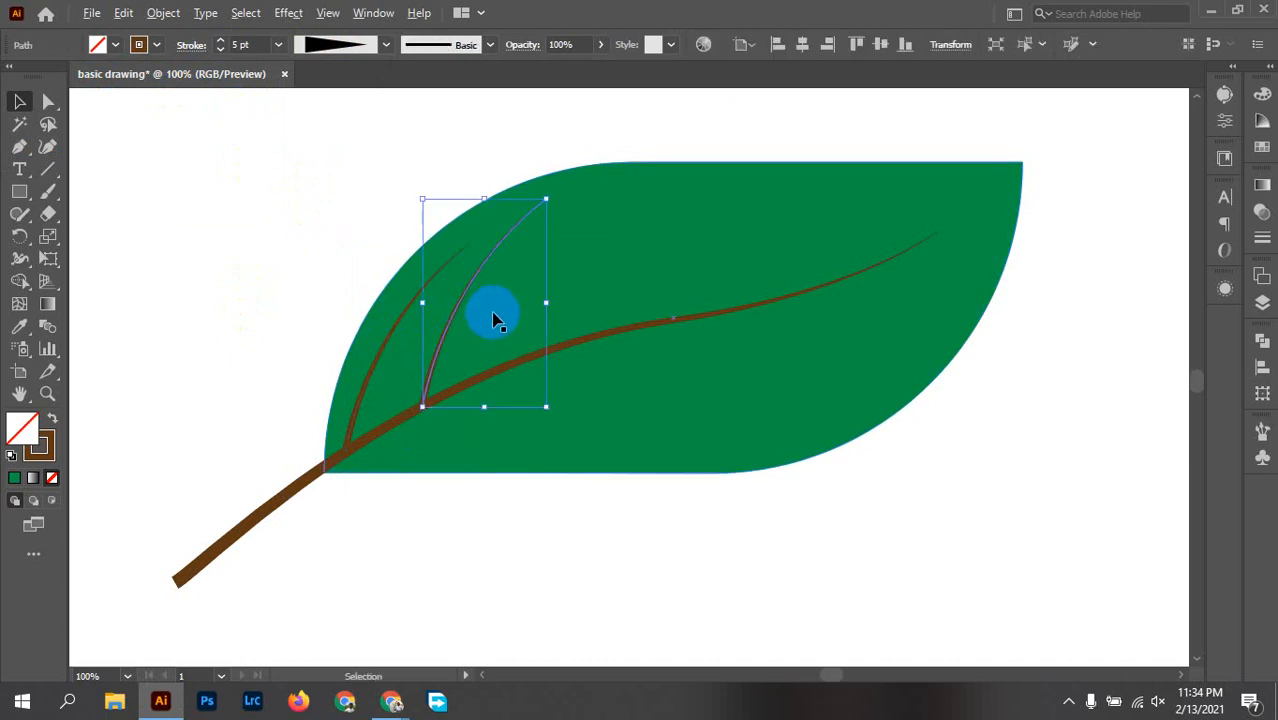
scroll(493, 313, "up", 1)
left_click_drag(647, 278, 524, 317)
scroll(491, 294, "down", 1)
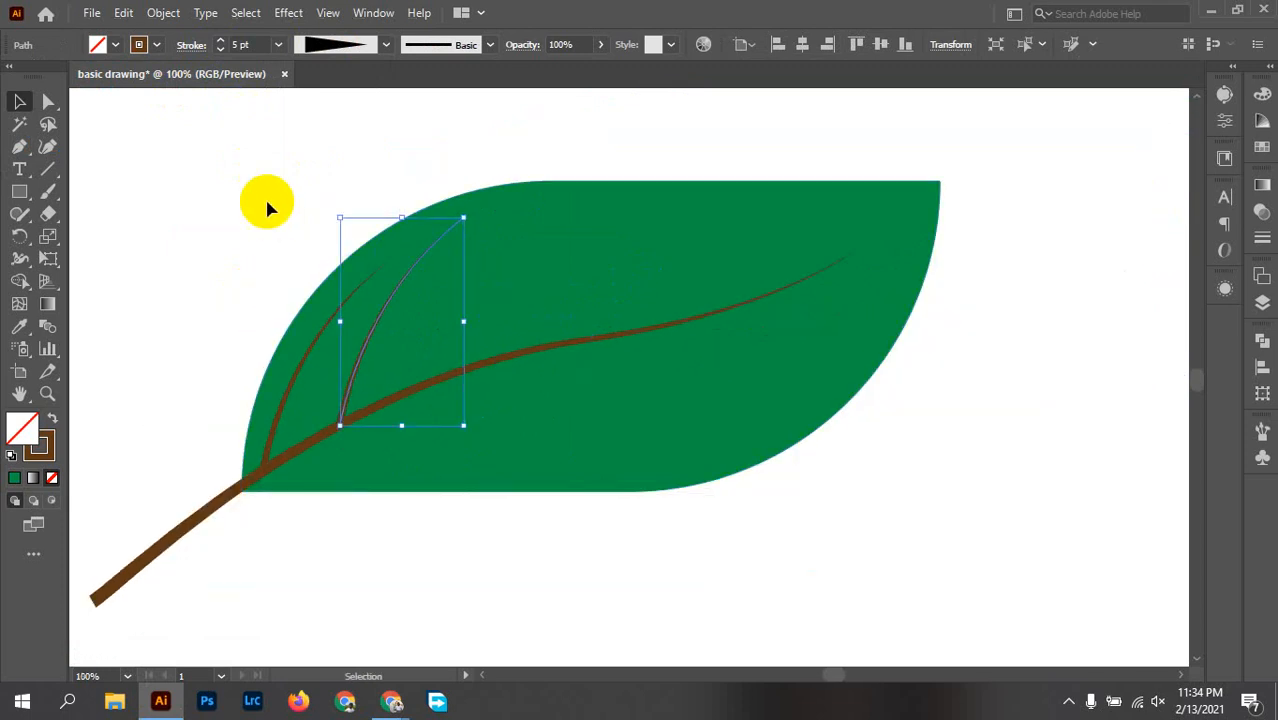
left_click(265, 197)
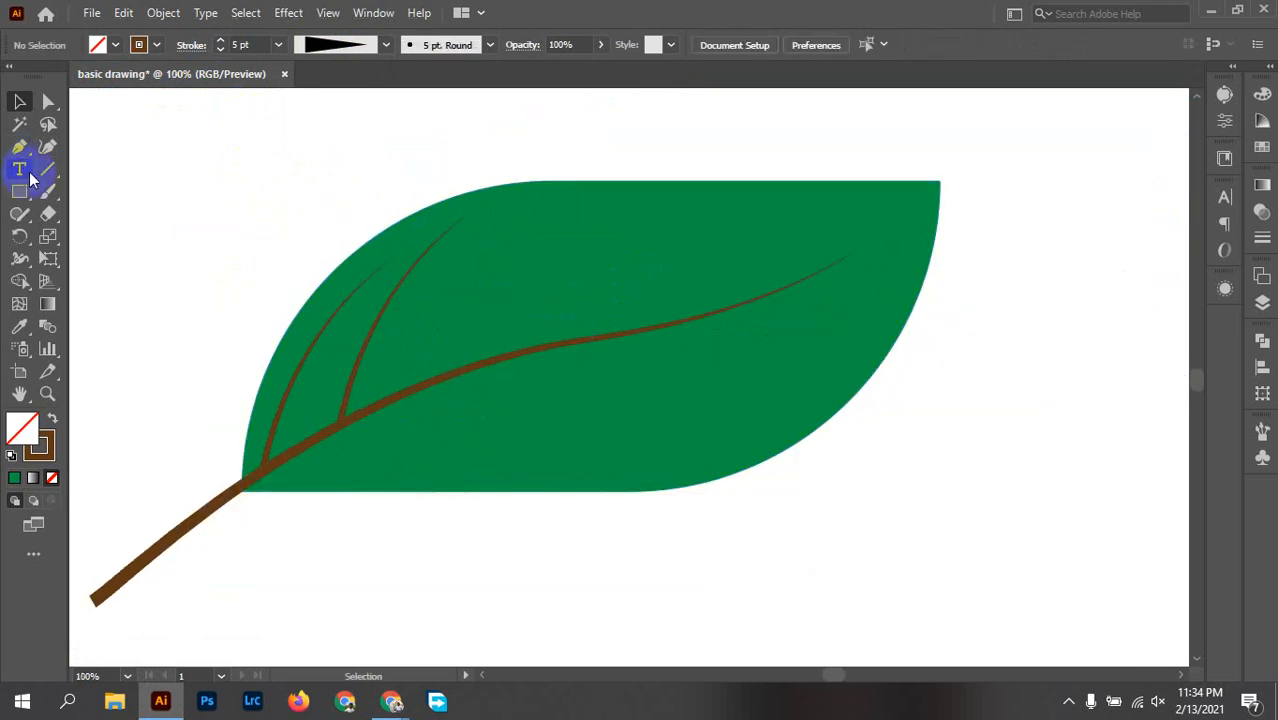
Step: Draw a third curved side vein with the Pen tool from the main vein to about X 489, Y 474 px
left_click(396, 397)
left_click_drag(529, 224, 622, 201)
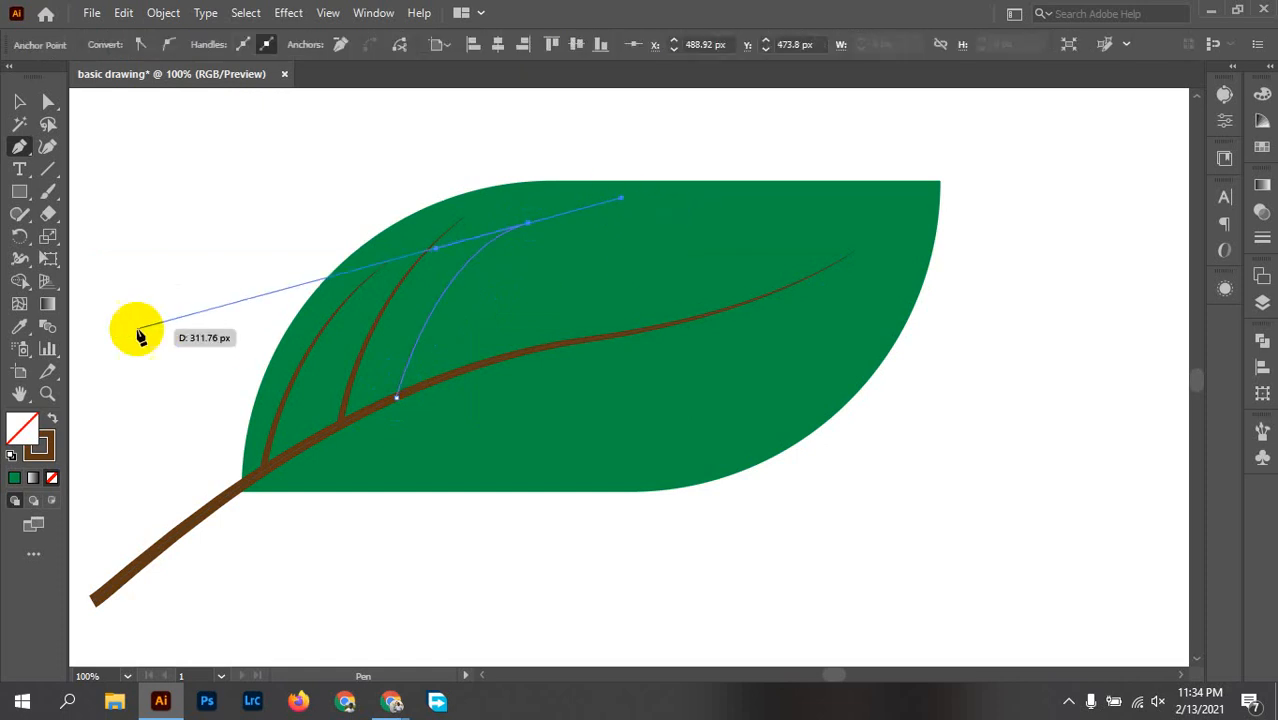
key("v")
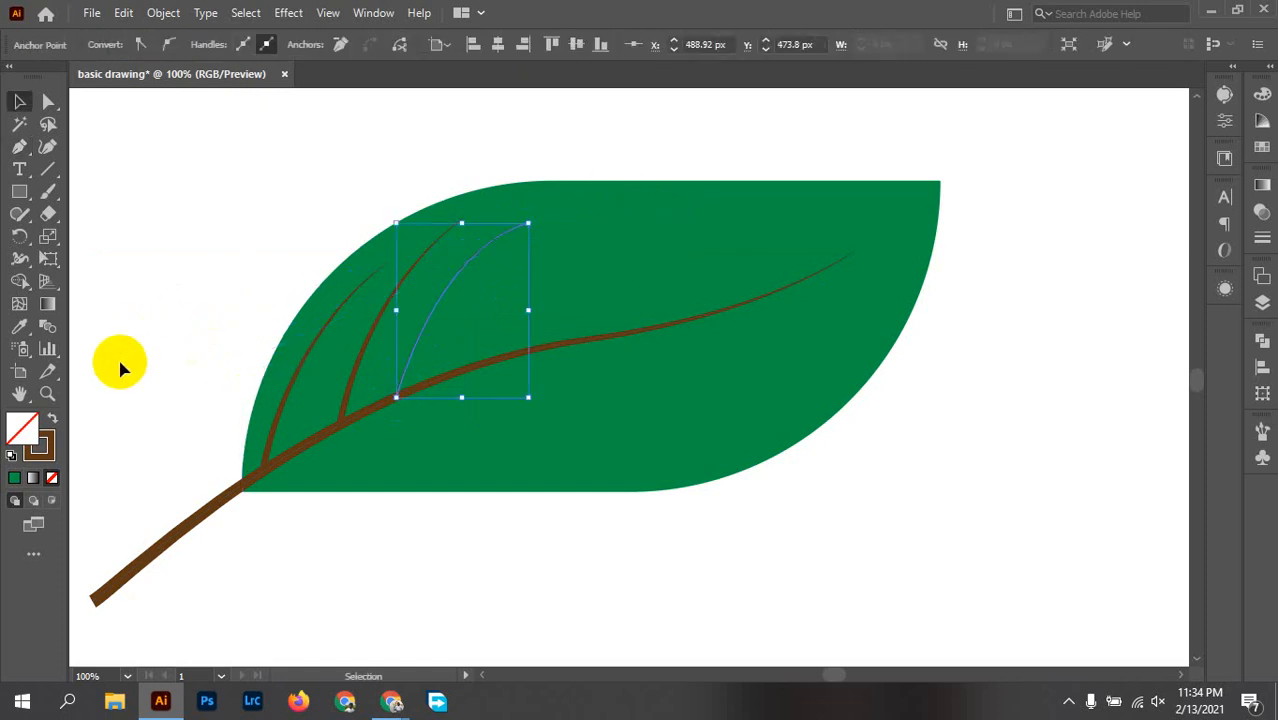
left_click(152, 350)
Step: Set the third side vein's stroke to 5 pt with the triangular tapered width profile and deselect it
left_click(426, 334)
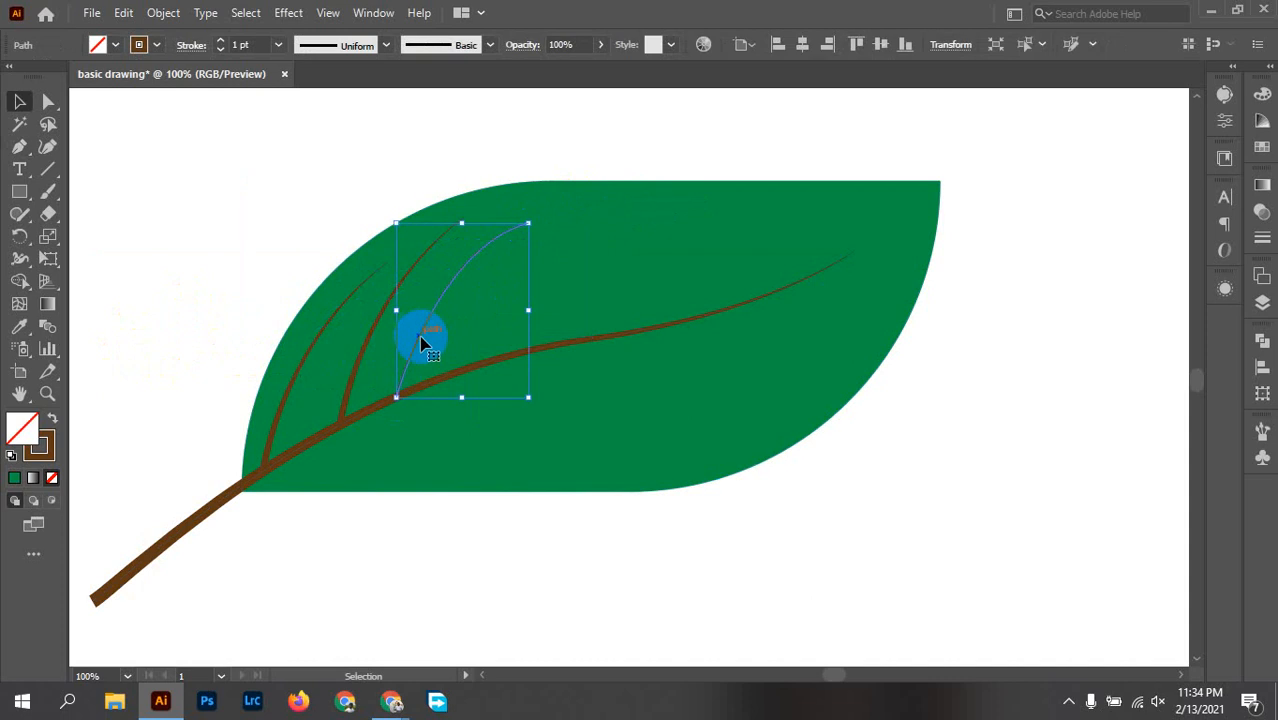
left_click(278, 45)
left_click(303, 209)
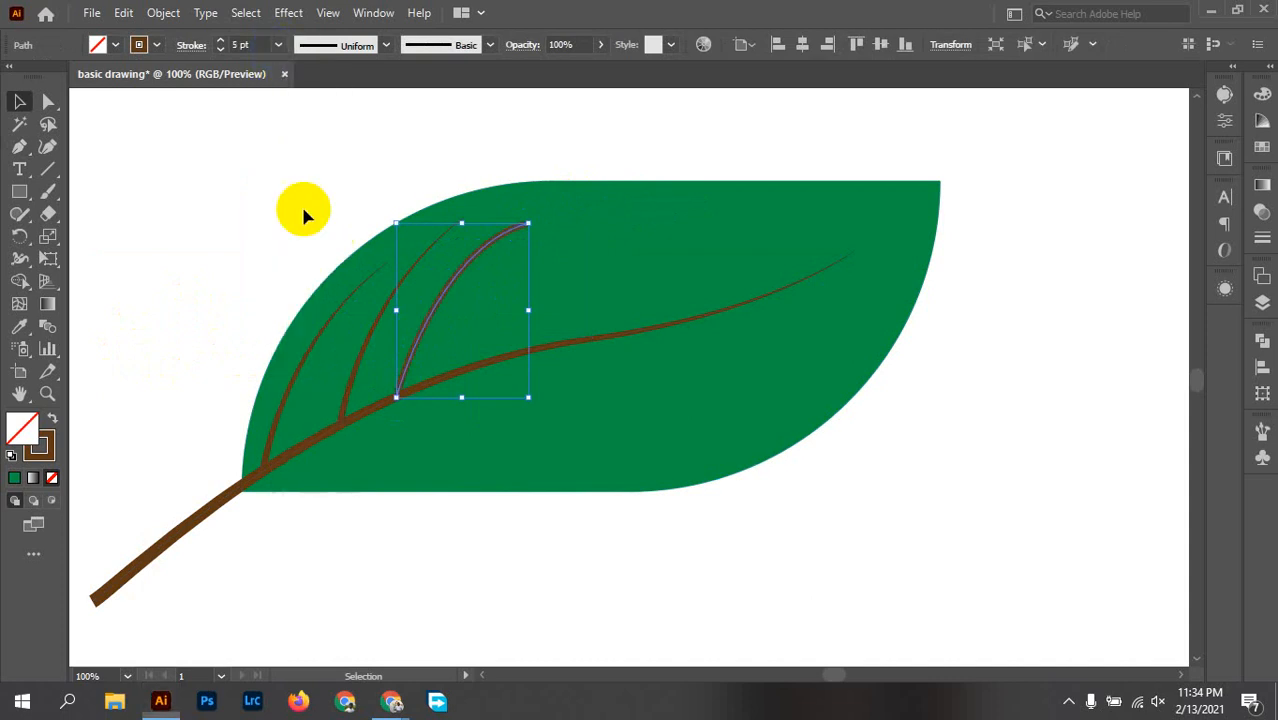
left_click(340, 45)
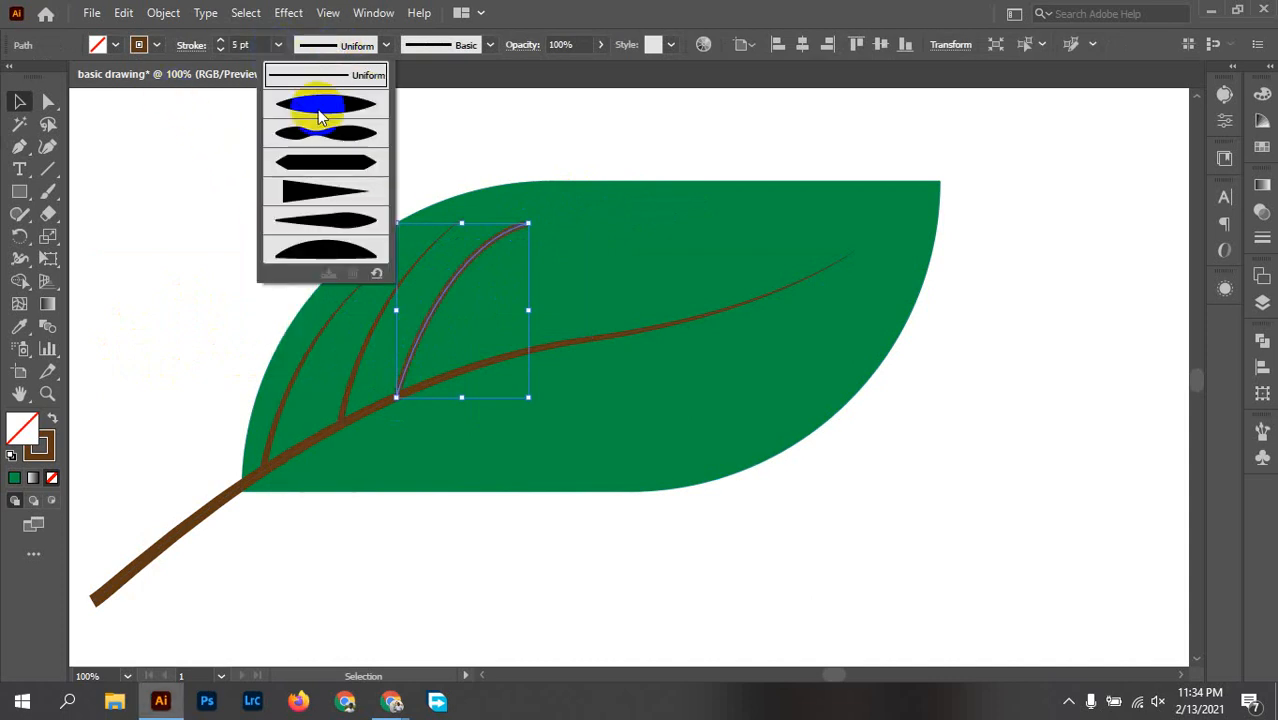
left_click(330, 192)
left_click(648, 148)
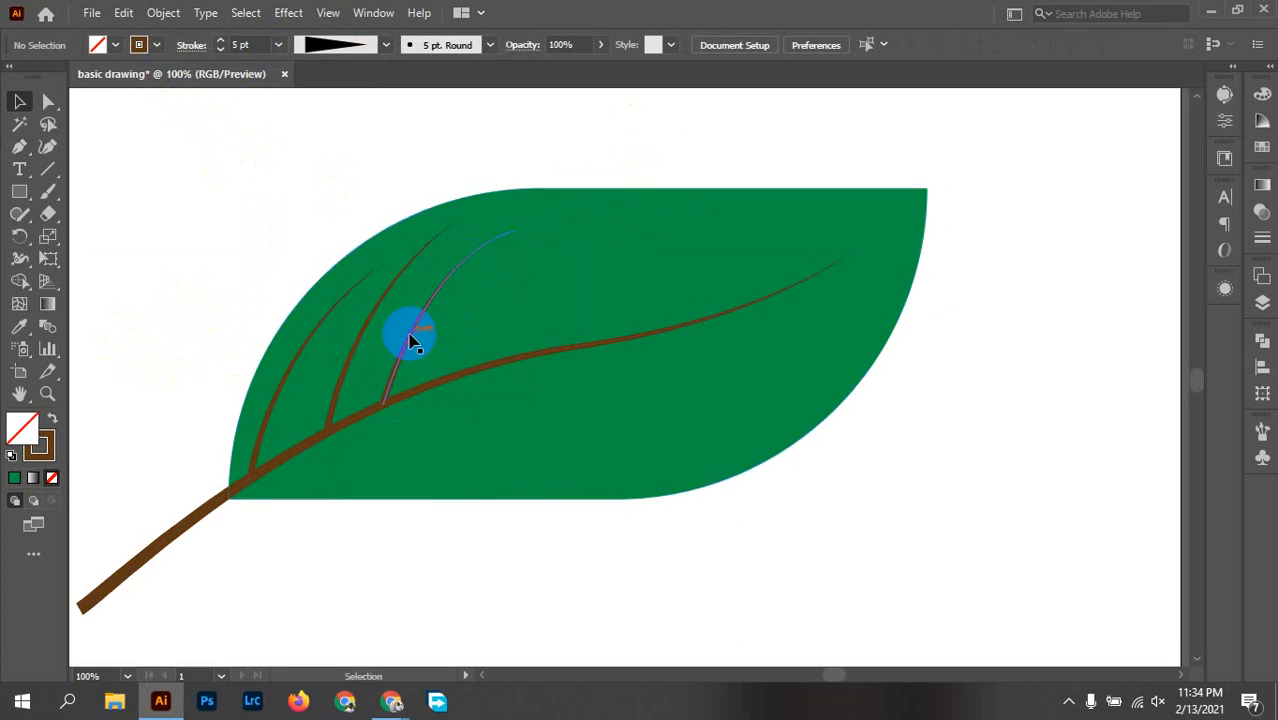
Step: Duplicate the third side vein twice further along the main vein and scale the last copy down to fit inside the leaf
left_click_drag(411, 341, 582, 280)
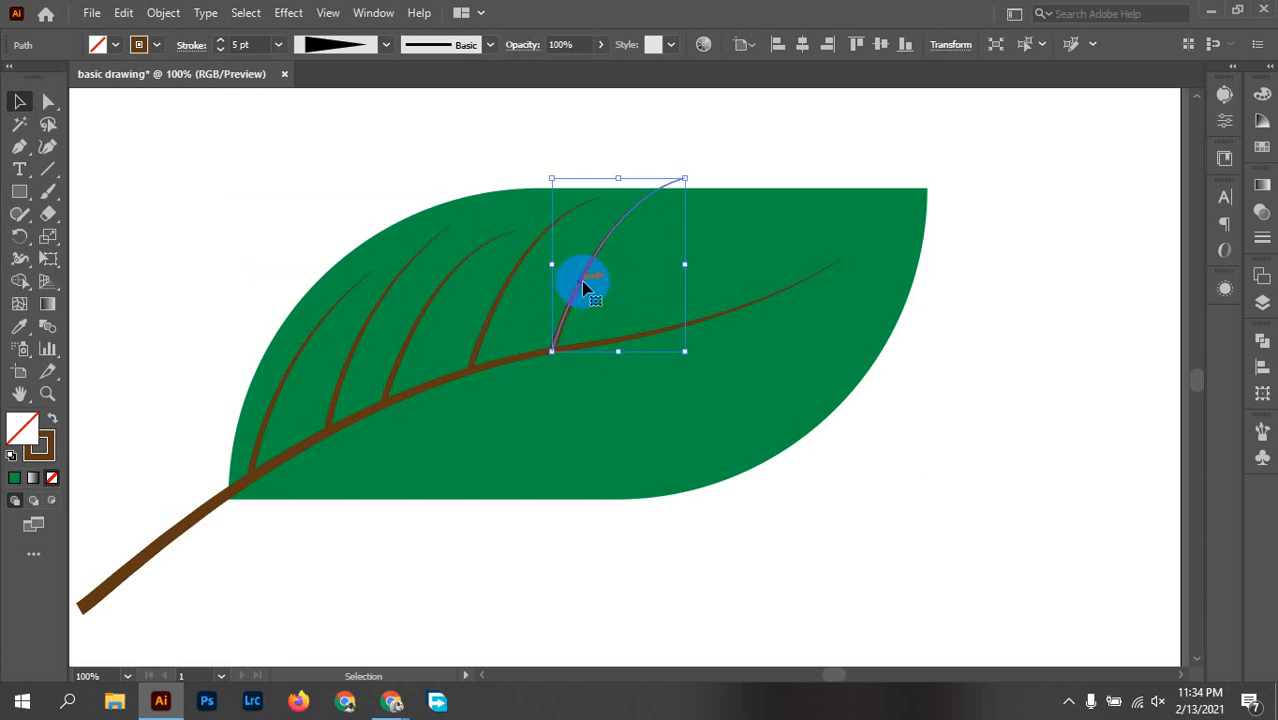
left_click_drag(684, 177, 670, 202)
left_click(653, 166)
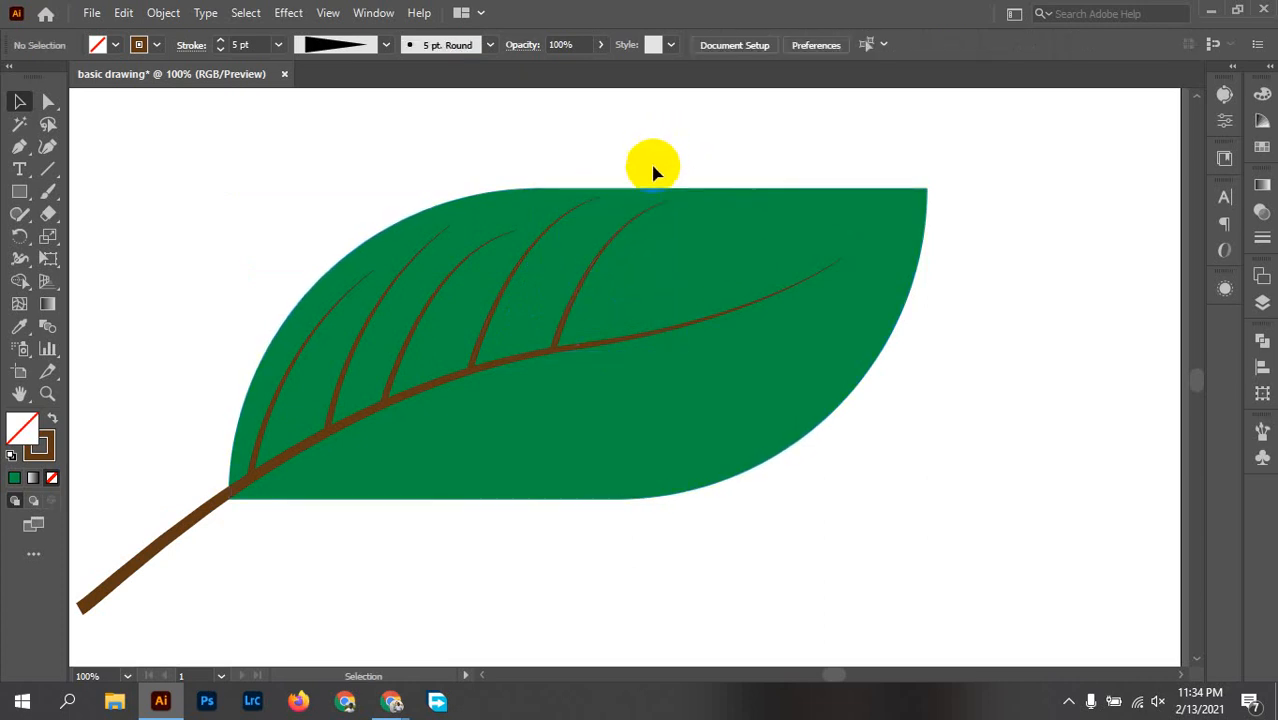
Step: Duplicate the fifth side vein towards the leaf's tip, seat its base on the main vein and scale it down inside the leaf's upper edge
left_click_drag(587, 287, 671, 266)
left_click_drag(671, 268, 668, 276)
scroll(650, 323, "up", 4)
left_click_drag(595, 354, 595, 337)
scroll(694, 279, "down", 4)
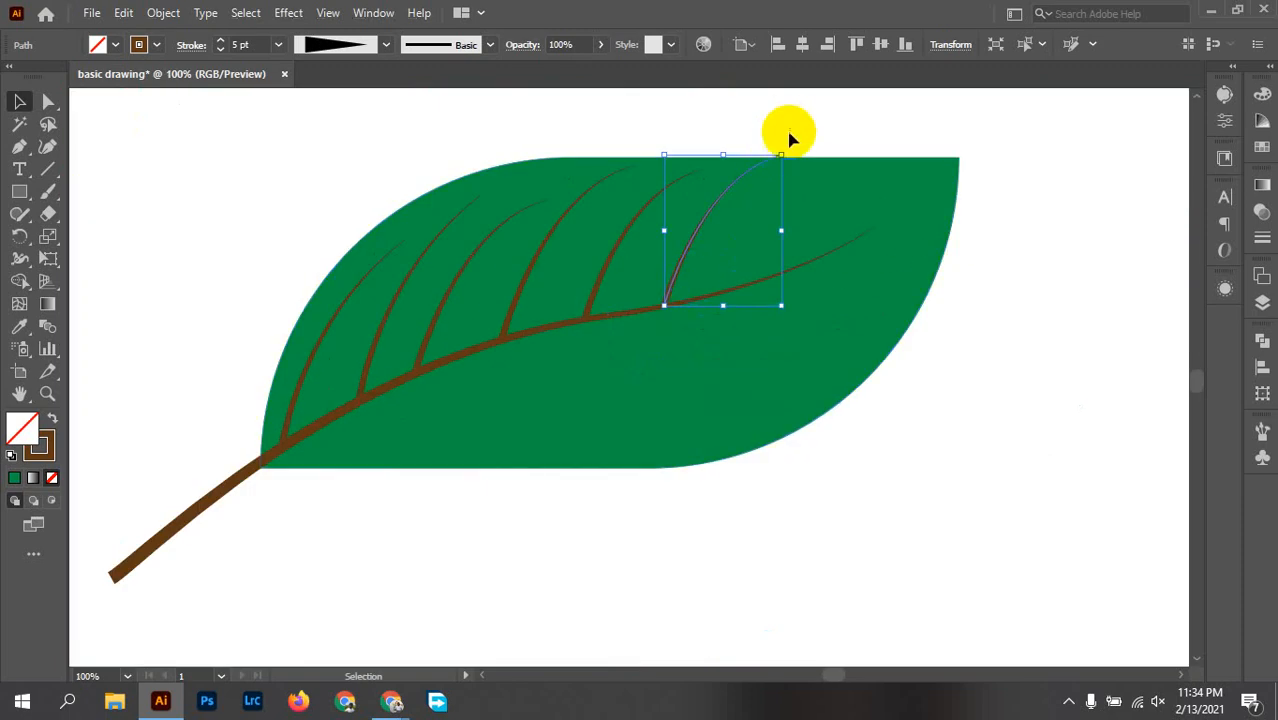
left_click_drag(776, 158, 750, 180)
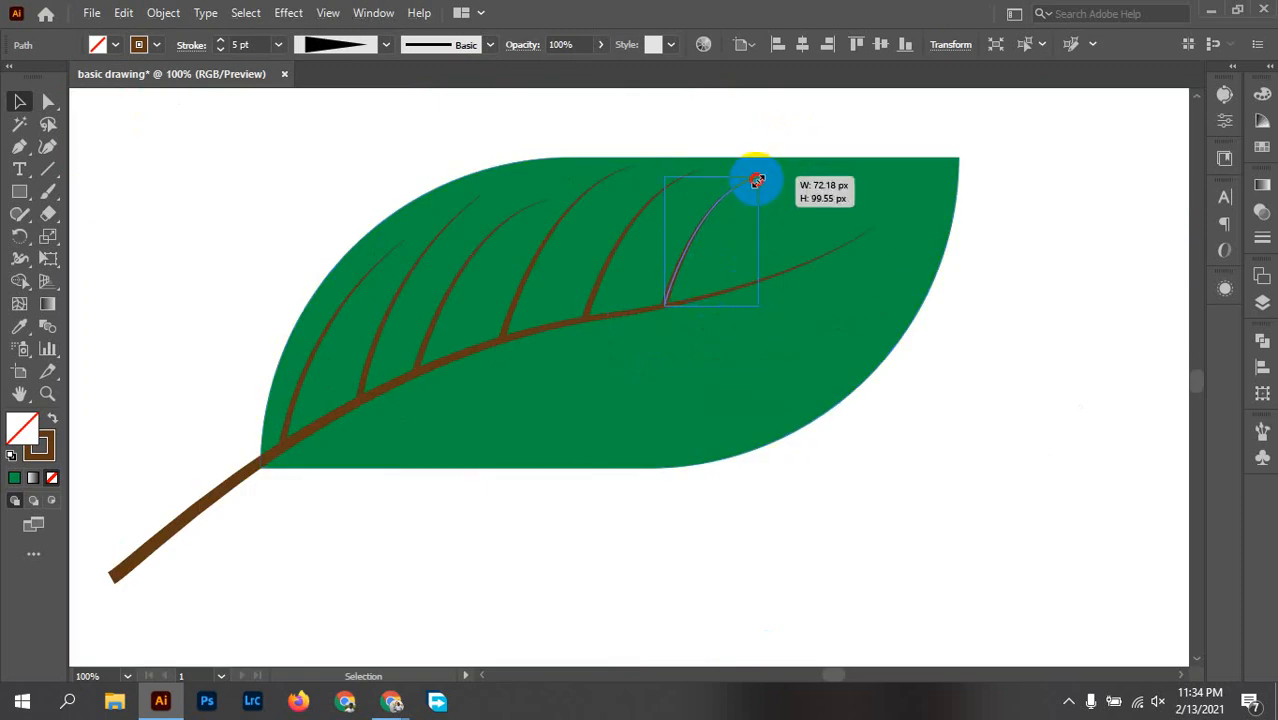
left_click(748, 116)
scroll(873, 296, "down", 2)
scroll(888, 370, "up", 1)
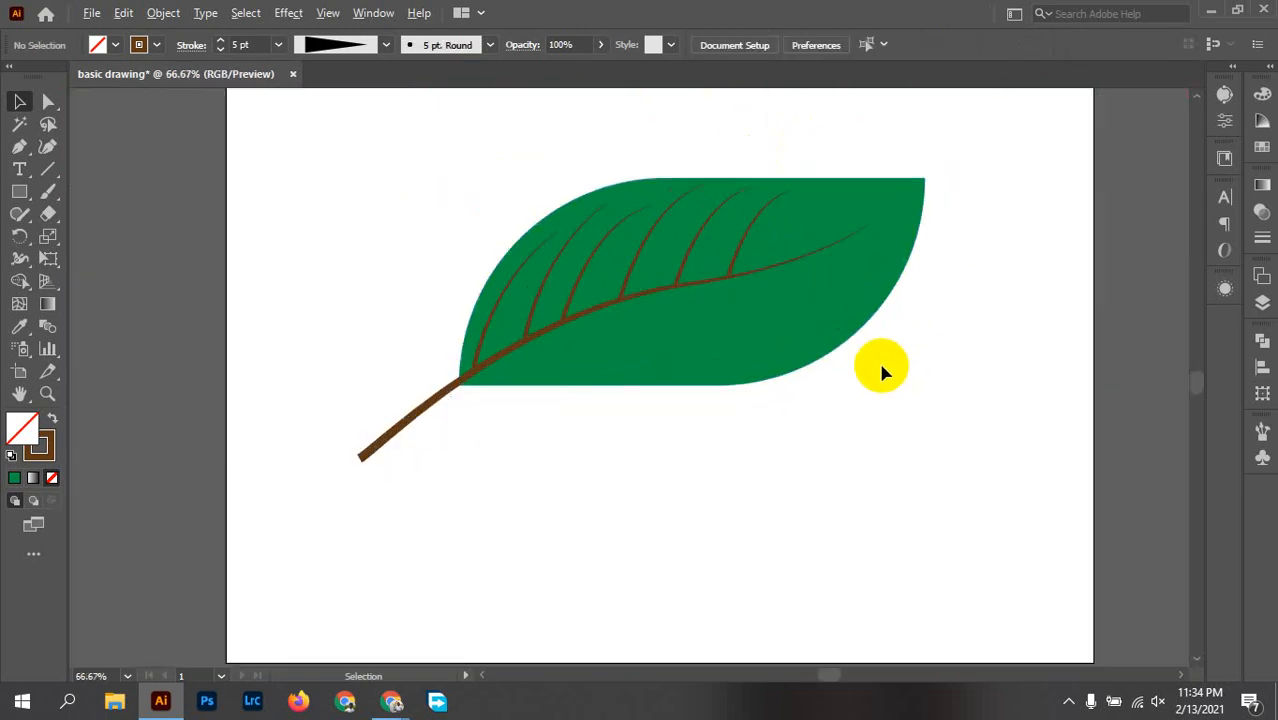
left_click_drag(941, 363, 877, 405)
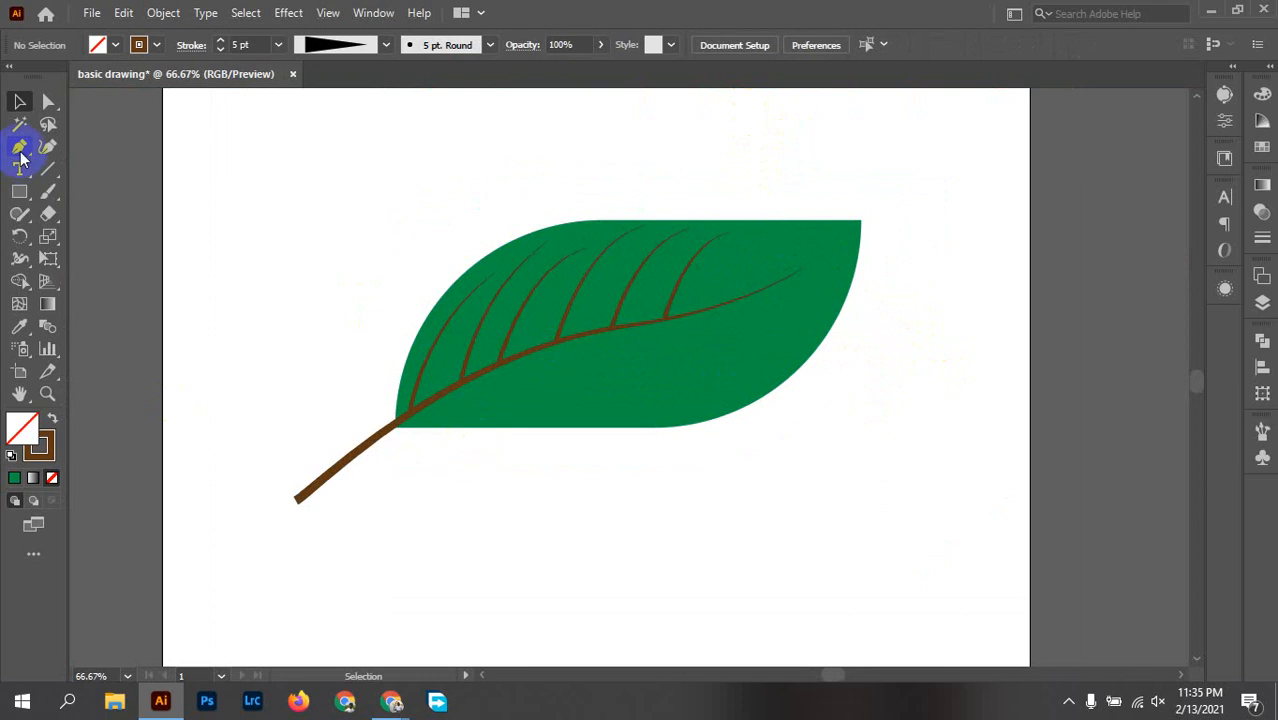
Step: Draw a curved side vein with the Pen tool from the main vein near the leaf's tip to about X 779, Y 514 px
left_click(19, 146)
left_click_drag(722, 308, 899, 258)
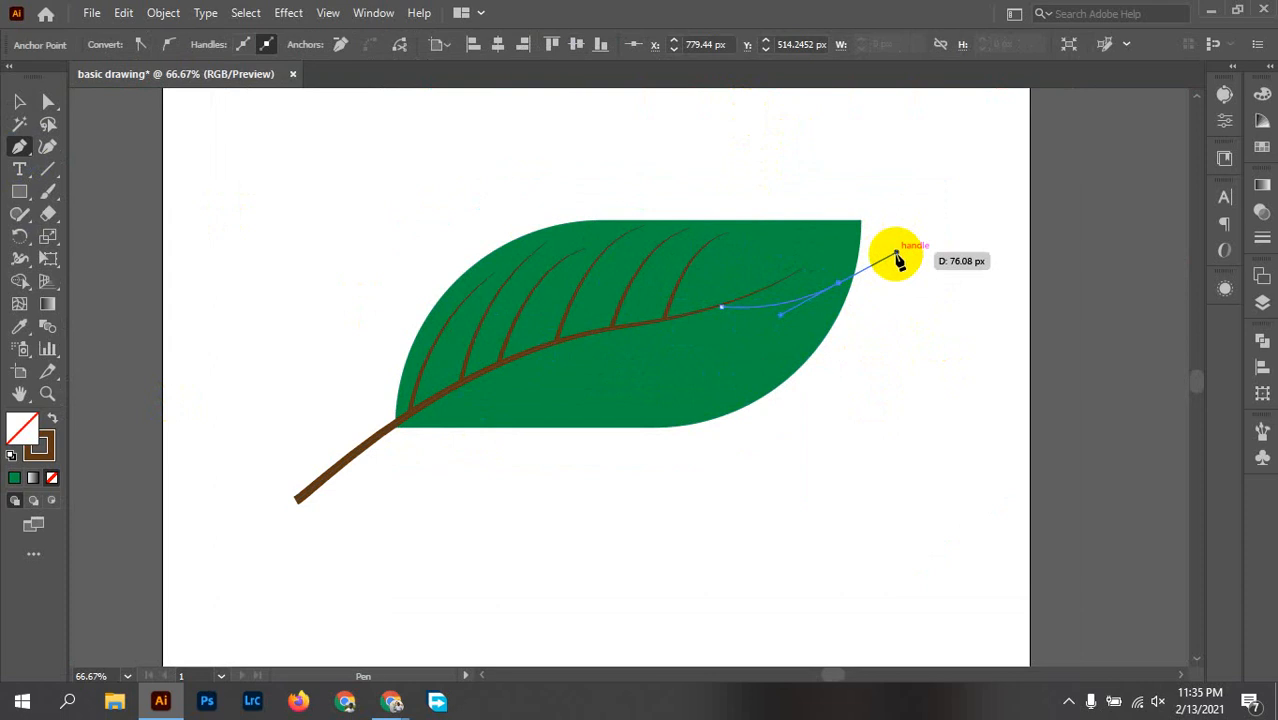
key("v")
left_click(818, 300)
left_click(190, 170)
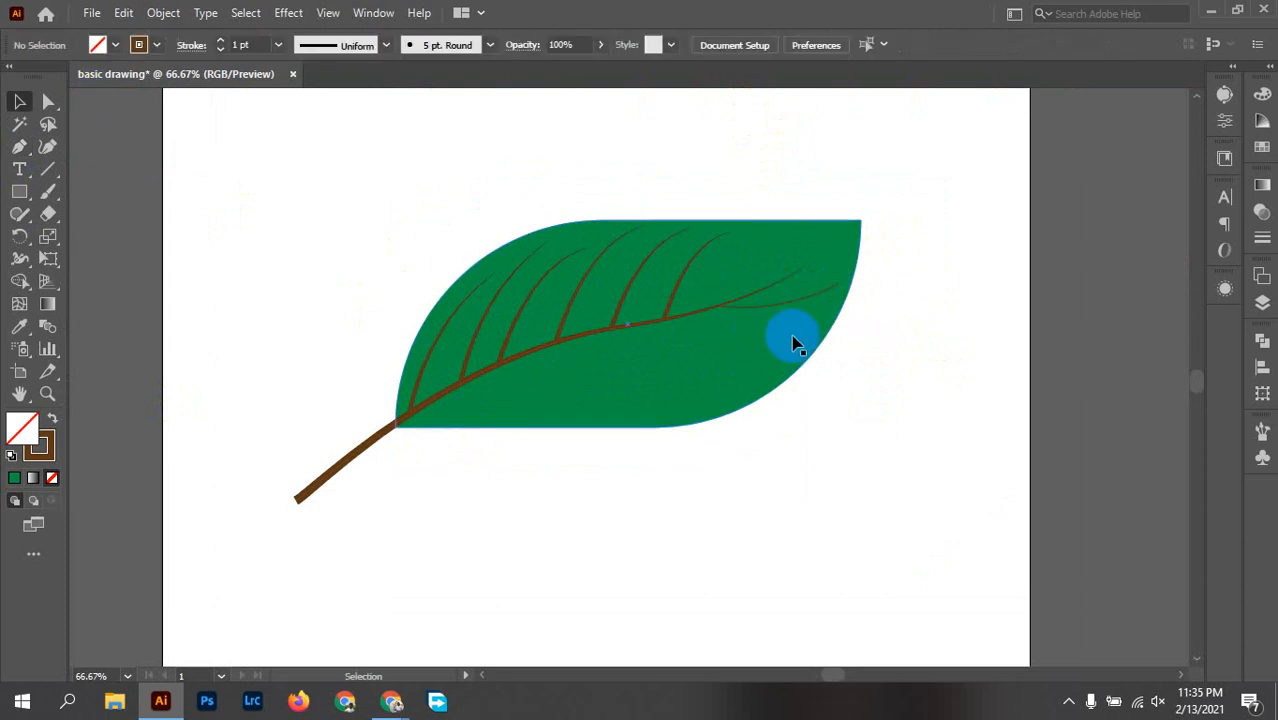
Step: Set the new tip vein's stroke to 5 pt with the triangular tapered width profile and deselect it
left_click(787, 302)
left_click(312, 46)
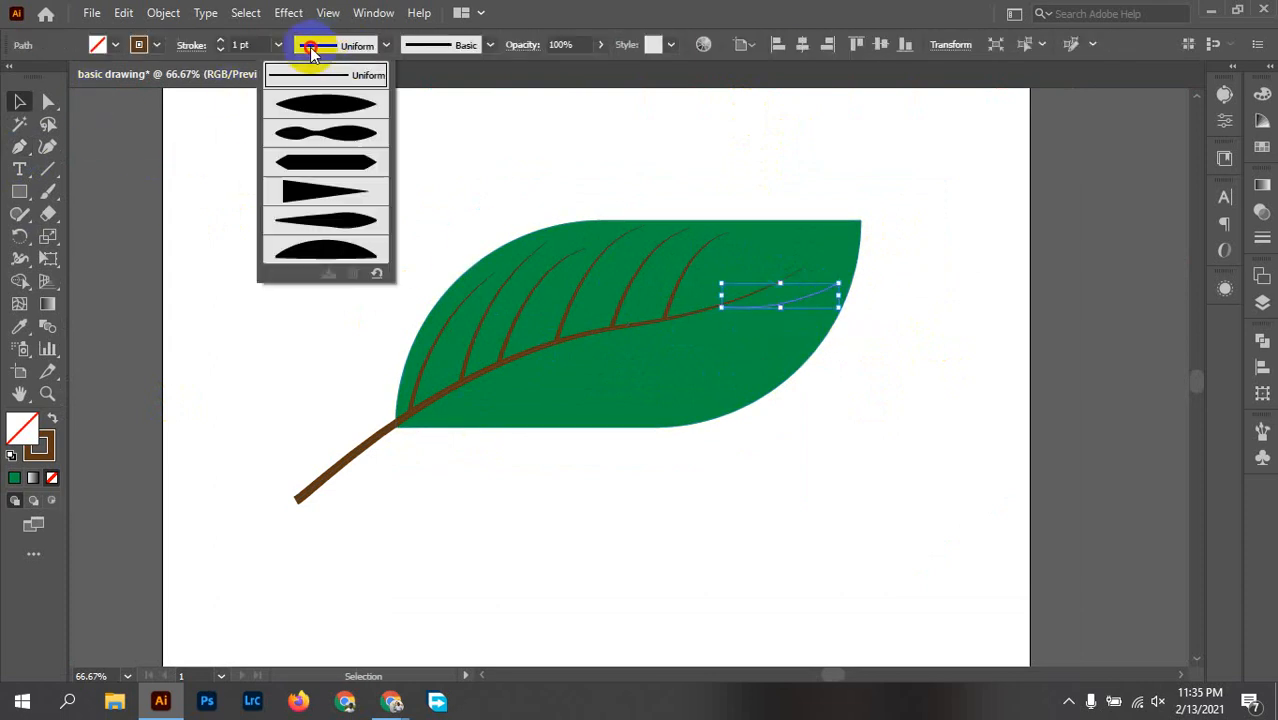
left_click(327, 195)
left_click(279, 45)
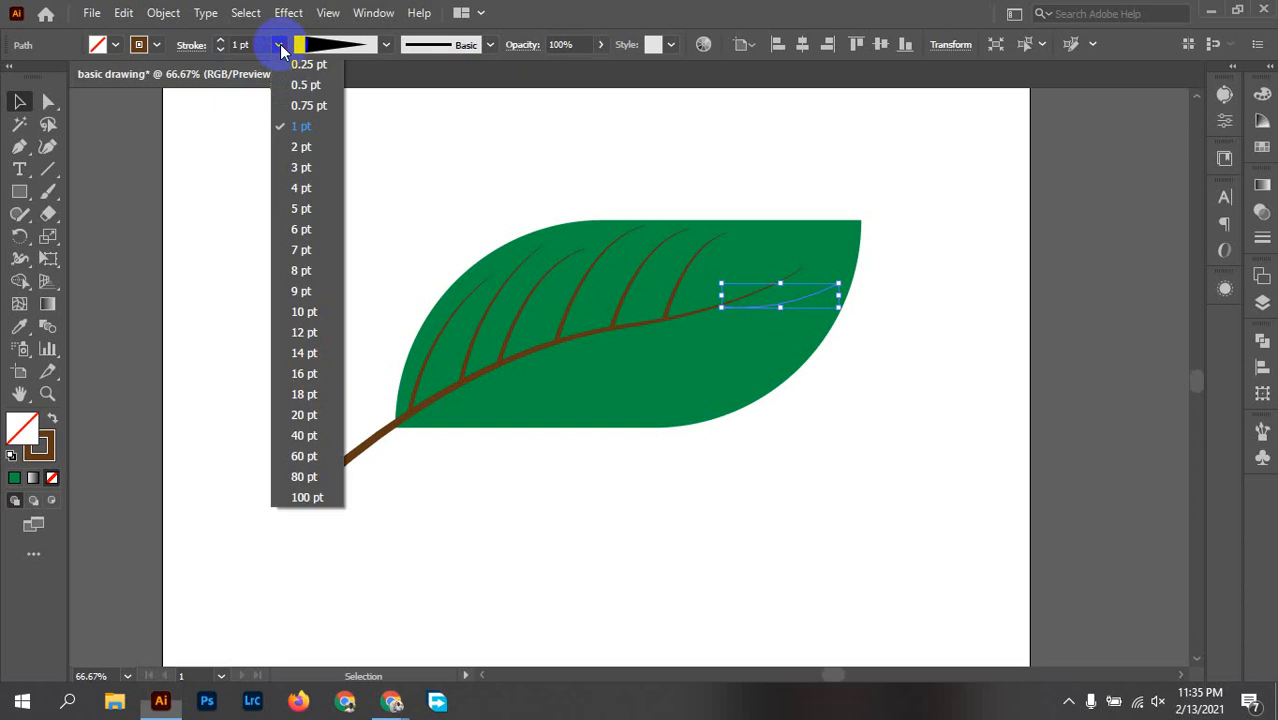
left_click(296, 208)
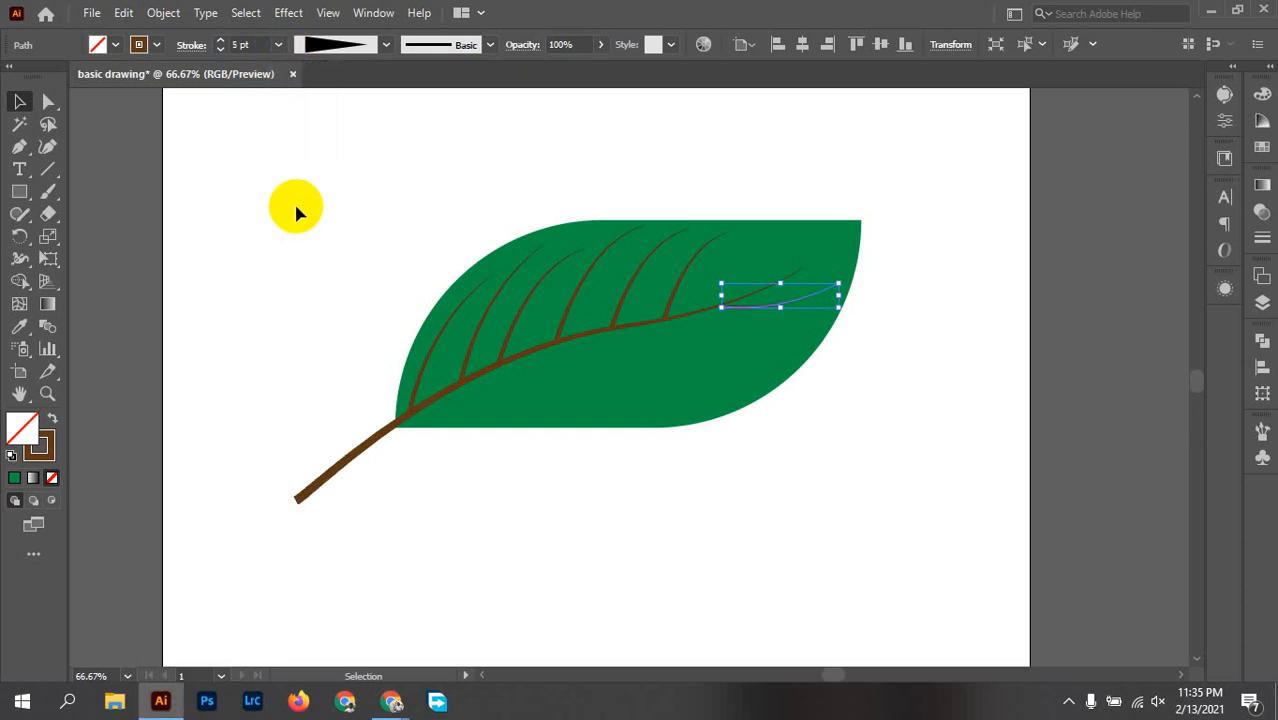
left_click(905, 376)
Step: Move the tip vein's base onto the main vein, reduce its stroke to 3 pt and deselect it
scroll(728, 290, "up", 2)
scroll(725, 370, "up", 3)
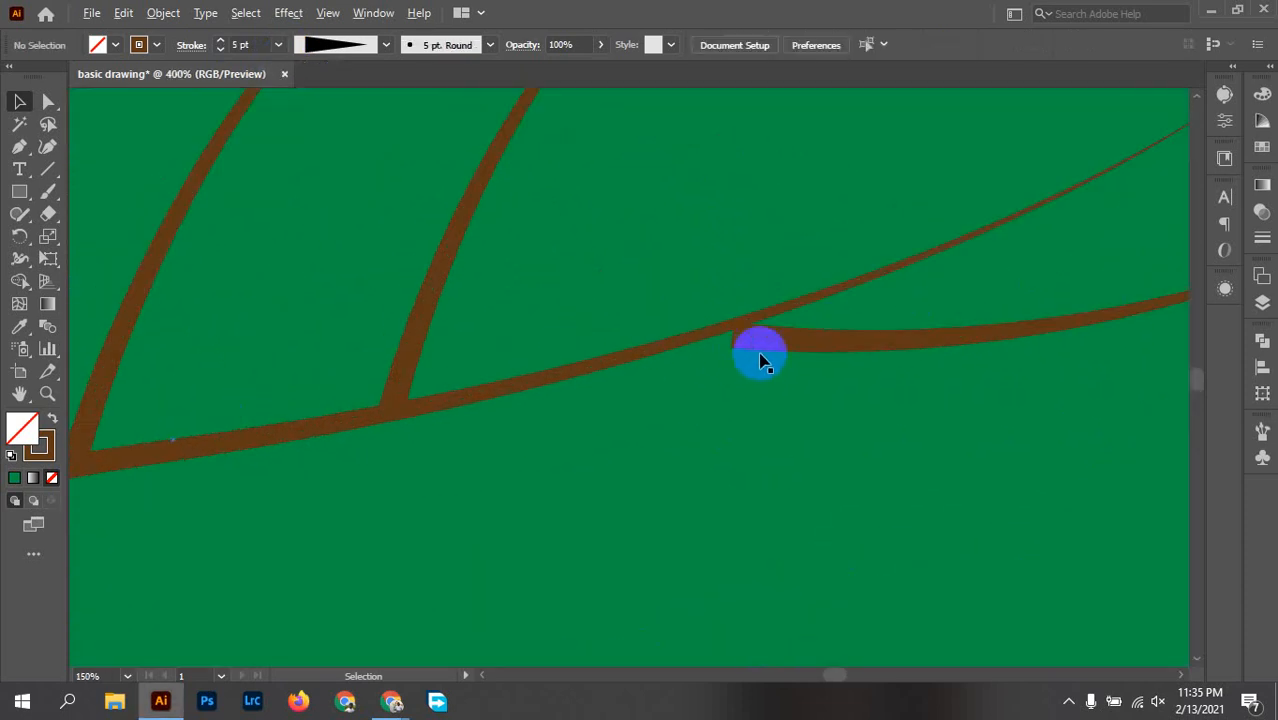
mouse_move(760, 357)
left_mouse_down()
mouse_move(765, 345)
mouse_move(711, 349)
left_mouse_up()
scroll(759, 351, "down", 2)
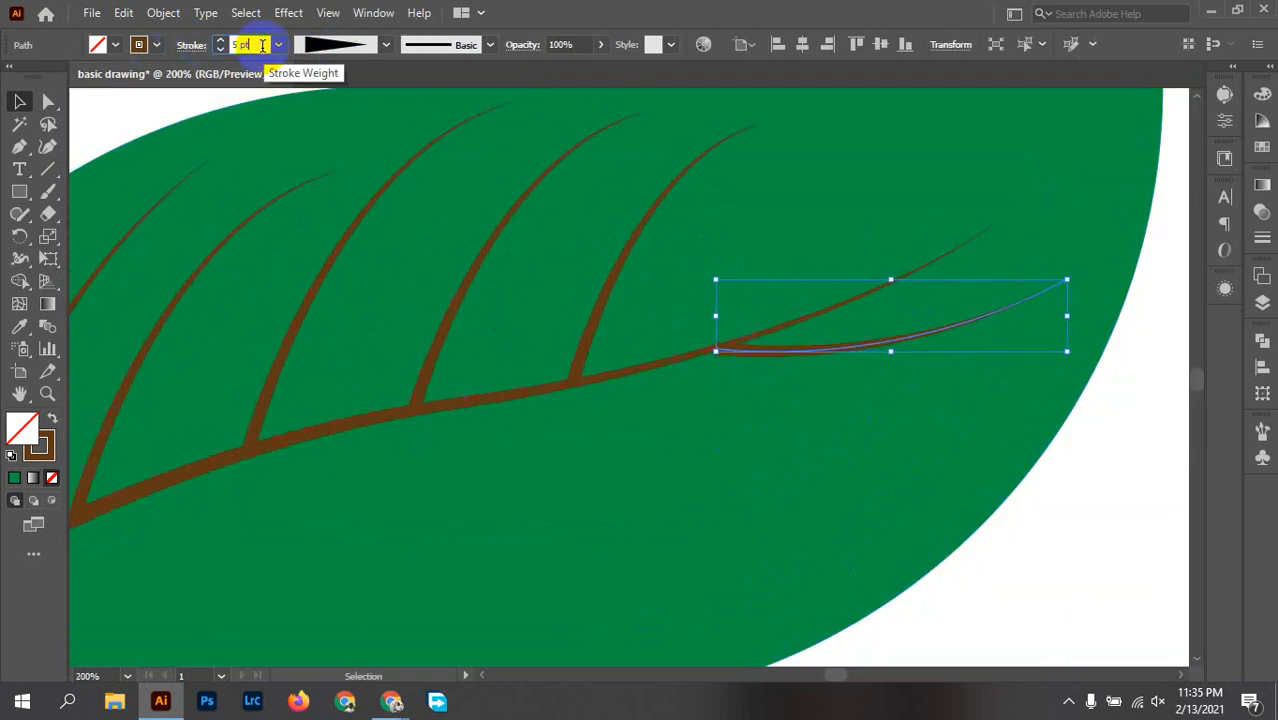
type("1")
key("Return")
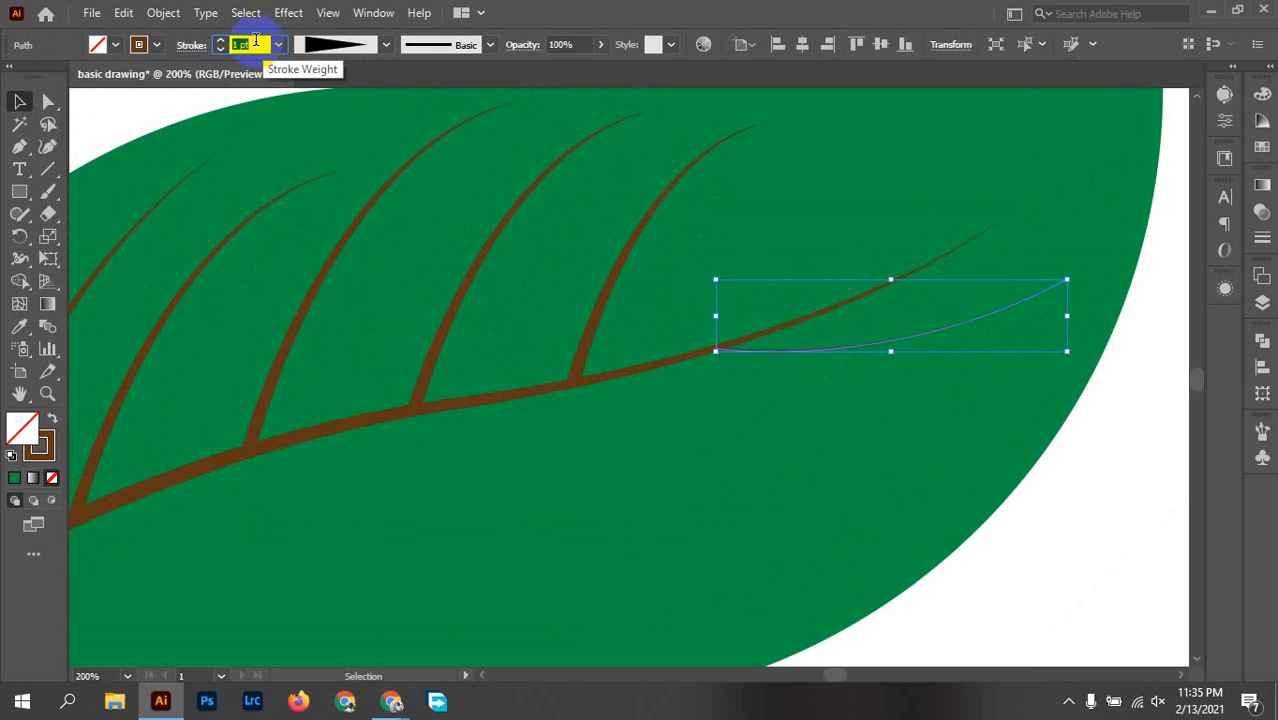
left_click(1070, 485)
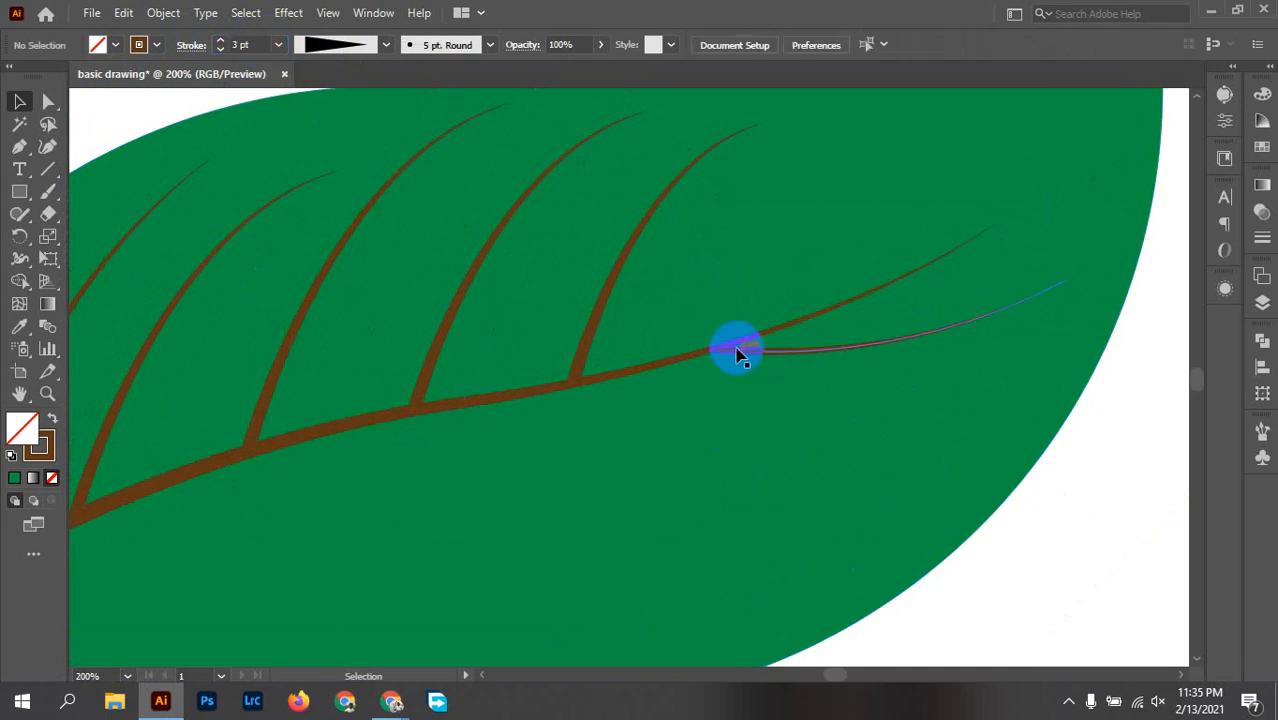
Step: Nudge the tip vein slightly so its base blends into the main vein, leaving it deselected
scroll(728, 357, "up", 4)
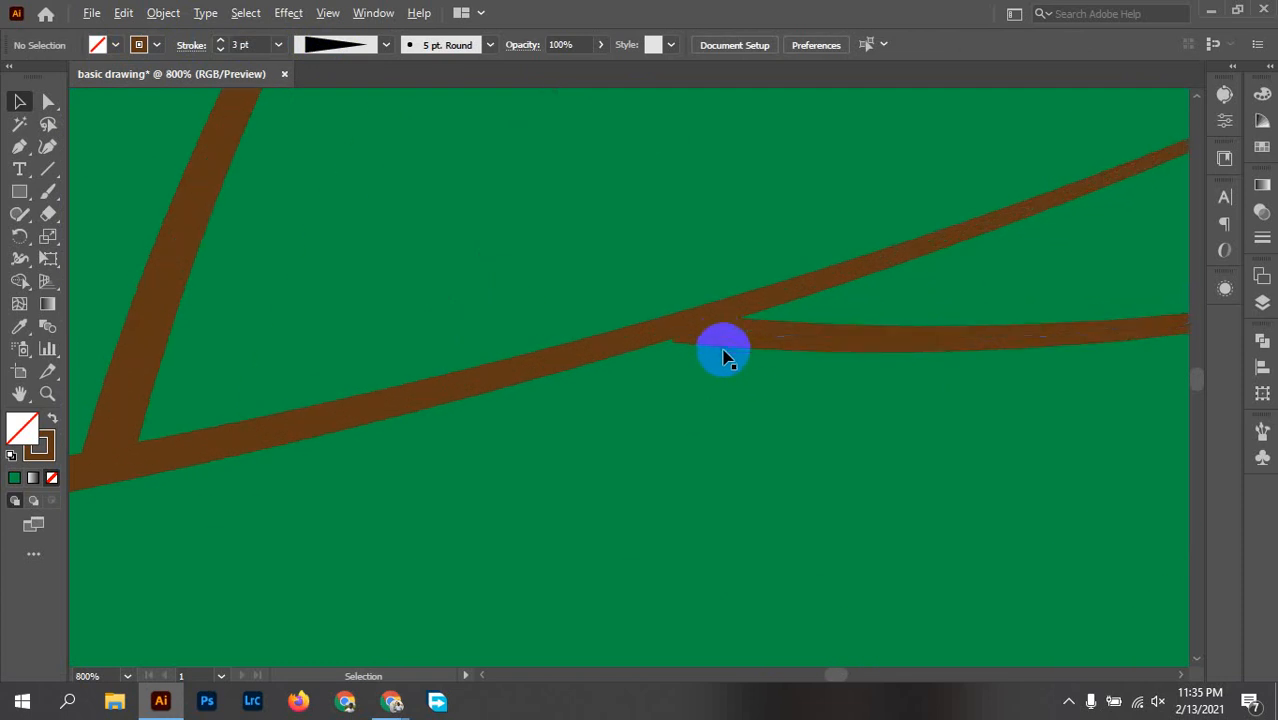
left_click_drag(725, 342, 716, 336)
scroll(705, 330, "down", 6)
left_click(1013, 405)
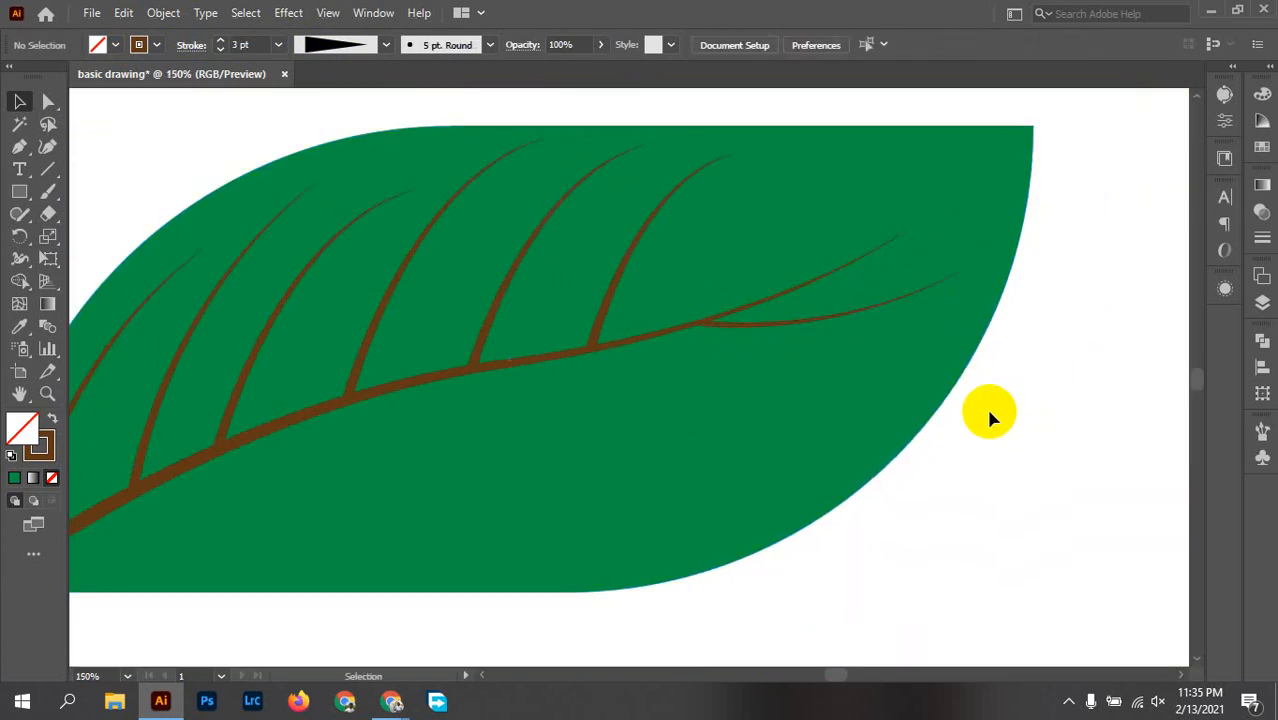
left_click(735, 333)
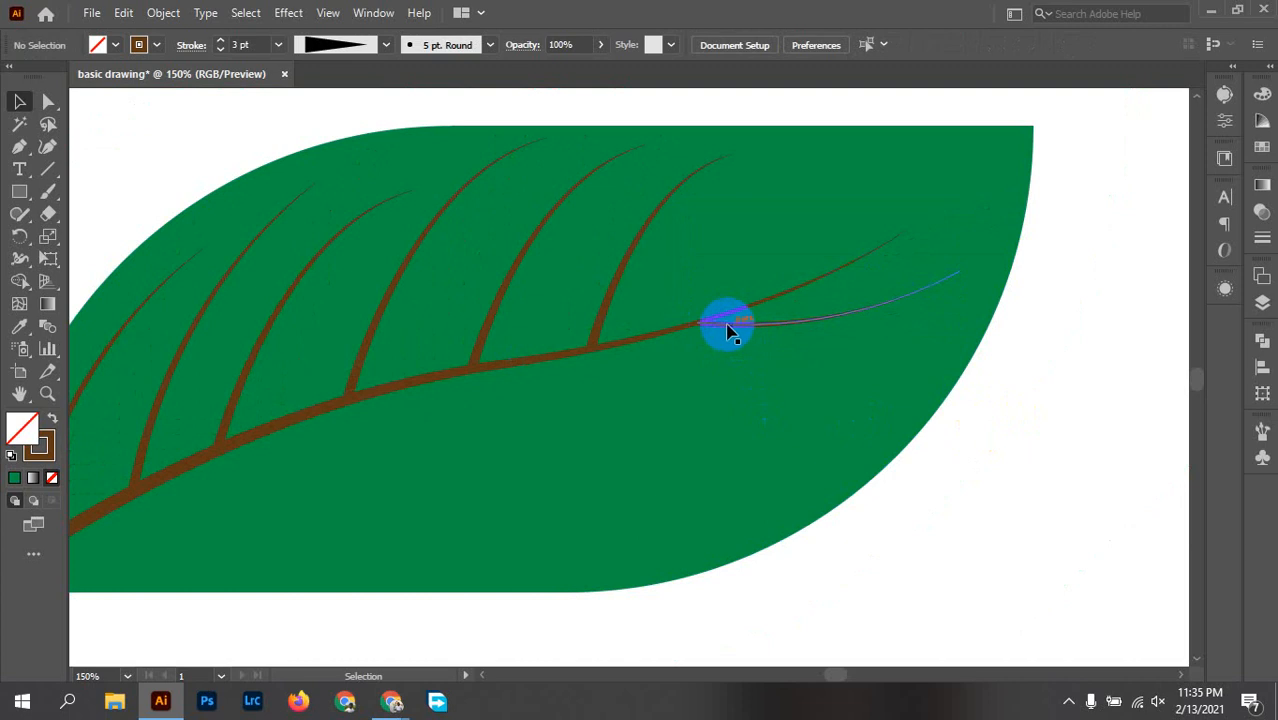
key("super")
key("super")
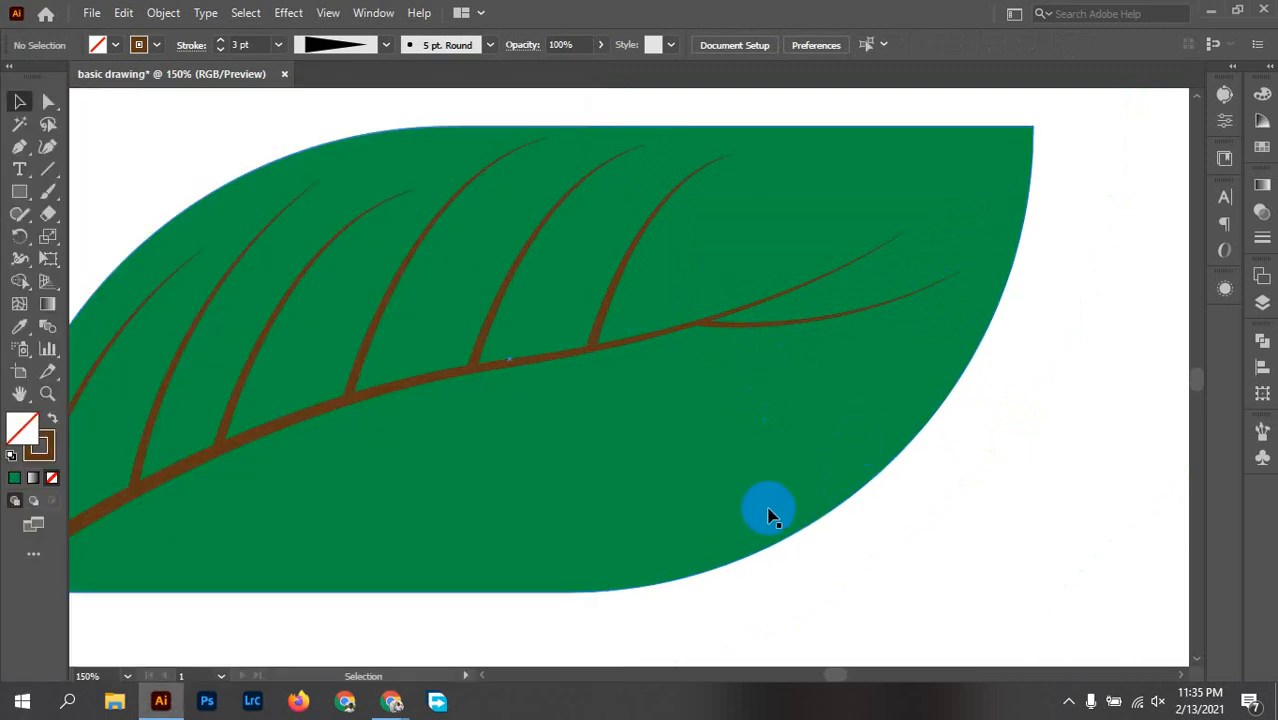
Step: Draw a curved lower side vein with the Pen tool from below the fifth and sixth upper veins to about X 729, Y 578 px
left_click(19, 146)
left_click_drag(655, 349, 578, 355)
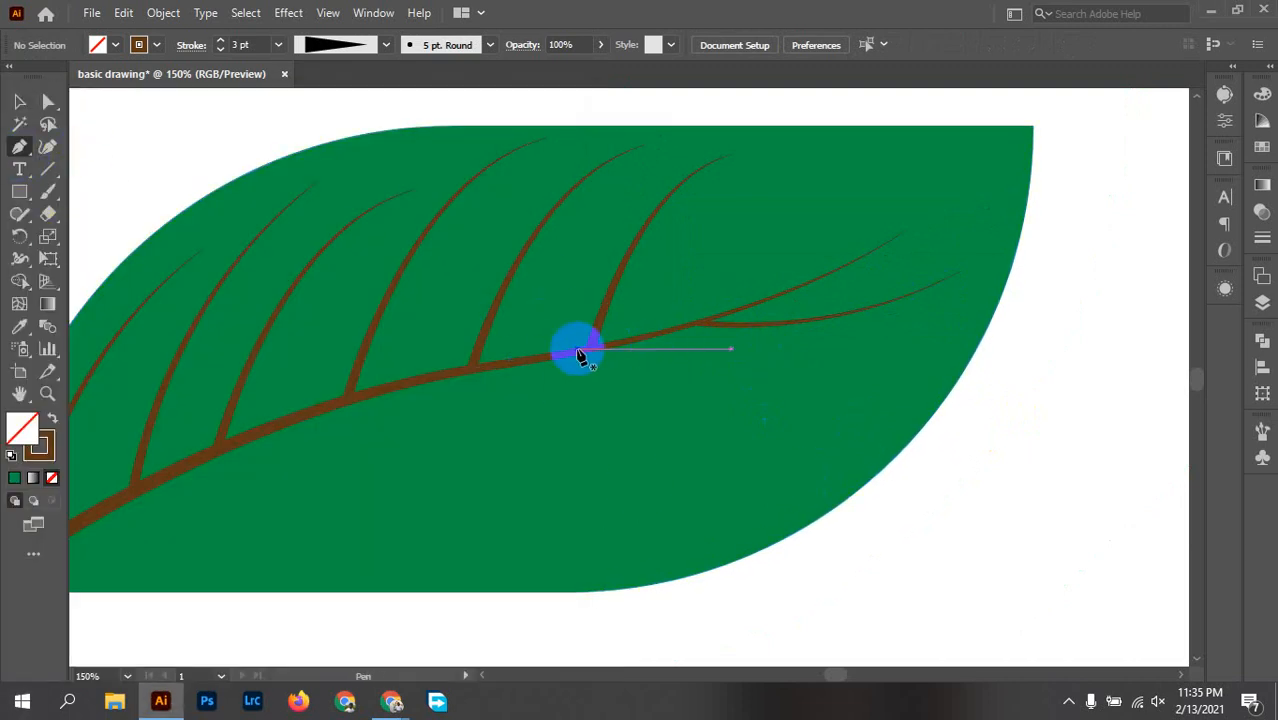
left_click(545, 358)
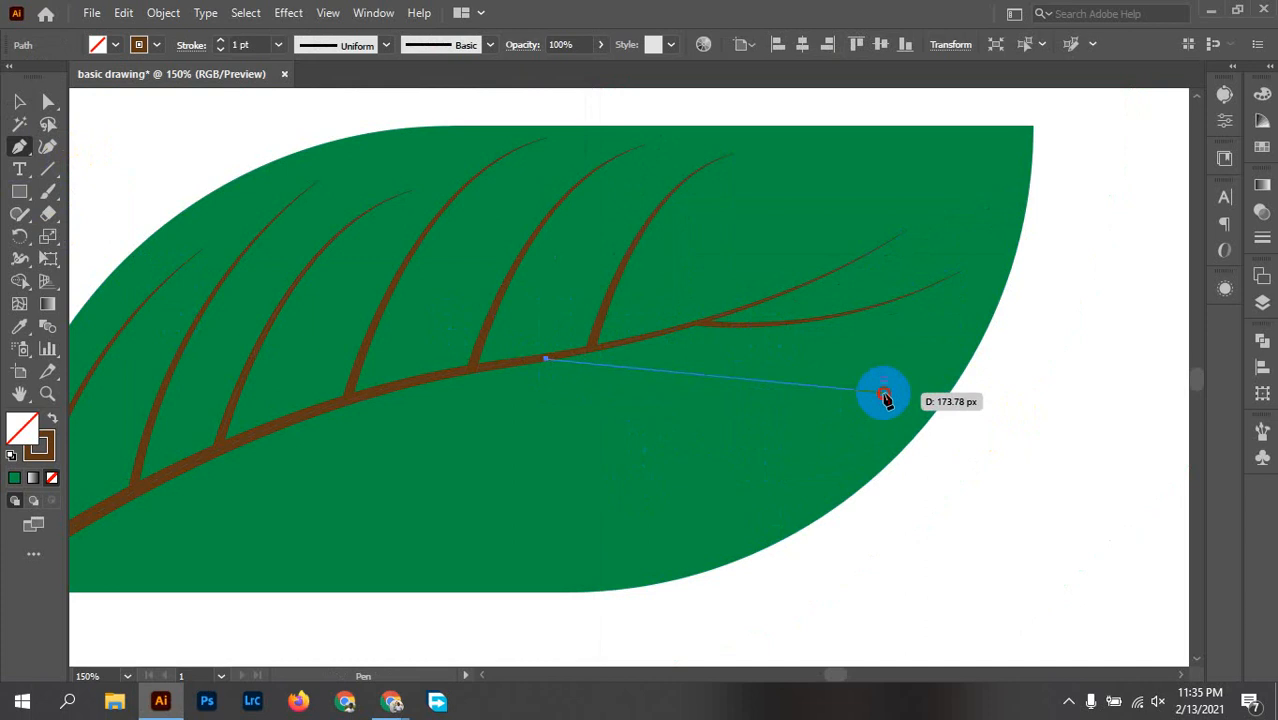
left_click_drag(884, 395, 1084, 334)
key("v")
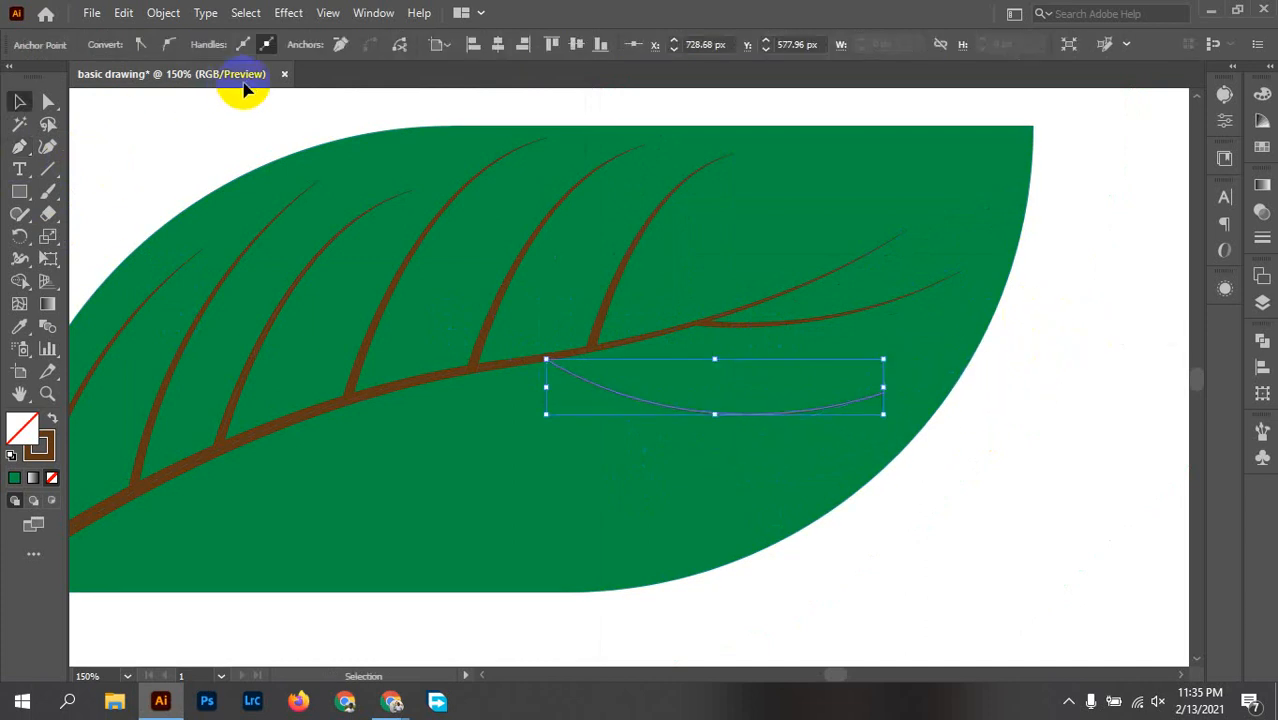
left_click(314, 210)
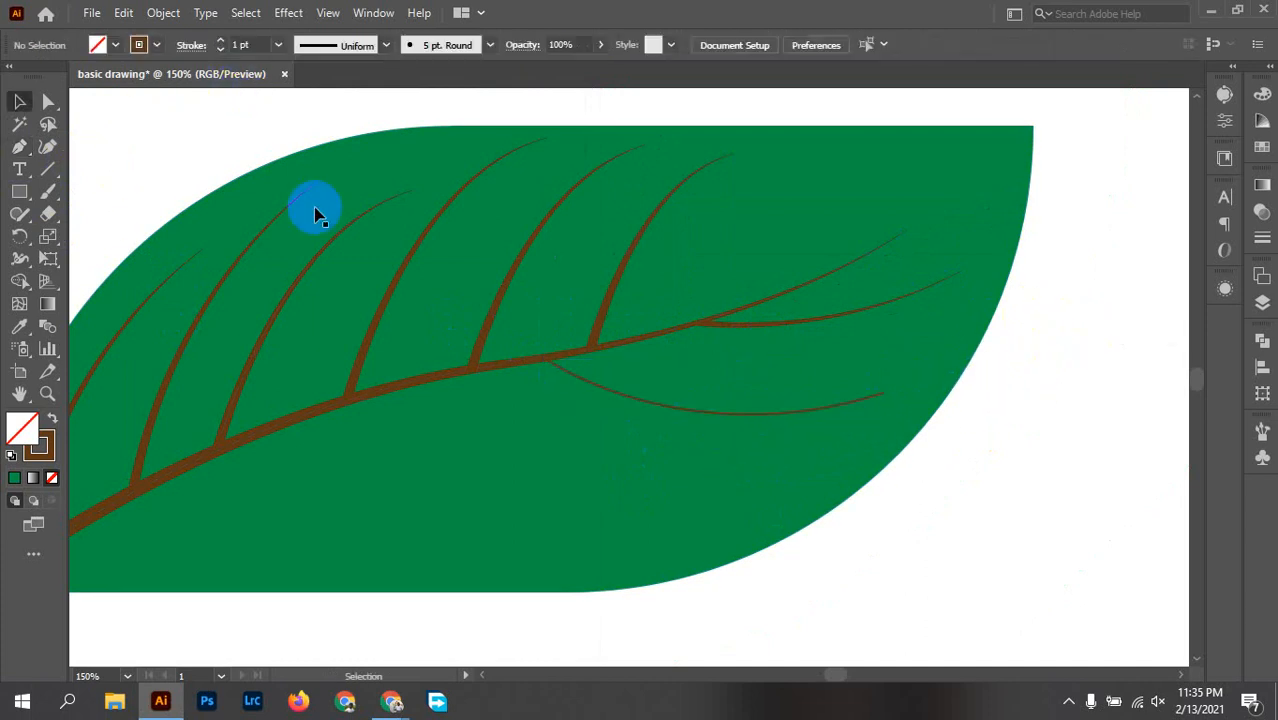
Step: Draw a second curved lower side vein with the Pen tool from the main vein to about X 682, Y 629 px
key("p")
left_click(409, 387)
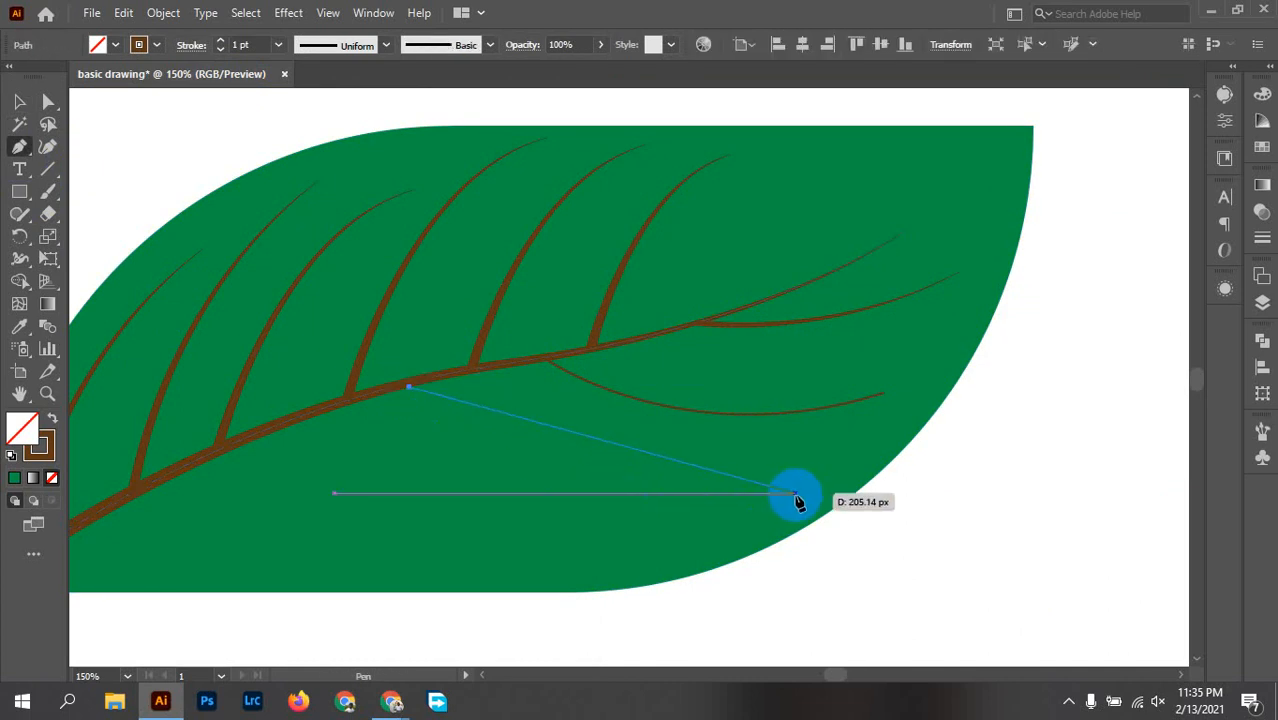
left_click_drag(799, 501, 1033, 419)
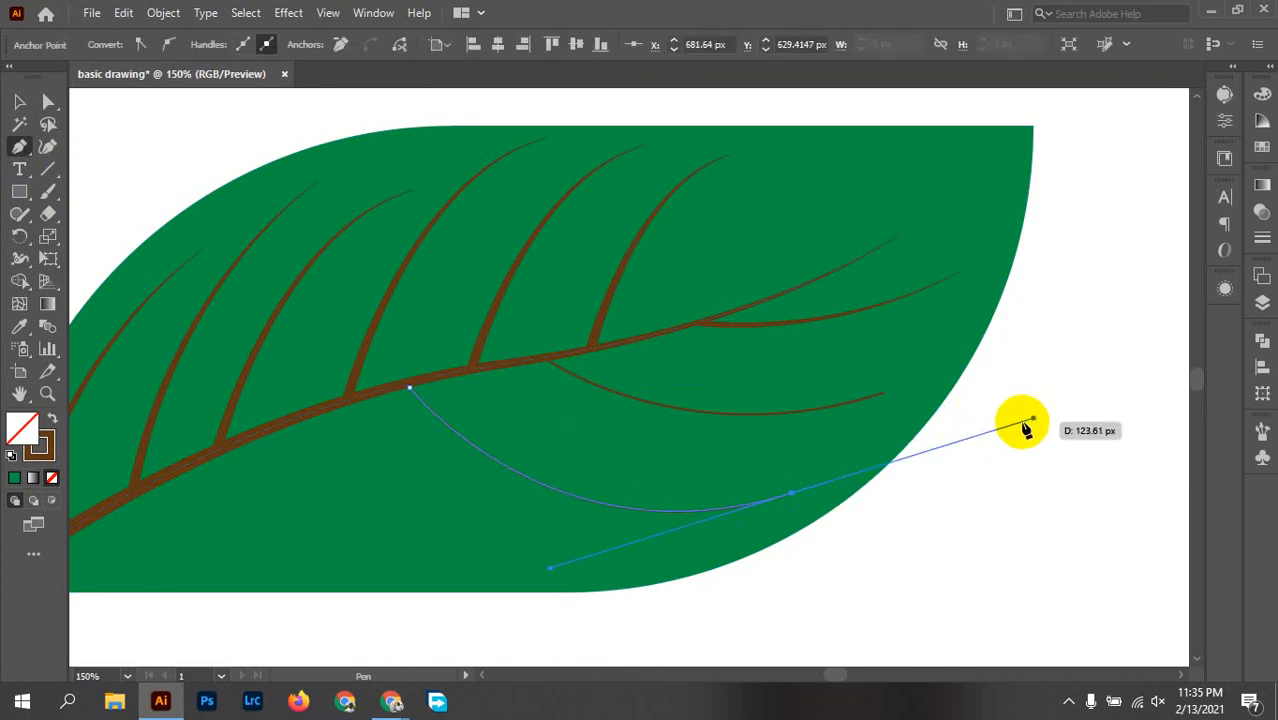
key("v")
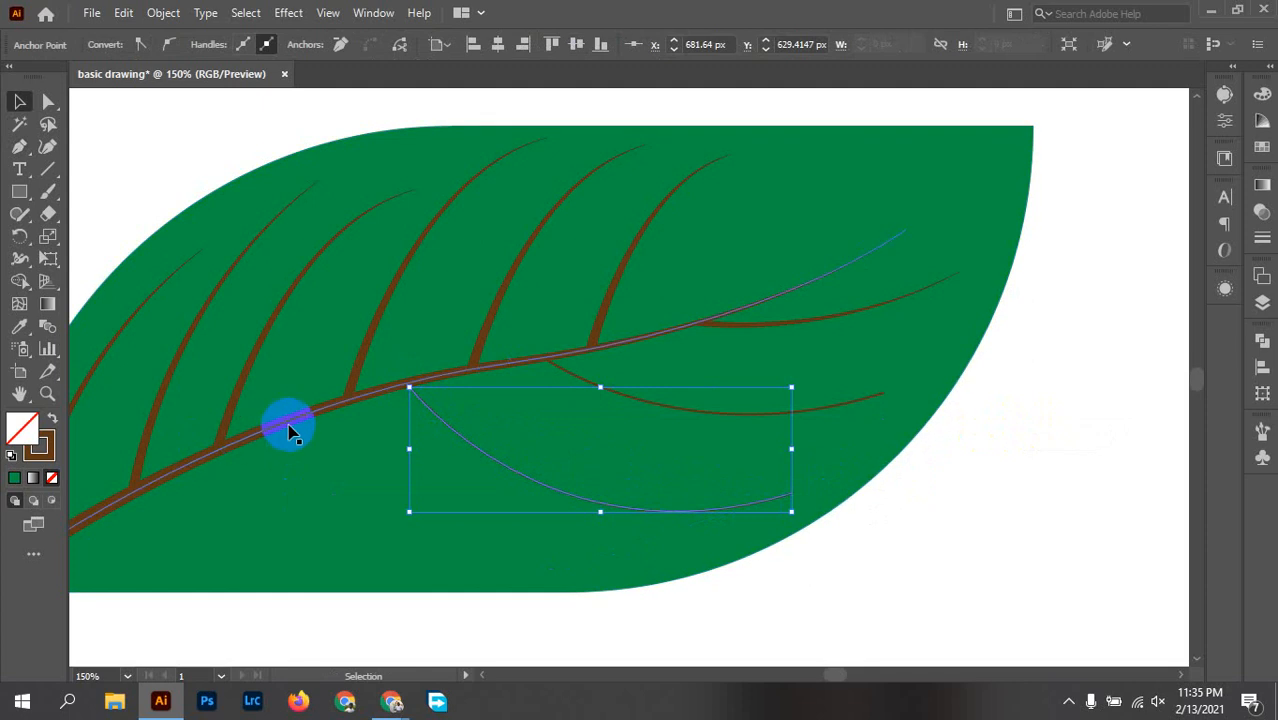
Step: Draw a third curved lower side vein with the Pen tool from the main vein to about X 608, Y 664 px
key("p")
left_click(282, 426)
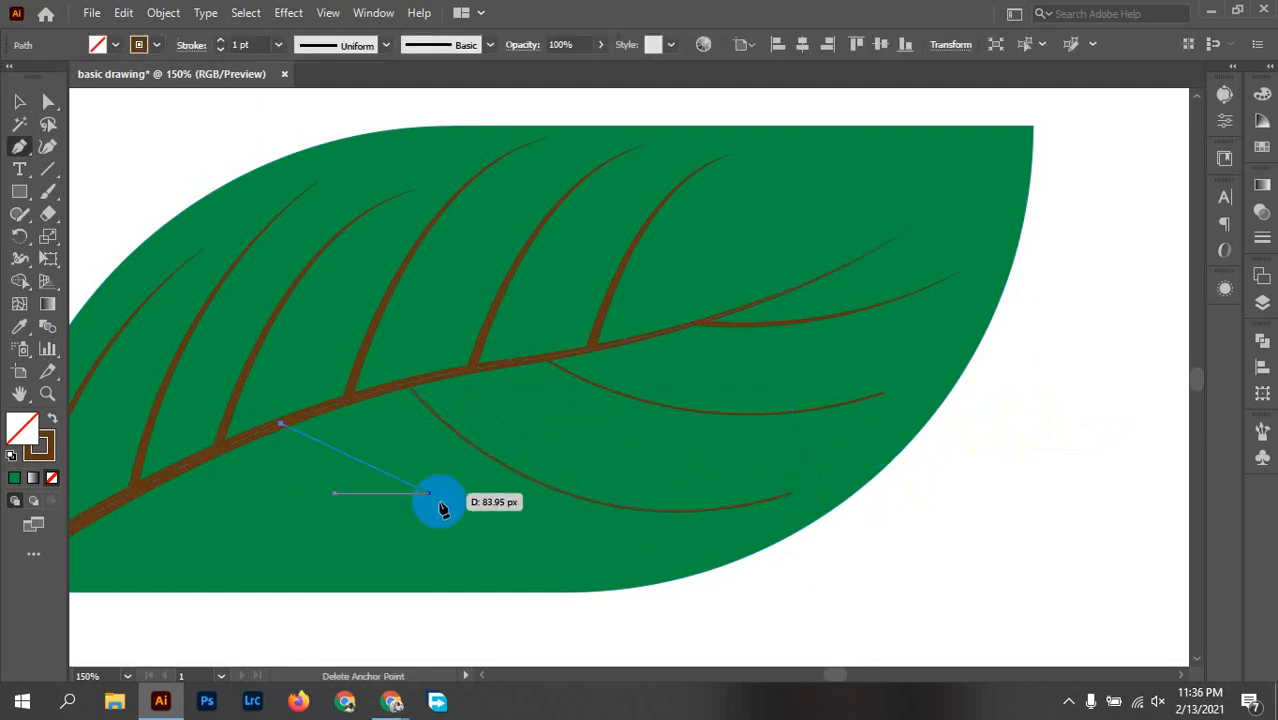
left_click_drag(651, 563, 776, 542)
key("v")
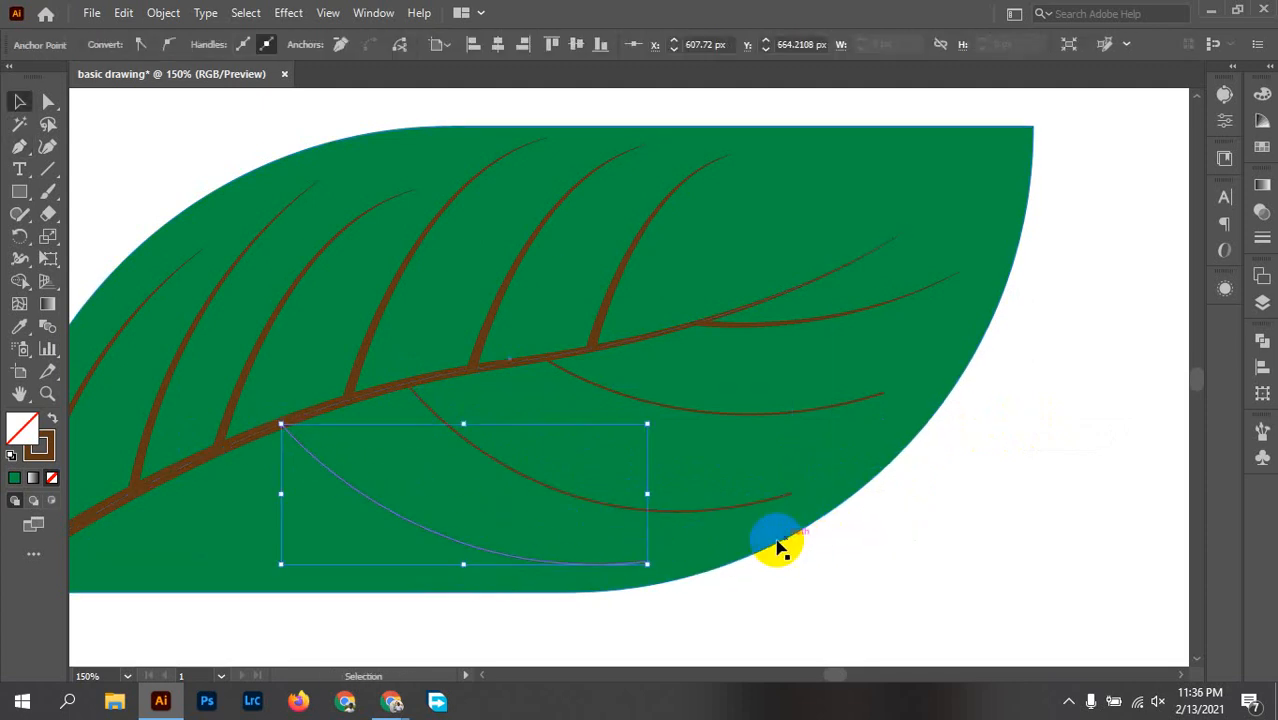
Step: Draw a fourth curved lower side vein with the Pen tool from the main vein to about X 514, Y 671 px
key("p")
left_click(178, 470)
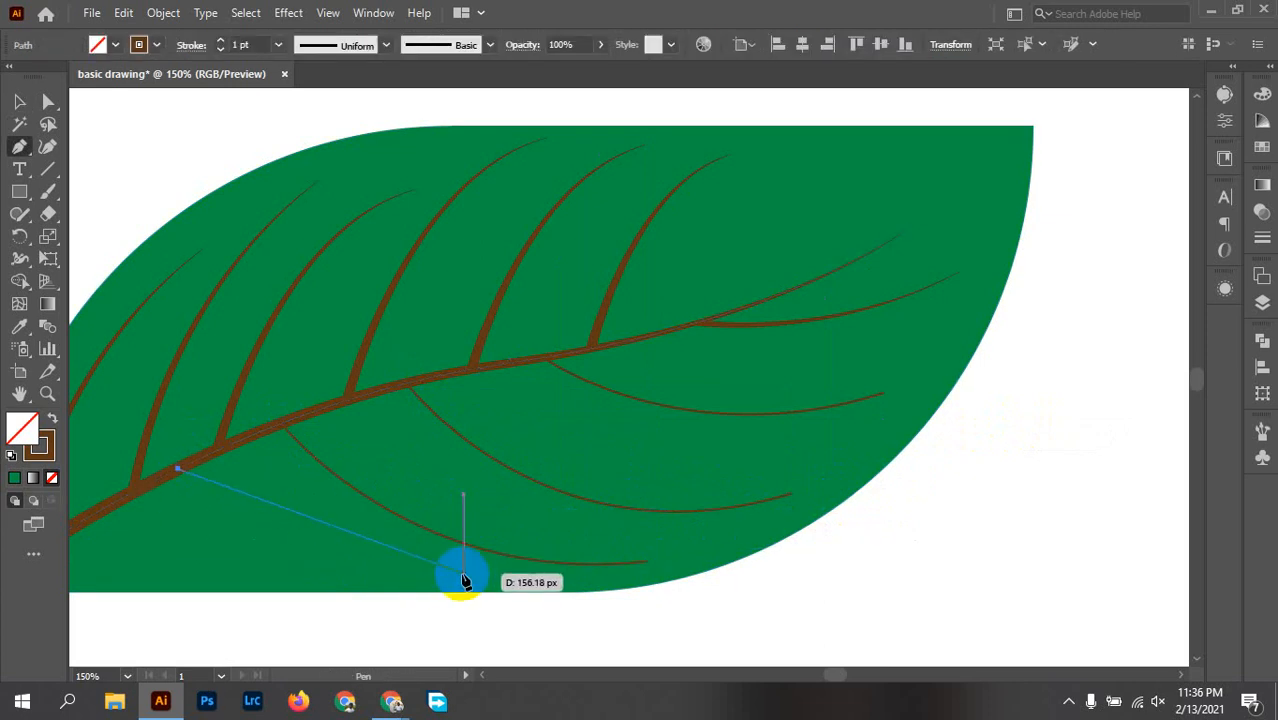
left_click_drag(463, 574, 685, 578)
key("v")
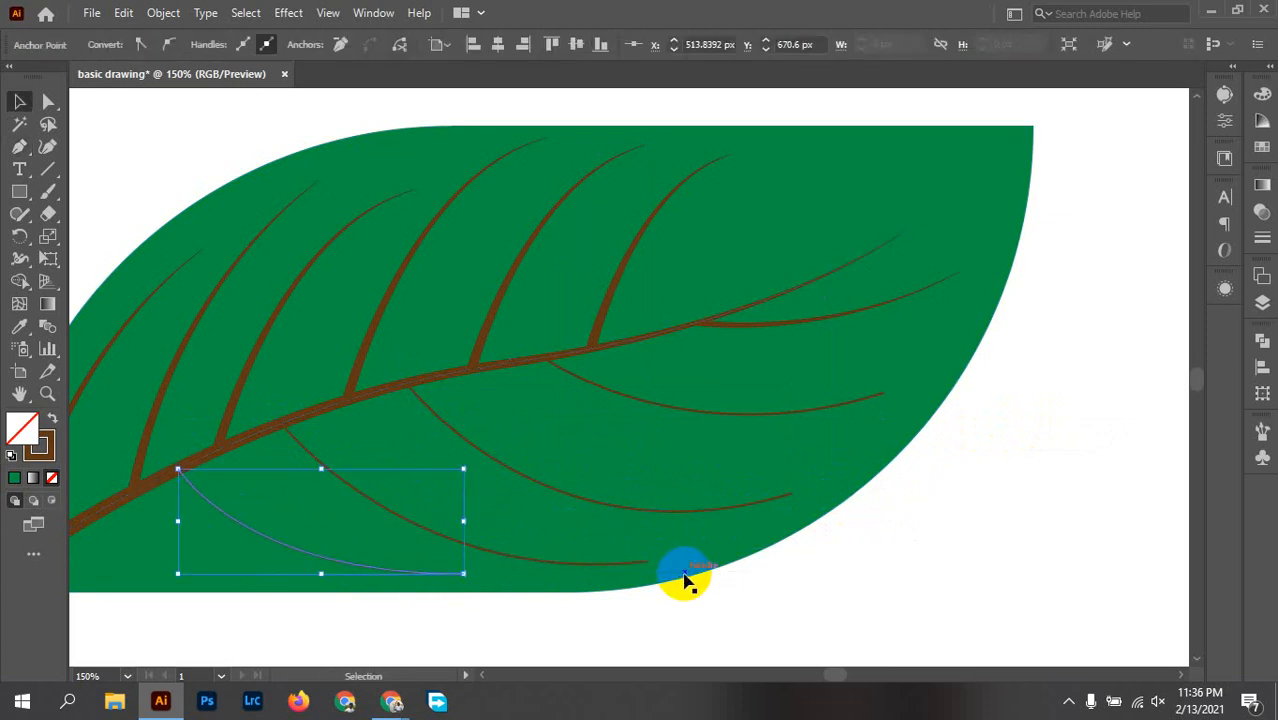
Step: Draw a fifth, short lower side vein with the Pen tool near the leaf's base to about X 420, Y 666 px
left_click_drag(478, 598, 656, 537)
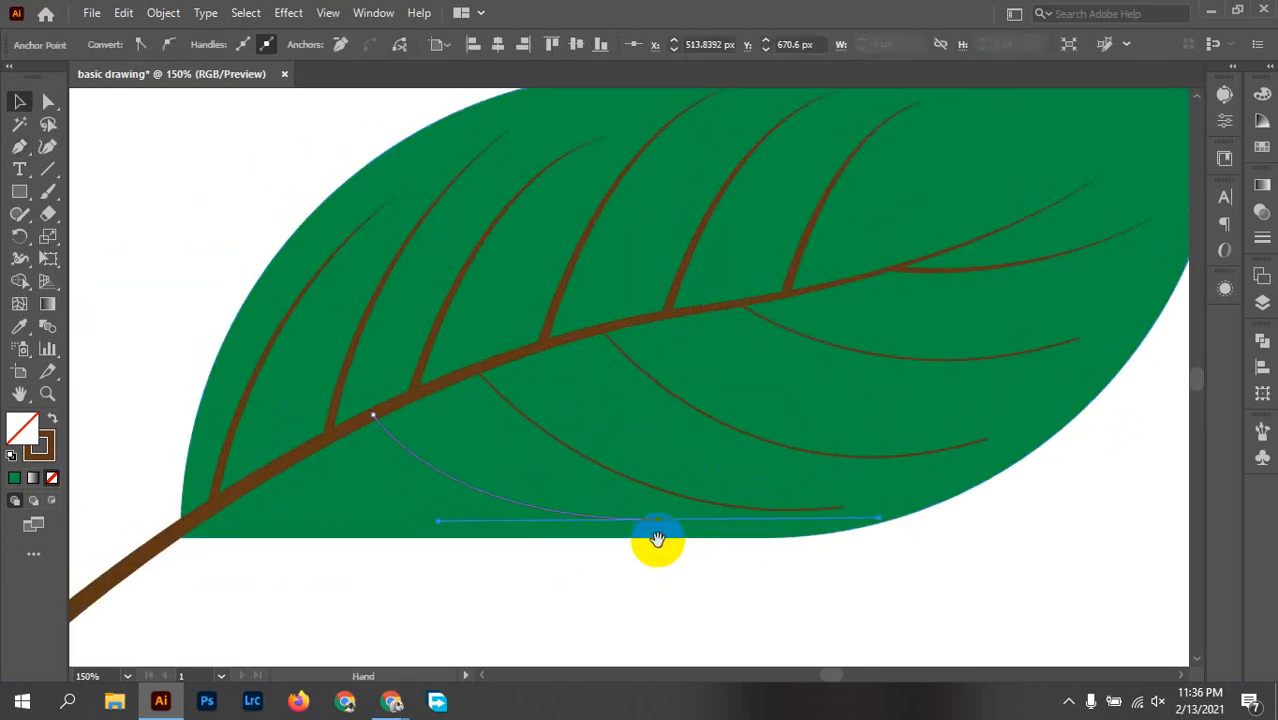
key("p")
left_click(273, 470)
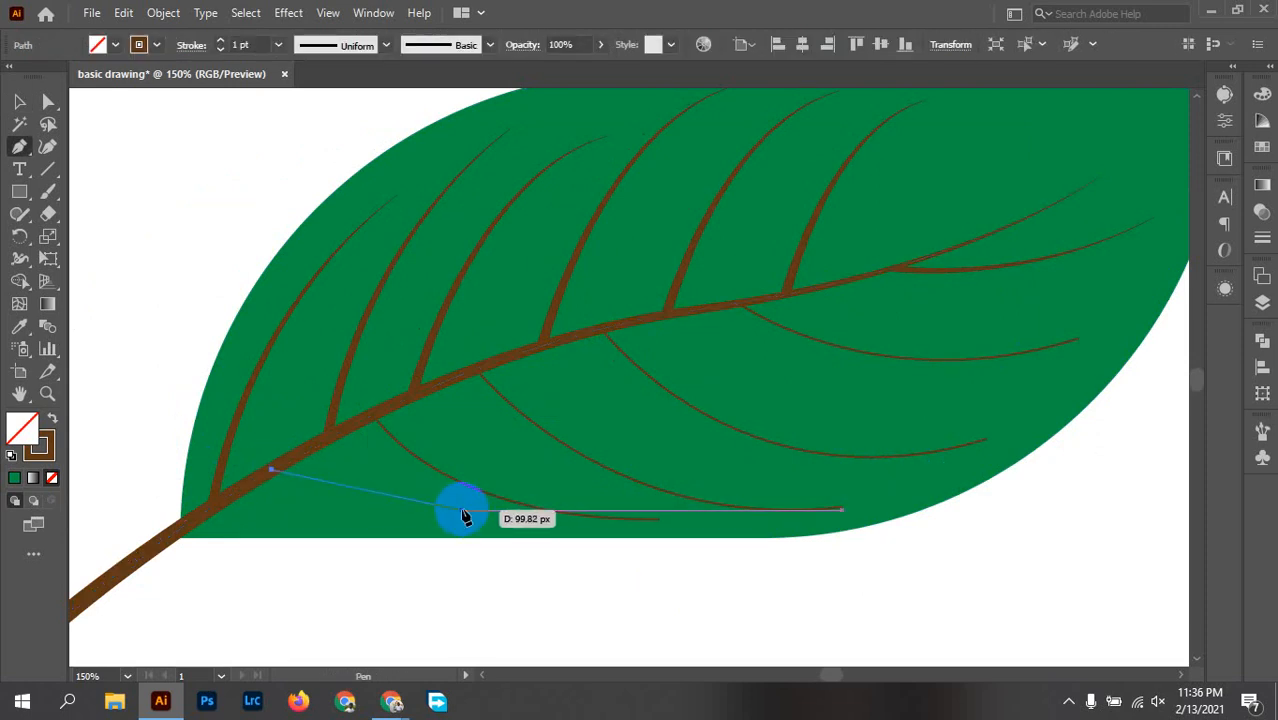
left_click_drag(476, 511, 665, 513)
key("v")
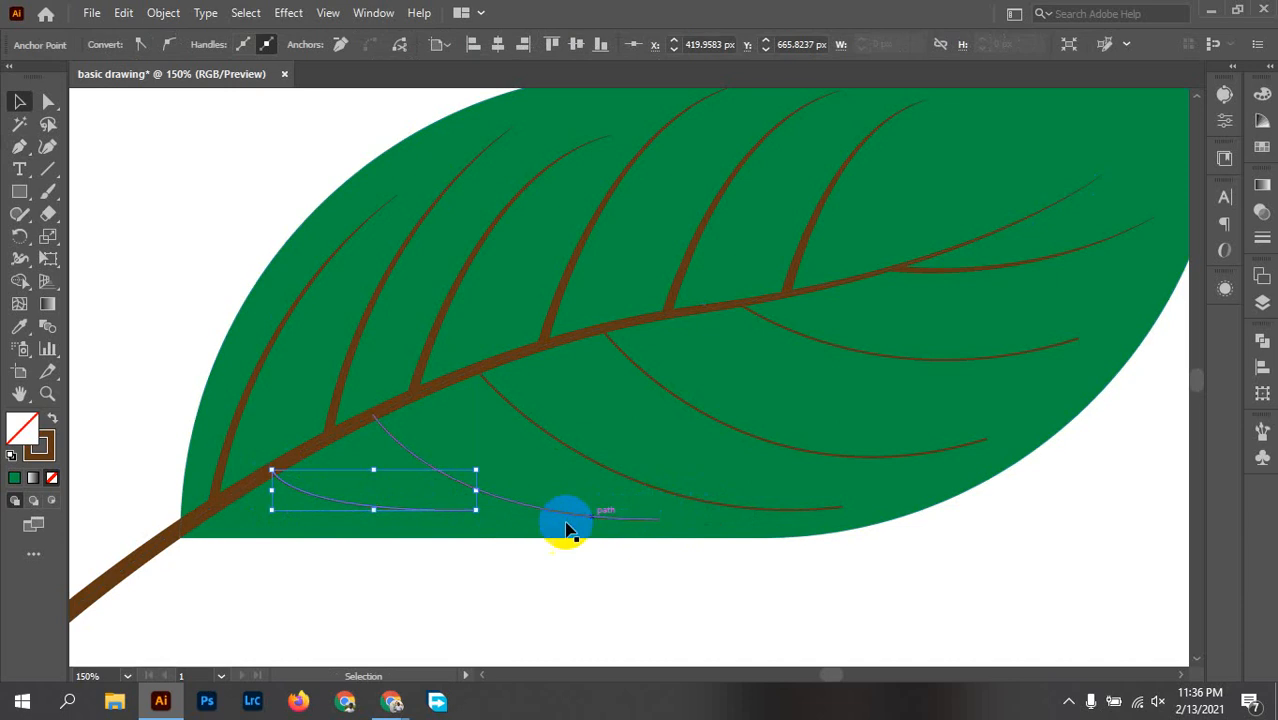
left_click_drag(548, 516, 800, 470)
left_click(799, 446, "shift")
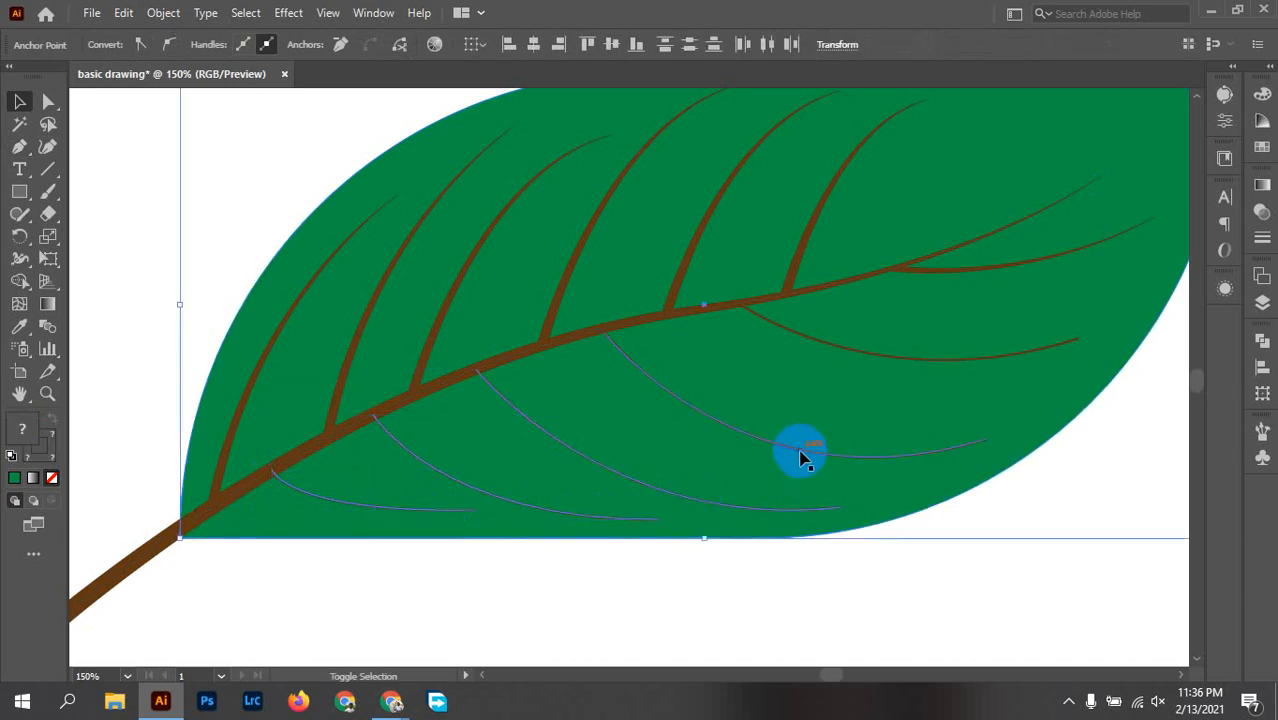
left_click(796, 438, "shift")
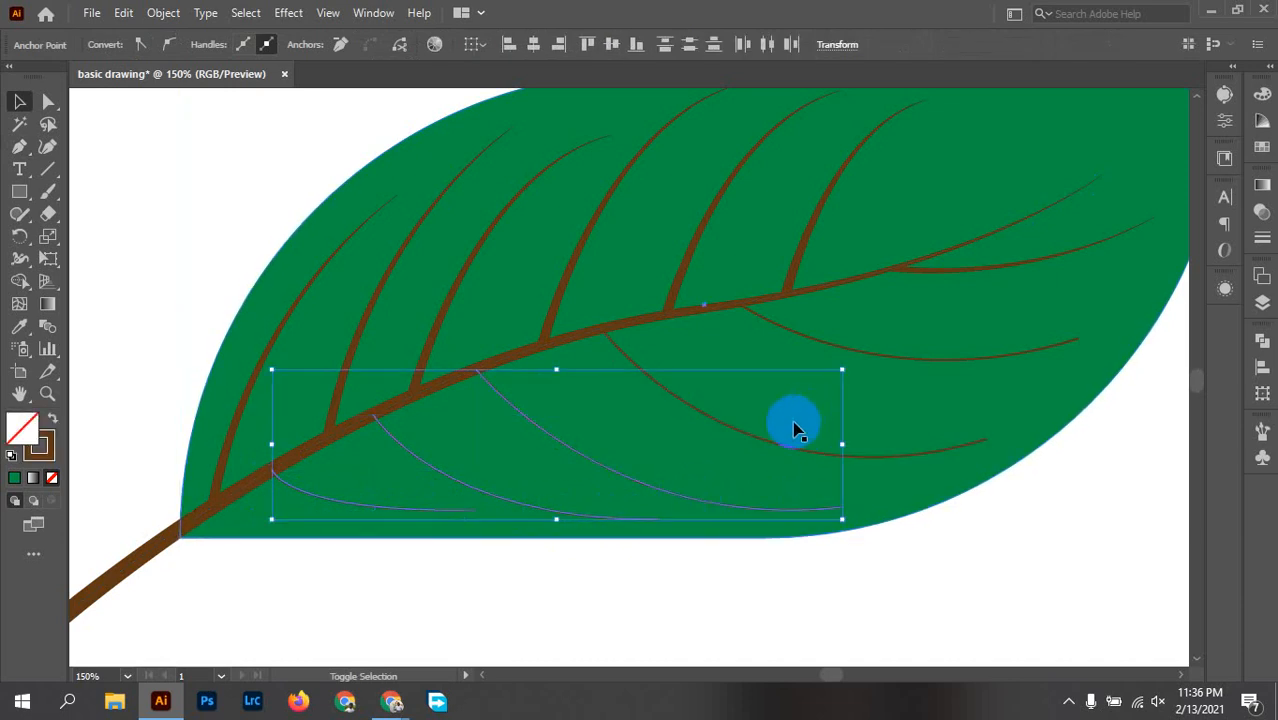
left_click(919, 360, "shift")
left_click(978, 280, "shift")
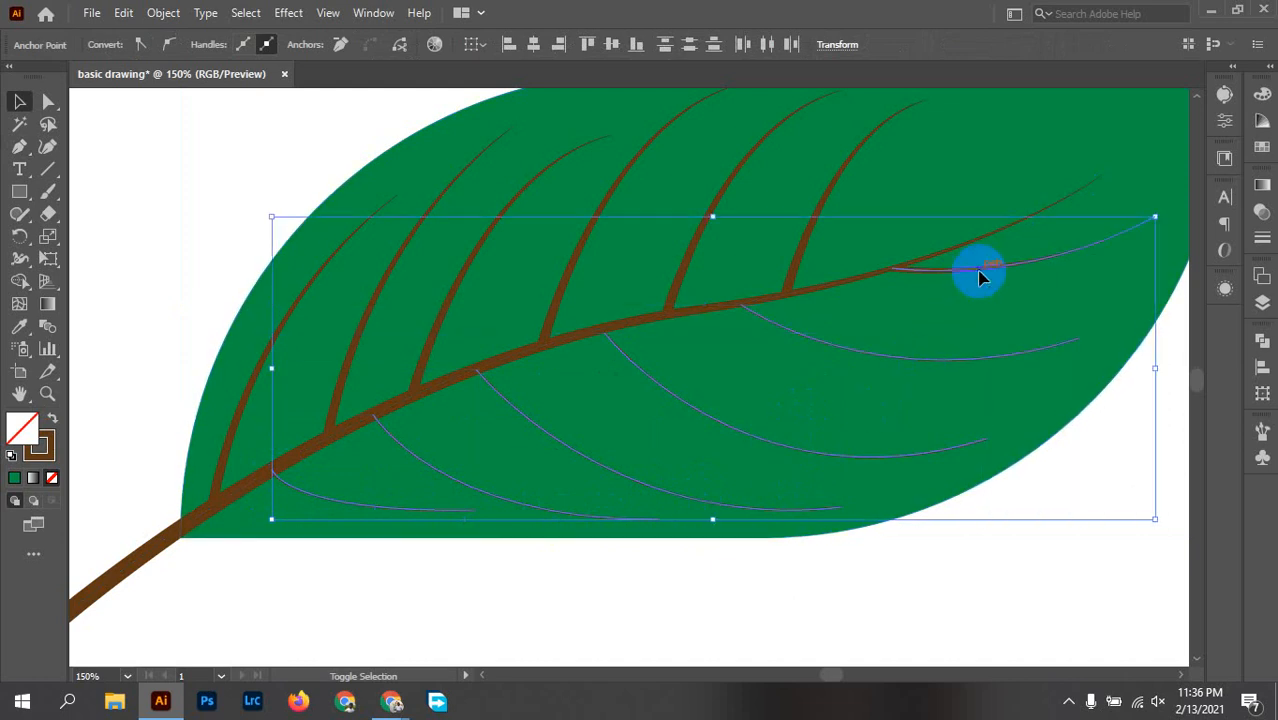
left_click(970, 275, "shift")
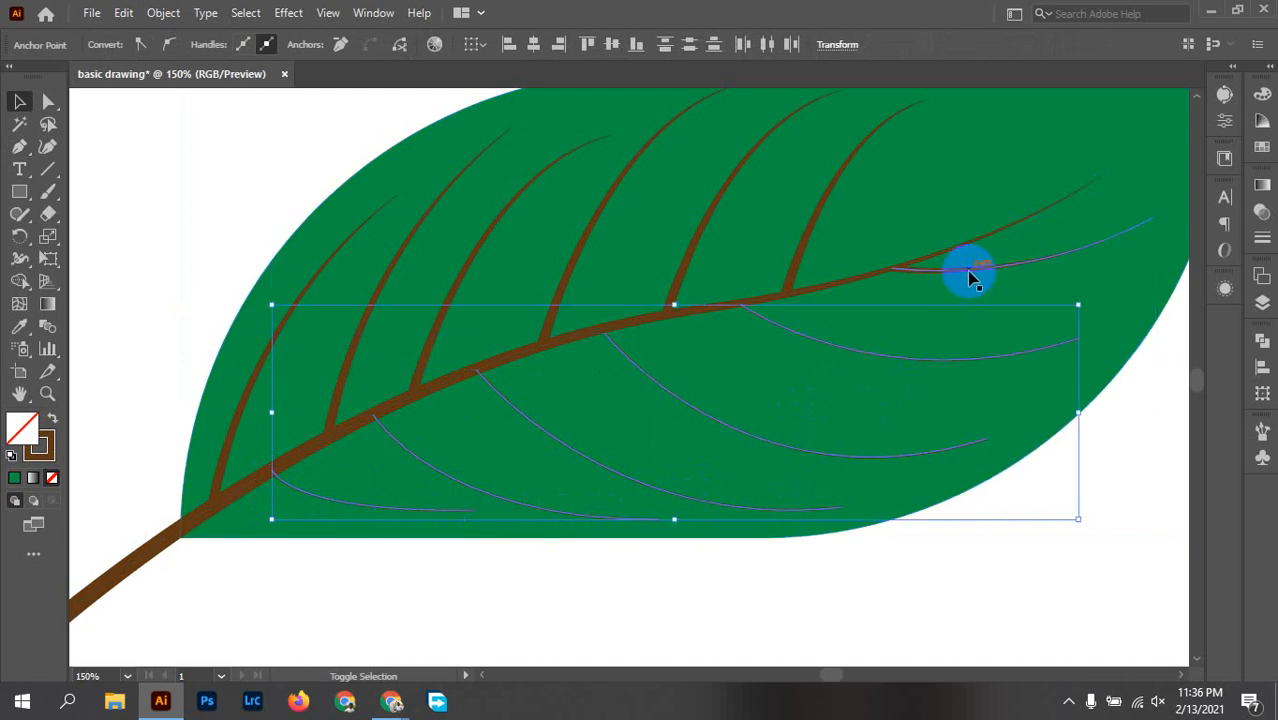
left_click(124, 159)
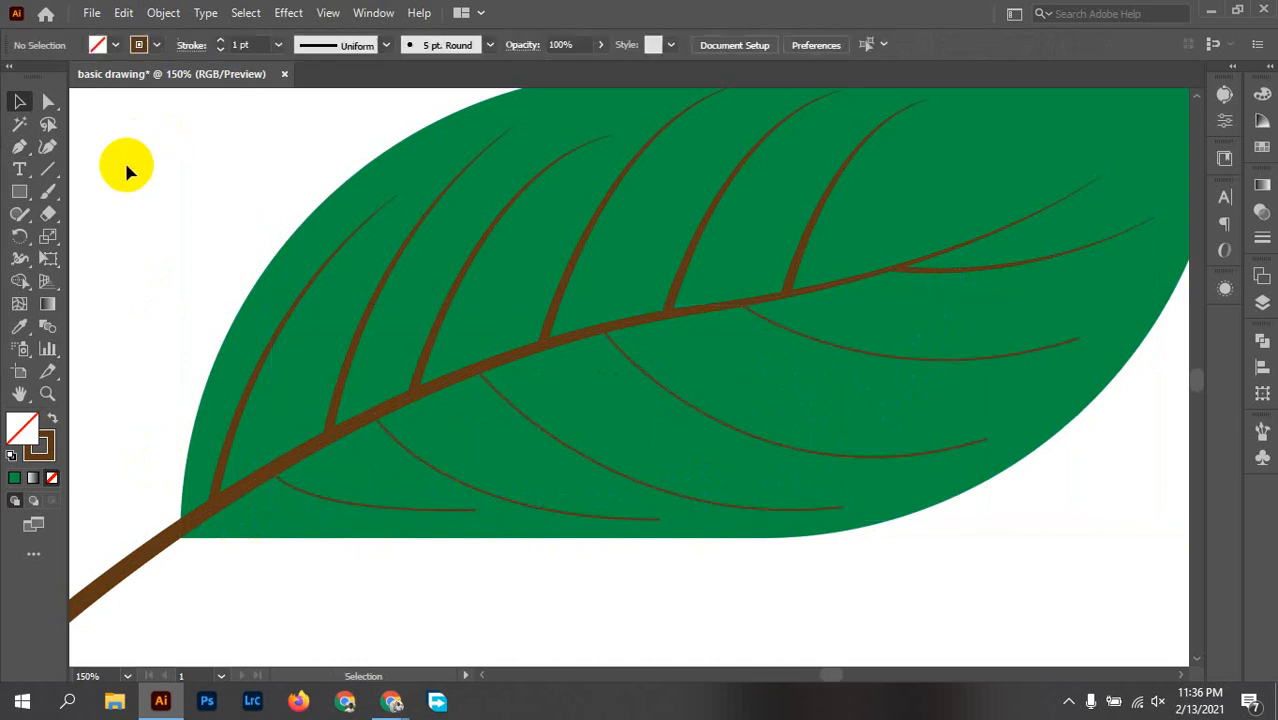
Step: Set the stroke weight of all five lower side veins to 5 pt
left_click(870, 358)
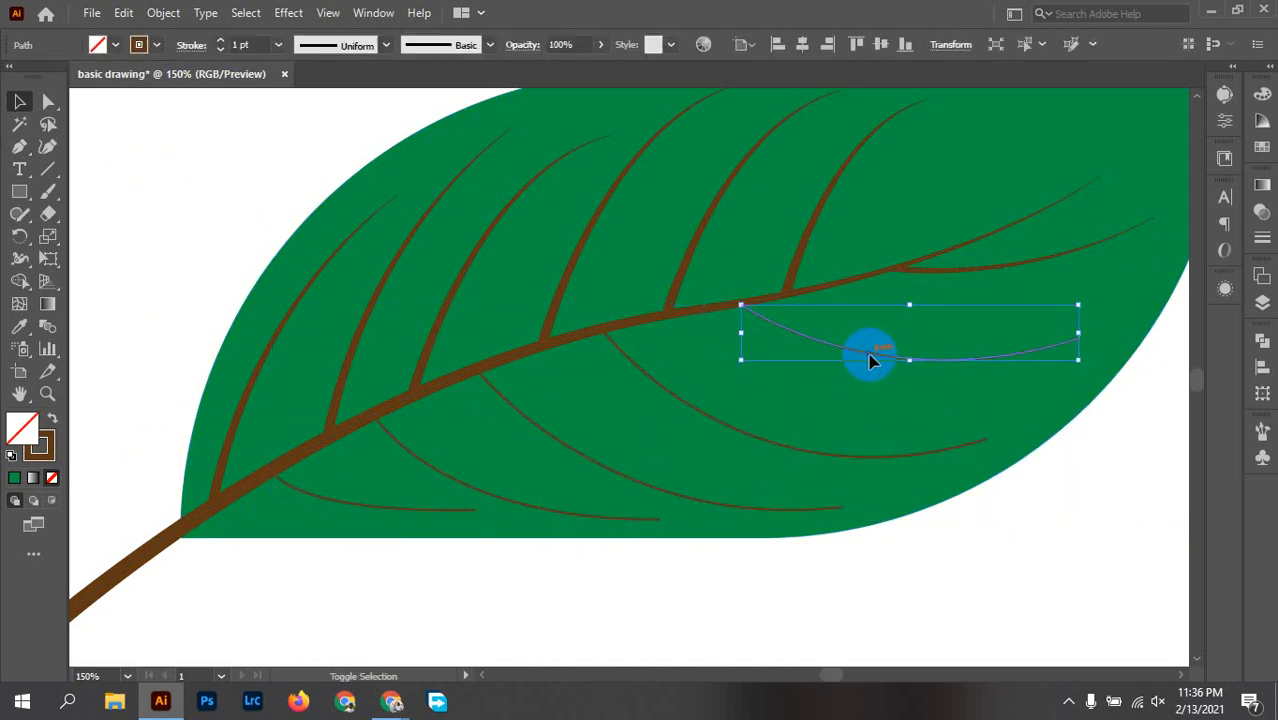
left_click(745, 440, "shift")
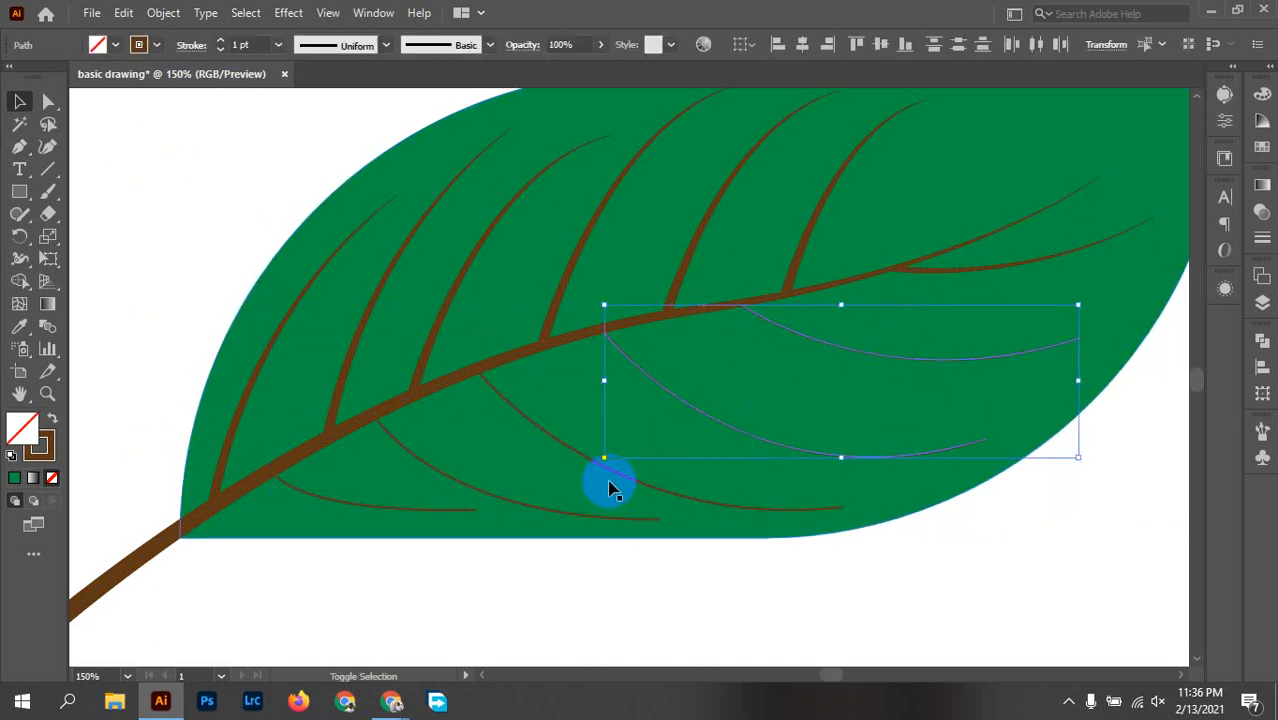
left_click(608, 470, "shift")
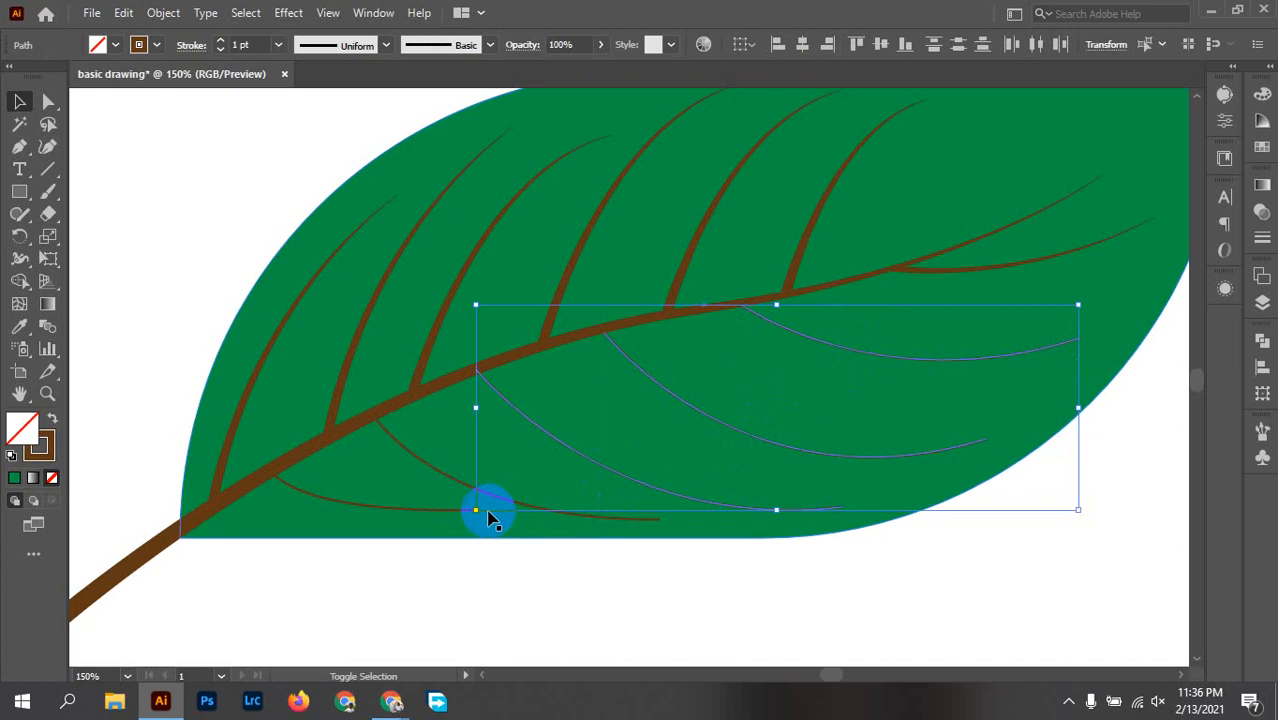
left_click(420, 475, "shift")
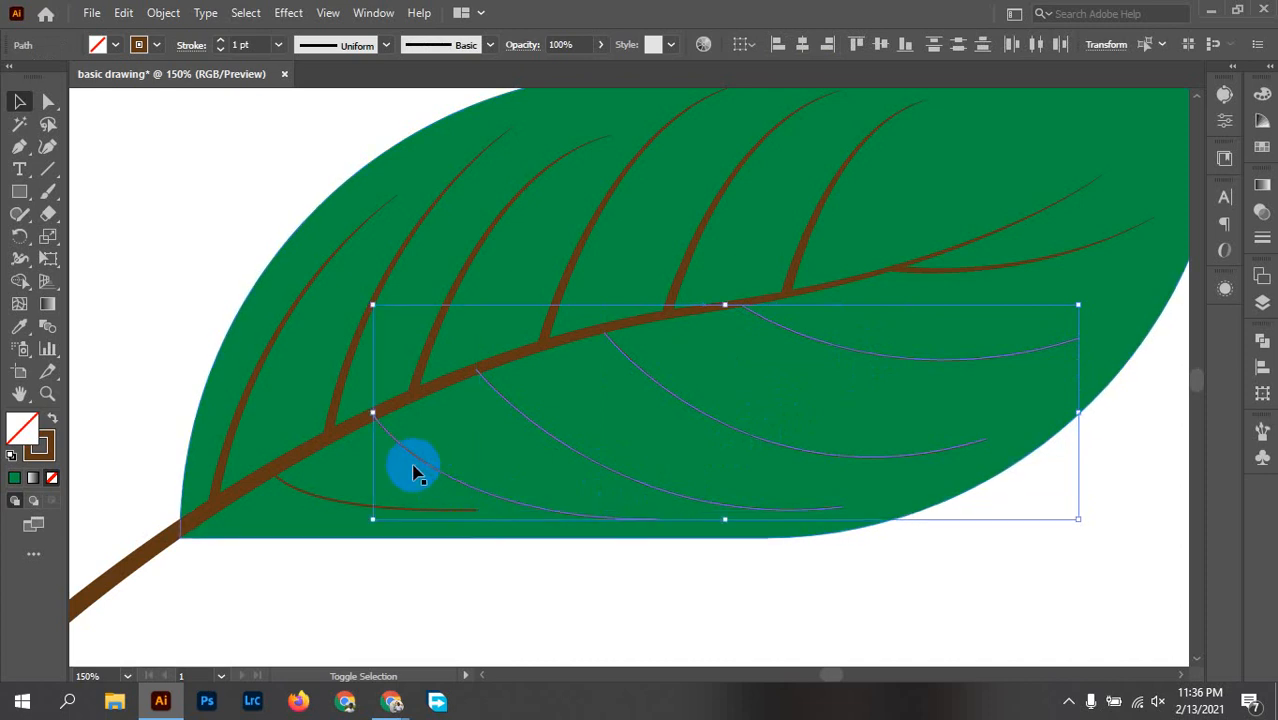
left_click(290, 490, "shift")
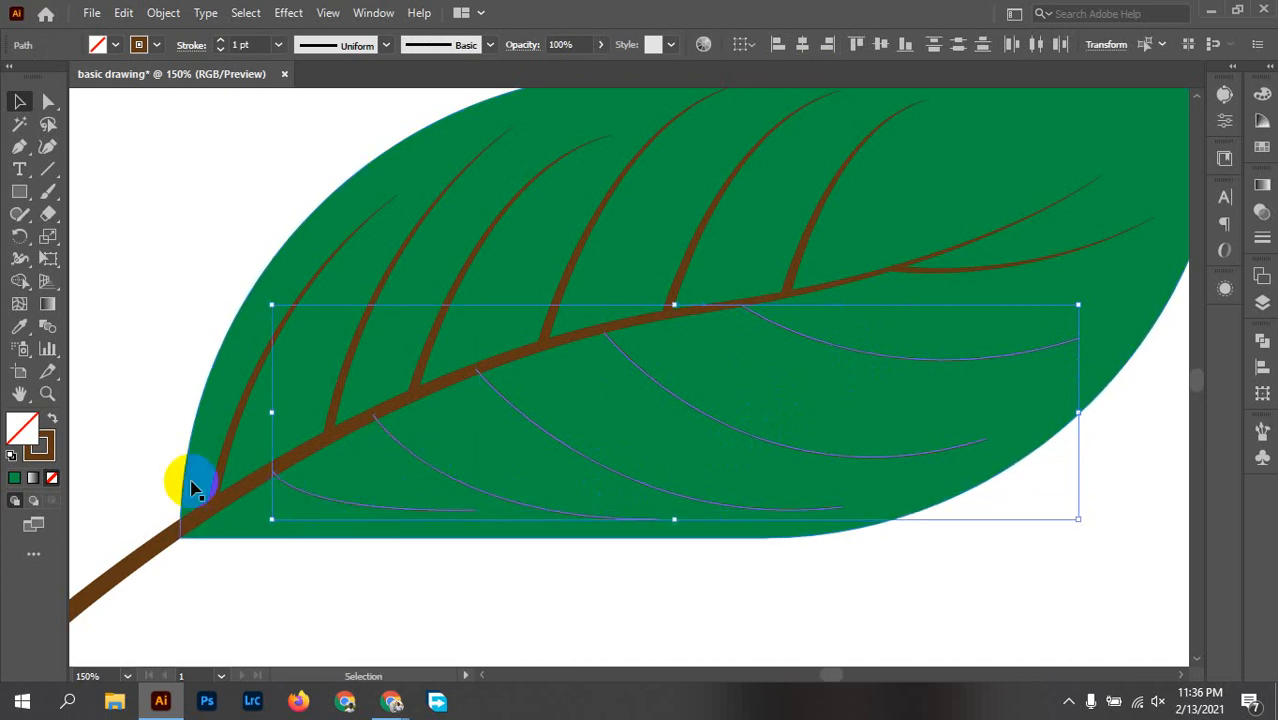
left_click(278, 47)
left_click(310, 209)
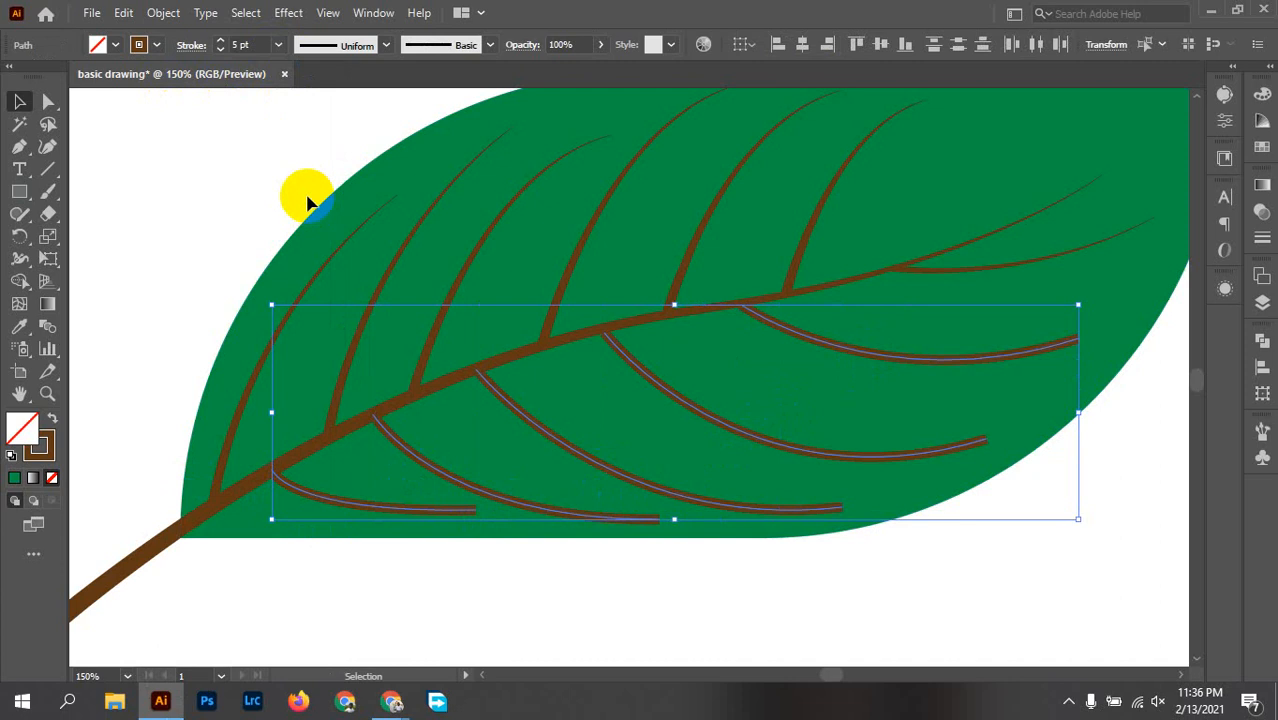
Step: Apply the tapered width profile, wide at the main vein and pointed at the tip, to the five lower side veins
left_click(337, 45)
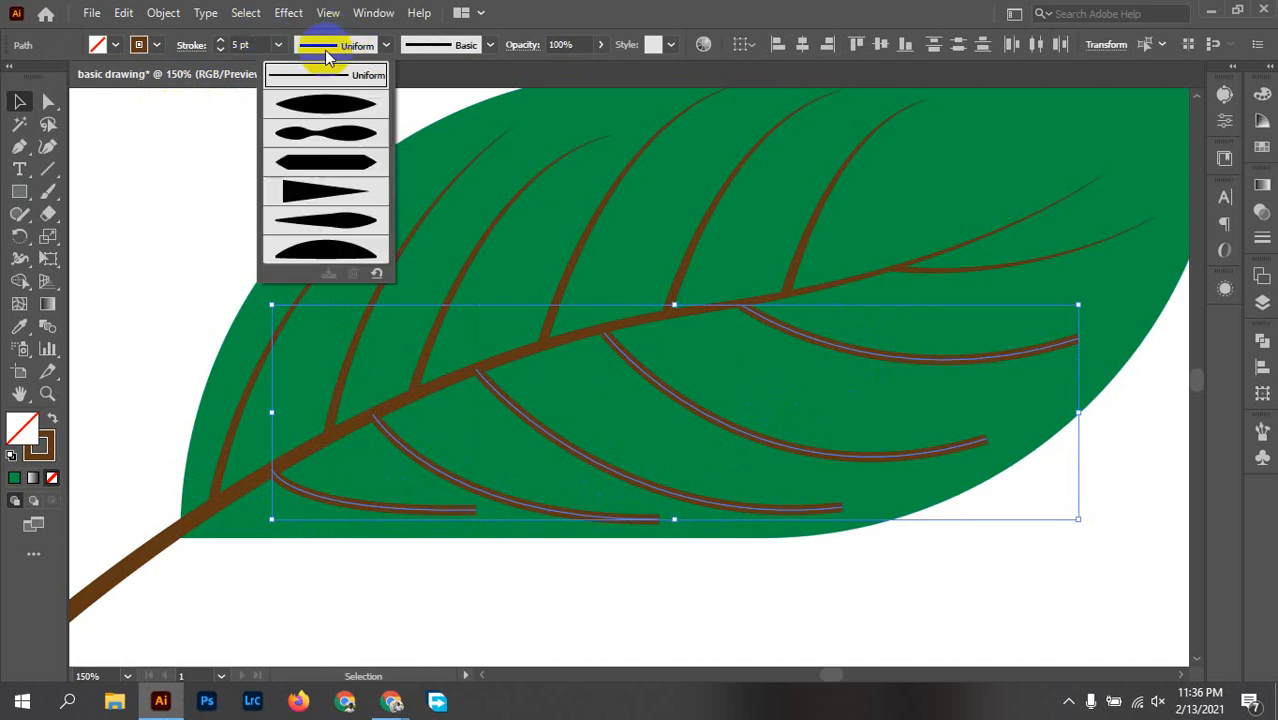
left_click(335, 184)
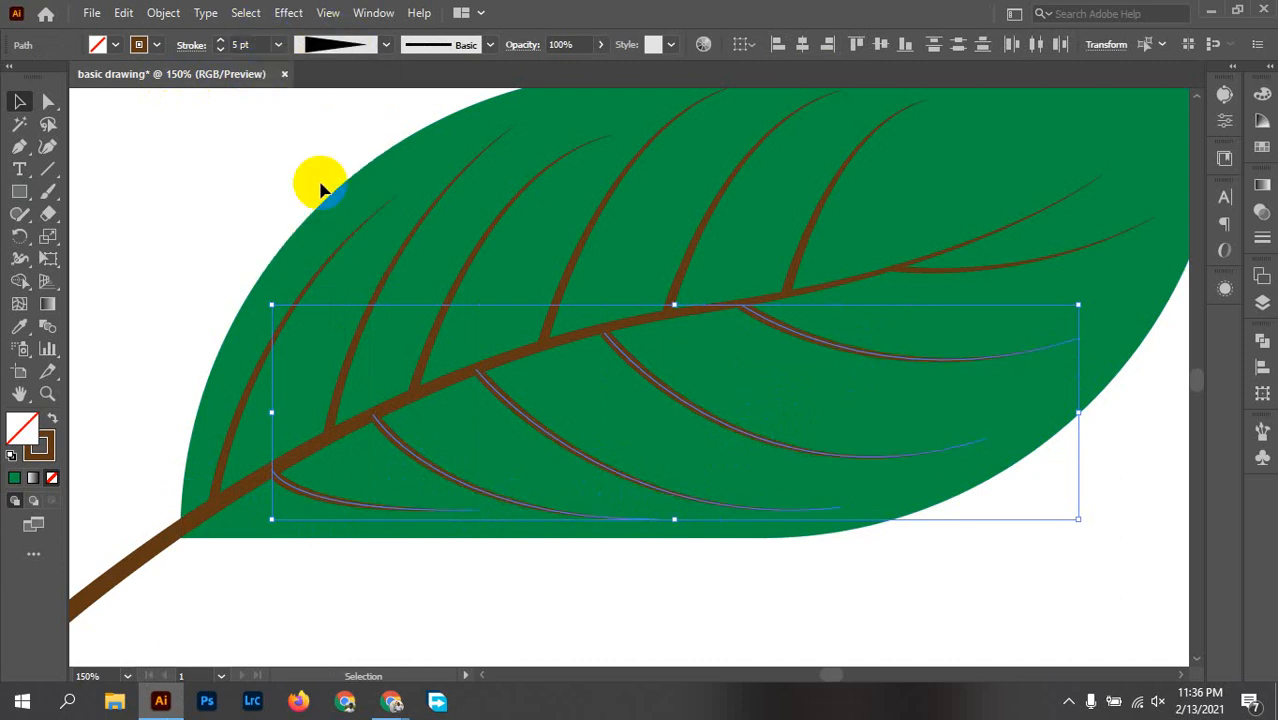
left_click(190, 272)
Step: Examine the whole leaf with its veins and outline, along with the elephant, hearts and teardrop around it
scroll(177, 265, "down", 1, "alt")
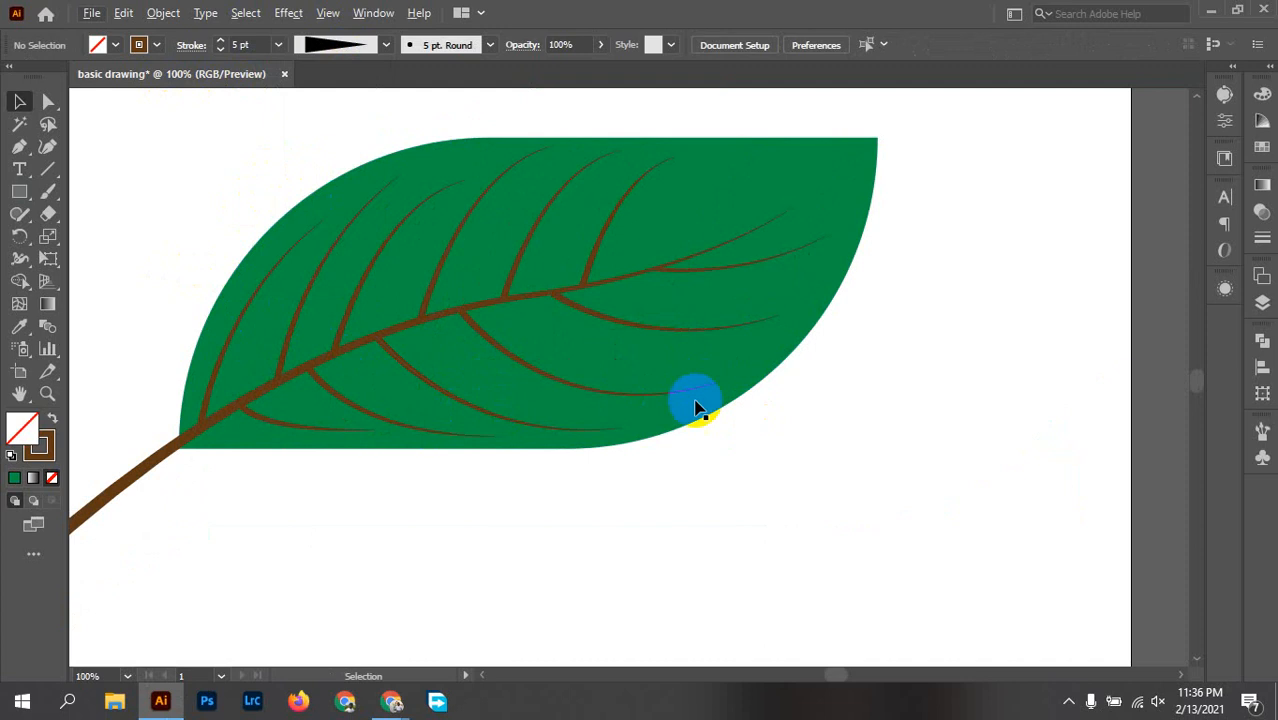
scroll(770, 410, "down", 1, "alt")
left_click_drag(887, 409, 936, 368)
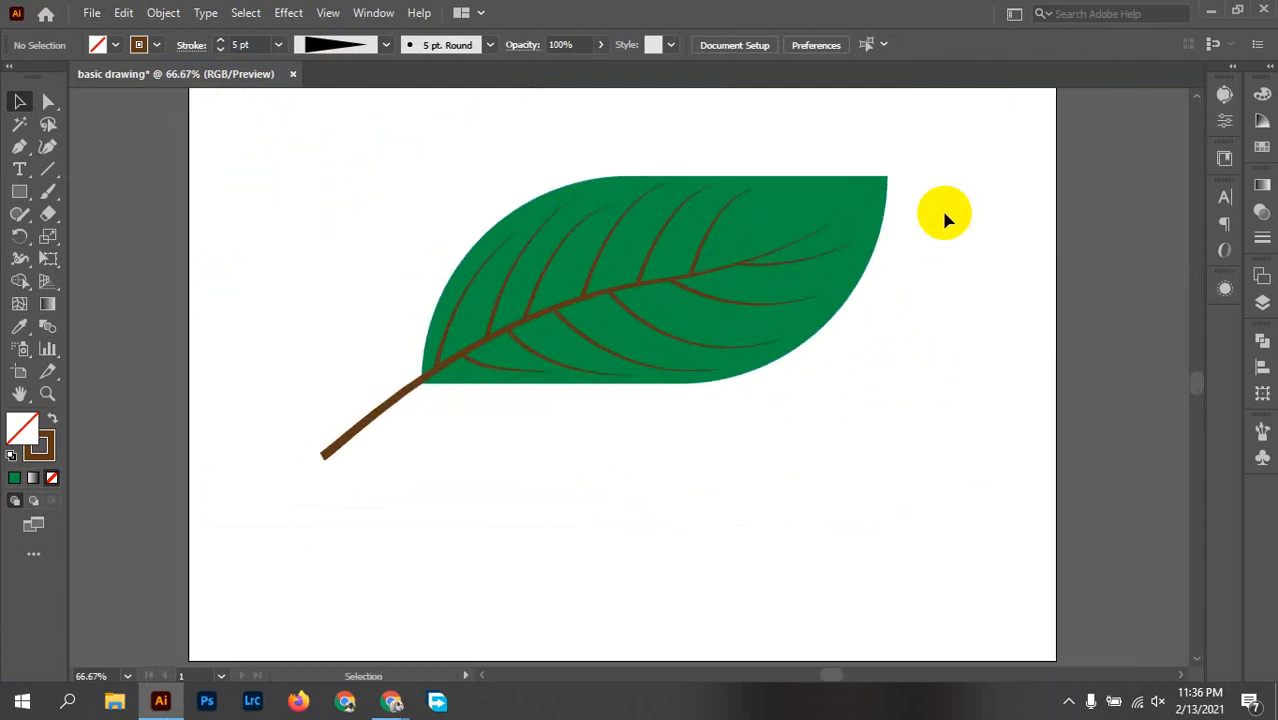
key("a")
left_click(870, 200)
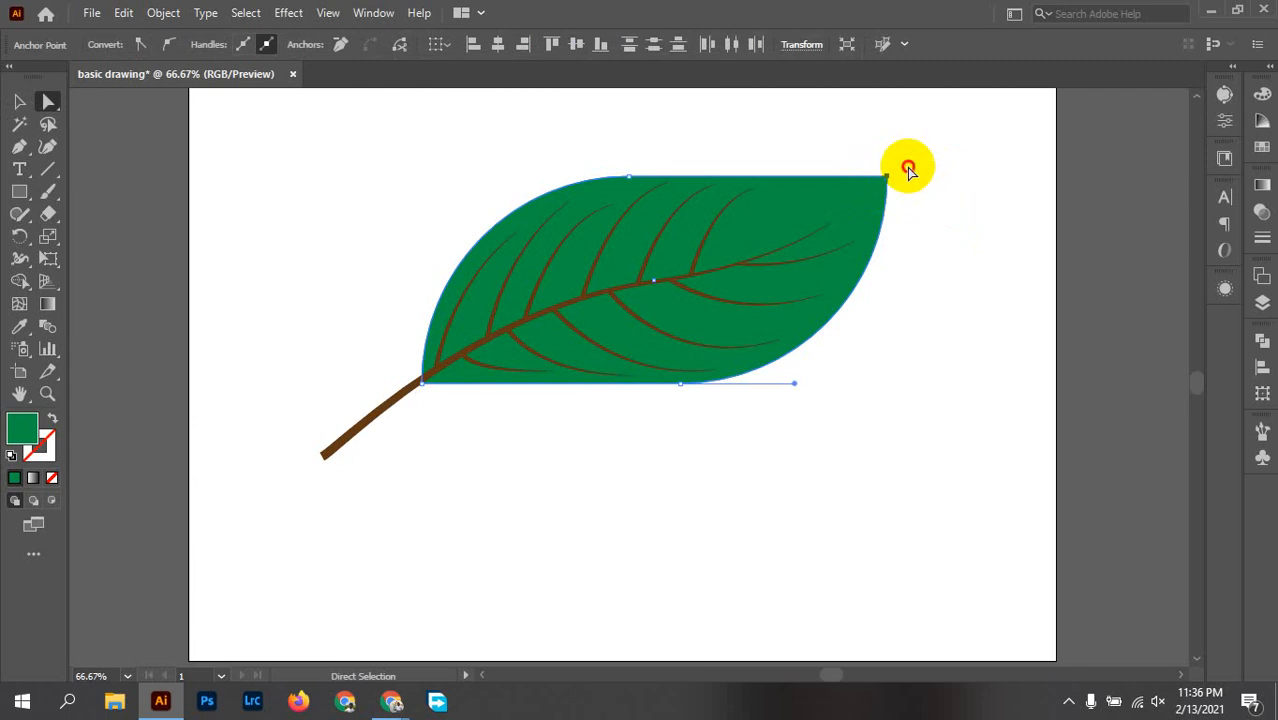
left_click(907, 168)
scroll(910, 186, "down", 2, "alt")
left_click_drag(932, 268, 906, 351)
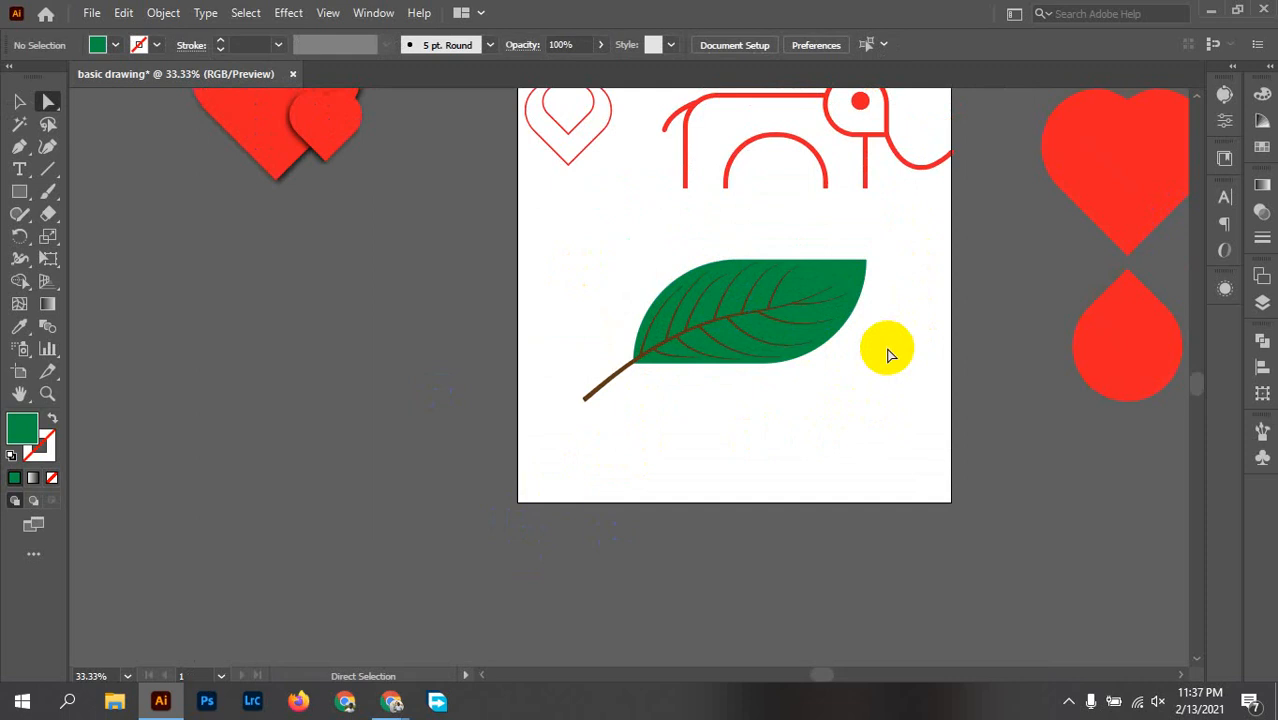
scroll(742, 371, "up", 3)
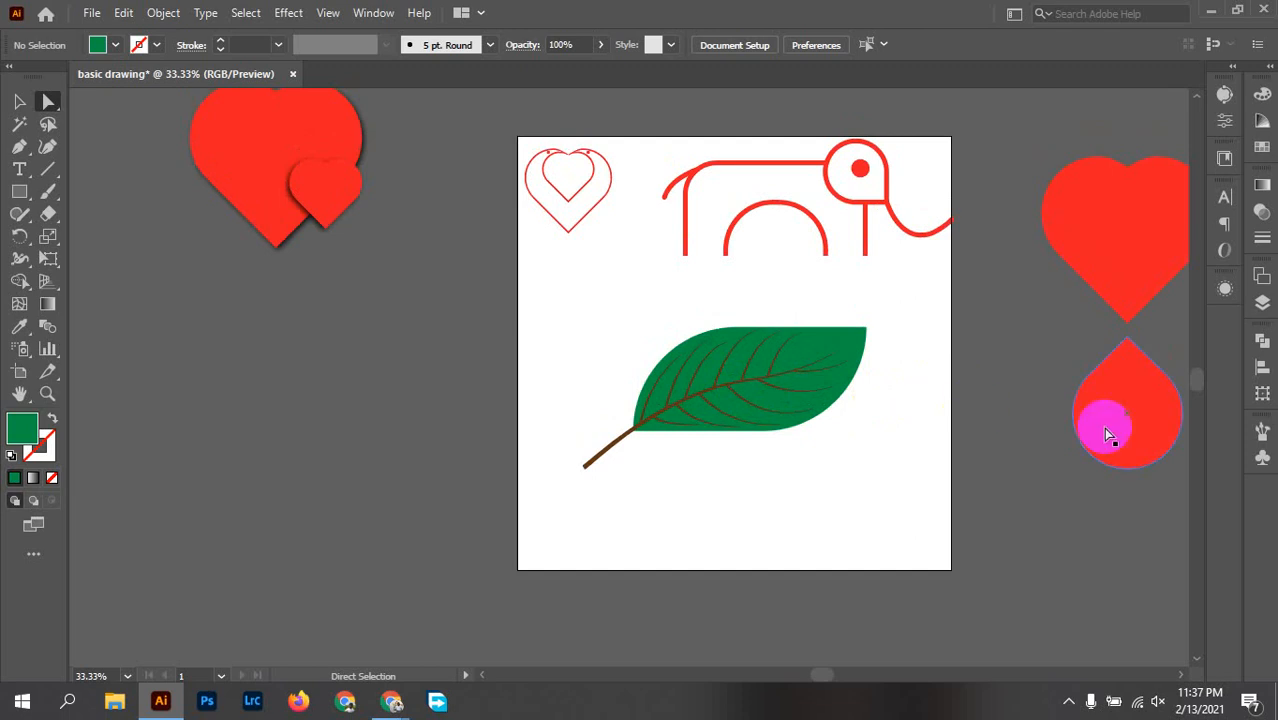
Step: Switch to the Google Meet window in Chrome
left_click(1068, 701)
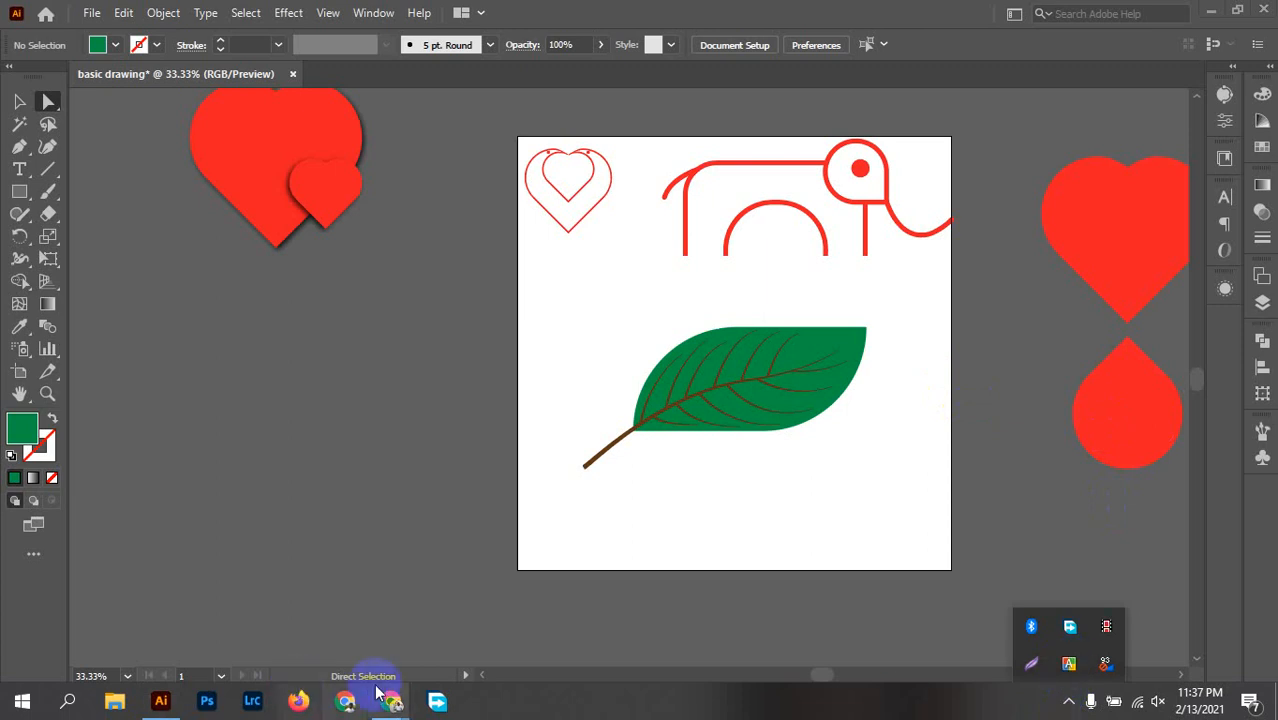
mouse_move(391, 701)
left_click(257, 605)
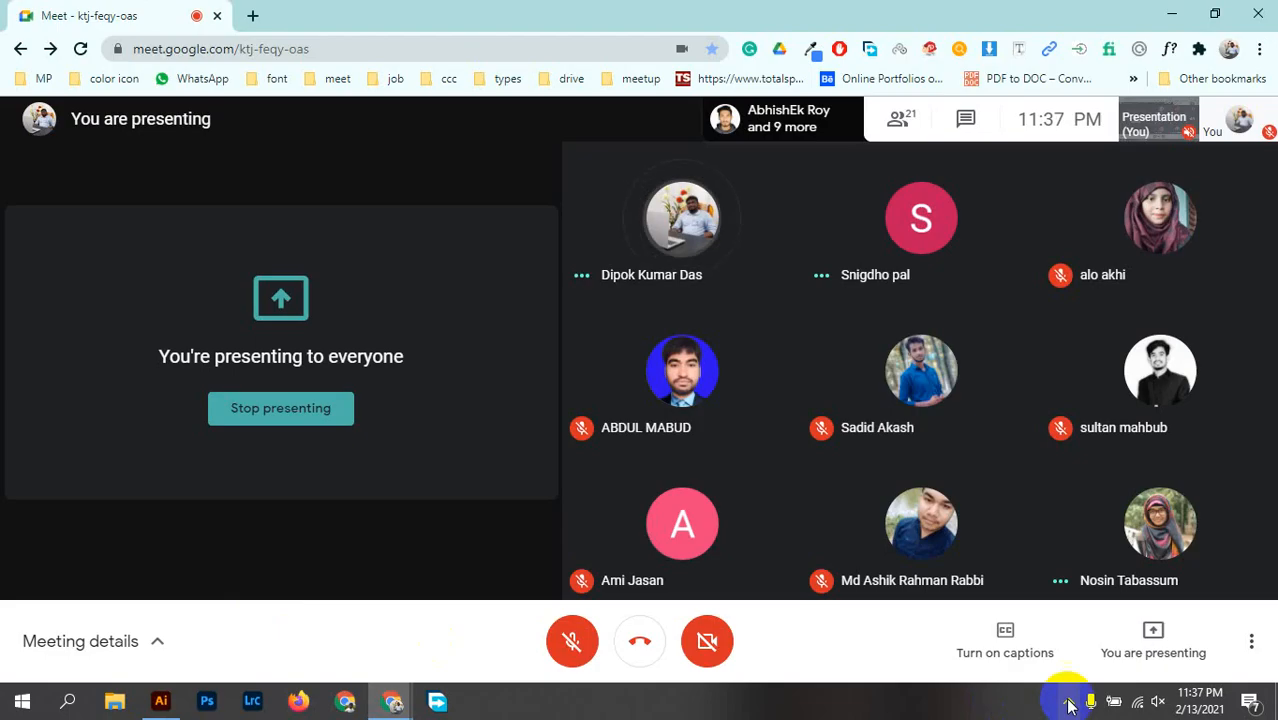